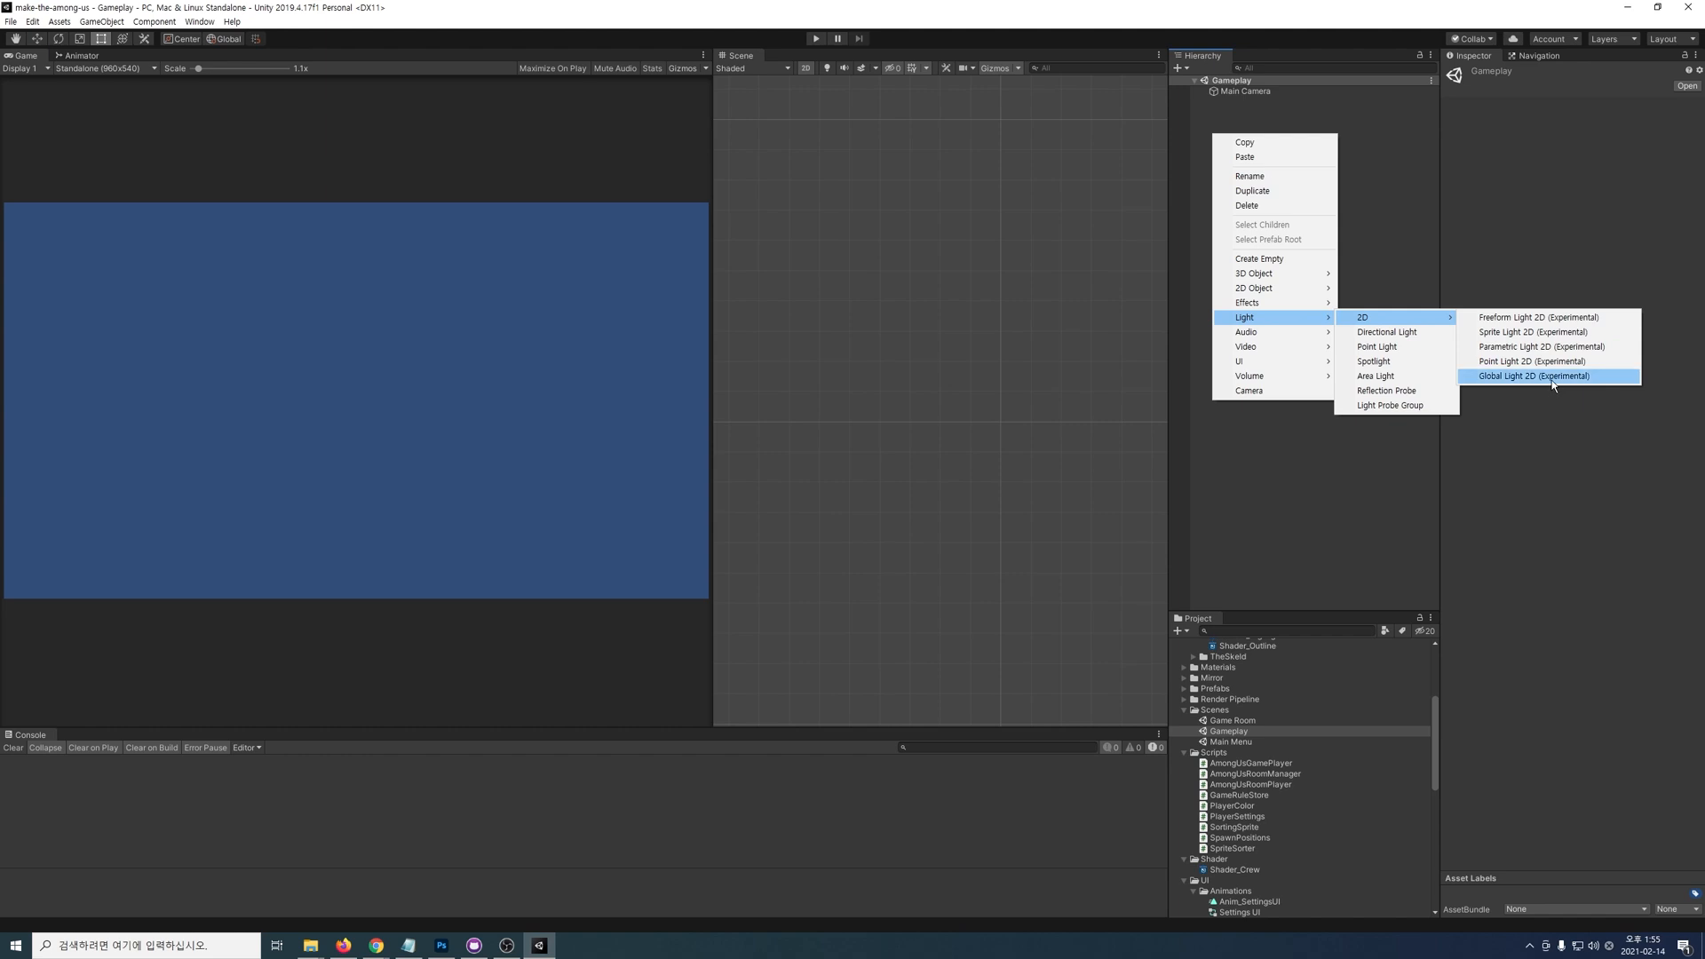
# Step: Add a 2D Global Light to the Gameplay scene
pyautogui.click(1554, 384)
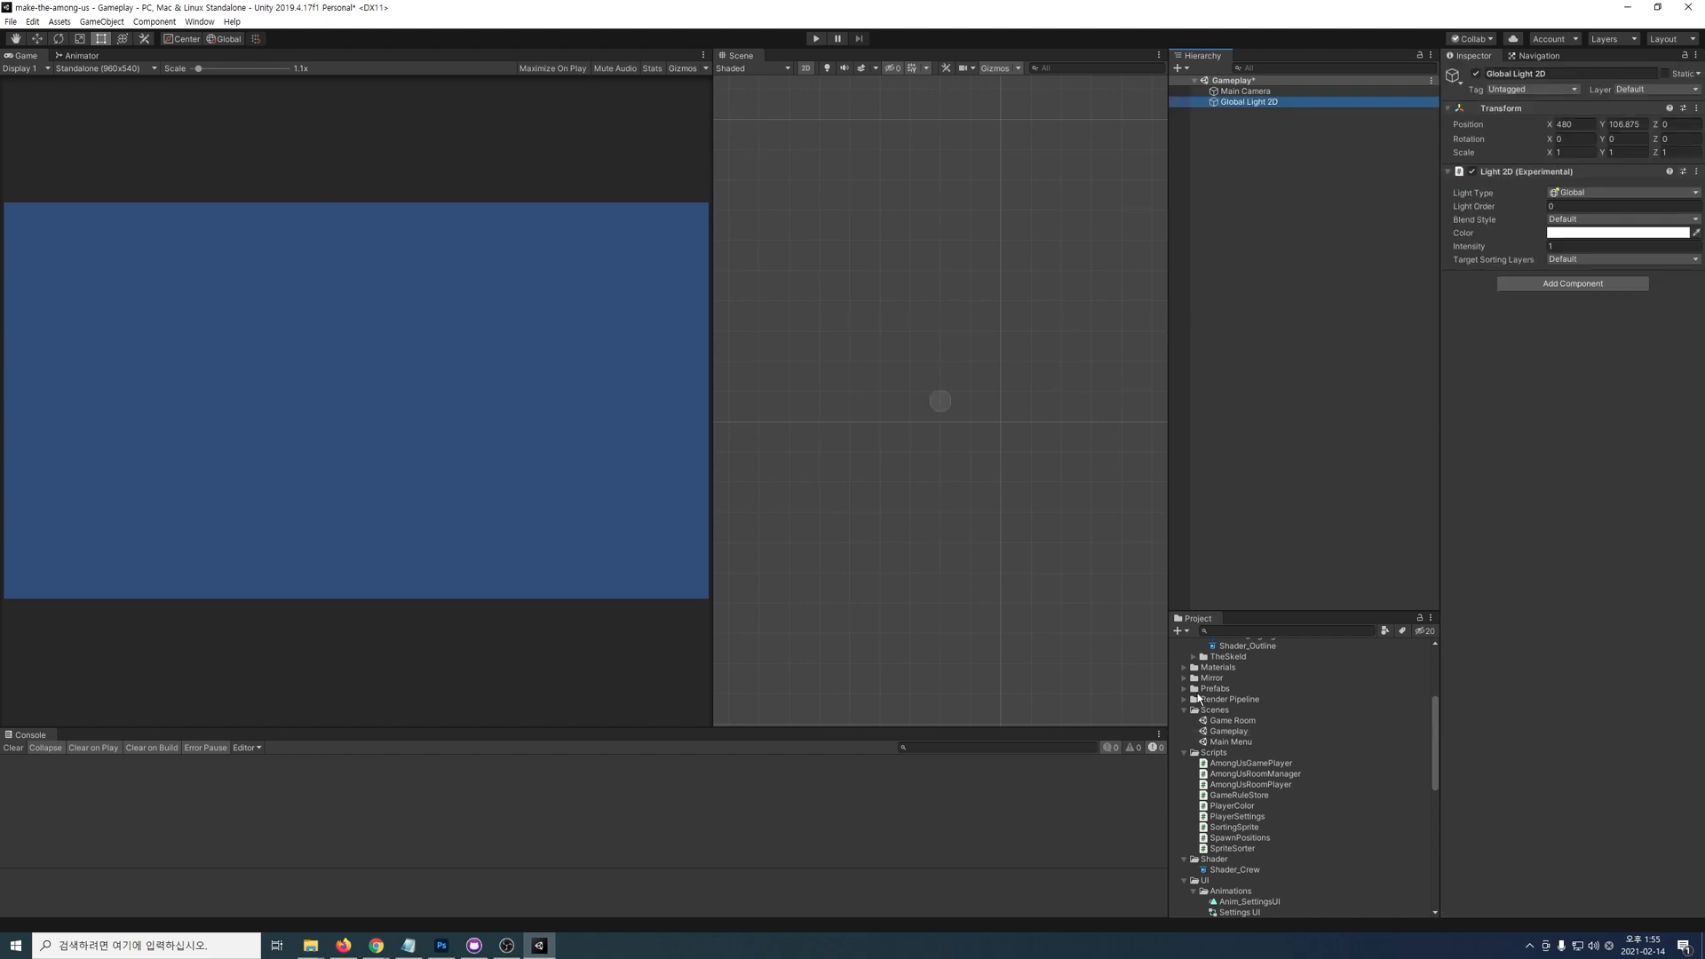
# Step: Add the sprite_ship_hull sprite from TheSkeld folder to the scene and set its Order in Layer to -32750
pyautogui.scroll(3, 1200, 702)
pyautogui.click(1194, 737)
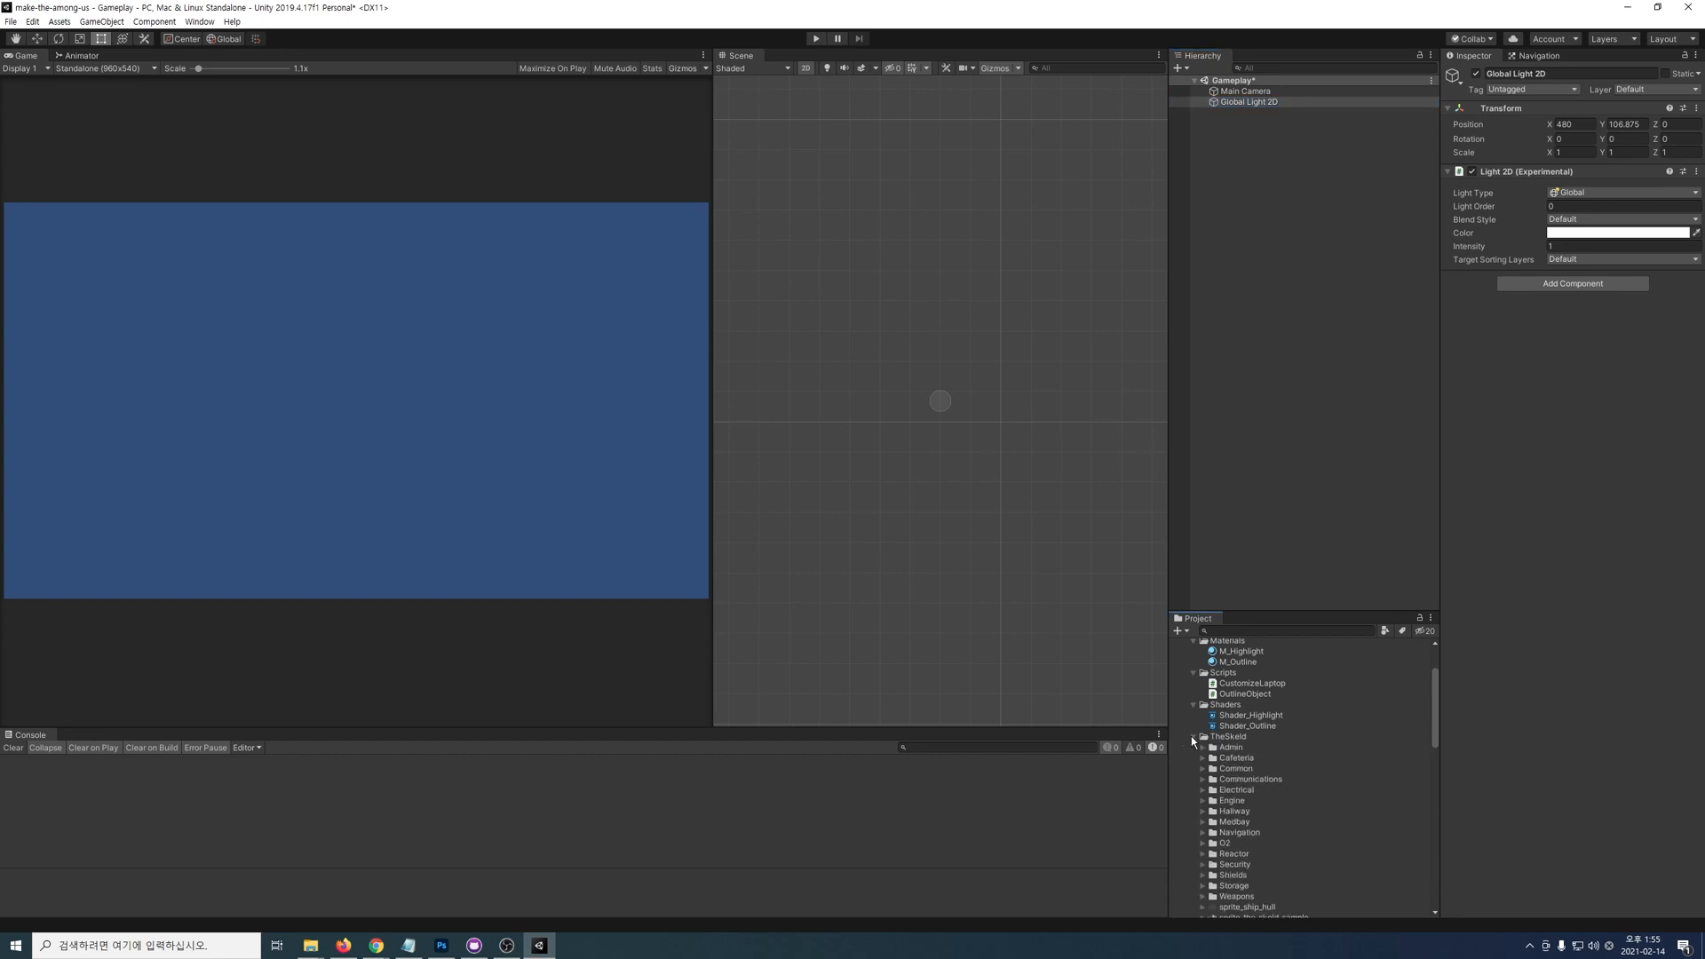
pyautogui.scroll(-3, 1196, 740)
pyautogui.moveTo(1262, 829); pyautogui.dragTo(1345, 358)
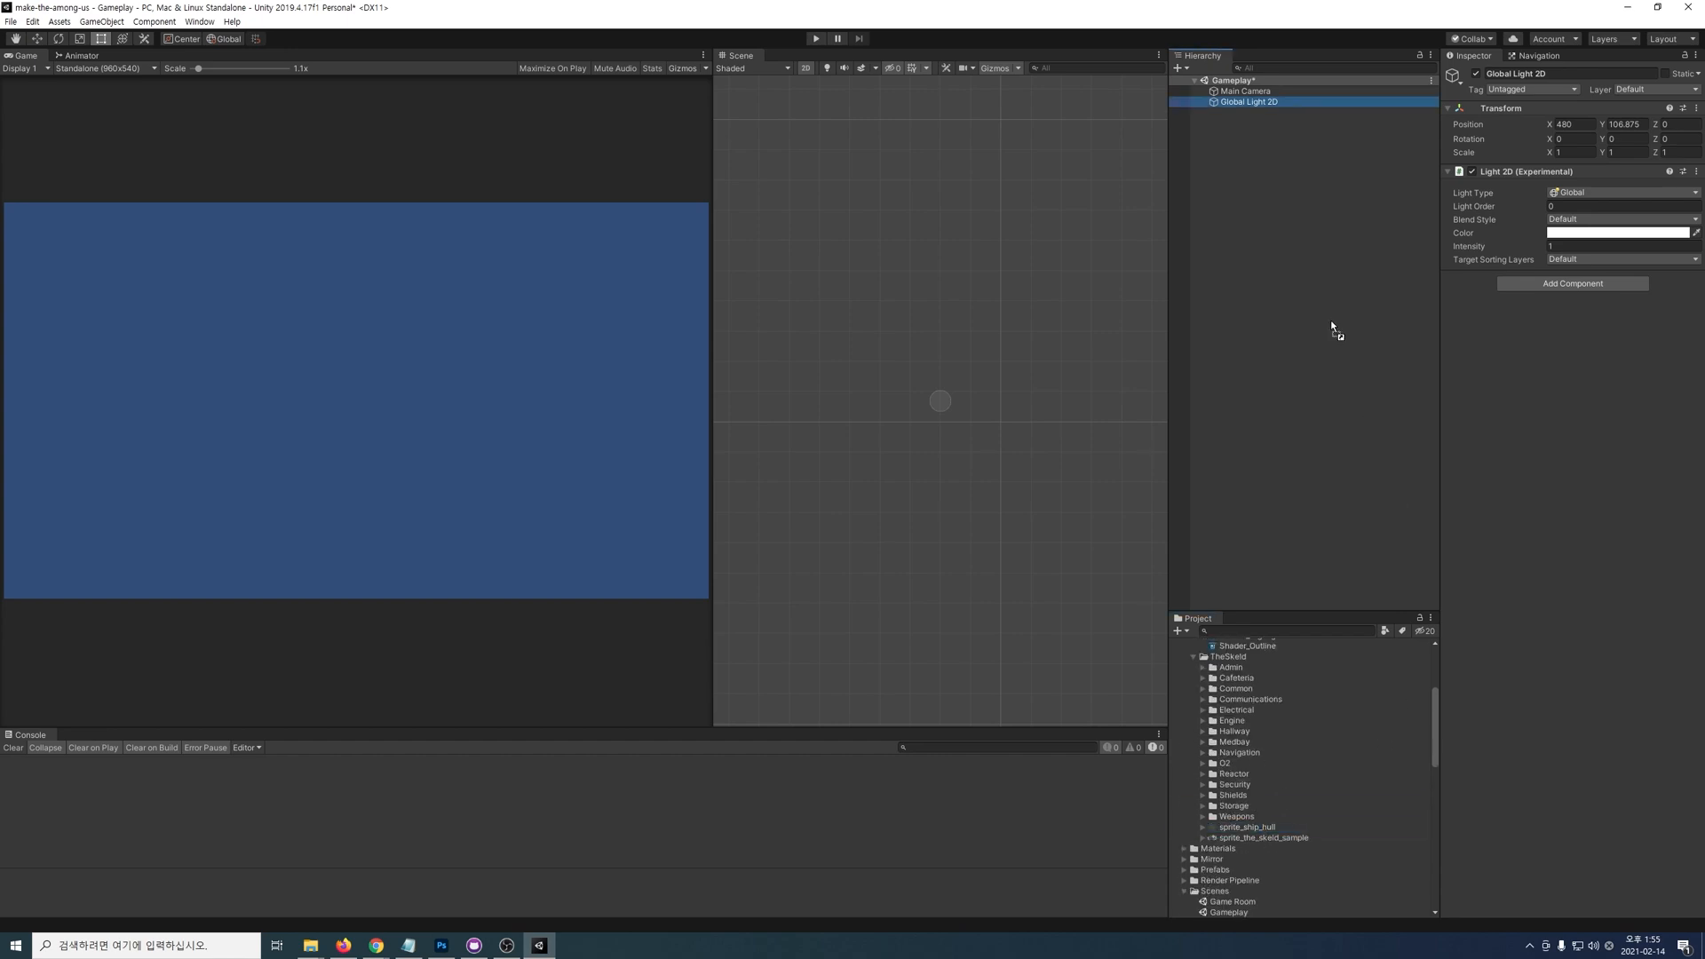
pyautogui.moveTo(1286, 259); pyautogui.dragTo(1286, 260)
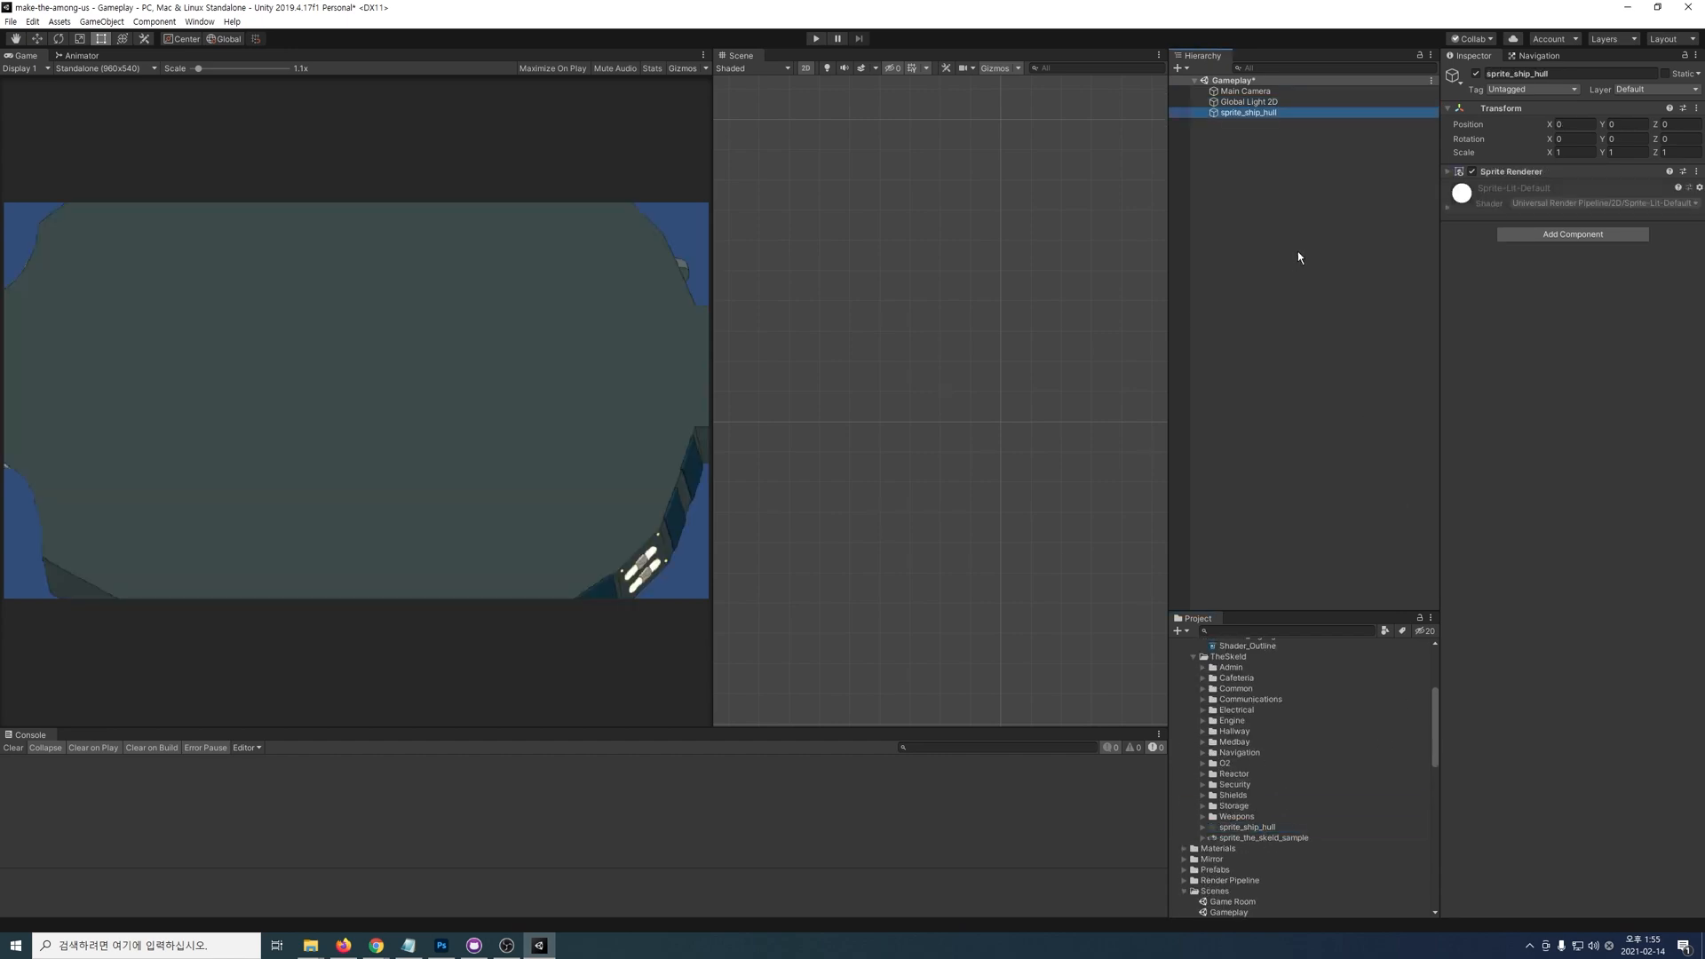
pyautogui.click(1448, 171)
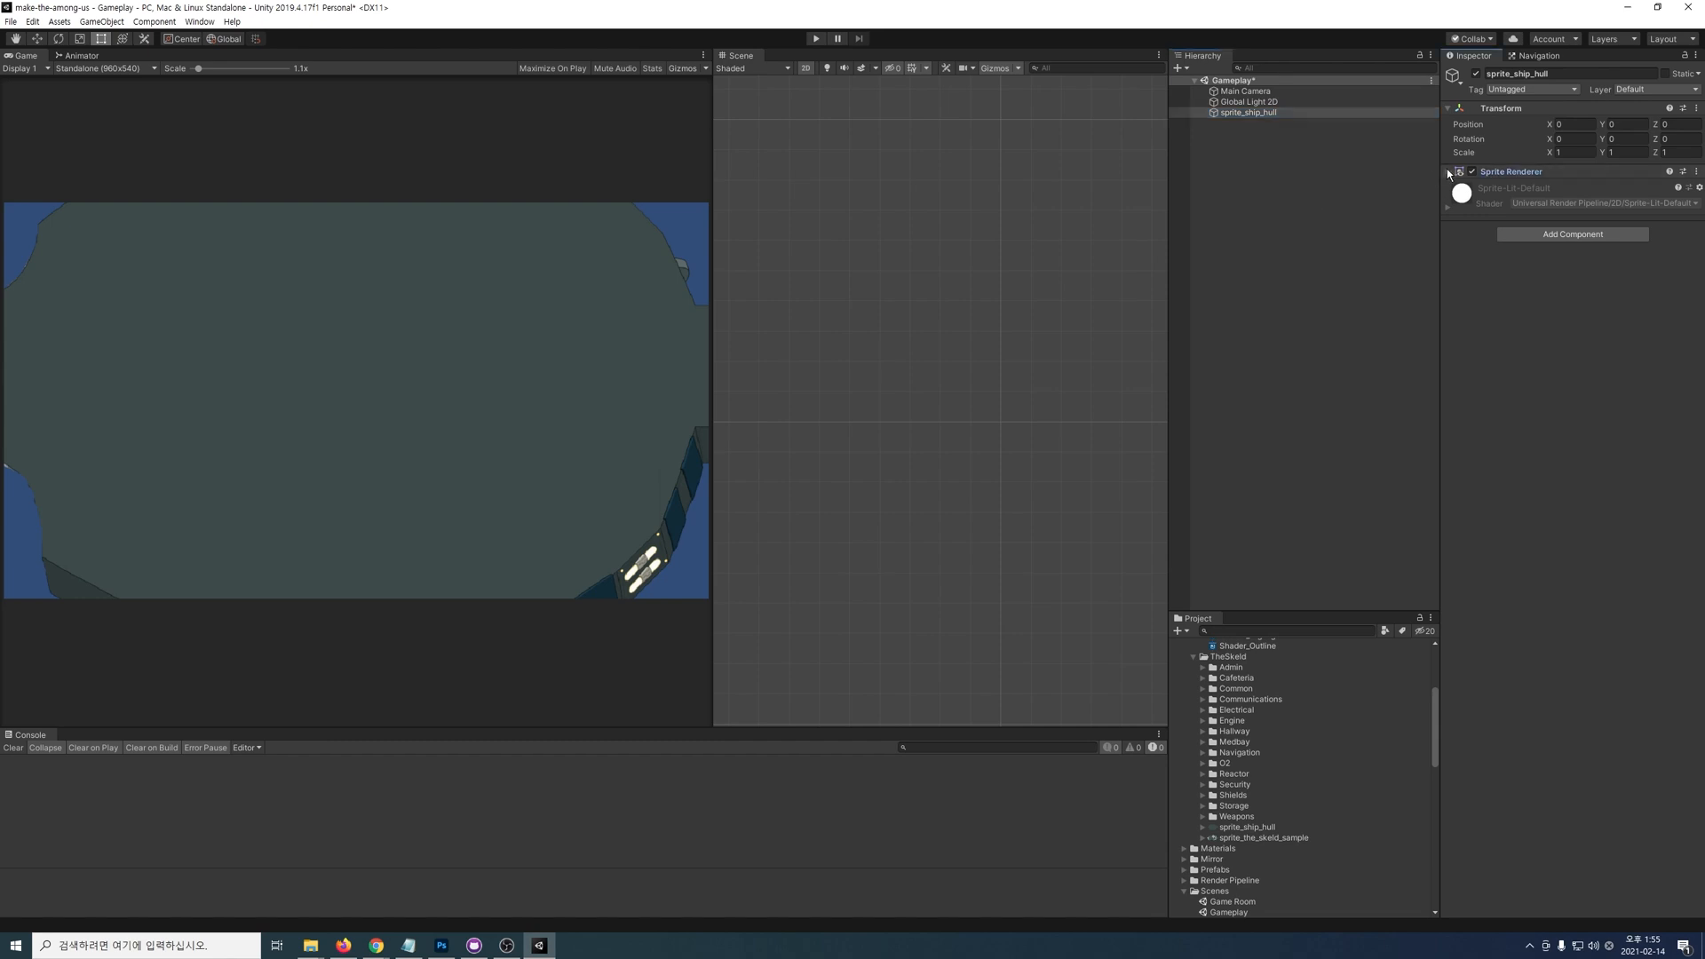
pyautogui.click(1572, 308)
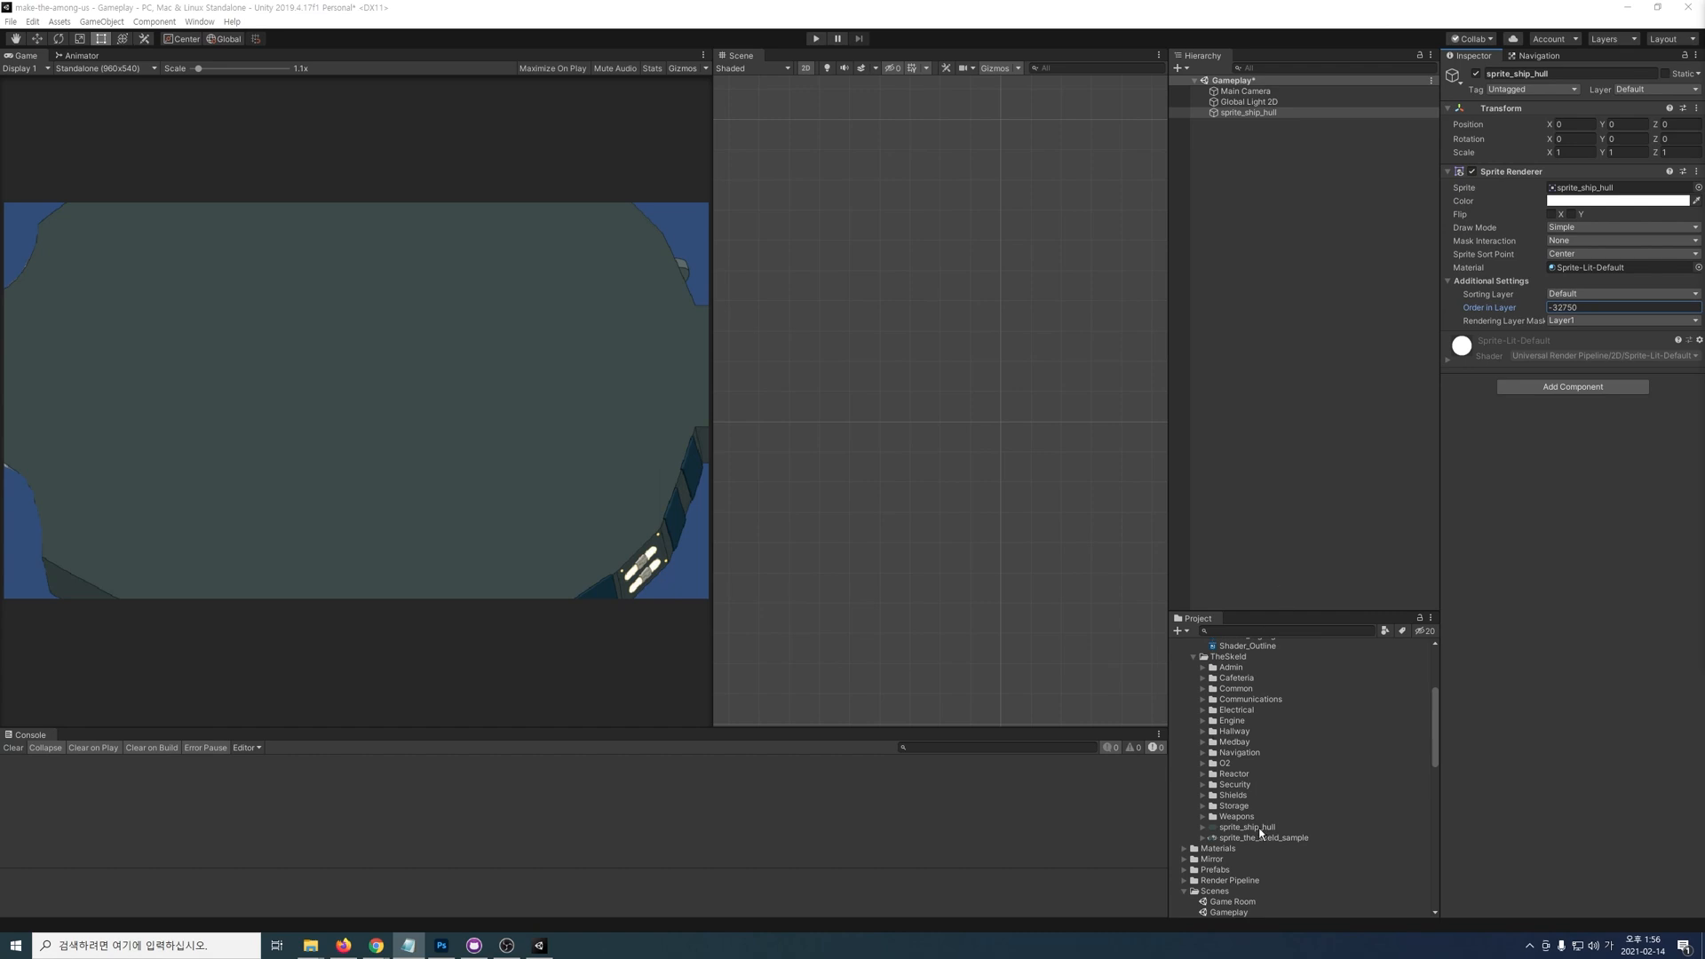
# Step: Add the sprite_the_skeld_sample sprite to the scene and scale it up uniformly to about 2.33
pyautogui.moveTo(1268, 839); pyautogui.dragTo(1293, 256)
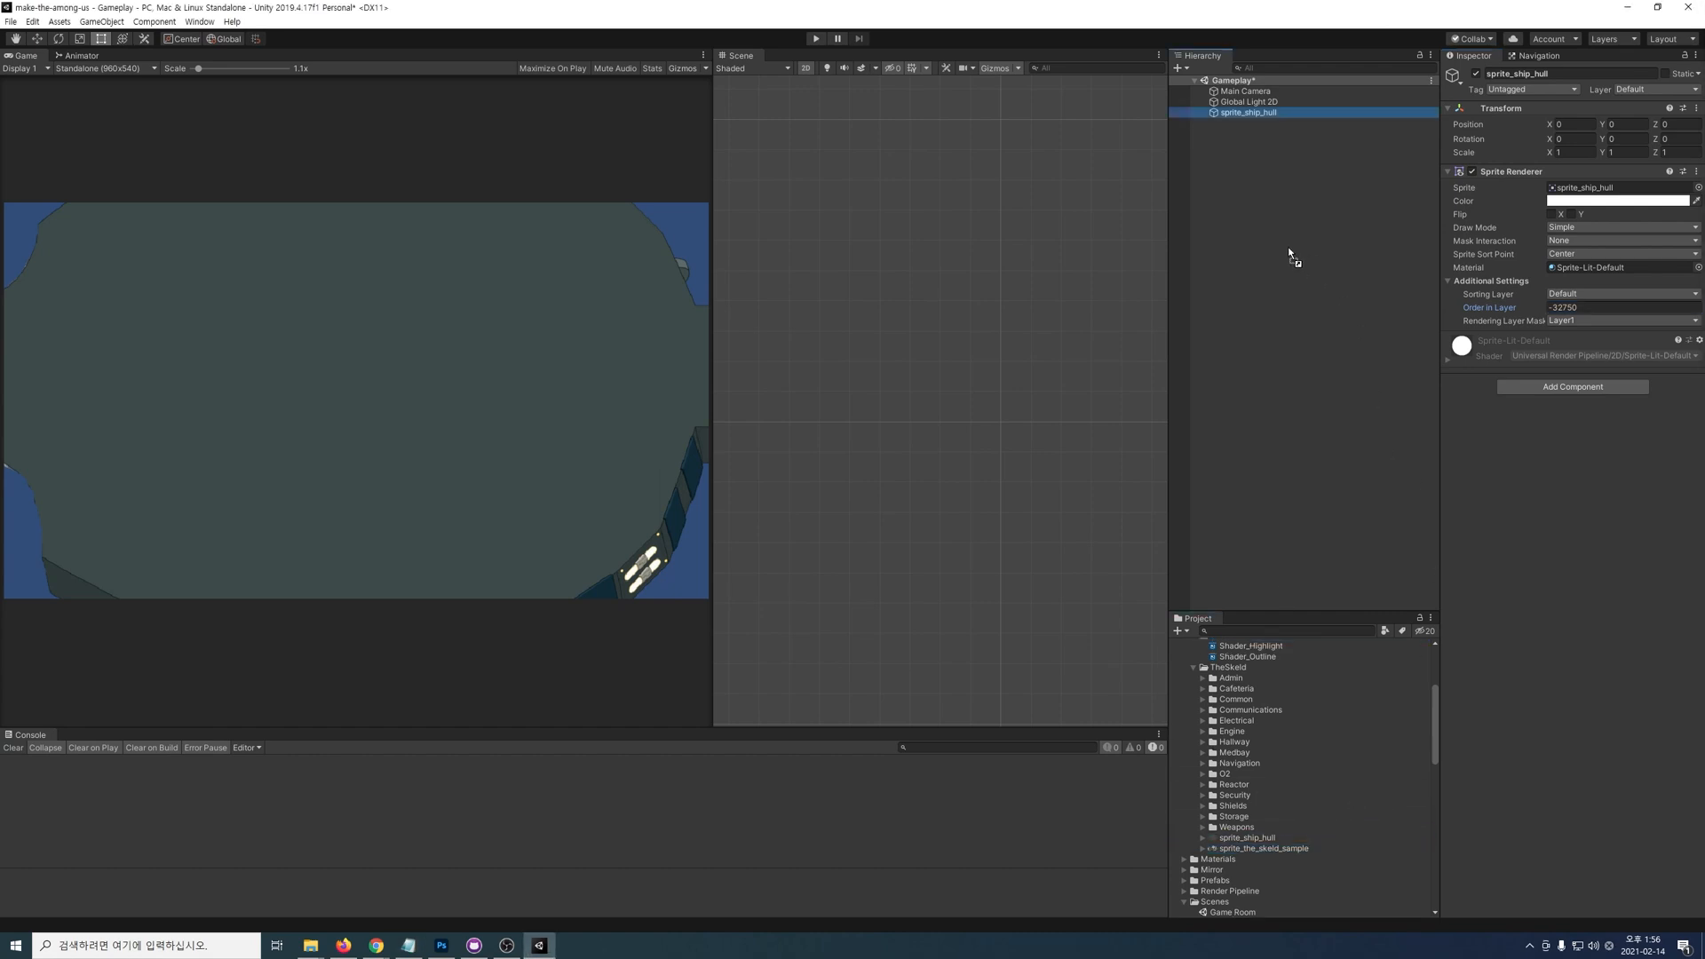
pyautogui.doubleClick(1243, 124)
pyautogui.press('r')
pyautogui.moveTo(940, 400); pyautogui.dragTo(1011, 359)
# Step: Lower the alpha of the sample map sprite's color to make it semi-transparent
pyautogui.click(1616, 201)
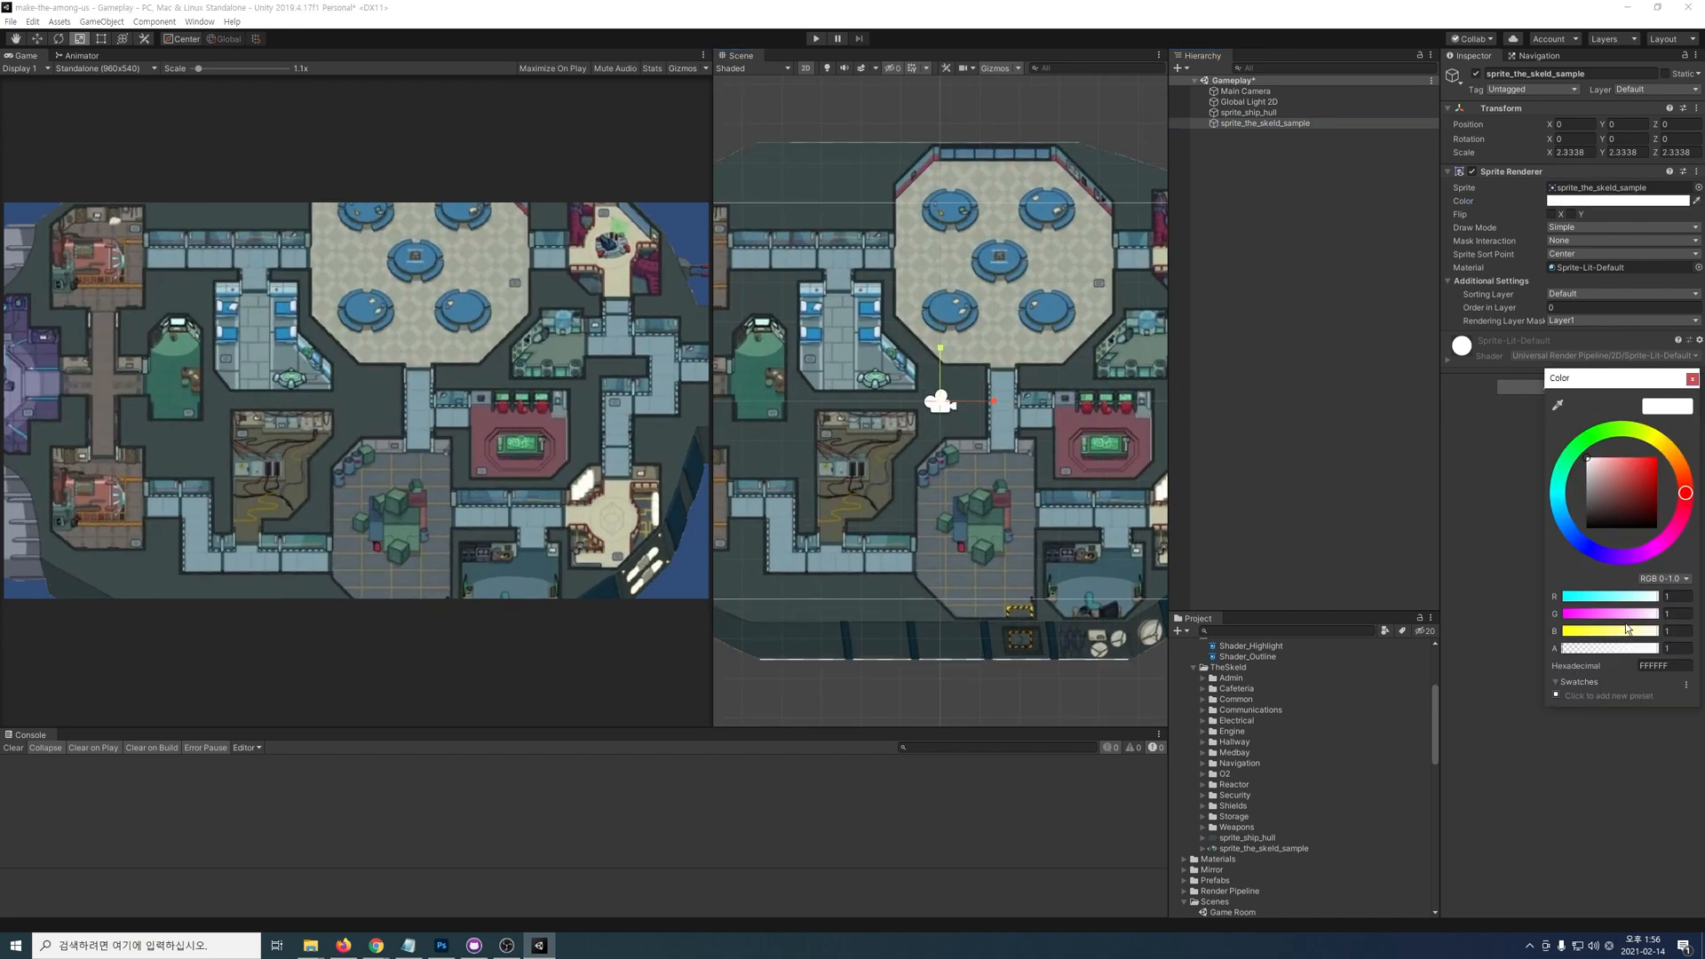
pyautogui.moveTo(1655, 648); pyautogui.dragTo(1590, 649)
# Step: Set the sample map sprite's X and Y scale to 2.32 to match the ship hull's outline
pyautogui.moveTo(712, 320); pyautogui.dragTo(640, 311)
pyautogui.moveTo(1145, 240); pyautogui.dragTo(799, 286, button='middle')
pyautogui.scroll(15, 897, 334)
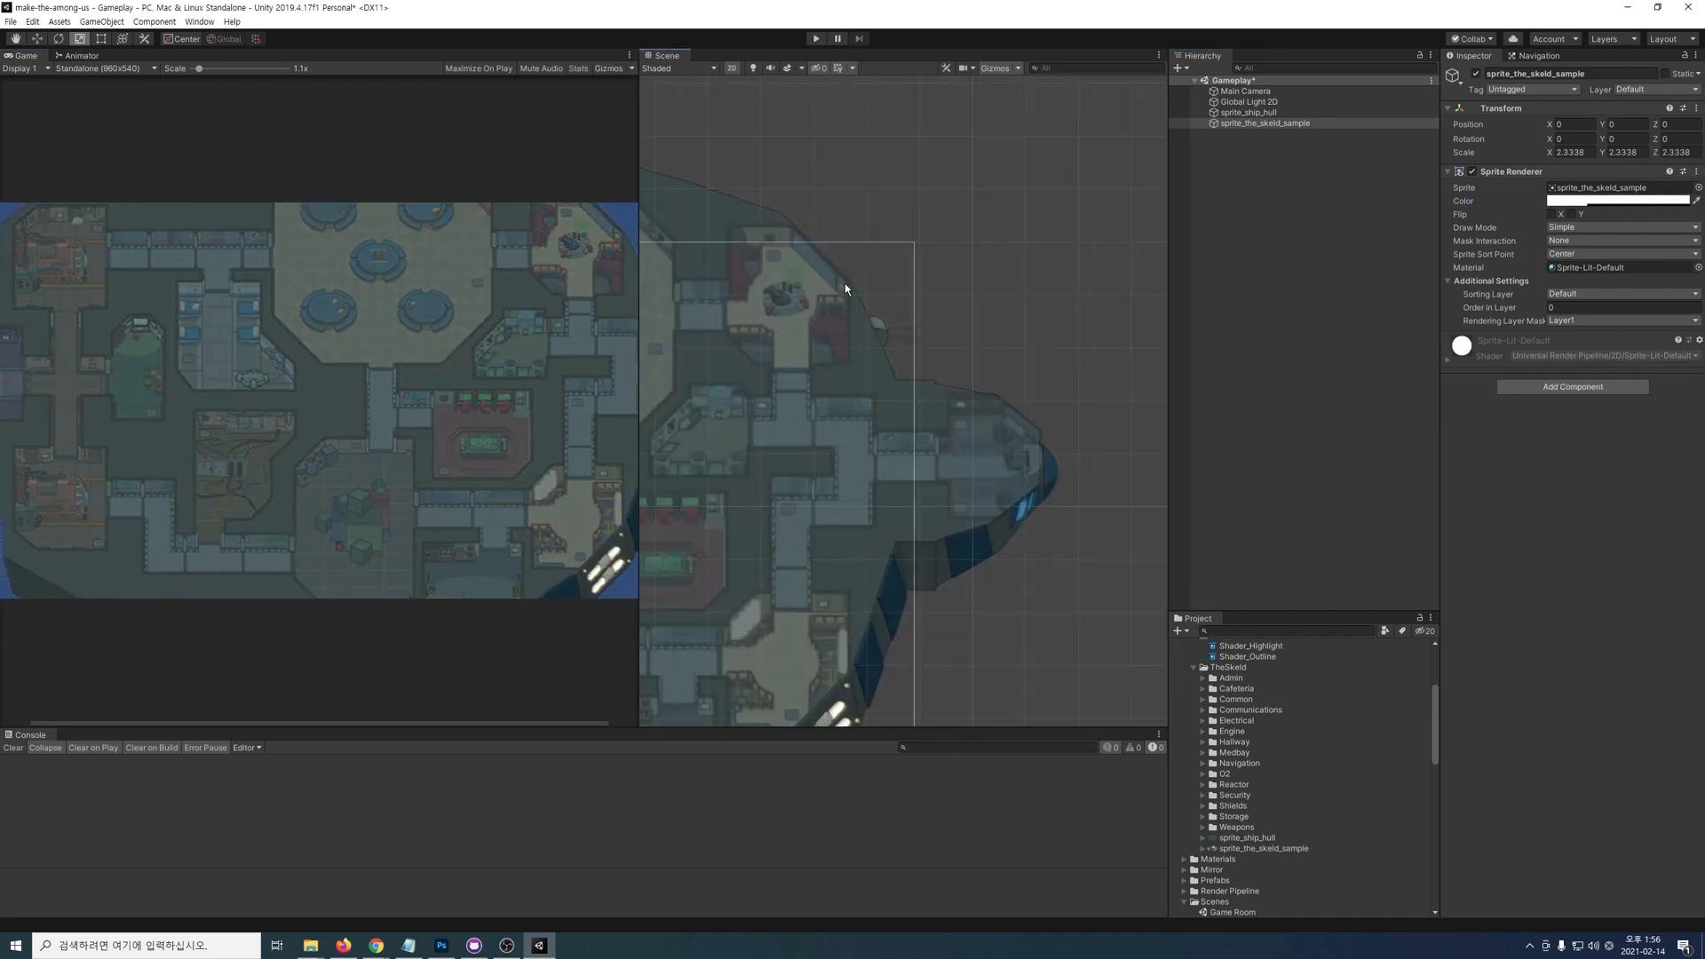
pyautogui.click(1579, 153)
pyautogui.write('2.32')
pyautogui.click(1632, 152)
pyautogui.write('2.32')
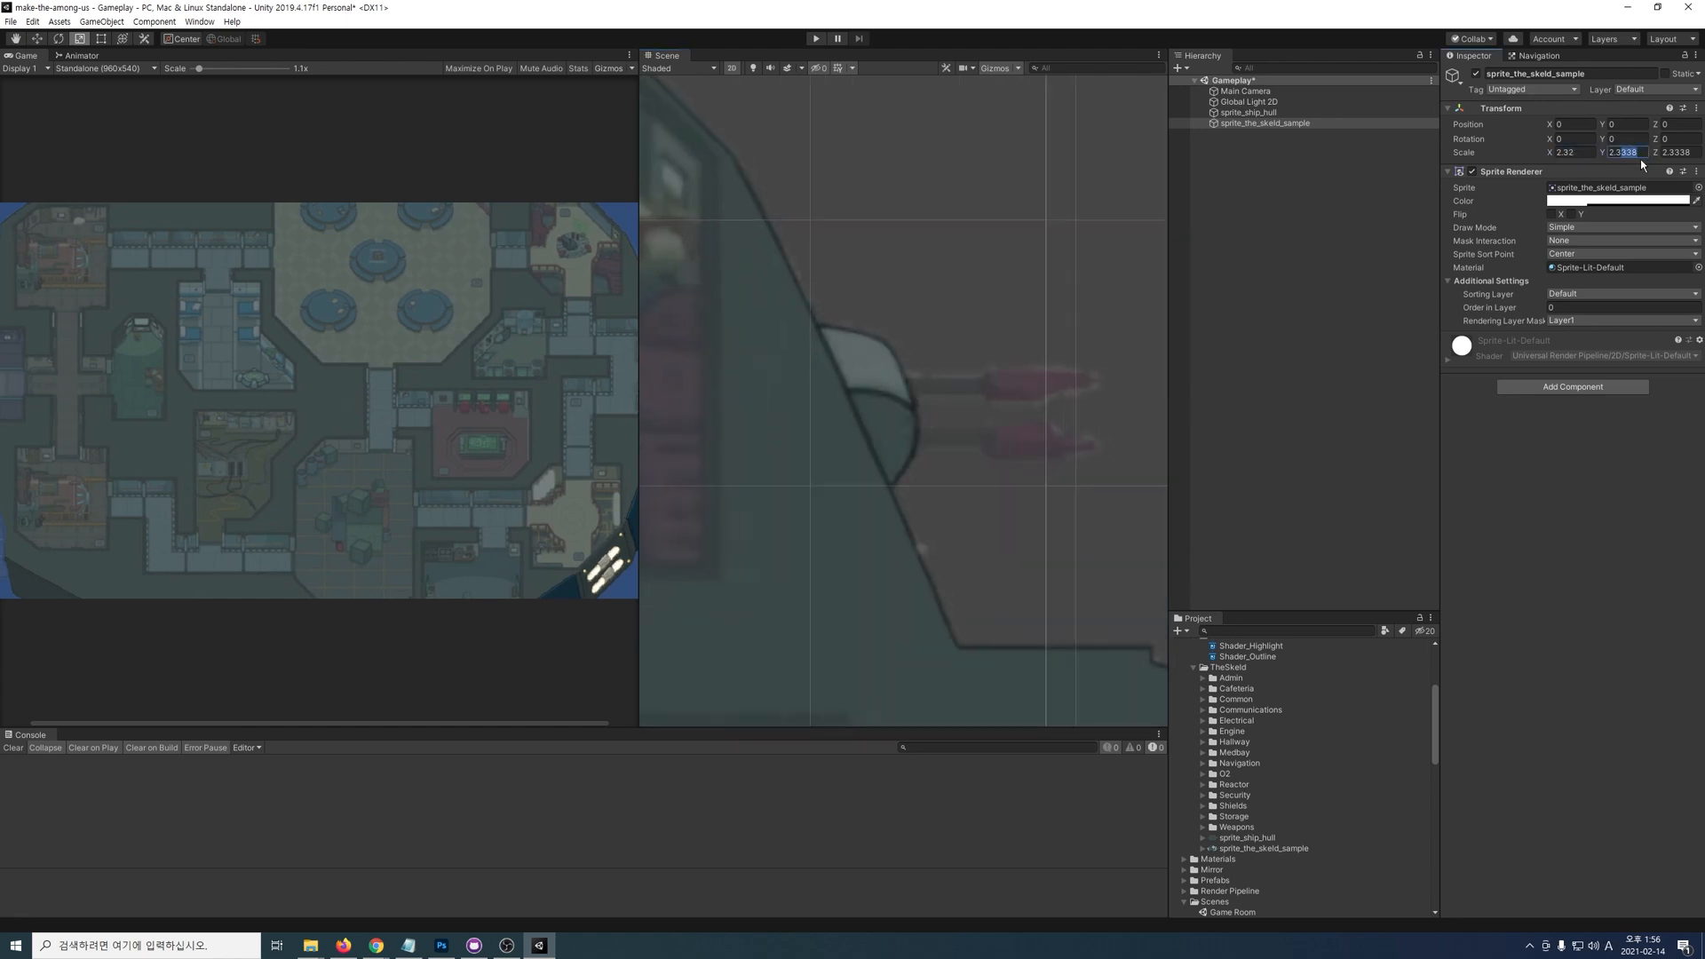
# Step: Set the sample map sprite's Order in Layer to -32749
pyautogui.scroll(-15, 837, 502)
pyautogui.moveTo(710, 532); pyautogui.dragTo(1110, 266, button='middle')
pyautogui.click(1568, 308)
pyautogui.write('-')
pyautogui.write('3275')
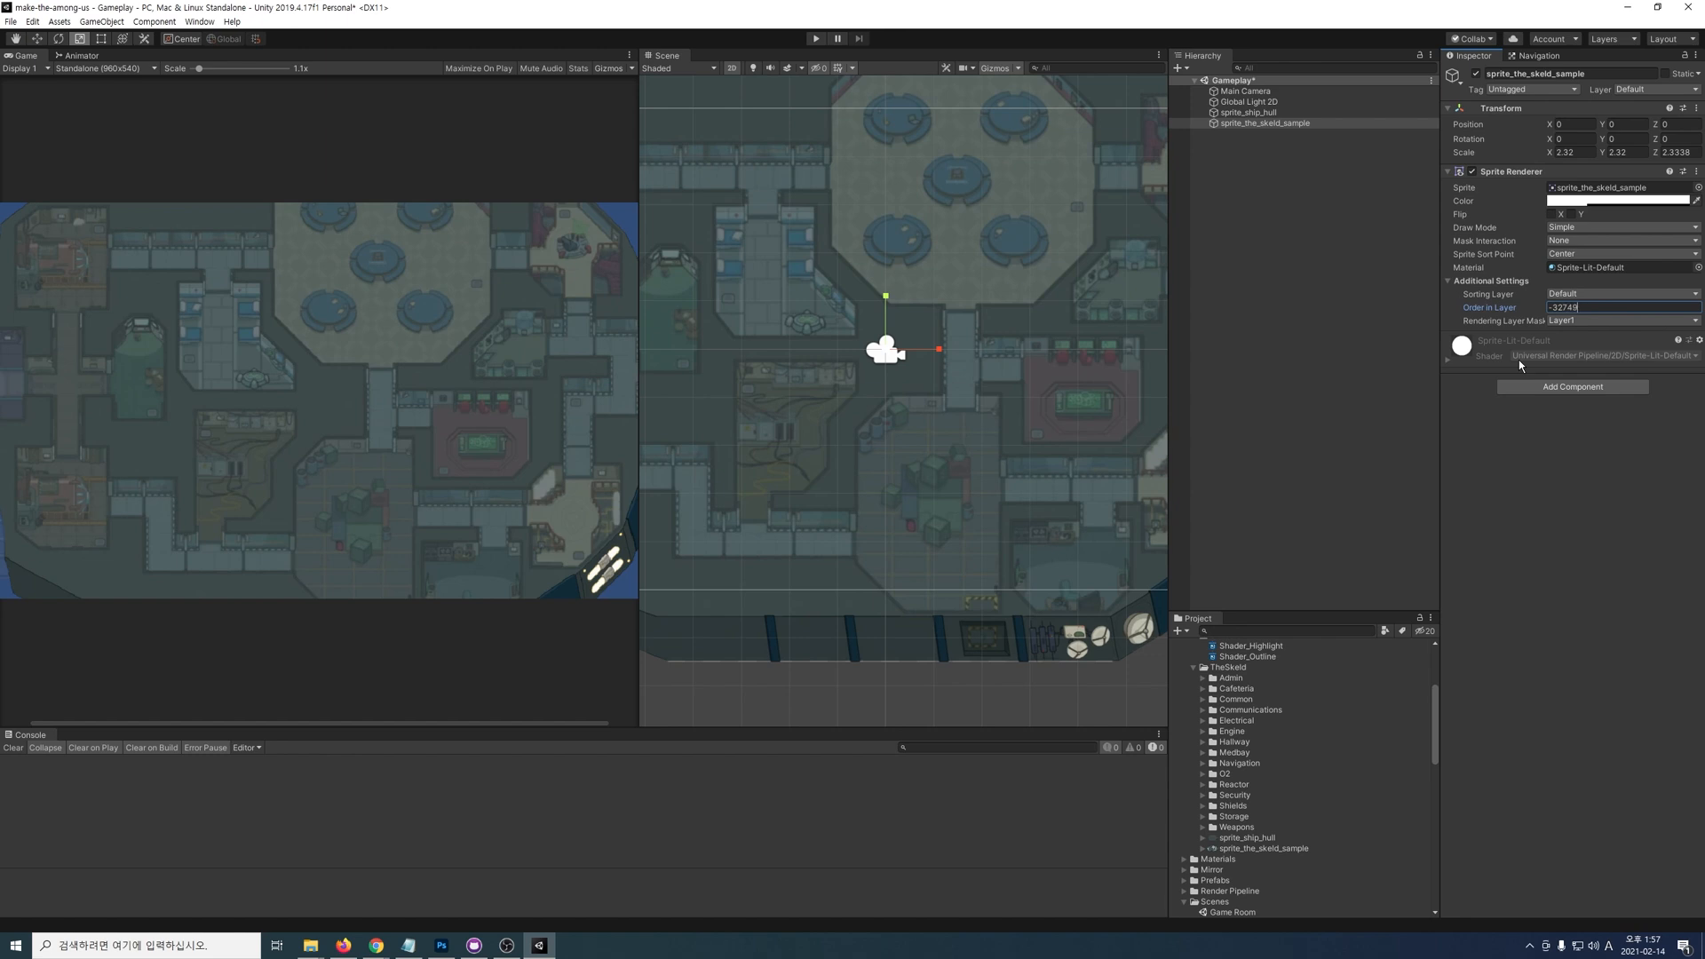
# Step: Create an empty object named Map and make the ship hull and sample map sprites its children
pyautogui.click(1270, 144)
pyautogui.rightClick(1269, 143)
pyautogui.click(1312, 263)
pyautogui.press('F2')
pyautogui.write('Map')
pyautogui.press('Return')
pyautogui.moveTo(1247, 113); pyautogui.dragTo(1282, 124)
# Step: Set the Map object's position to 0, 0, 0
pyautogui.click(1272, 114)
pyautogui.moveTo(1574, 125); pyautogui.dragTo(1524, 122)
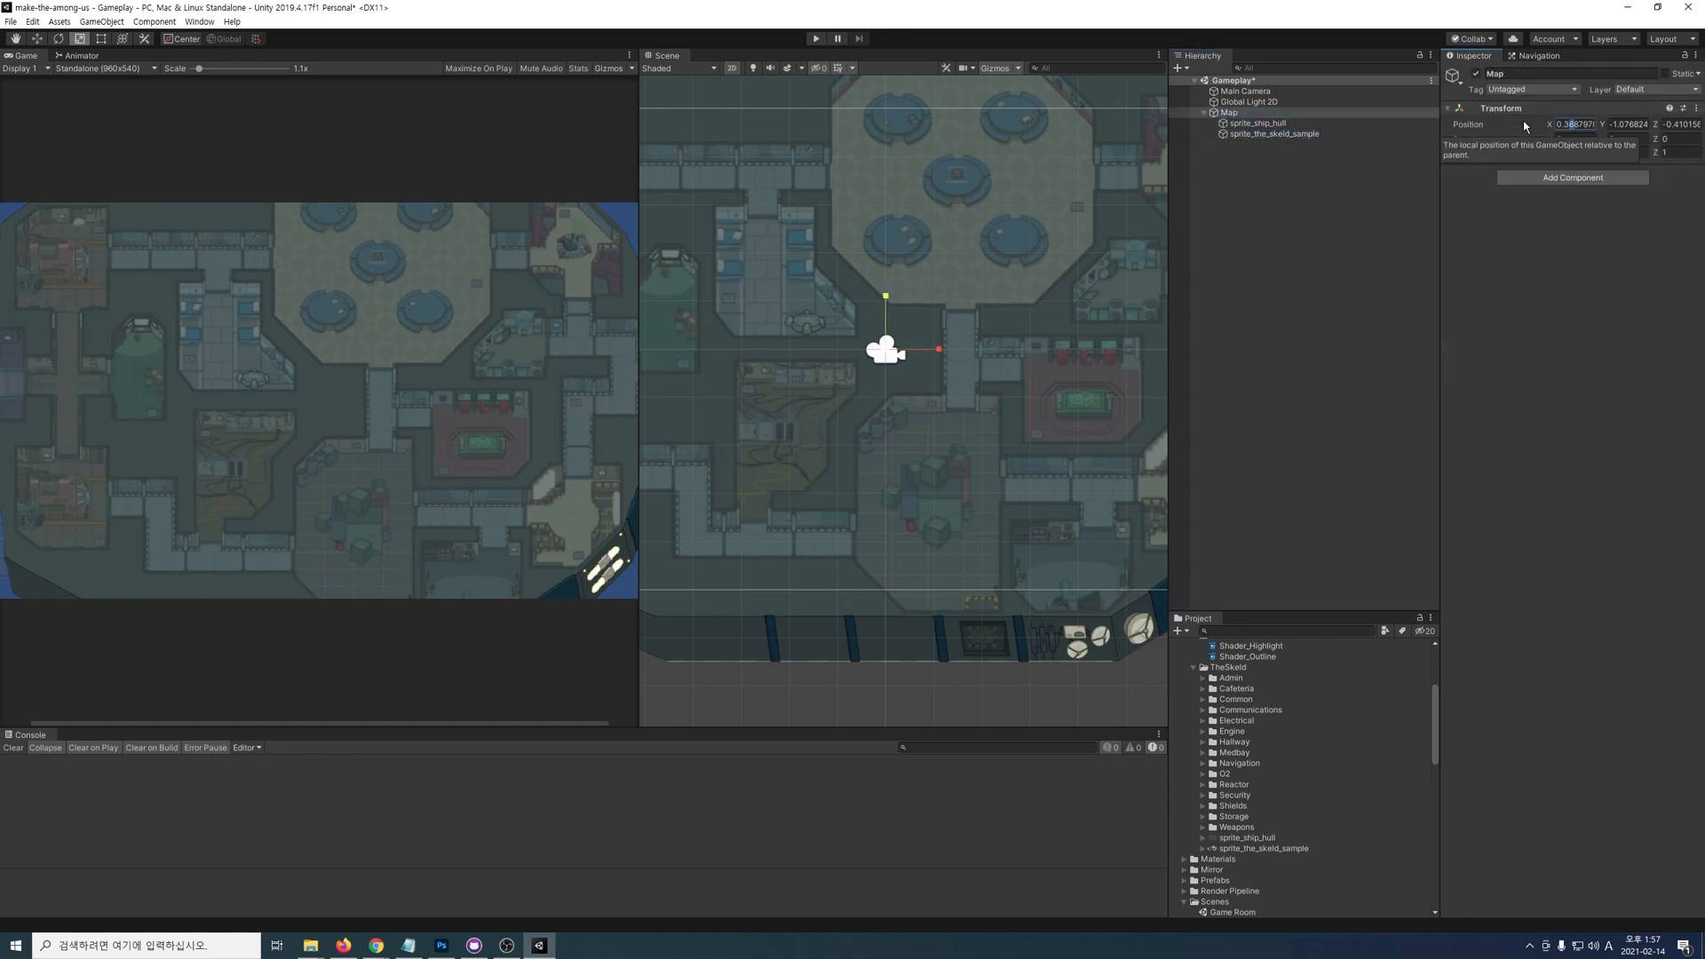
pyautogui.write('0')
pyautogui.press('Tab')
pyautogui.write('0')
pyautogui.press('Tab')
pyautogui.write('0')
# Step: Reset the positions of the ship hull and sample map sprites under Map to 0
pyautogui.click(1279, 124)
pyautogui.click(1570, 126)
pyautogui.write('00')
pyautogui.click(1261, 134)
pyautogui.moveTo(1588, 125); pyautogui.dragTo(1522, 175)
pyautogui.write('0')
pyautogui.press('Tab')
pyautogui.write('0')
pyautogui.press('Tab')
pyautogui.write('0')
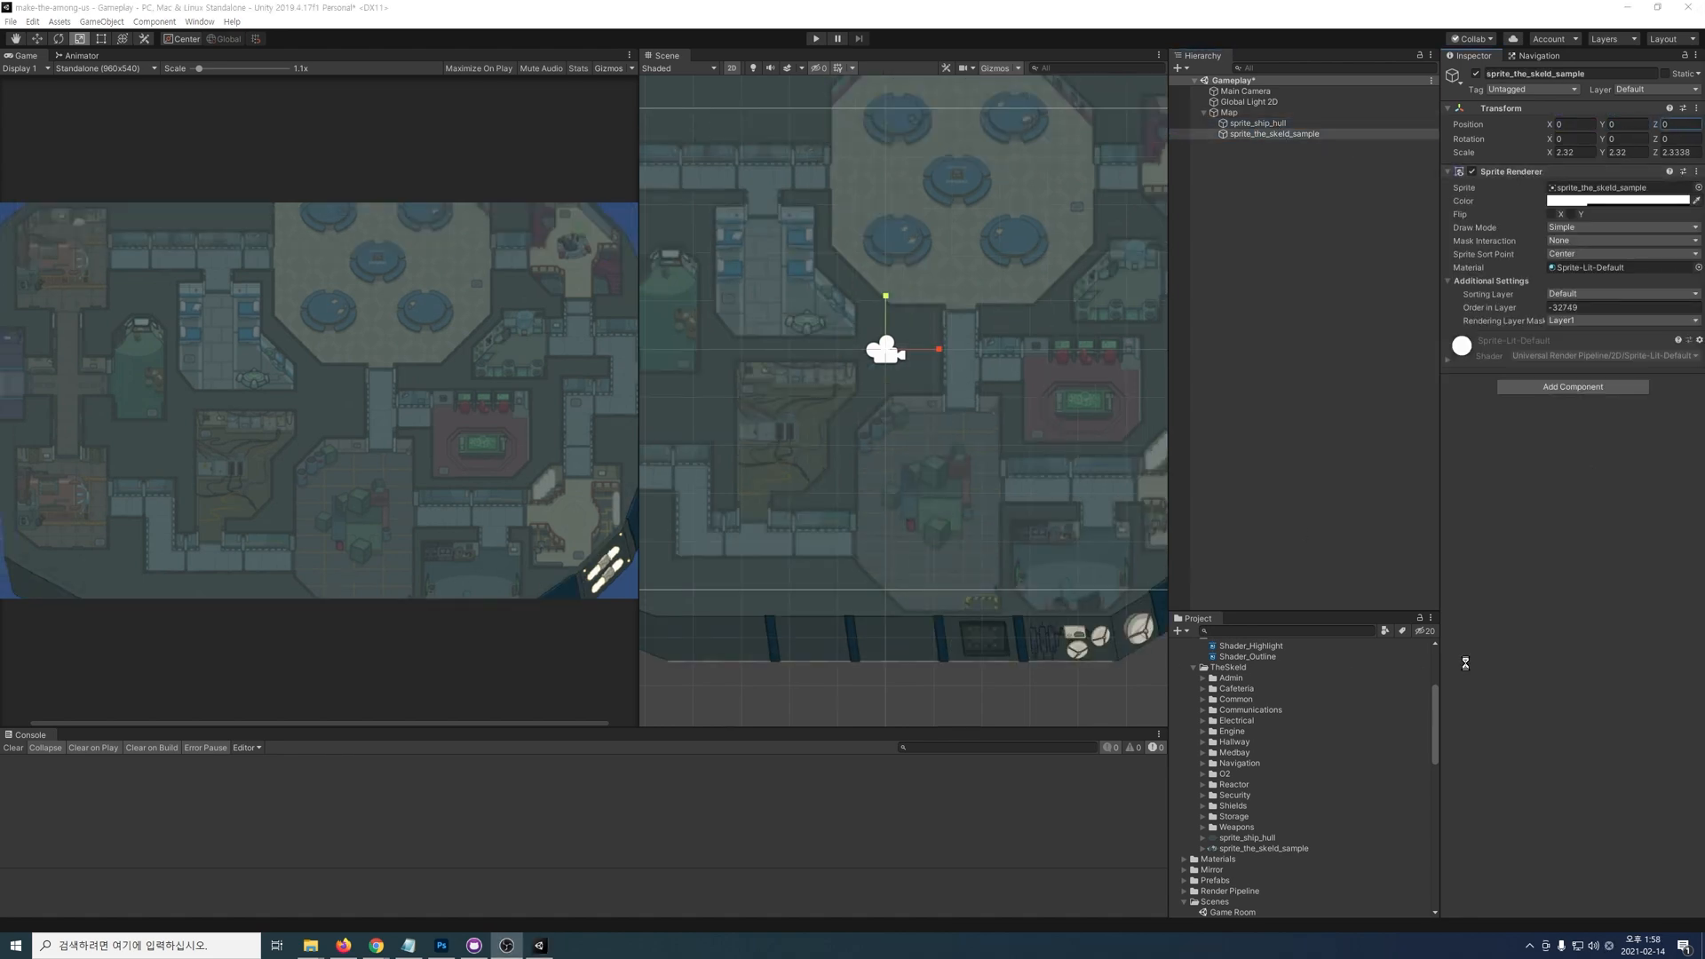
# Step: Add sprite_navigation_frame from the Navigation folder as a child of Map
pyautogui.click(1465, 663)
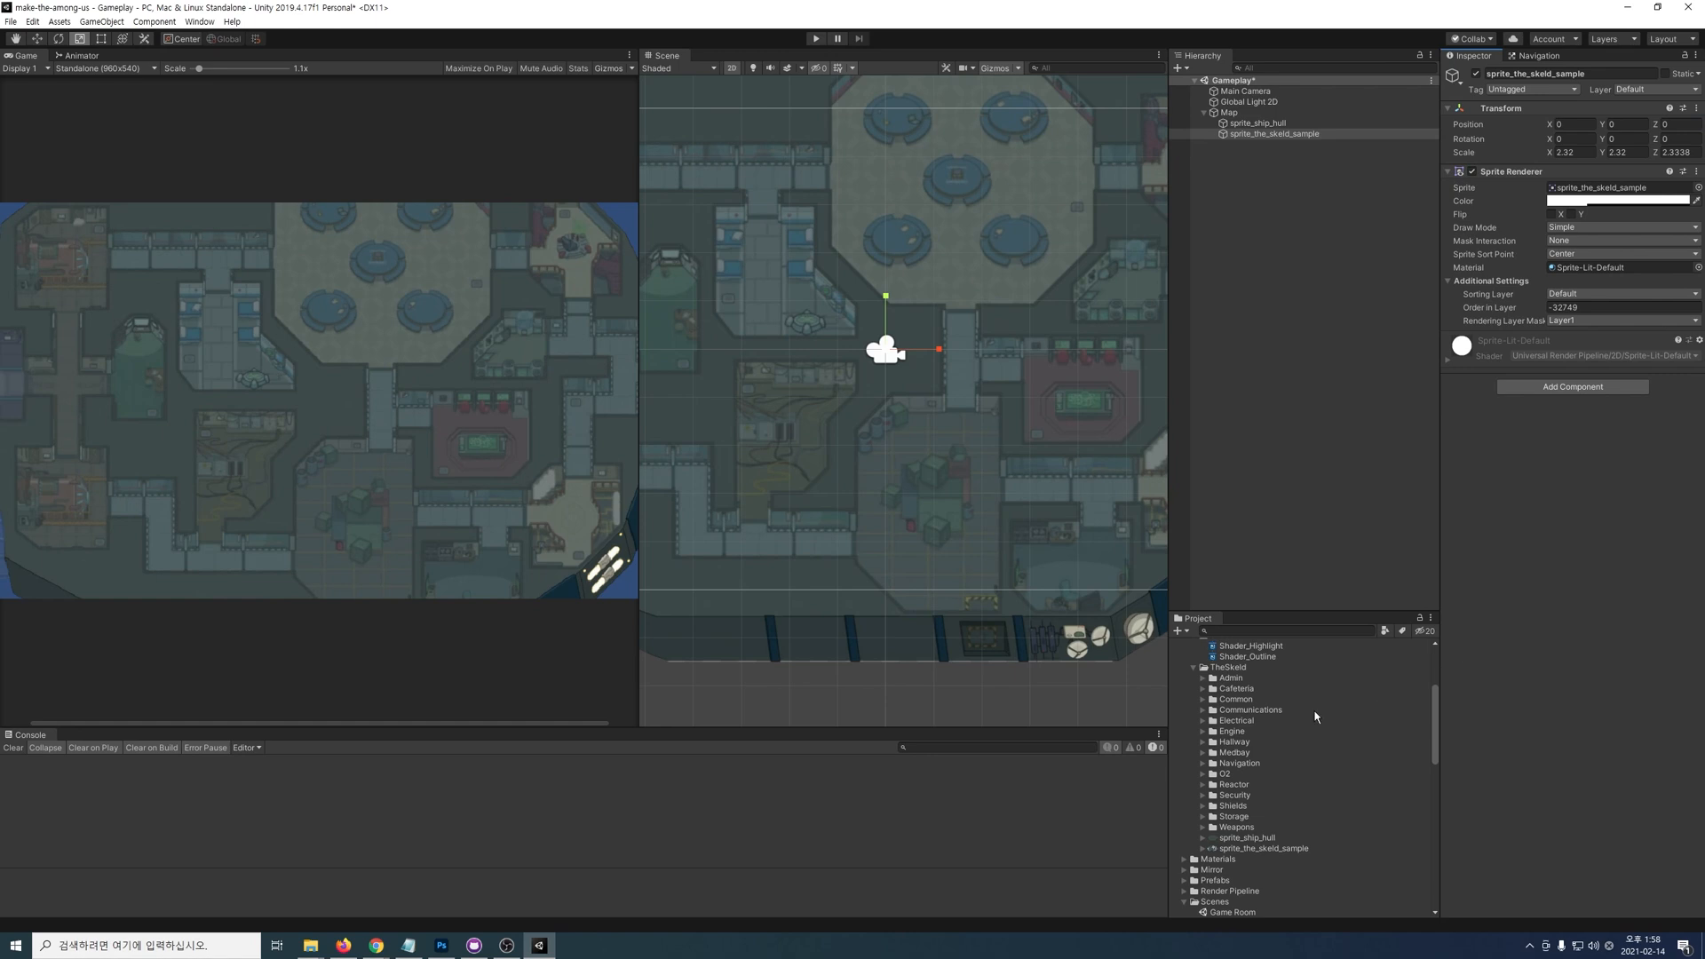
pyautogui.click(1202, 764)
pyautogui.moveTo(1269, 828); pyautogui.dragTo(1255, 114)
pyautogui.scroll(-5, 994, 286)
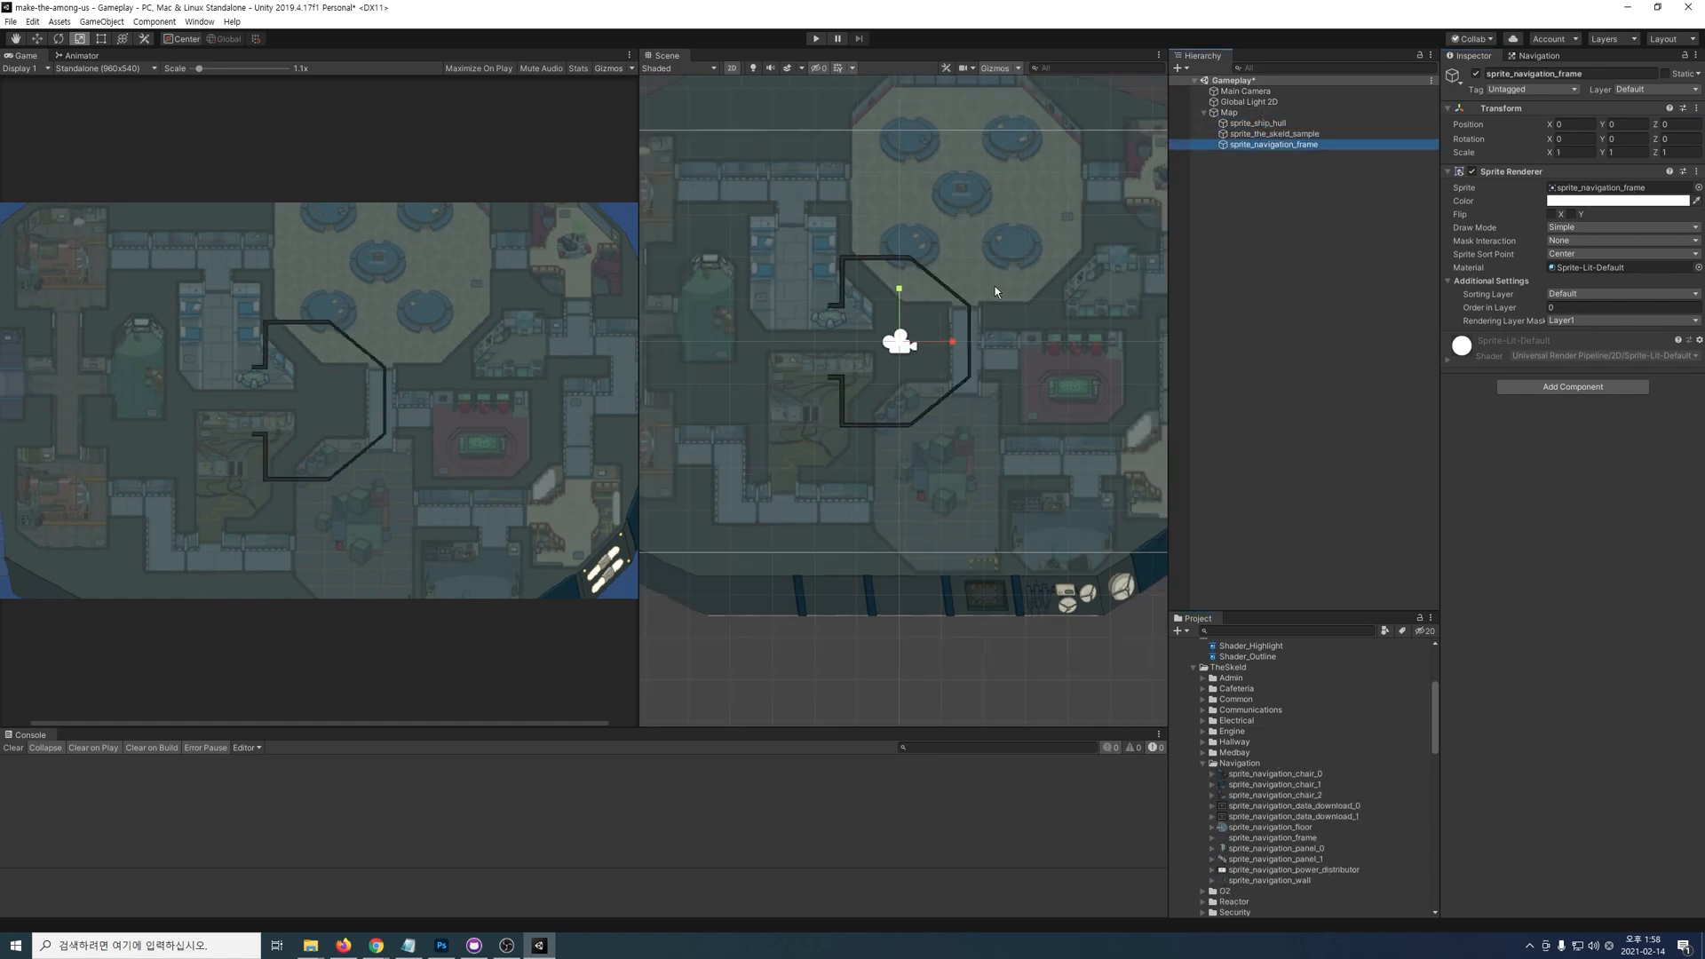
# Step: Move the navigation frame toward the ship's nose, over the navigation room of the sample map
pyautogui.moveTo(994, 286); pyautogui.dragTo(857, 351, button='middle')
pyautogui.press('w')
pyautogui.moveTo(779, 394); pyautogui.dragTo(1160, 357)
# Step: Resize the navigation frame and nudge it to match the navigation room's outline in the sample map
pyautogui.moveTo(1024, 393); pyautogui.dragTo(851, 389, button='middle')
pyautogui.scroll(10, 851, 389)
pyautogui.moveTo(638, 339); pyautogui.dragTo(369, 336)
pyautogui.moveTo(976, 262); pyautogui.dragTo(804, 333, button='middle')
pyautogui.scroll(5, 803, 333)
pyautogui.scroll(5, 832, 386)
pyautogui.press('r')
pyautogui.moveTo(825, 421)
pyautogui.mouseDown()
pyautogui.moveTo(808, 441)
pyautogui.moveTo(826, 421)
pyautogui.mouseUp()
pyautogui.scroll(7, 818, 424)
pyautogui.press('w')
pyautogui.moveTo(836, 409); pyautogui.dragTo(848, 416)
# Step: Set the navigation frame's X and Y scale to 0.59
pyautogui.click(1577, 153)
pyautogui.write('0.59')
pyautogui.press('Tab')
pyautogui.write('0.59')
pyautogui.press('Tab')
pyautogui.scroll(-1, 994, 354)
# Step: Create an empty child object named Map Objects under Map
pyautogui.click(1243, 114)
pyautogui.rightClick(1244, 115)
pyautogui.click(1313, 238)
pyautogui.write('Map Objects')
pyautogui.press('Return')
pyautogui.press('F2')
pyautogui.write('Map Objects')
pyautogui.press('Return')
# Step: Set the X and Y scale of Map Objects to 0.59 and move the navigation frame into it
pyautogui.click(1567, 153)
pyautogui.write('0.59')
pyautogui.press('Tab')
pyautogui.moveTo(1296, 143)
pyautogui.mouseDown()
pyautogui.moveTo(1303, 156)
pyautogui.moveTo(1279, 155)
pyautogui.mouseUp()
# Step: Create an empty child object named Navigations under Map Objects
pyautogui.rightClick(1275, 156)
pyautogui.click(1343, 279)
pyautogui.write('Navigations')
# Step: Set the Navigations object's X and Y position to 0 and nest the navigation frame inside it
pyautogui.click(1574, 124)
pyautogui.moveTo(1277, 166)
pyautogui.mouseDown()
pyautogui.moveTo(1298, 144)
pyautogui.moveTo(1279, 145)
pyautogui.mouseUp()
pyautogui.write('0')
pyautogui.press('Tab')
pyautogui.write('0')
pyautogui.moveTo(1283, 155); pyautogui.dragTo(1274, 166)
pyautogui.click(1282, 266)
# Step: Add sprite_navigation_floor under Navigations and adjust the Order in Layer so the frame shows above the floor
pyautogui.moveTo(1270, 827); pyautogui.dragTo(1233, 194)
pyautogui.click(1288, 166)
pyautogui.click(1589, 308)
pyautogui.write('324')
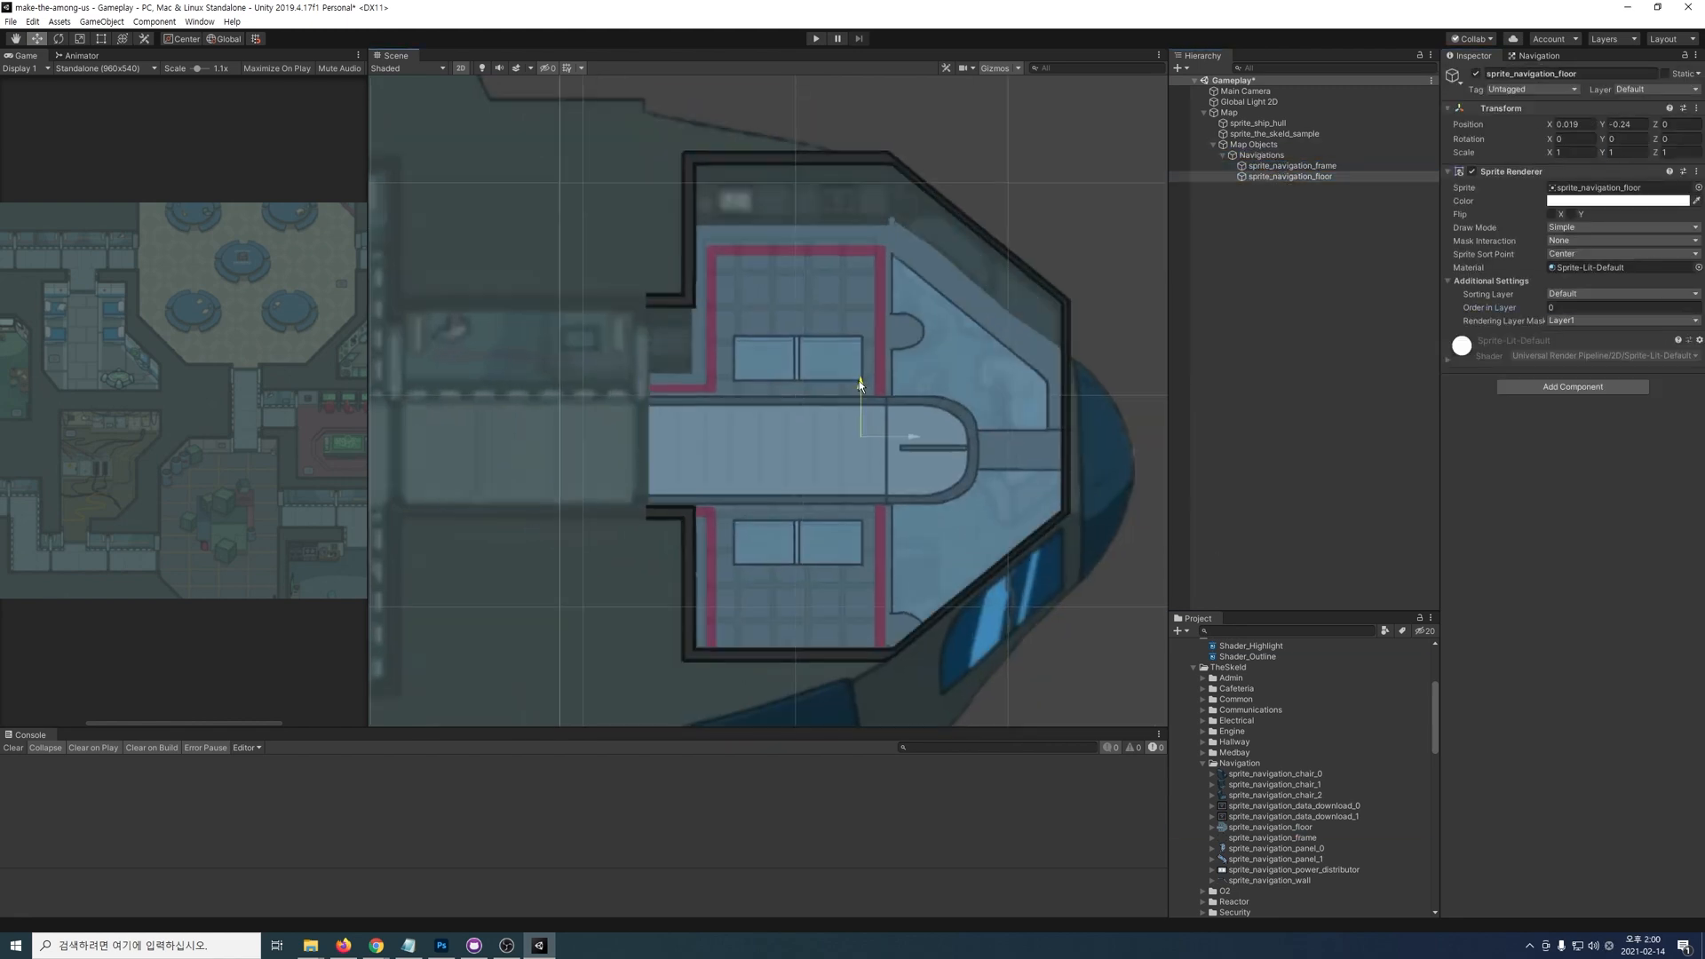
pyautogui.write('-')
# Step: Add sprite_navigation_wall under Navigations with X and Y scale 1 and align it with the upper part of the frame
pyautogui.moveTo(1270, 880); pyautogui.dragTo(1403, 156)
pyautogui.click(1574, 153)
pyautogui.write('1')
pyautogui.press('Tab')
pyautogui.write('1')
pyautogui.moveTo(848, 282); pyautogui.dragTo(861, 268)
# Step: Give the navigation wall sprite a large negative Order in Layer
pyautogui.click(1604, 308)
pyautogui.write('-32')
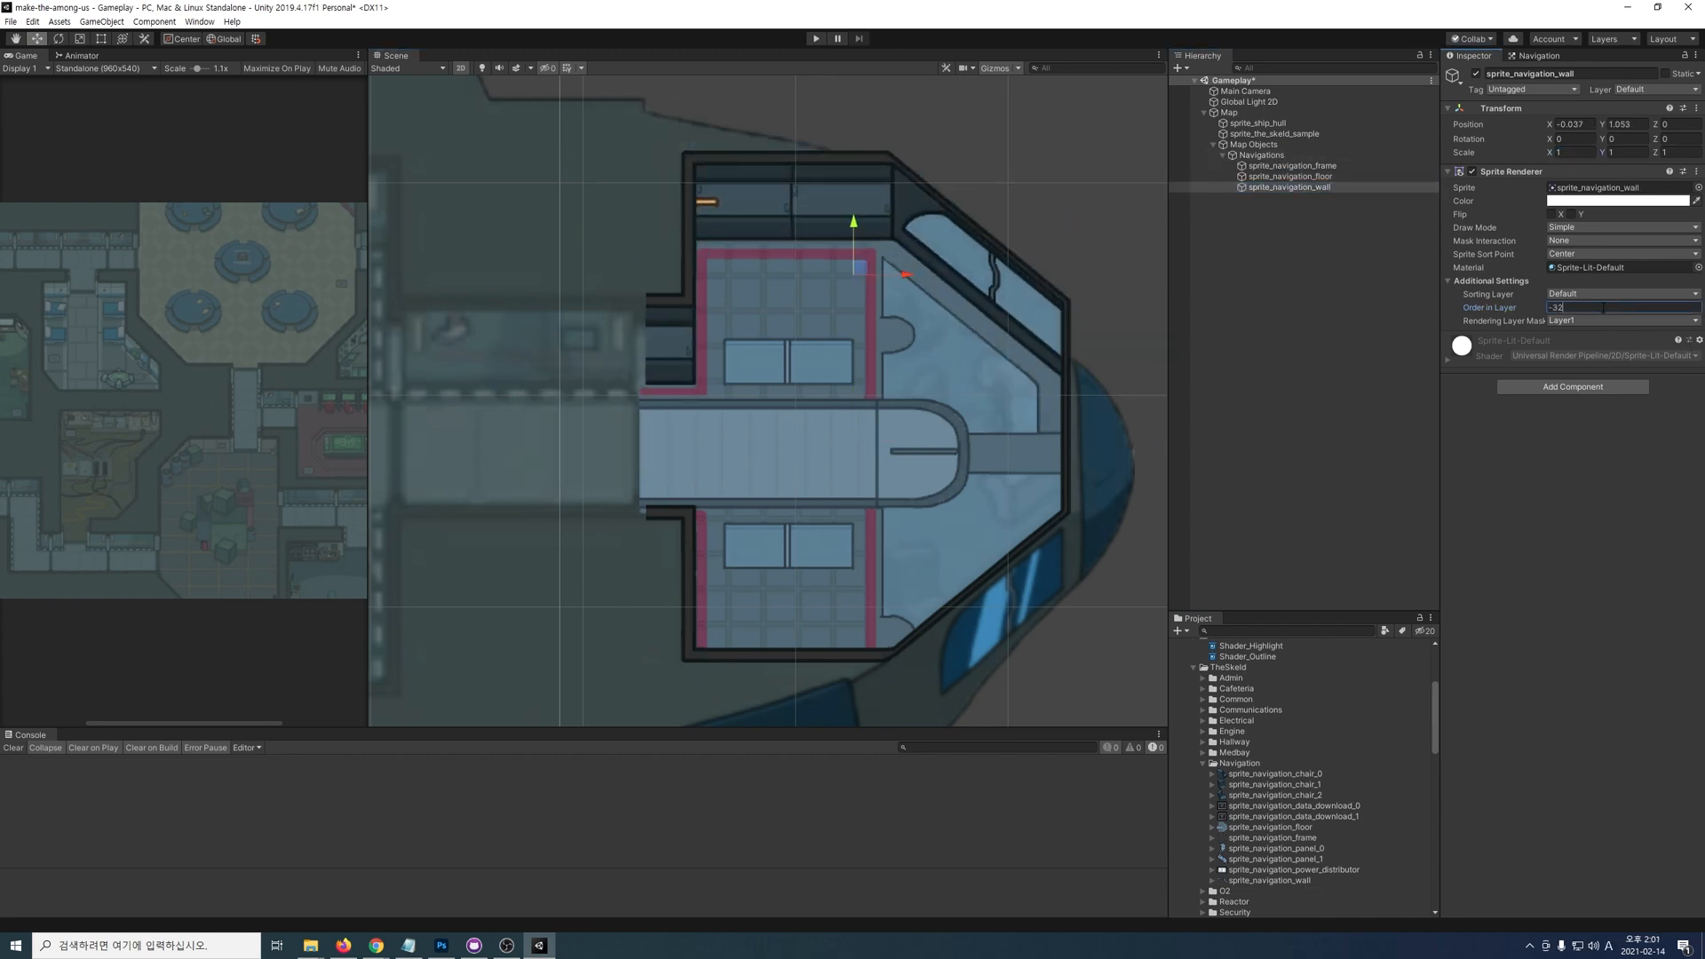
pyautogui.write('767')
# Step: Add sprite_navigation_panel_0 under Navigations with X and Y scale 1 and place it at the front of the cockpit
pyautogui.moveTo(1275, 849); pyautogui.dragTo(985, 406)
pyautogui.moveTo(1272, 198); pyautogui.dragTo(1270, 156)
pyautogui.click(1574, 152)
pyautogui.write('1')
pyautogui.press('Tab')
pyautogui.write('1')
pyautogui.moveTo(992, 400); pyautogui.dragTo(1023, 438)
# Step: Add sprite_navigation_panel_1 under Navigations at scale 1 and place it below the upper slanted window
pyautogui.moveTo(1275, 860); pyautogui.dragTo(918, 278)
pyautogui.moveTo(1272, 208); pyautogui.dragTo(1270, 156)
pyautogui.click(1574, 153)
pyautogui.write('1')
pyautogui.press('Tab')
pyautogui.moveTo(922, 272); pyautogui.dragTo(952, 293)
# Step: Add sprite_navigation_chair_0 under Navigations and place it beside the upper control panel
pyautogui.moveTo(1276, 774); pyautogui.dragTo(868, 305)
pyautogui.moveTo(1271, 219); pyautogui.dragTo(1270, 155)
pyautogui.click(1575, 153)
pyautogui.moveTo(876, 299); pyautogui.dragTo(909, 308)
# Step: Add sprite_navigation_chair_1 under Navigations and place it near the room's lower slanted wall
pyautogui.moveTo(1275, 785); pyautogui.dragTo(904, 552)
pyautogui.moveTo(1272, 230); pyautogui.dragTo(1270, 155)
pyautogui.moveTo(909, 545); pyautogui.dragTo(927, 579)
# Step: Add sprite_navigation_chair_2 under Navigations with X and Y scale 1 and place it in front of the main console
pyautogui.moveTo(1275, 796); pyautogui.dragTo(920, 426)
pyautogui.moveTo(1271, 241); pyautogui.dragTo(1270, 155)
pyautogui.click(1575, 153)
pyautogui.write('1')
pyautogui.press('Tab')
pyautogui.write('1')
pyautogui.moveTo(926, 420); pyautogui.dragTo(965, 431)
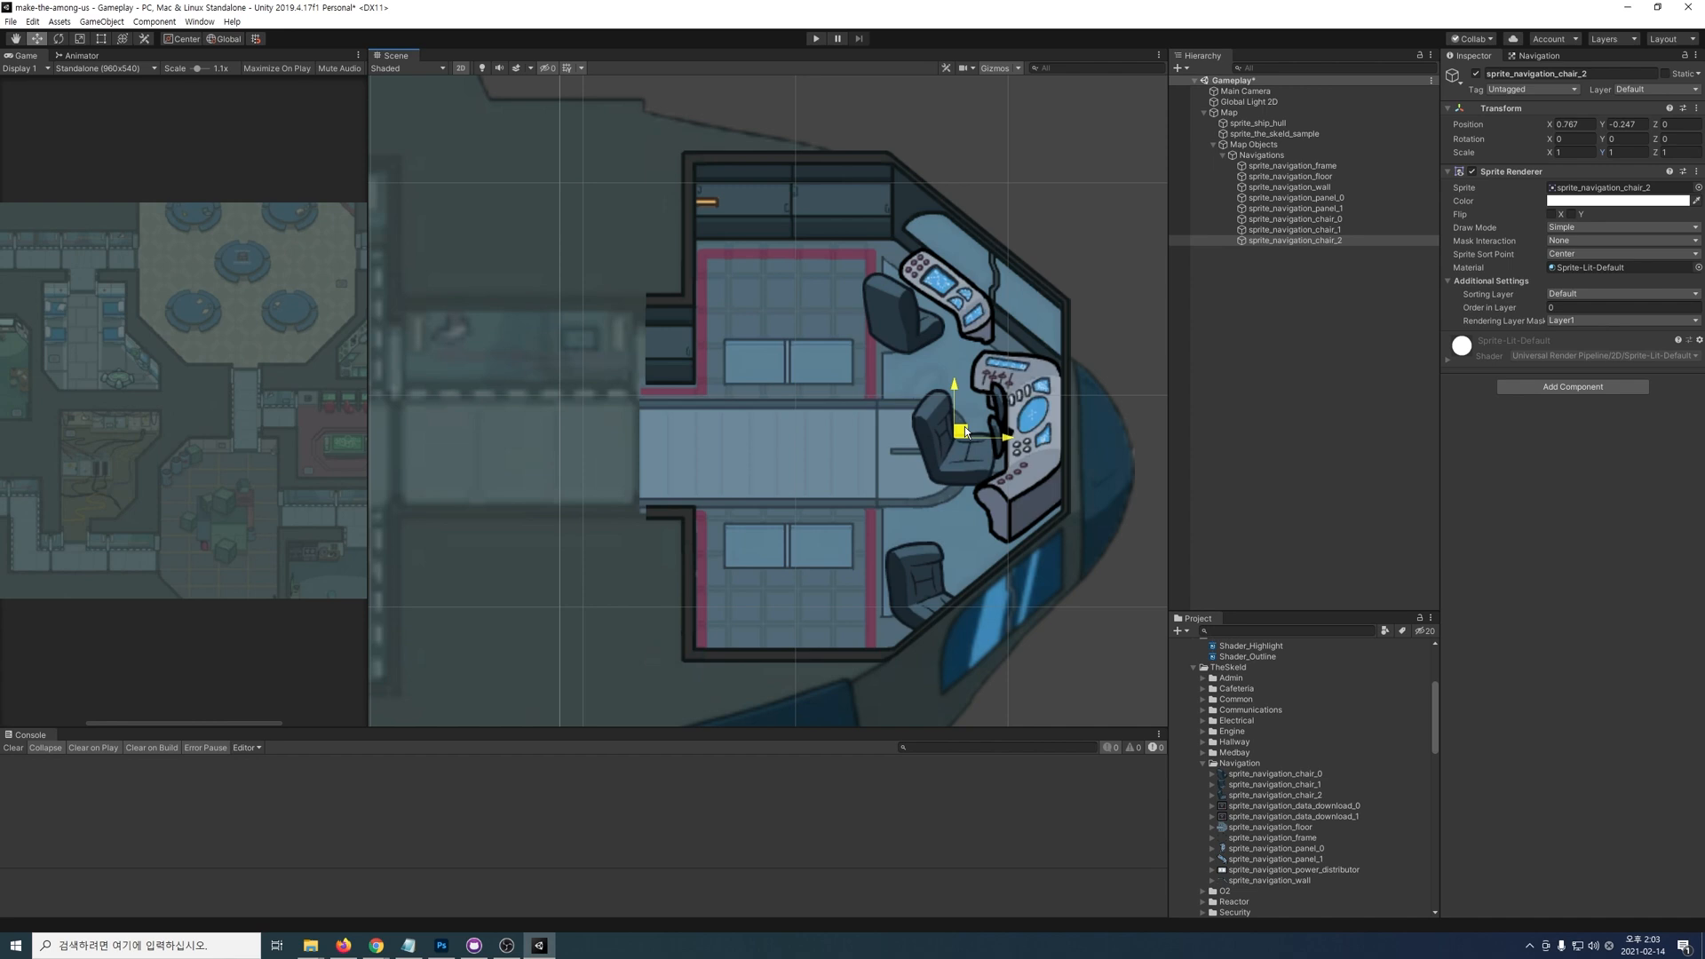
# Step: Add sprite_hallway_o2_naviation_shields from the Hallway folder to the scene next to the navigation room
pyautogui.click(1203, 741)
pyautogui.click(1295, 763)
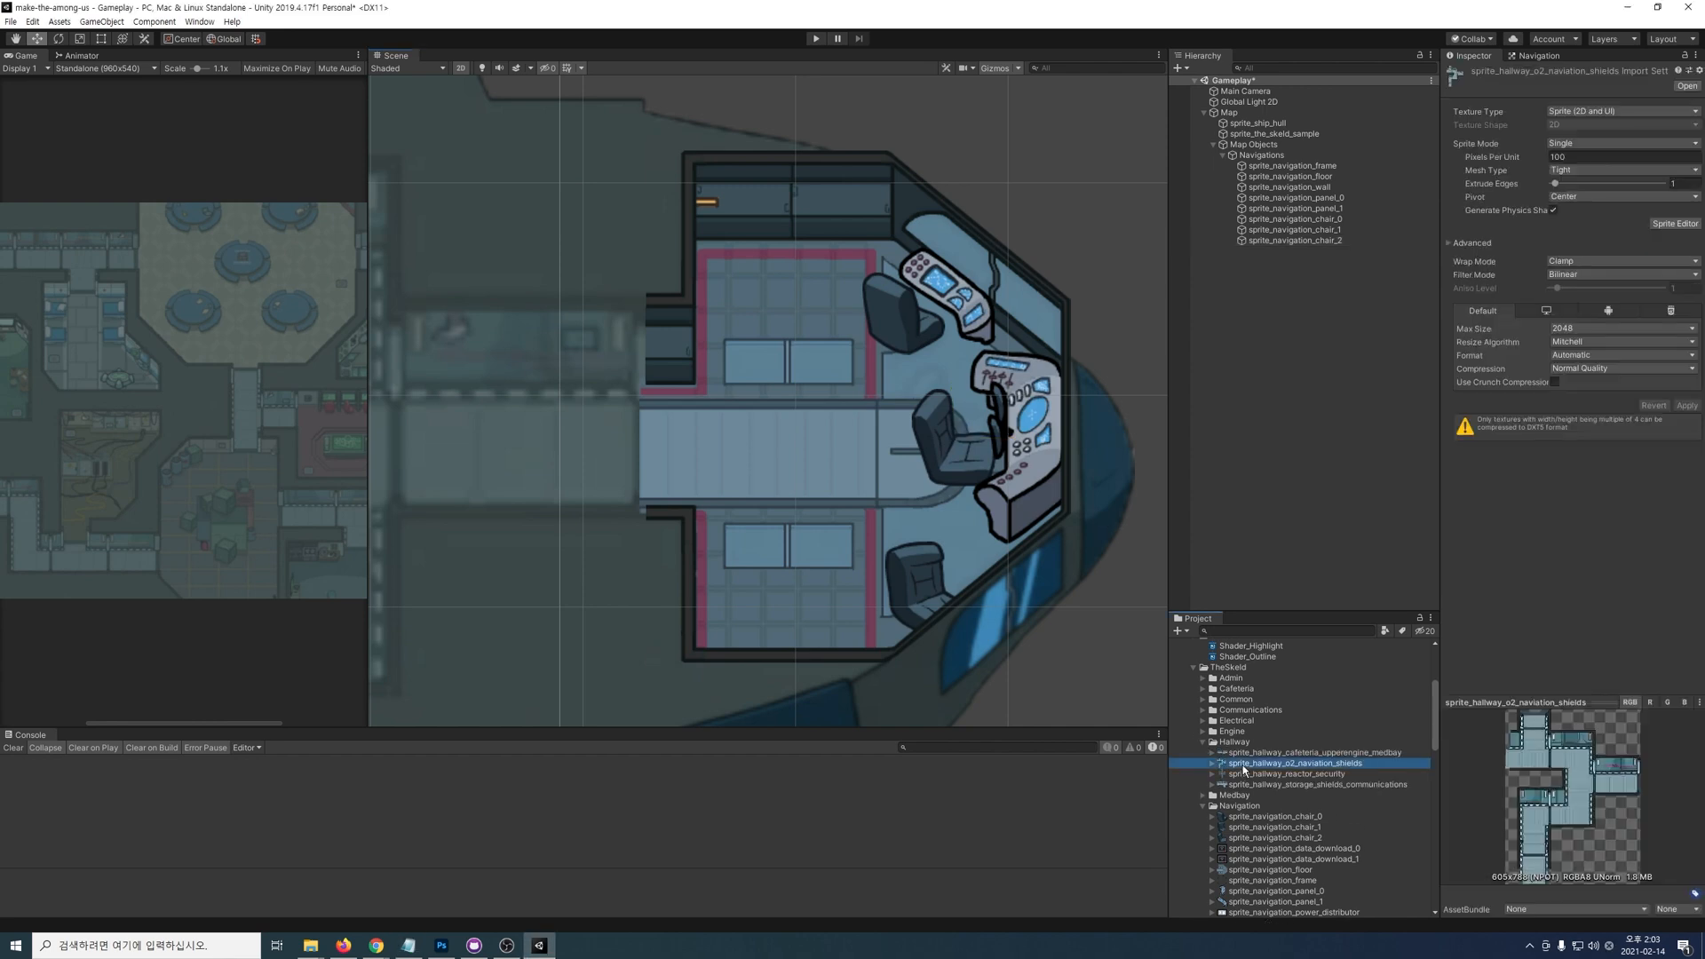
pyautogui.click(1220, 767)
pyautogui.moveTo(969, 643); pyautogui.dragTo(482, 446)
pyautogui.scroll(-3, 485, 445)
pyautogui.moveTo(488, 442); pyautogui.dragTo(816, 430, button='middle')
pyautogui.scroll(-3, 817, 430)
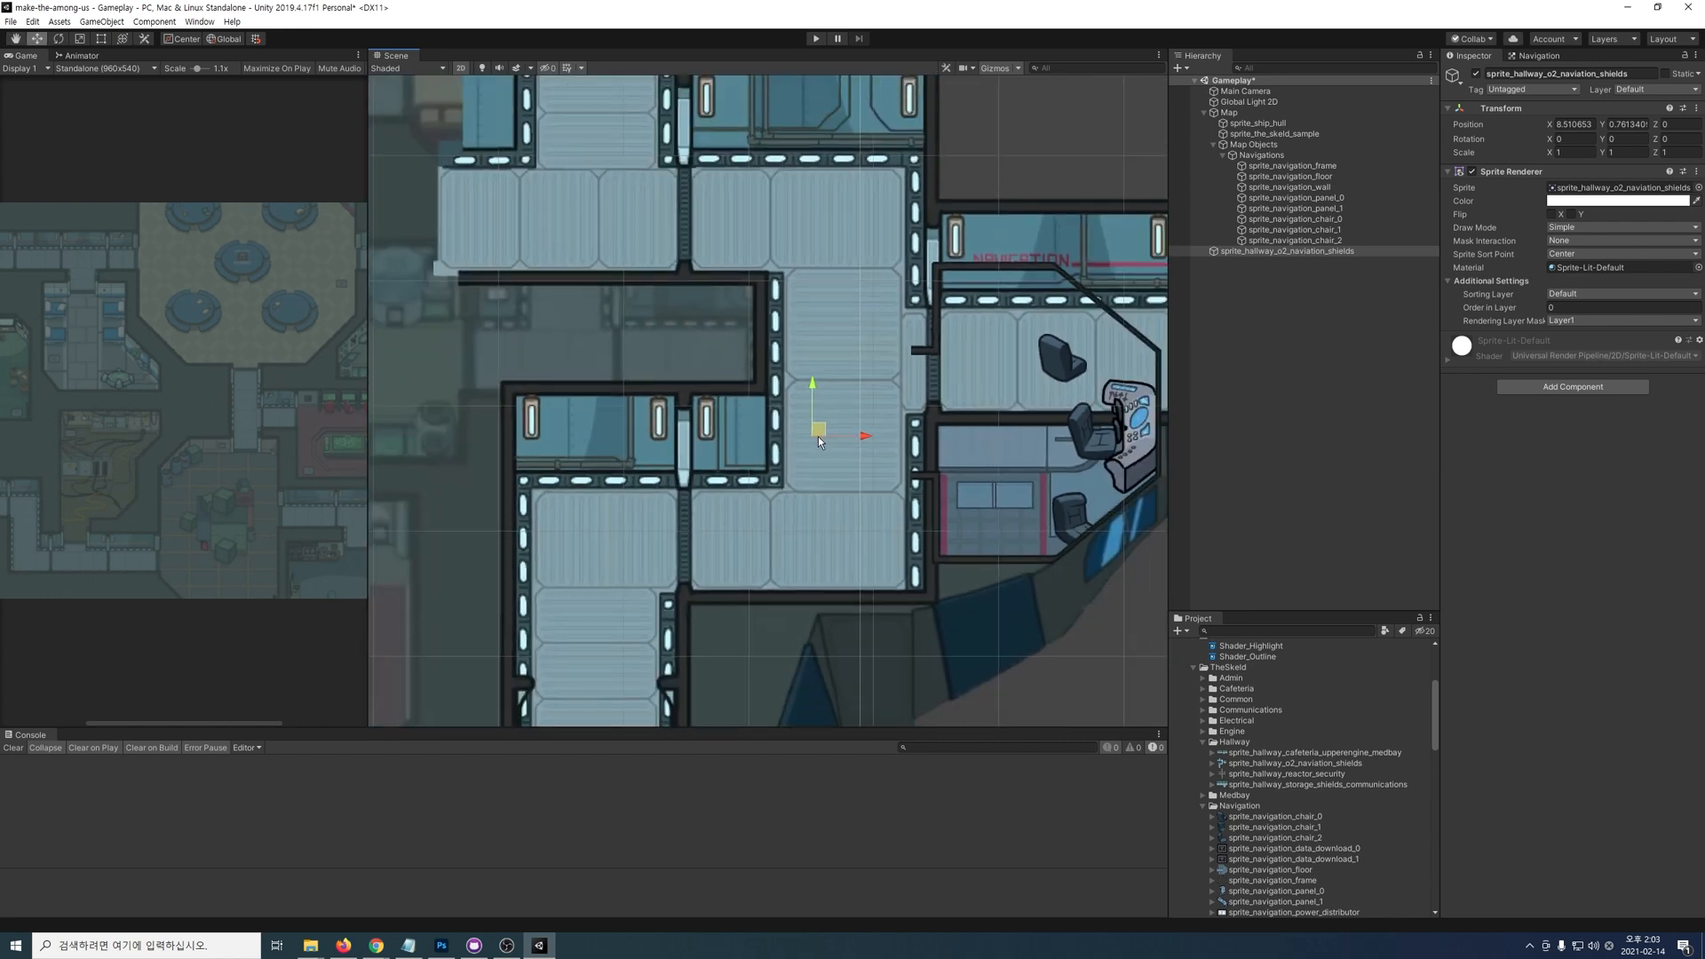
# Step: Make the hallway sprite a child of Map Objects and set its X and Y scale to 1
pyautogui.moveTo(1270, 251); pyautogui.dragTo(1254, 158)
pyautogui.click(1574, 151)
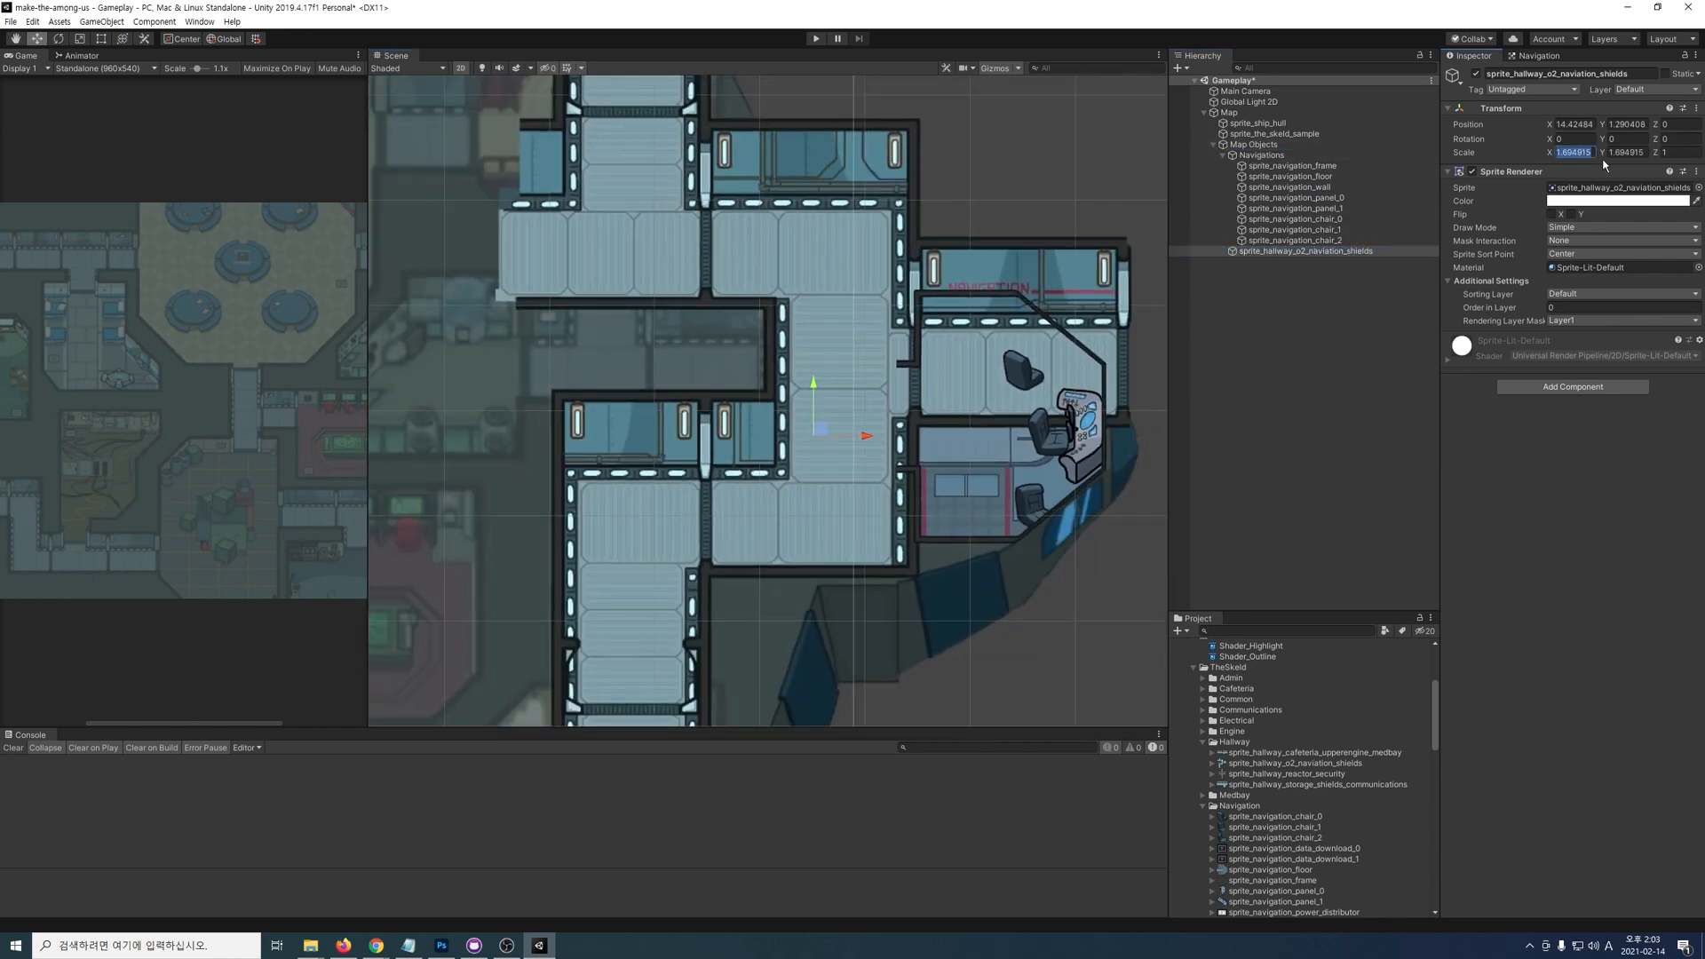
pyautogui.write('1')
pyautogui.press('Tab')
pyautogui.write('1')
# Step: Move the hallway sprite to about X 12.80, Y 0.81 to connect with the navigation room's entrance
pyautogui.scroll(3, 823, 441)
pyautogui.scroll(1, 786, 444)
pyautogui.moveTo(803, 431); pyautogui.dragTo(658, 494)
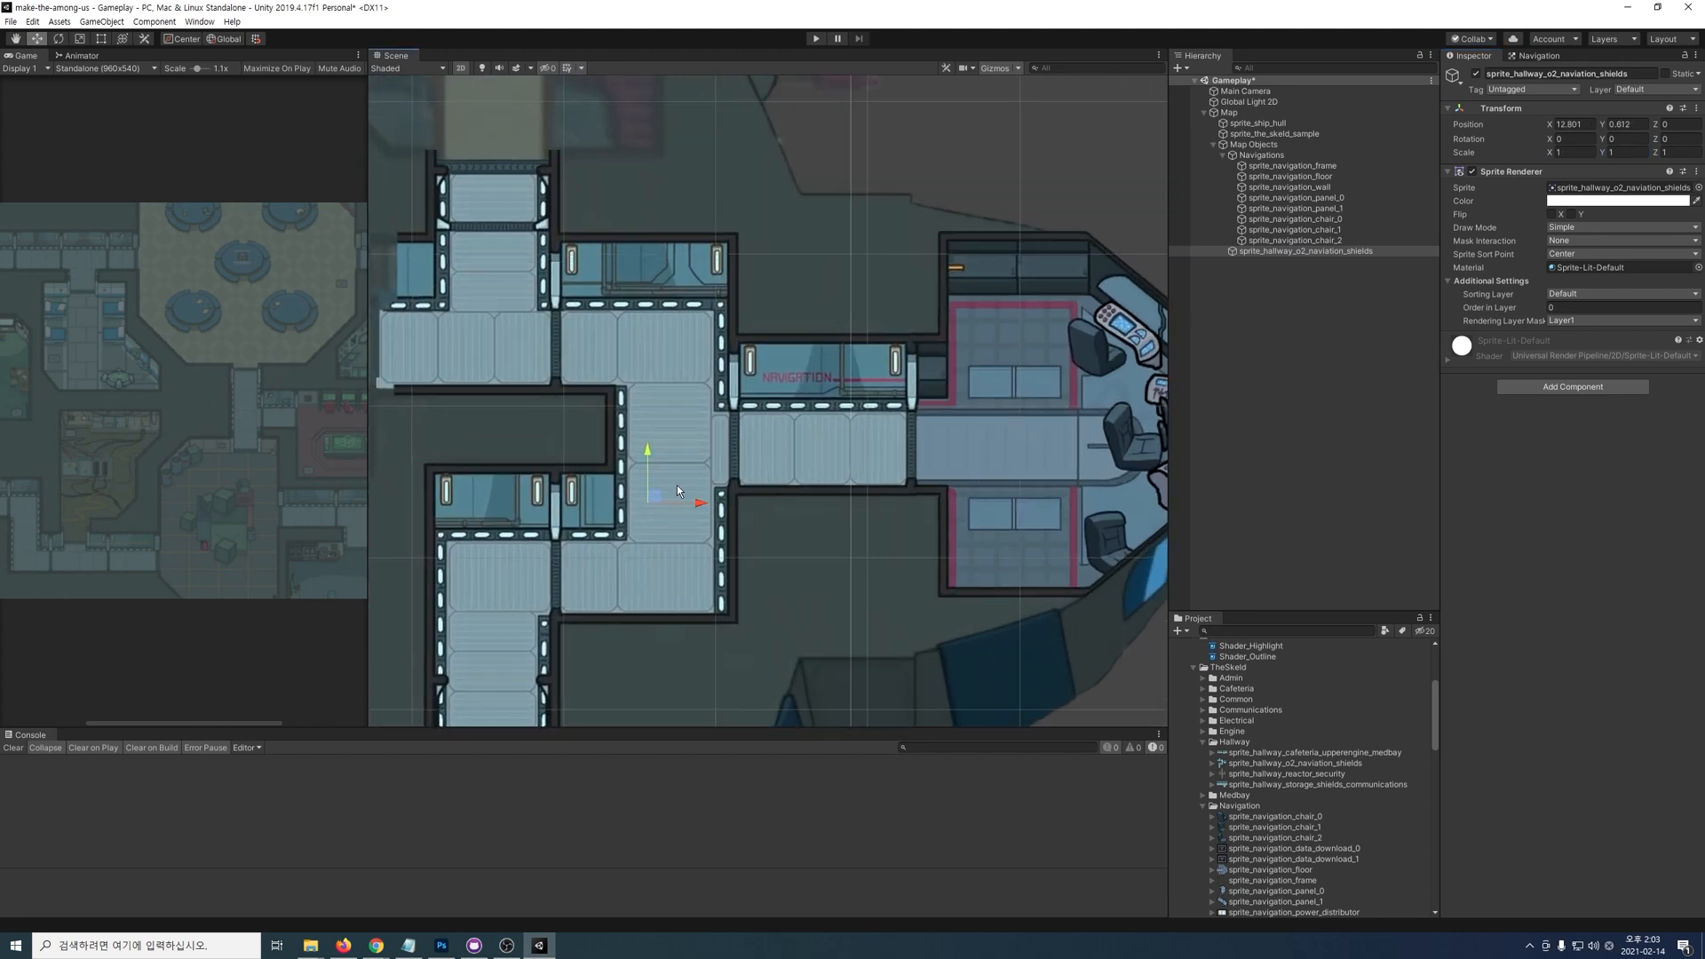
# Step: Set the hallway sprite's Order in Layer to -32744
pyautogui.scroll(-4, 675, 484)
pyautogui.scroll(4, 695, 462)
pyautogui.click(1600, 306)
pyautogui.write('-32746')
pyautogui.press('BackSpace')
pyautogui.write('4')
pyautogui.scroll(5, 871, 370)
pyautogui.moveTo(871, 370); pyautogui.dragTo(1633, 487, button='middle')
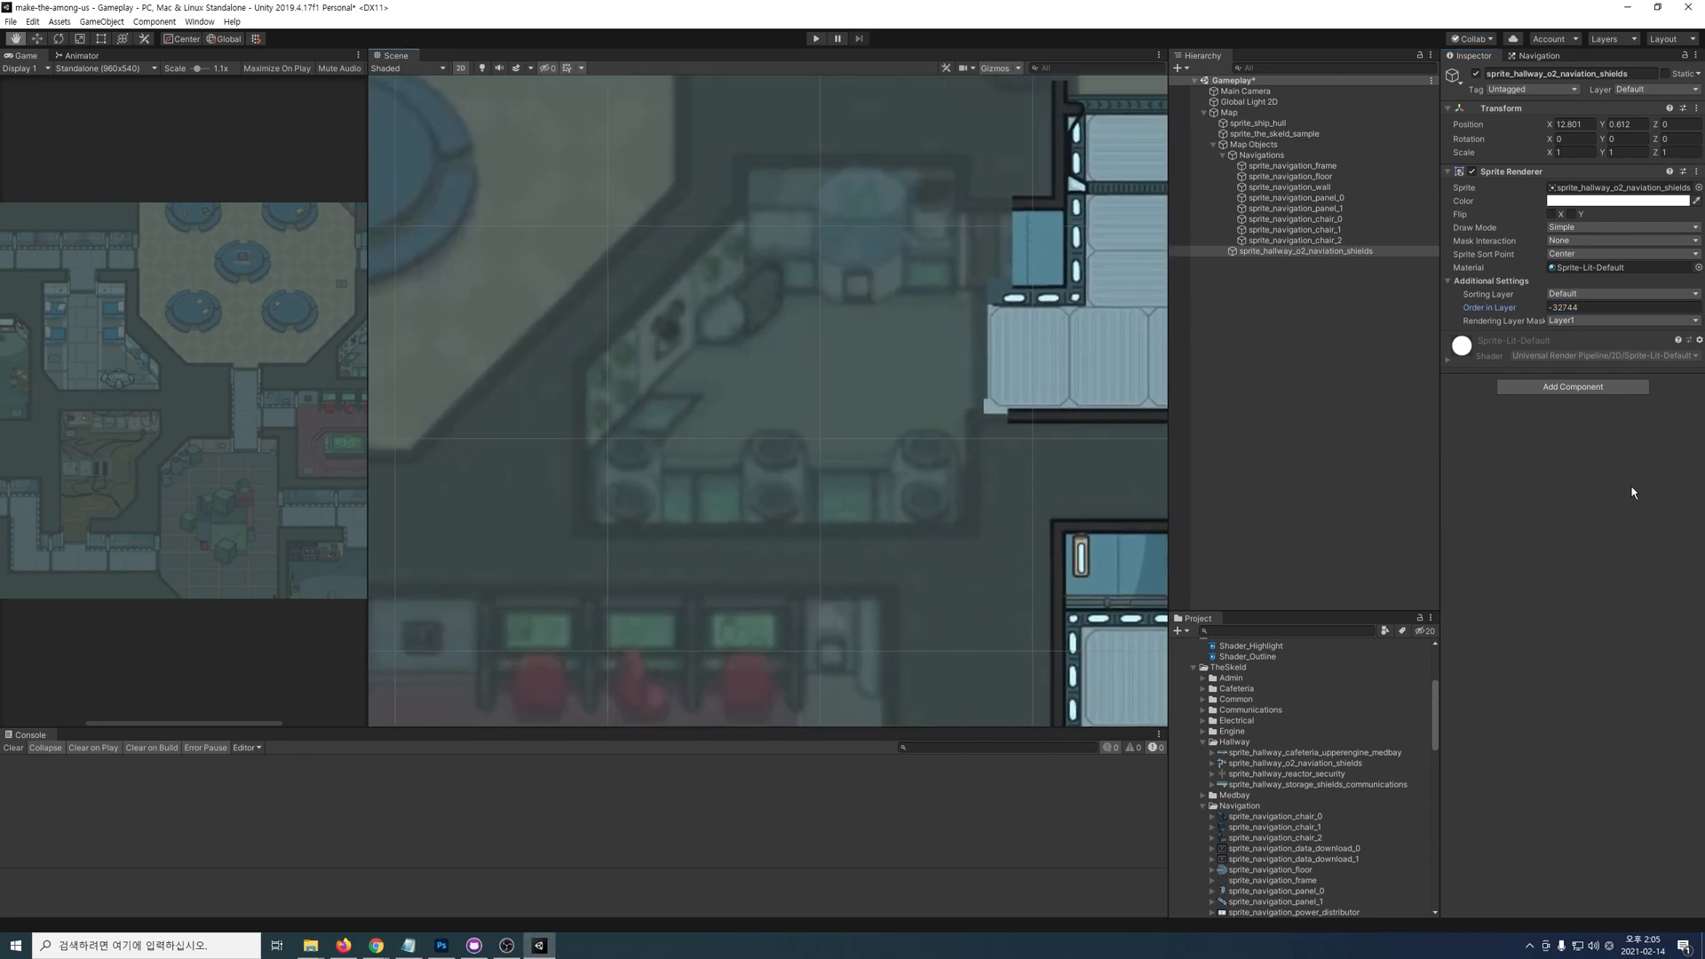
# Step: Create an empty object named O2 under Map Objects and move it to about X 8.35, Y 2.11 over the O2 room
pyautogui.rightClick(1245, 146)
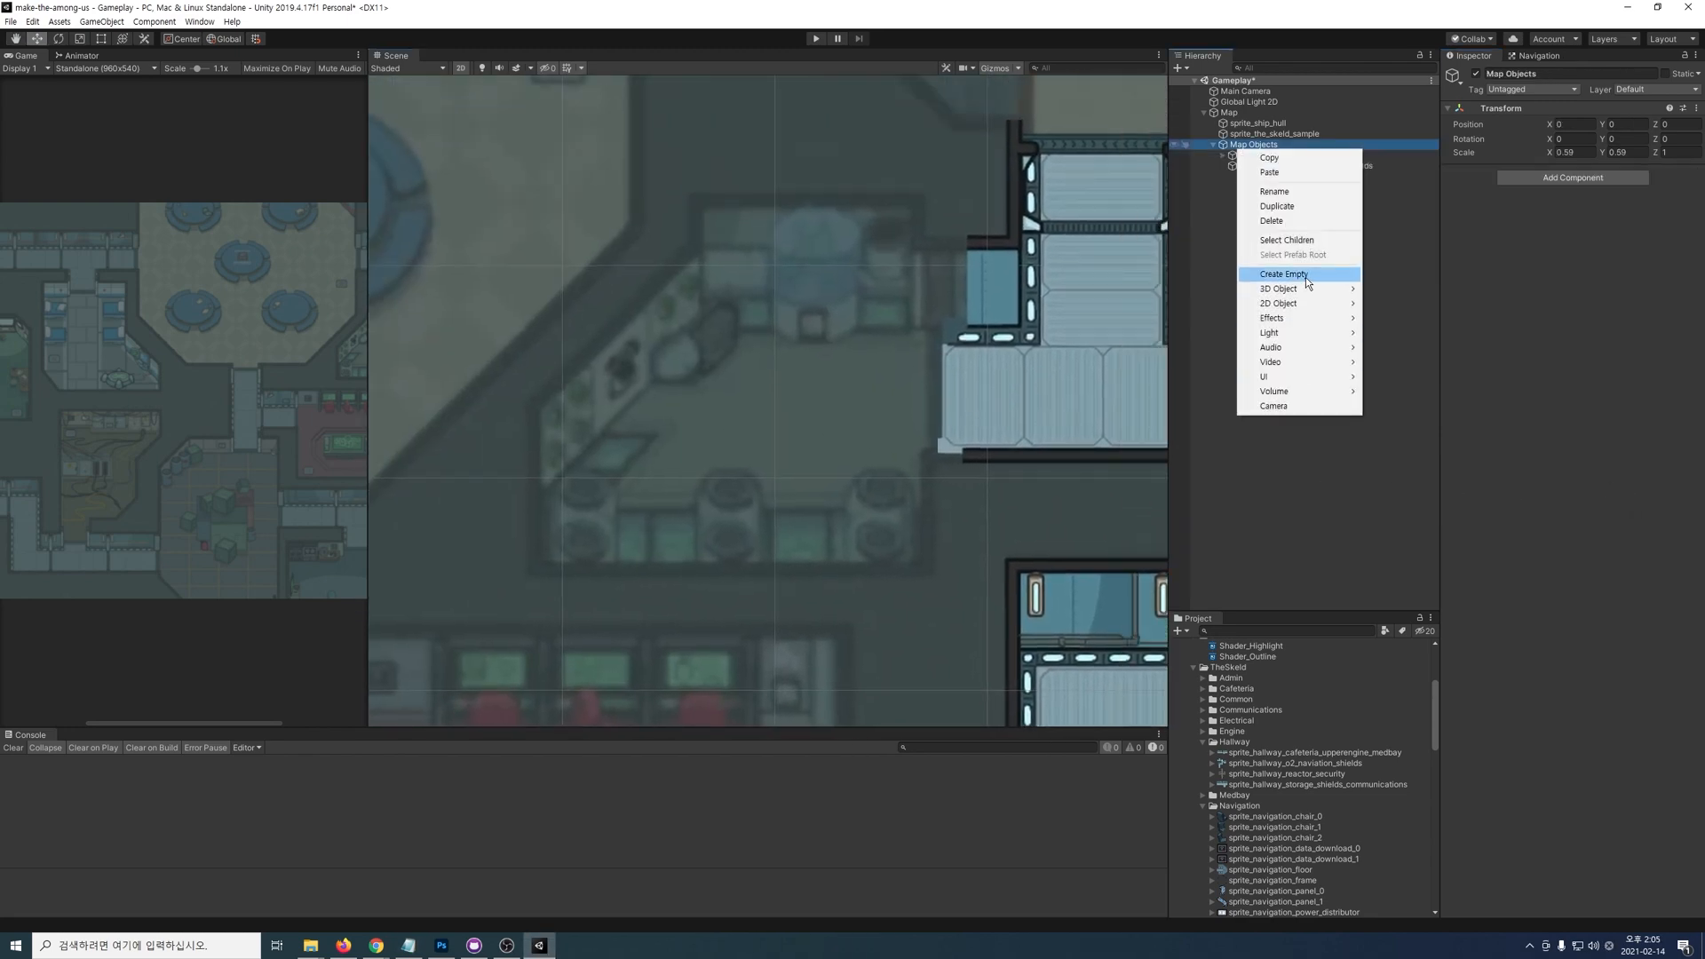
pyautogui.click(1305, 277)
pyautogui.write('O')
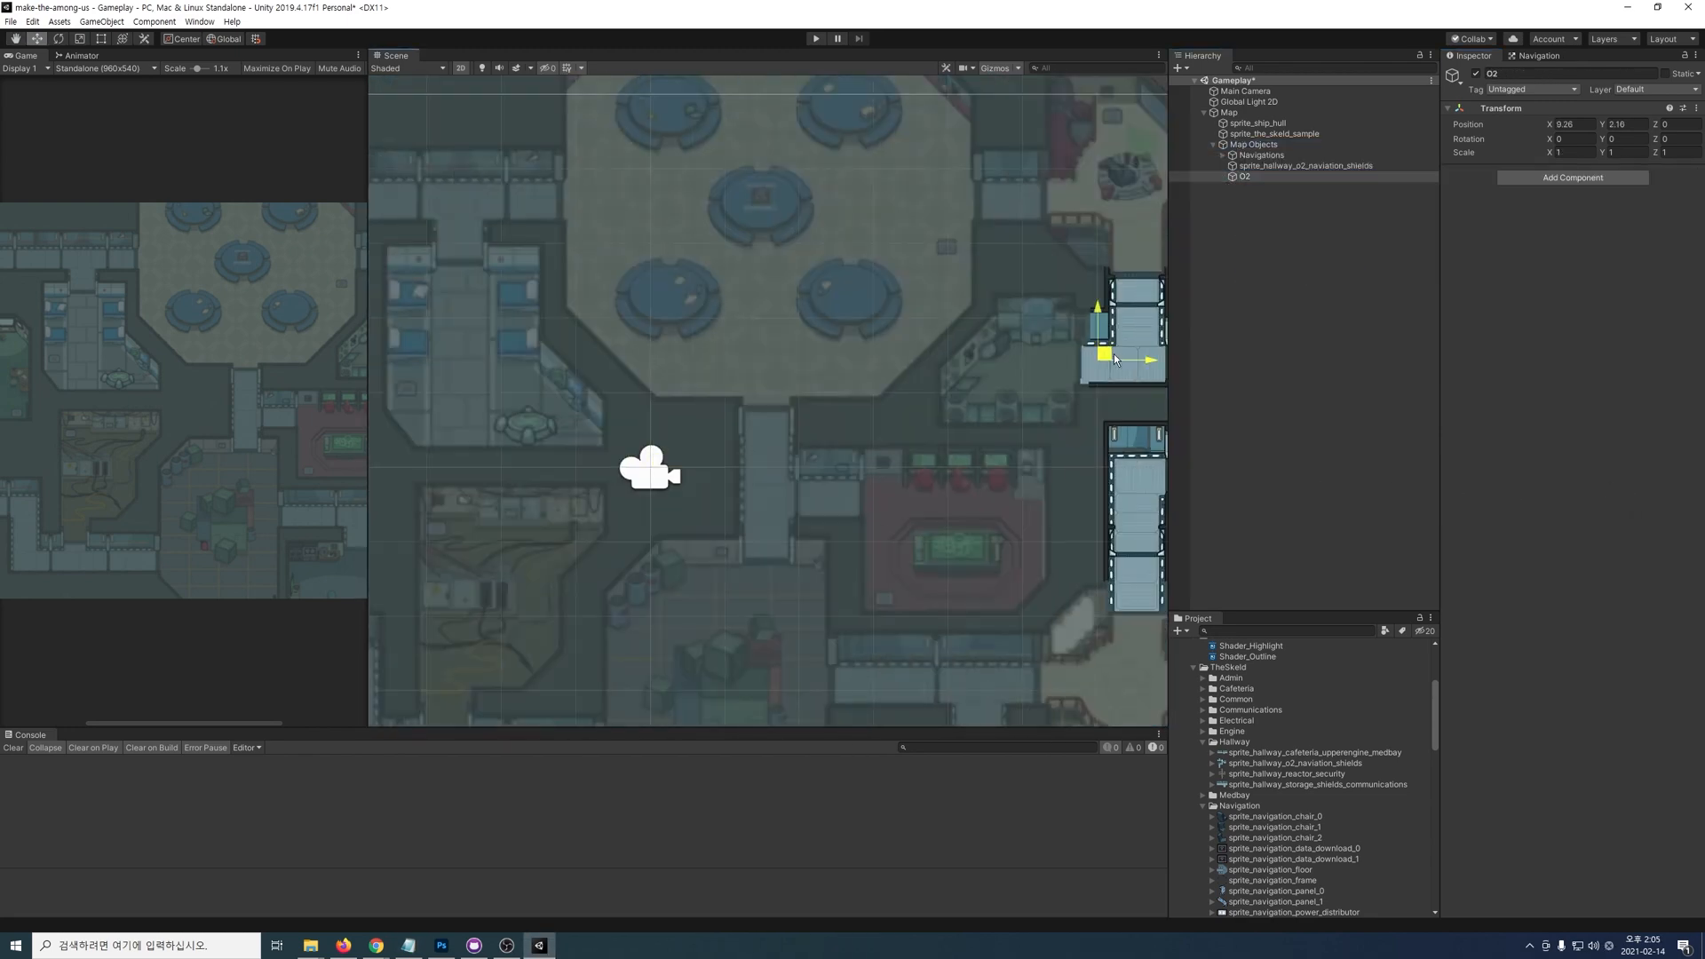
pyautogui.scroll(5, 1014, 273)
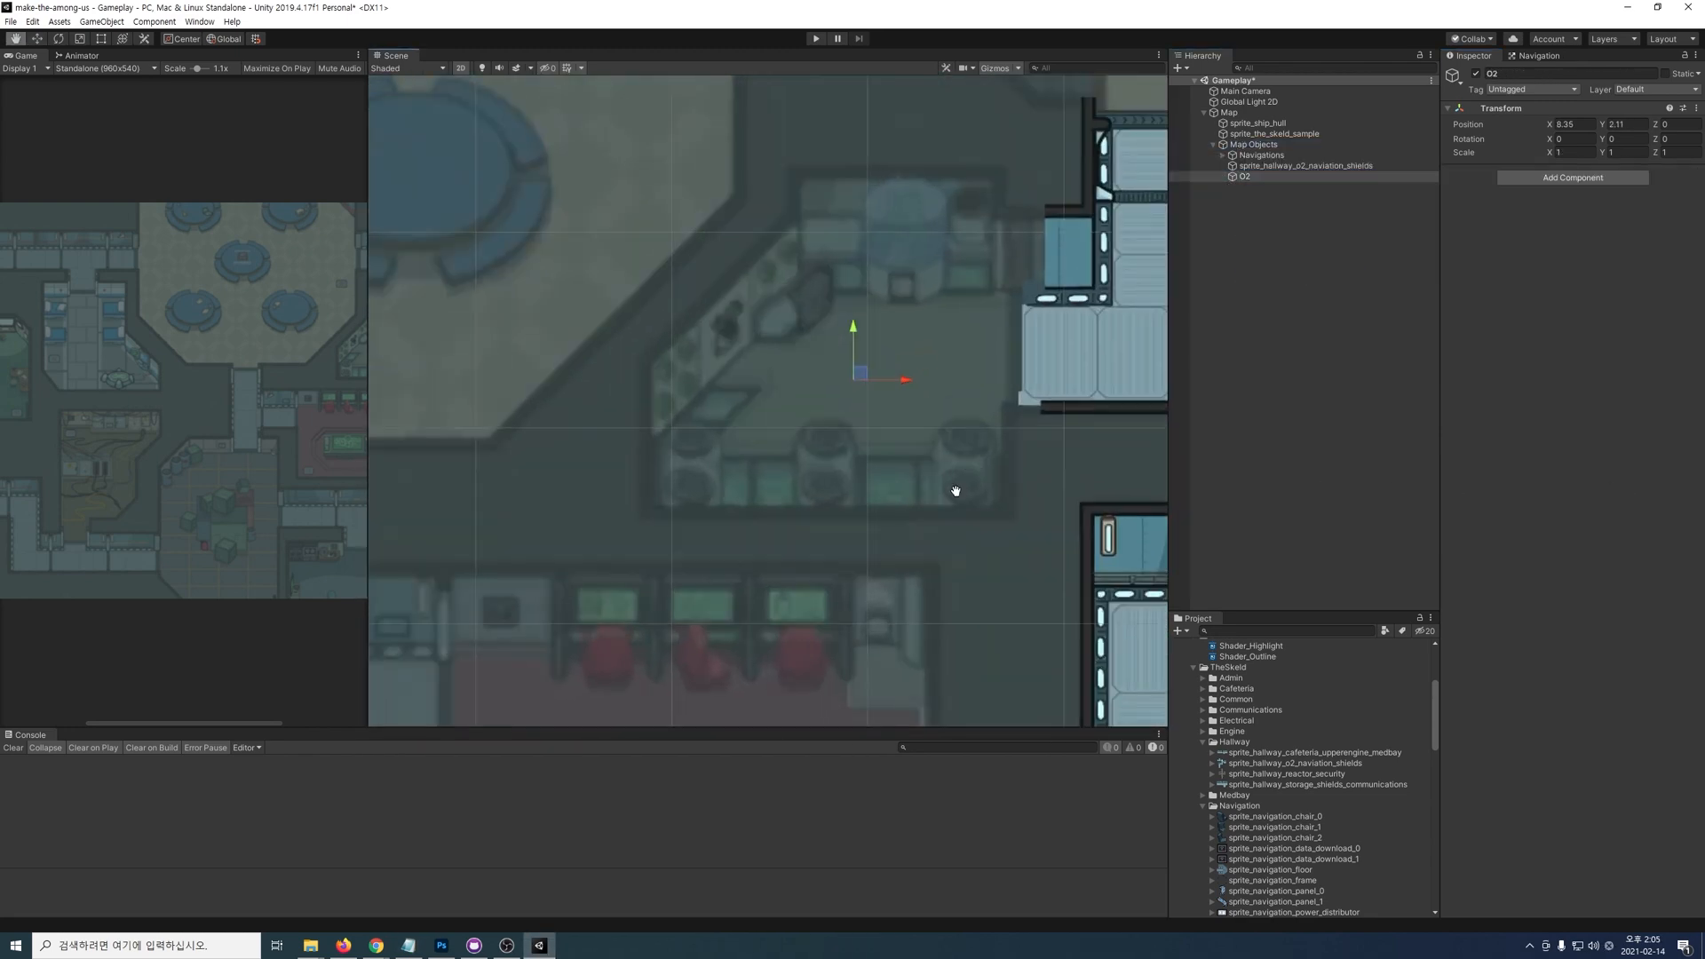
# Step: Make sprite_o2_floor a child of O2 at scale 1, align it at about X -0.05, Y 0.33, and set Order in Layer to -32744
pyautogui.moveTo(1260, 189); pyautogui.dragTo(1245, 178)
pyautogui.click(1577, 153)
pyautogui.write('1')
pyautogui.press('Tab')
pyautogui.write('1')
pyautogui.moveTo(848, 375); pyautogui.dragTo(852, 354)
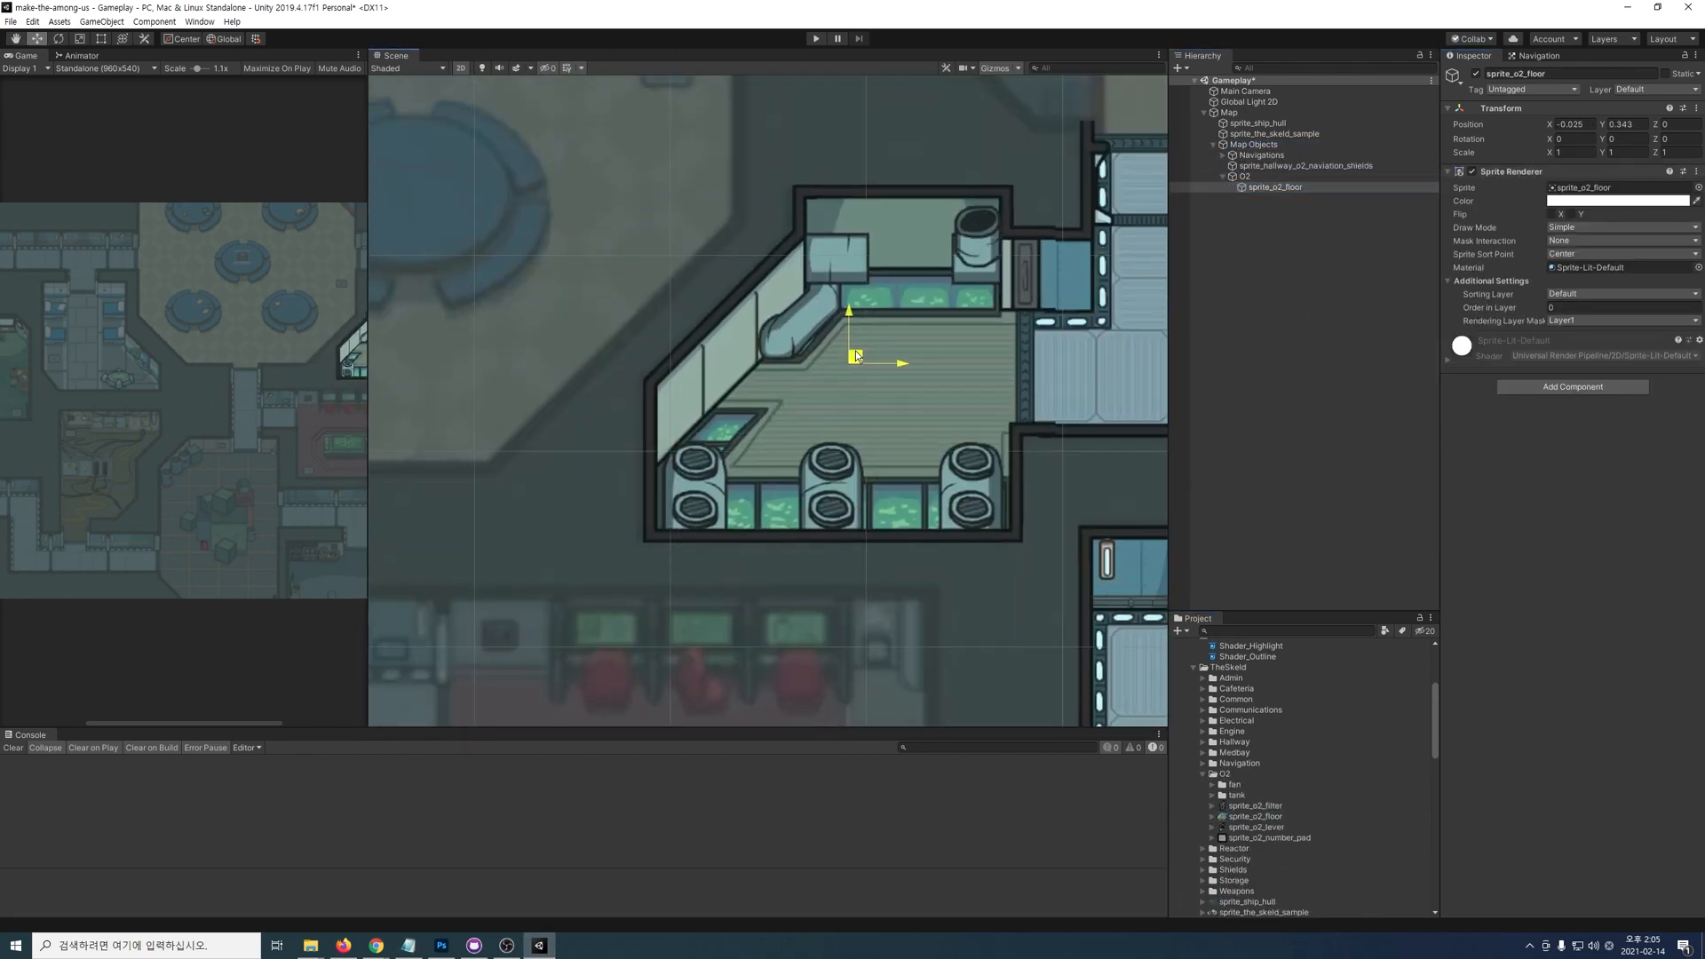
pyautogui.click(1592, 307)
pyautogui.write('-32744')
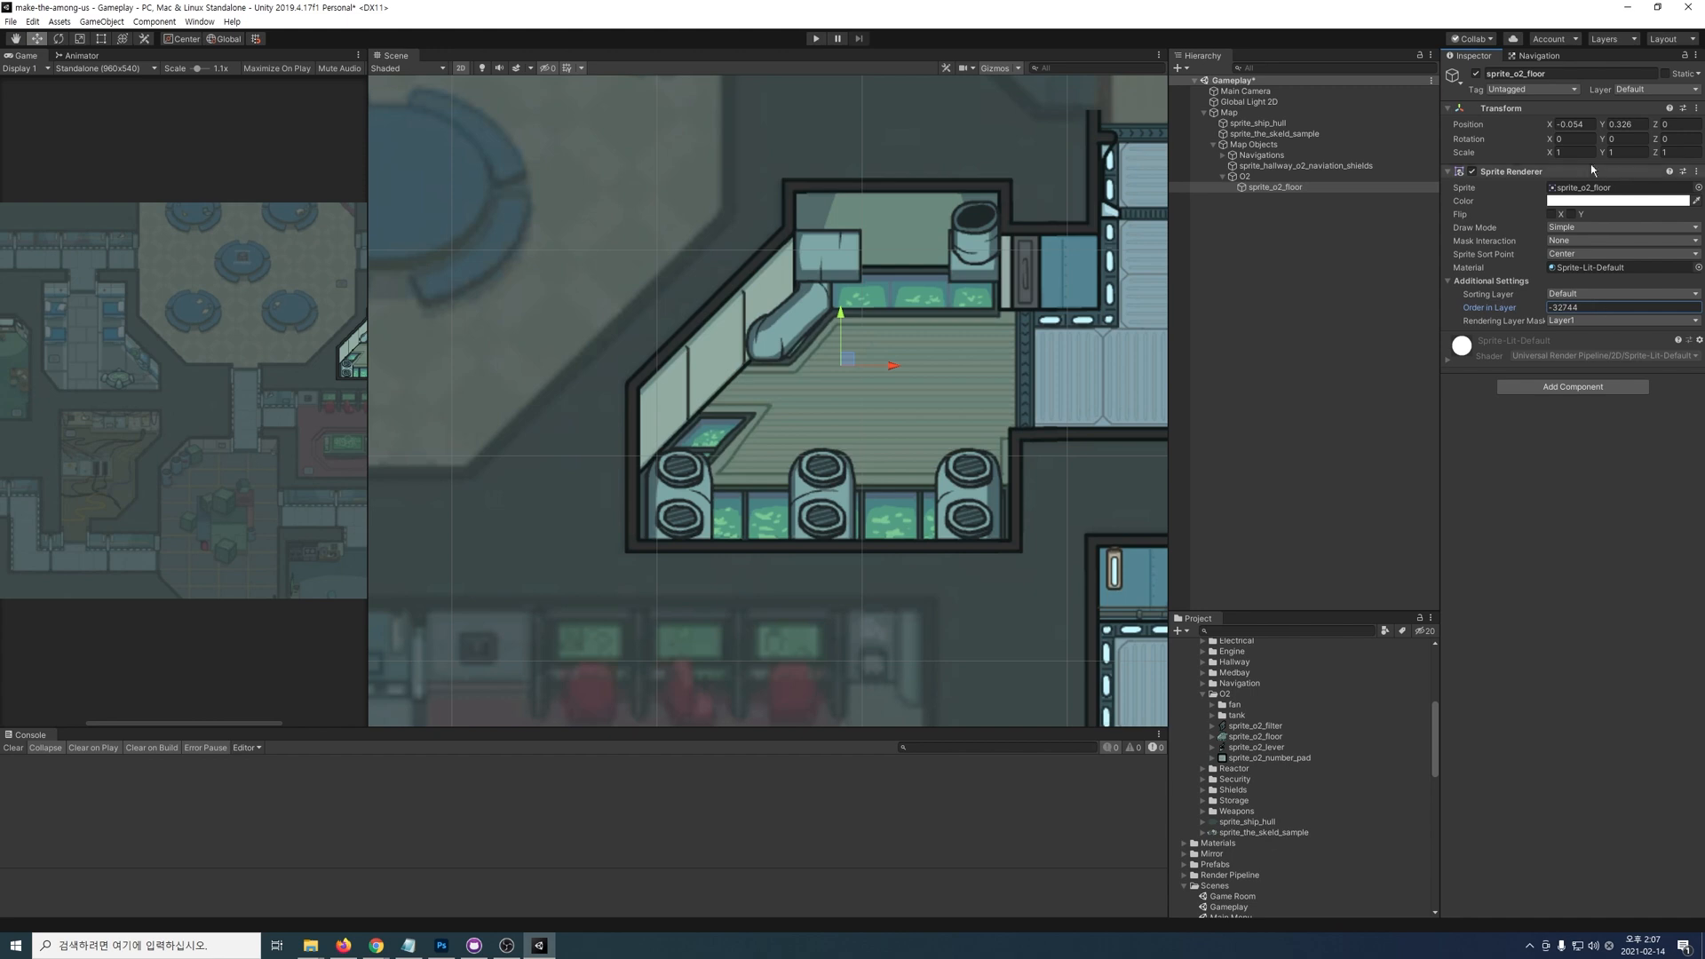
# Step: Add sprite_o2_tank_0 from the tank folder under O2 at scale 1 and move it to about X 0.48, Y 1.21
pyautogui.click(1213, 716)
pyautogui.moveTo(1252, 726); pyautogui.dragTo(1265, 199)
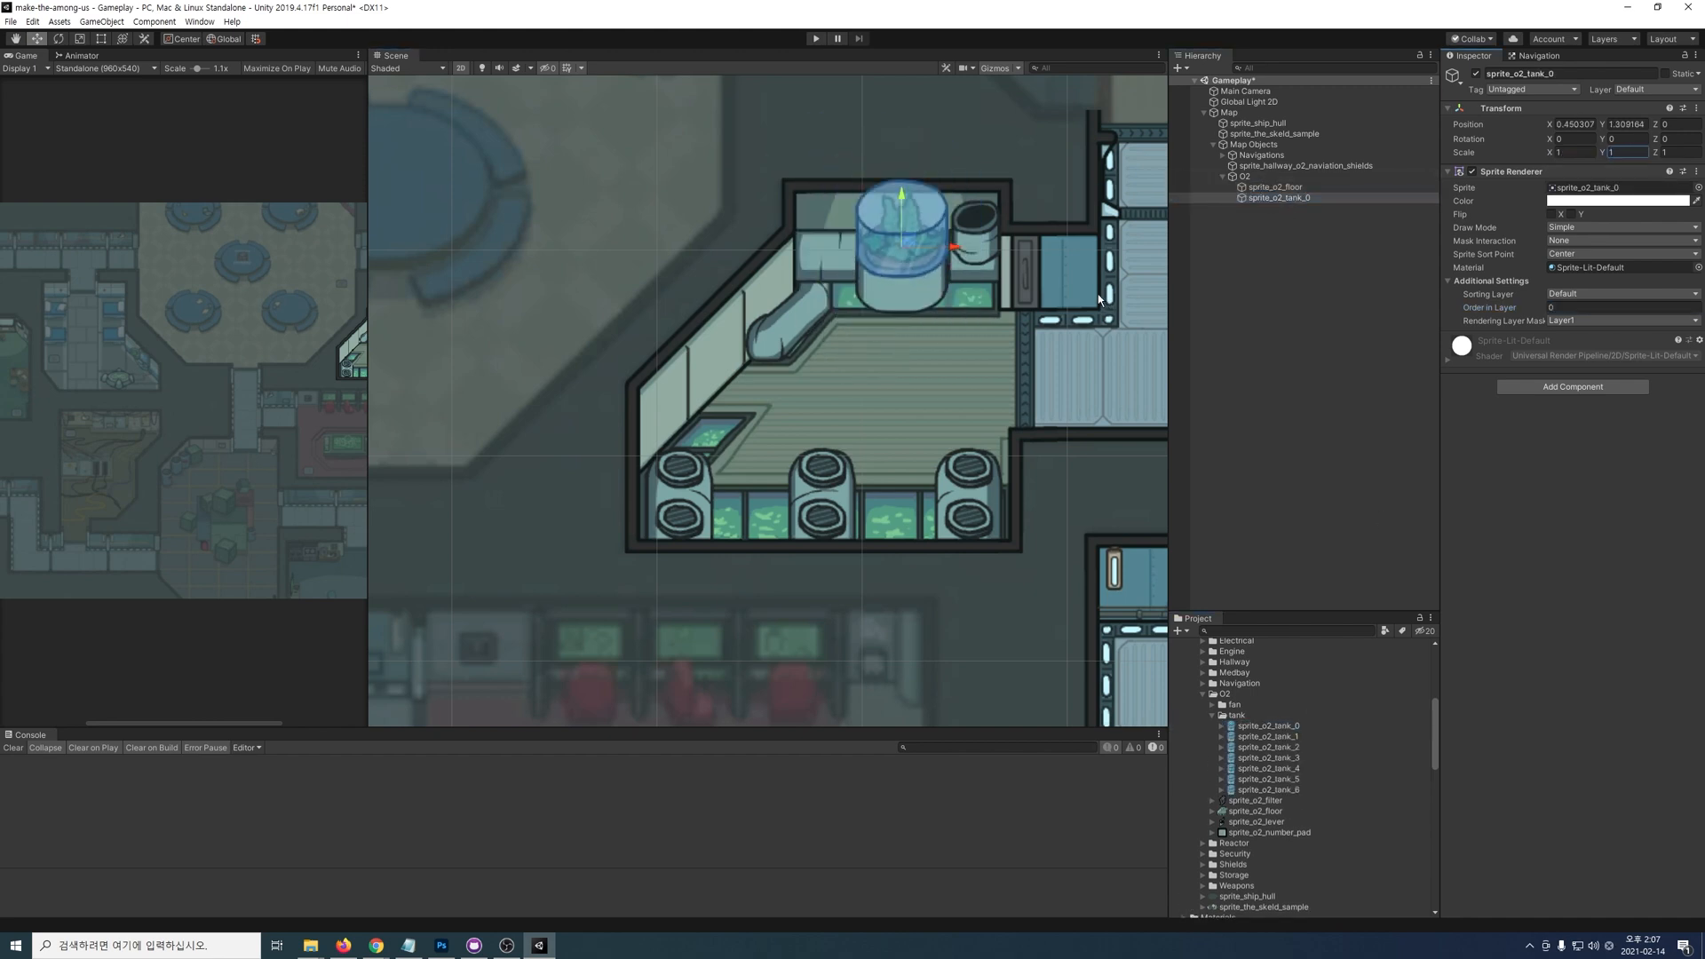
pyautogui.scroll(2, 958, 275)
pyautogui.moveTo(881, 233); pyautogui.dragTo(886, 247)
# Step: Create an animation clip named Anim_O2_Tank for the tank sprite, saved in a new Animations folder inside TheSkeld
pyautogui.click(1279, 198)
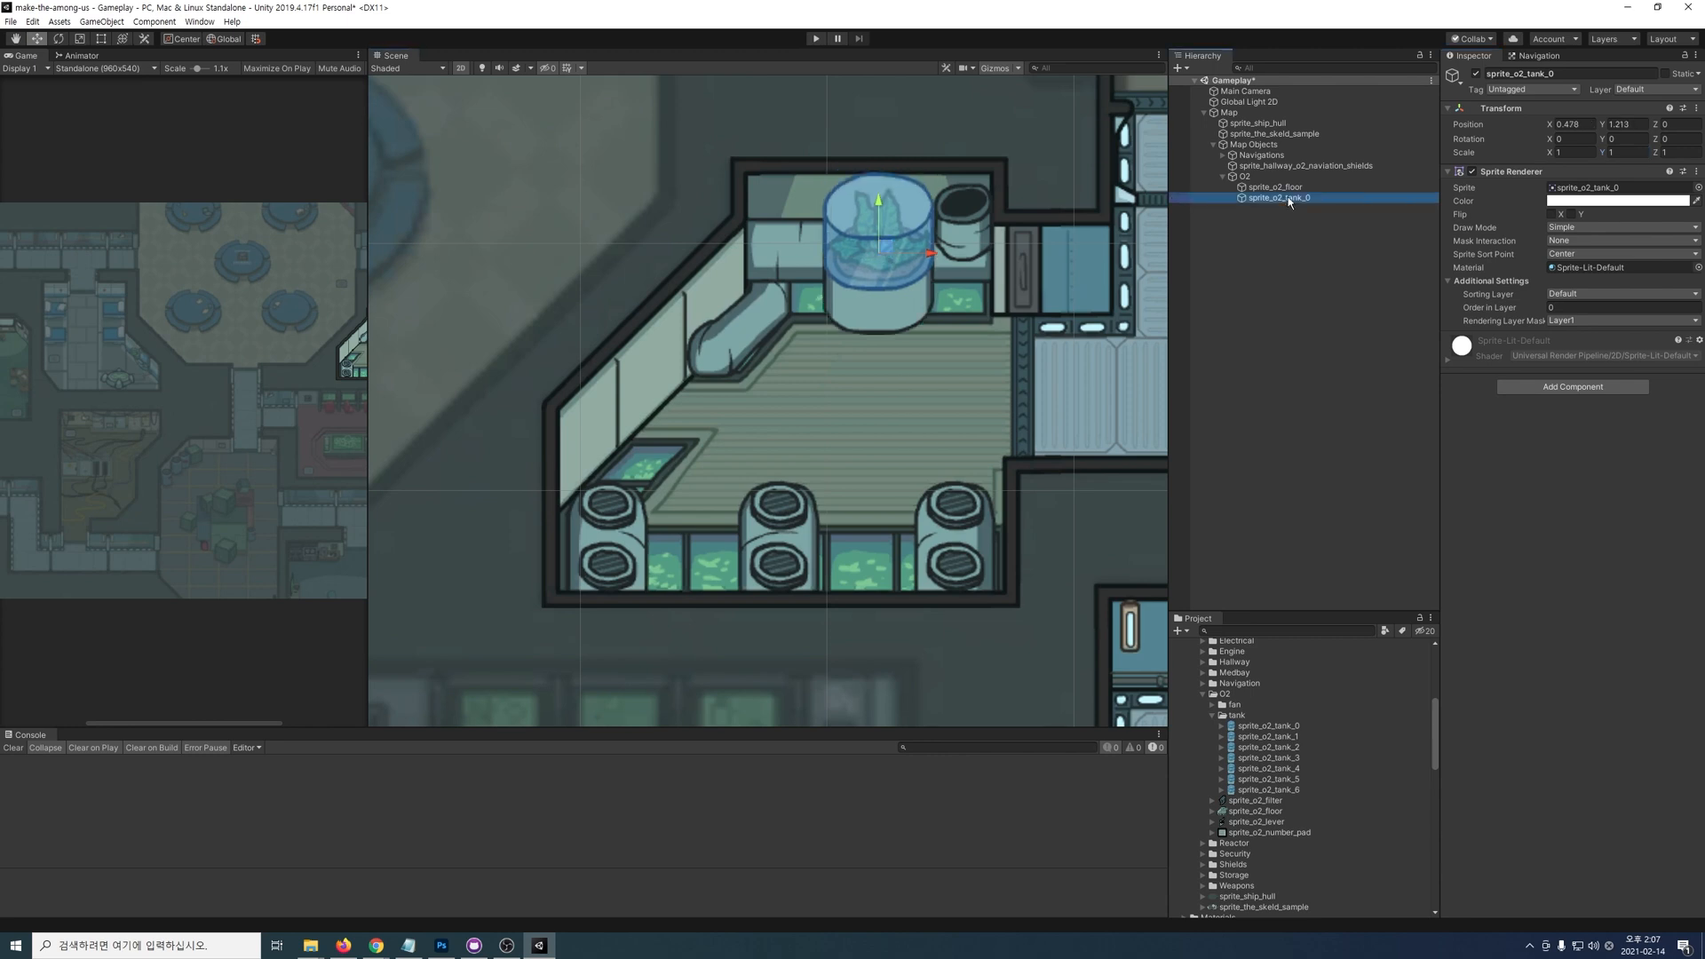
pyautogui.hotkey('ctrl', '6')
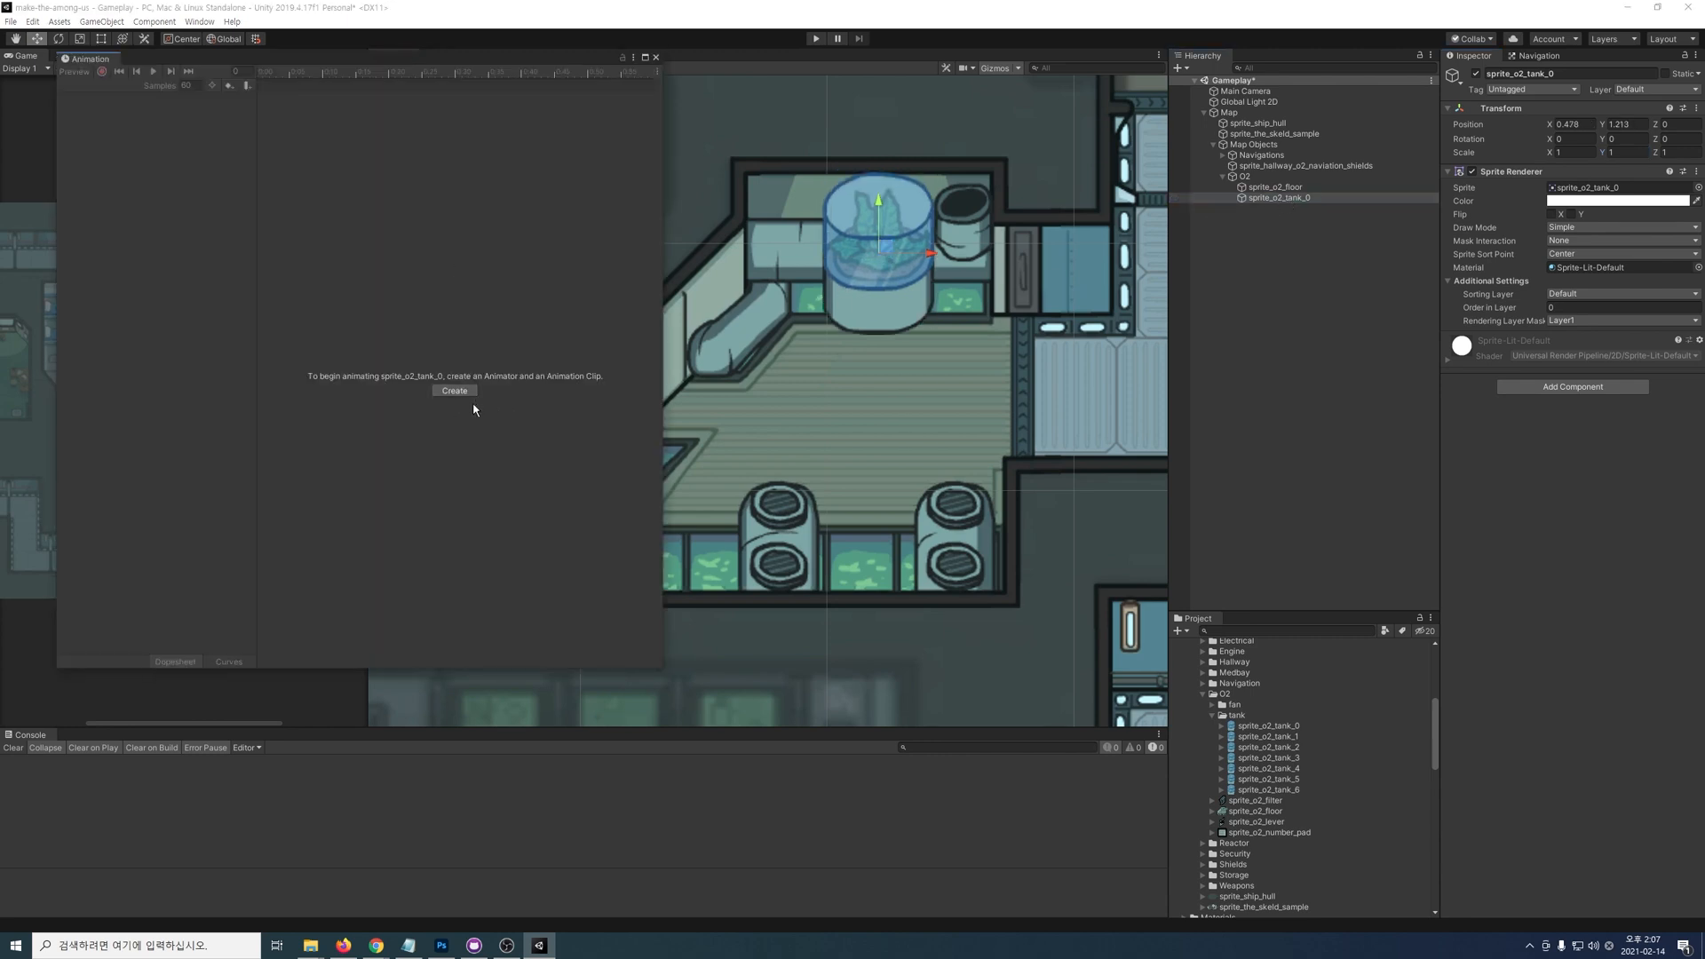
pyautogui.click(447, 392)
pyautogui.doubleClick(168, 183)
pyautogui.click(76, 87)
pyautogui.write('Animations')
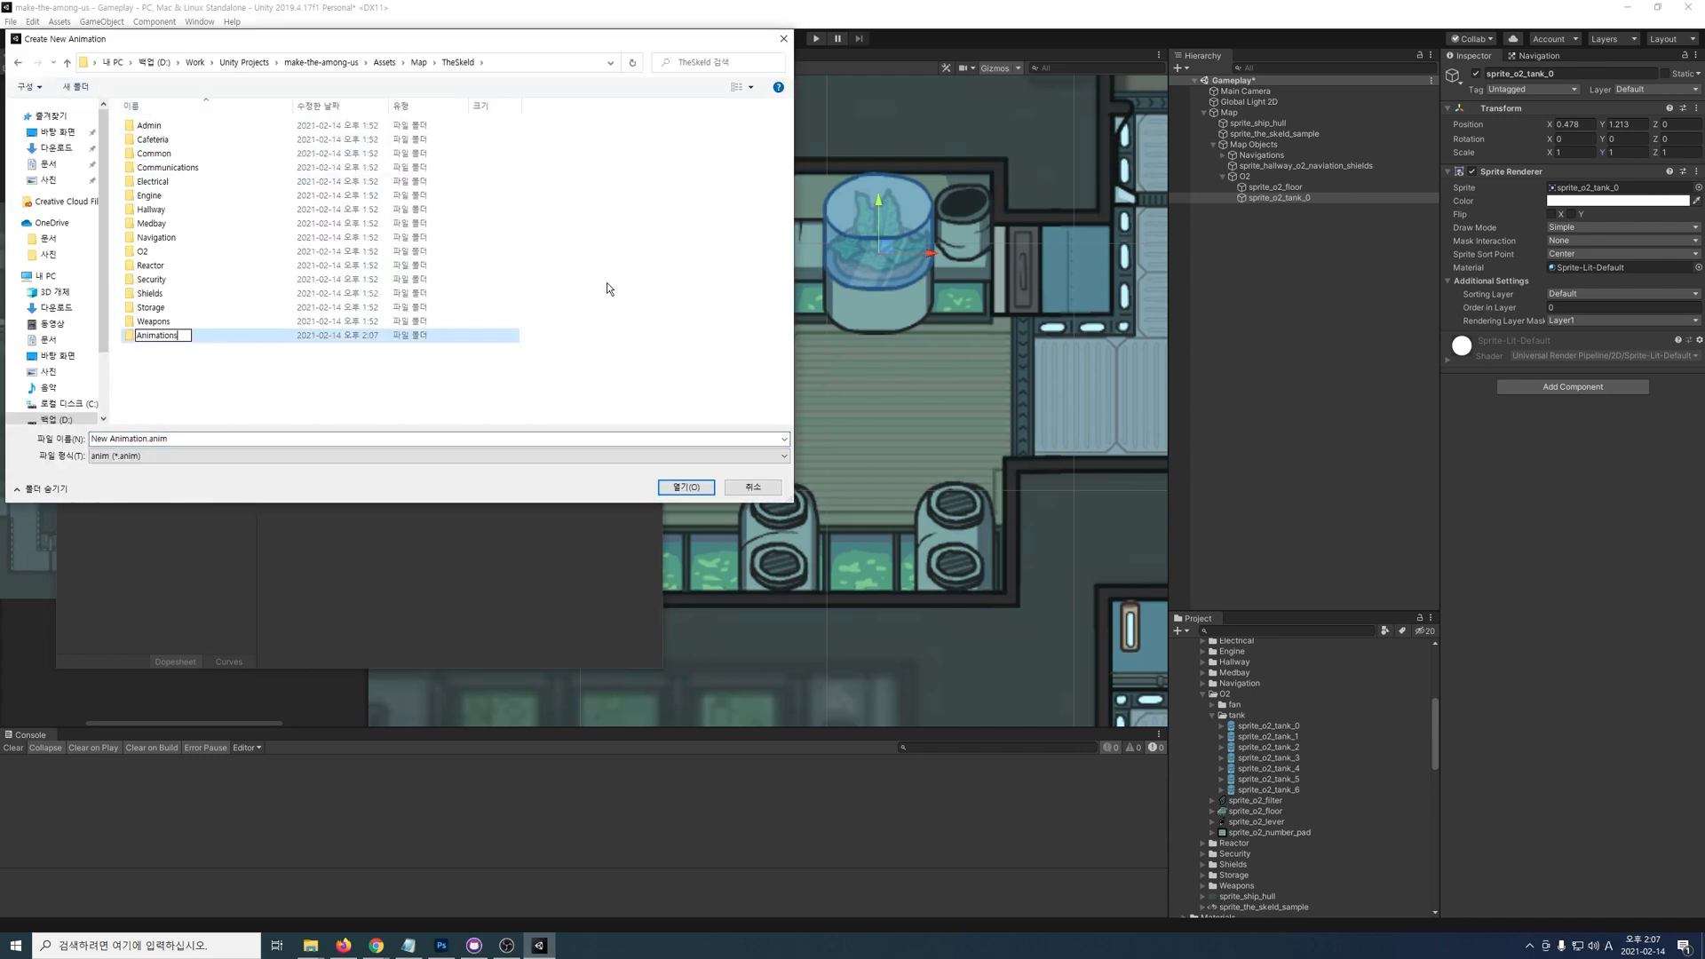
pyautogui.press('Return')
pyautogui.press('Return')
pyautogui.write('Anim_O2_Tank')
pyautogui.press('Return')
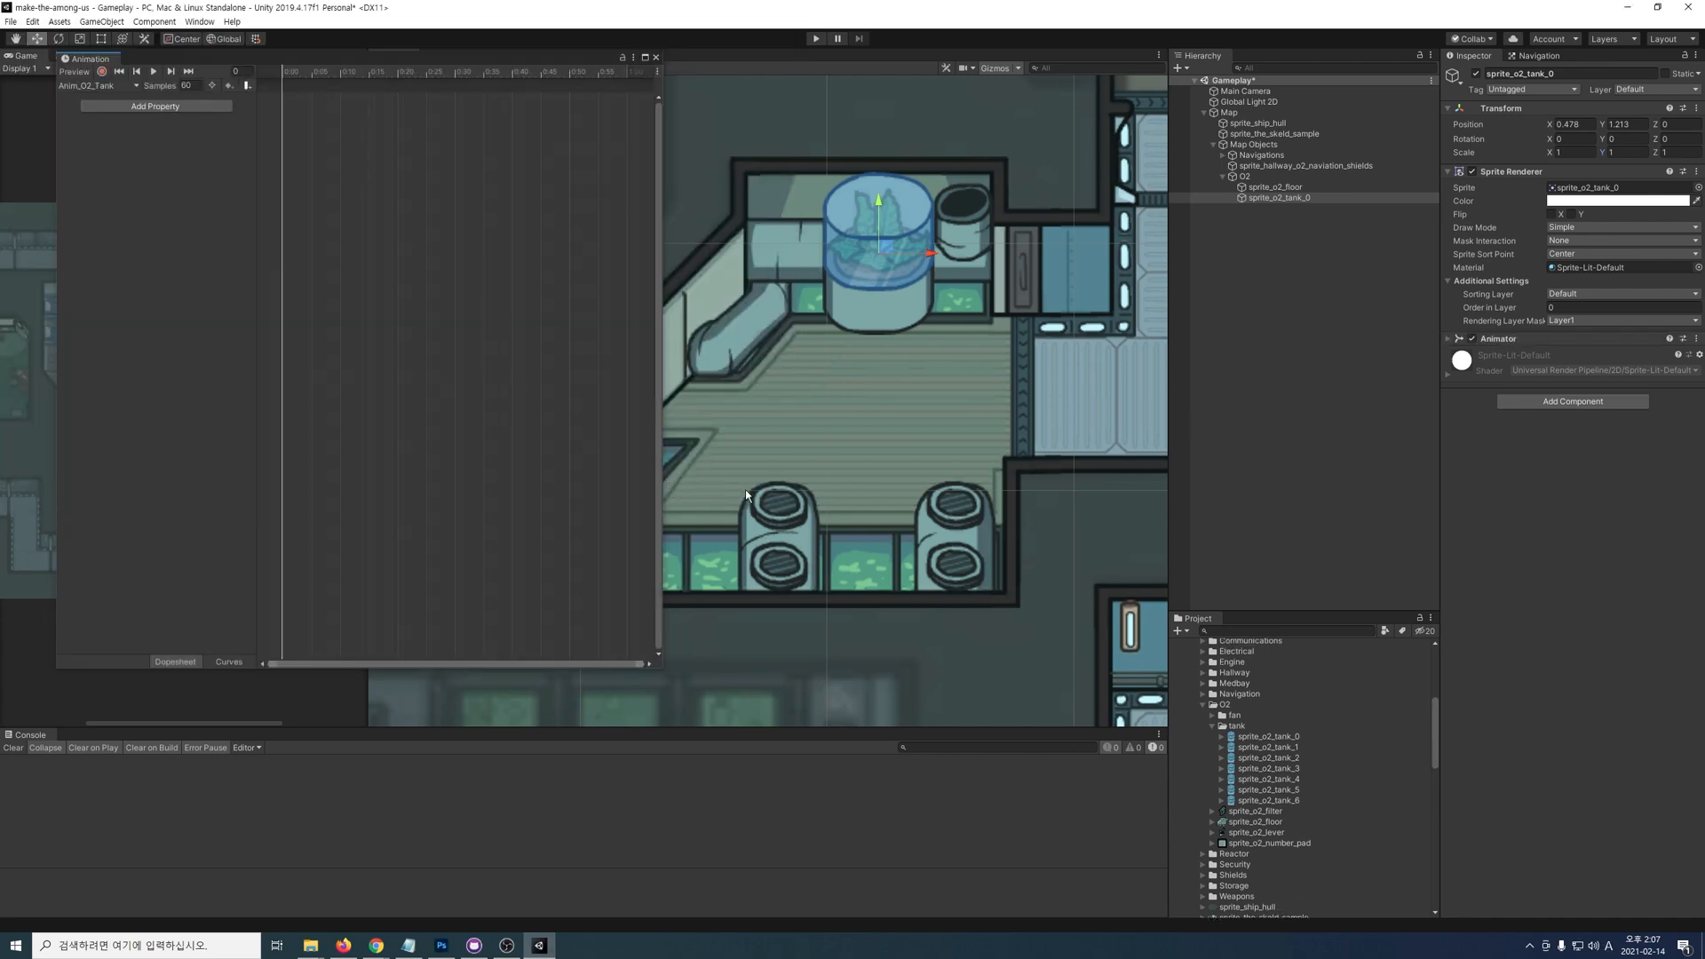
# Step: Set the tank clip's sample rate to 30 and add sprite_o2_tank_0 through sprite_o2_tank_6 to its timeline from frame 0
pyautogui.click(153, 87)
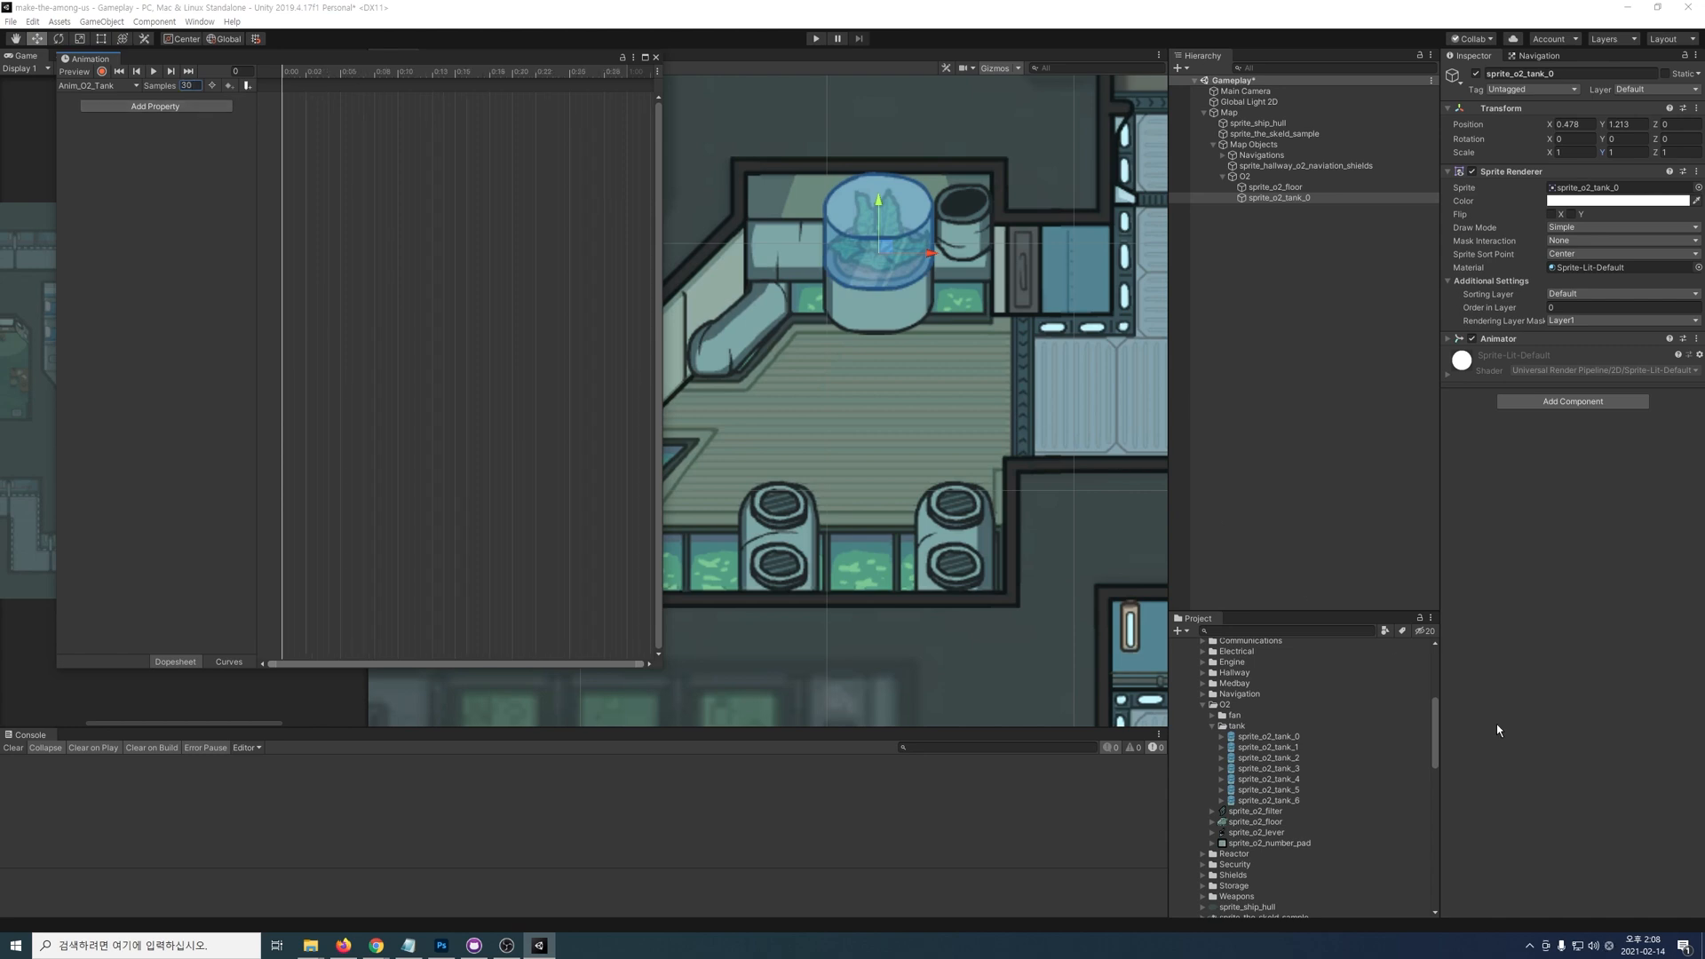
pyautogui.click(1282, 735)
pyautogui.keyDown('shift'); pyautogui.click(1286, 800); pyautogui.keyUp('shift')
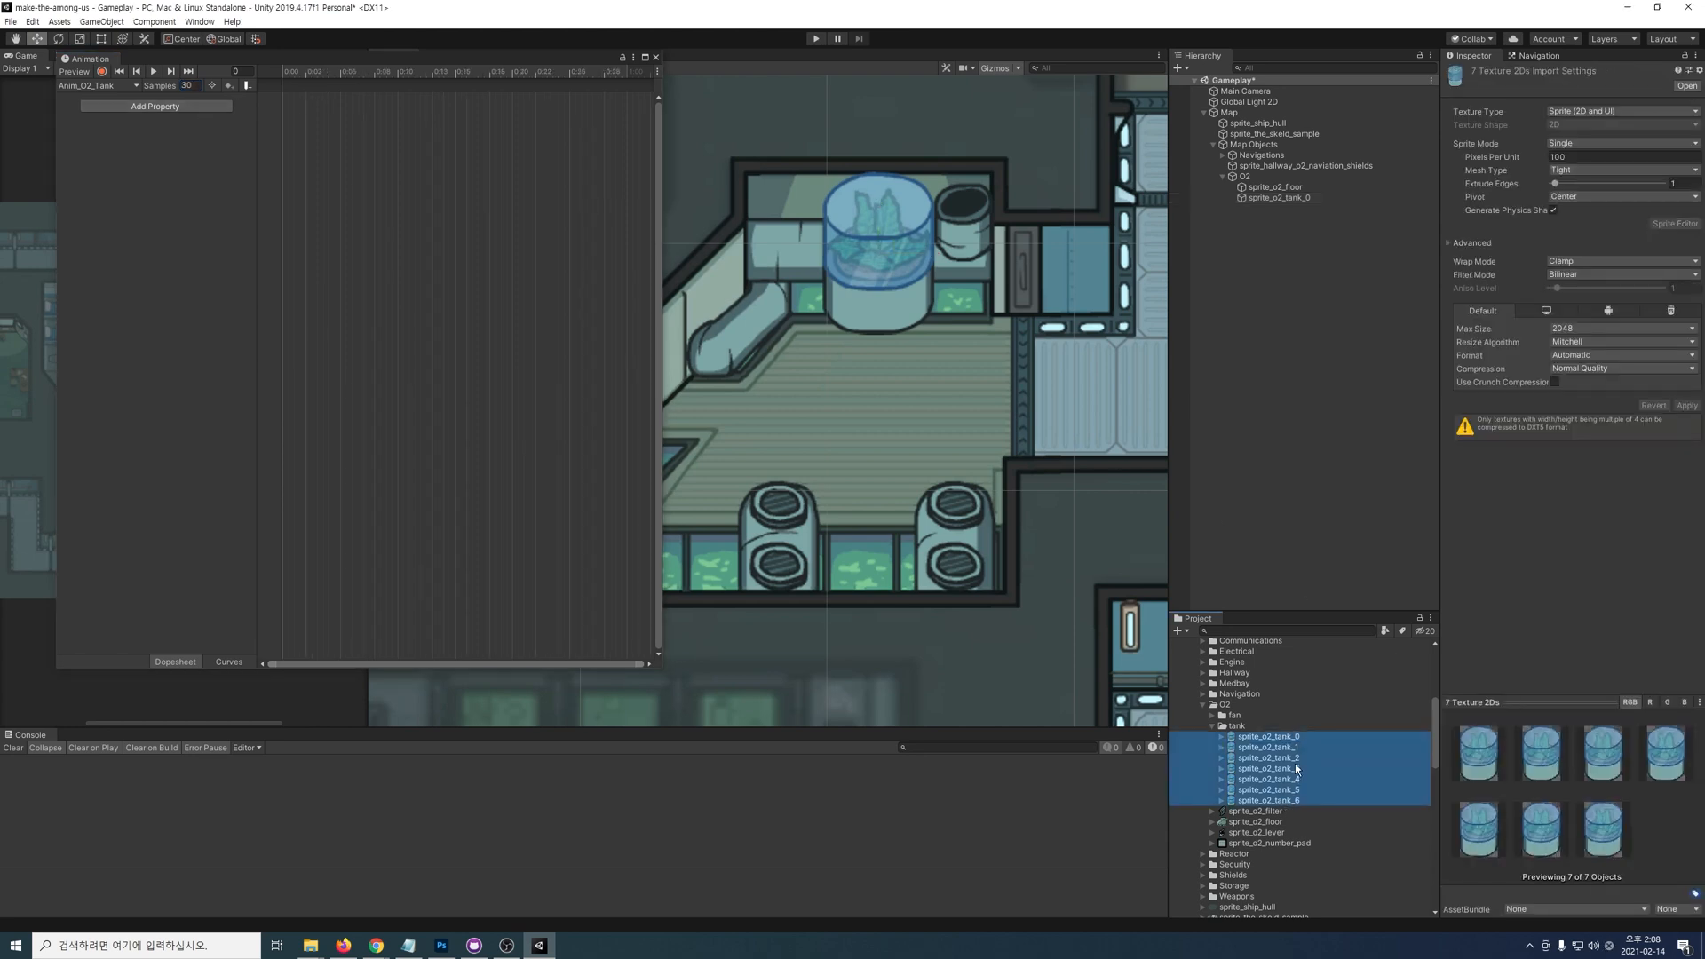
pyautogui.moveTo(1125, 580); pyautogui.dragTo(282, 99)
# Step: Preview the tank animation and stretch its keyframes to a three-frame spacing, then close the animation editor
pyautogui.click(154, 72)
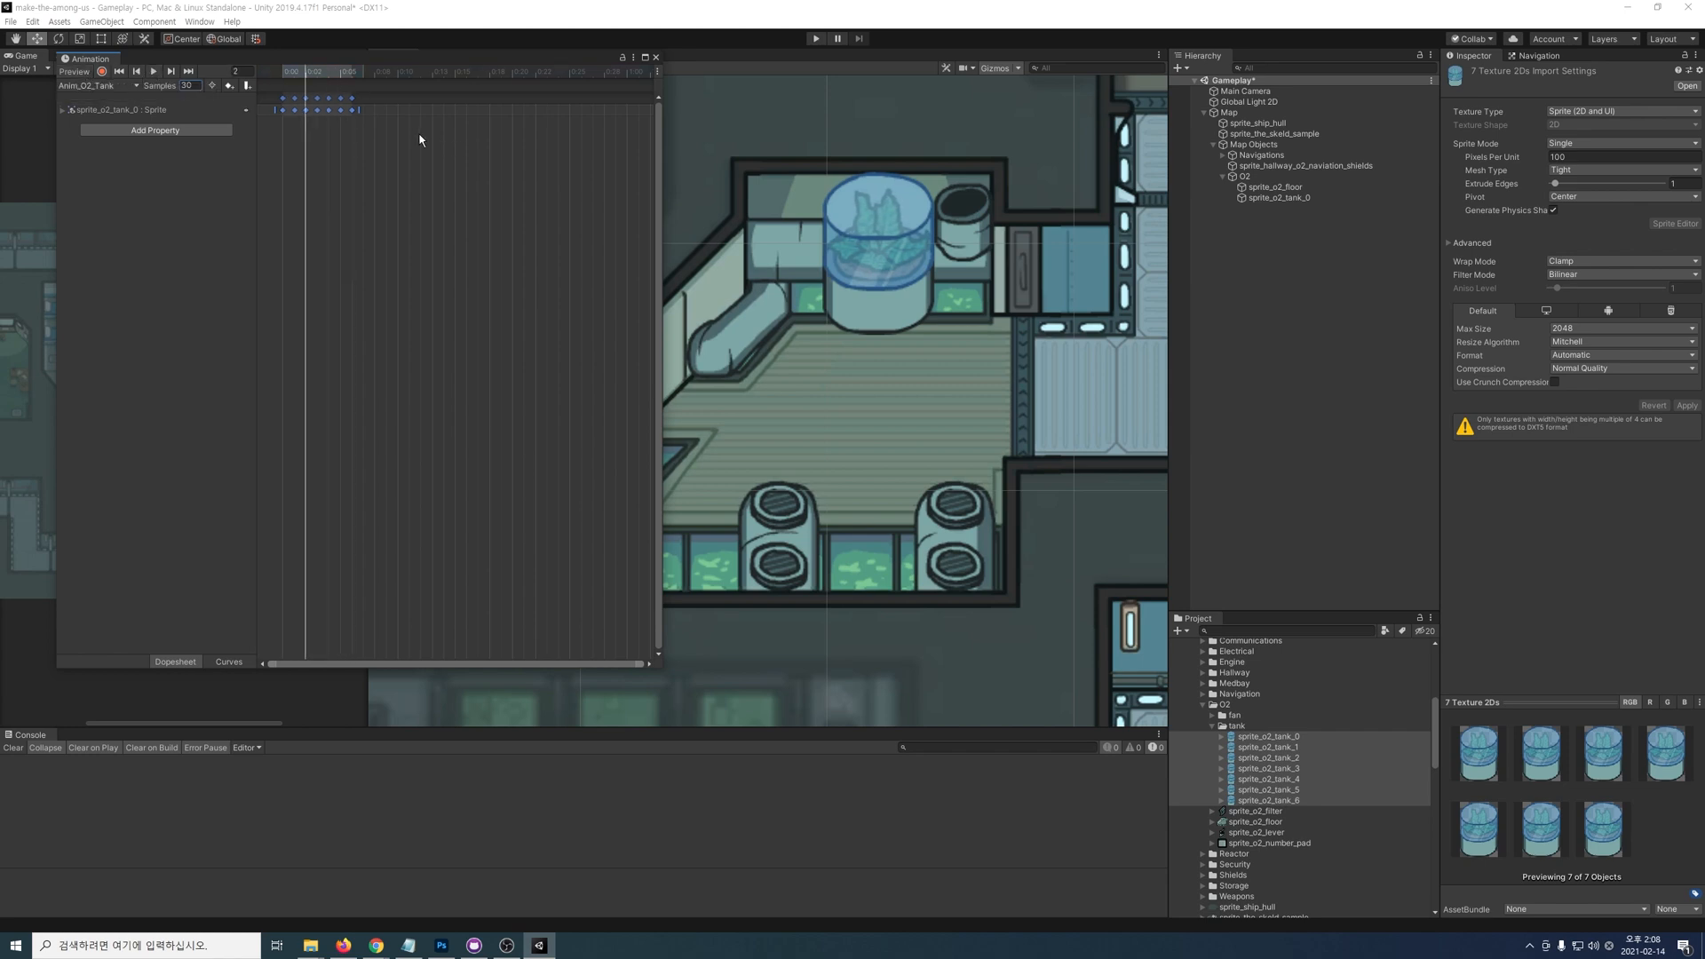
pyautogui.moveTo(360, 107); pyautogui.dragTo(431, 112)
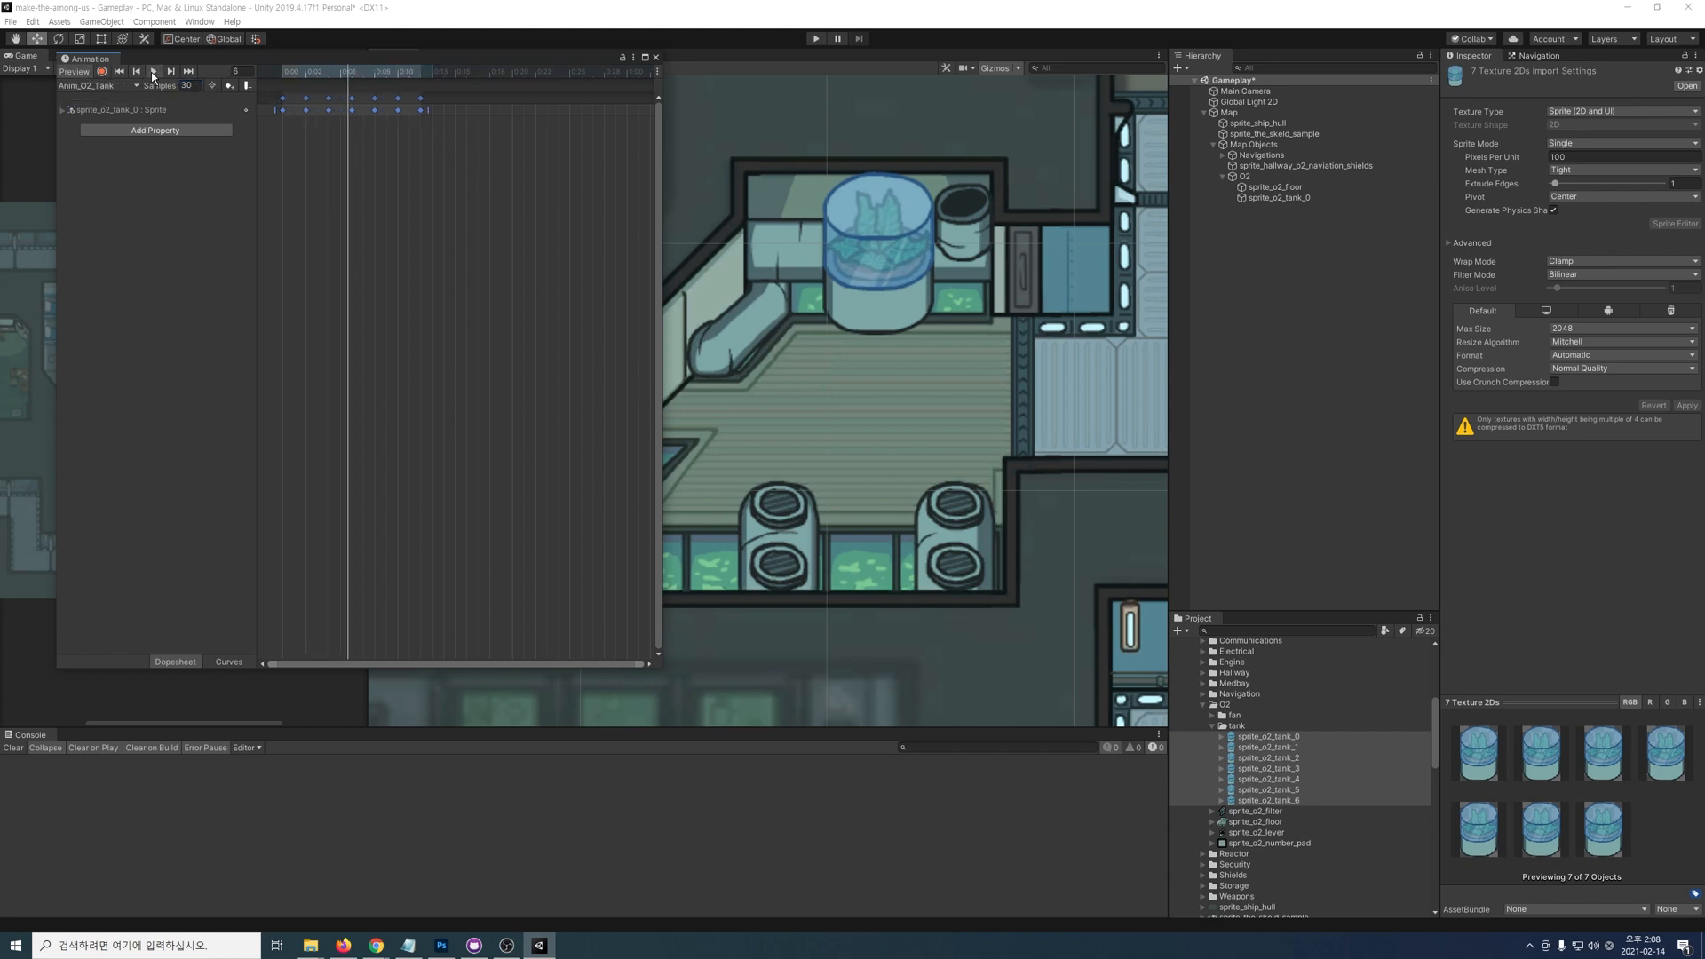
pyautogui.moveTo(439, 107); pyautogui.dragTo(499, 108)
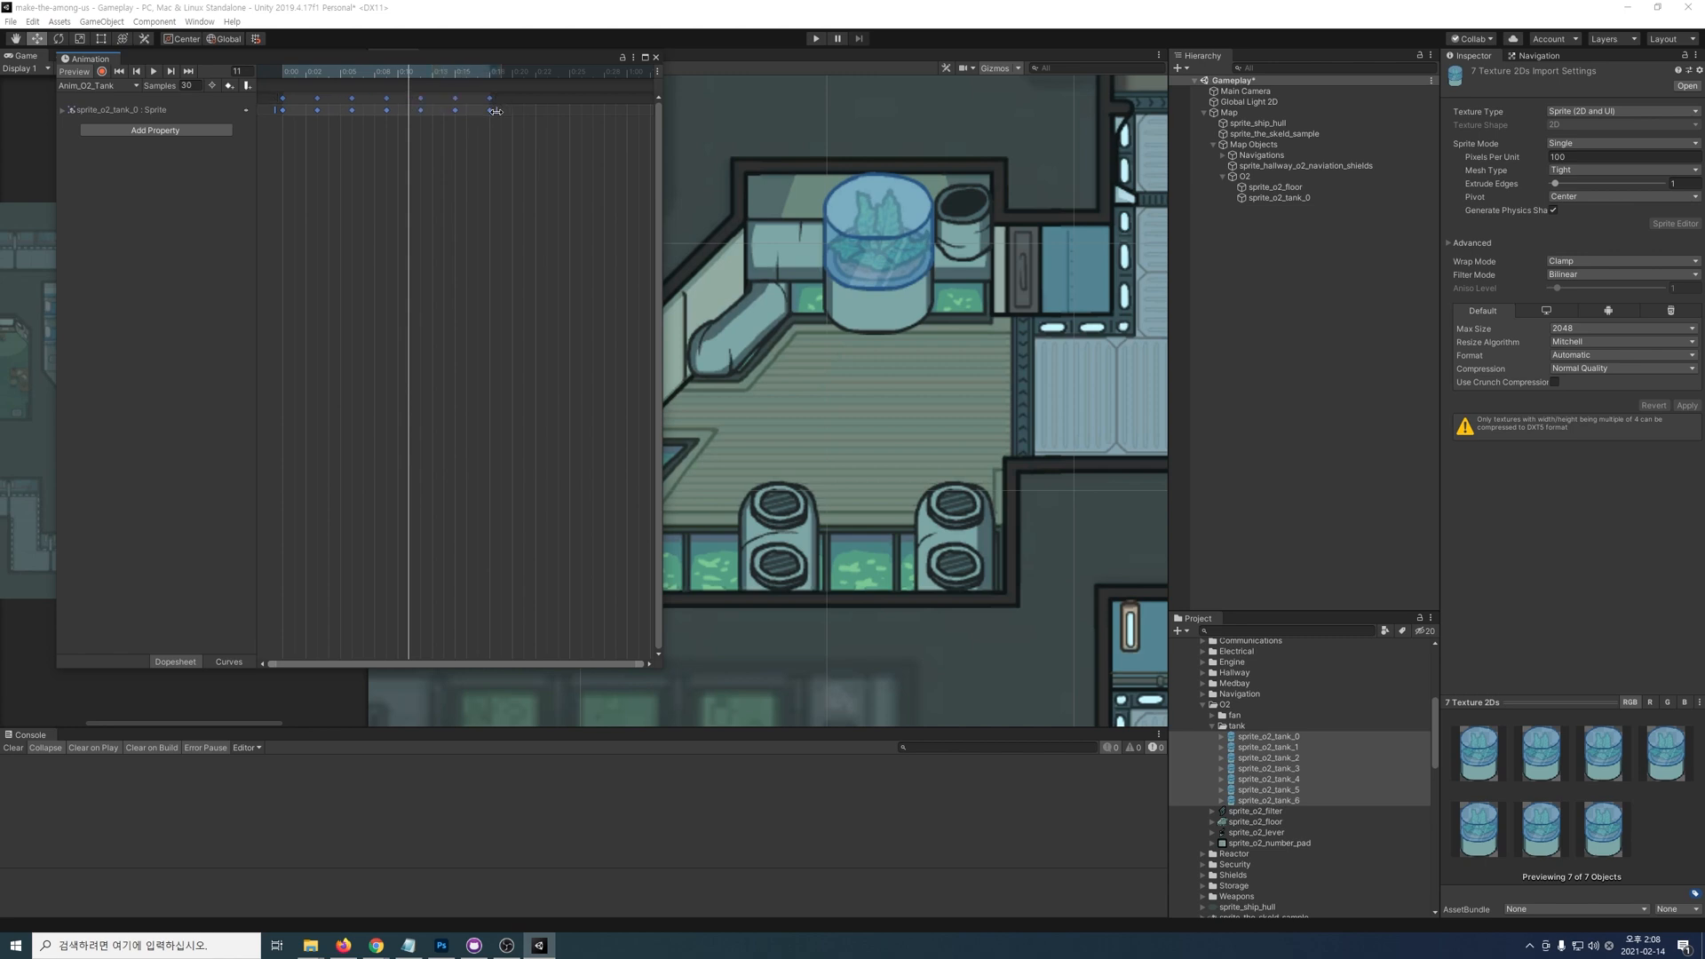
pyautogui.click(154, 71)
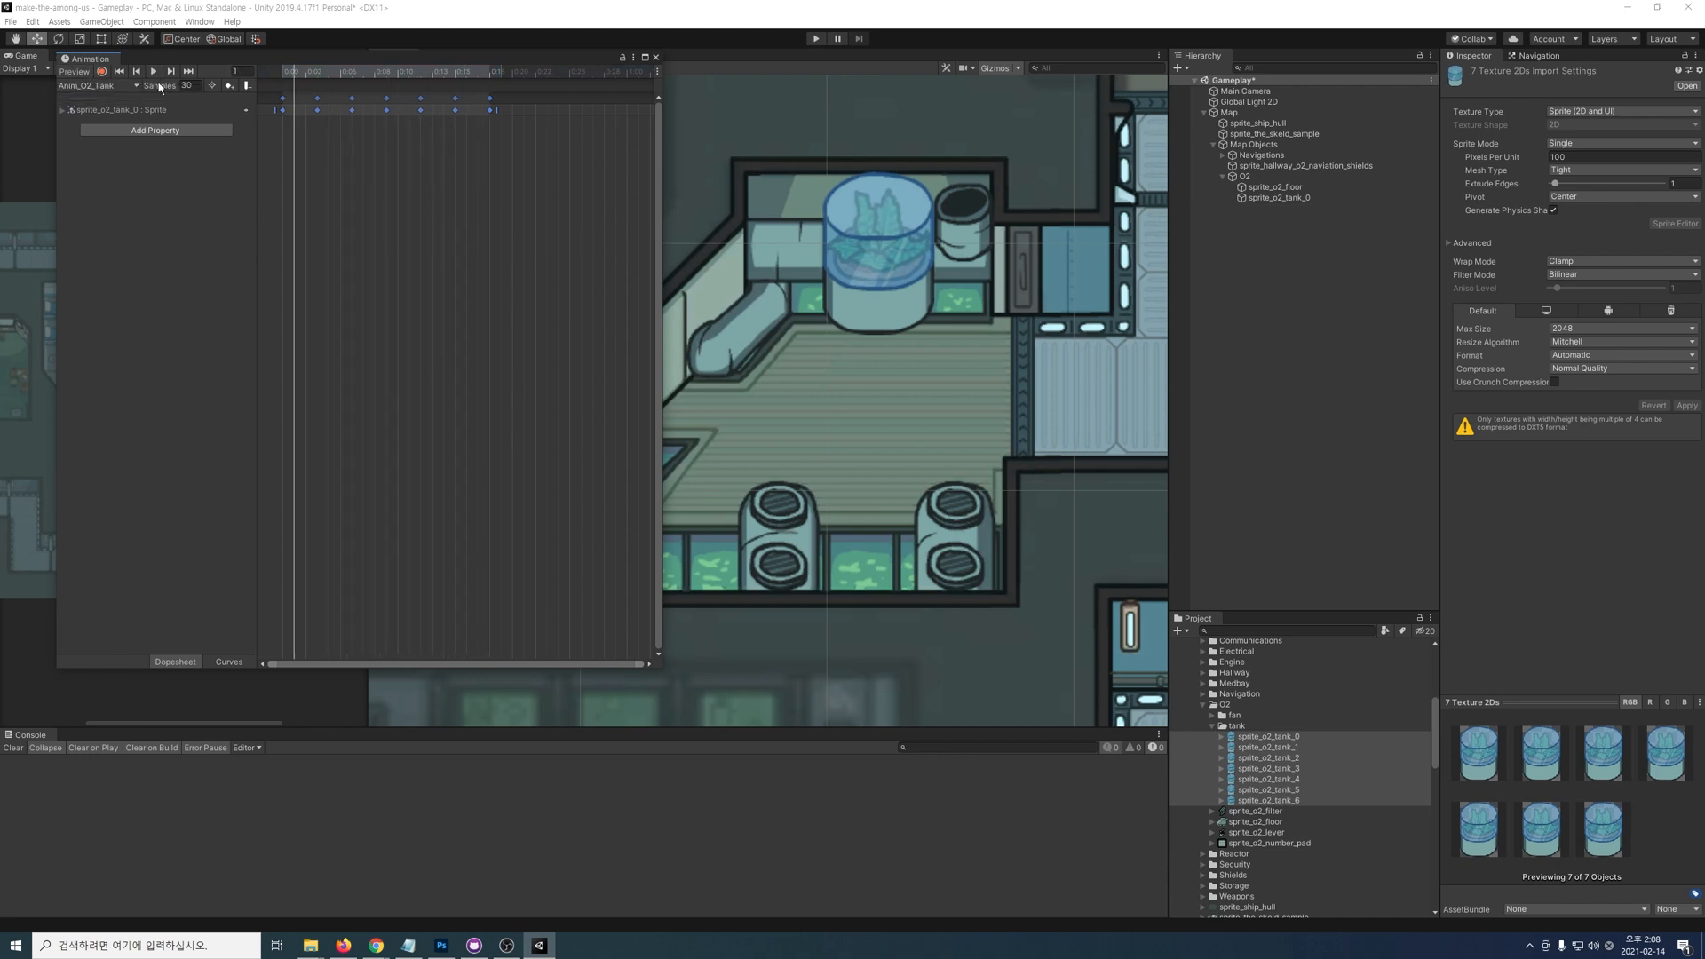
pyautogui.click(655, 57)
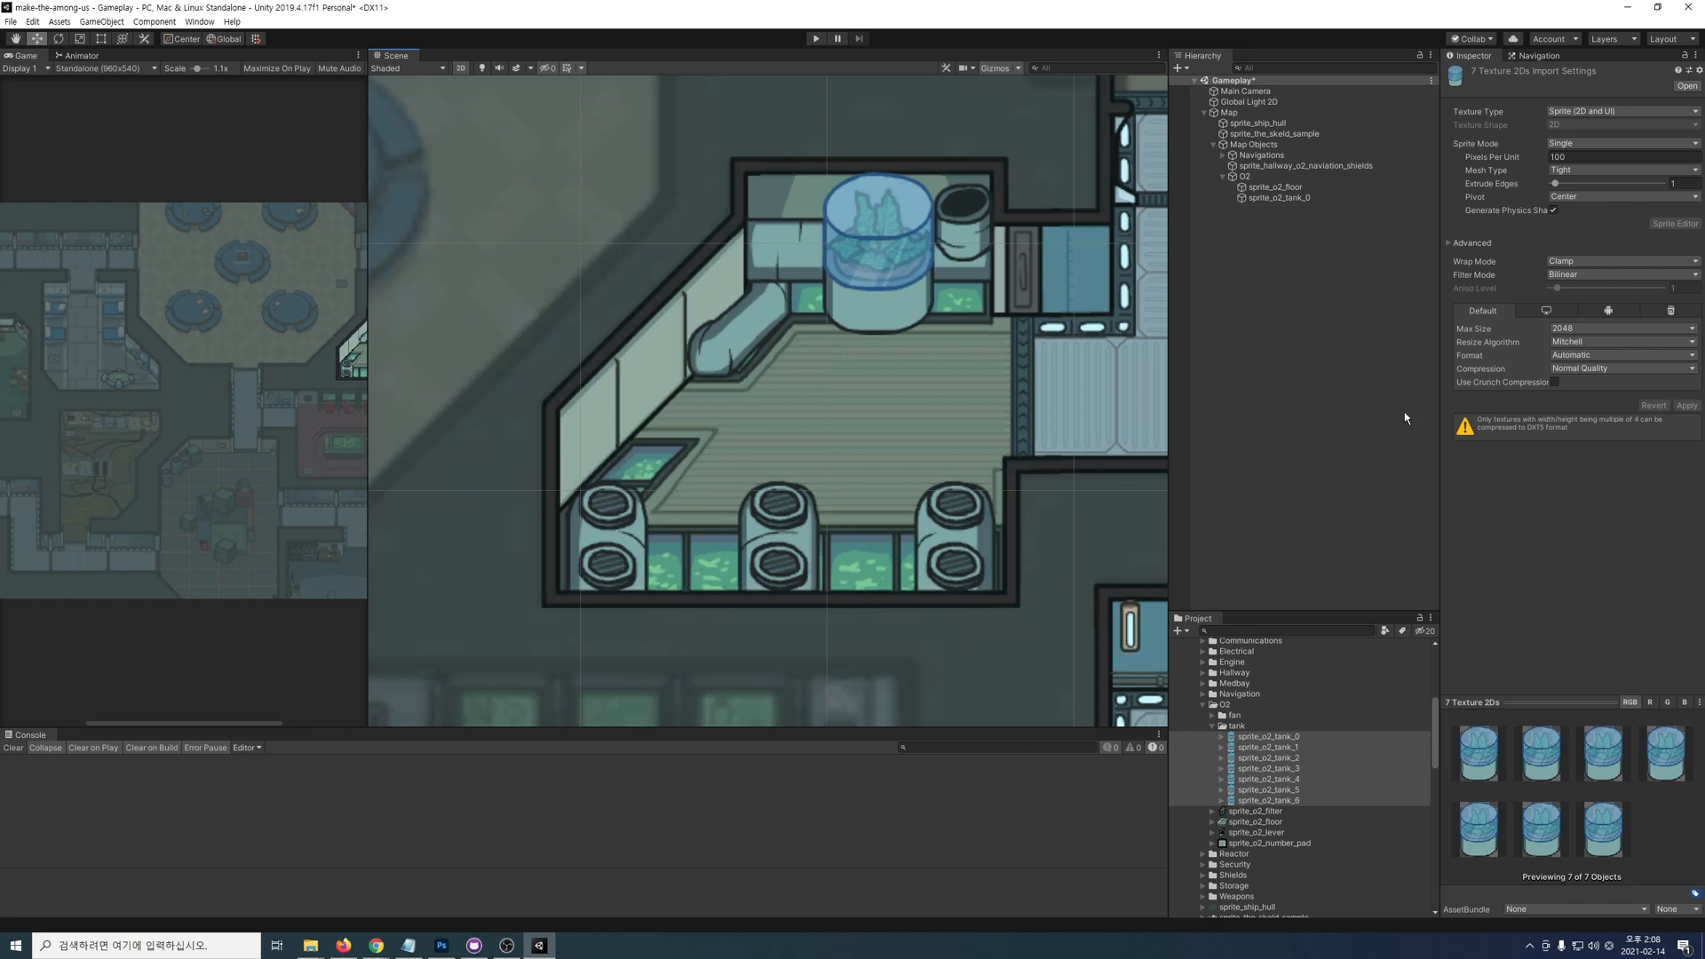
# Step: Add sprite_o2_fan_spin_0 from the fan folder under O2 at scale 1 and move it to about X -0.45, Y 0.41
pyautogui.click(1279, 197)
pyautogui.click(1213, 715)
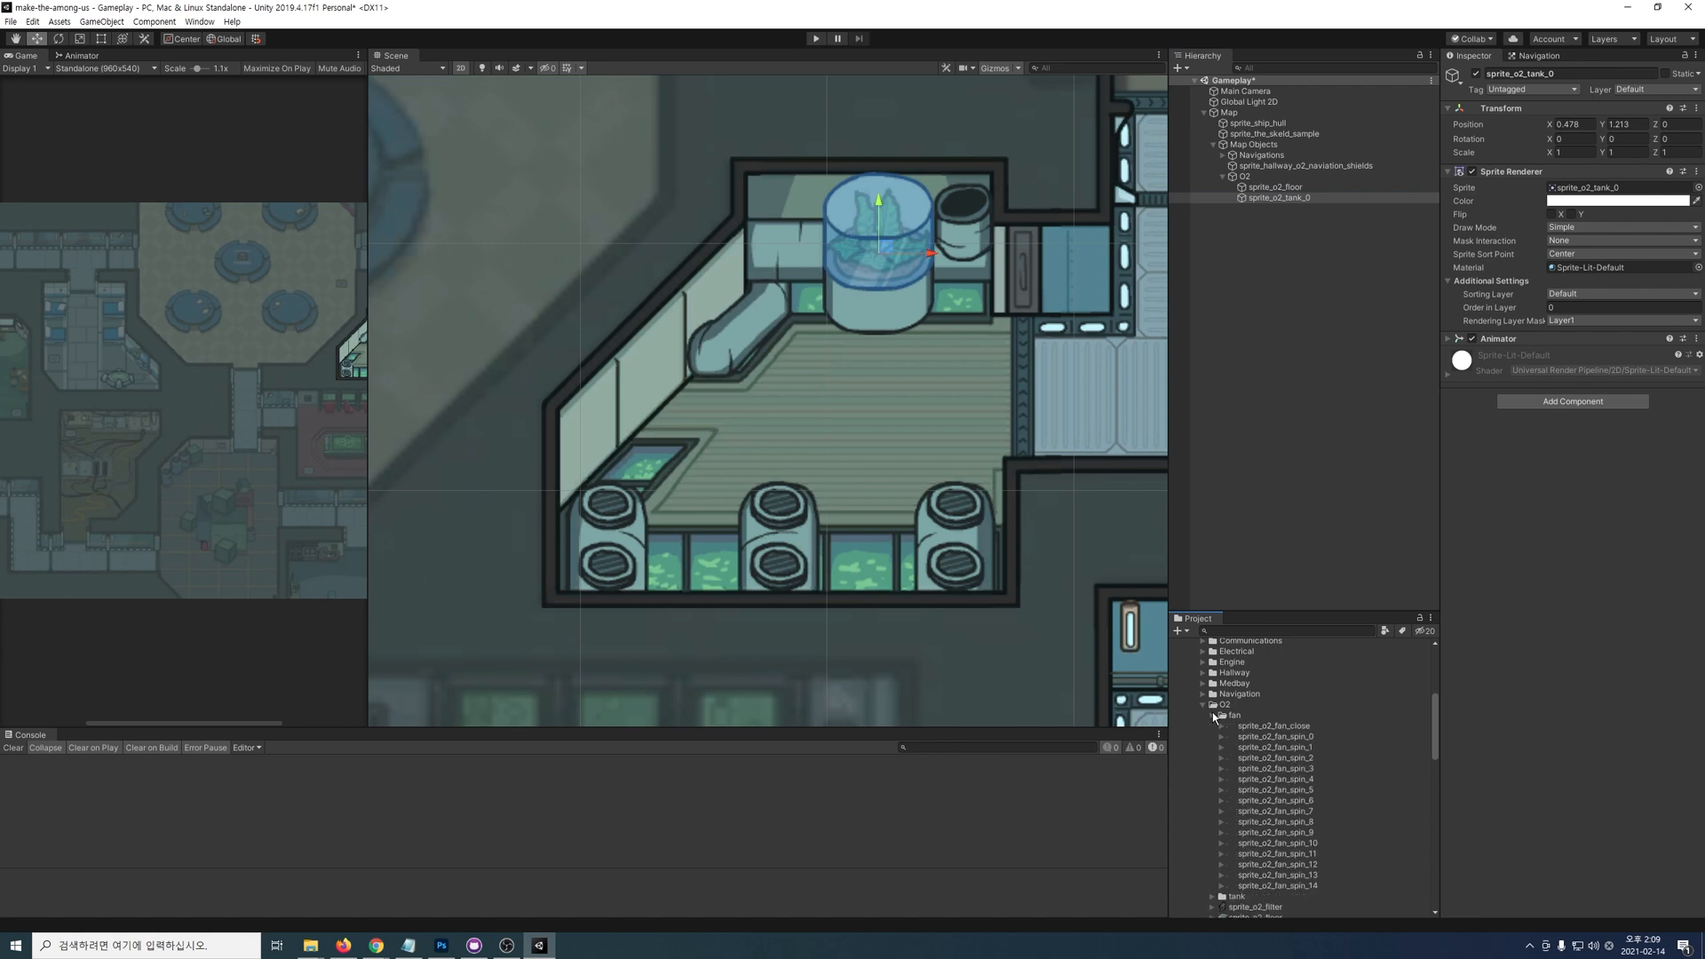
pyautogui.moveTo(1275, 736); pyautogui.dragTo(717, 370)
pyautogui.click(1245, 177)
pyautogui.moveTo(1261, 208); pyautogui.dragTo(1245, 177)
pyautogui.click(1573, 153)
pyautogui.write('1')
pyautogui.press('Tab')
pyautogui.write('1')
pyautogui.moveTo(724, 364); pyautogui.dragTo(750, 365)
# Step: Change the O2 tank sprite's Order in Layer and set the fan sprite's Order in Layer to -32742
pyautogui.click(1279, 198)
pyautogui.click(1641, 308)
pyautogui.write('-3274')
pyautogui.click(1286, 209)
pyautogui.click(1597, 308)
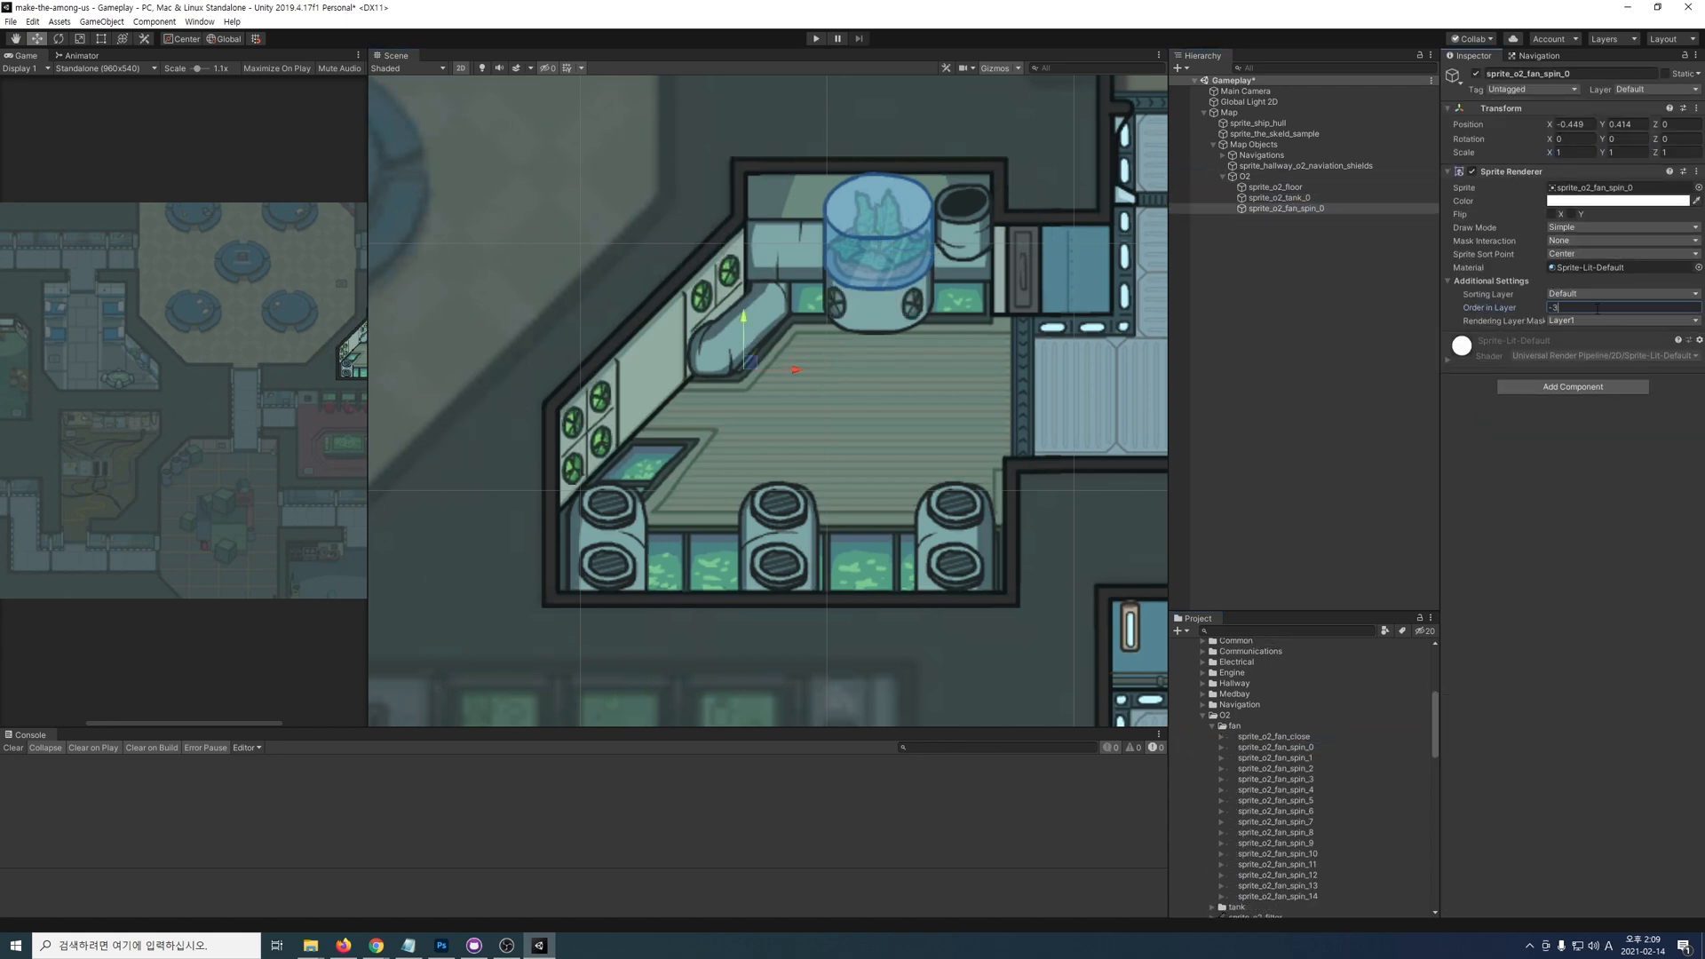
pyautogui.write('-32742')
# Step: Create an animation clip named Anim_O2_Fan for the fan sprite in TheSkeld's Animations folder
pyautogui.click(1316, 211)
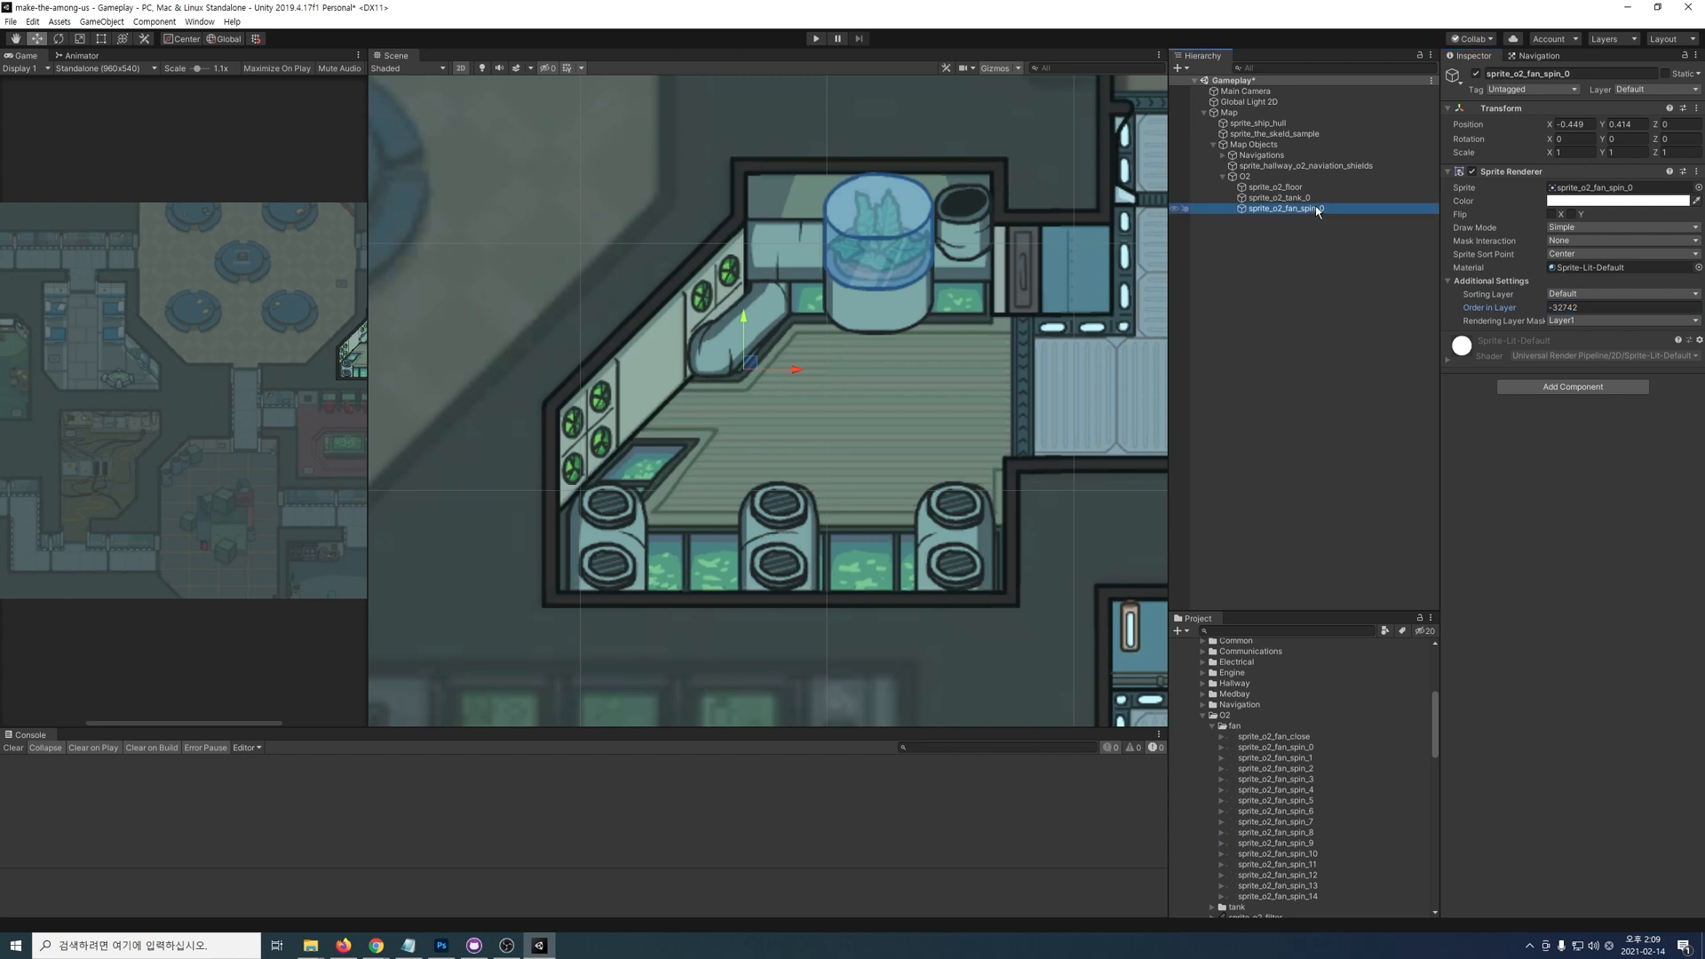
pyautogui.hotkey('ctrl', '6')
pyautogui.click(460, 389)
pyautogui.write('Anim_O2_Fan')
pyautogui.click(700, 491)
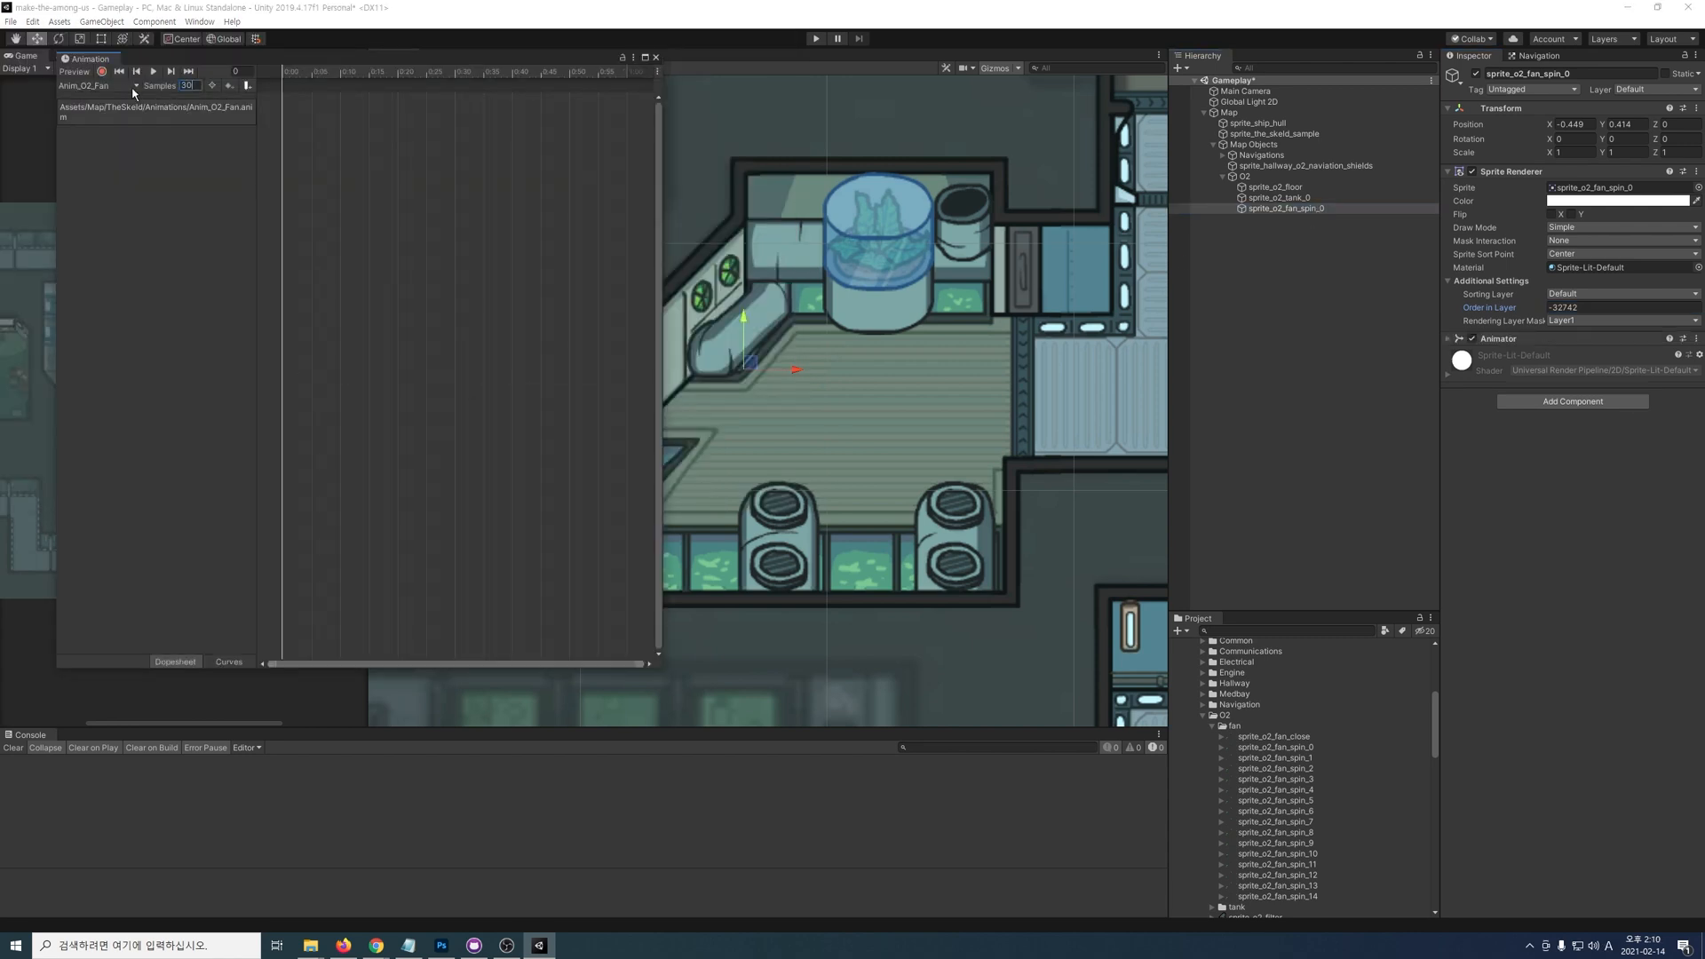
# Step: Set the fan clip's sample rate to 30 and add sprite_o2_fan_spin_0 through sprite_o2_fan_spin_14 to its timeline from frame 0
pyautogui.click(1295, 746)
pyautogui.keyDown('shift'); pyautogui.click(1324, 894); pyautogui.keyUp('shift')
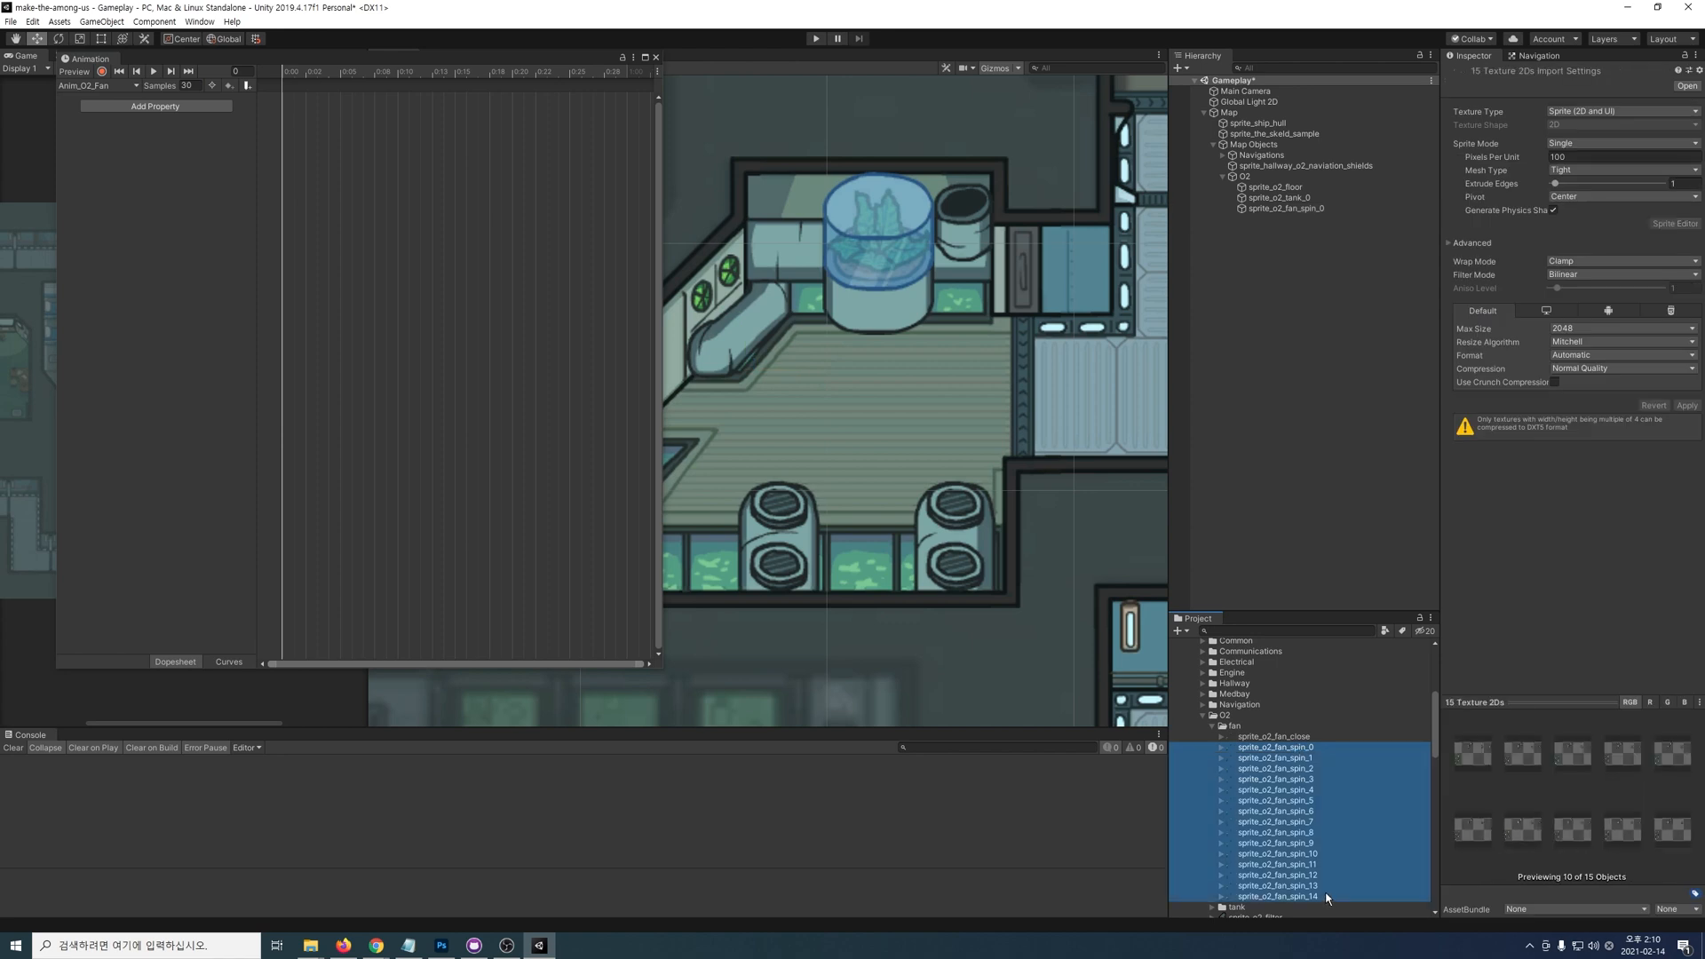
pyautogui.moveTo(1255, 627); pyautogui.dragTo(285, 103)
# Step: Preview the fan clip, close the animation editor, and run the scene briefly to check the O2 room's animations
pyautogui.click(1307, 740)
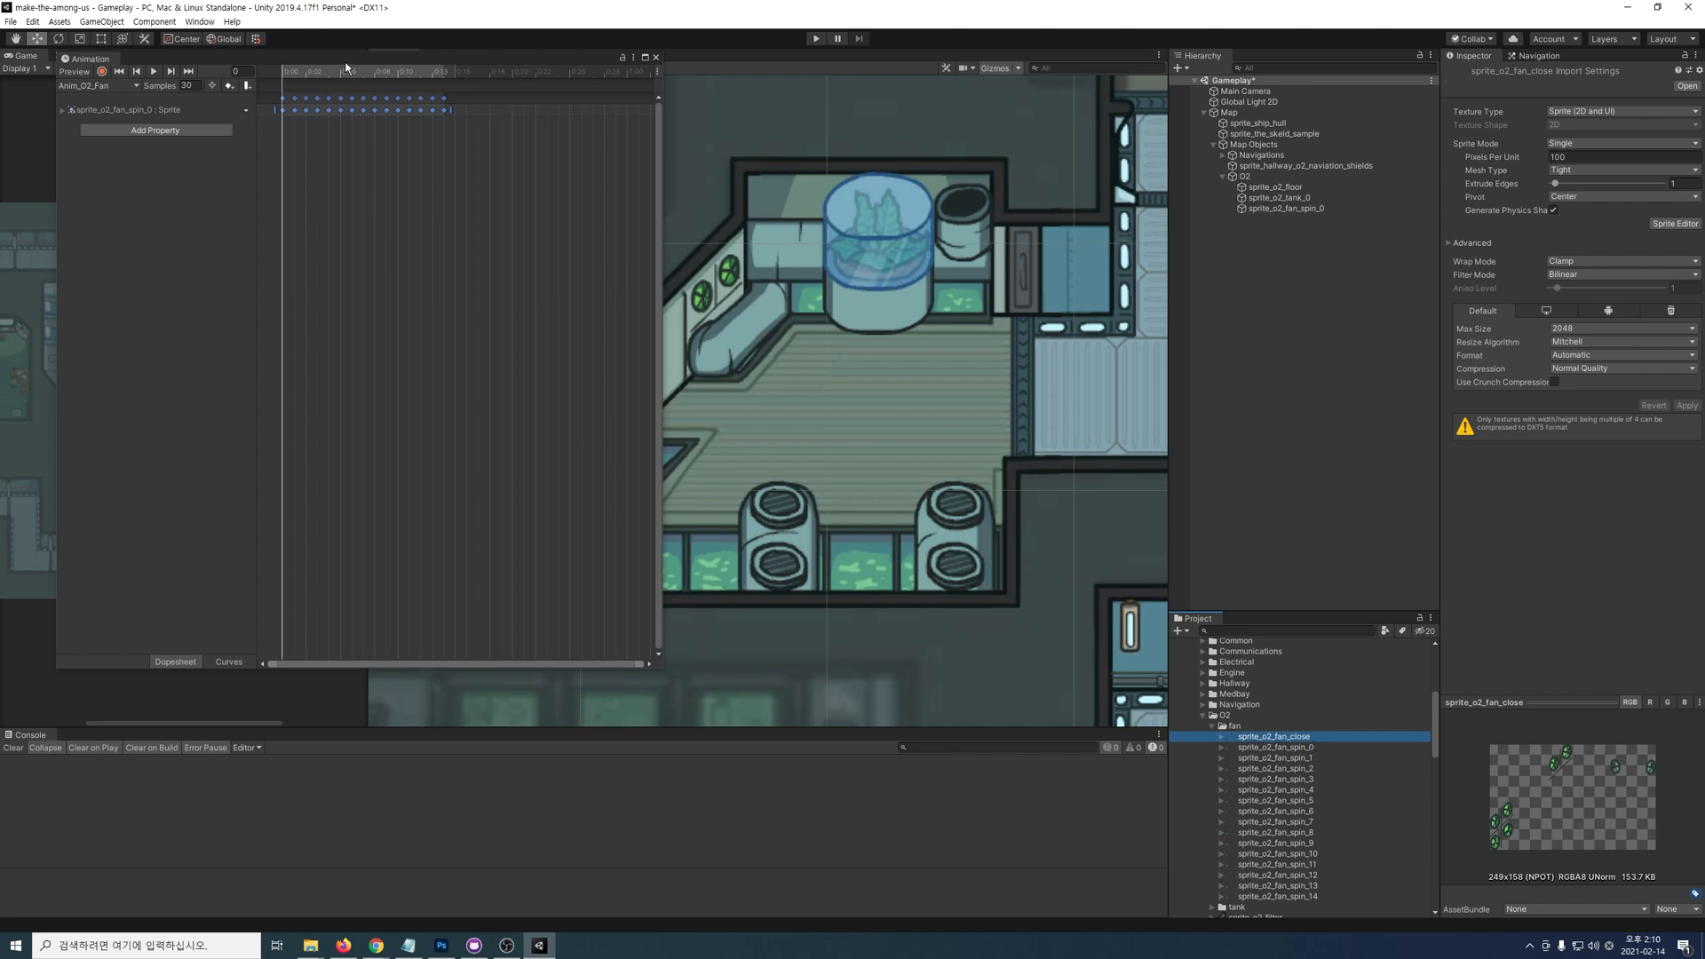
pyautogui.moveTo(345, 66); pyautogui.dragTo(1244, 197)
pyautogui.click(1054, 201)
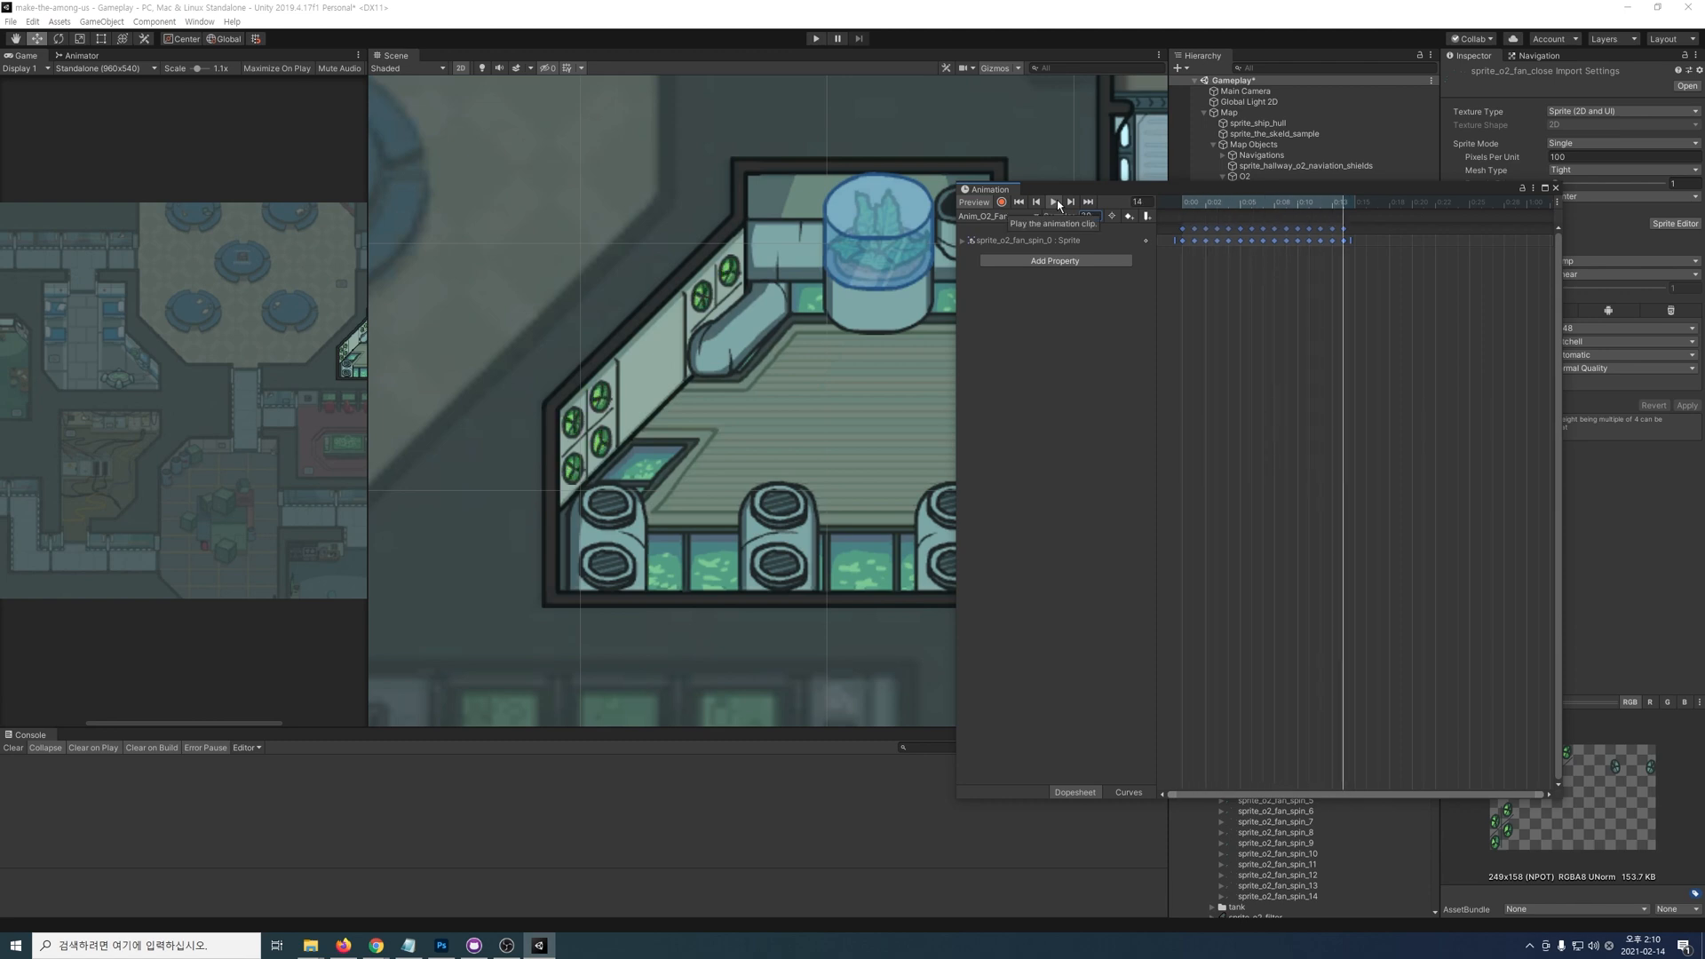
pyautogui.click(1555, 188)
pyautogui.click(815, 40)
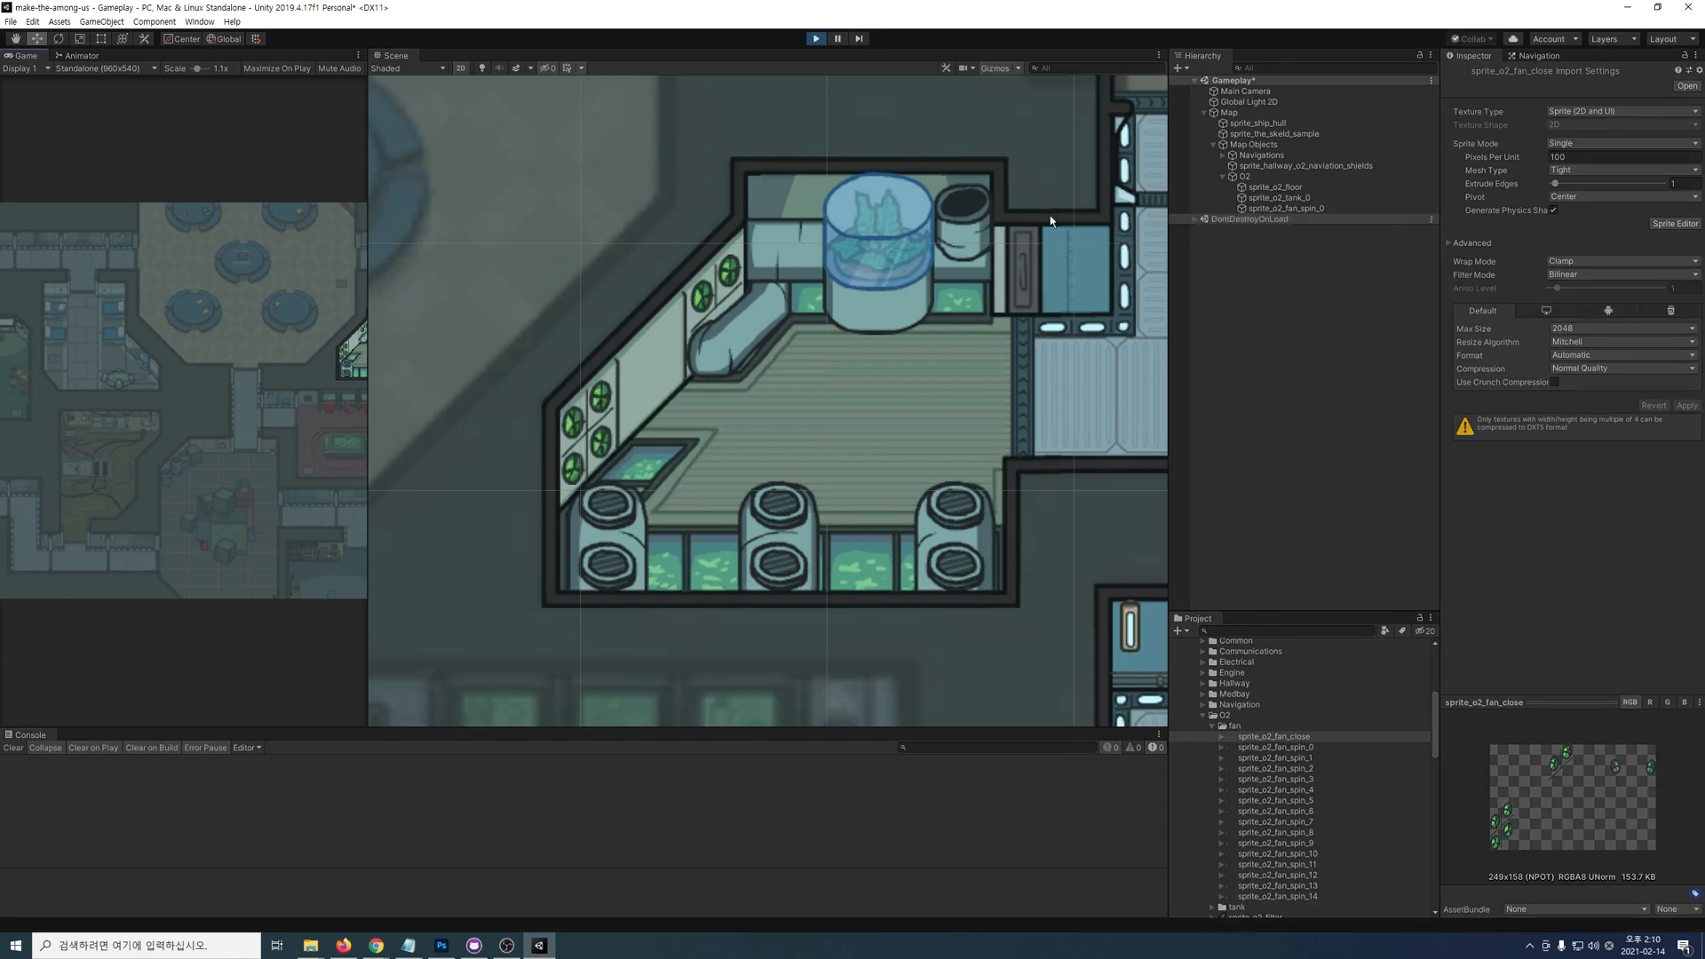
pyautogui.click(814, 40)
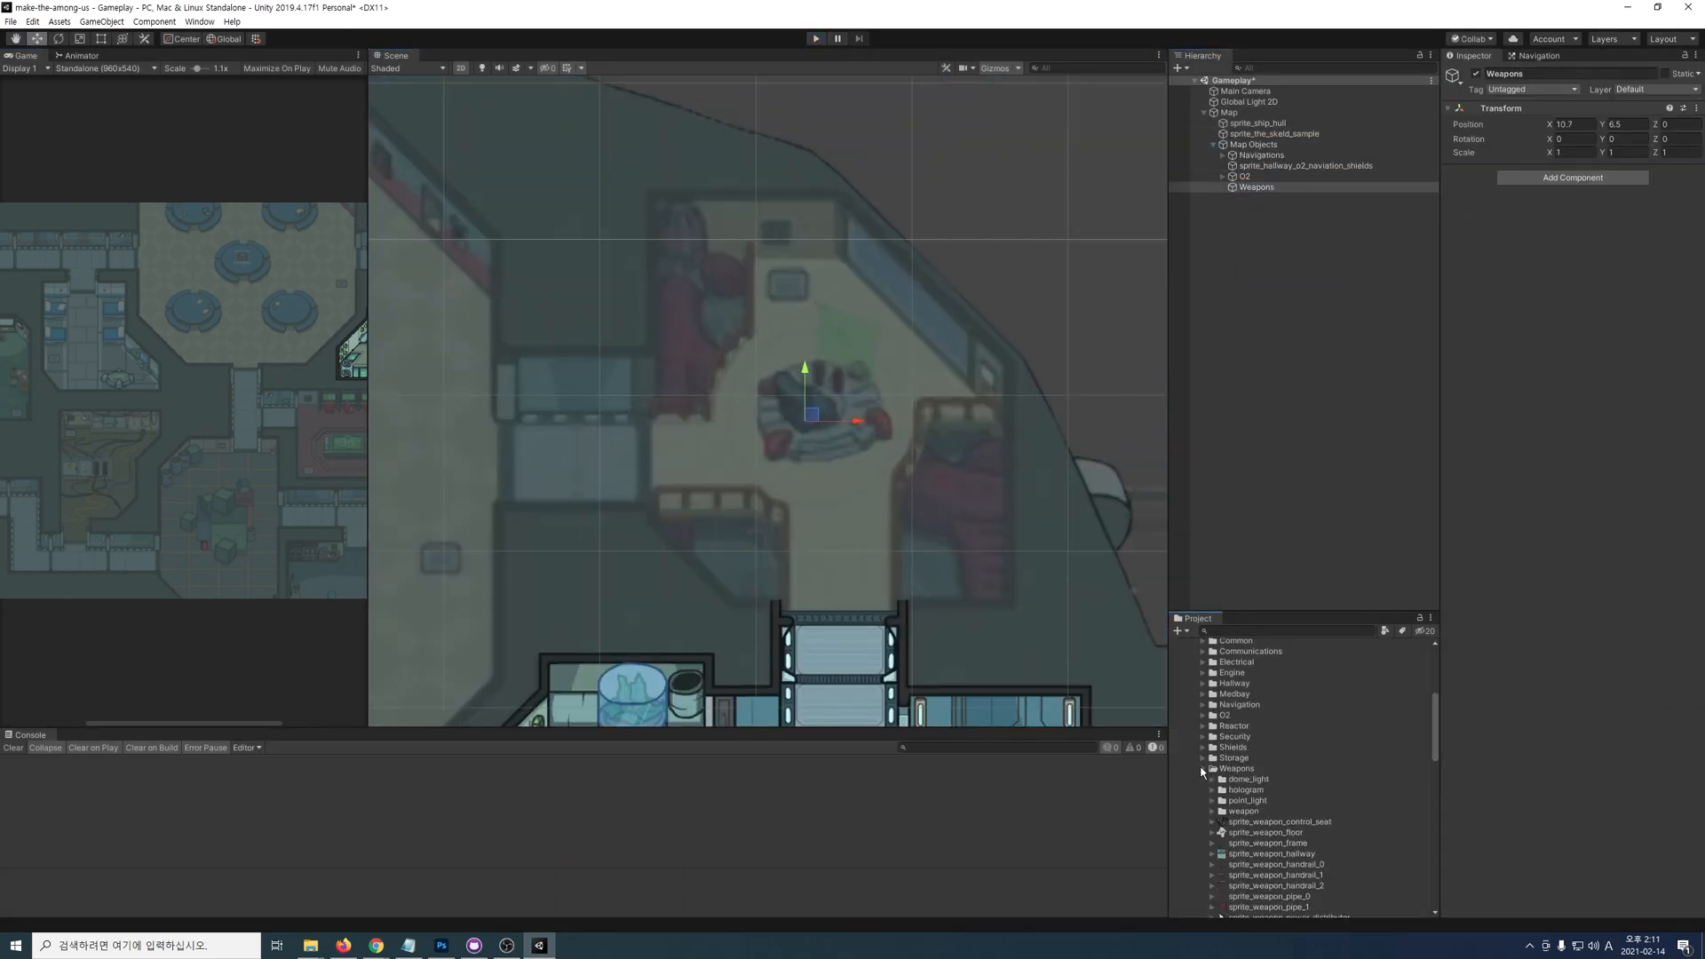
# Step: Add sprite_weapon_frame from the Weapons folder under the Weapons object and set its Order in Layer to 32766
pyautogui.scroll(-3, 1253, 812)
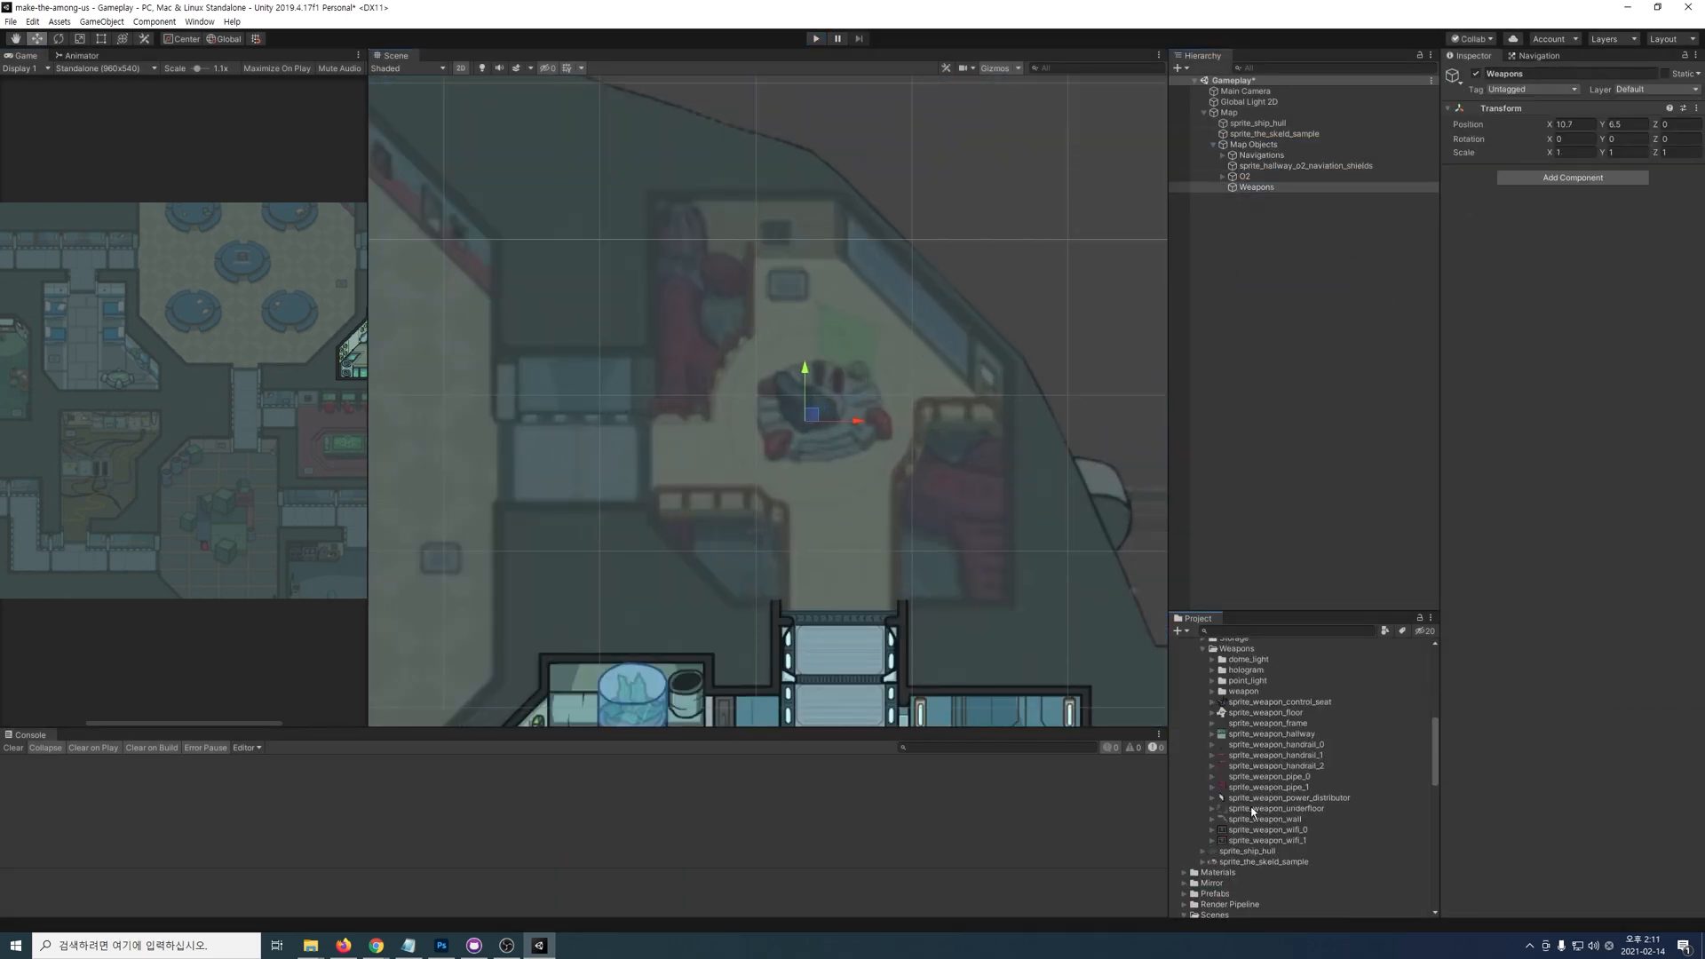
pyautogui.moveTo(1239, 729); pyautogui.dragTo(1256, 187)
pyautogui.click(1611, 308)
pyautogui.write('32766')
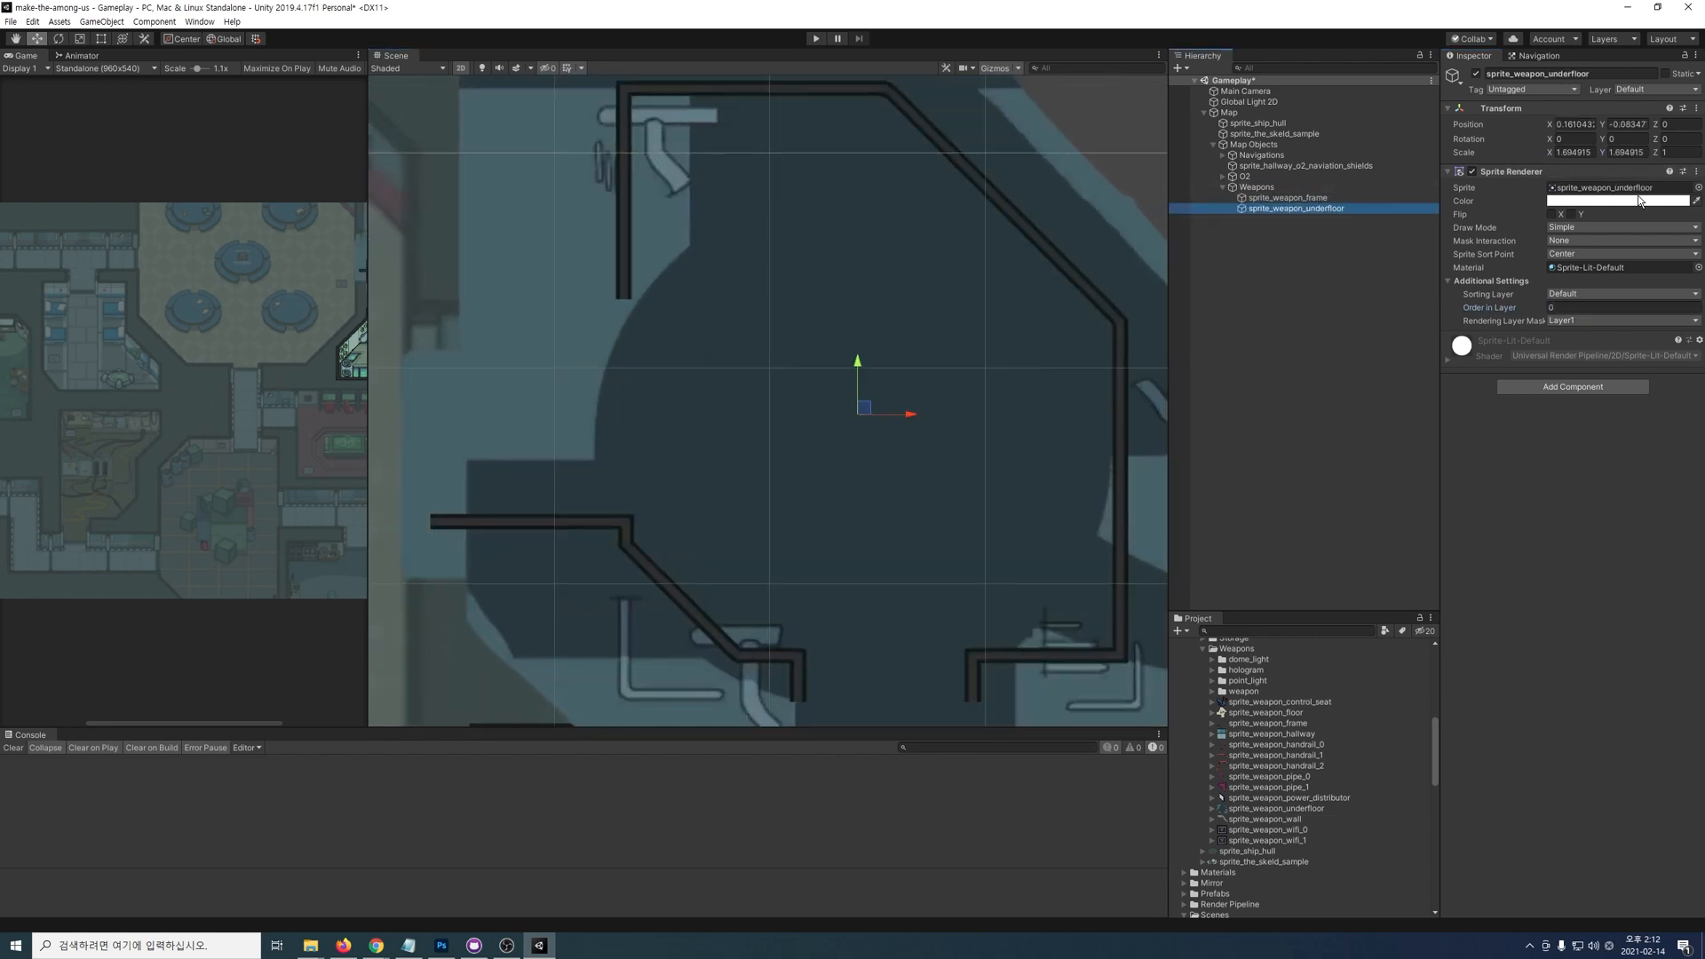
# Step: Set the weapons underfloor's Order in Layer, then add sprite_weapon_wall under Weapons at scale 1 with Order in Layer -32746
pyautogui.click(1585, 308)
pyautogui.write('-3')
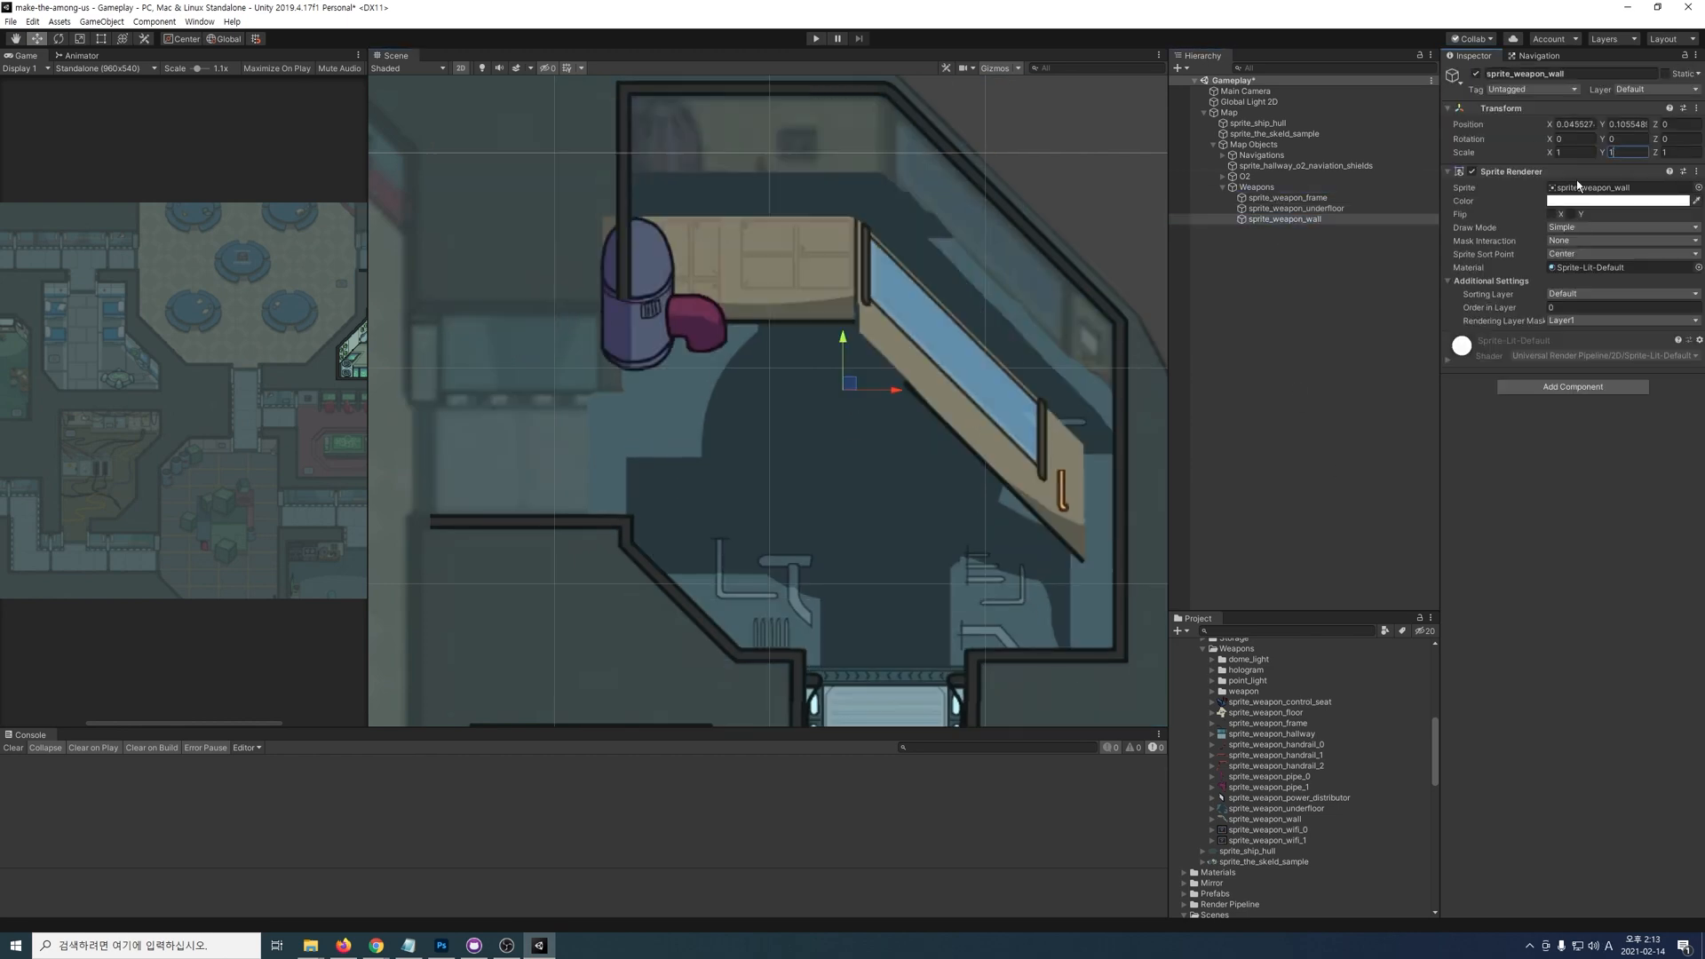
pyautogui.click(1611, 308)
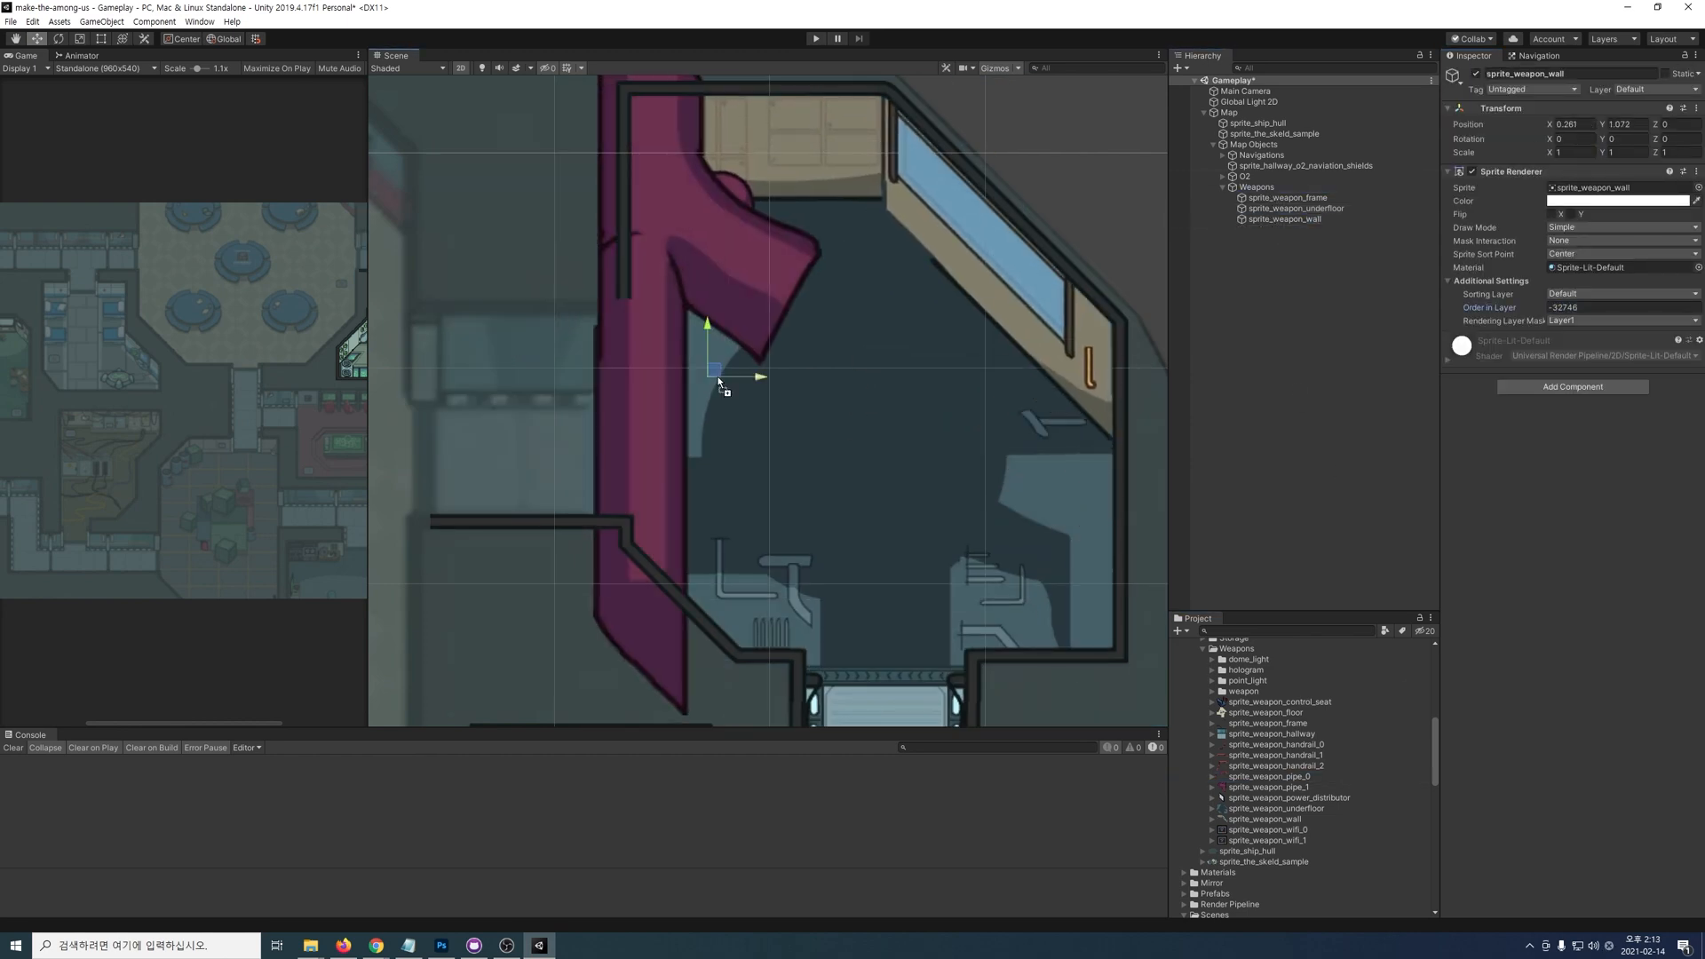
# Step: Add sprite_weapon_pipe_0 and sprite_weapon_pipe_1 under Weapons at scale 1, fit them against the room's side walls, and set their Order in Layer
pyautogui.write('-3274')
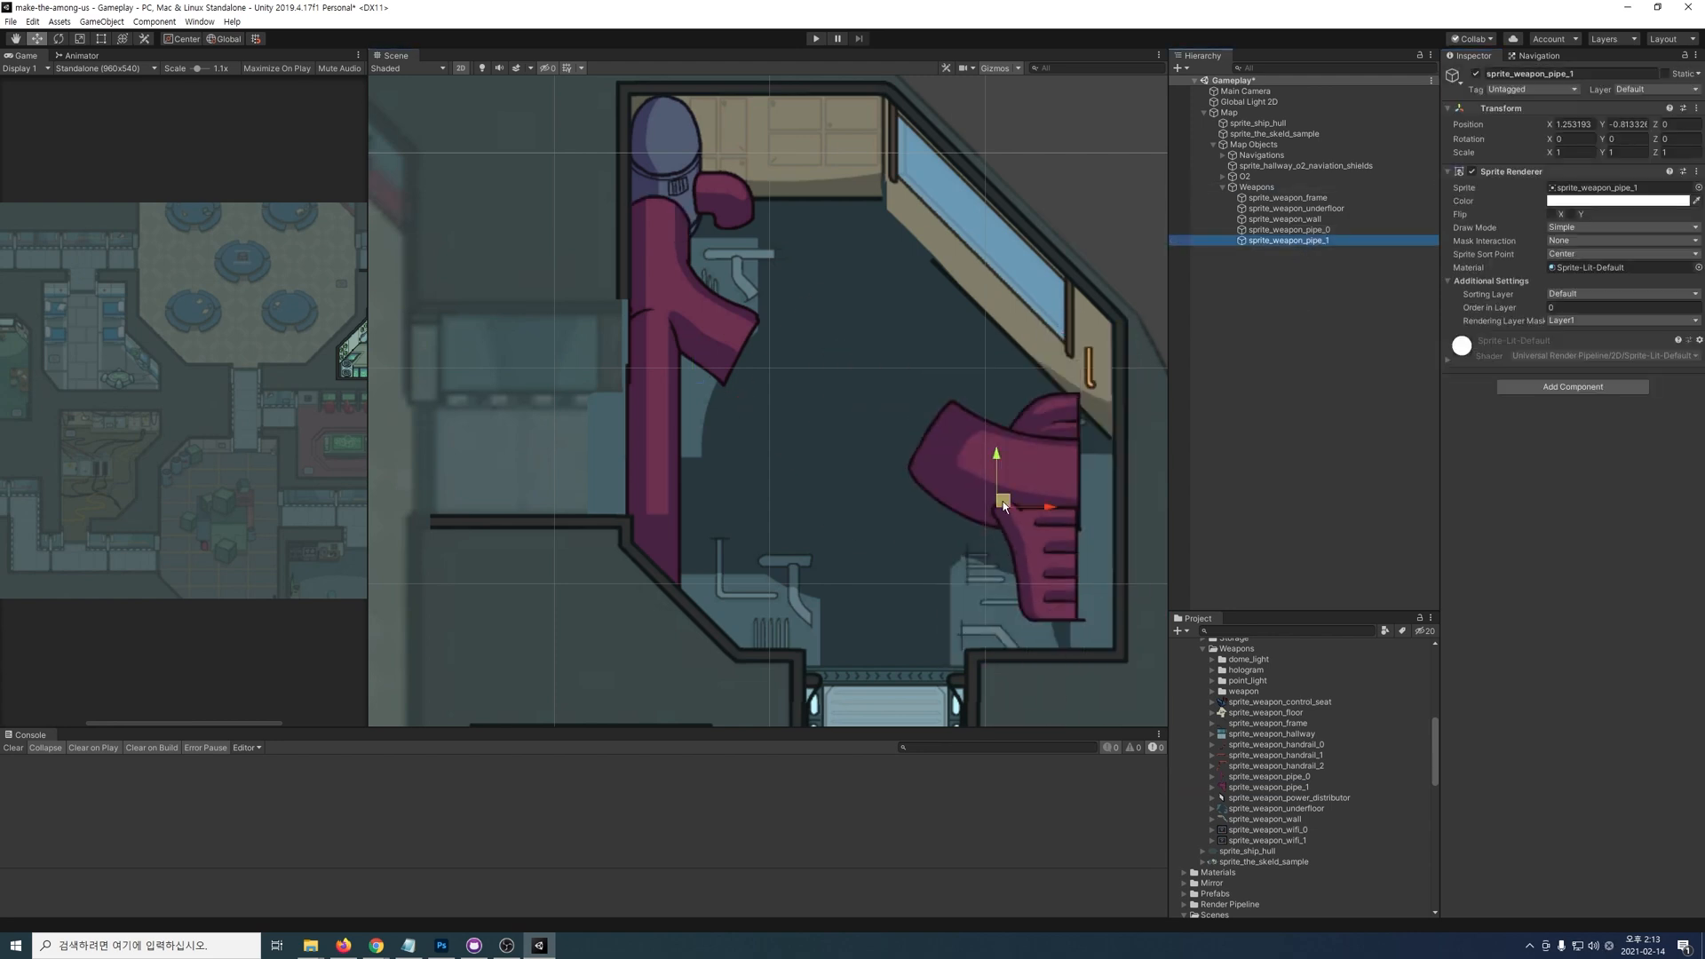
pyautogui.write('-327')
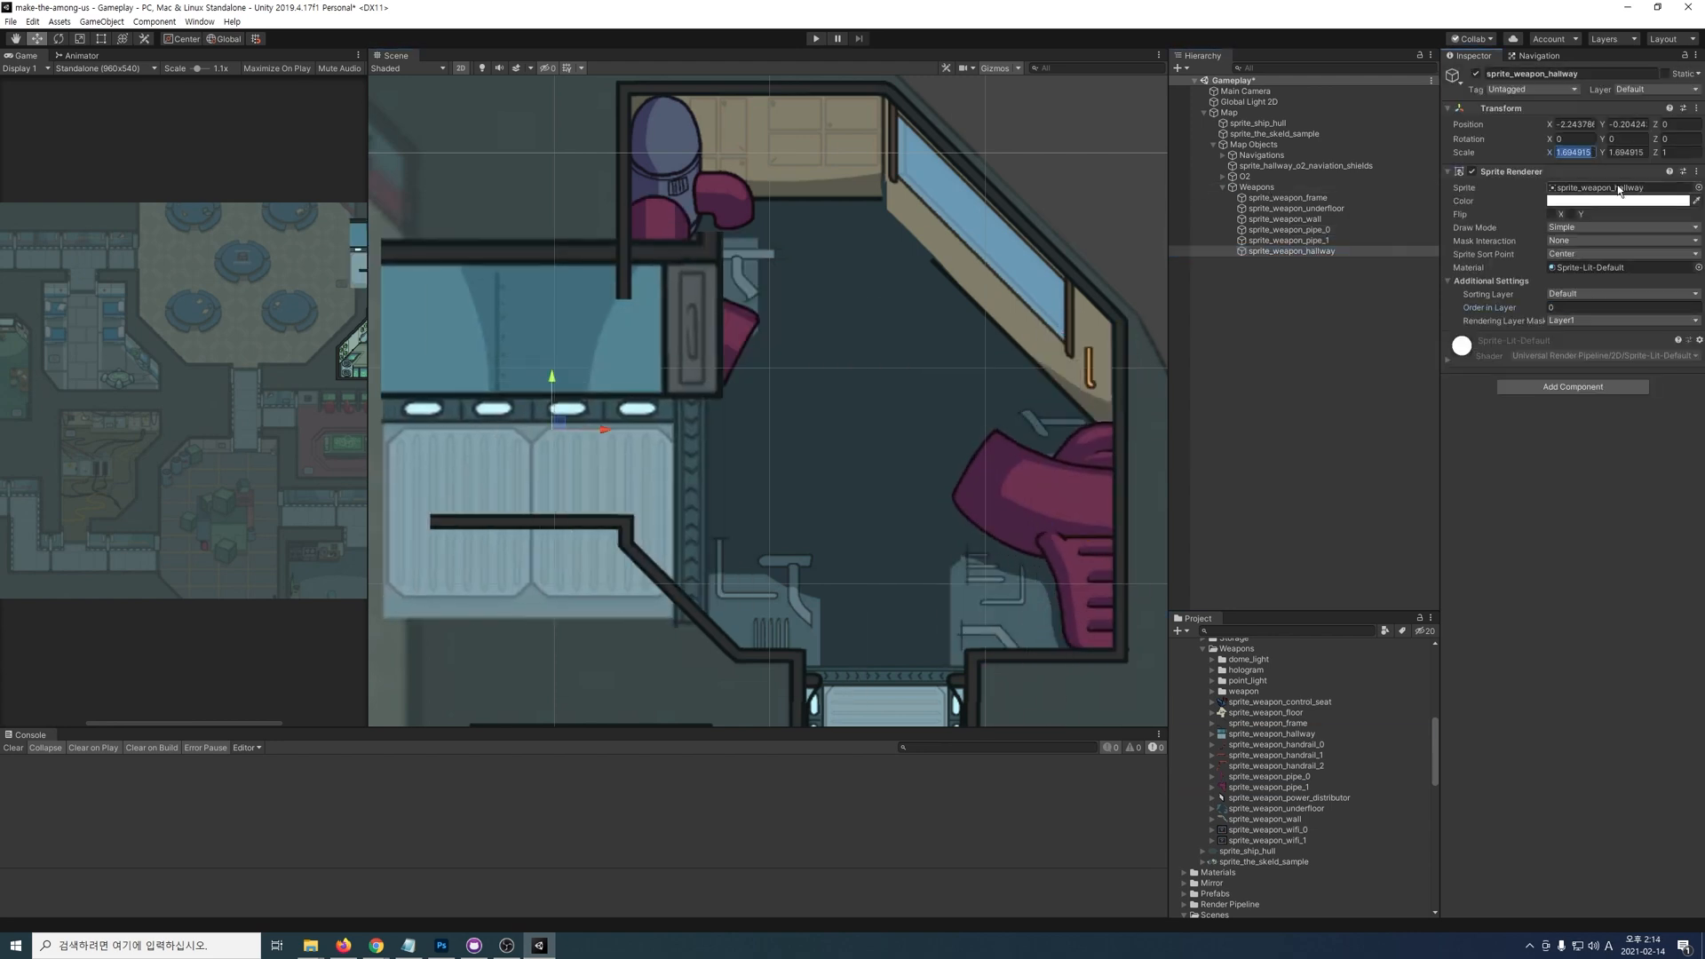
# Step: Place sprite_weapon_floor under Weapons at X 0.21, Y -0.21 with Order in Layer -32740, and adjust the weapons hallway's Order in Layer
pyautogui.moveTo(1274, 197); pyautogui.dragTo(1272, 190)
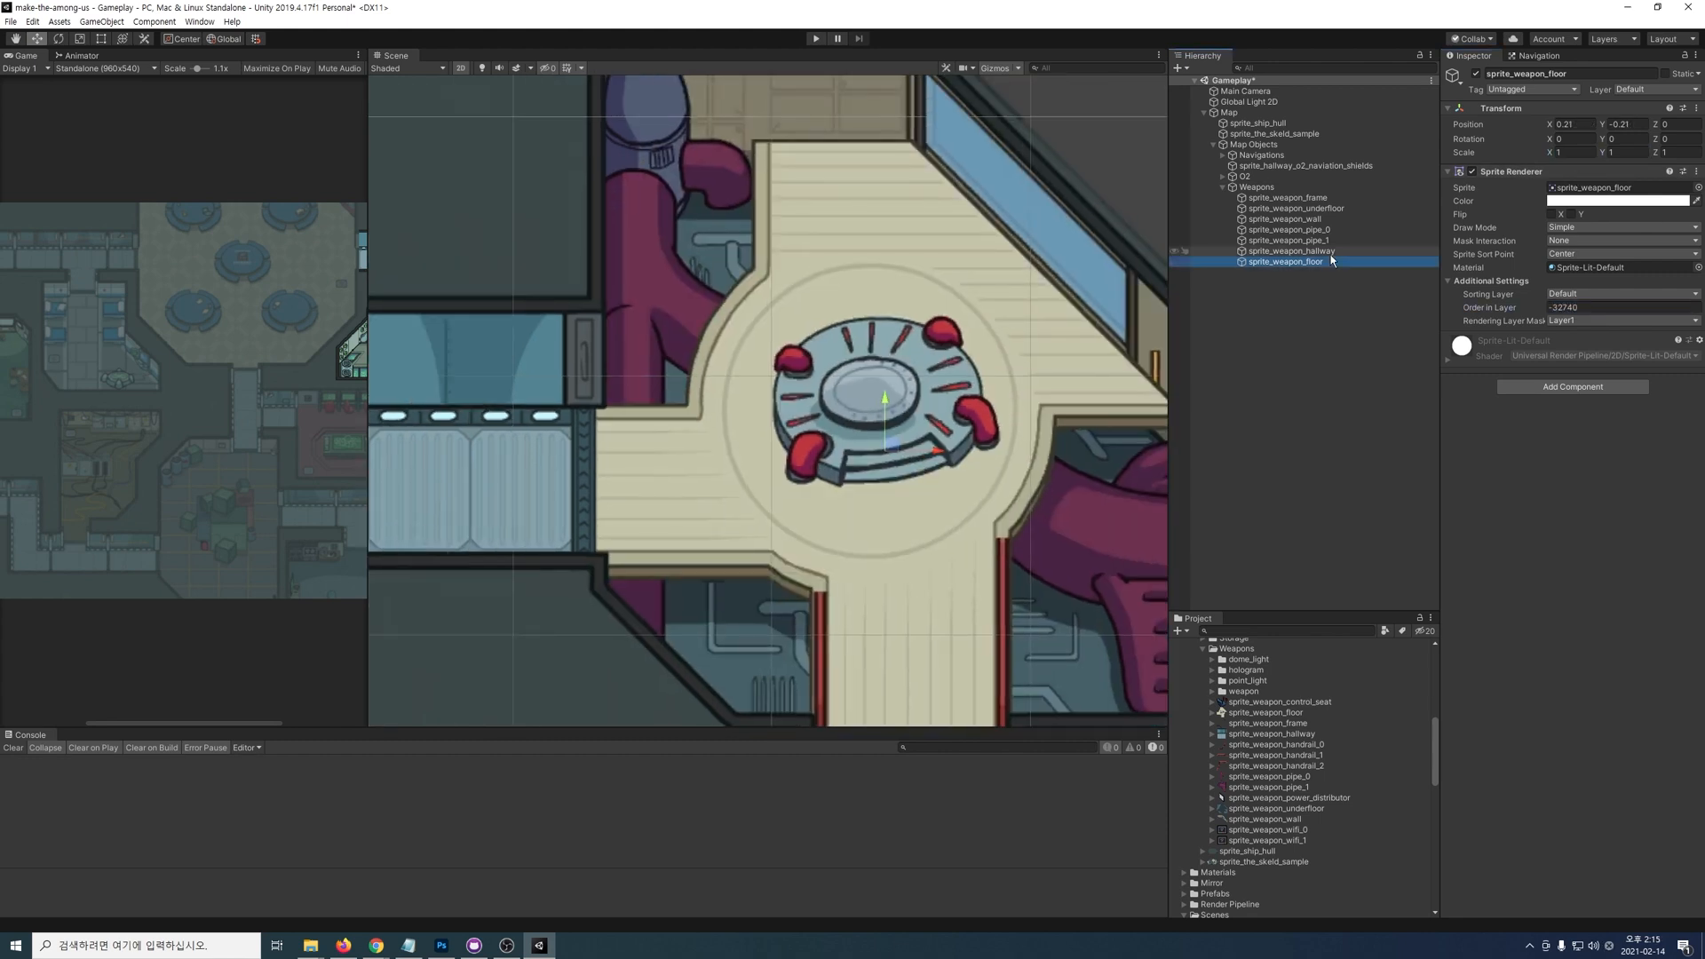
pyautogui.click(1291, 251)
pyautogui.click(1647, 307)
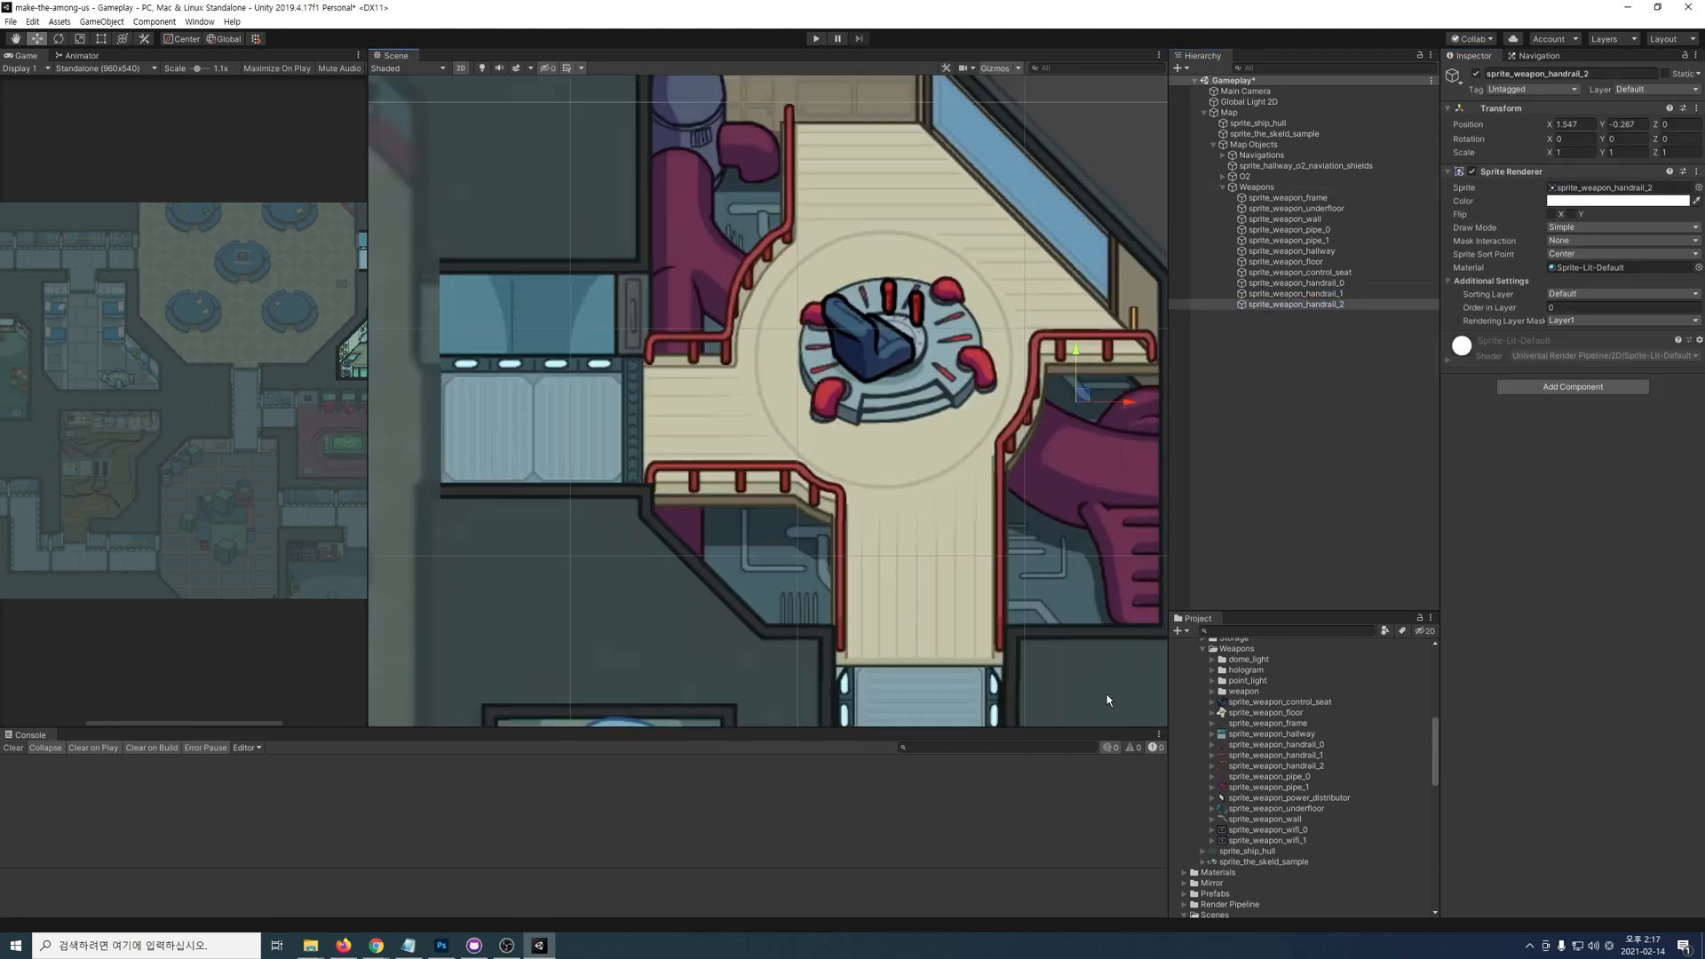
# Step: Set the Order in Layer of sprite_o2_floor to -32744 and of sprite_o2_tank_0 to -32732
pyautogui.scroll(5, 887, 561)
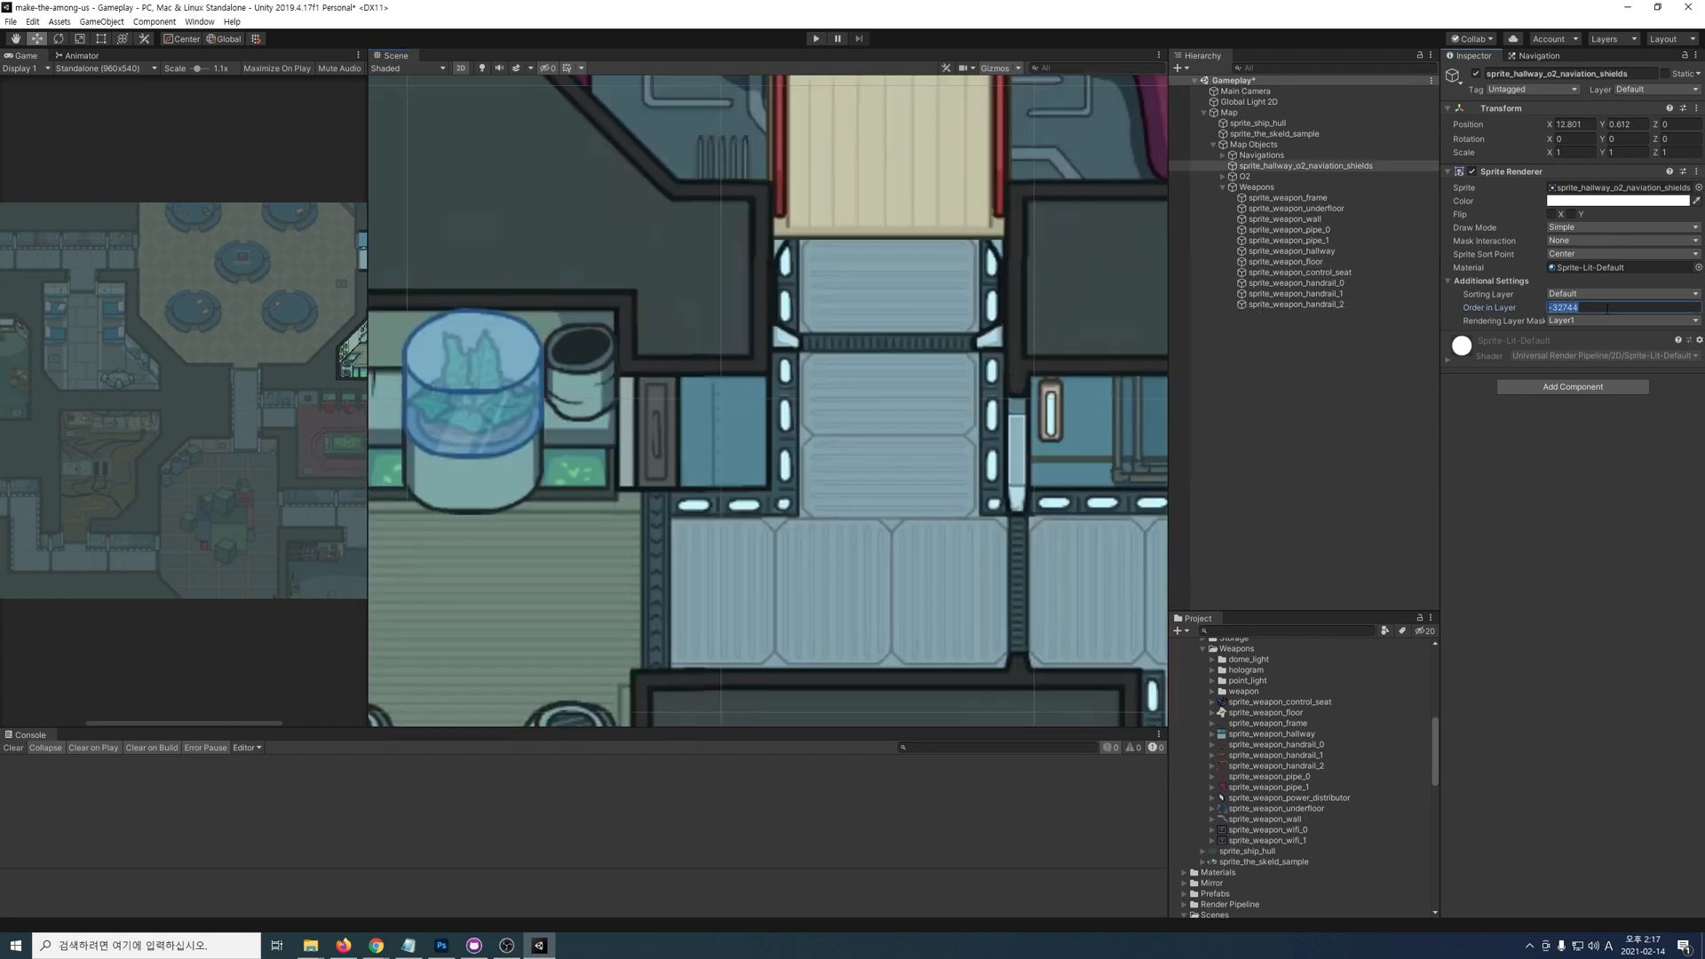
pyautogui.write('-32744')
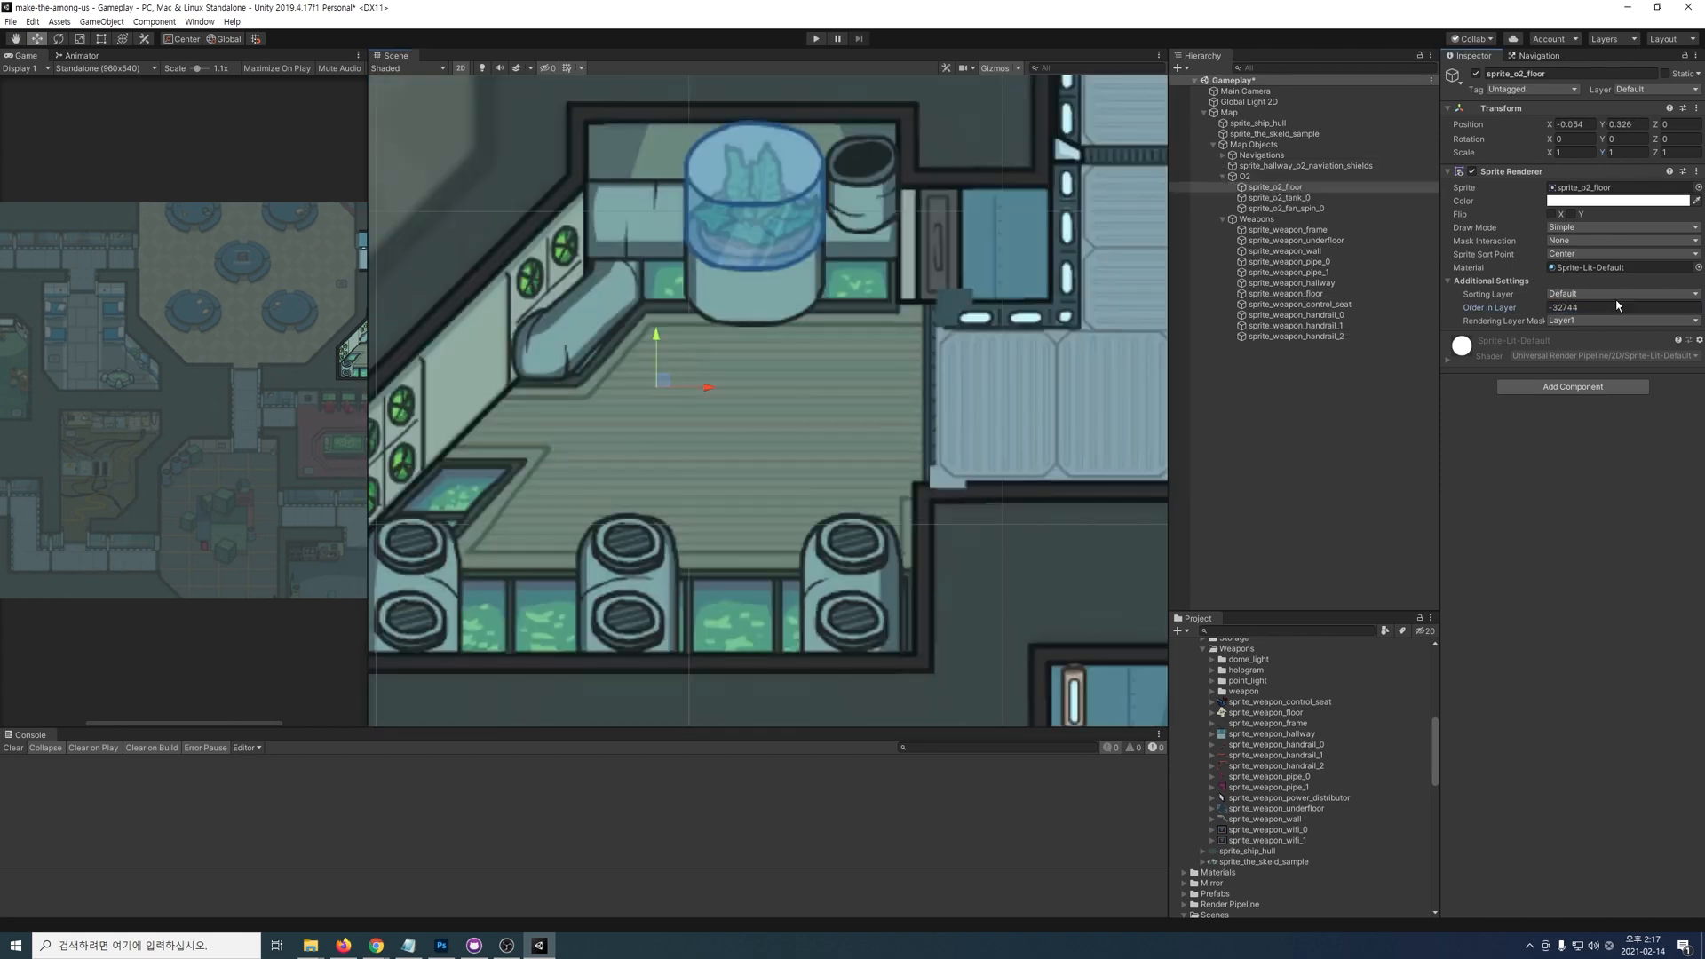
pyautogui.moveTo(1489, 309); pyautogui.dragTo(1494, 310)
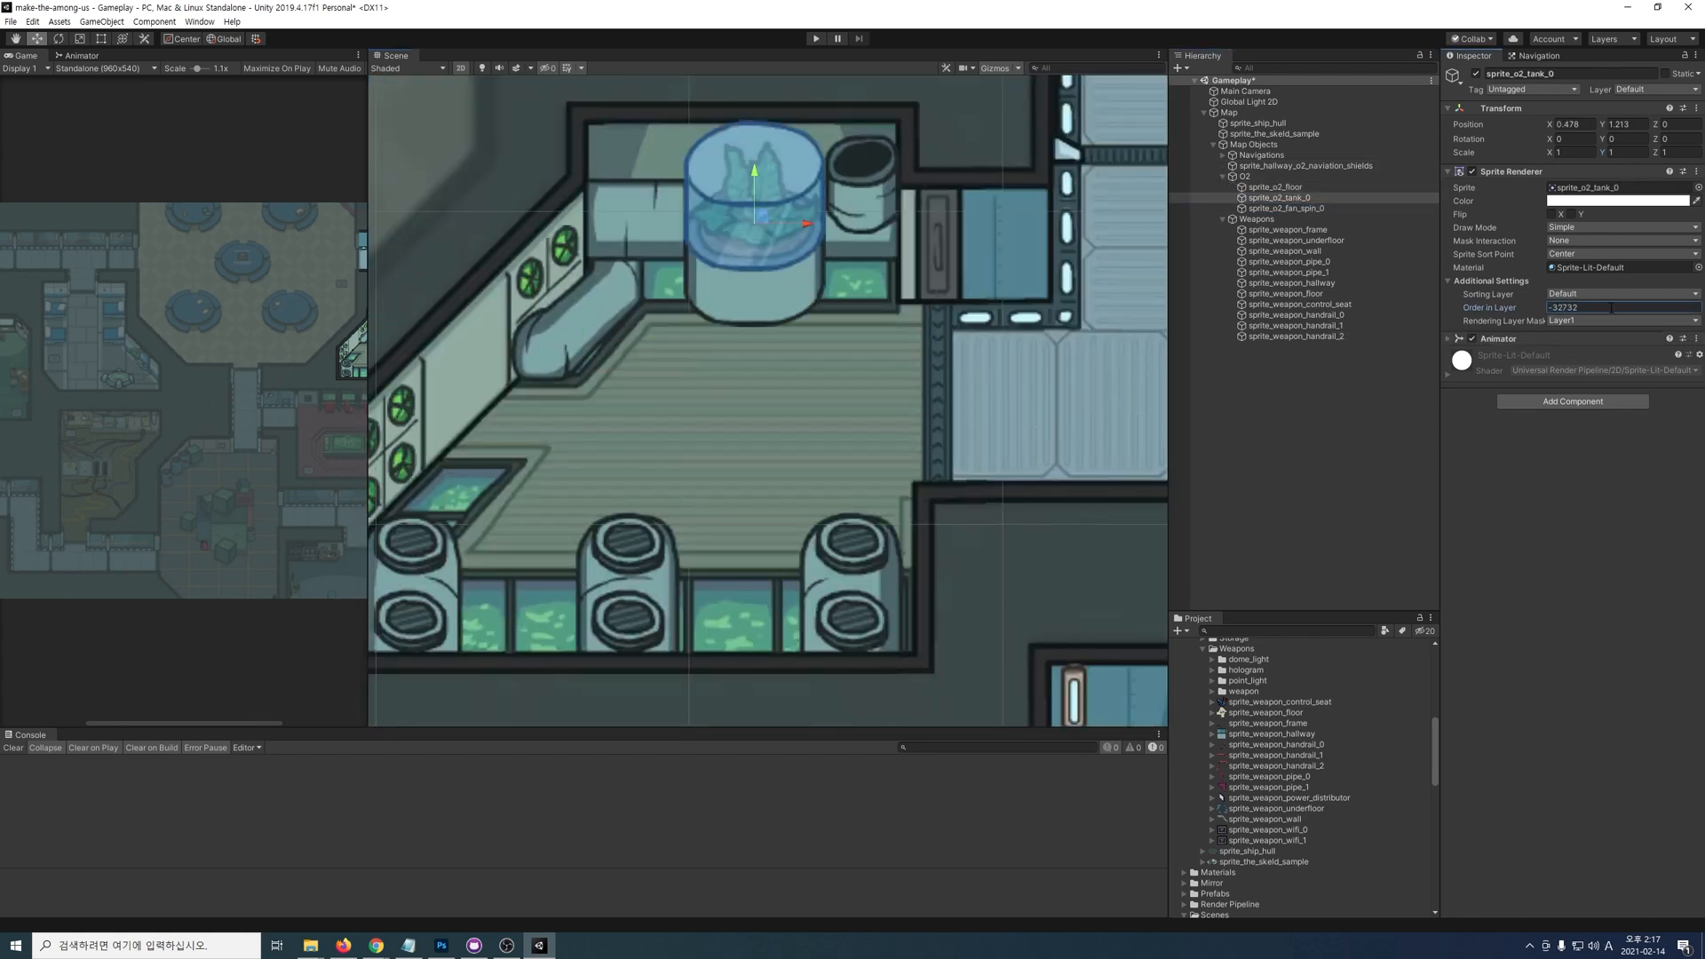
# Step: Add sprite_weapon_dome_light_0 under Weapons at scale 1 and fit it over the dome at X -1.352, Y 2.123
pyautogui.scroll(-6, 713, 368)
pyautogui.moveTo(840, 396); pyautogui.dragTo(391, 392, button='middle')
pyautogui.scroll(-2, 749, 524)
pyautogui.moveTo(747, 521); pyautogui.dragTo(826, 629, button='middle')
pyautogui.moveTo(755, 289); pyautogui.dragTo(900, 581, button='middle')
pyautogui.moveTo(827, 433); pyautogui.dragTo(879, 553, button='middle')
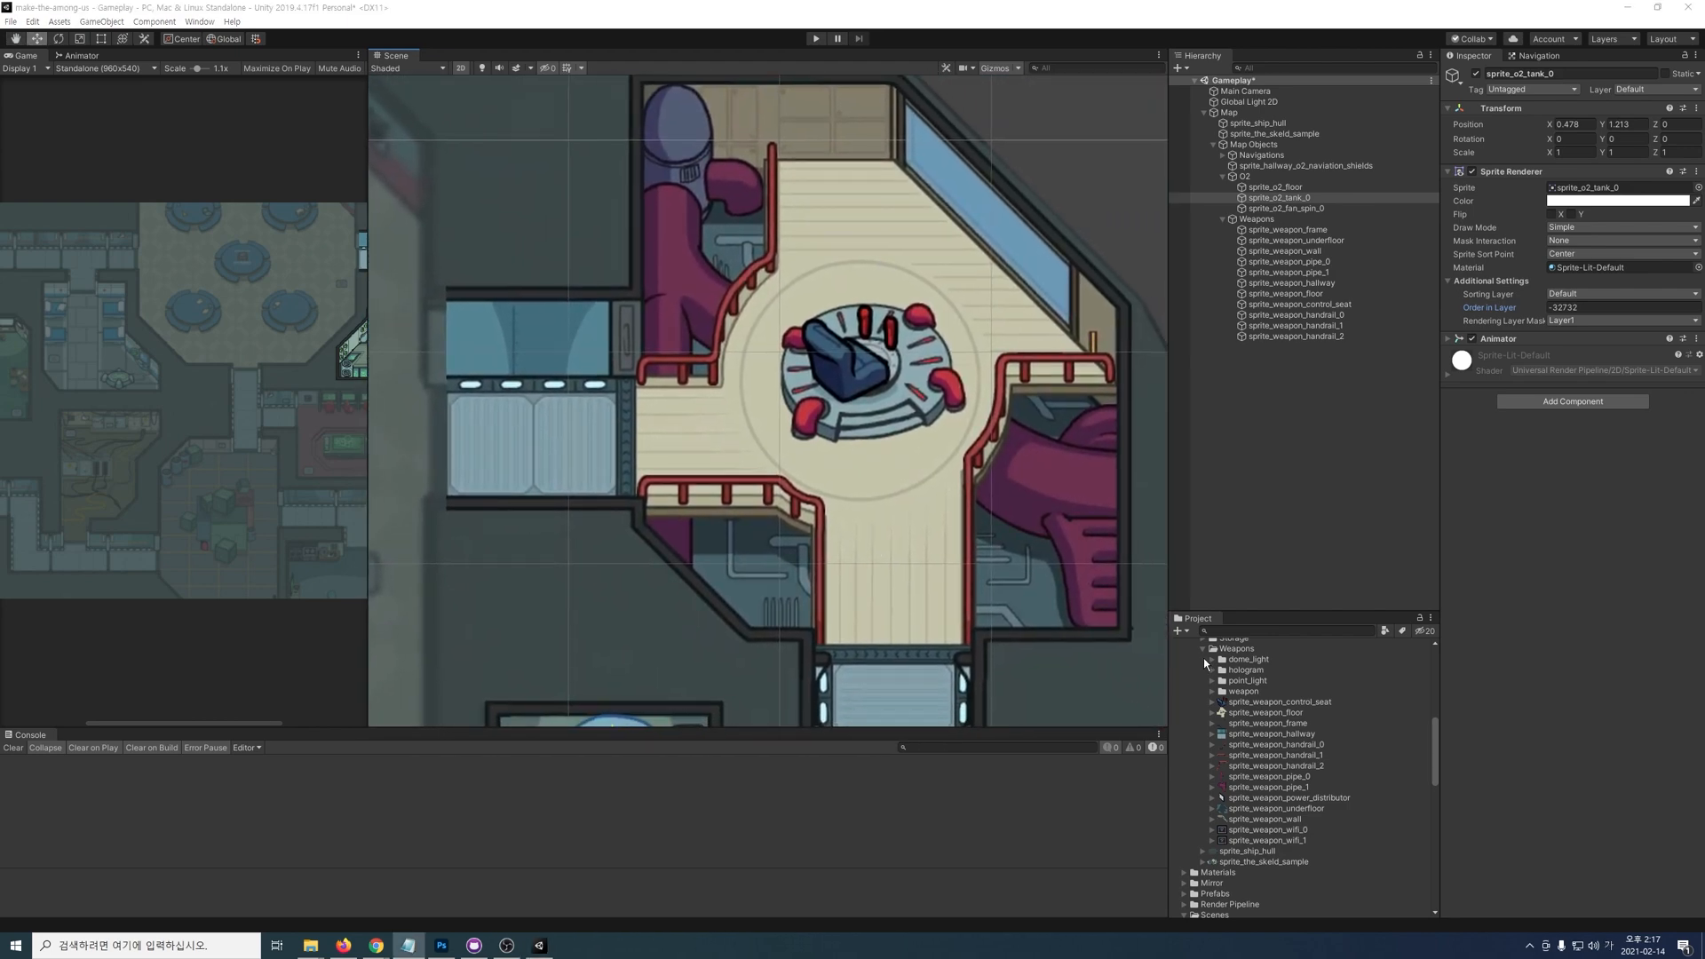
pyautogui.click(1213, 659)
pyautogui.moveTo(1289, 670); pyautogui.dragTo(1267, 228)
pyautogui.scroll(5, 730, 299)
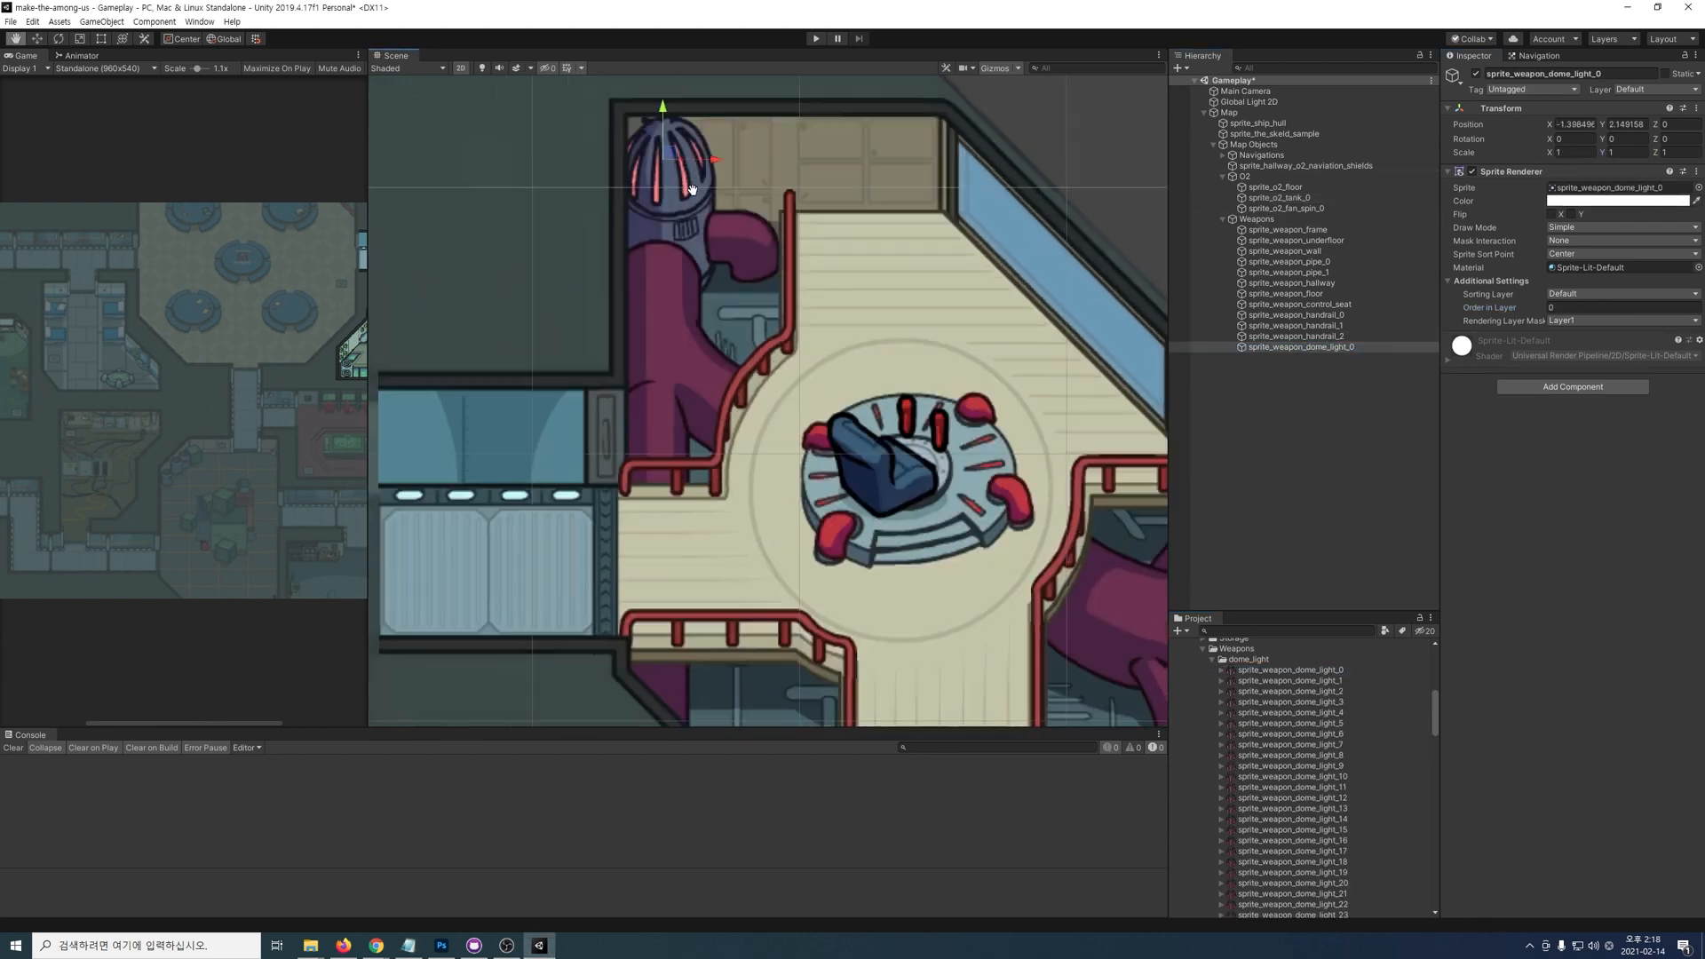
pyautogui.moveTo(730, 299); pyautogui.dragTo(740, 305)
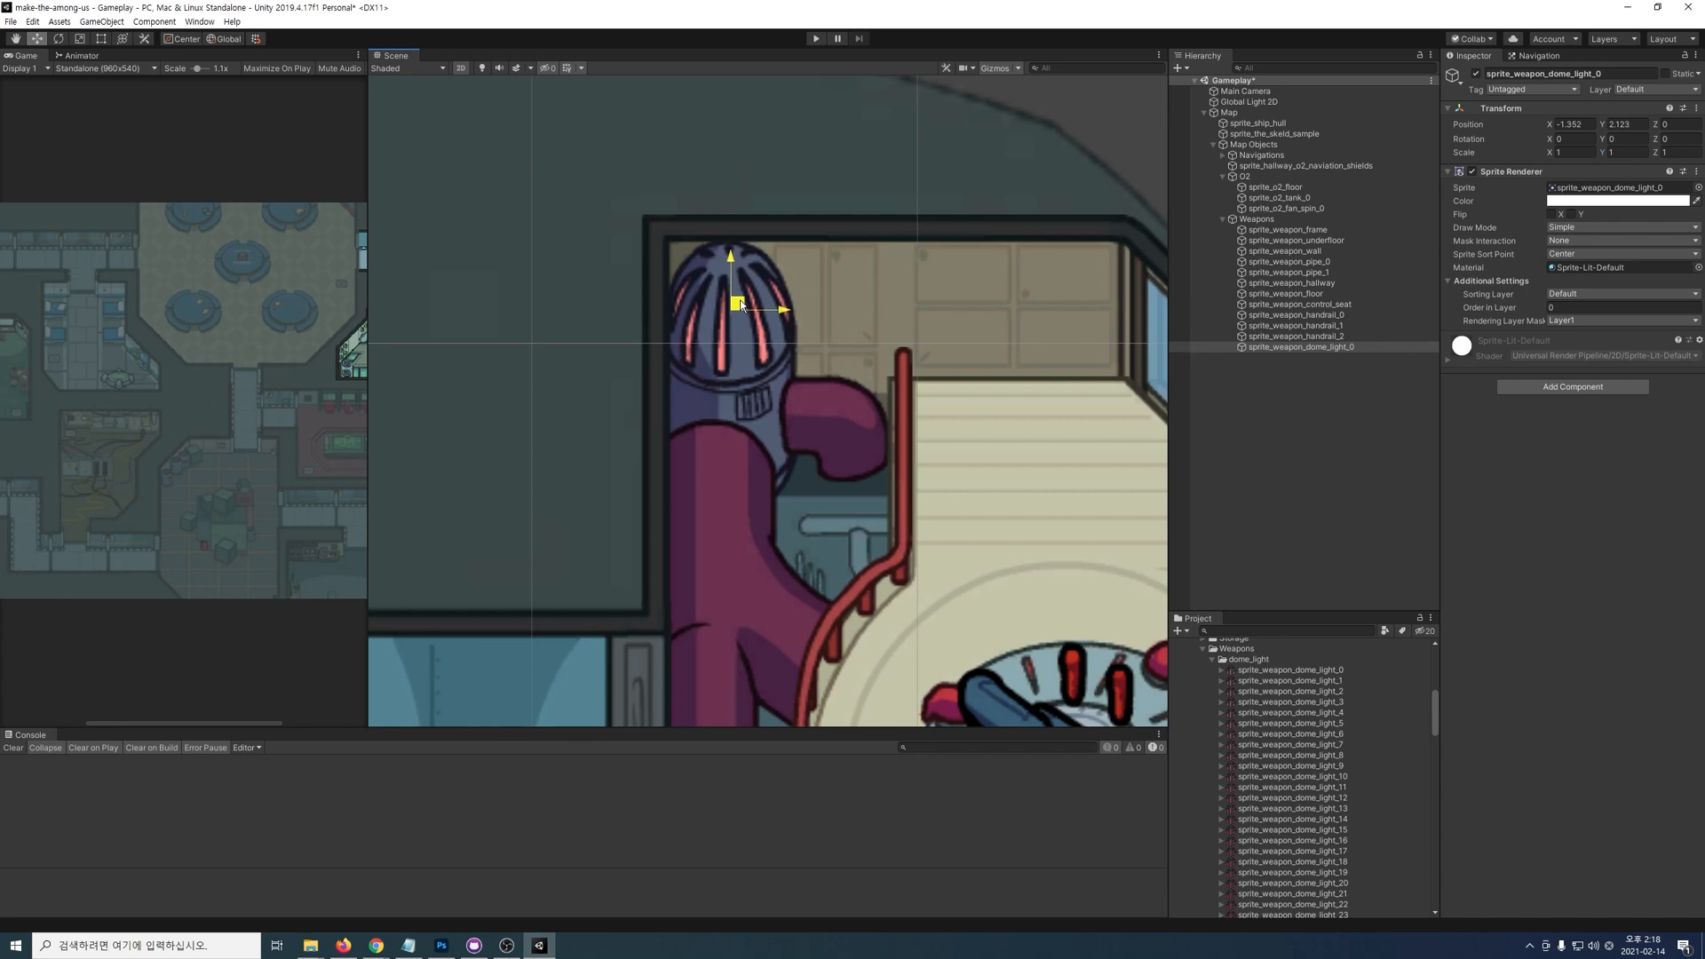
# Step: Create the animation clip Anim_Weapons_Dome_Light for the dome light in TheSkeld's Animations folder, with Samples set to 15
pyautogui.hotkey('ctrl', '6')
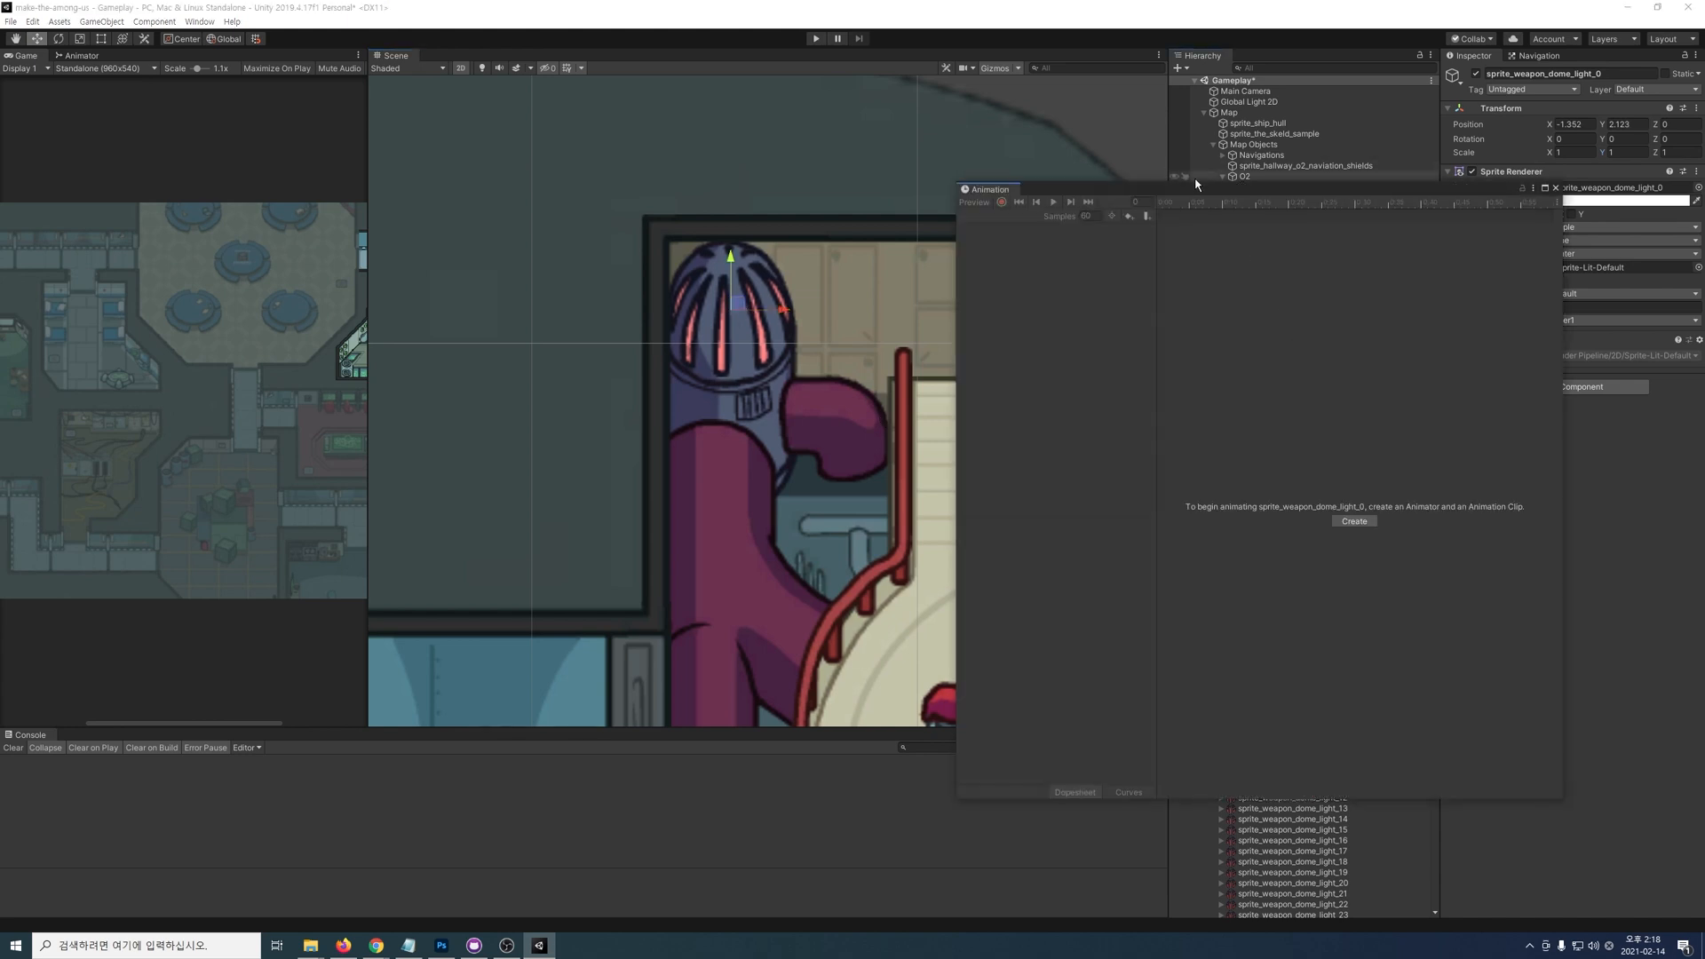
pyautogui.moveTo(1196, 188); pyautogui.dragTo(698, 172)
pyautogui.click(856, 505)
pyautogui.doubleClick(266, 168)
pyautogui.doubleClick(213, 125)
pyautogui.doubleClick(213, 125)
pyautogui.click(248, 440)
pyautogui.write('Anim_Weapons_Dome_Light')
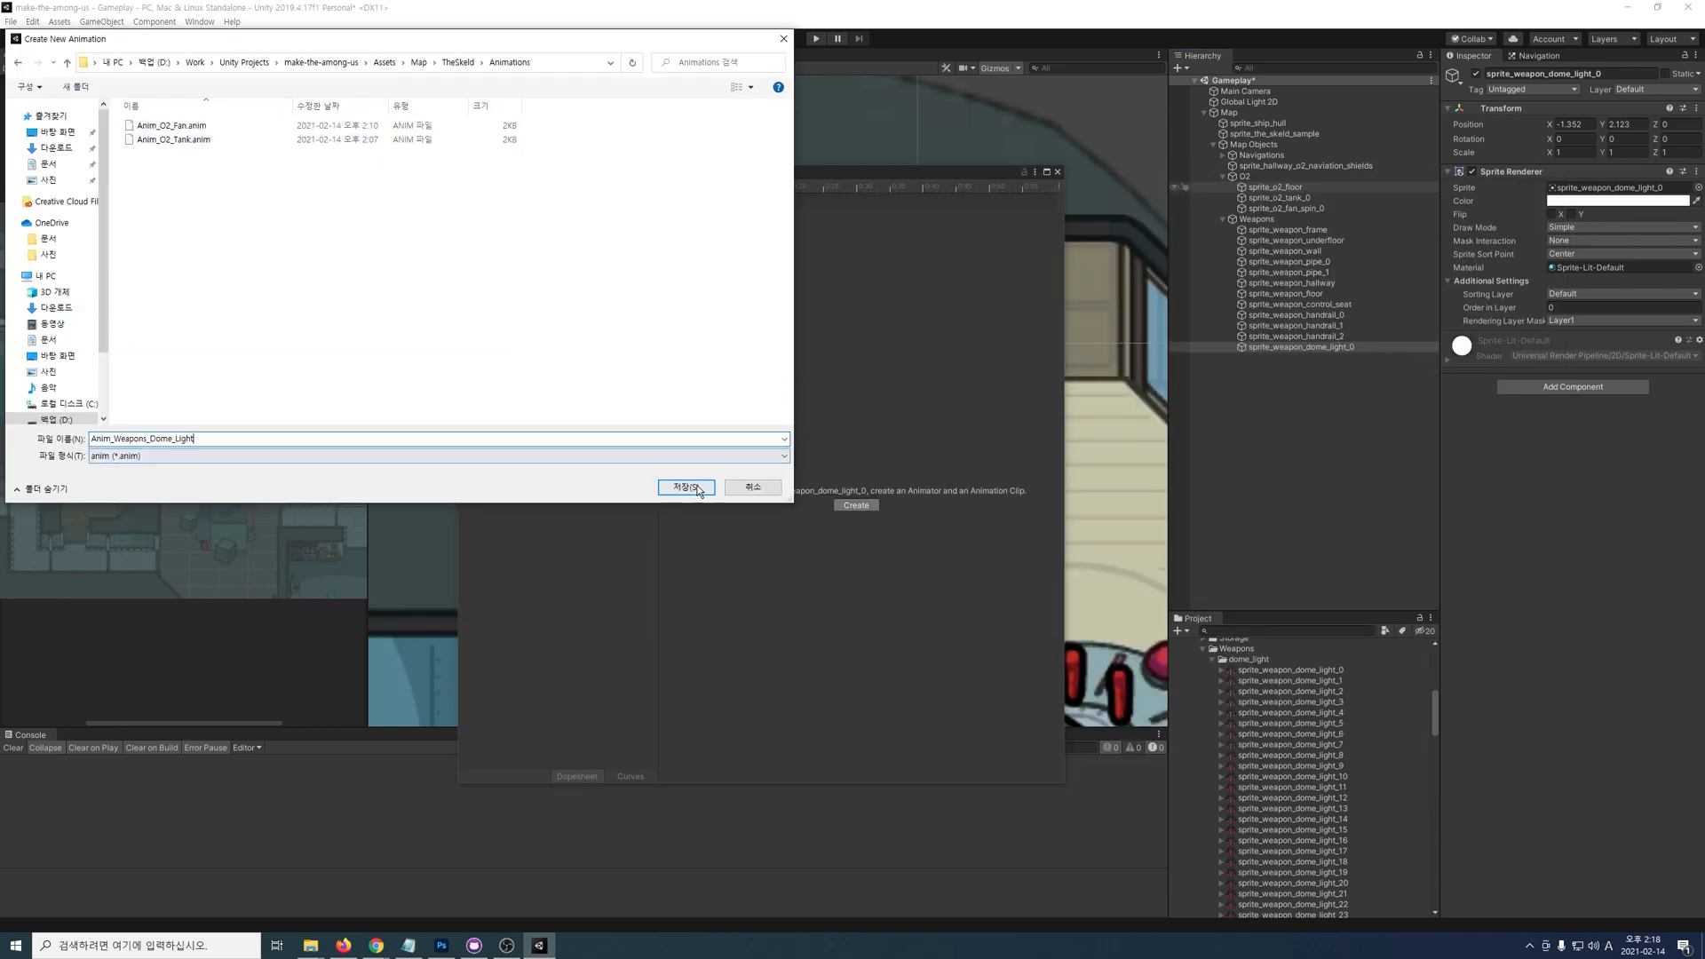
pyautogui.press('Return')
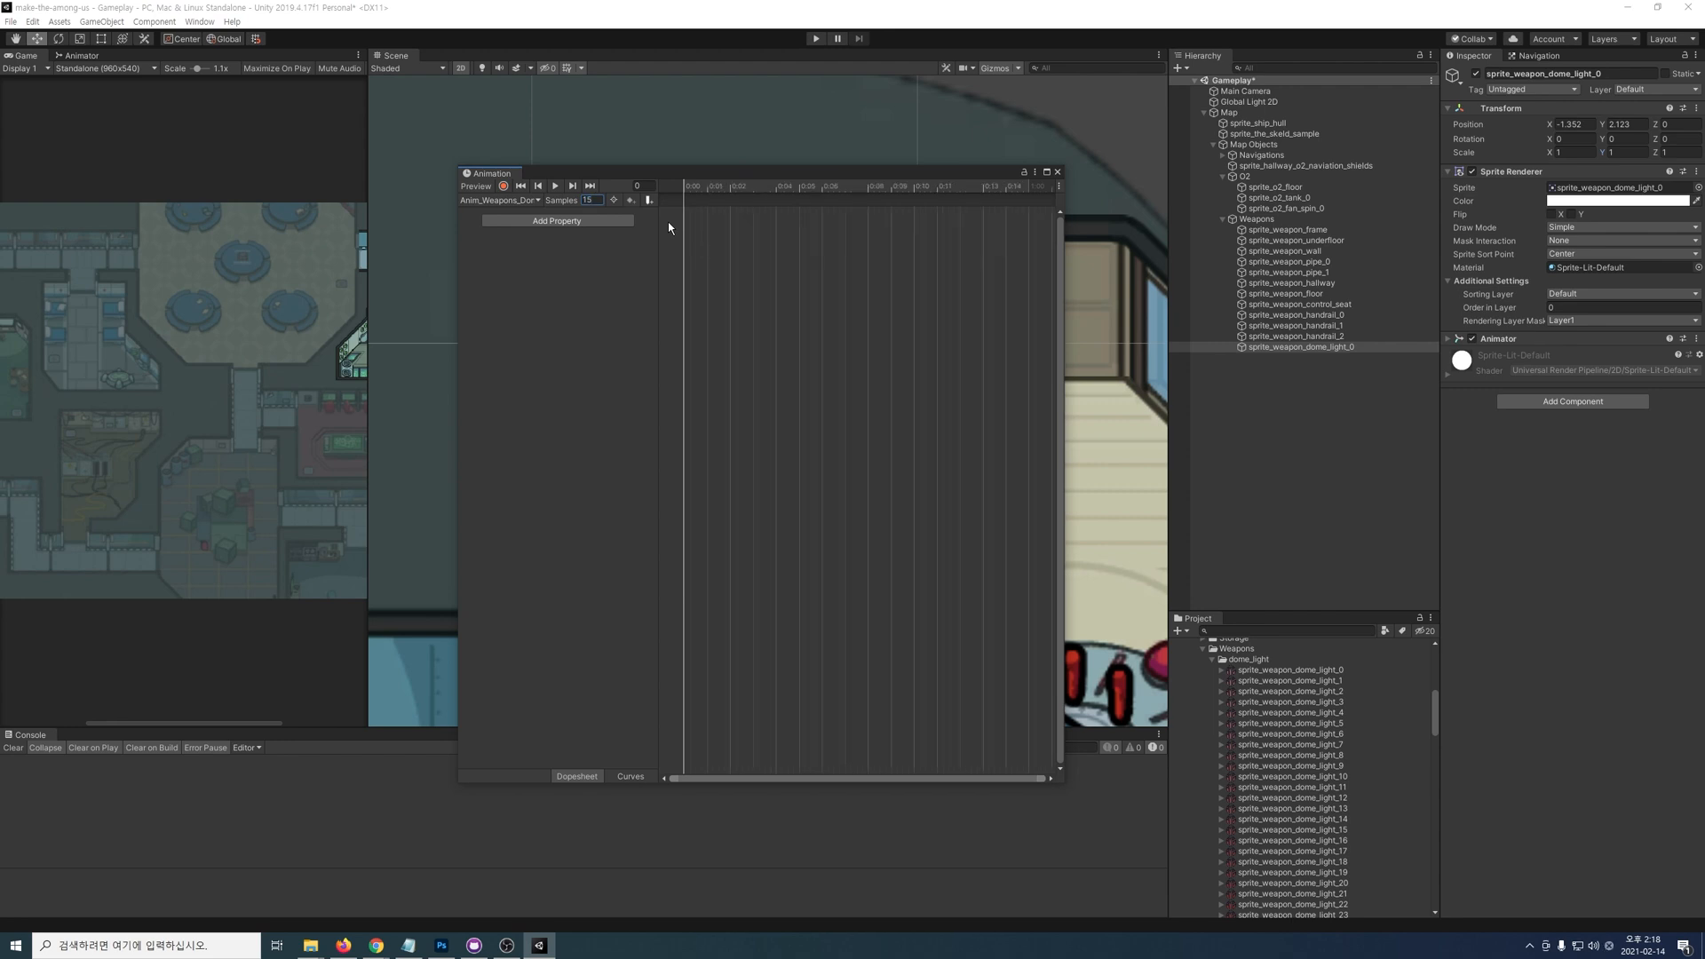
# Step: Add the complete sequence of sprite_weapon_dome_light frames to the dome light's clip and close the Animation window
pyautogui.click(1281, 673)
pyautogui.scroll(-15, 1287, 710)
pyautogui.keyDown('shift'); pyautogui.click(1300, 869); pyautogui.keyUp('shift')
pyautogui.scroll(16, 1326, 746)
pyautogui.moveTo(1279, 717); pyautogui.dragTo(1250, 169)
pyautogui.click(1597, 170)
# Step: Place sprite_weapon_point_light_25 under Weapons at scale 1 on the large purple pipe, at X -1.43
pyautogui.moveTo(993, 463); pyautogui.dragTo(929, 309, button='middle')
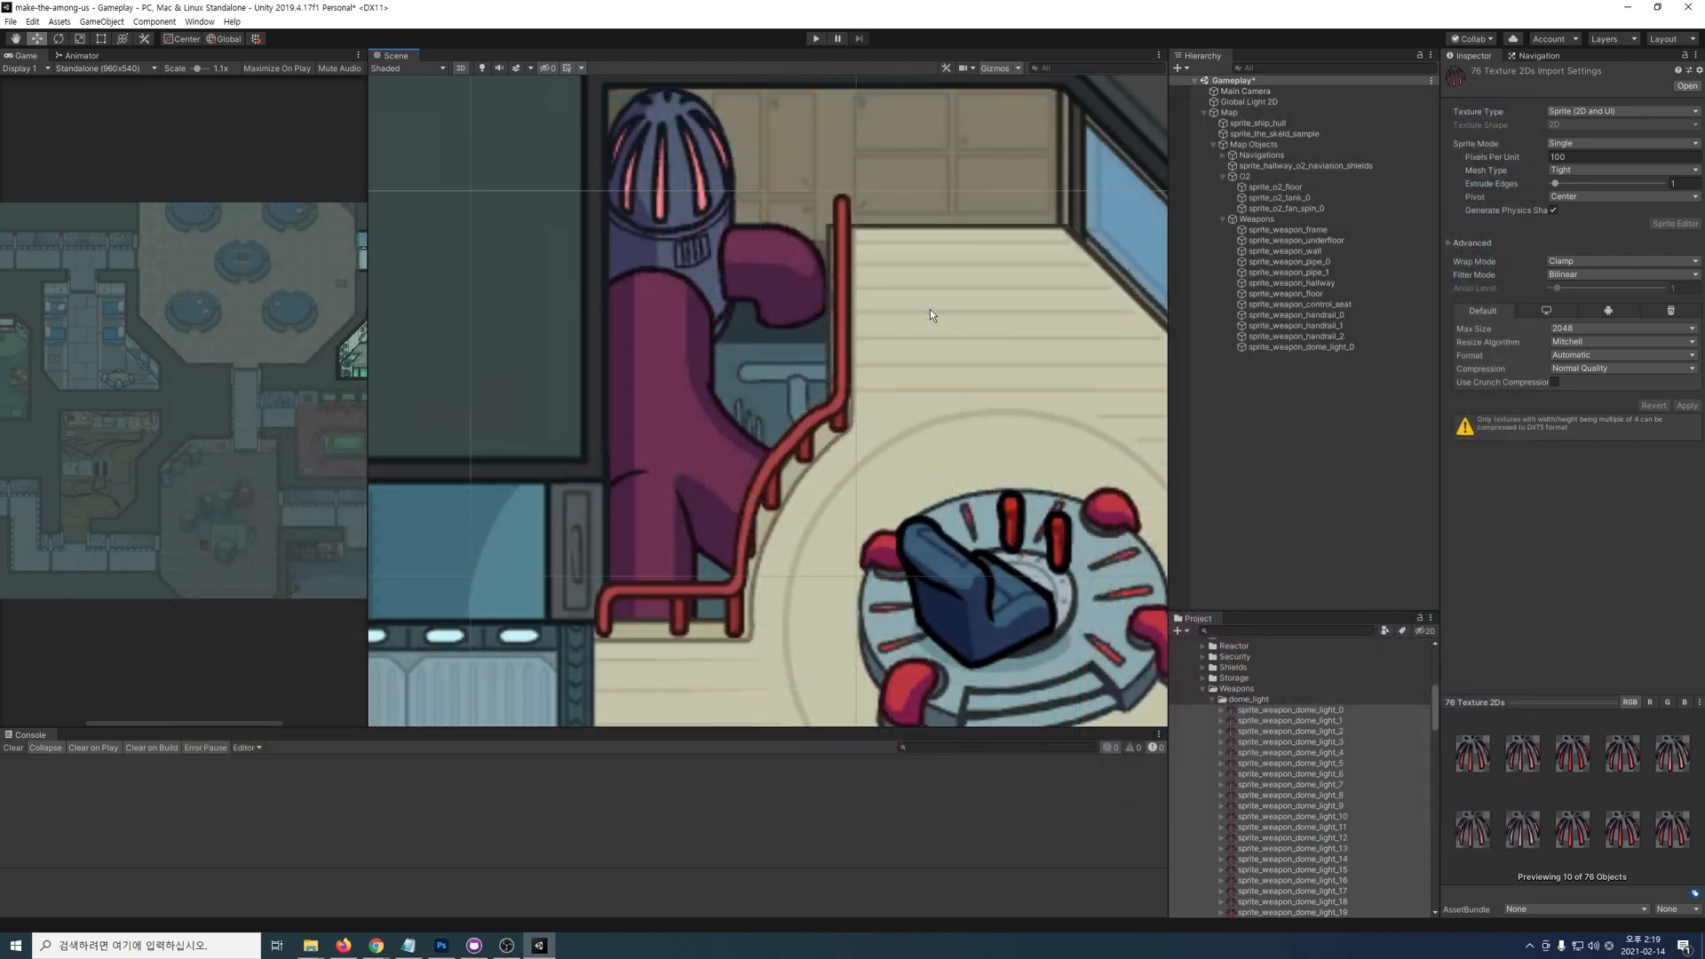
pyautogui.moveTo(1312, 757); pyautogui.dragTo(646, 302)
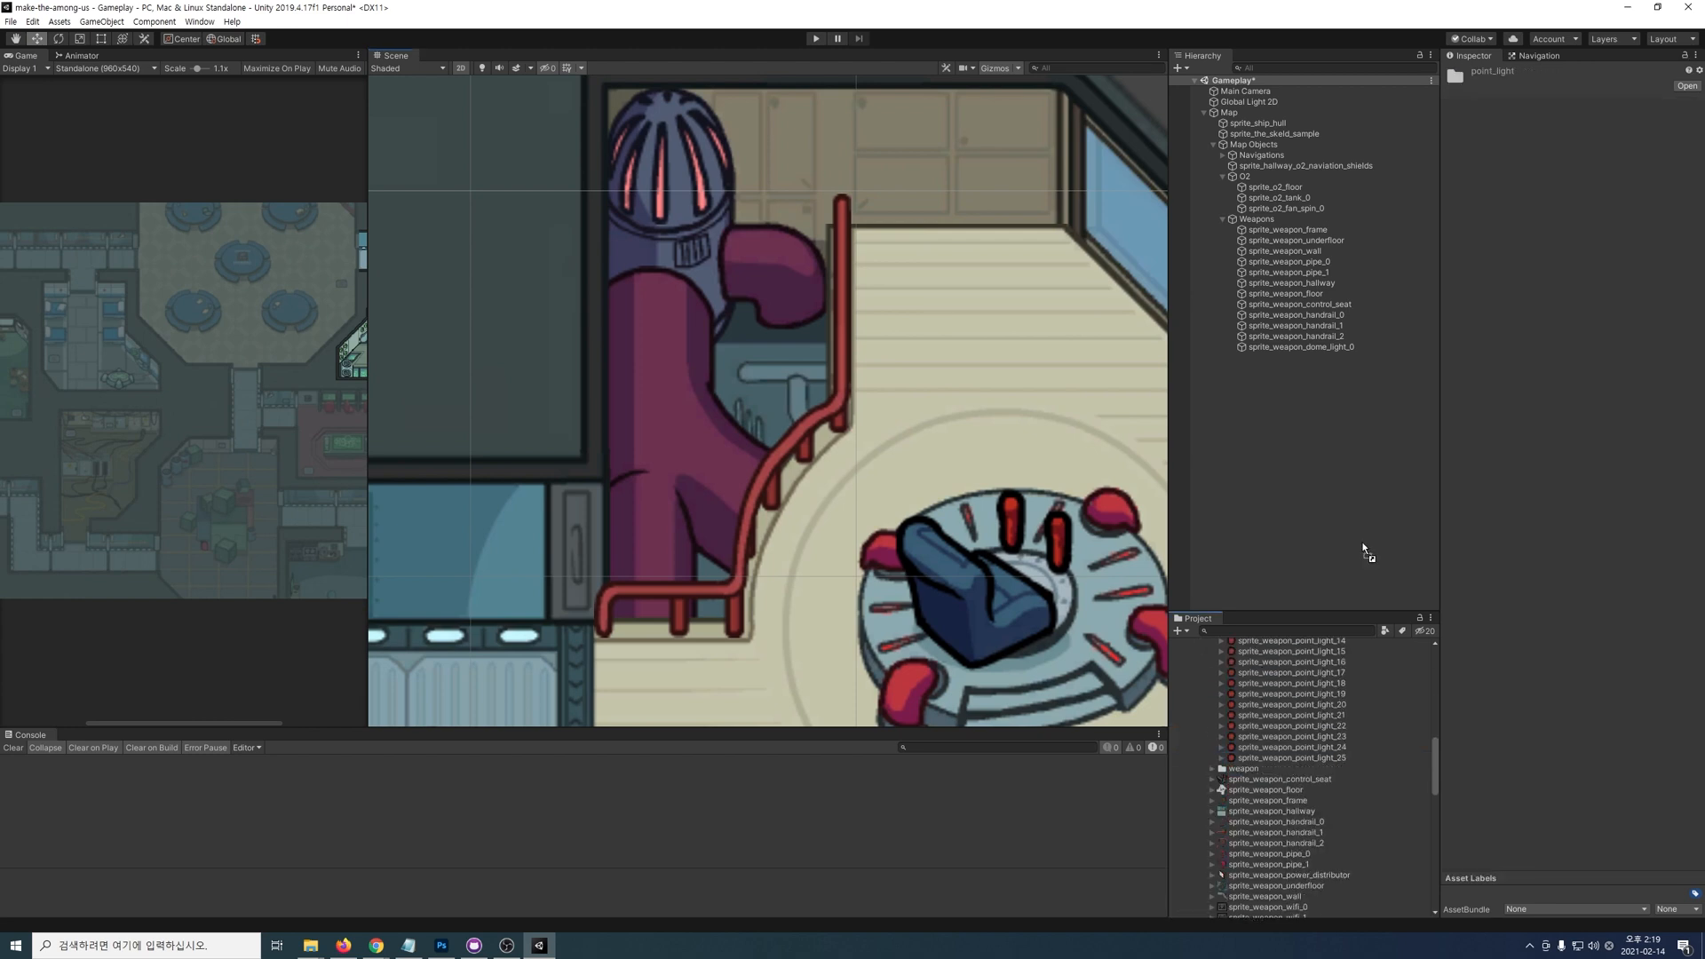
pyautogui.moveTo(1298, 358); pyautogui.dragTo(1277, 218)
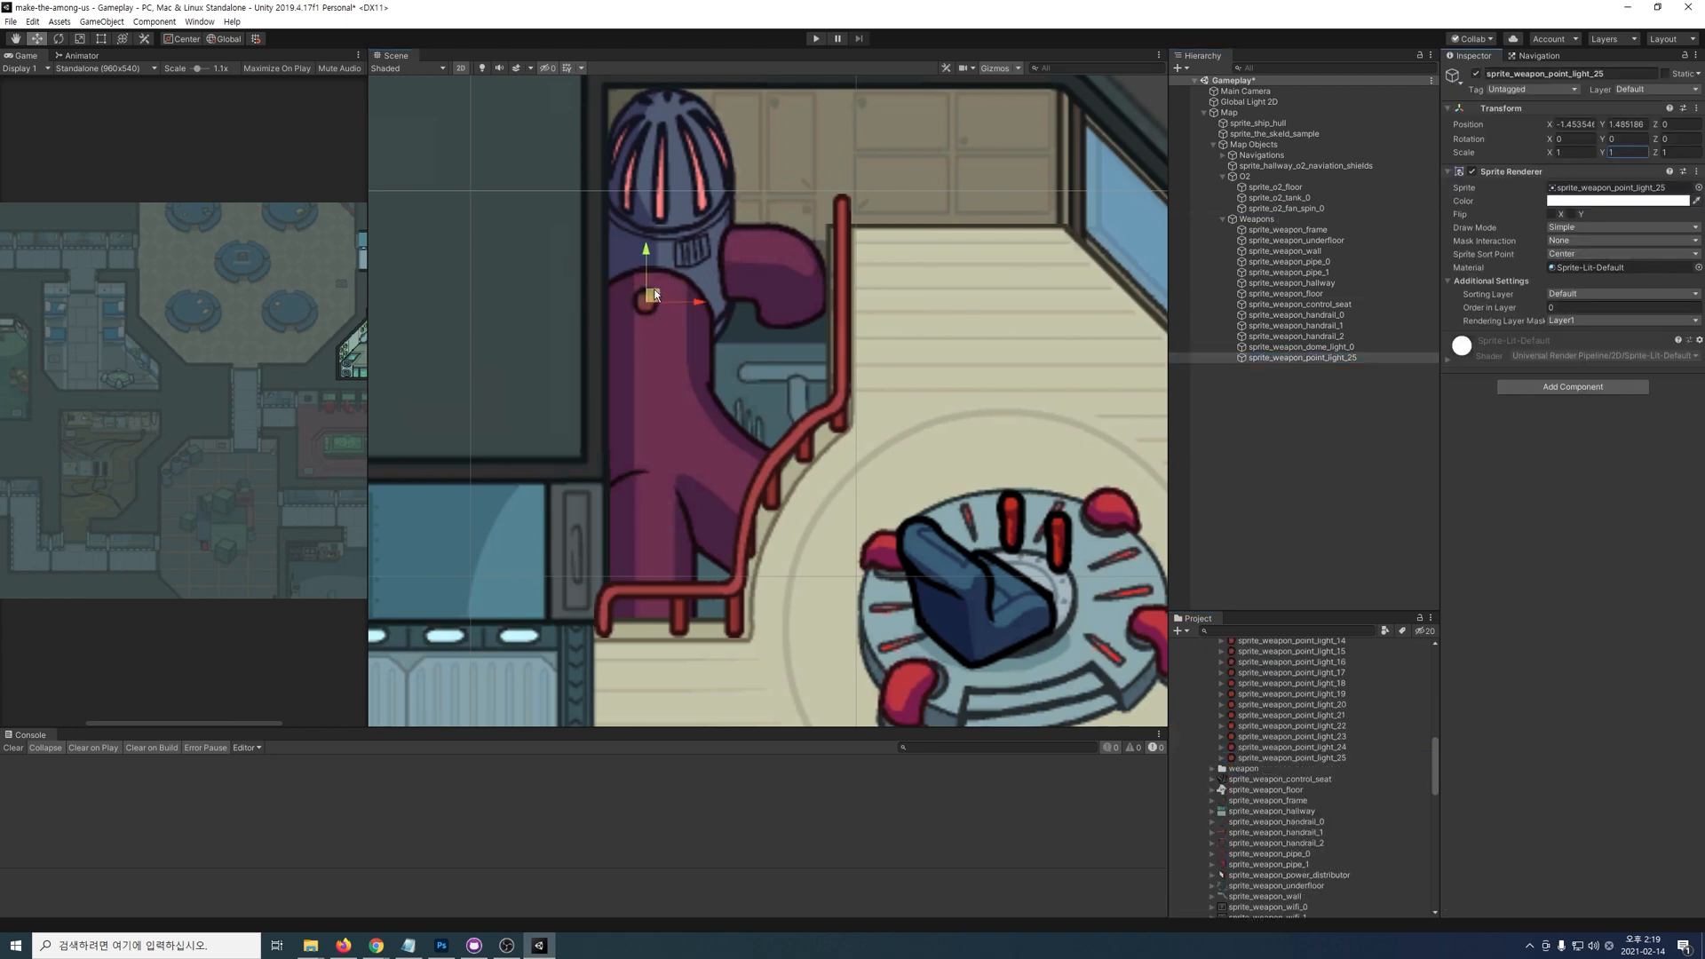
pyautogui.moveTo(657, 289); pyautogui.dragTo(658, 290)
# Step: Create the point light's clip Anim_Weapons_Pipe_Light_Off with 30 samples and sprite_weapon_point_light_25 as its single frame
pyautogui.click(1372, 358)
pyautogui.hotkey('ctrl', '6')
pyautogui.moveTo(1119, 176); pyautogui.dragTo(994, 182)
pyautogui.click(1272, 510)
pyautogui.write('Anim_Weapons_Pipe_Light')
pyautogui.press('Return')
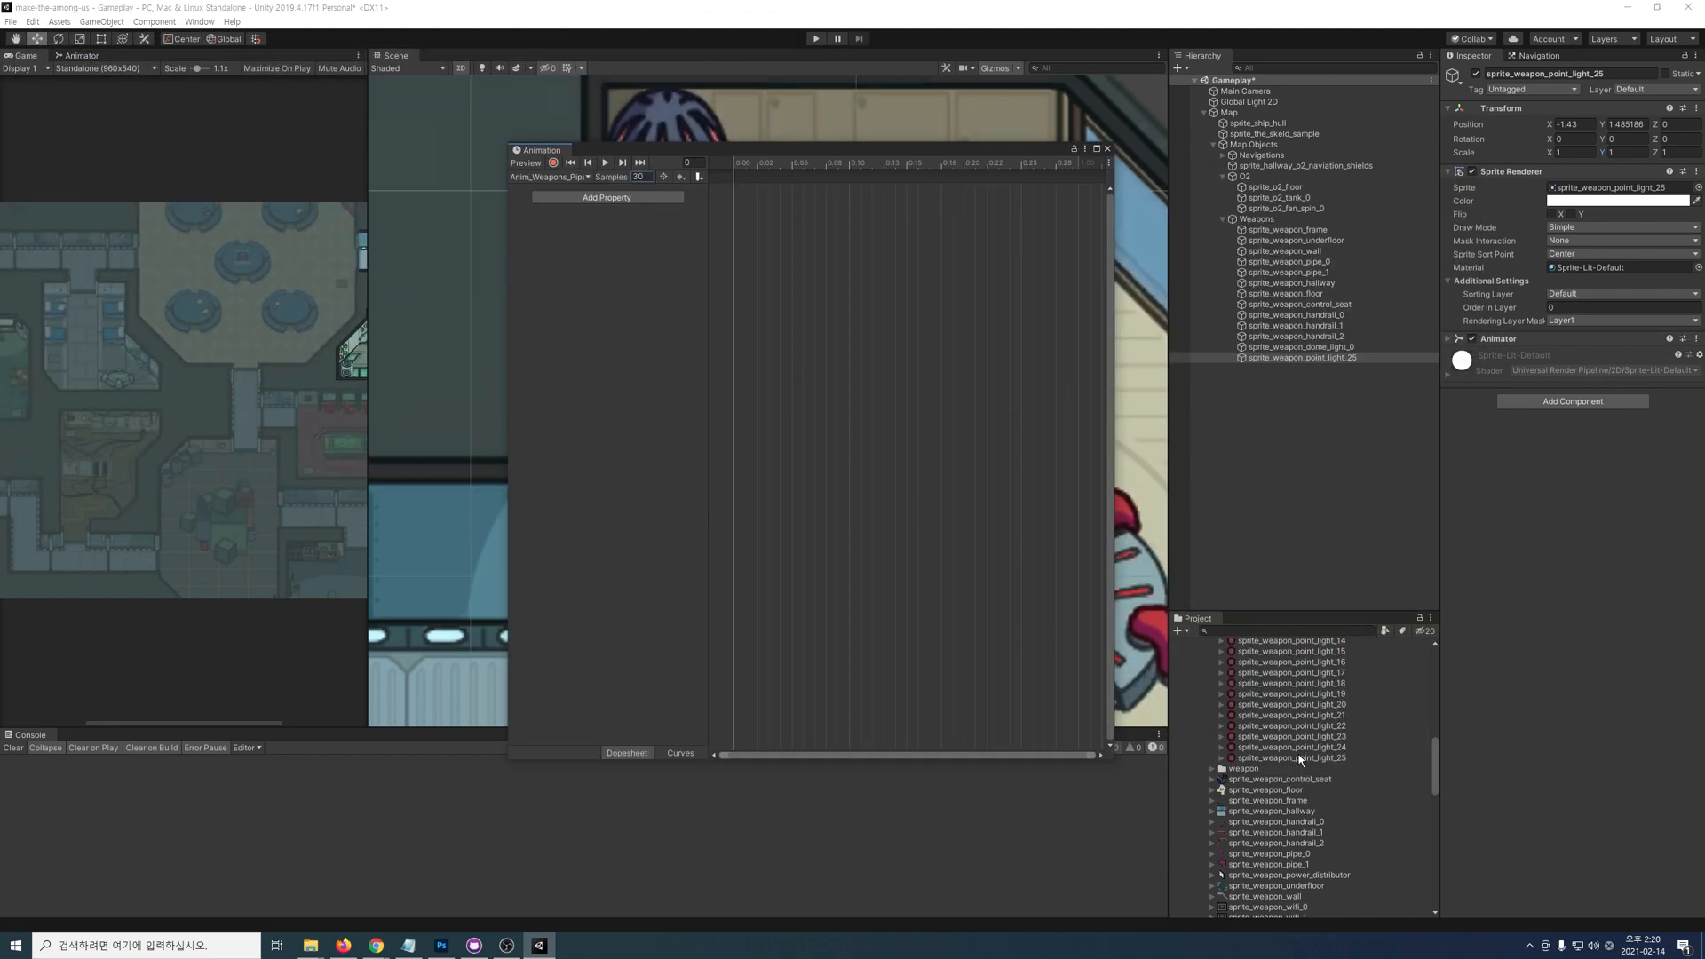
pyautogui.moveTo(1298, 760); pyautogui.dragTo(735, 191)
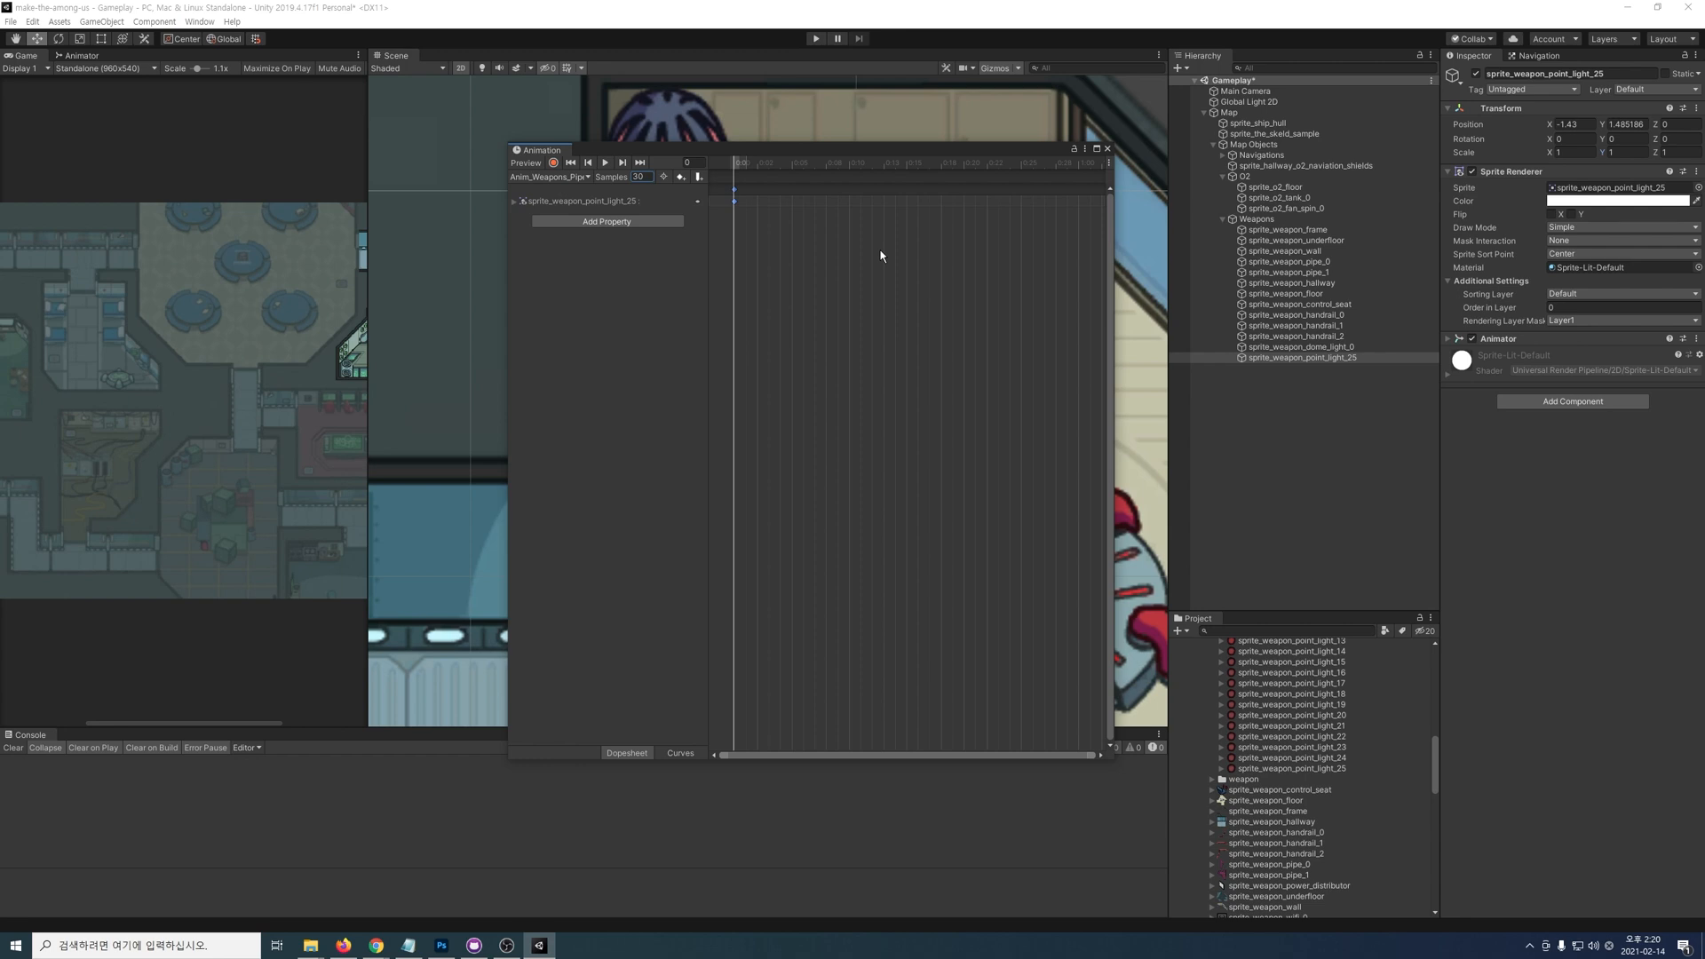
# Step: Create a second clip for the point light named Anim_Weapons_Pipe_Light_On, with Samples set to 30
pyautogui.click(549, 177)
pyautogui.click(568, 214)
pyautogui.click(202, 167)
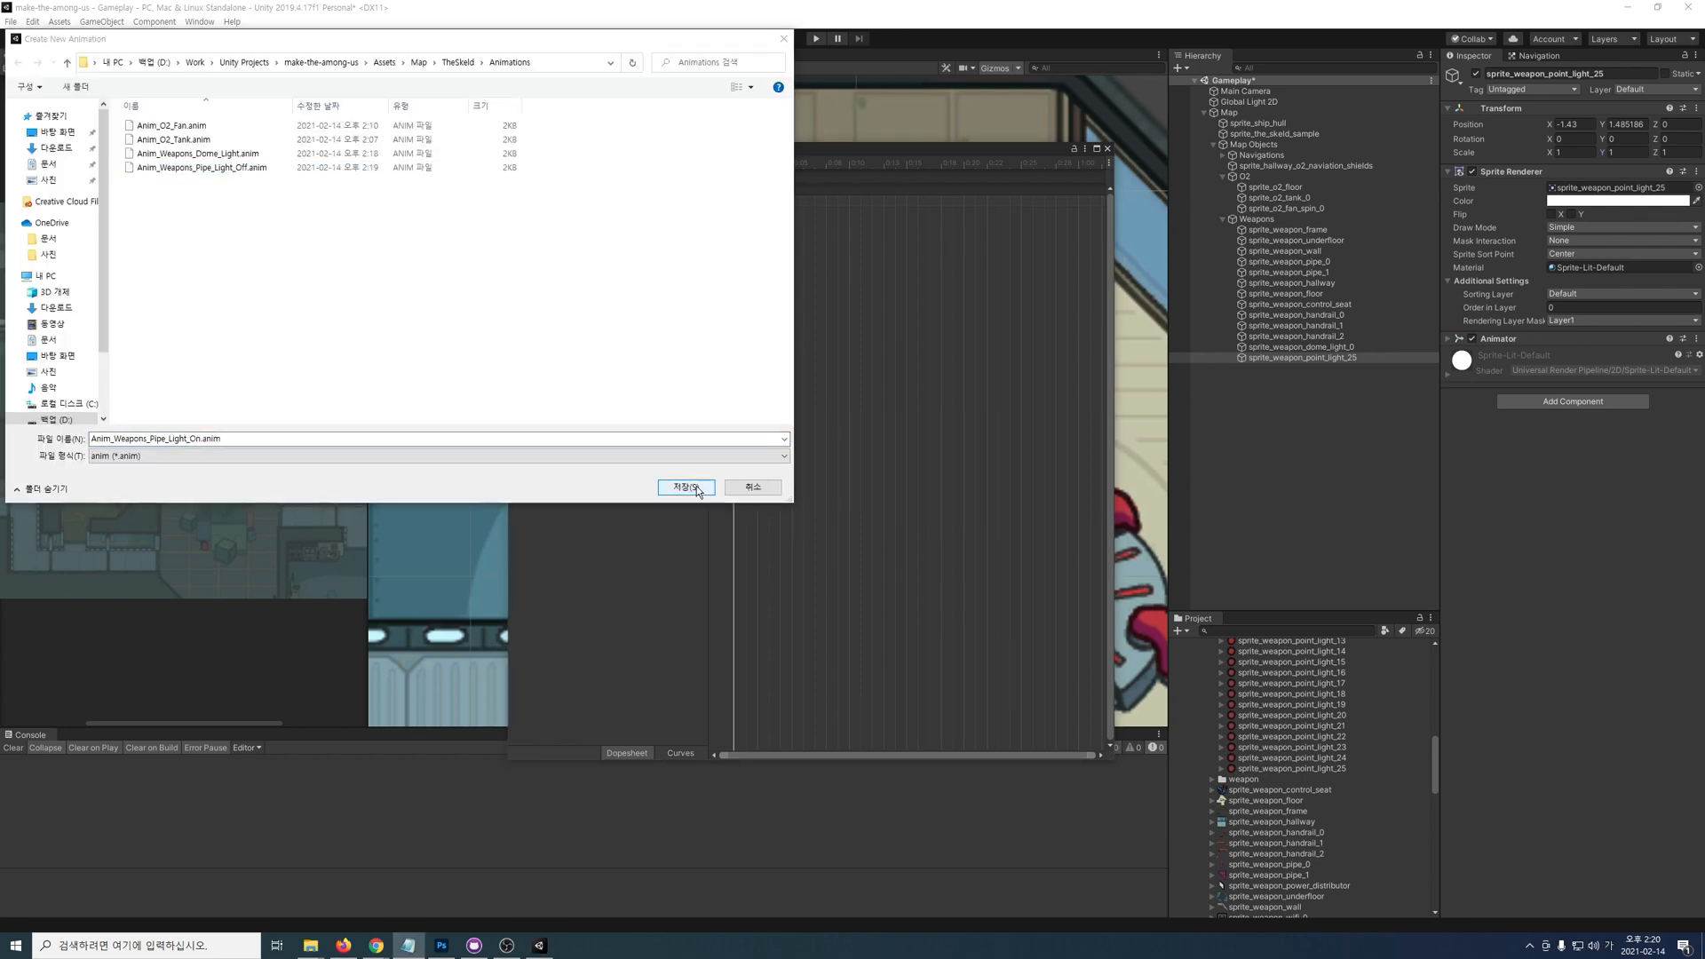
pyautogui.click(696, 488)
# Step: Fill the Pipe_Light_On clip with sprite_weapon_point_light_0 through 25, preview its playback and close the Animation window
pyautogui.scroll(5, 1279, 700)
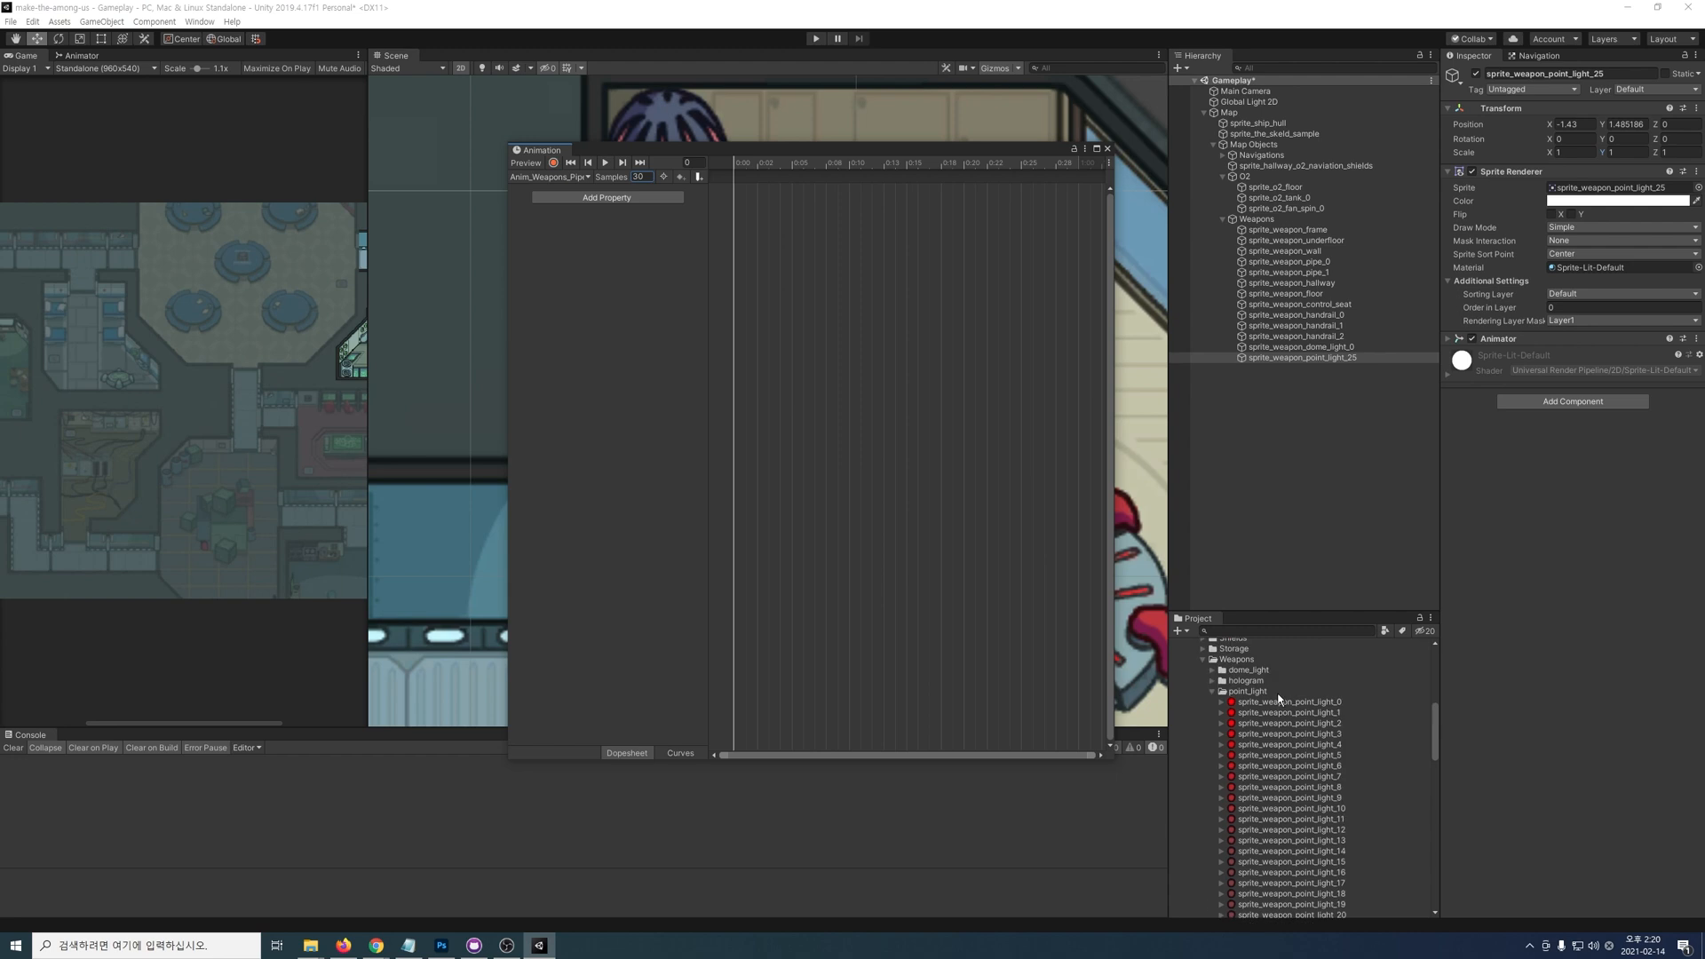
pyautogui.click(1279, 701)
pyautogui.scroll(-5, 1288, 711)
pyautogui.keyDown('shift'); pyautogui.click(1317, 770); pyautogui.keyUp('shift')
pyautogui.scroll(4, 1318, 770)
pyautogui.moveTo(1317, 770); pyautogui.dragTo(737, 199)
pyautogui.moveTo(807, 153); pyautogui.dragTo(1259, 153)
pyautogui.click(1058, 158)
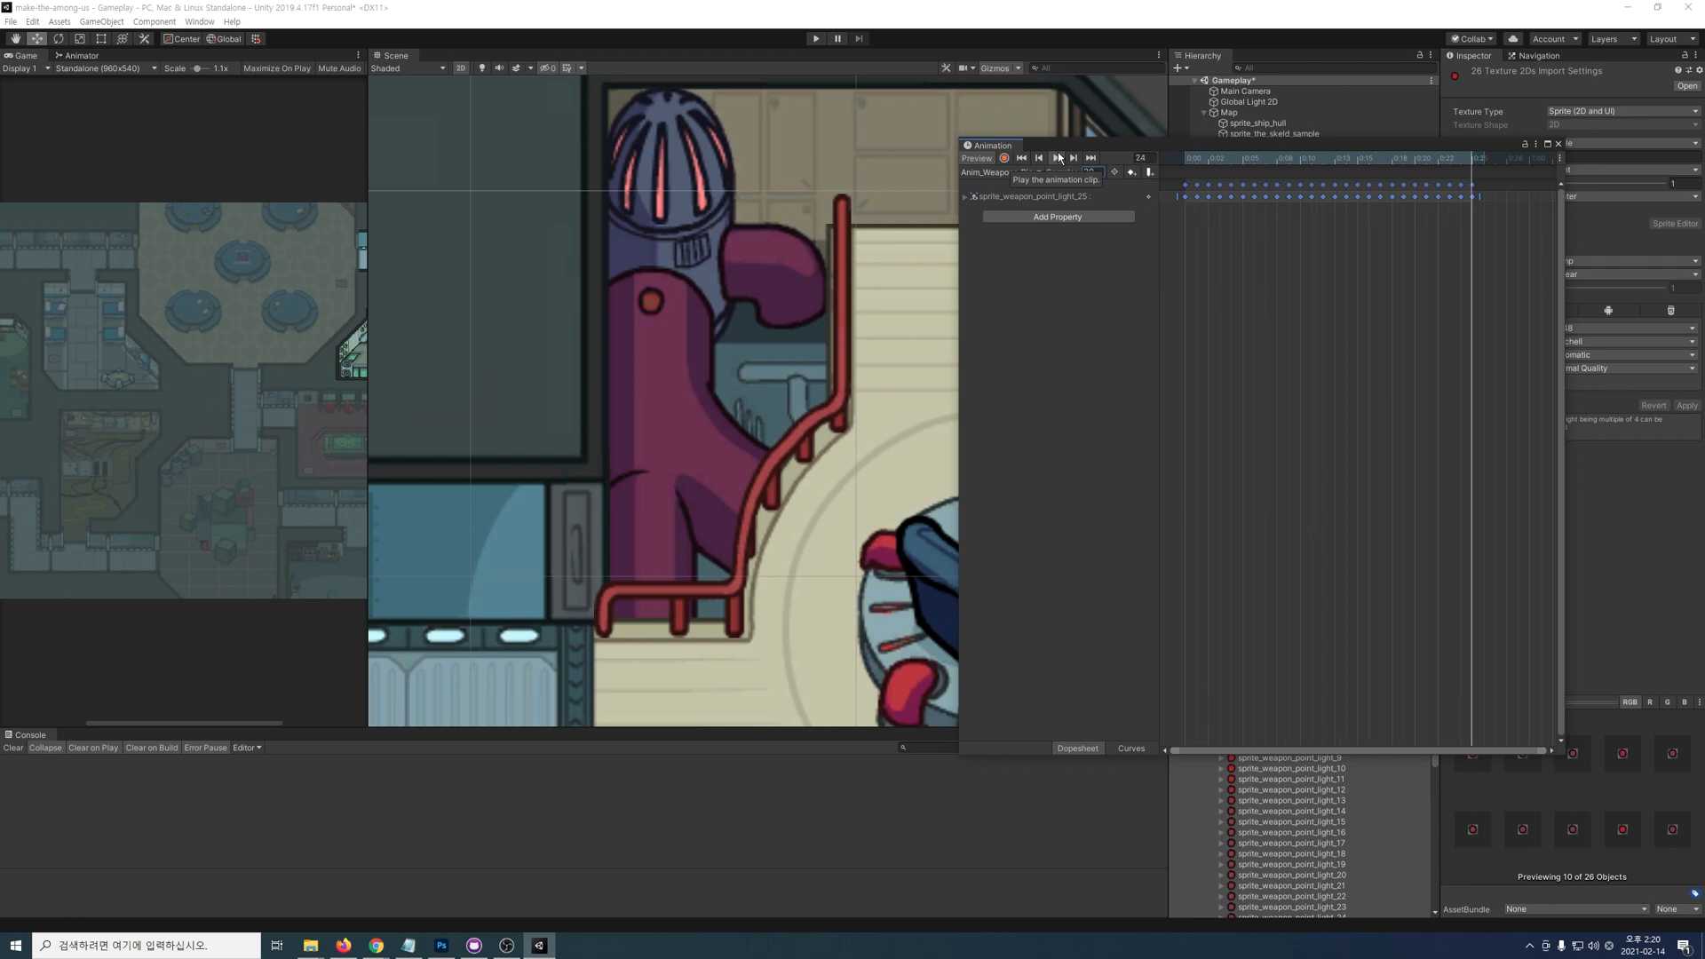
pyautogui.click(1557, 144)
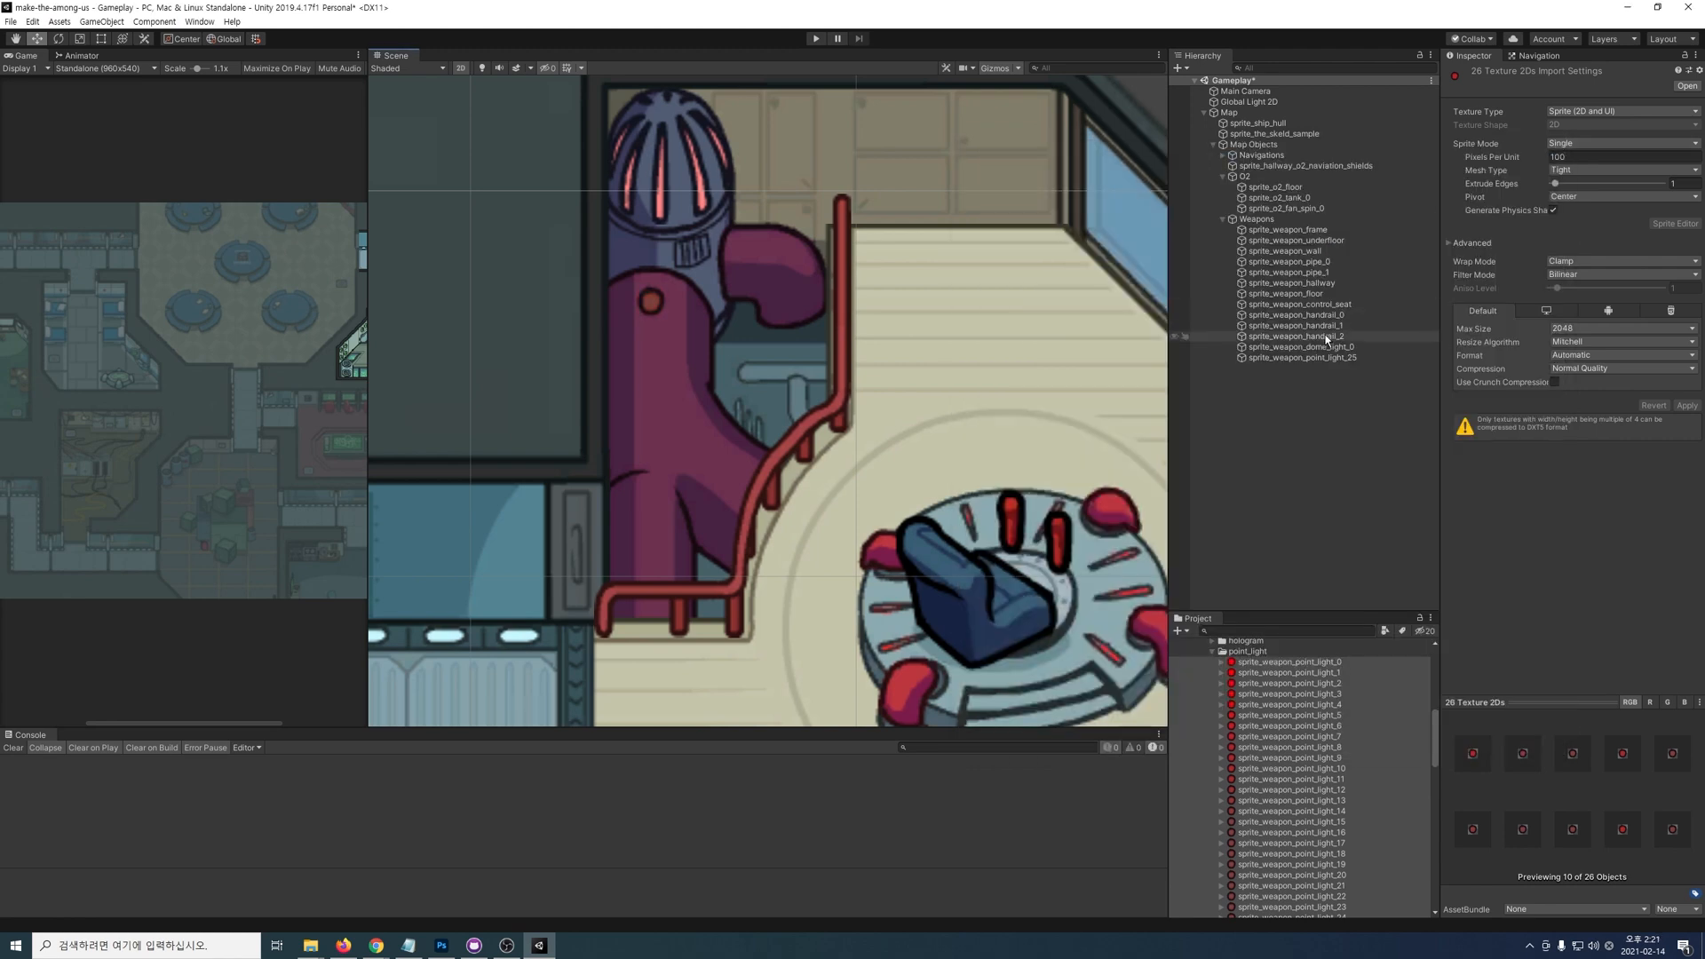
# Step: Open the point light's Animator graph in a widened view and line up the Off and On states beneath Entry
pyautogui.click(1318, 358)
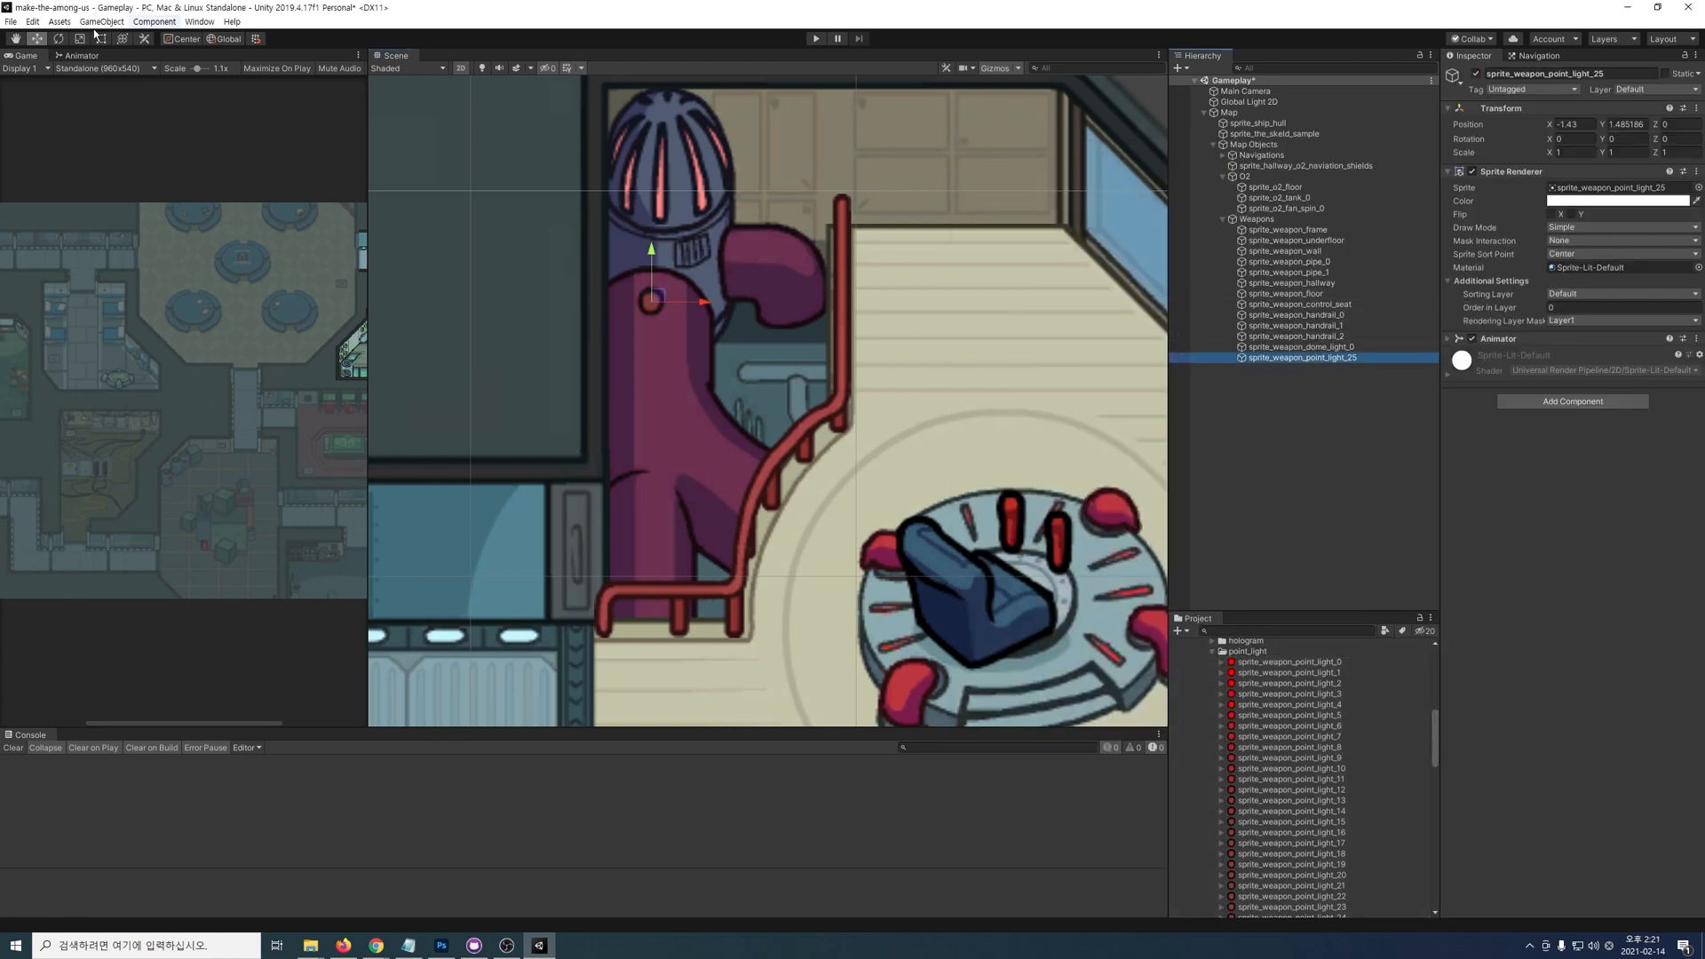
pyautogui.click(80, 55)
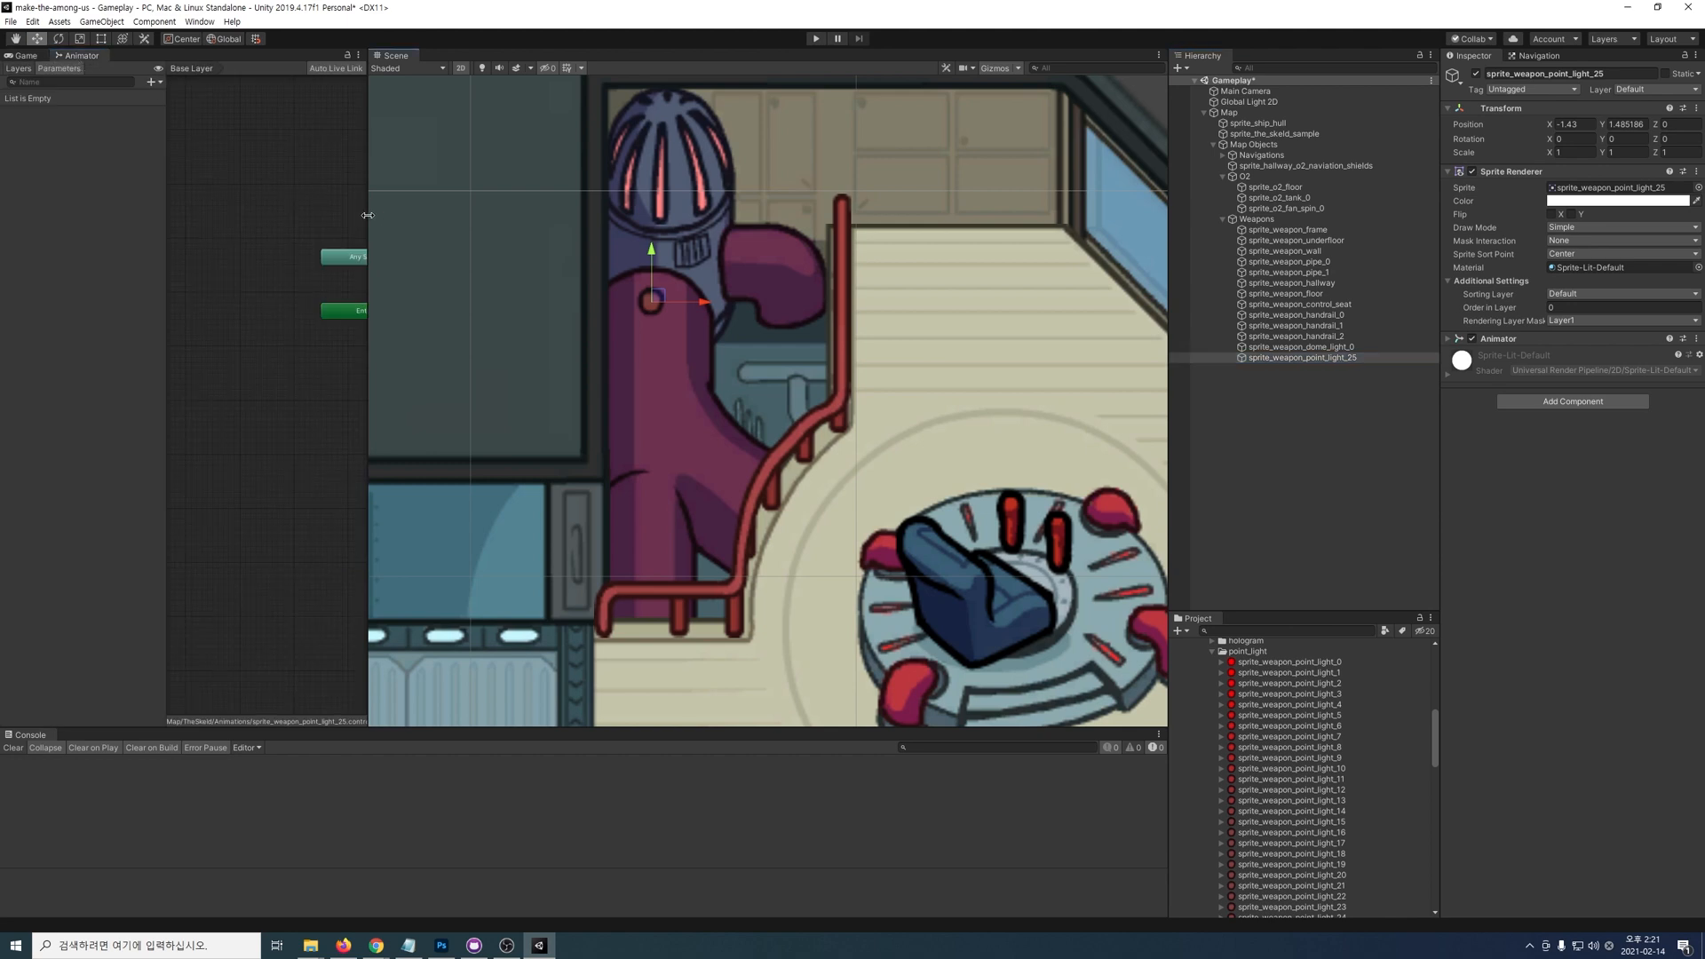
pyautogui.moveTo(368, 215); pyautogui.dragTo(833, 252)
pyautogui.scroll(3, 551, 293)
pyautogui.scroll(-2, 574, 278)
pyautogui.click(612, 244)
pyautogui.moveTo(632, 235); pyautogui.dragTo(497, 371)
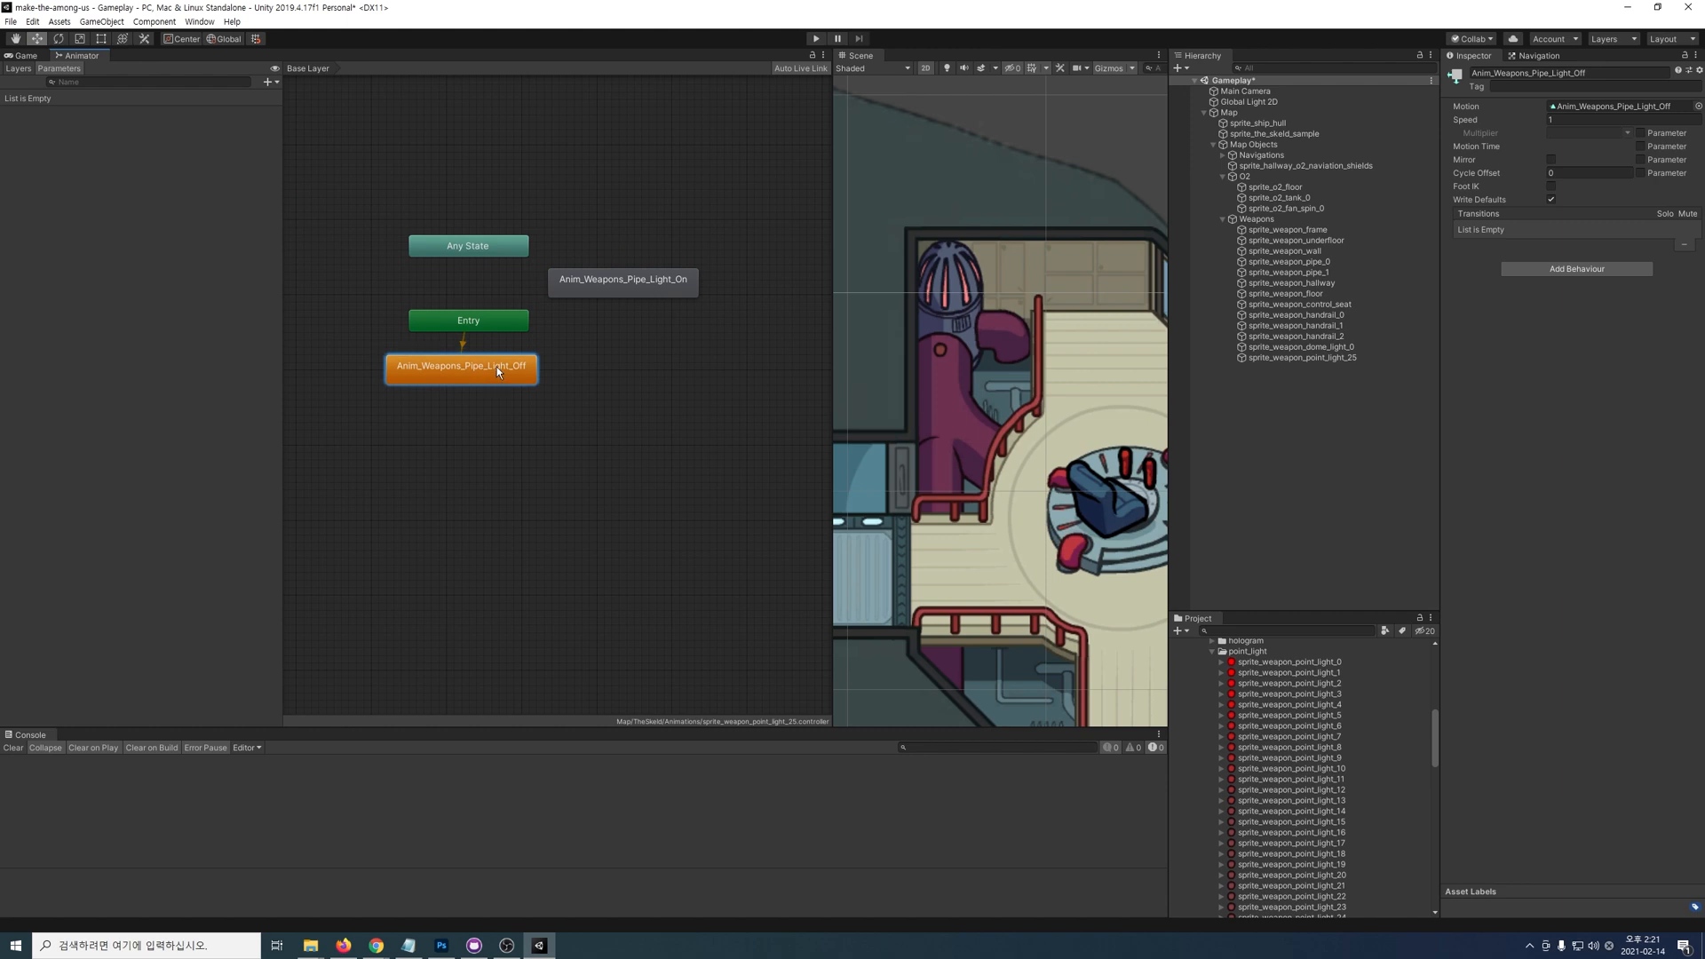
pyautogui.moveTo(585, 296); pyautogui.dragTo(428, 458)
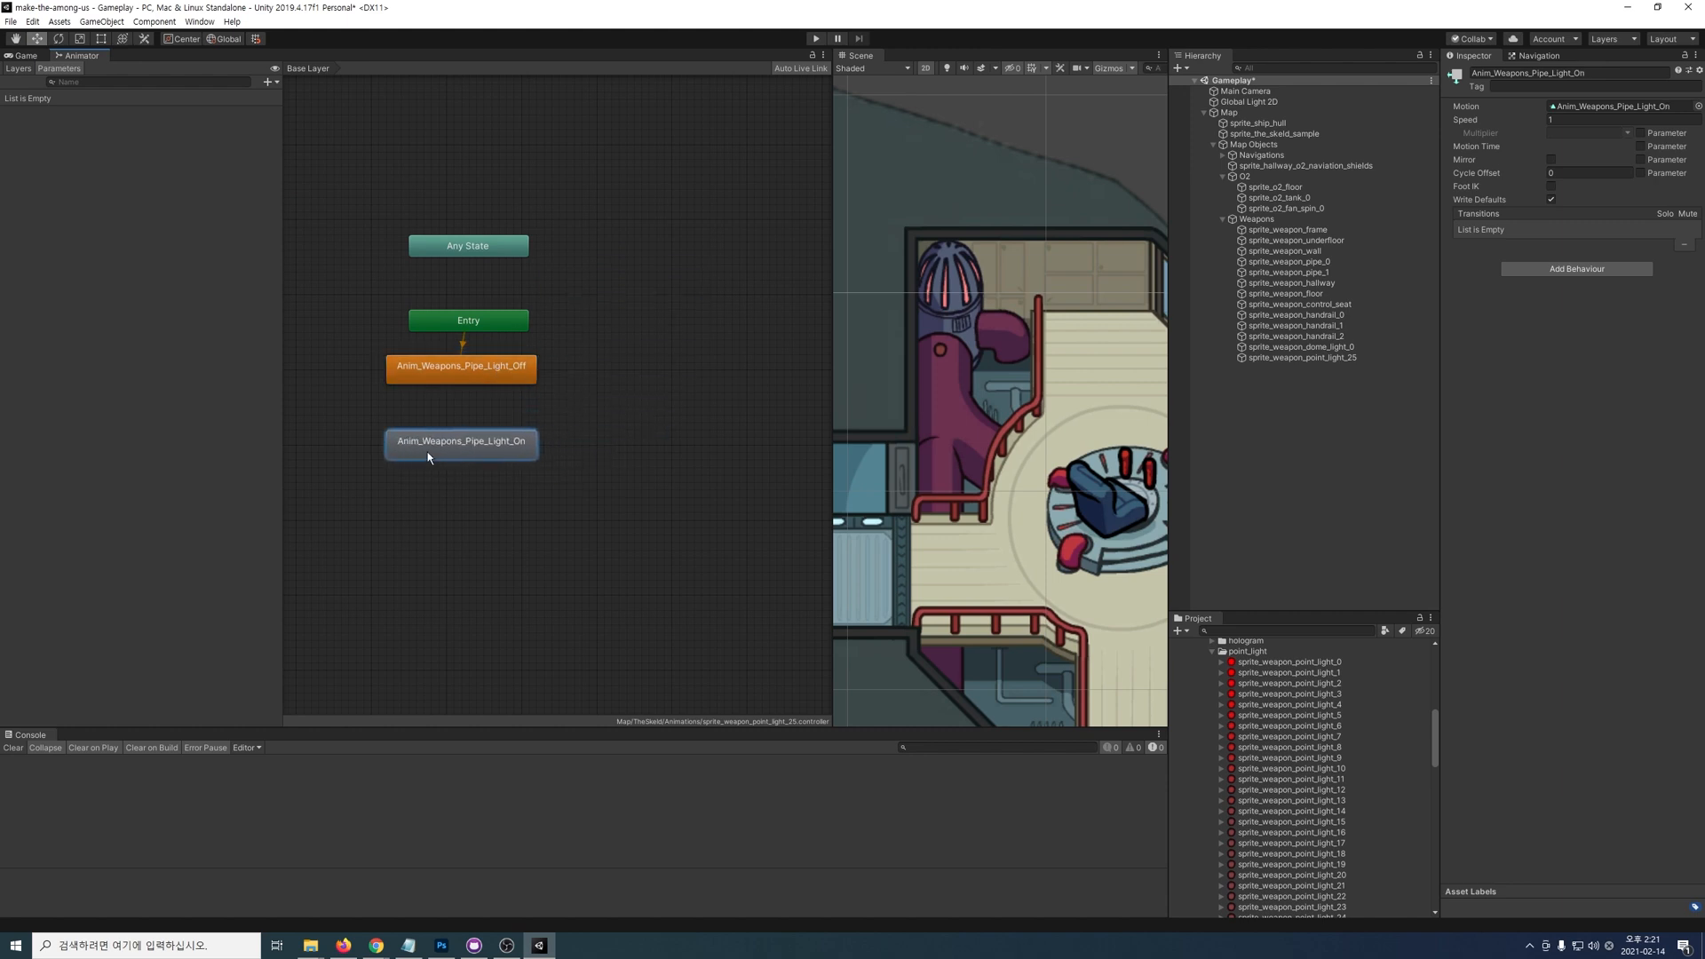
pyautogui.click(635, 426)
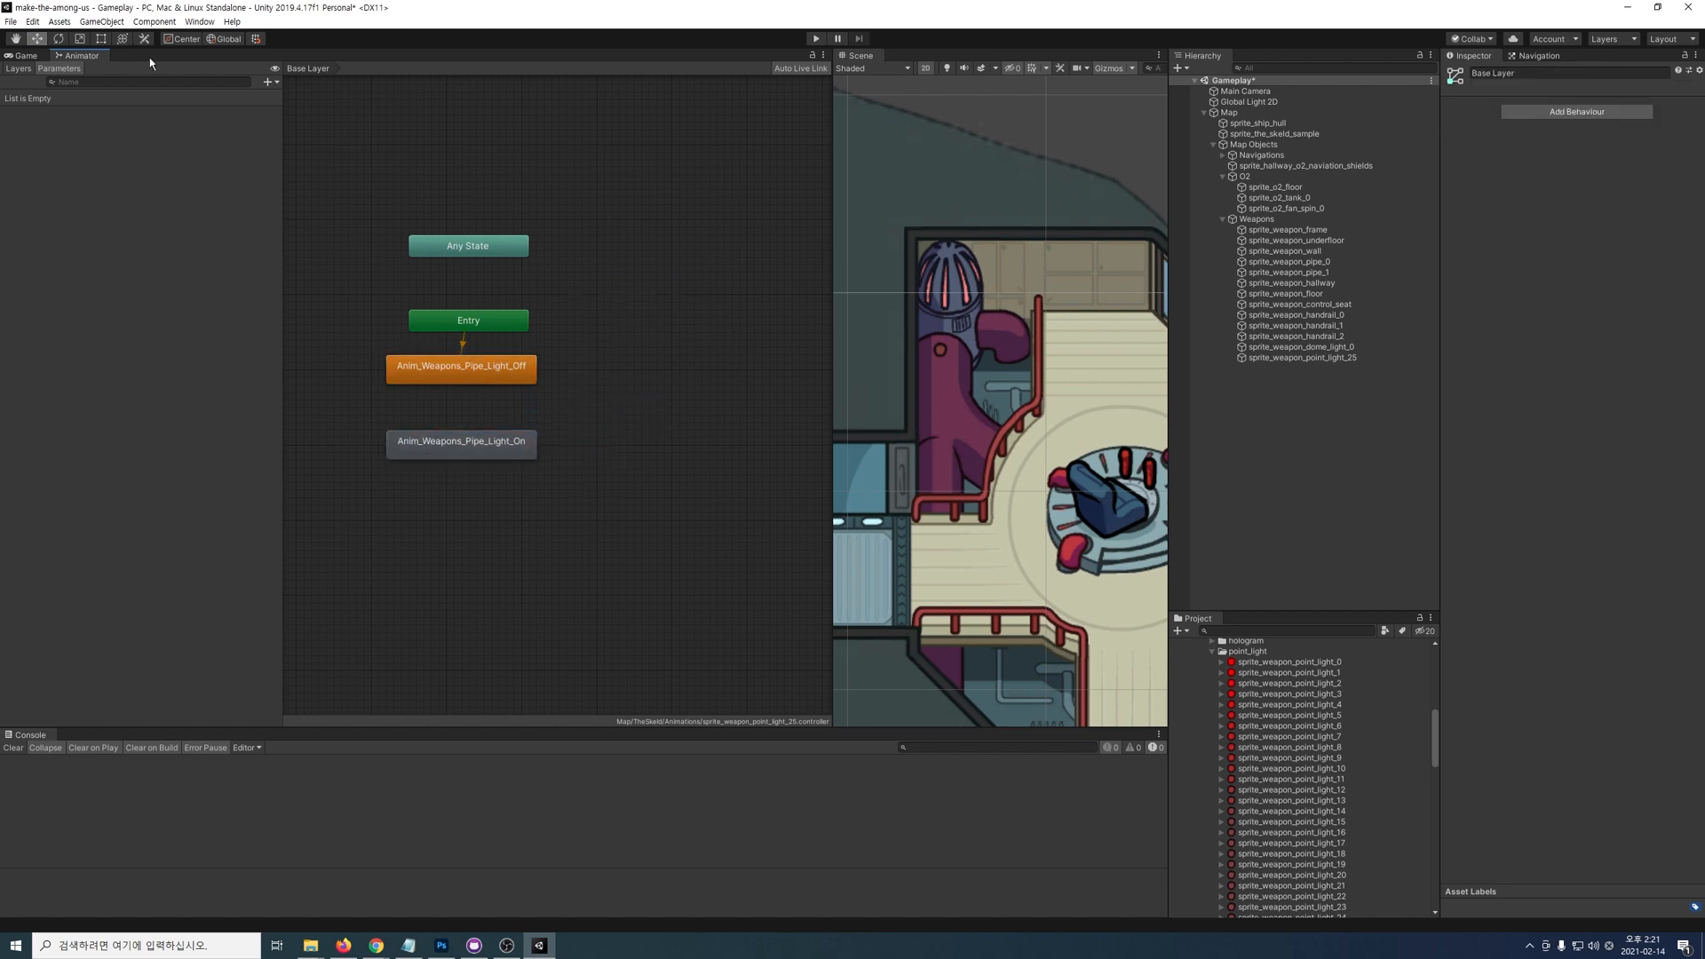
# Step: Add a Trigger parameter named on to the point light's Animator controller
pyautogui.click(276, 82)
pyautogui.click(343, 144)
pyautogui.press('Return')
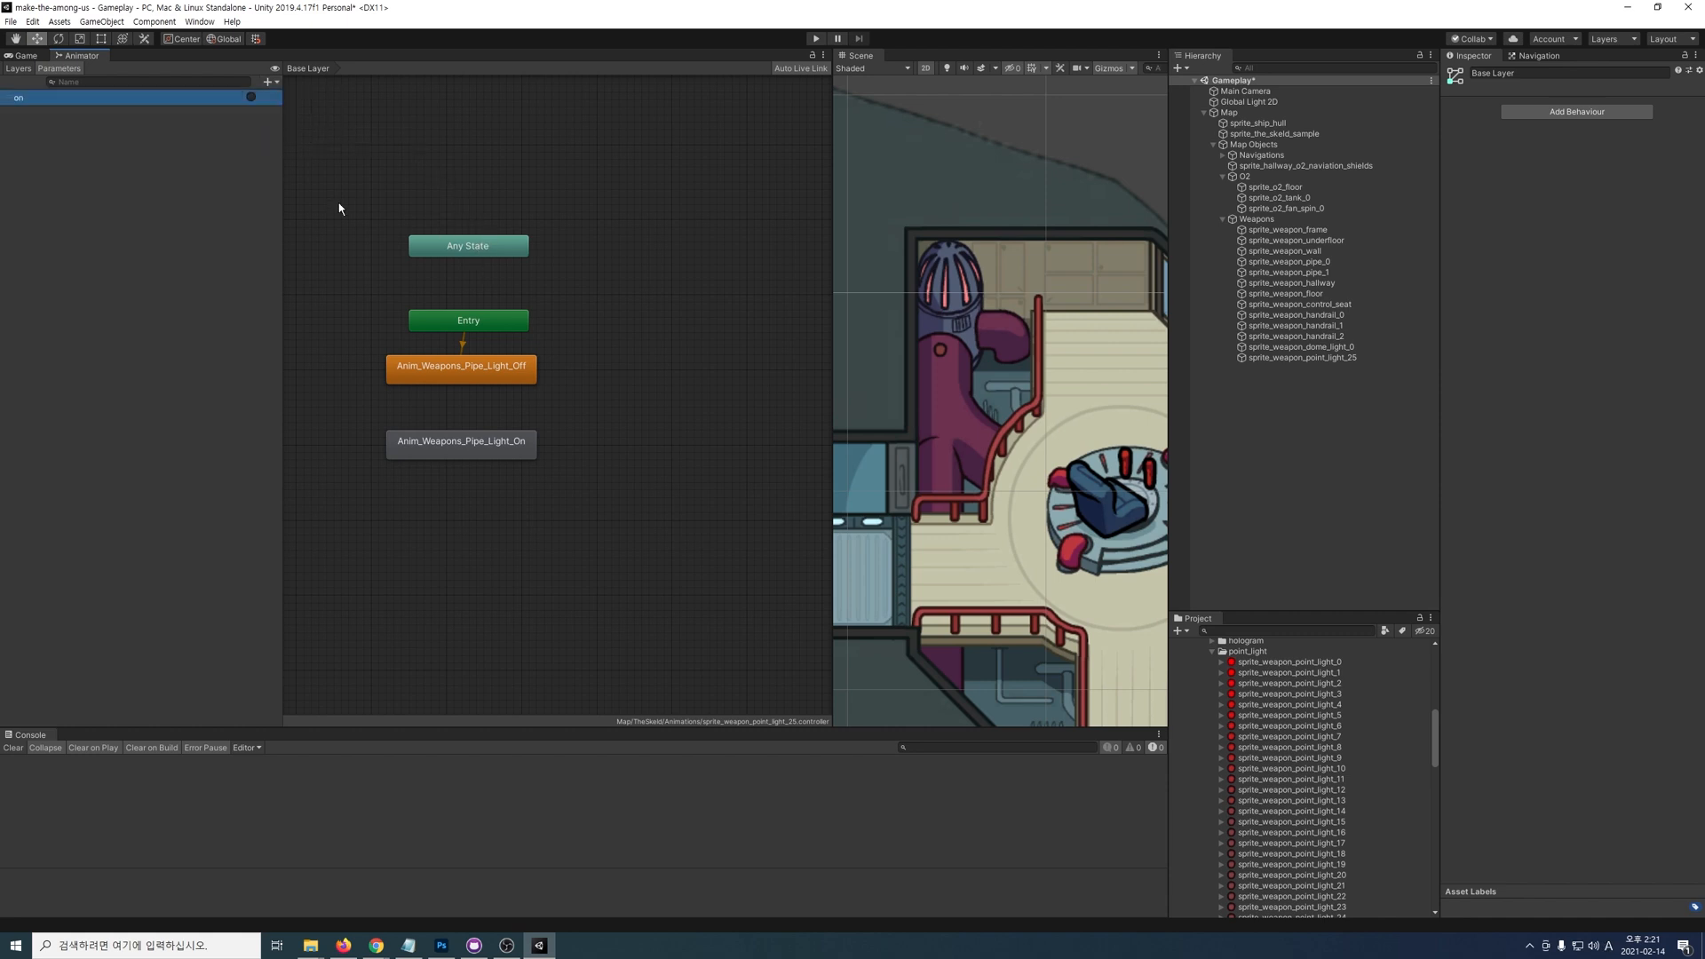
# Step: Make a transition from Pipe_Light_Off to Pipe_Light_On with condition on, Has Exit Time disabled and Transition Duration 0
pyautogui.rightClick(457, 362)
pyautogui.click(479, 371)
pyautogui.click(442, 440)
pyautogui.click(1667, 365)
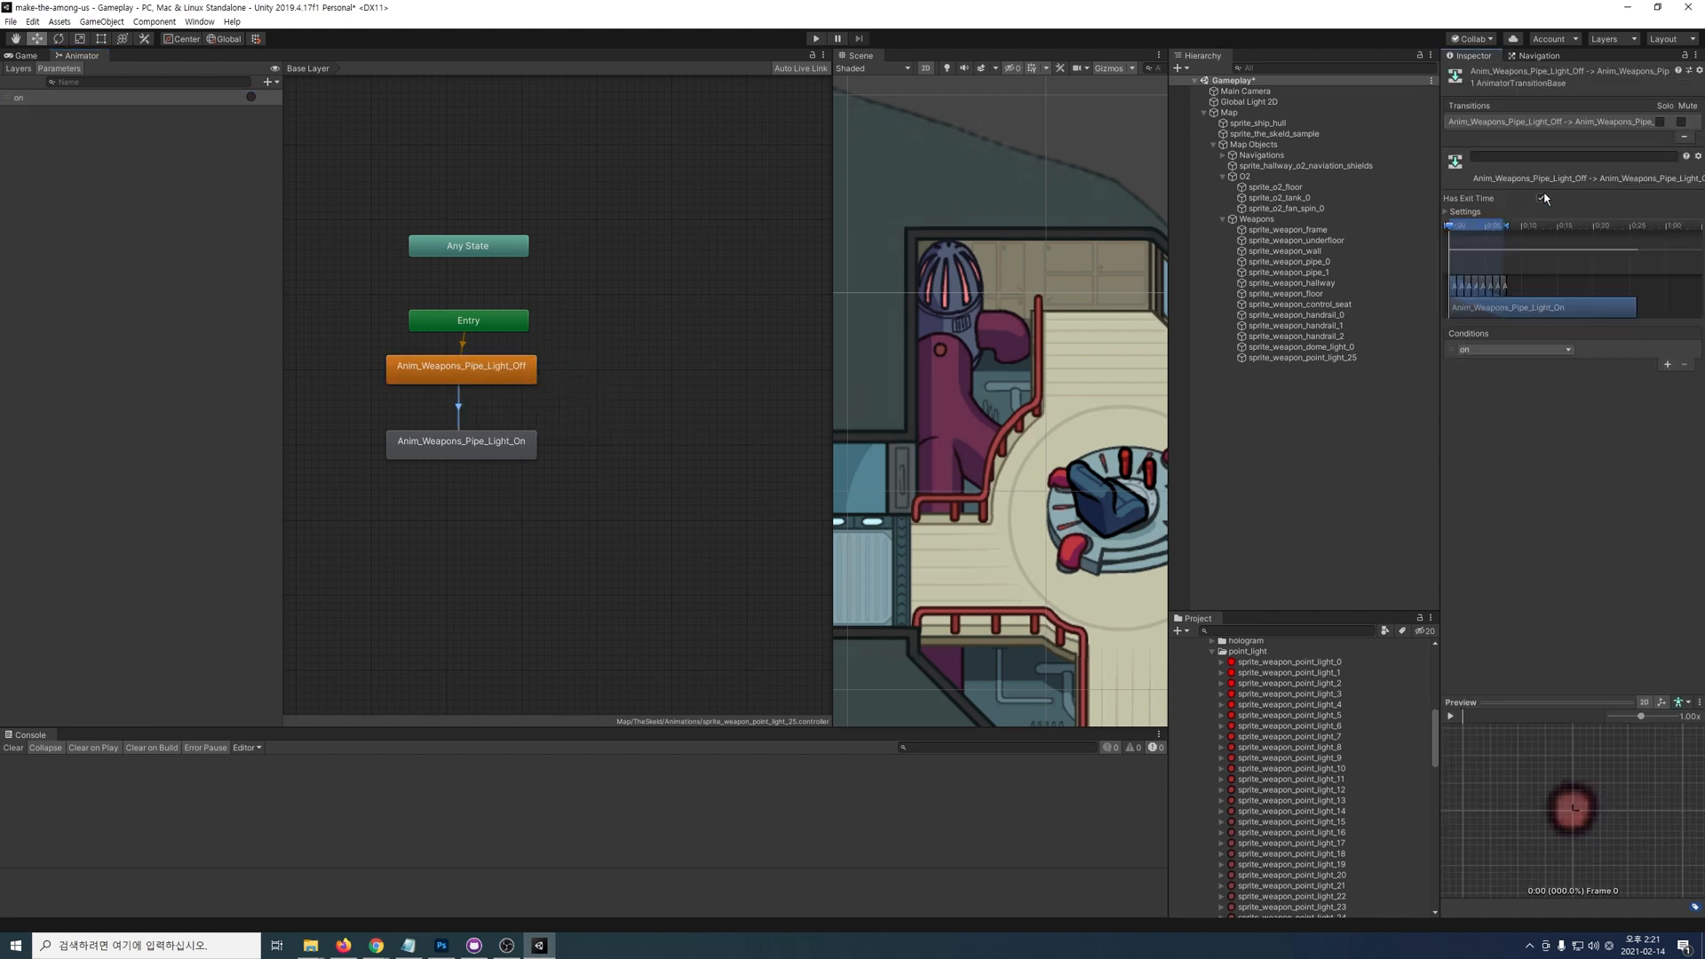
pyautogui.click(1488, 213)
pyautogui.click(1588, 251)
pyautogui.write('0')
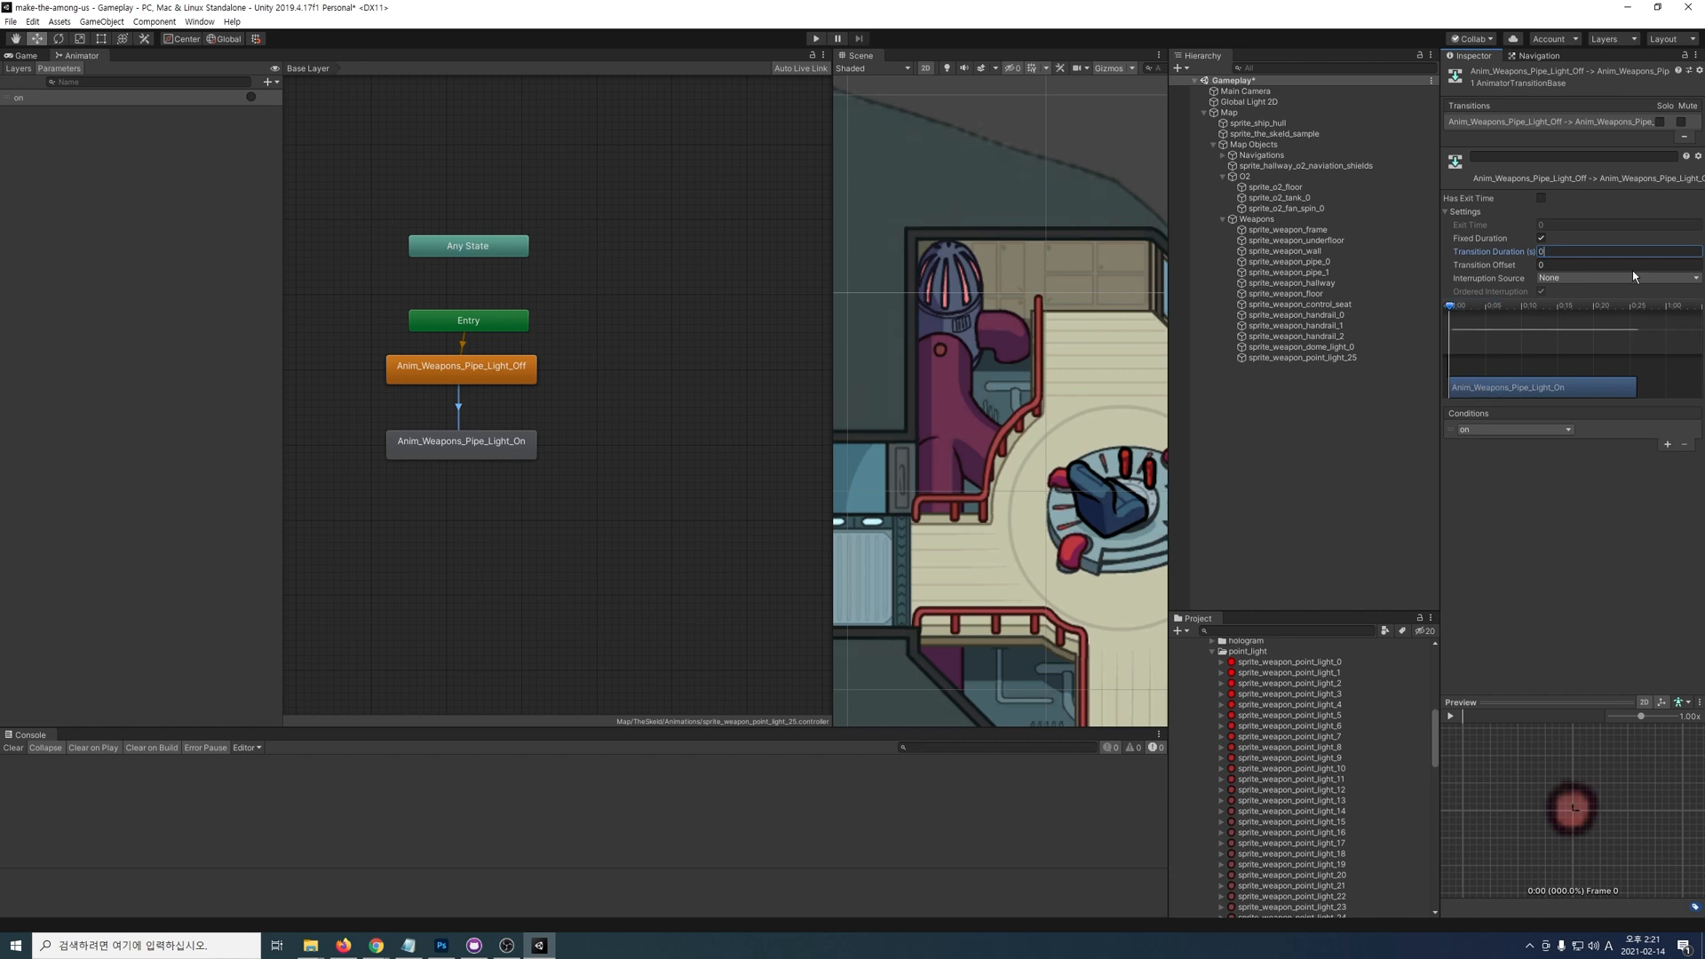
# Step: Make a transition from Pipe_Light_On back to Pipe_Light_Off with Exit Time 1 and Transition Duration 0
pyautogui.rightClick(499, 444)
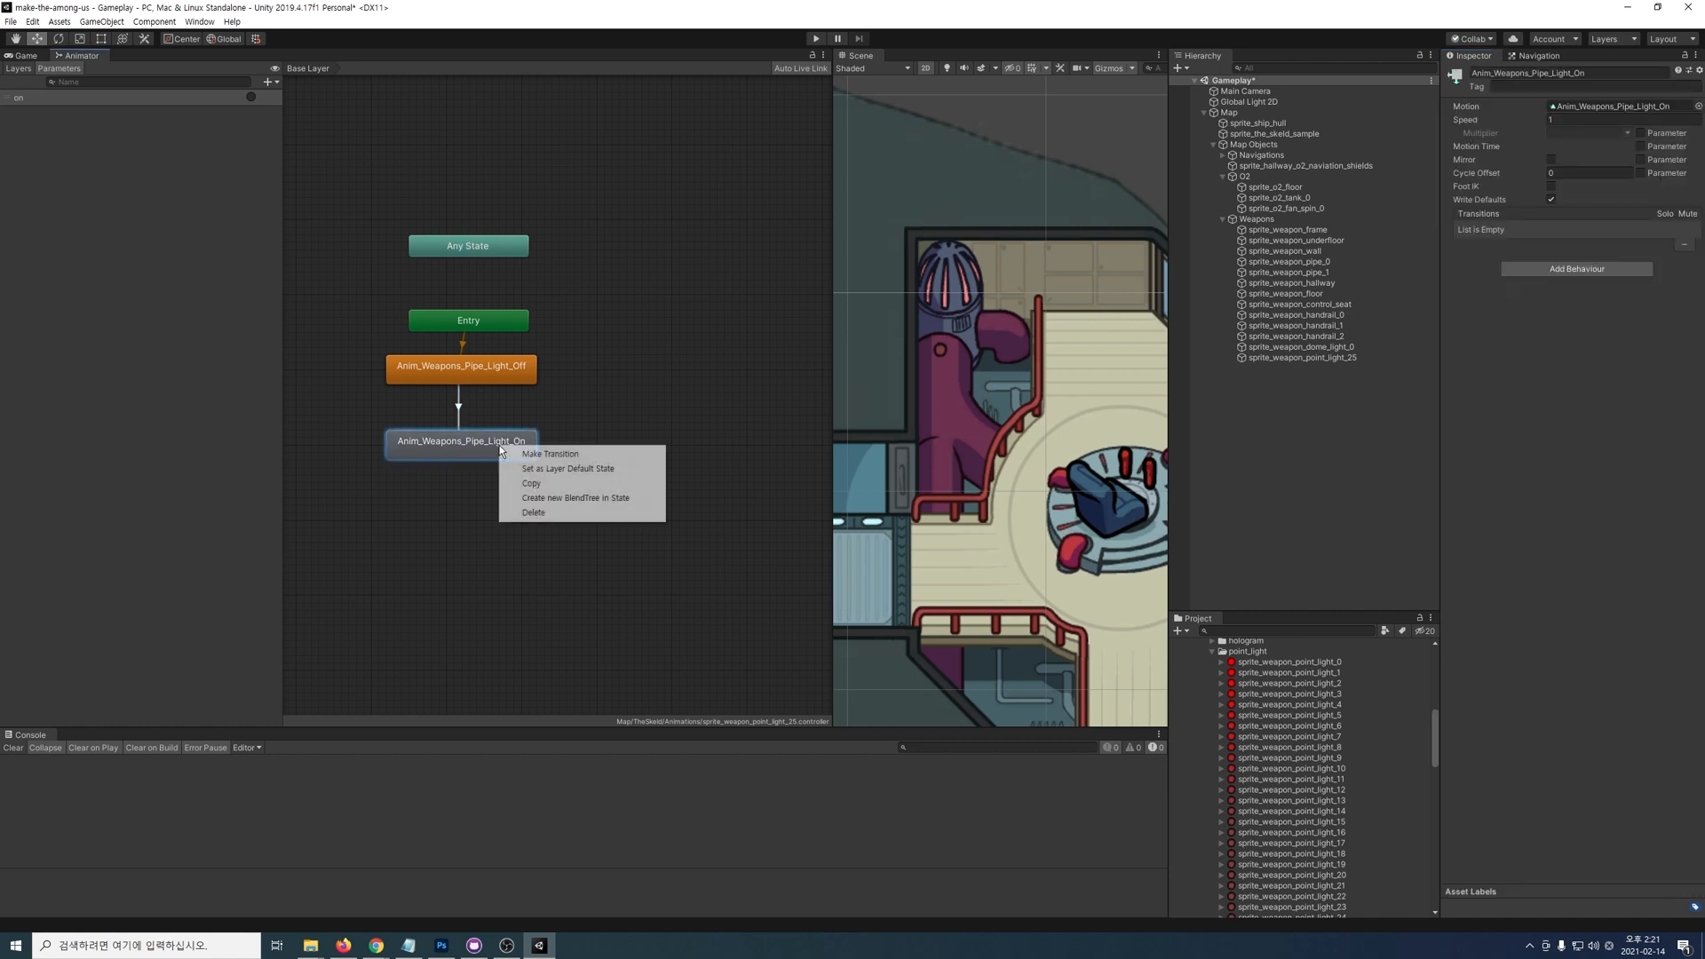
pyautogui.click(537, 455)
pyautogui.click(535, 361)
pyautogui.click(465, 410)
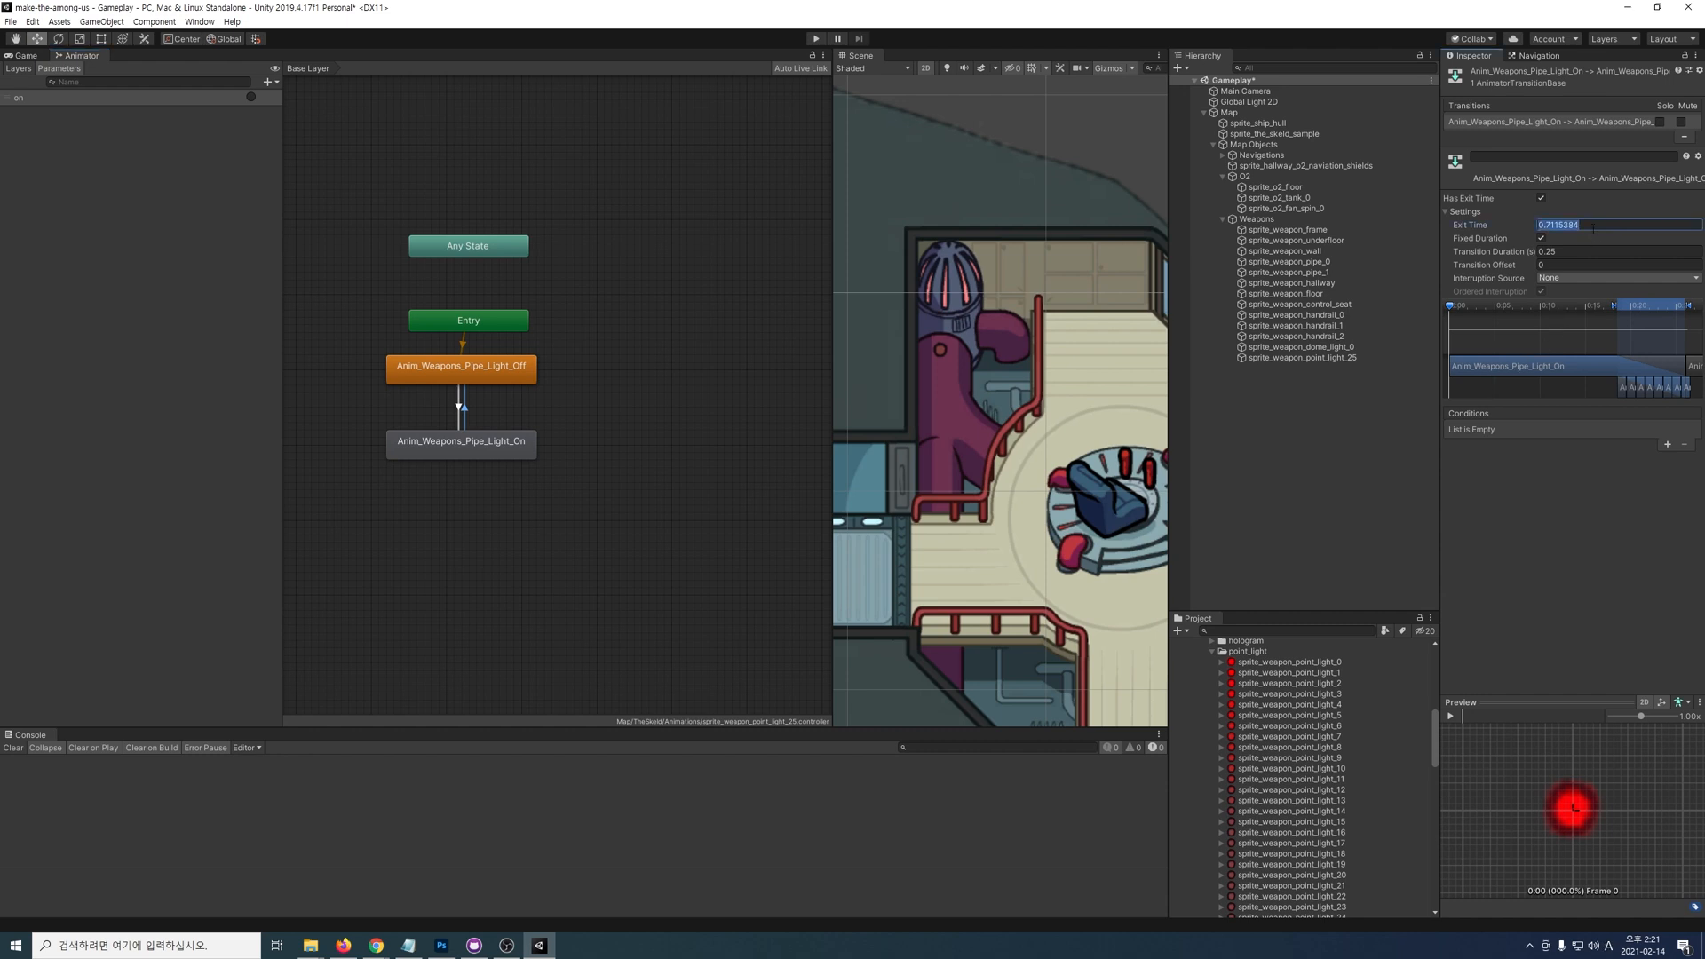
pyautogui.write('1')
pyautogui.click(1560, 252)
pyautogui.write('0')
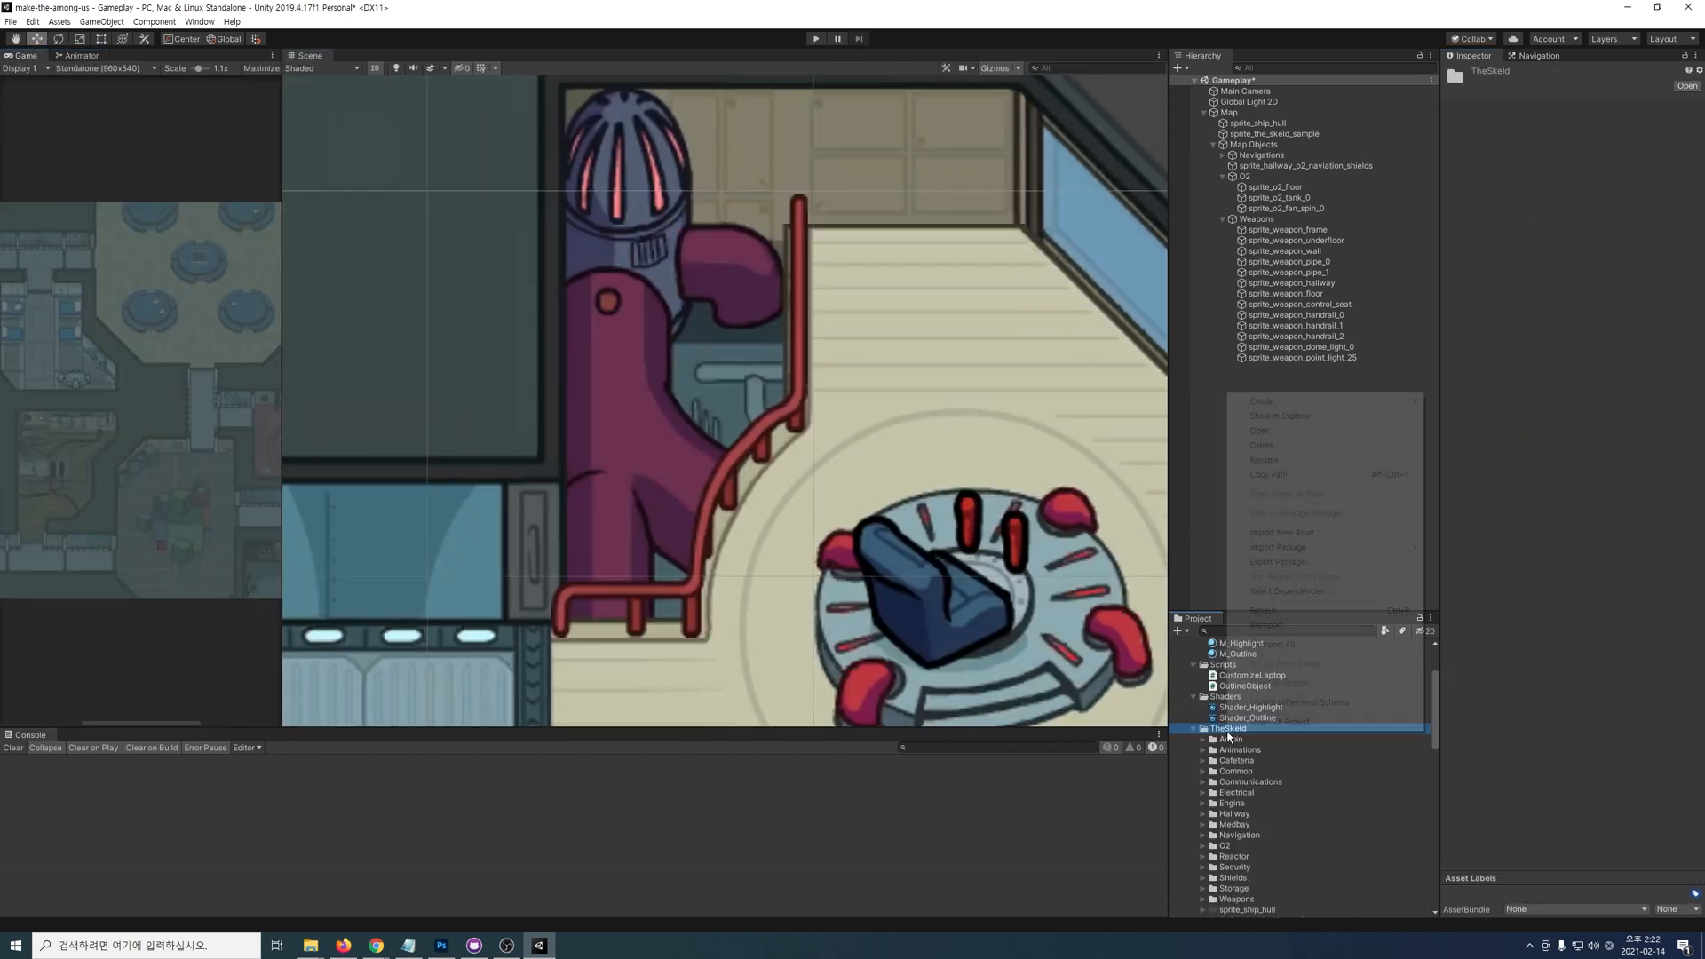
# Step: Create a folder named Scripts inside the TheSkeld folder
pyautogui.rightClick(1228, 728)
pyautogui.moveTo(1399, 403)
pyautogui.click(1516, 346)
pyautogui.write('Scripts')
pyautogui.press('Return')
# Step: Create a C# script named WeaponPipeLight in TheSkeld's Scripts folder and open it in Visual Studio
pyautogui.rightClick(1239, 867)
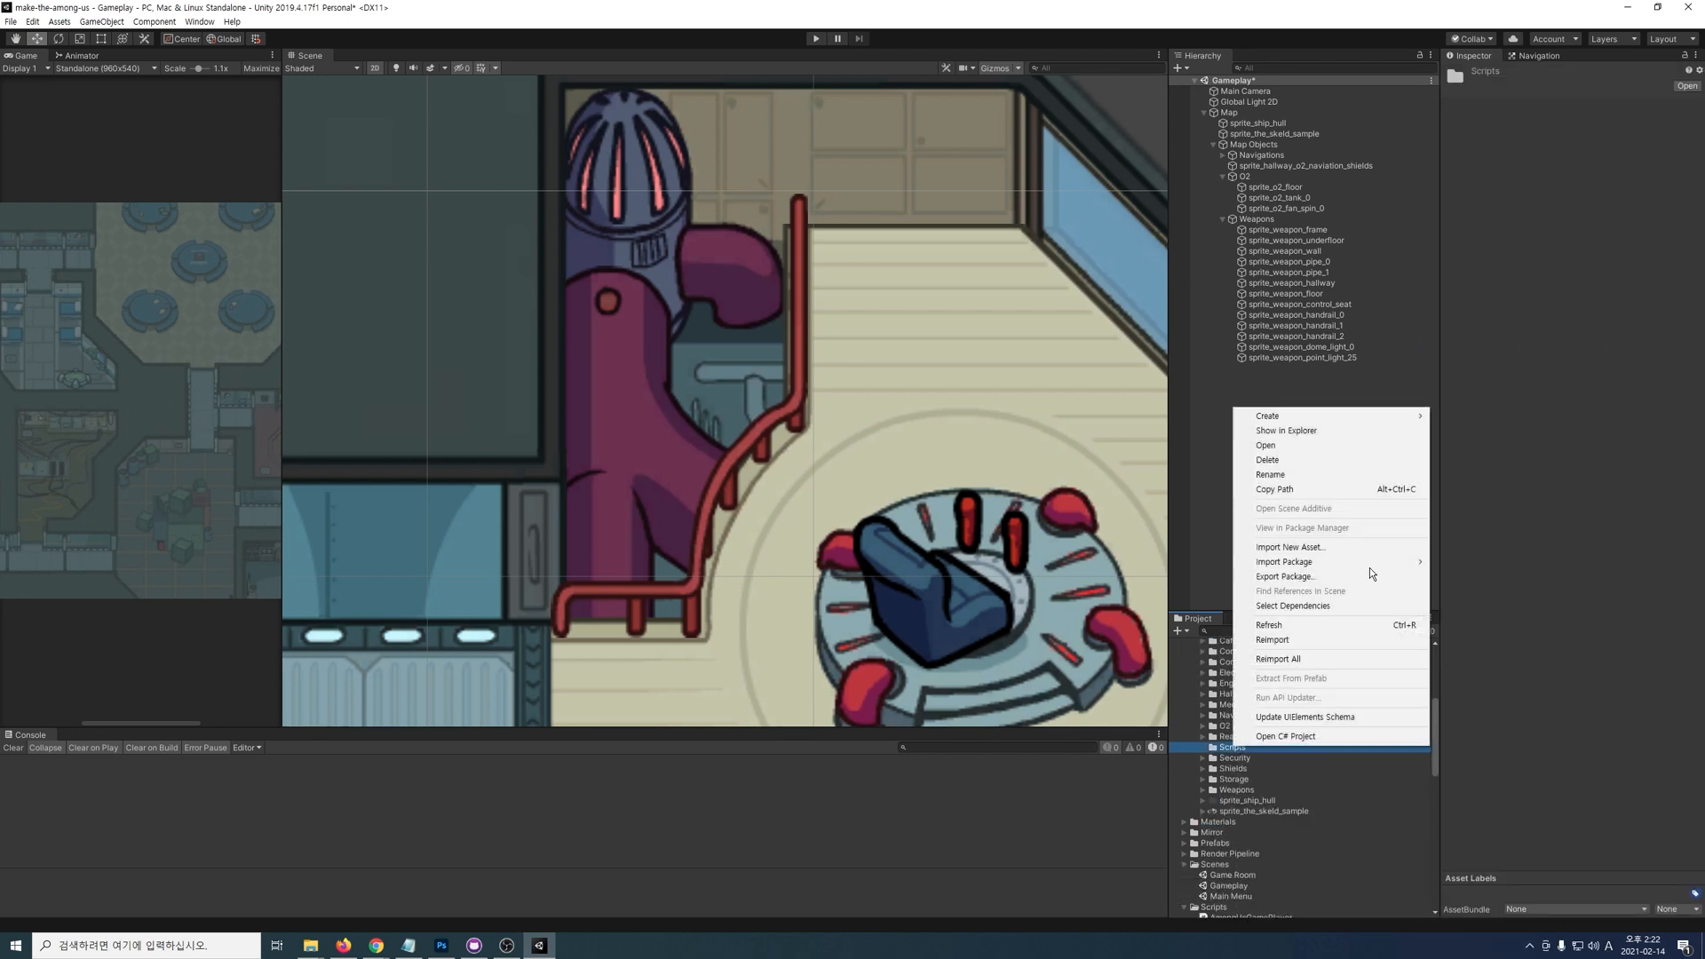
pyautogui.moveTo(1332, 413)
pyautogui.click(1507, 367)
pyautogui.write('WeaponPipeLight')
pyautogui.press('Return')
pyautogui.doubleClick(1270, 759)
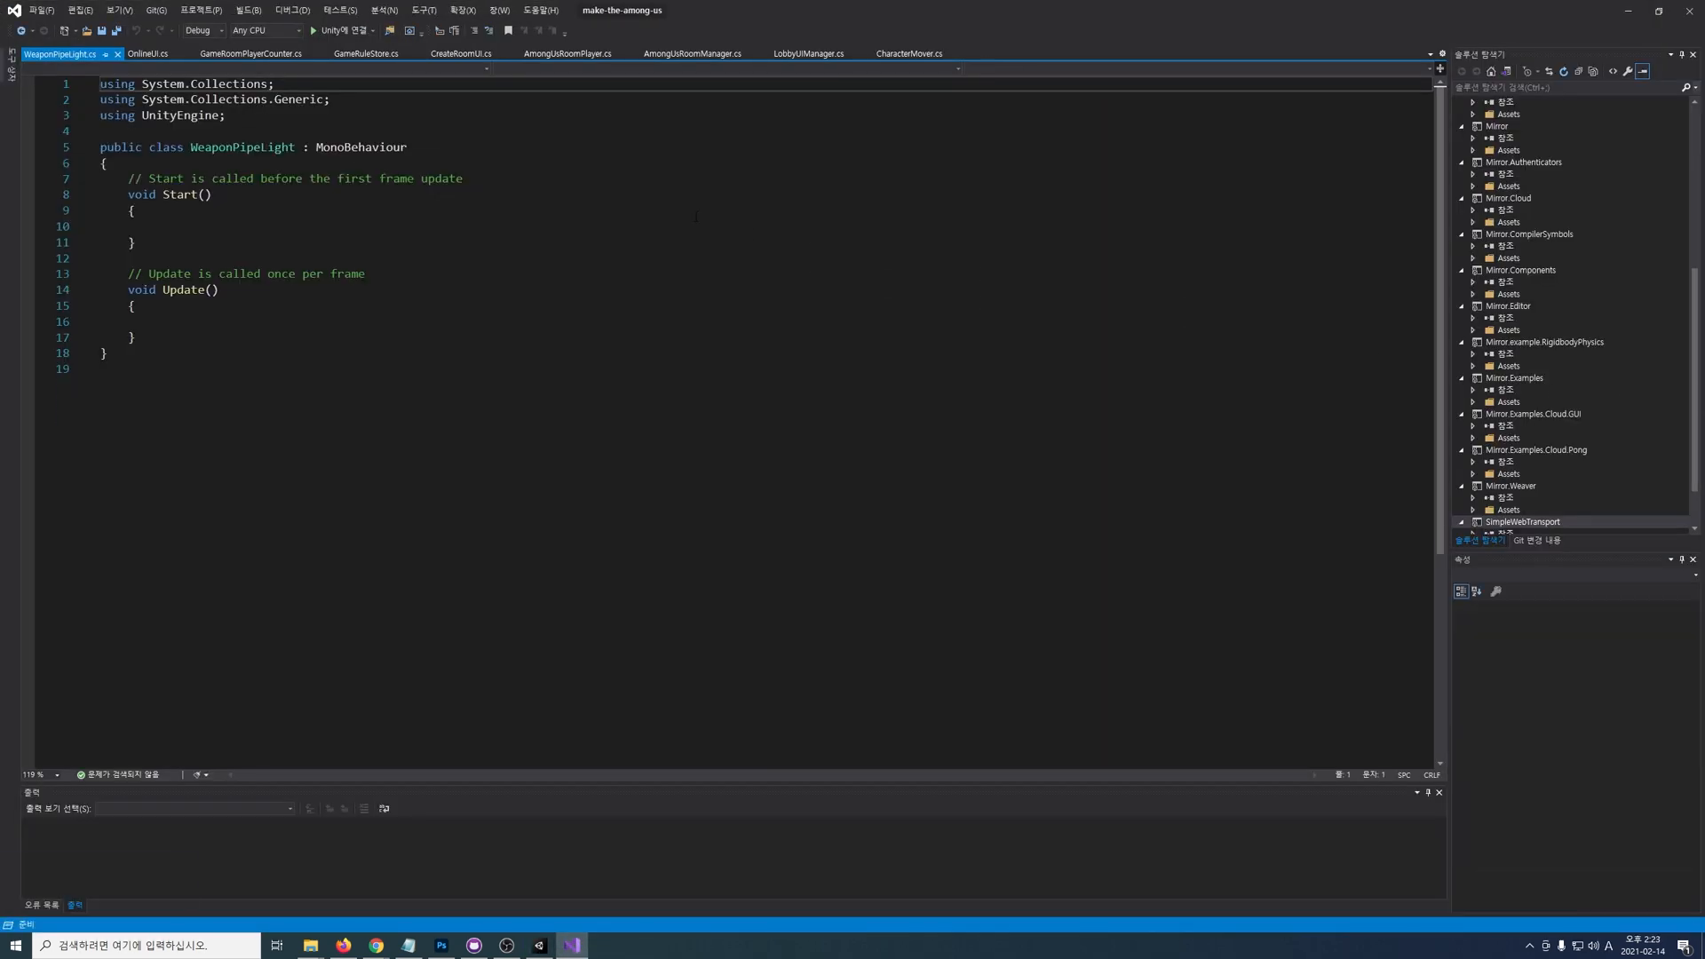
# Step: Declare a private Animator field named animator and a private WaitForSeconds field named wait, initialised to 0.15f, in the WeaponPipeLight class
pyautogui.click(571, 175)
pyautogui.press('Return')
pyautogui.write('private ')
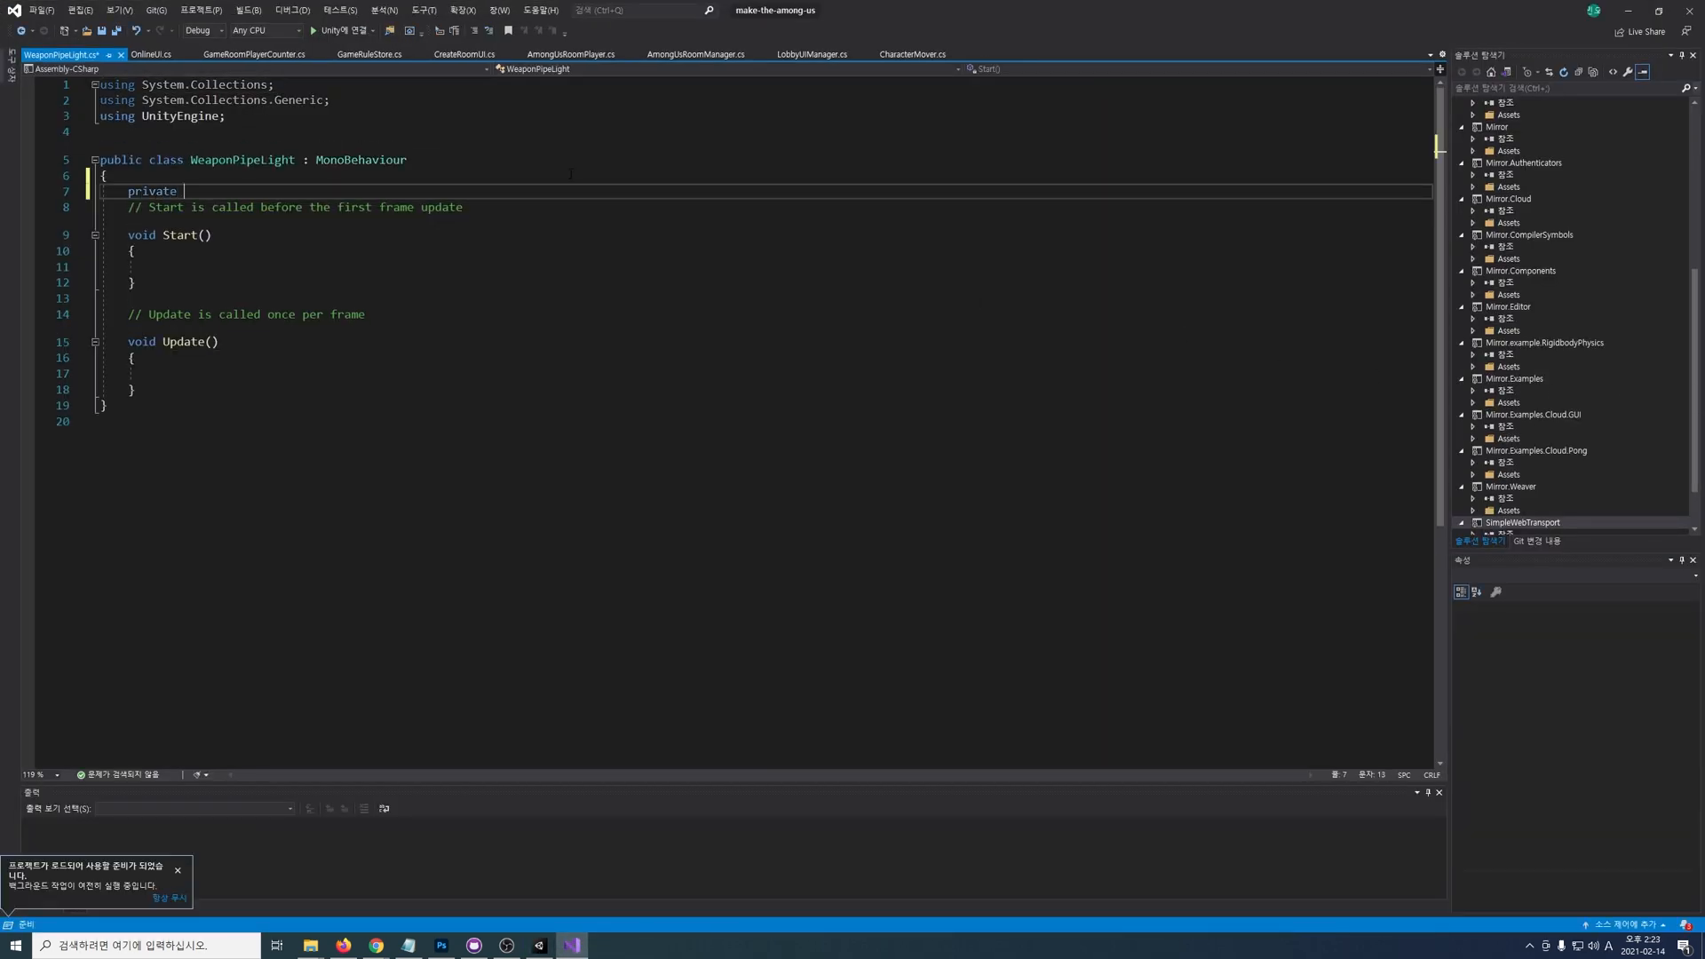
pyautogui.write('Animator animator;')
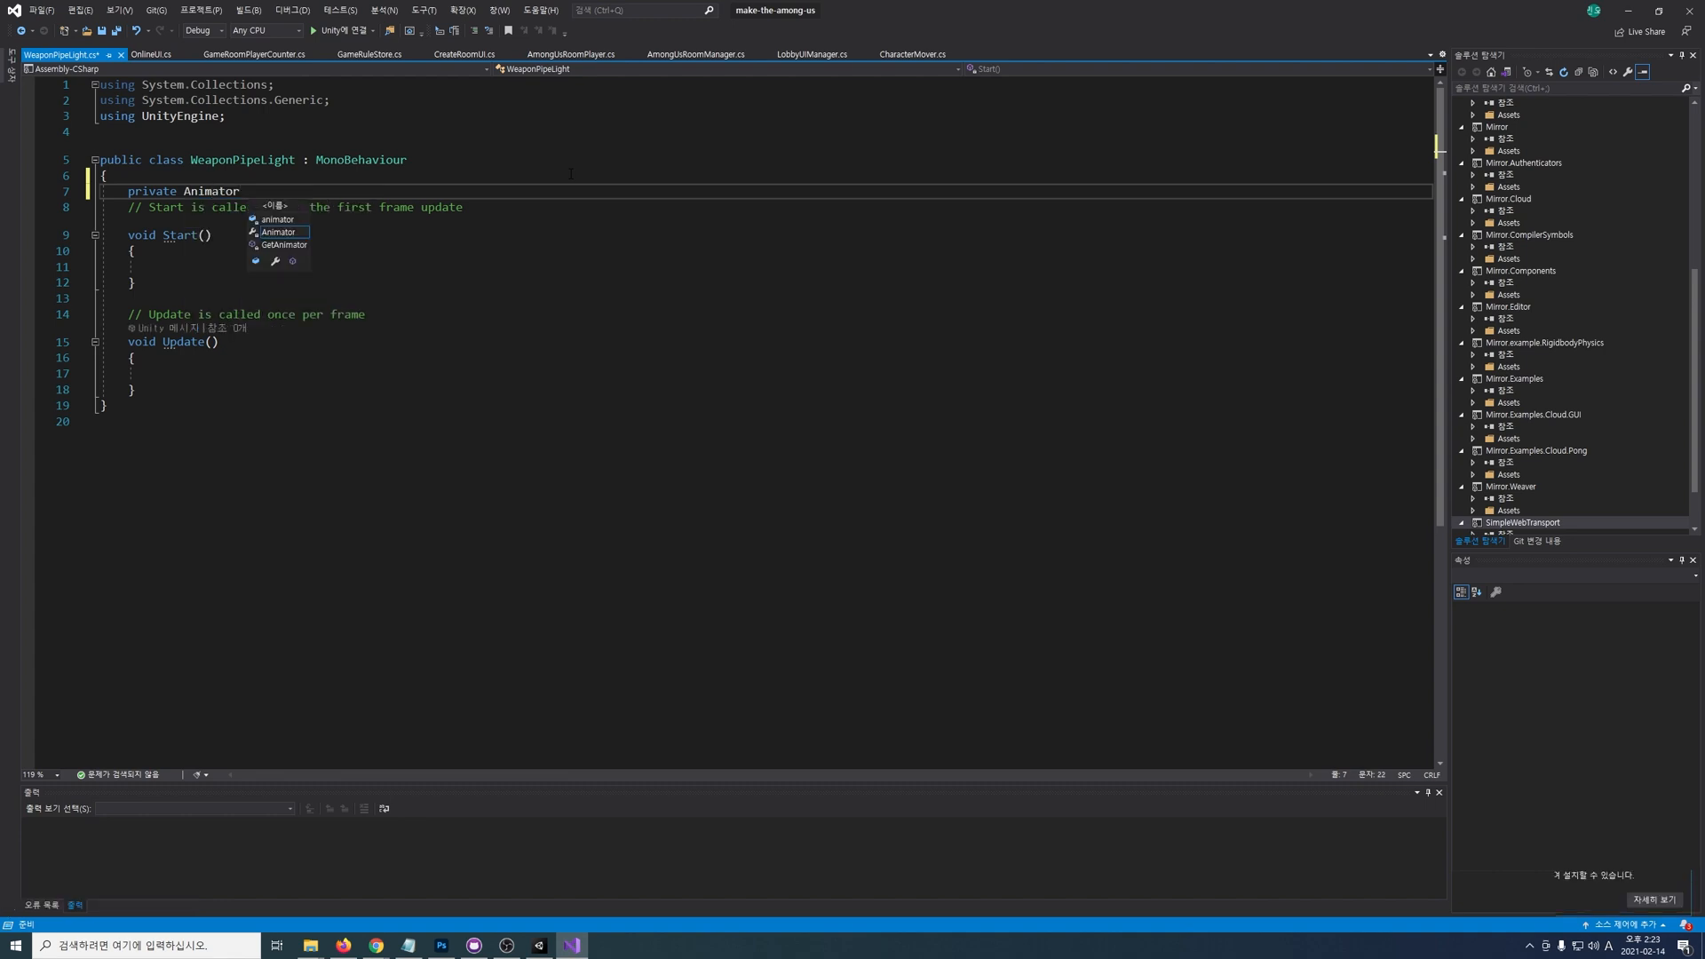
pyautogui.press('Return')
pyautogui.press('Return')
pyautogui.write('private WaitForSeconds wait = new WaitForSeconds(0.')
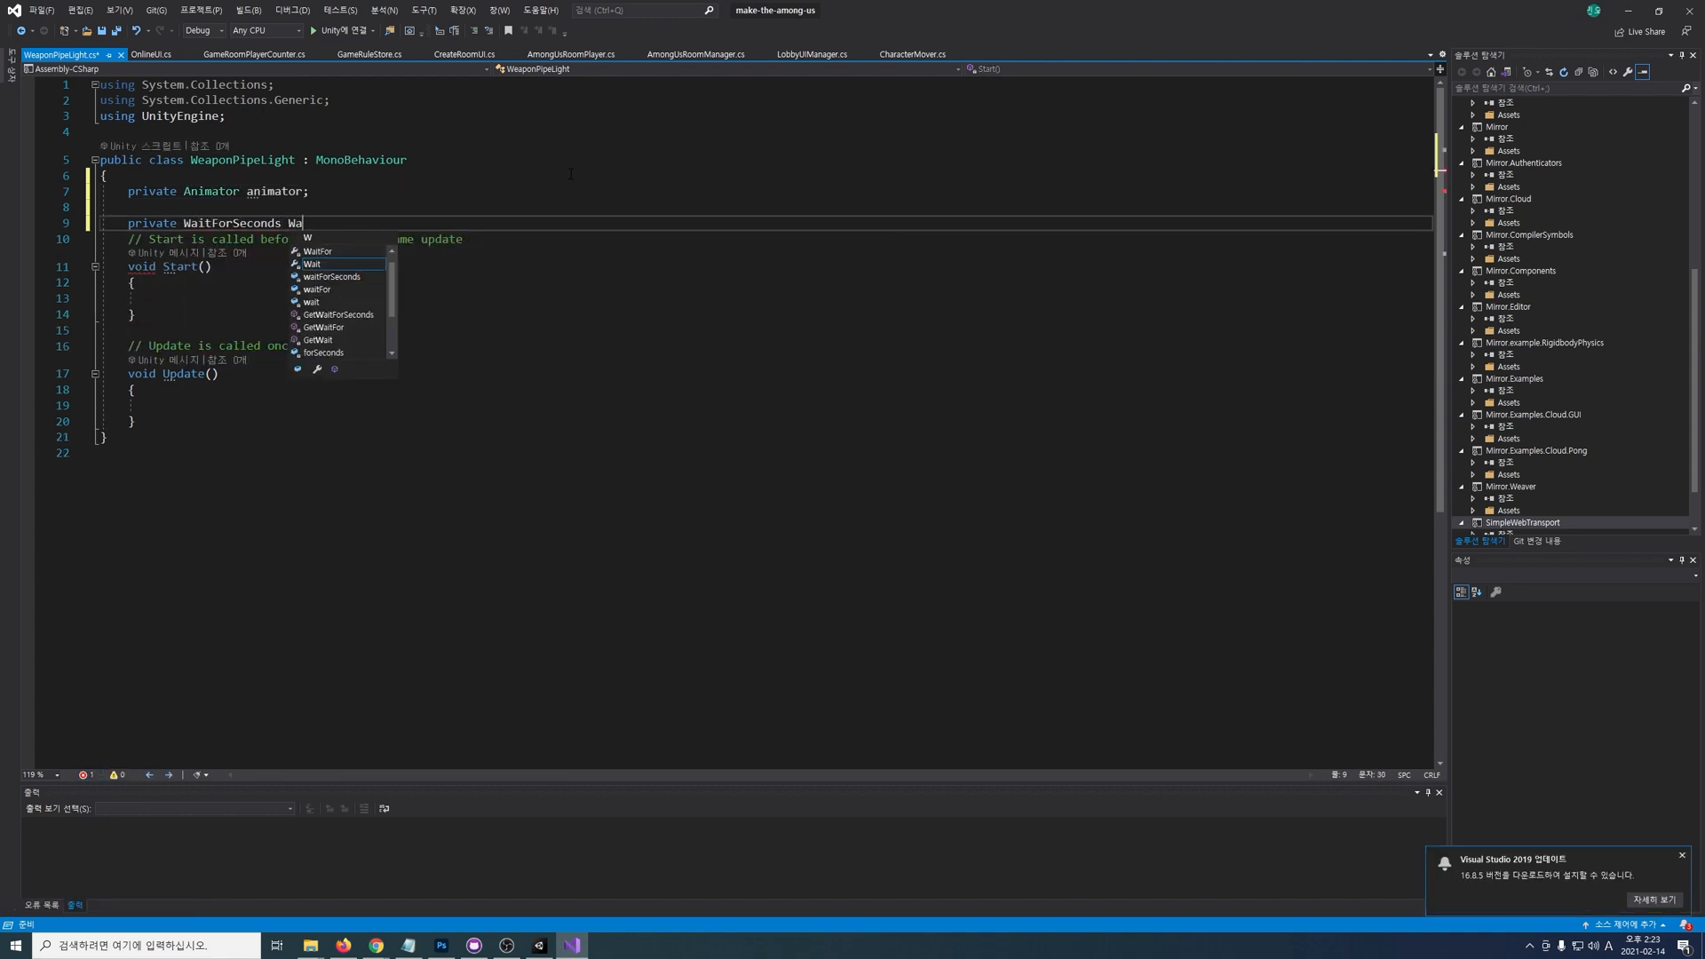
pyautogui.write('15')
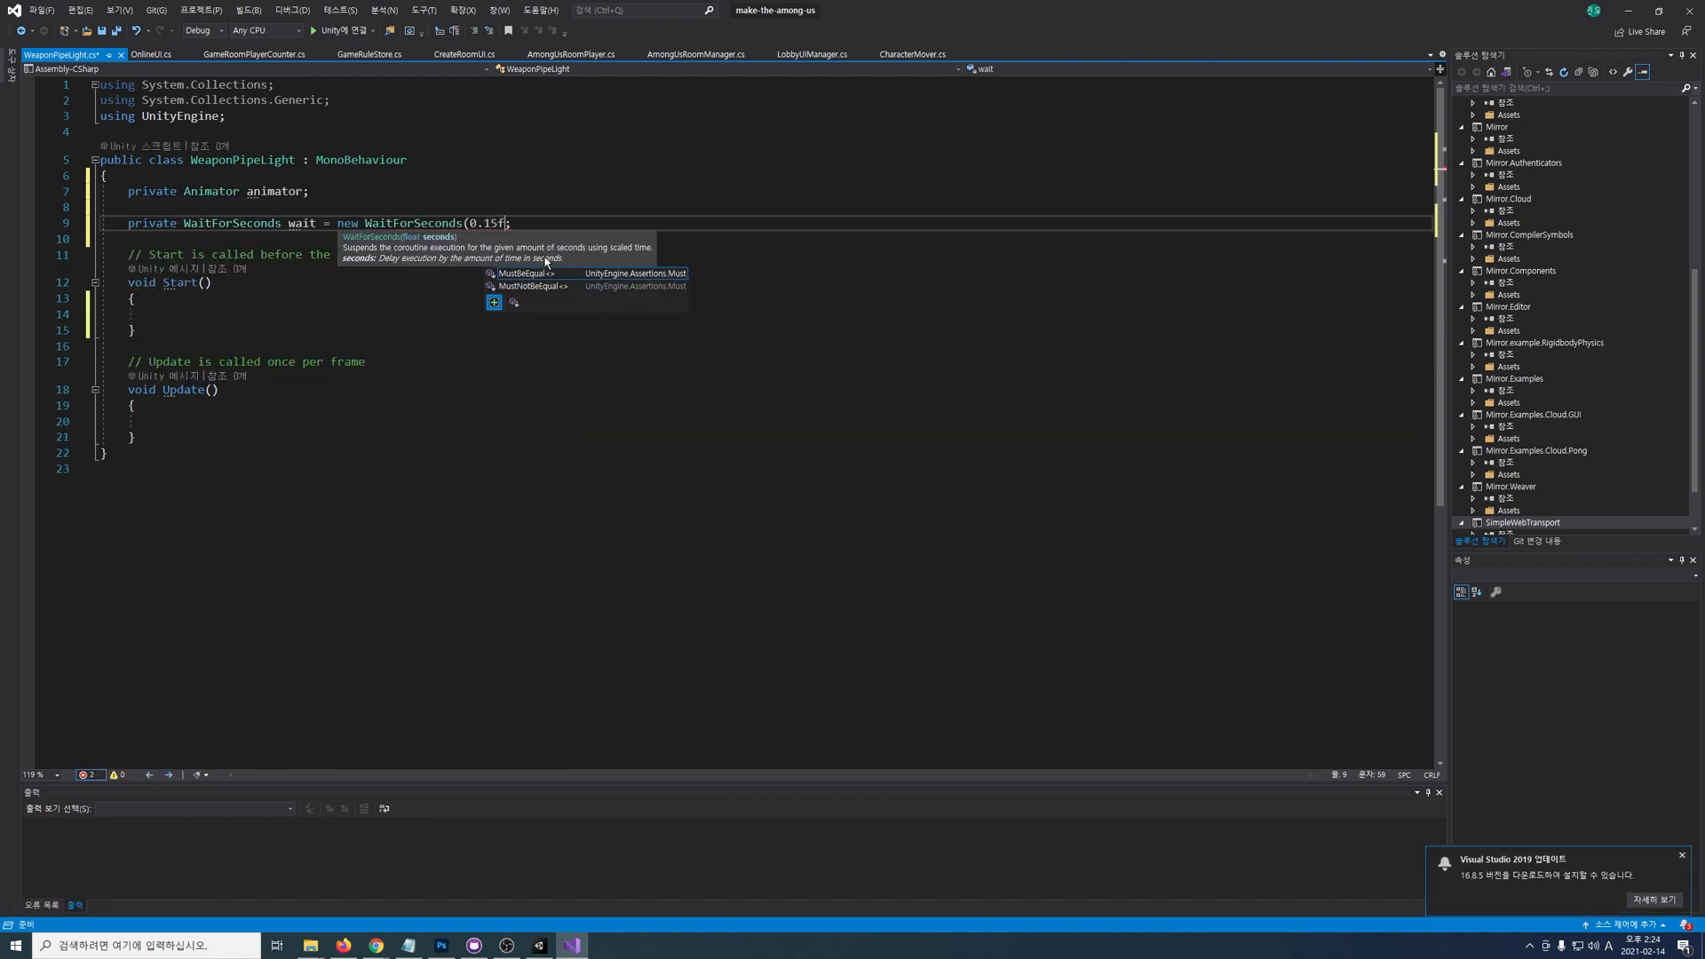
pyautogui.write('f)')
pyautogui.press('End')
# Step: Declare a private List<WeaponPipeLight> field named lights below wait and initialise it with a new empty list
pyautogui.press('Return')
pyautogui.press('Return')
pyautogui.write('private List<WeaponPipeLight> lights')
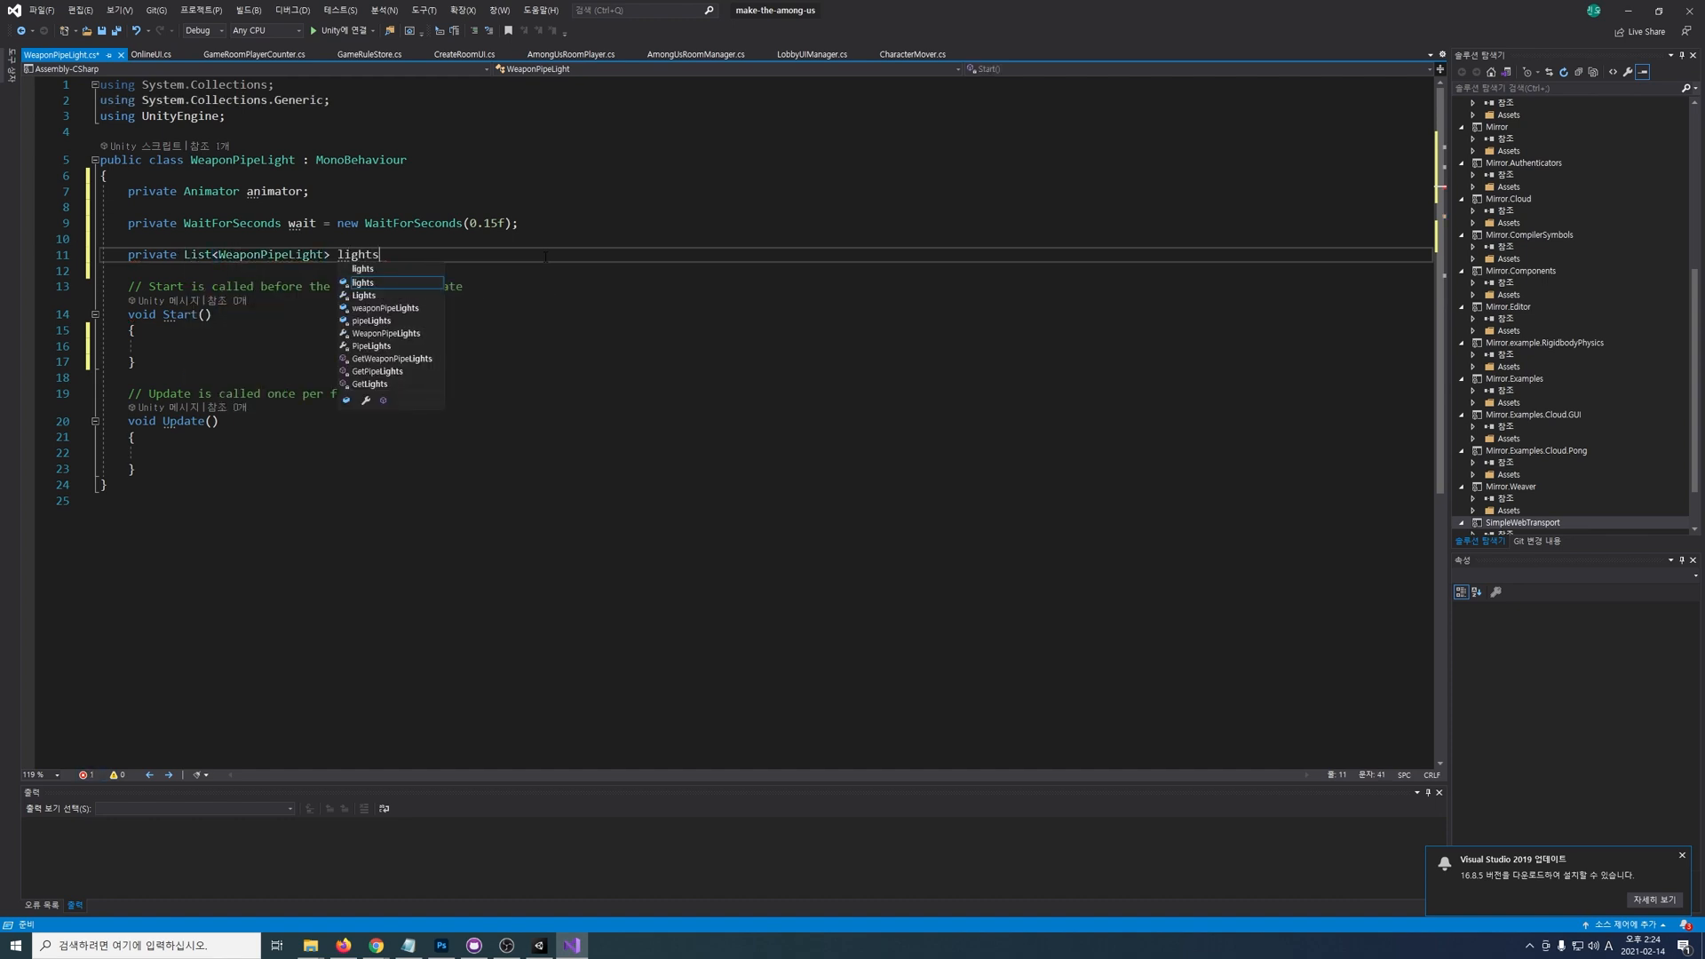
pyautogui.write(' = new')
pyautogui.press('Tab')
pyautogui.write('();')
# Step: In WeaponPipeLight's Start method, assign GetComponent<Animator>() to animator
pyautogui.click(560, 359)
pyautogui.press('Up')
pyautogui.write('animator = ')
pyautogui.write('GetComponent<')
pyautogui.write('Animator>()')
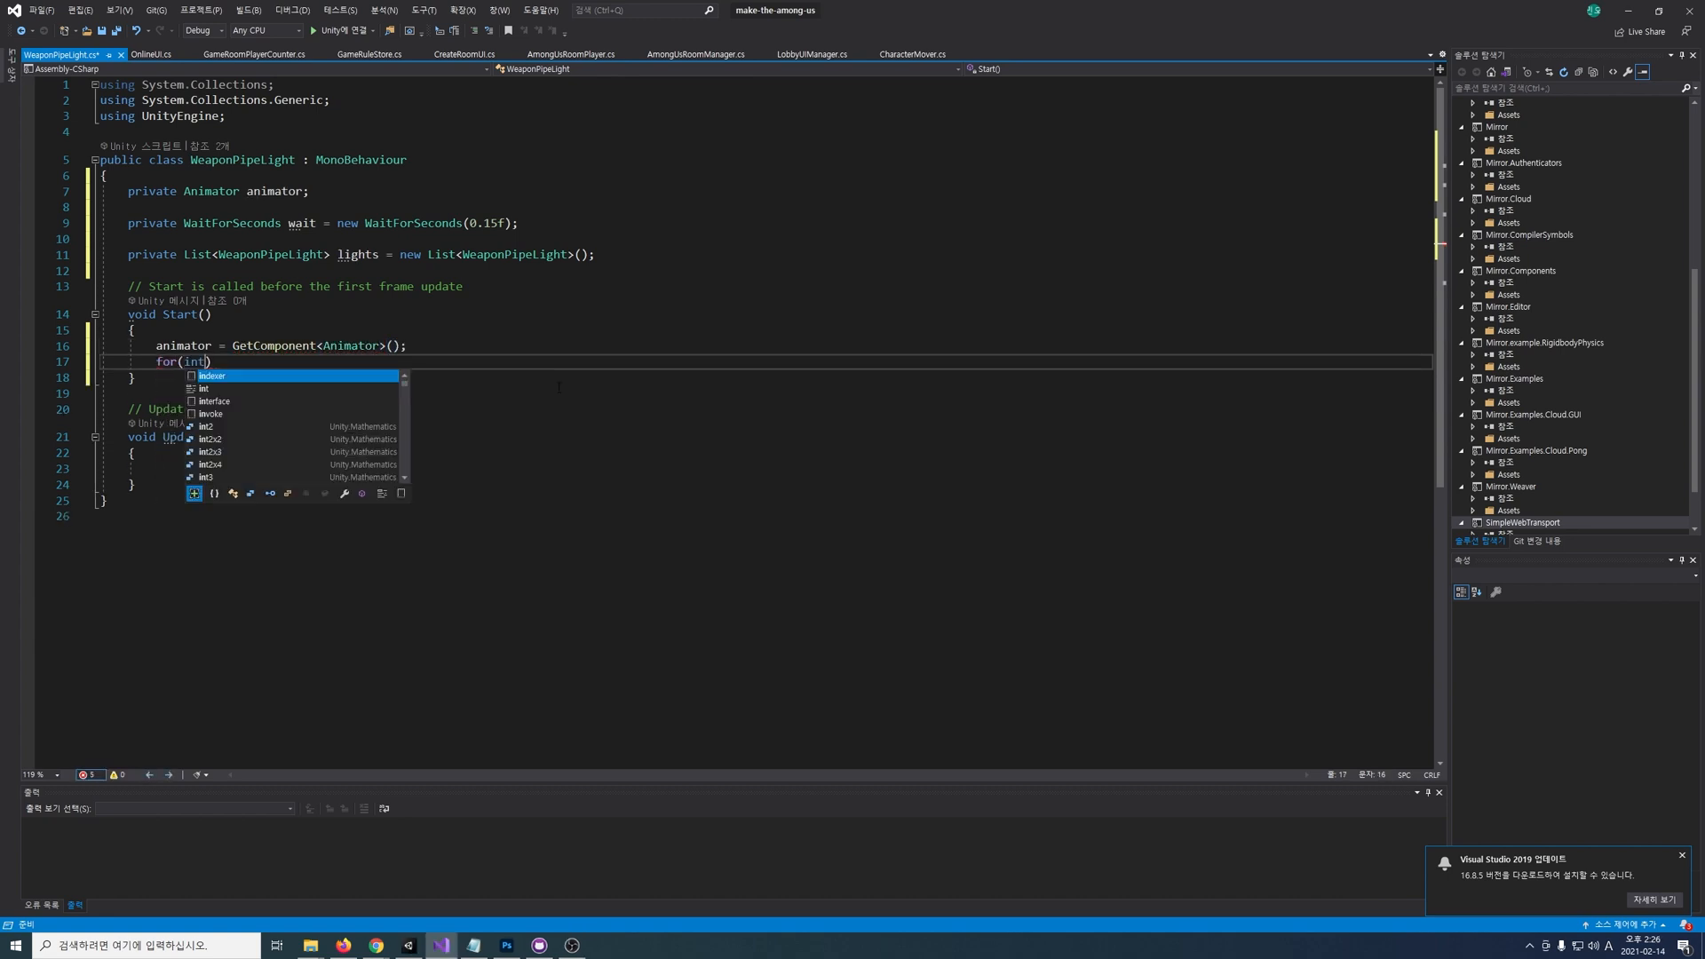
# Step: Add a for loop over transform.childCount in Start that stores each child's WeaponPipeLight component in a variable named child
pyautogui.write('i = 0; i < transform.childCount; i++)')
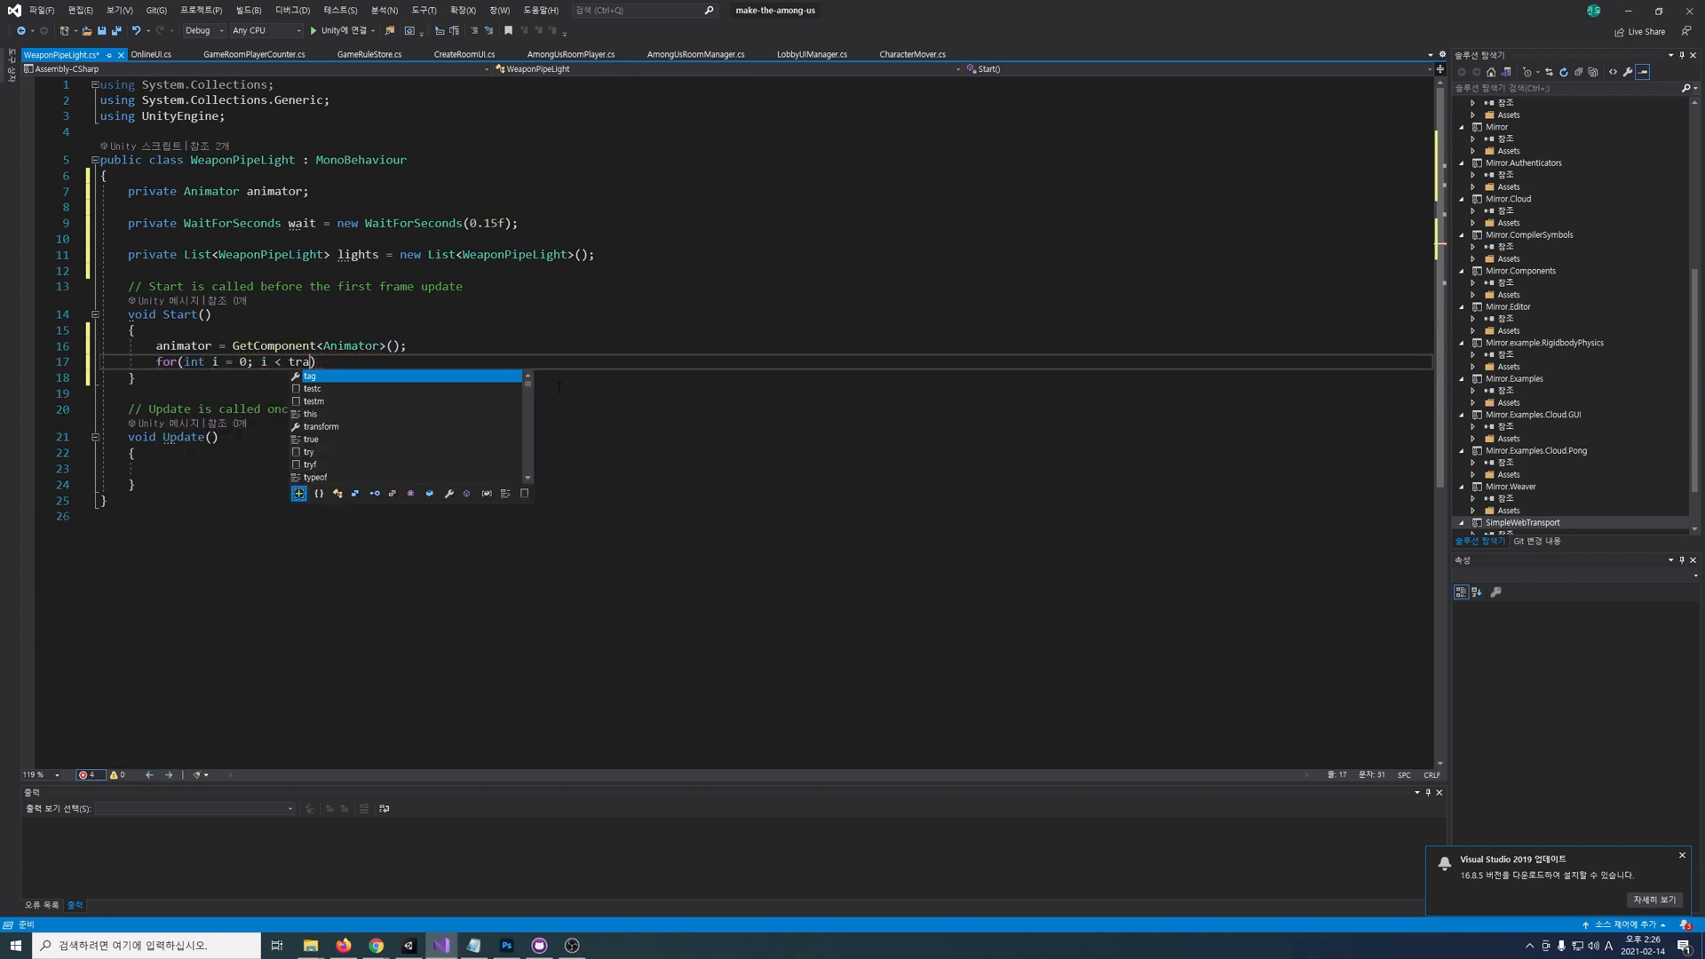
pyautogui.press('Return')
pyautogui.write('{')
pyautogui.press('Return')
pyautogui.write('var child = tran')
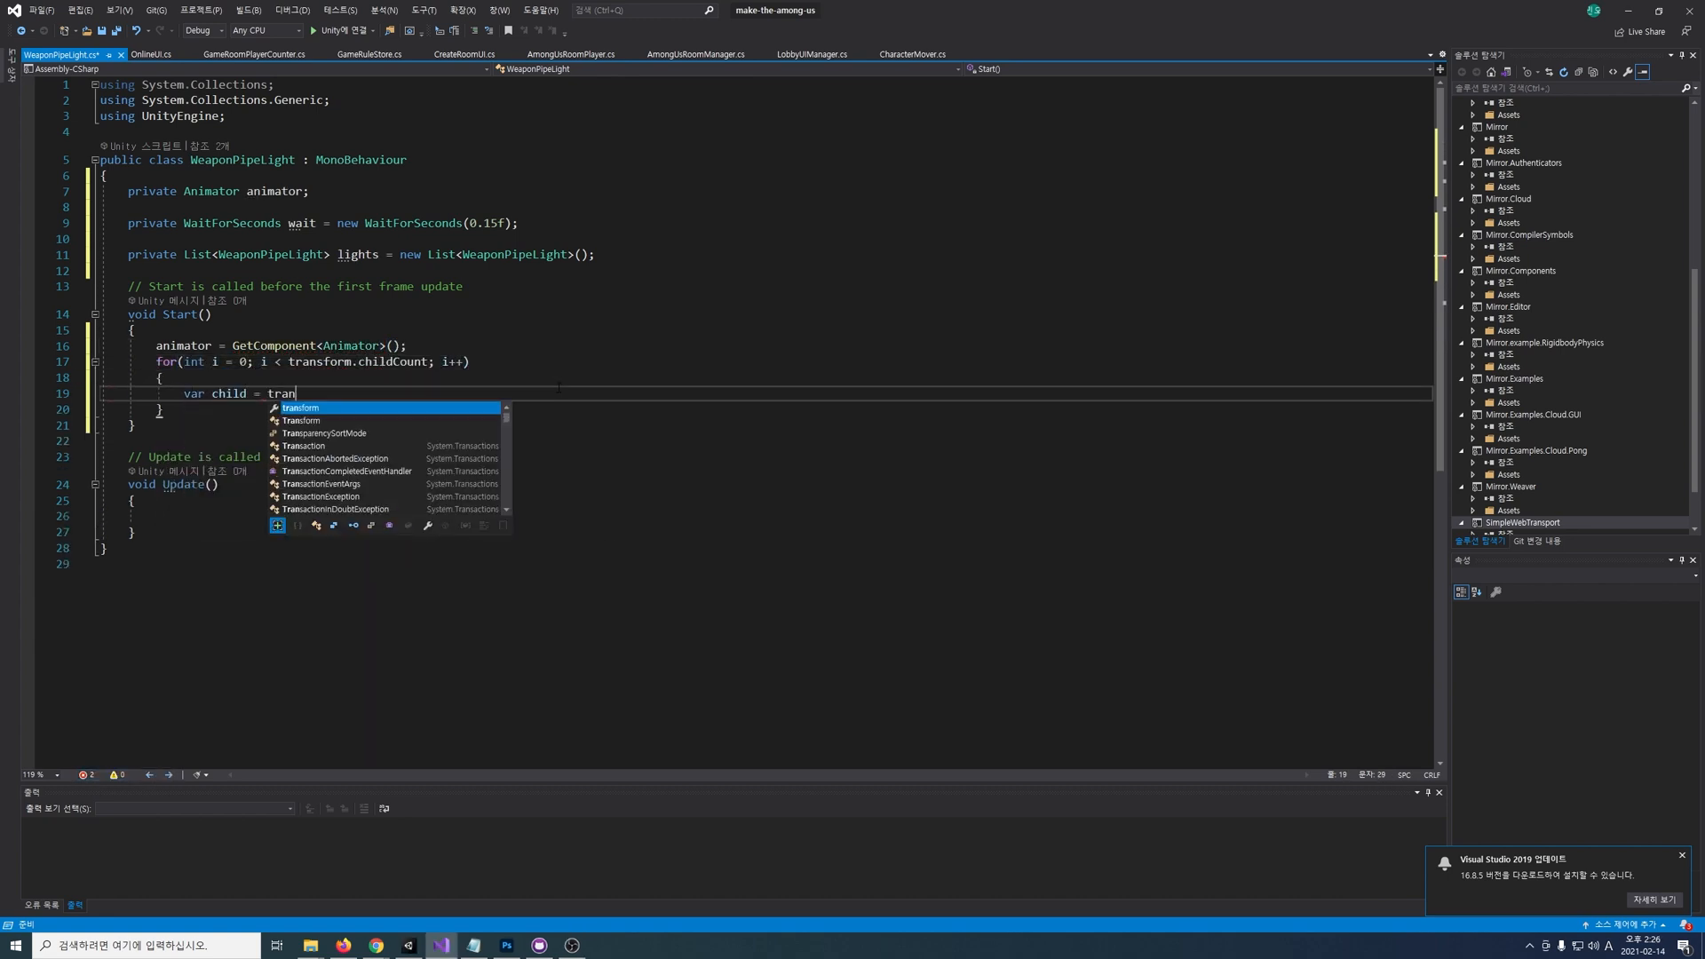
pyautogui.write('sform.GetChild(i).GetComponent<WeaponPipeLight>();')
# Step: Inside the loop, add an if(child) block that adds child to the lights list
pyautogui.press('Return')
pyautogui.write('if(child)')
pyautogui.press('Return')
pyautogui.write('{')
pyautogui.press('Return')
pyautogui.write('lights.Add(child);')
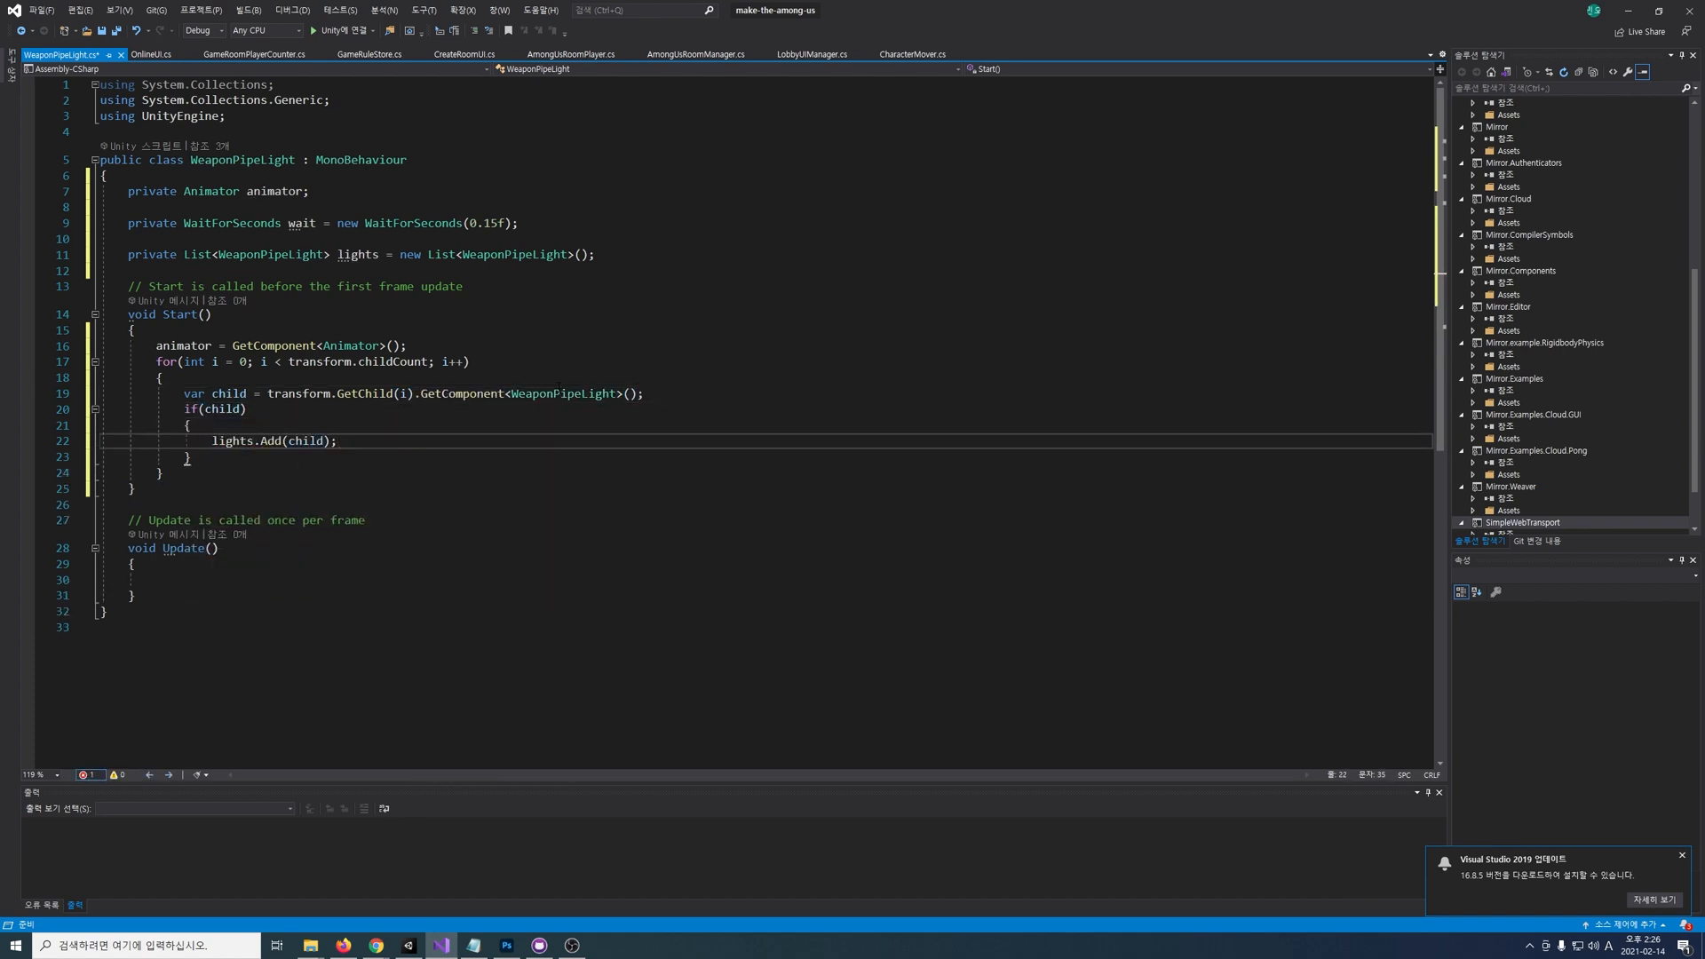
# Step: Replace the default Update method with a public void TurnOnLight() method that sets the animator's "on" trigger
pyautogui.scroll(-2, 558, 385)
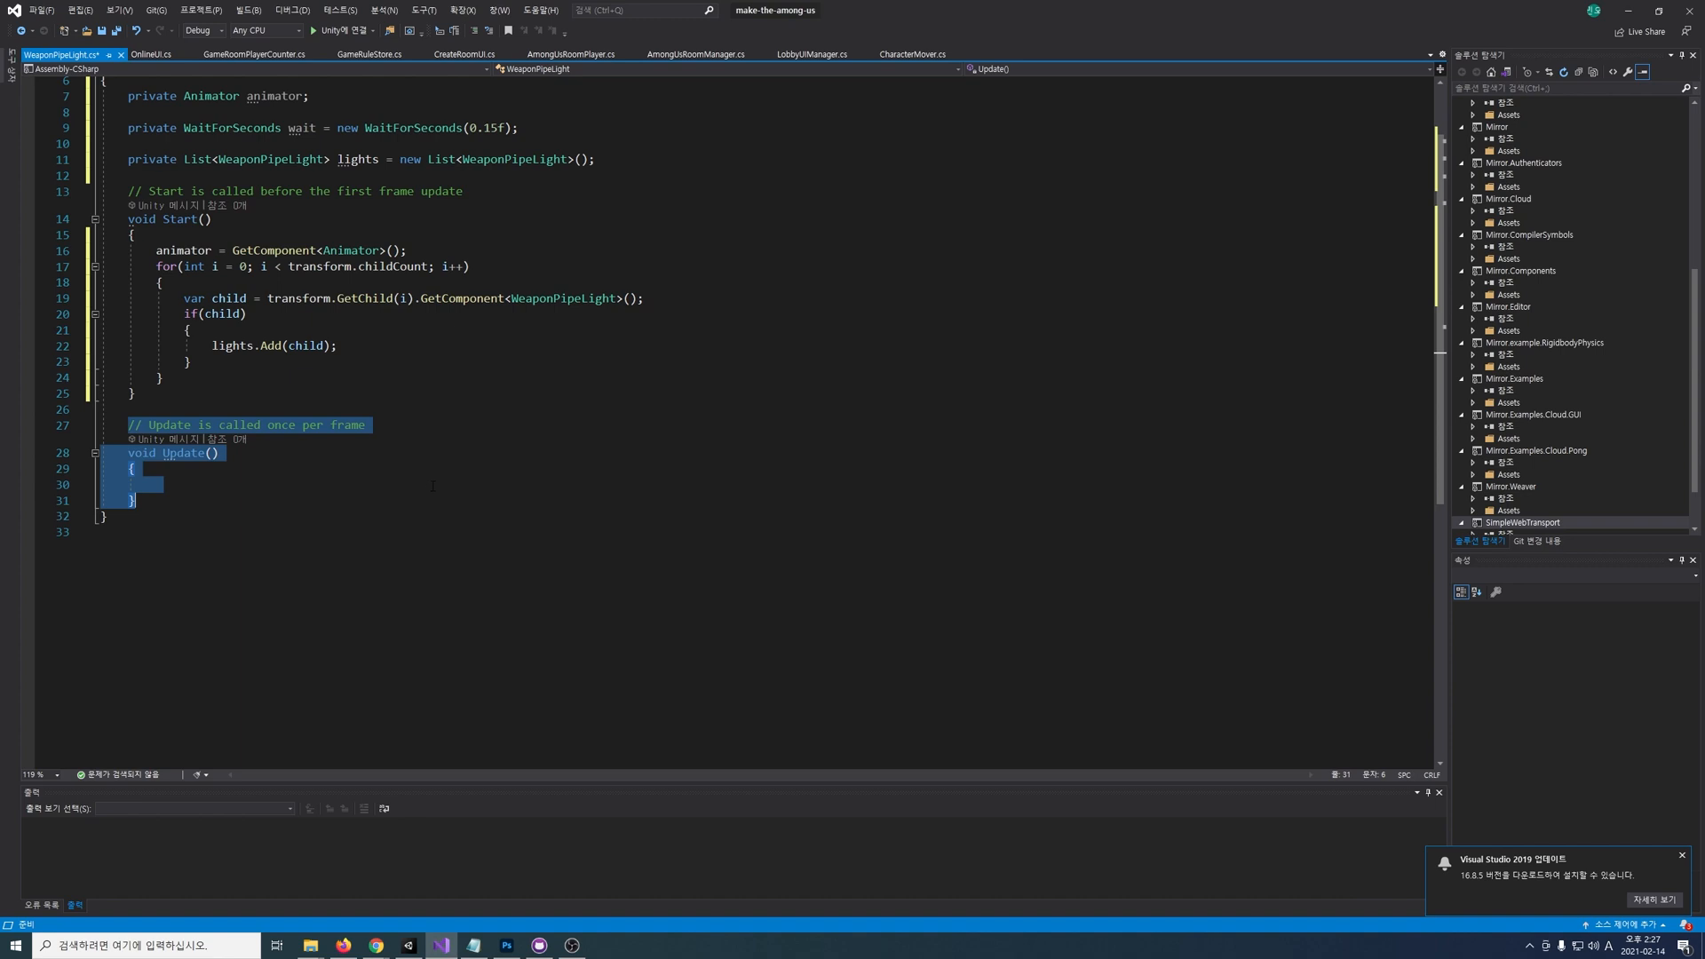
pyautogui.write('public void TurnOnLight()')
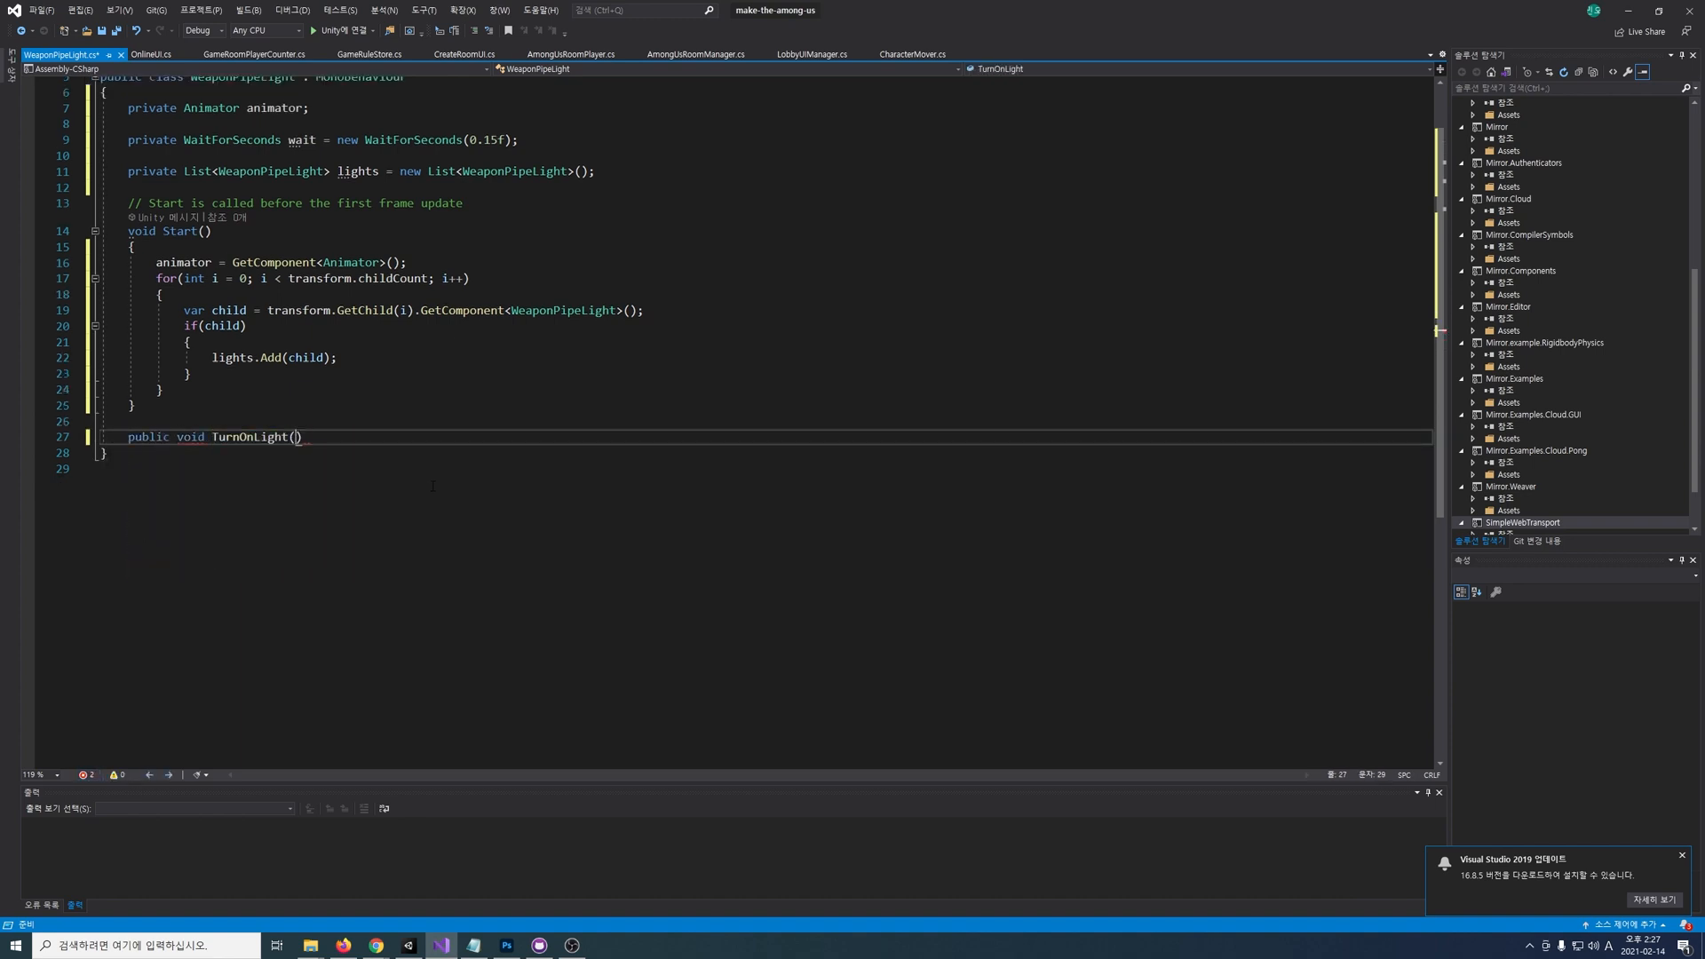
pyautogui.press('Return')
pyautogui.write('{')
pyautogui.press('Return')
pyautogui.write('animator.SetT')
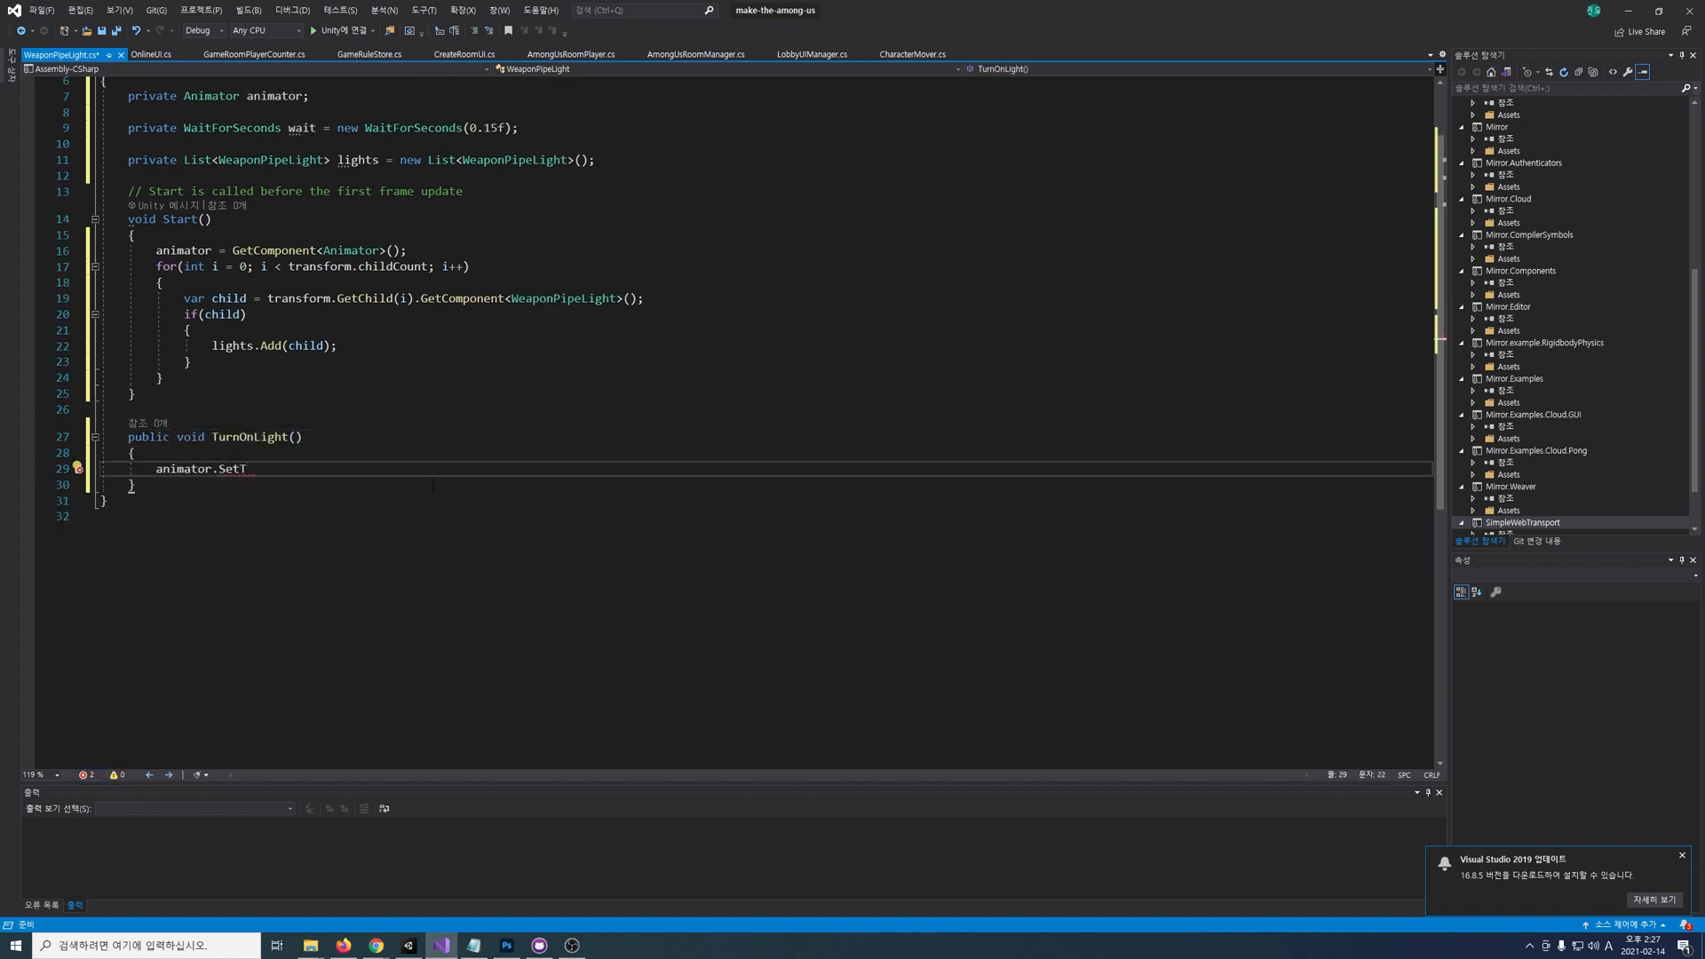
pyautogui.write('rigger()"on");')
# Step: Make TurnOnLight start a coroutine named TurnOnLightAtChild() after the trigger call
pyautogui.press('Return')
pyautogui.write('StartCo')
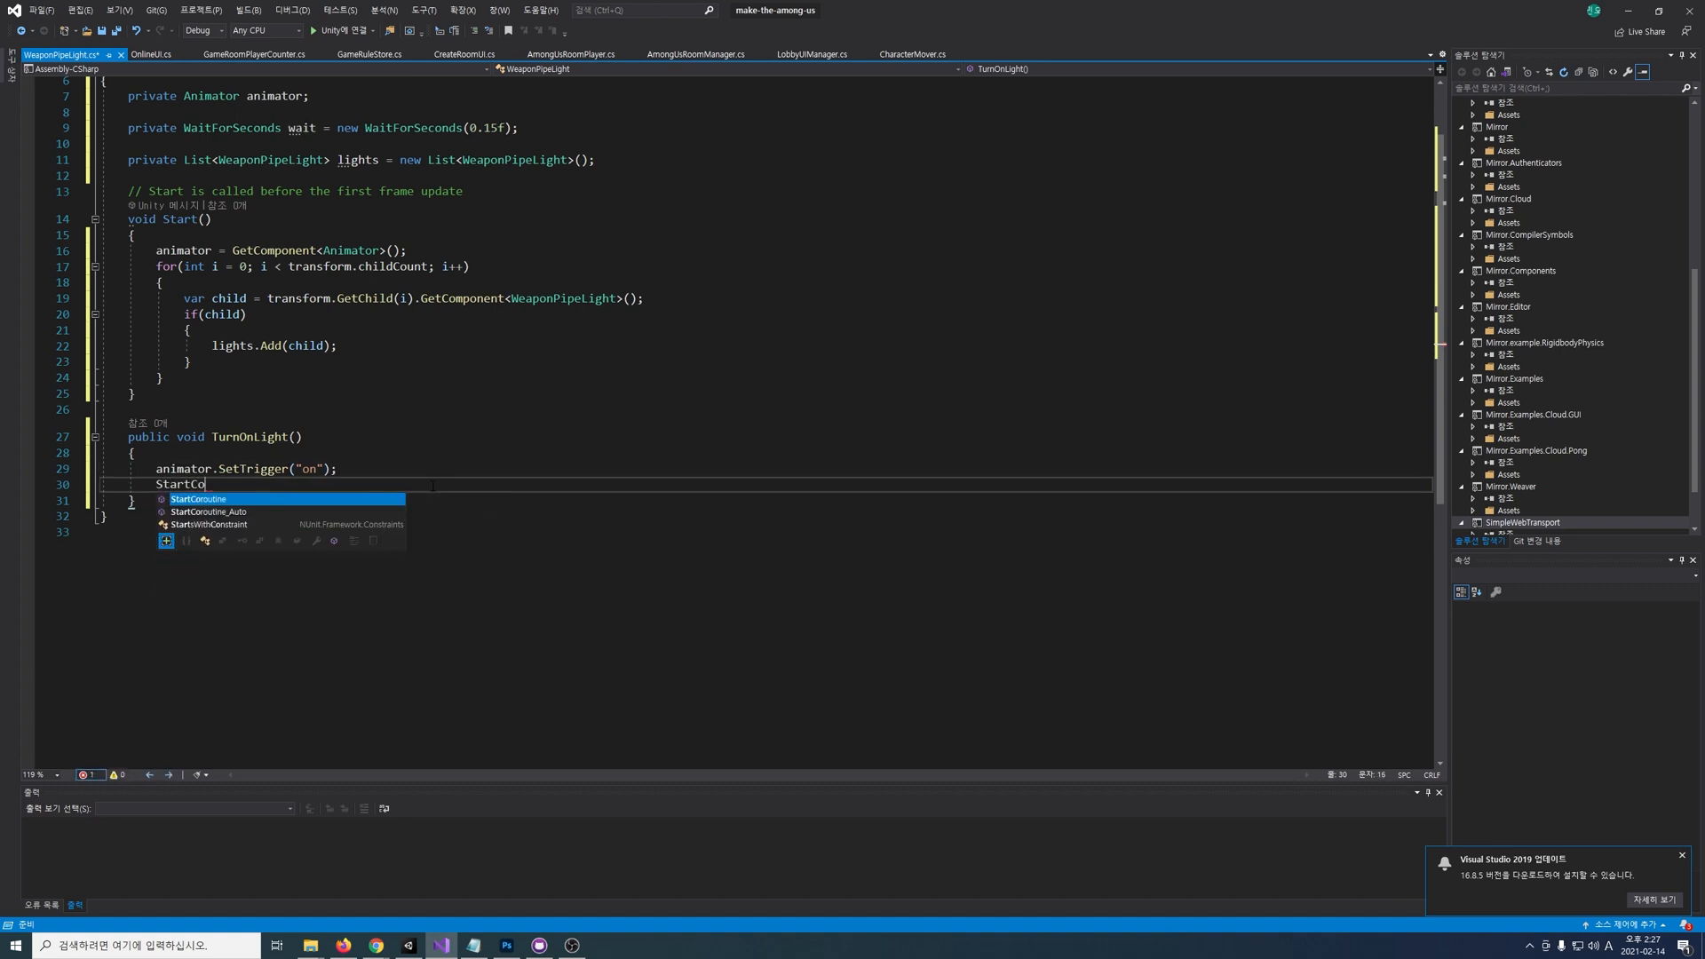
pyautogui.write('routine(TurnOn')
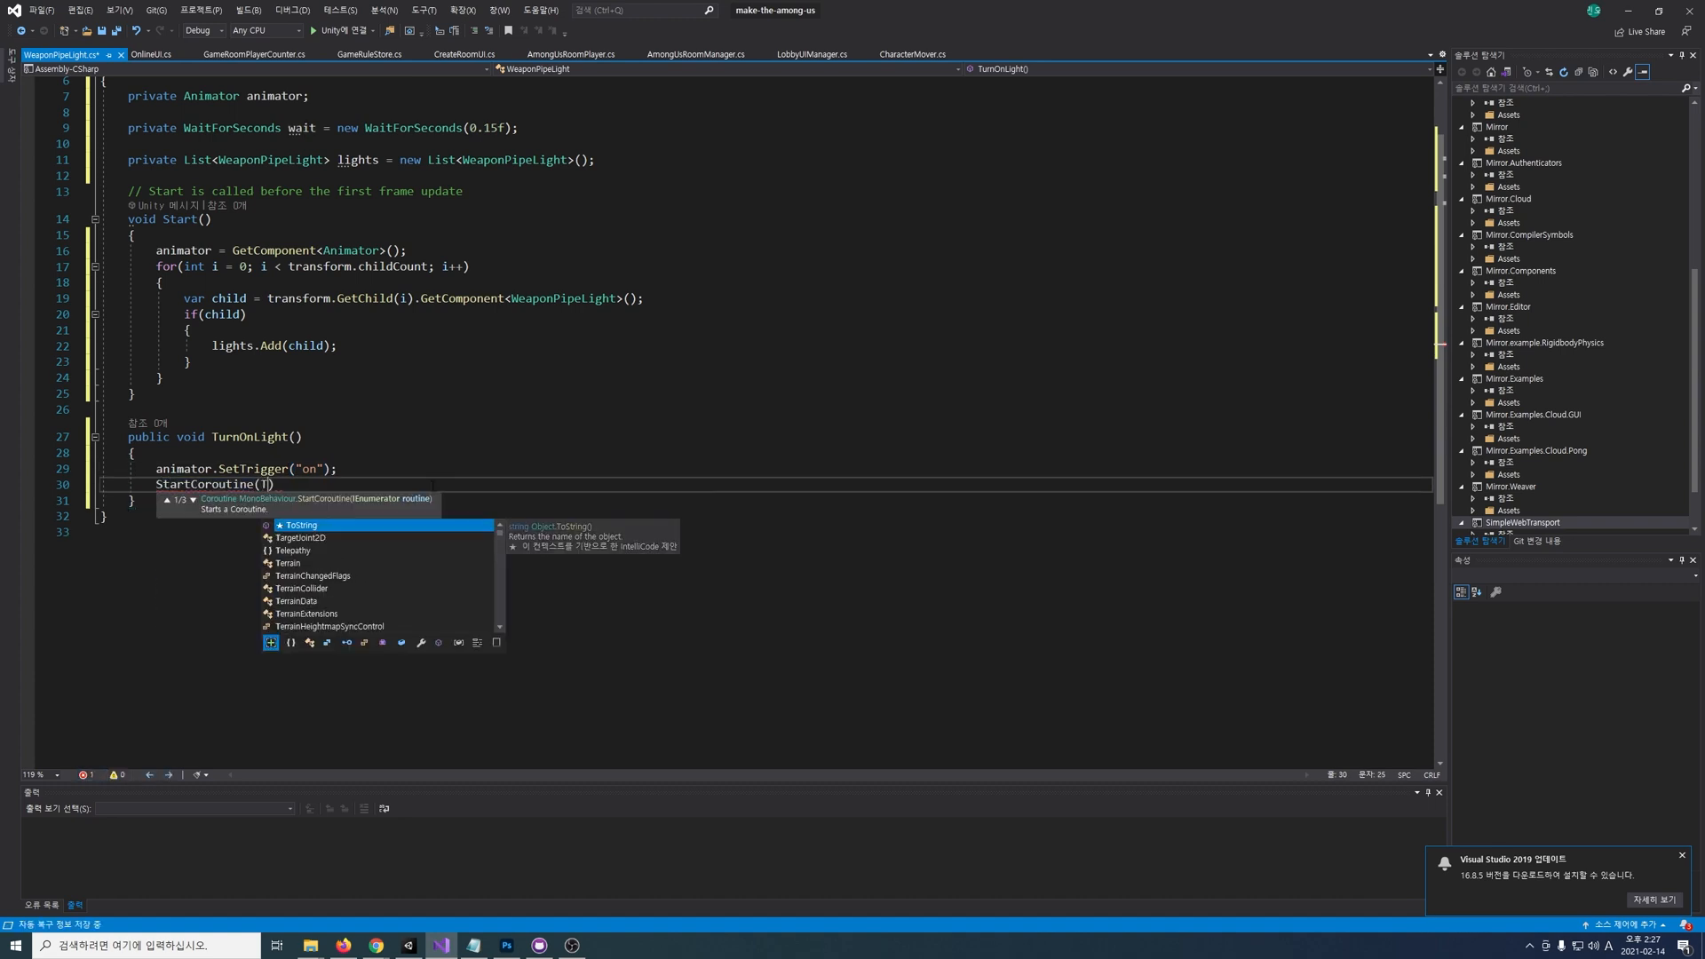
pyautogui.write('LightAtChild()')
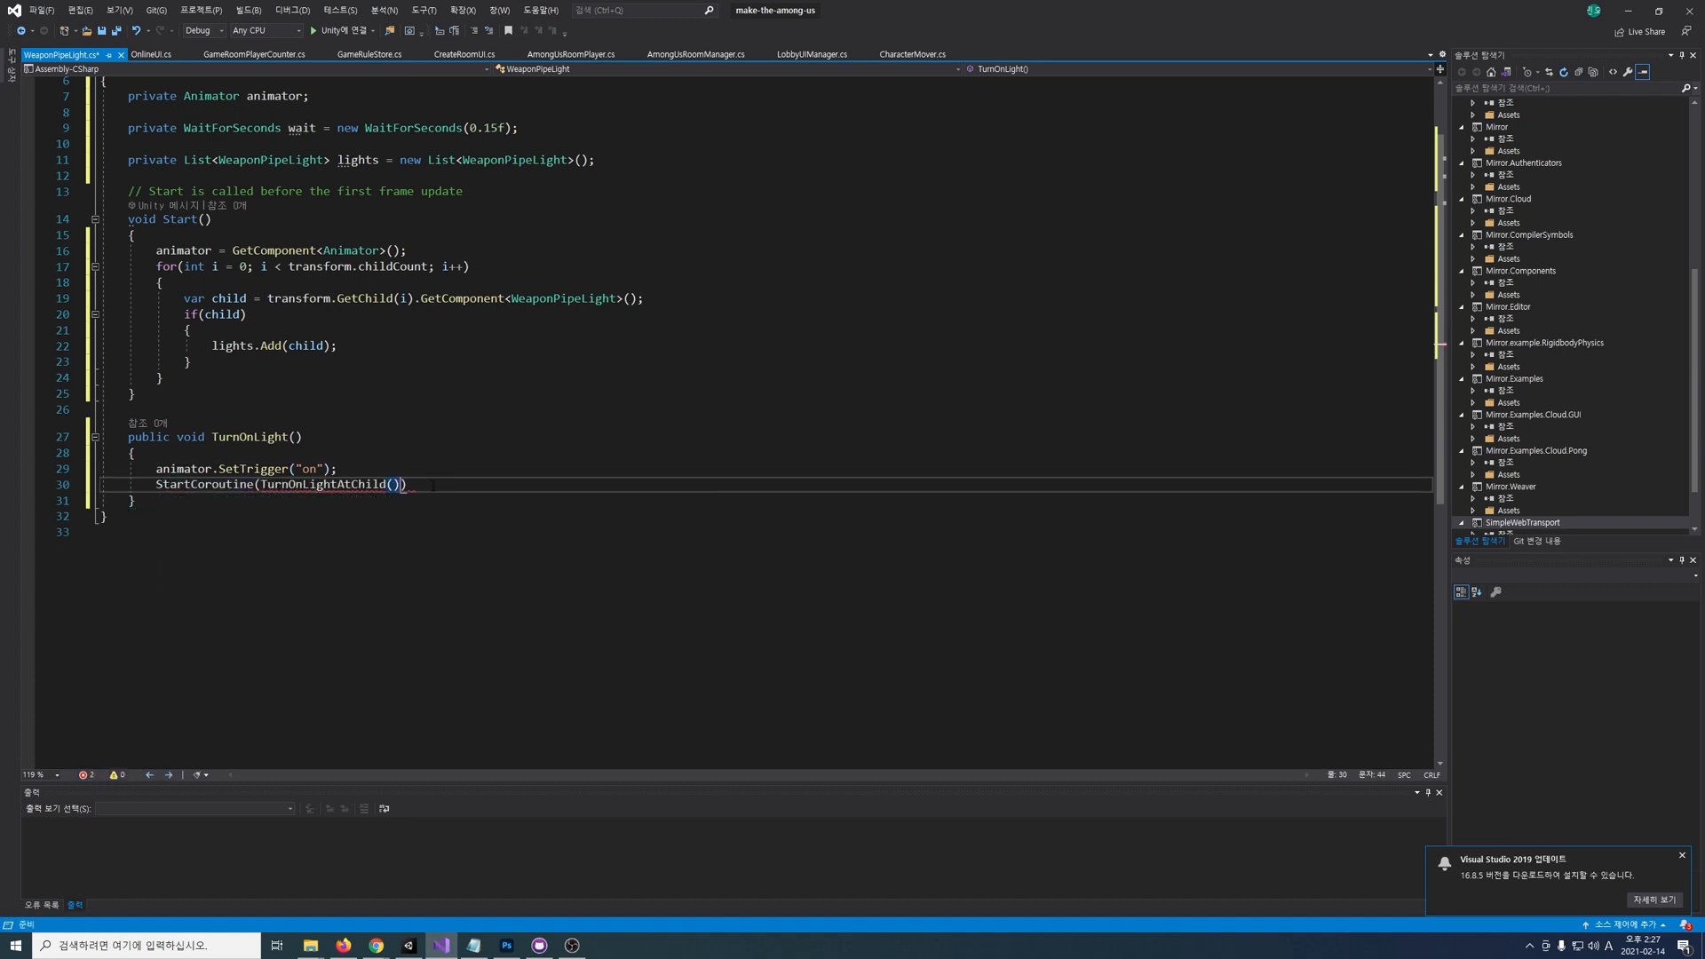
# Step: Add a private IEnumerator method named TurnOnLightAtChild() with an empty body below TurnOnLight
pyautogui.press('Down')
pyautogui.press('Return')
pyautogui.press('Return')
pyautogui.write('private IEnumerator TurnOnLightAt')
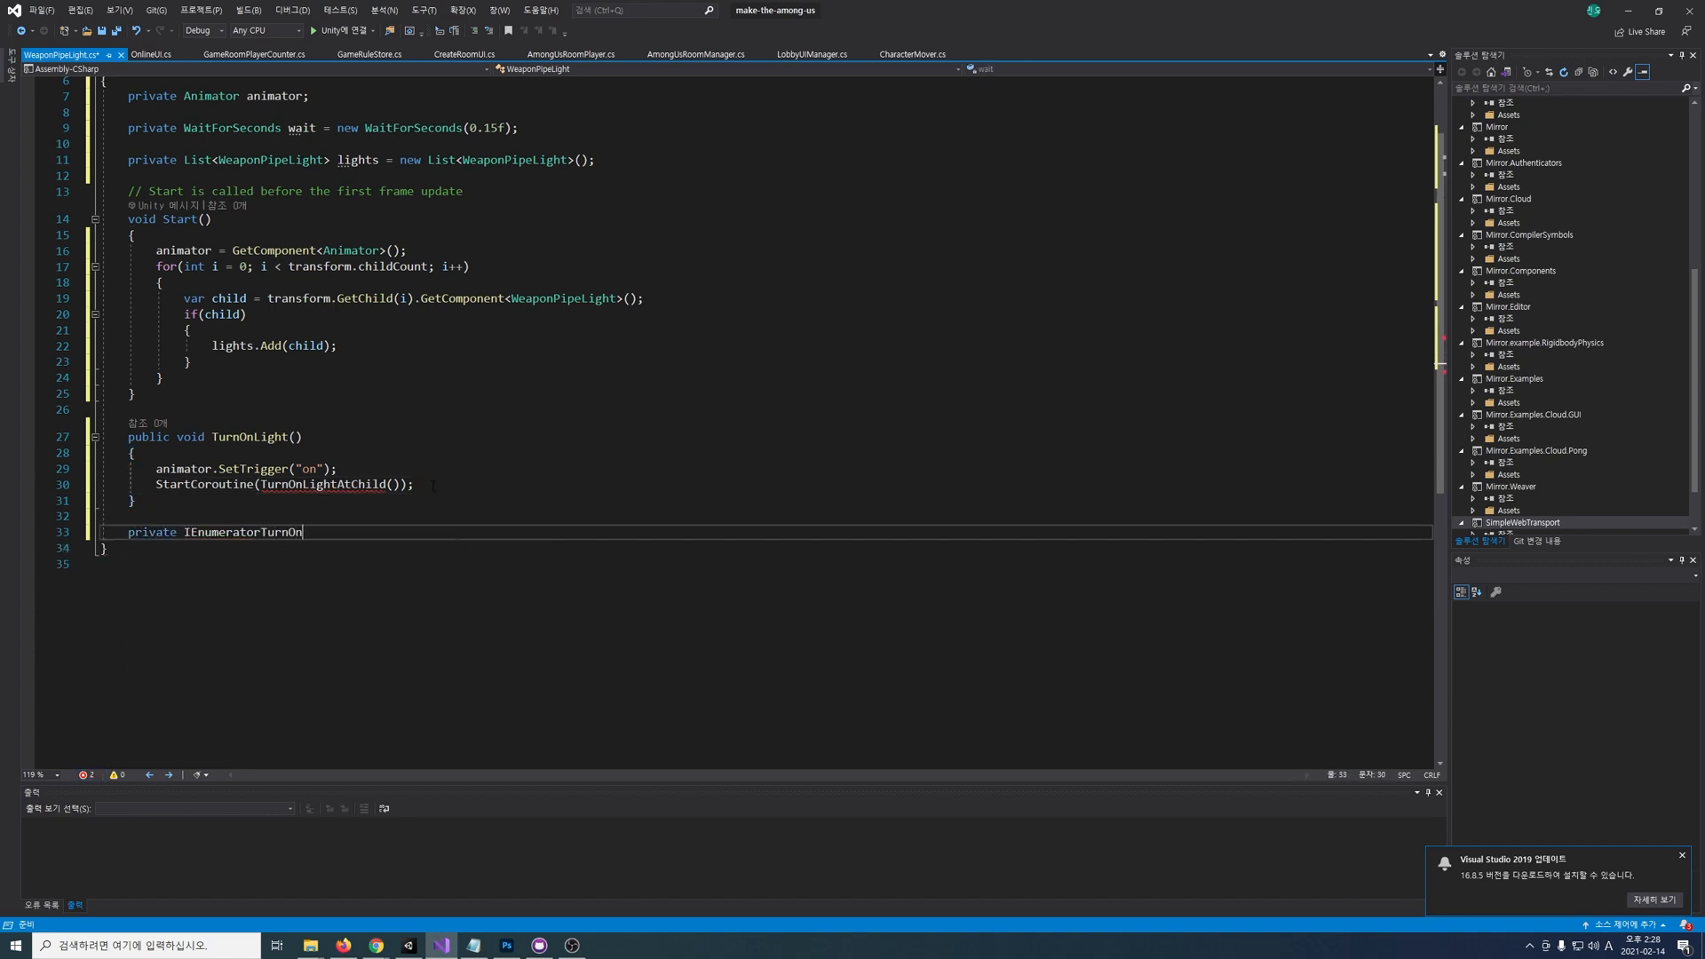
pyautogui.write('Child()')
pyautogui.press('Left')
pyautogui.press('Left')
pyautogui.press('Left')
pyautogui.press('Left')
pyautogui.press('Left')
pyautogui.press('Left')
pyautogui.press('Left')
pyautogui.press('Left')
pyautogui.press('Left')
pyautogui.press('Left')
pyautogui.press('Left')
pyautogui.press('Left')
pyautogui.press('Left')
pyautogui.press('Left')
pyautogui.press('Left')
pyautogui.press('Left')
pyautogui.press('Left')
pyautogui.press('Left')
pyautogui.press('Left')
pyautogui.press('Left')
pyautogui.press('End')
pyautogui.press('Return')
pyautogui.write('{')
pyautogui.press('Return')
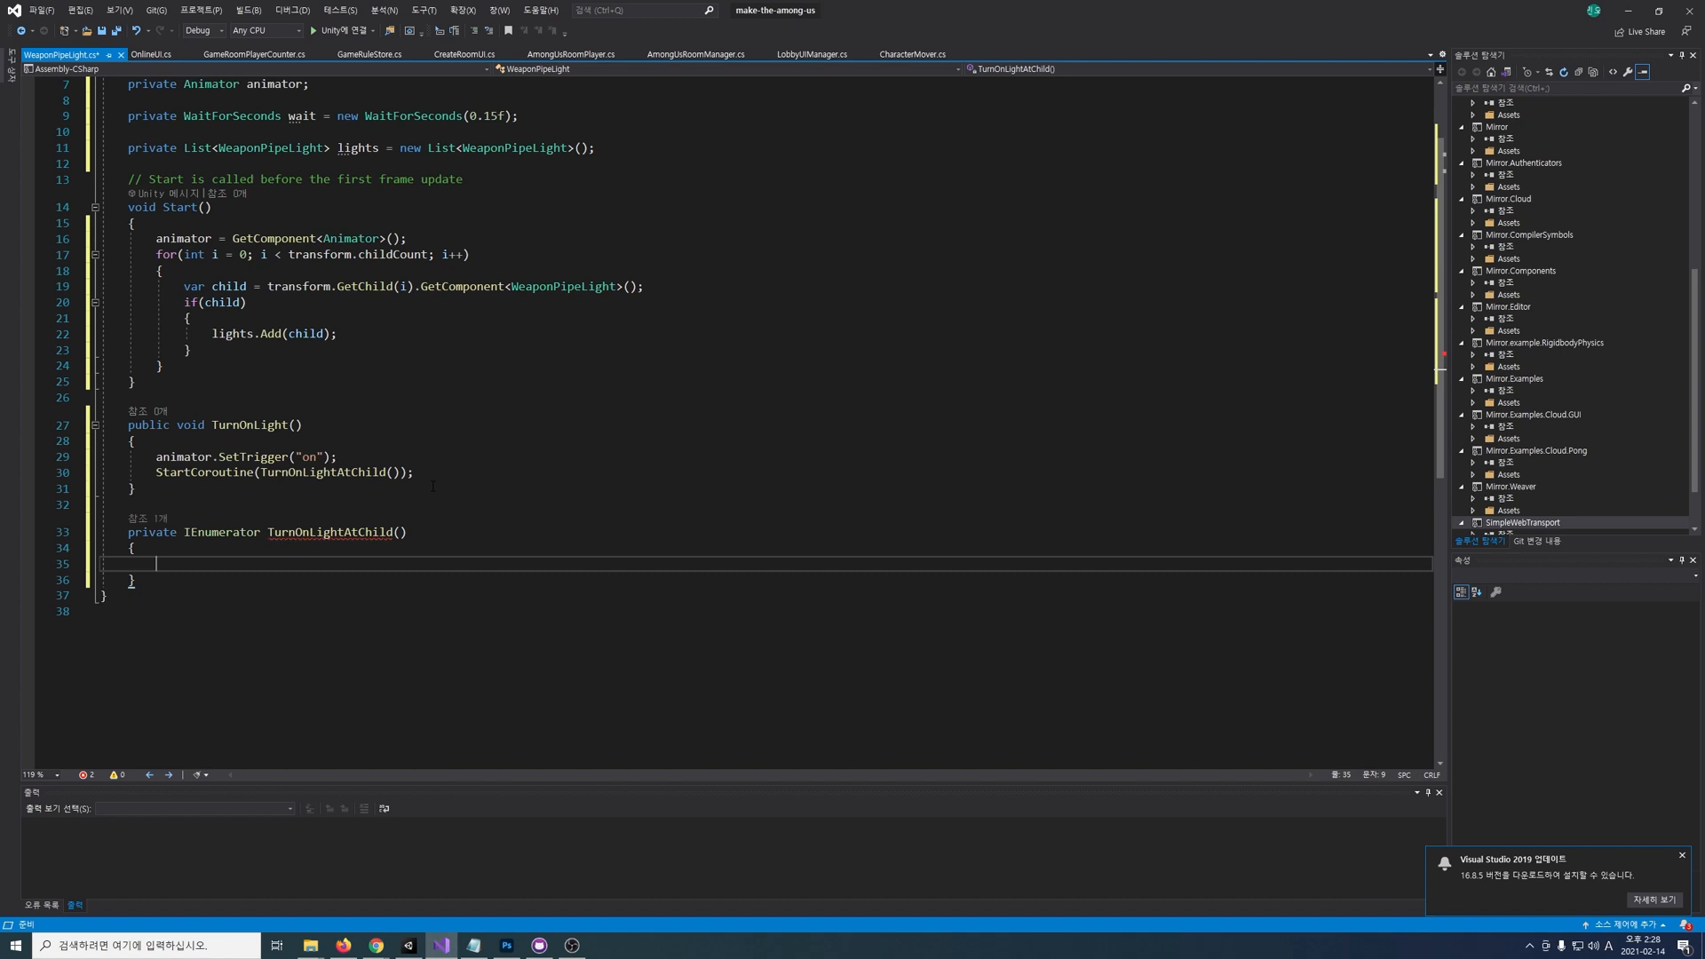
# Step: Make TurnOnLightAtChild yield return wait and call TurnOnLight() on every child in lights with a foreach loop, and save the script
pyautogui.write('yield retu')
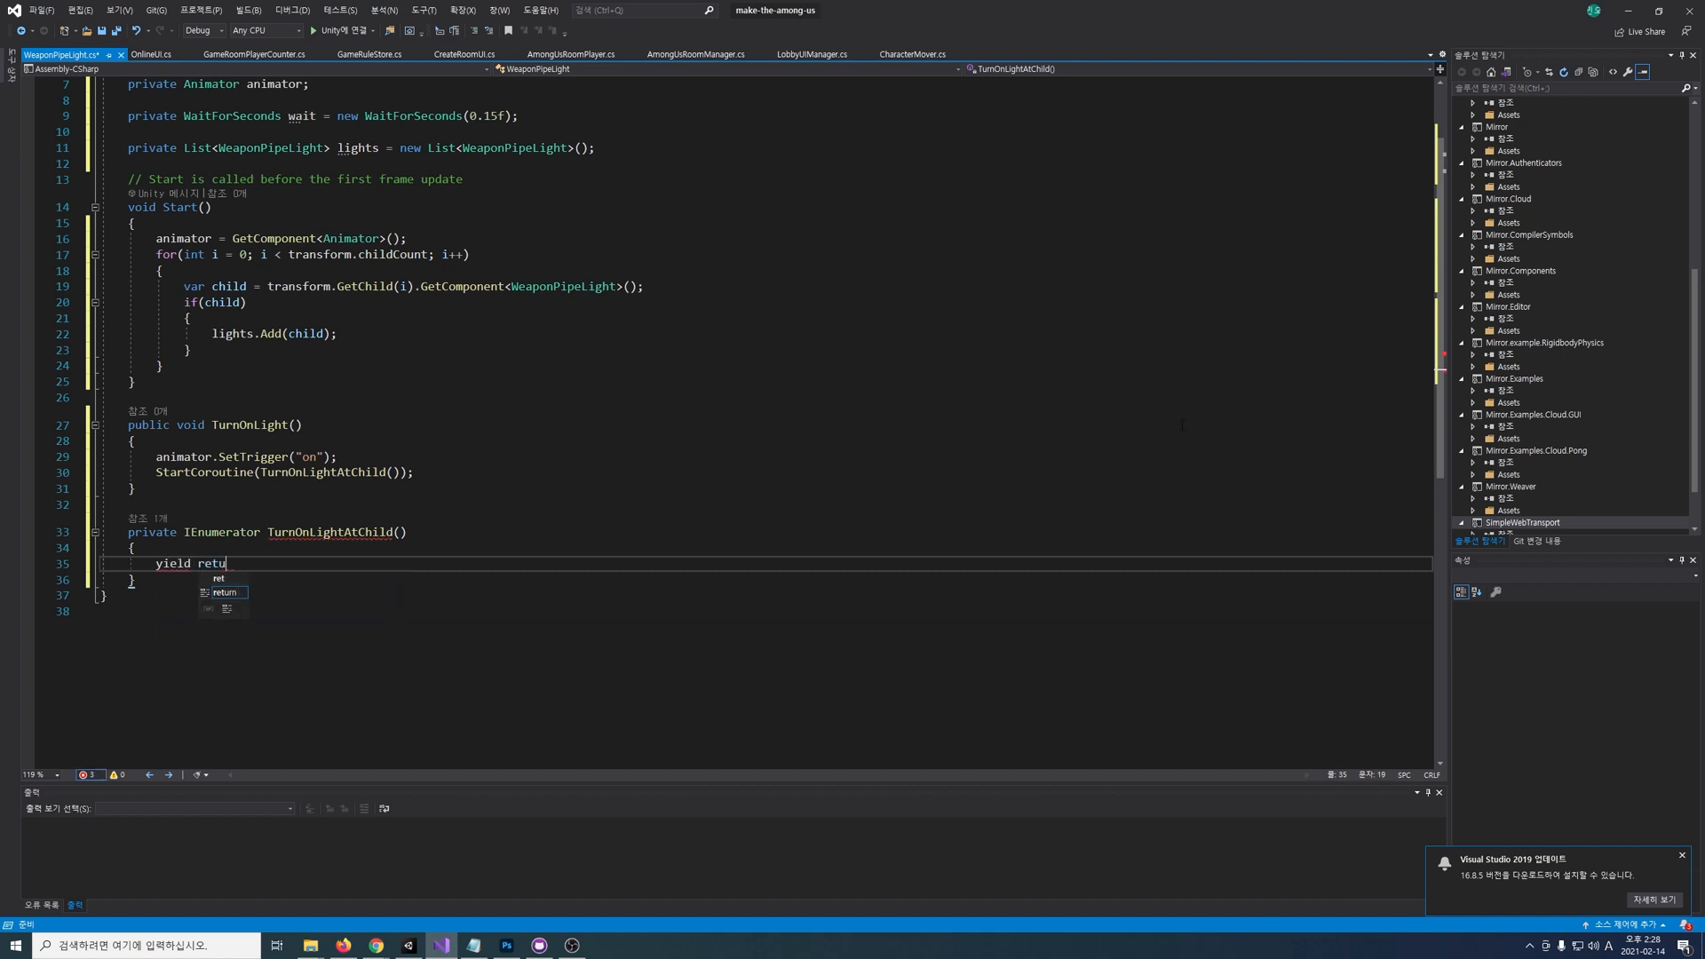
pyautogui.write('rn wait;')
pyautogui.press('Return')
pyautogui.press('Return')
pyautogui.write('foreach')
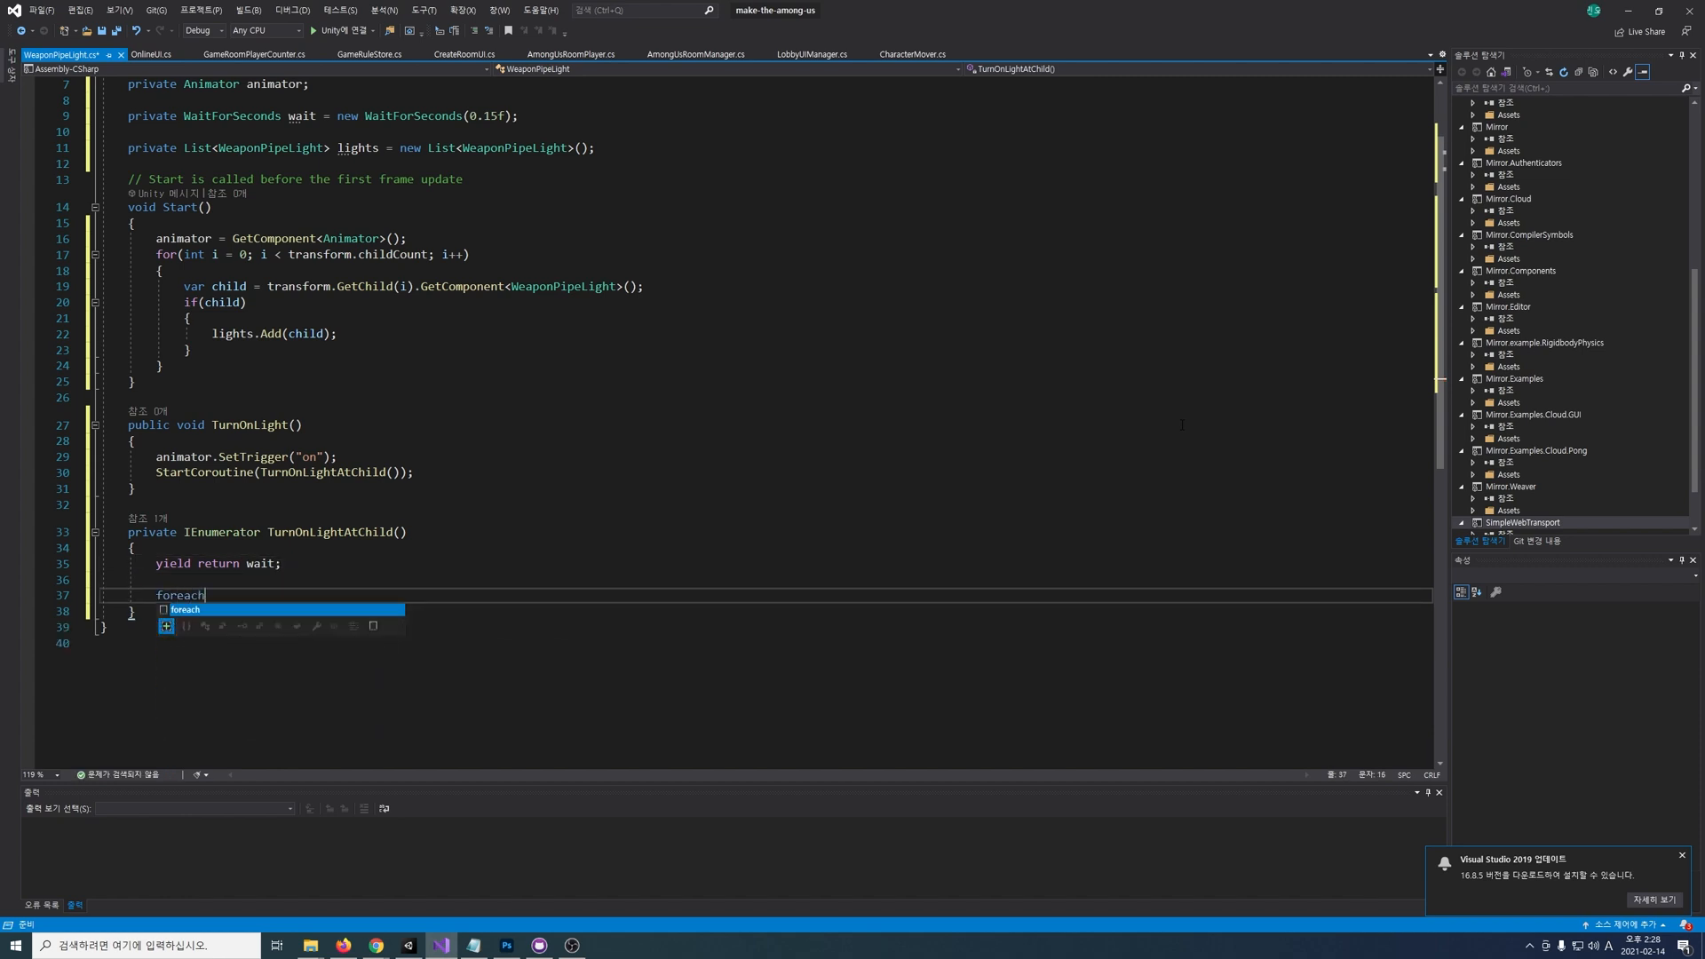
pyautogui.write('(var child in lights)')
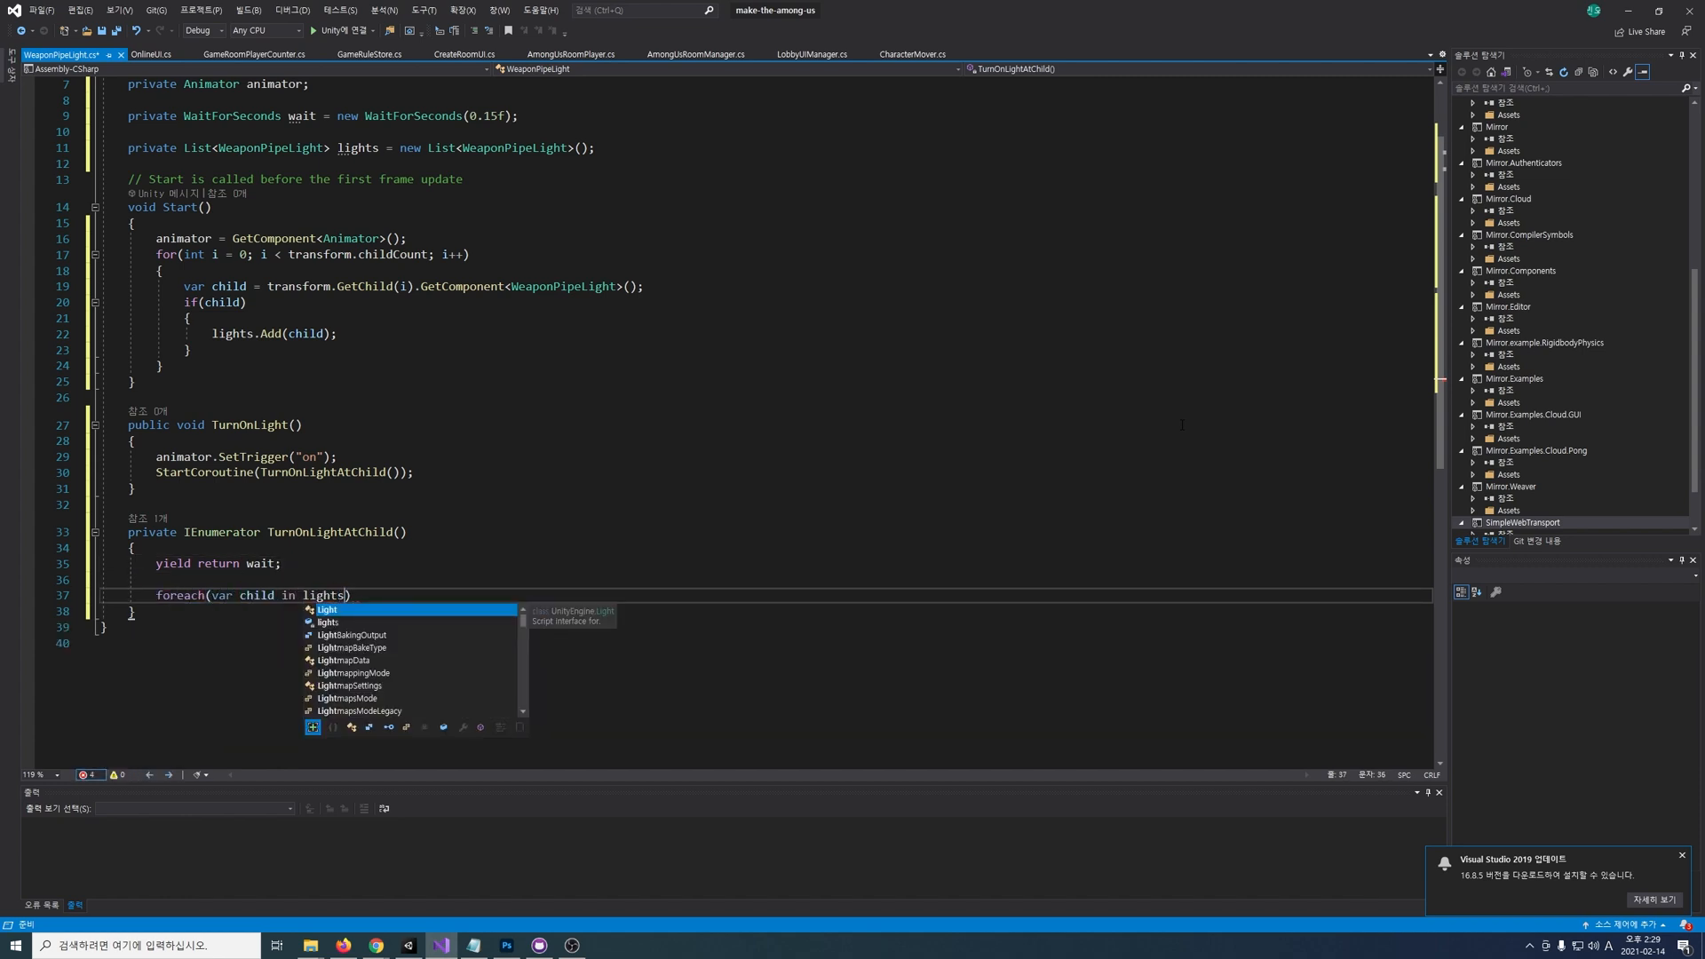
pyautogui.press('Return')
pyautogui.write('{')
pyautogui.press('Return')
pyautogui.write('child.Tr')
pyautogui.write('urnOnLight();')
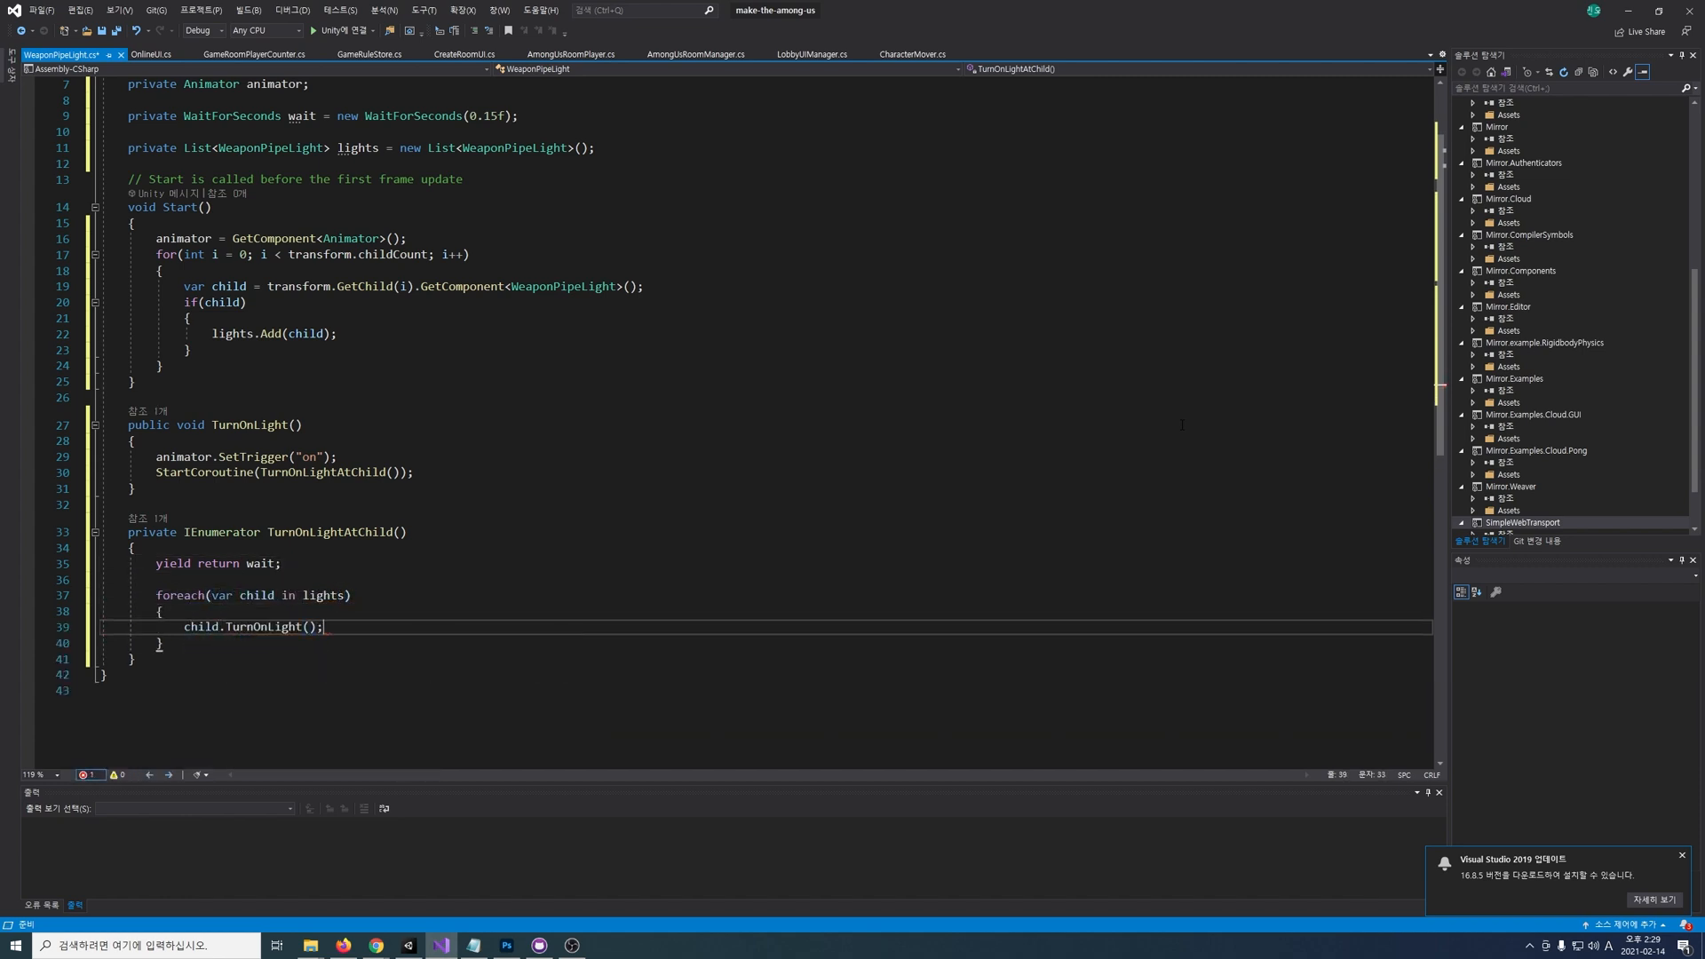
pyautogui.hotkey('ctrl', 's')
# Step: Switch to Unity and create a C# script named WeaponPipeLightStarter in TheSkeld's Scripts folder
pyautogui.hotkey('alt', 'Tab')
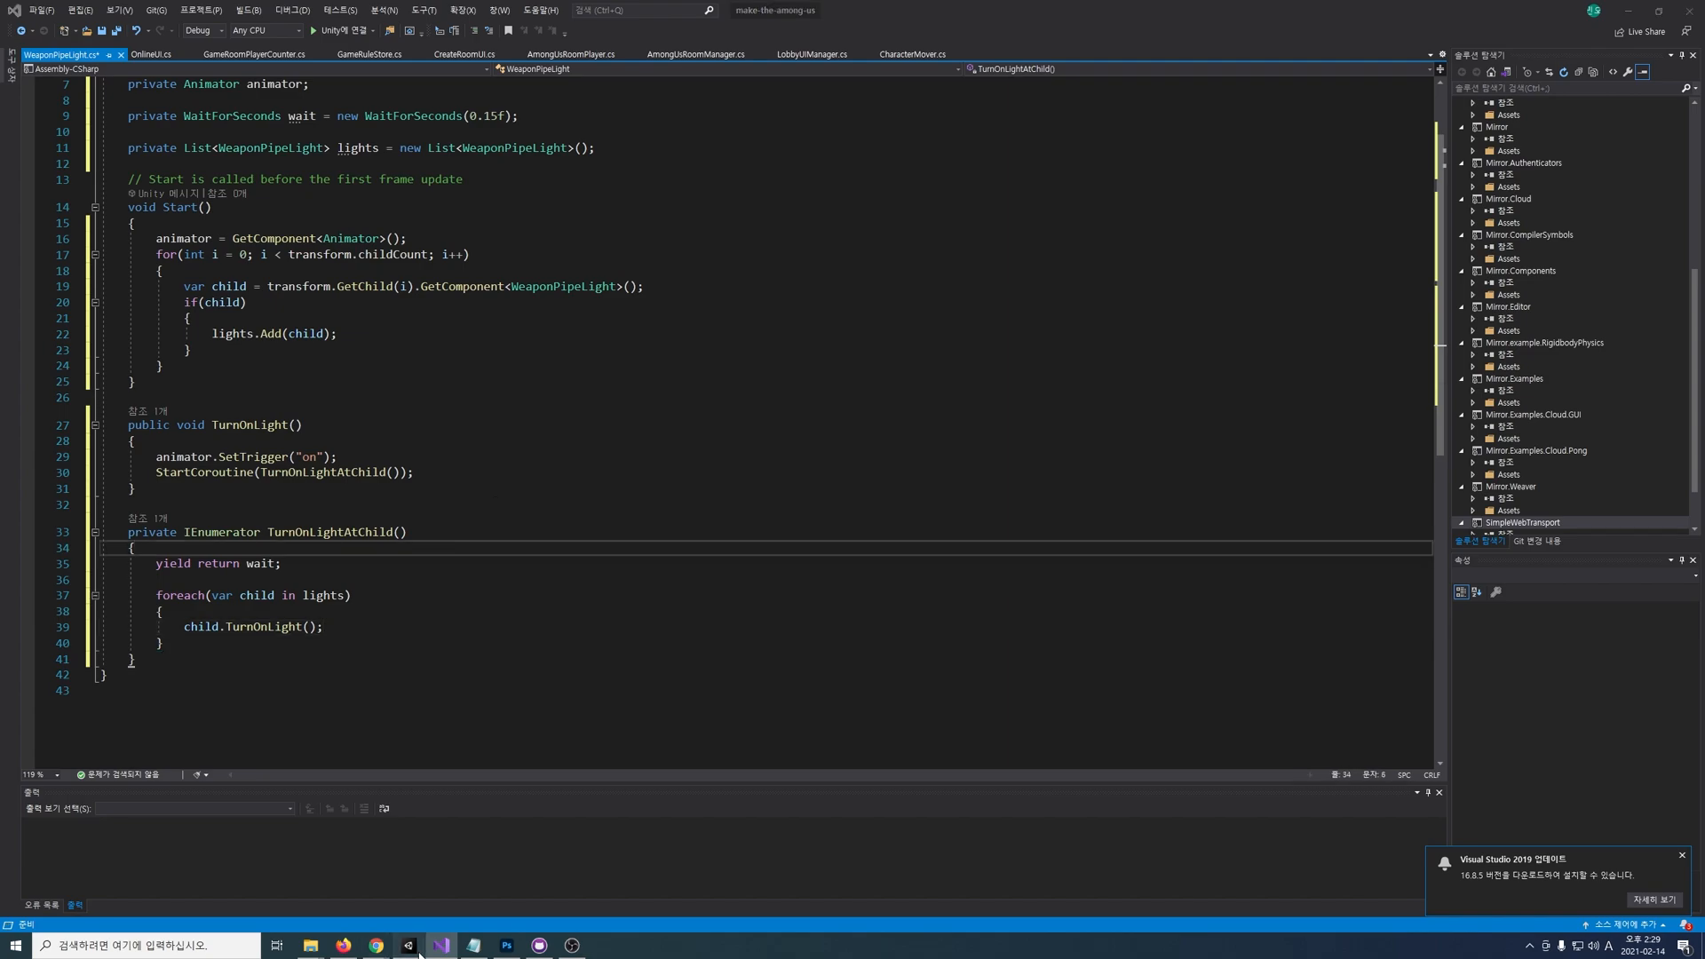
pyautogui.rightClick(1256, 759)
pyautogui.moveTo(1385, 418)
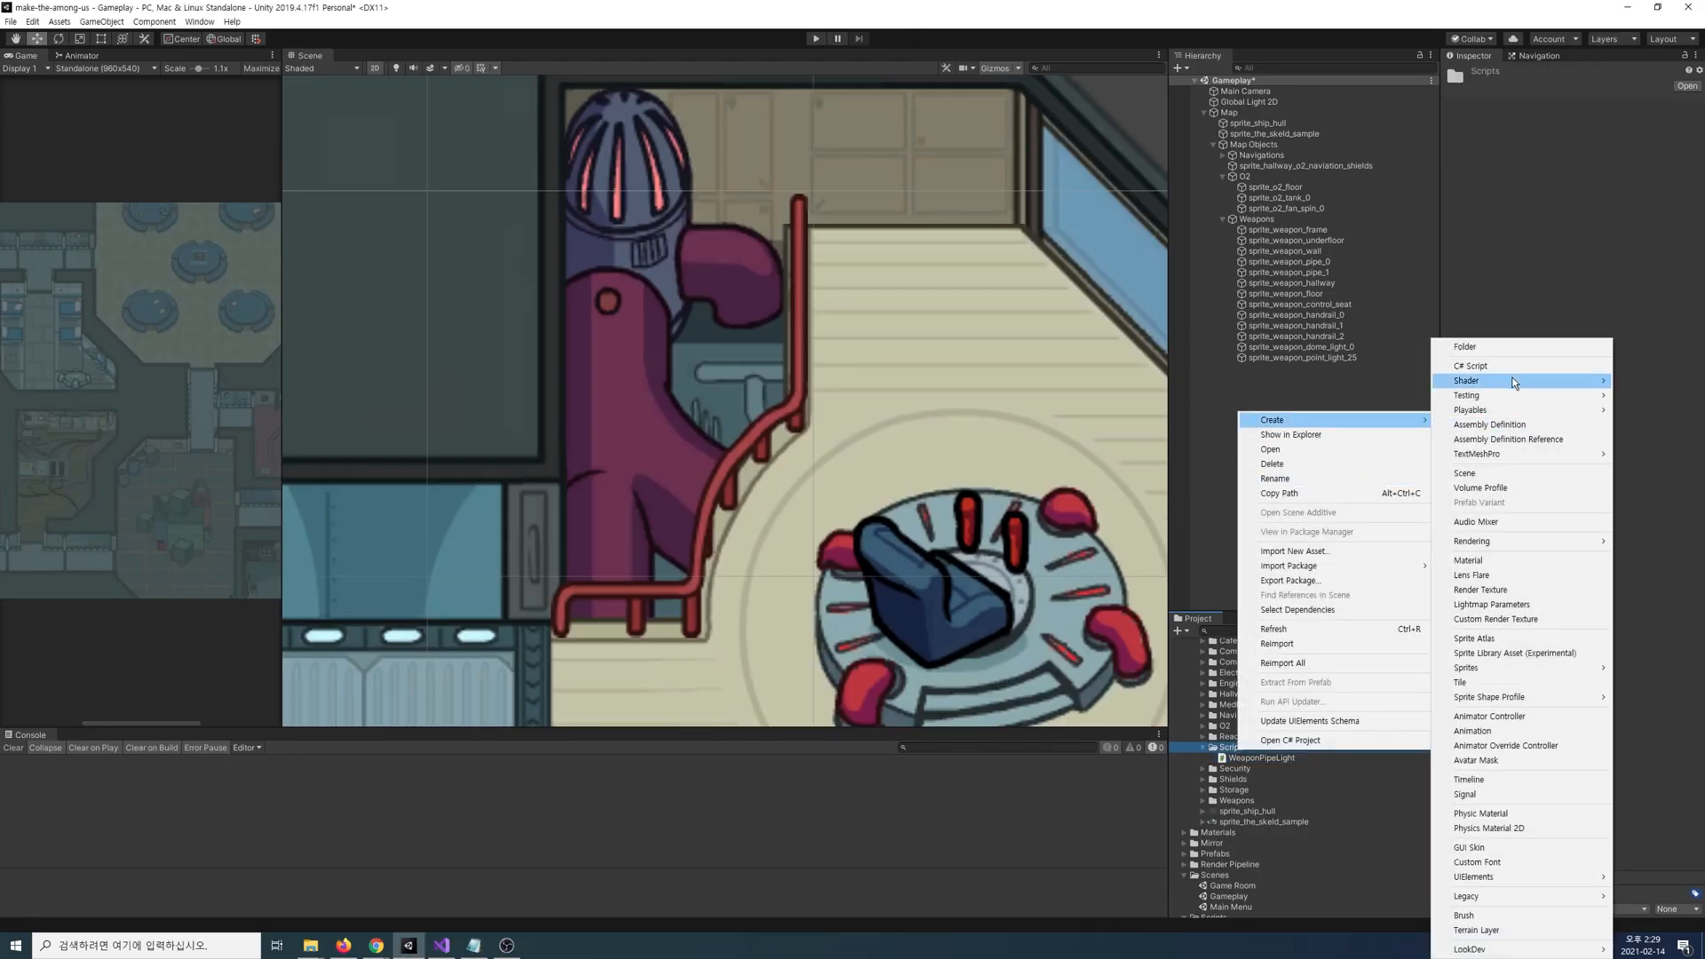
pyautogui.click(1523, 383)
pyautogui.write('WeaponPip')
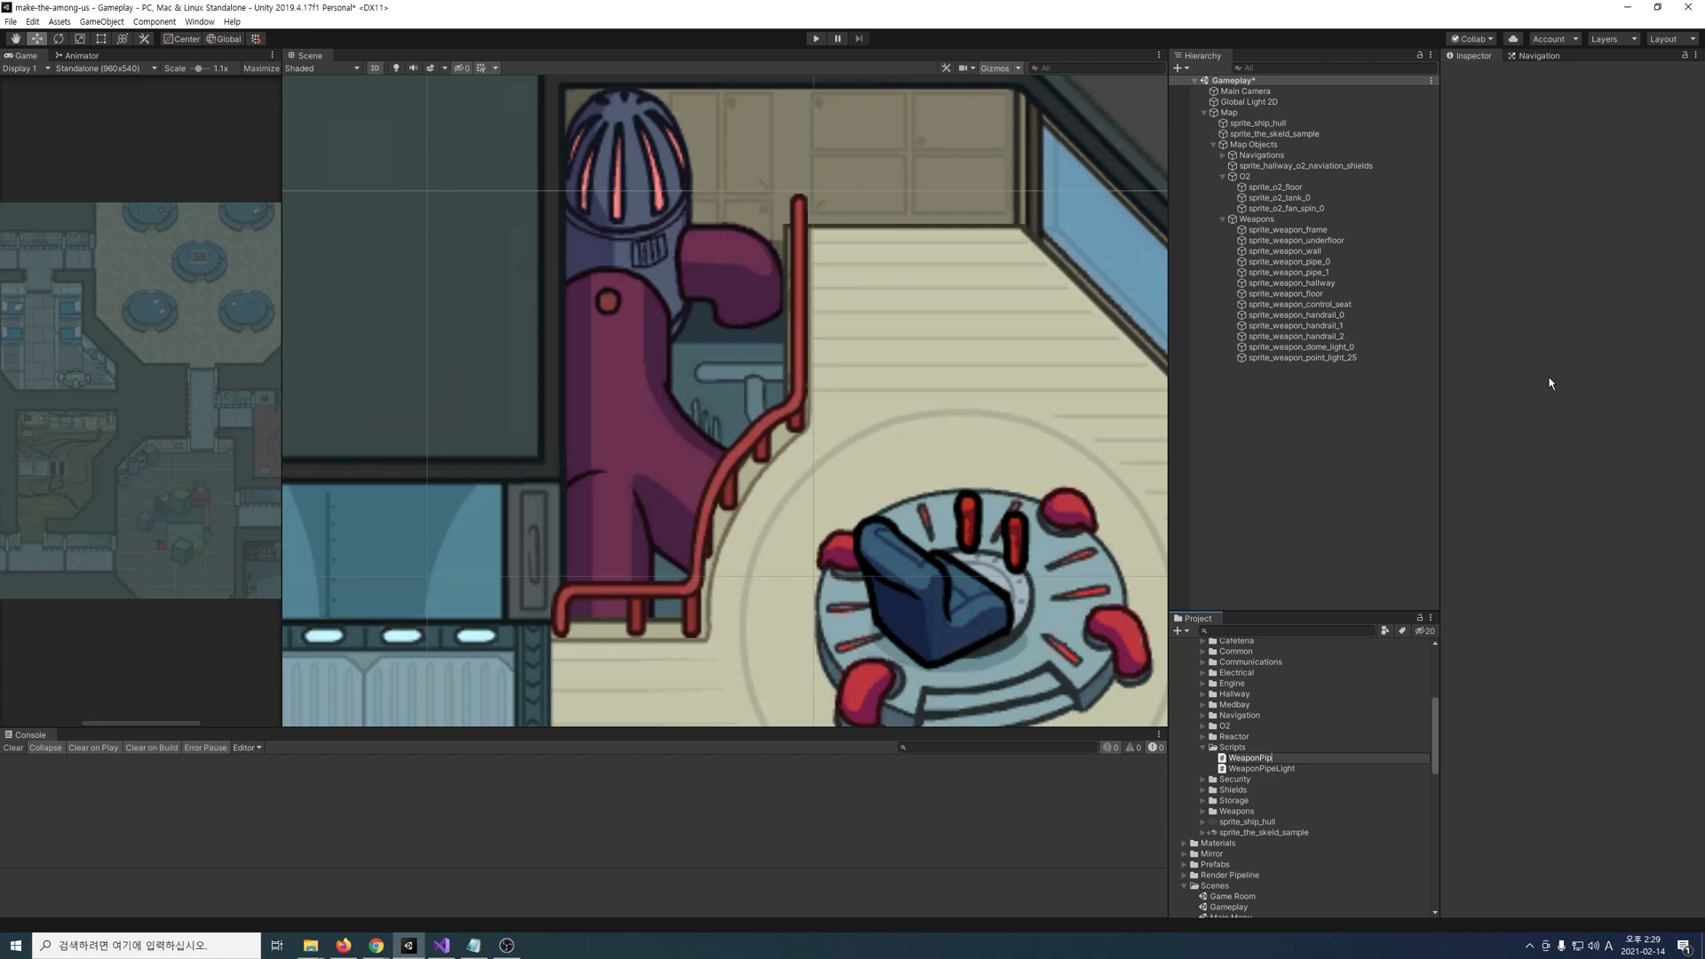
pyautogui.press('Return')
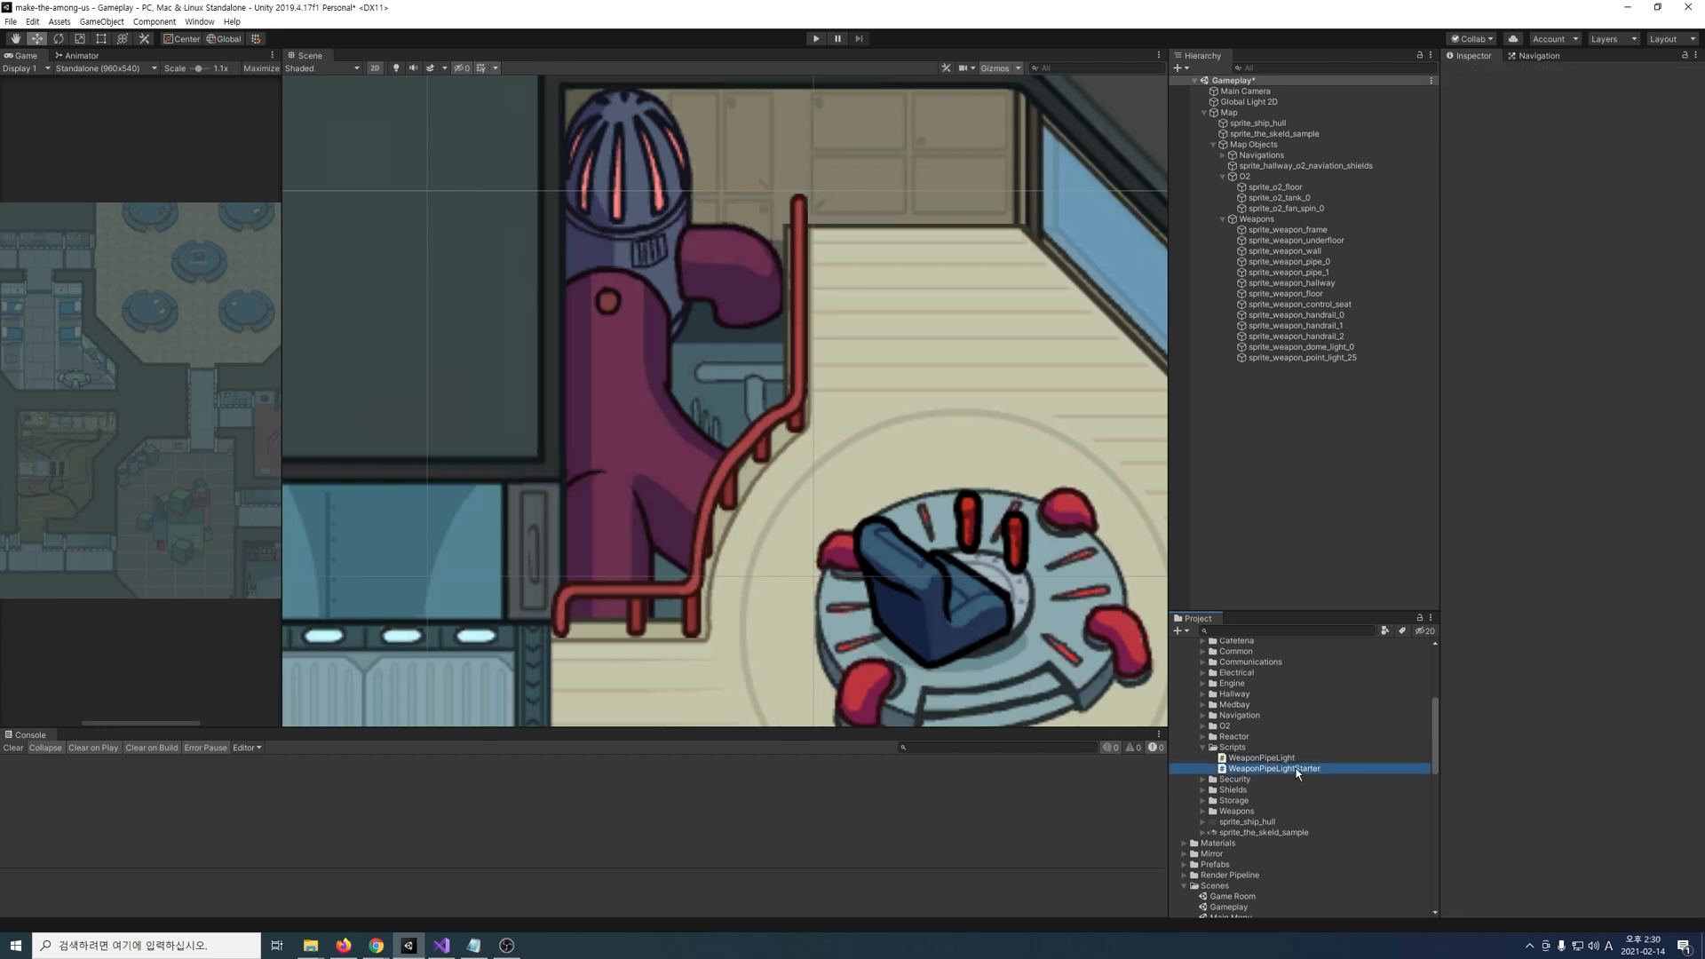
# Step: Open WeaponPipeLightStarter in Visual Studio and declare a private WaitForSeconds field named wait, initialised to 1f
pyautogui.doubleClick(1298, 769)
pyautogui.press('Return')
pyautogui.write('private WaitForSeconds wait = new WaitForSeconds(1f);')
# Step: Declare a private List<WeaponPipeLight> field named lights in WeaponPipeLightStarter, initialised with a new empty list
pyautogui.press('Return')
pyautogui.press('Return')
pyautogui.write('private List<We')
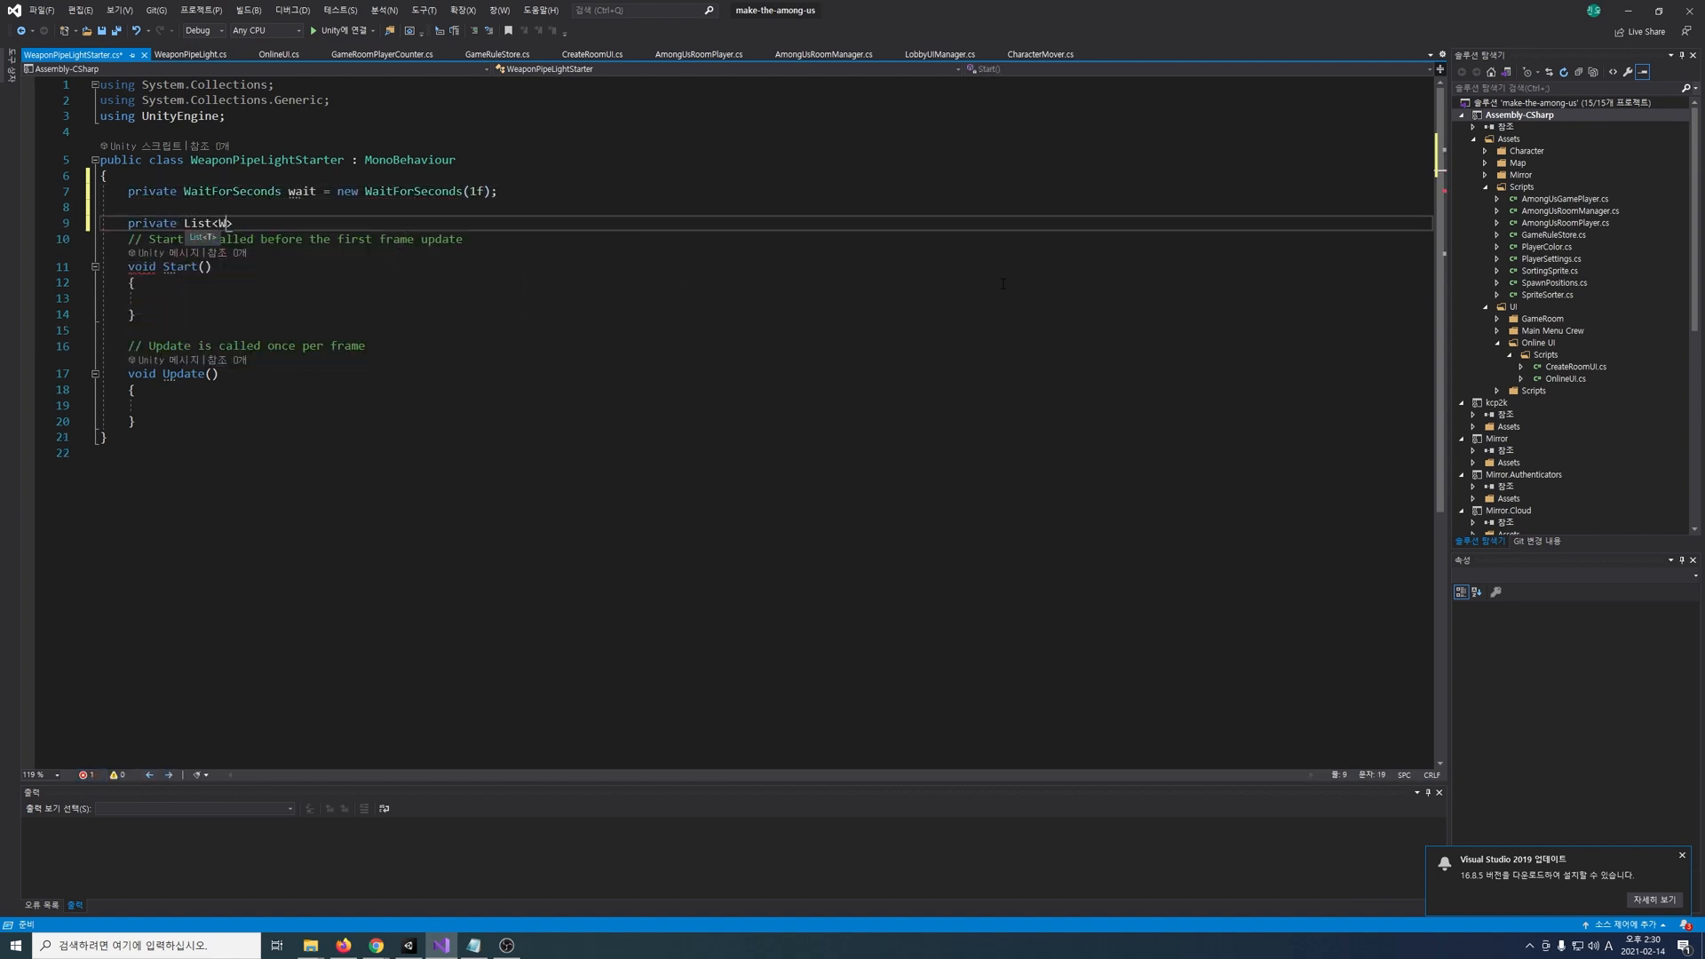
pyautogui.write('aponPipeLight> l')
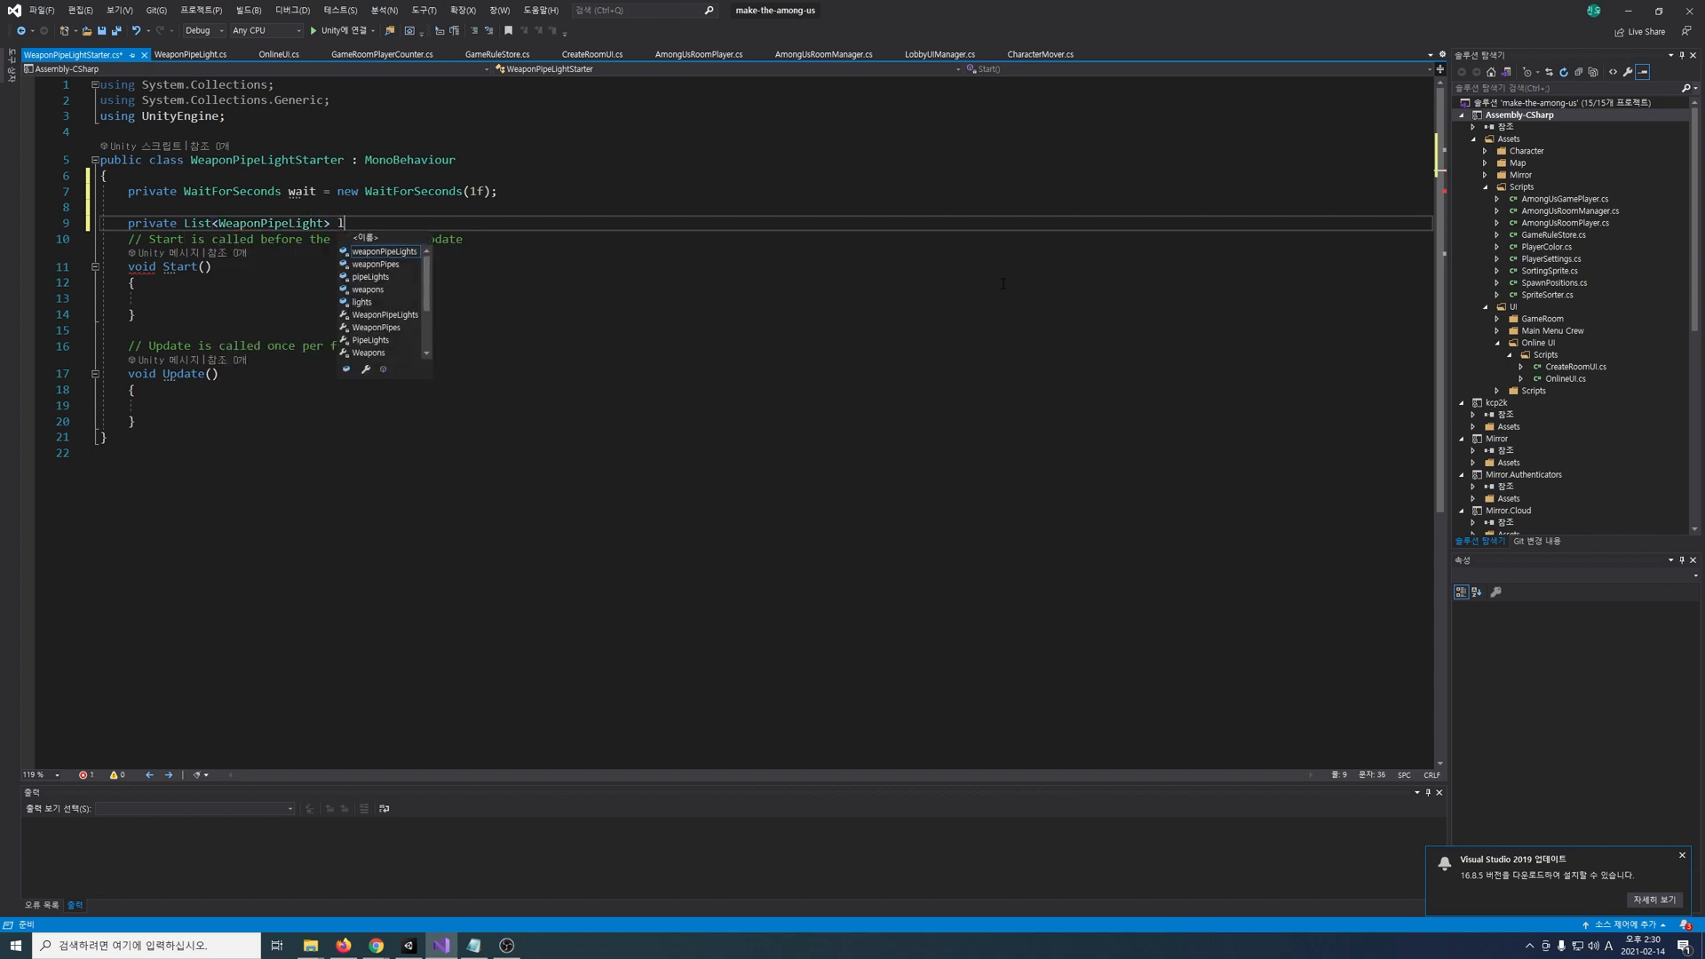
pyautogui.write('ights = new List<WeaponPipeLight>(')
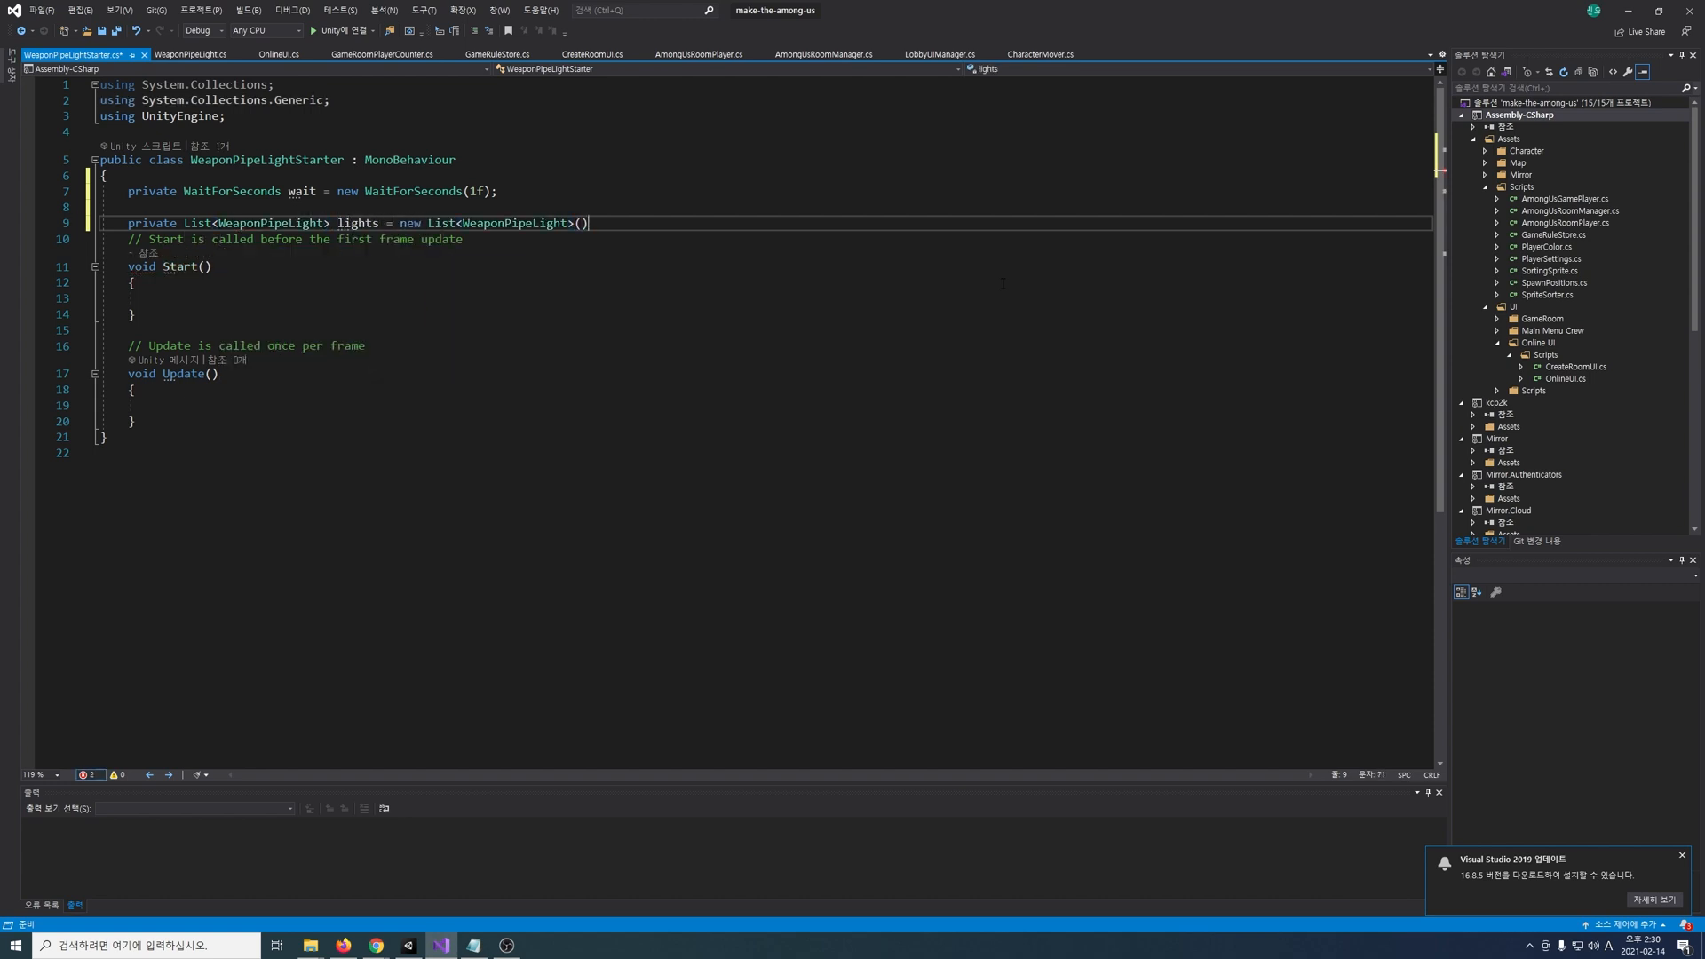
# Step: In WeaponPipeLightStarter's Start, add a for loop over transform.childCount that gets each child's WeaponPipeLight component as child
pyautogui.press('Down')
pyautogui.press('Down')
pyautogui.press('Down')
pyautogui.press('Down')
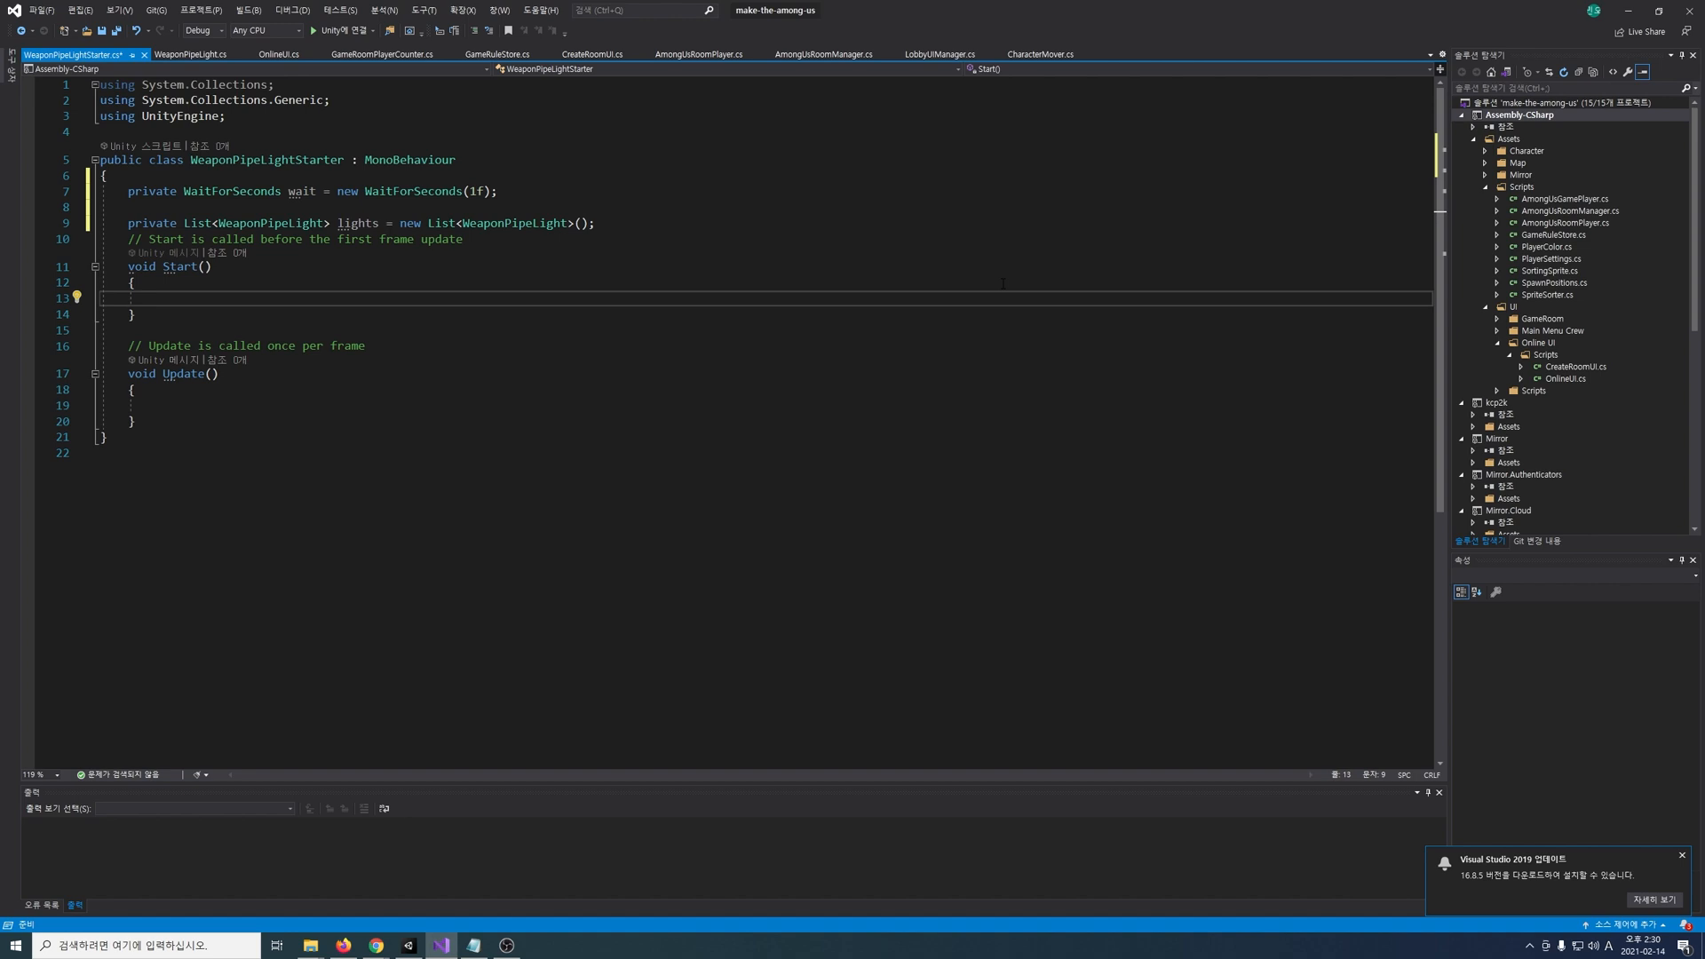
pyautogui.write('i < transform.childCount; i++)')
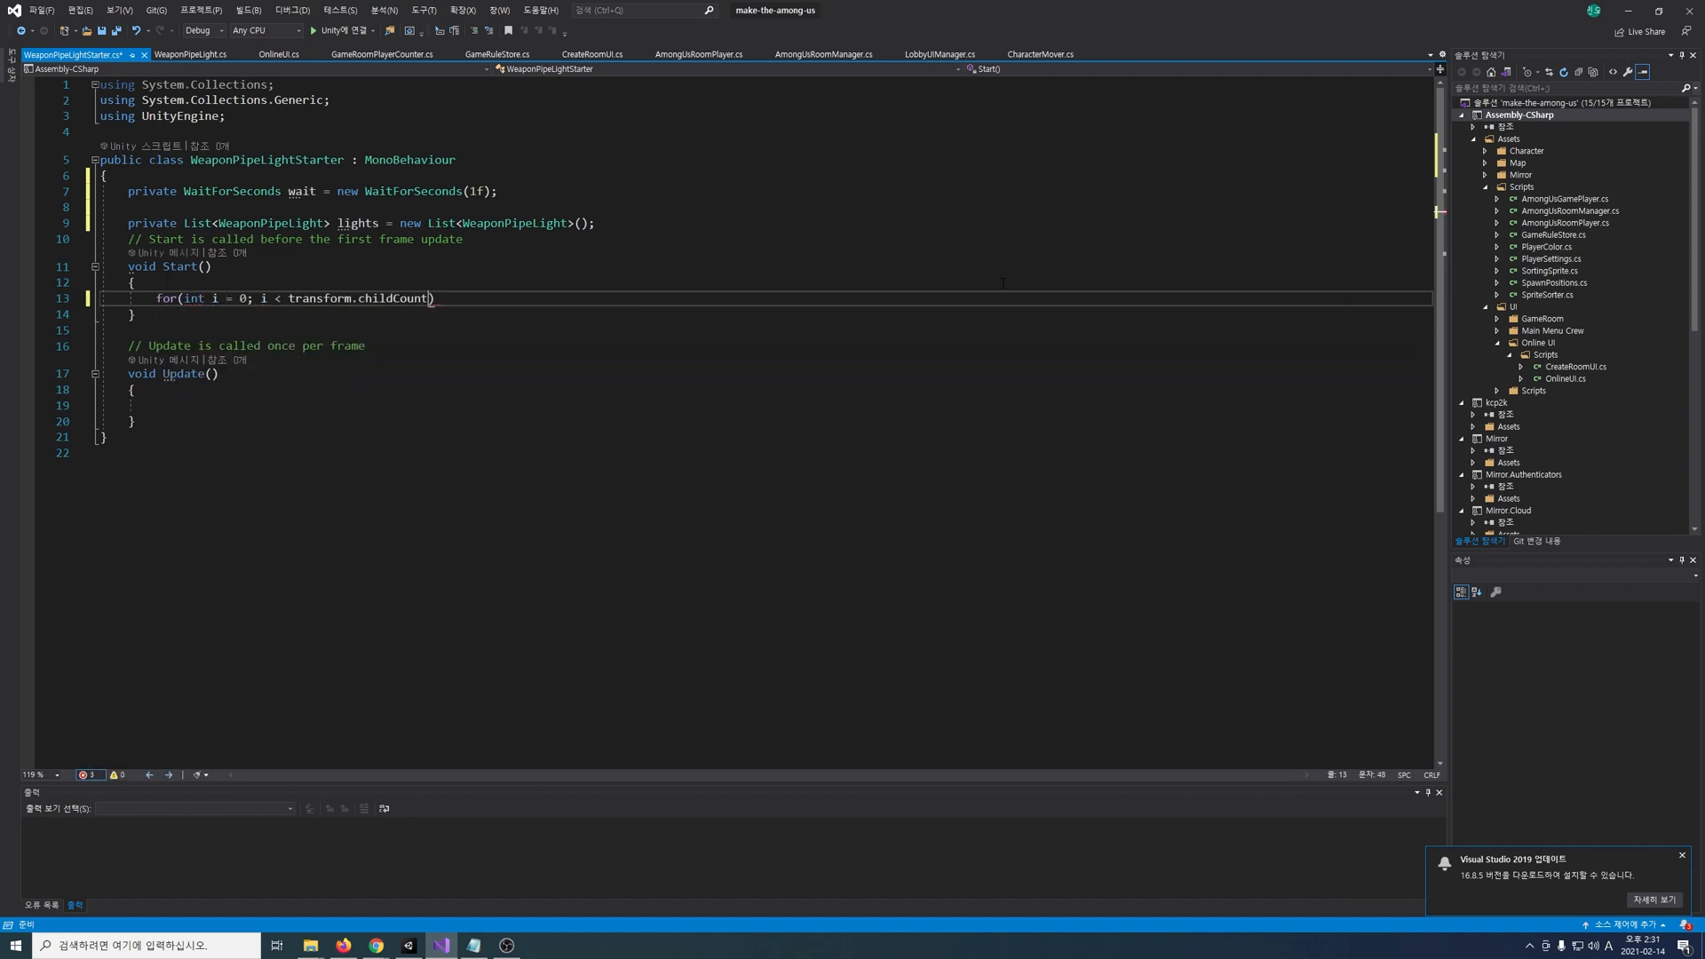
pyautogui.press('Return')
pyautogui.write('{')
pyautogui.press('Return')
pyautogui.write('var child = transform.GetChild(i).GetComponent<WeaponPipeLight>();')
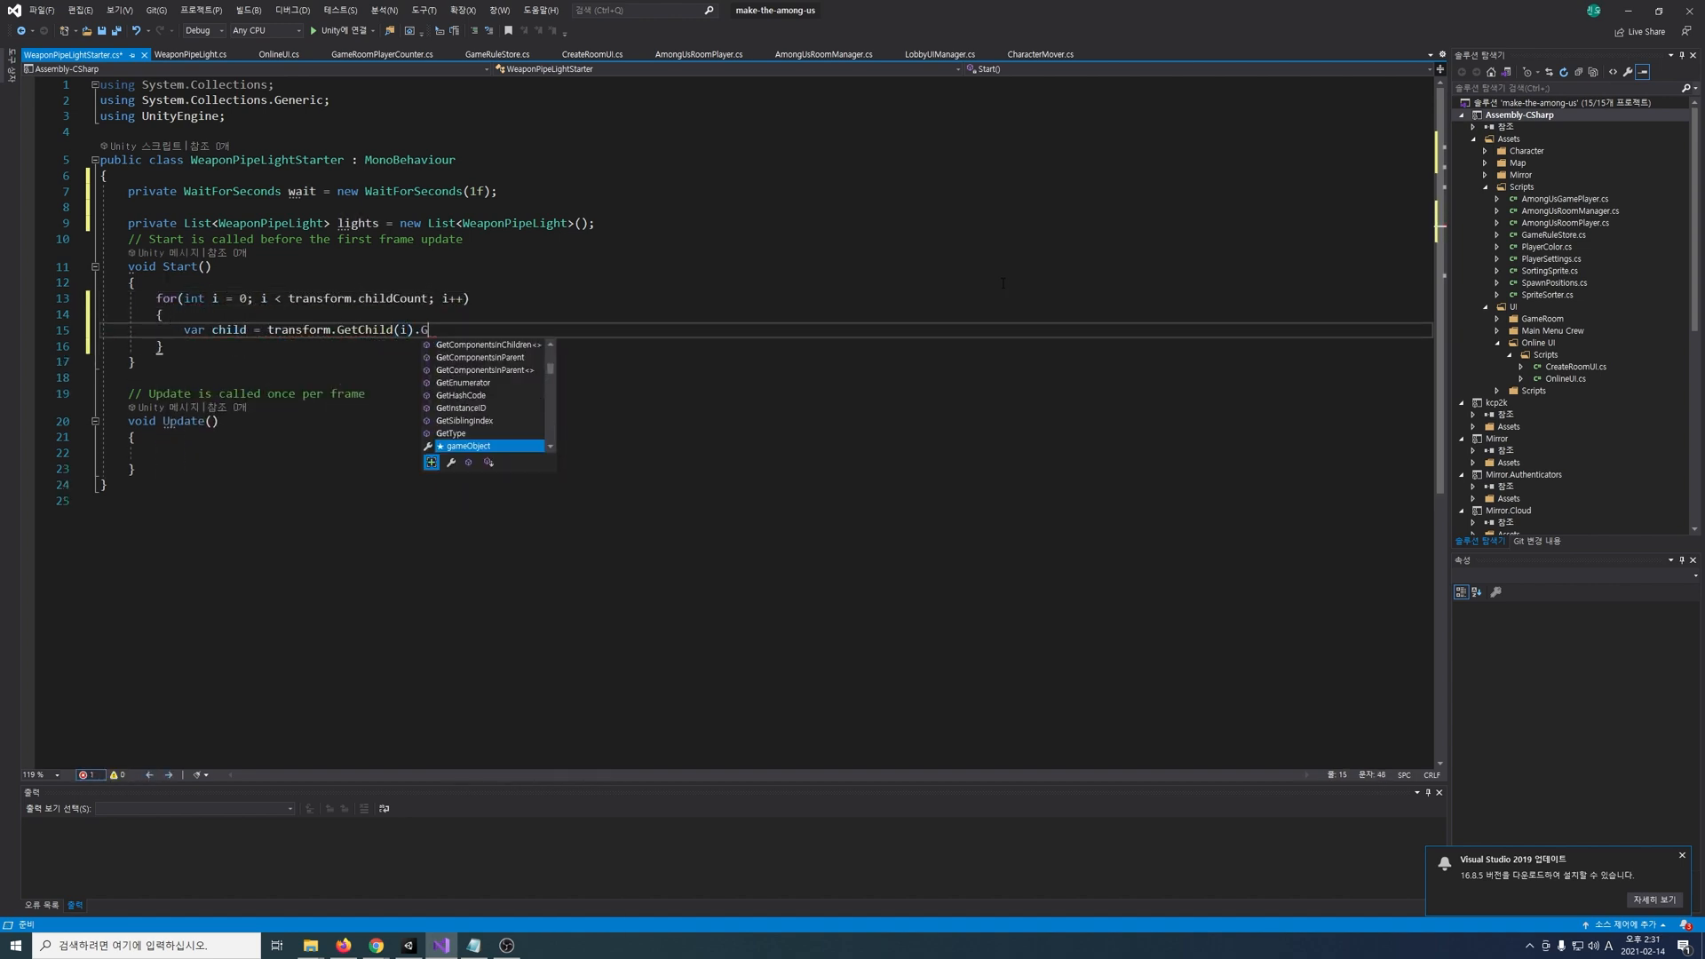
# Step: Add an if(child) block to WeaponPipeLightStarter's loop that adds child to the lights list
pyautogui.press('Return')
pyautogui.write('if(child)')
pyautogui.press('Return')
pyautogui.write('{')
pyautogui.press('Return')
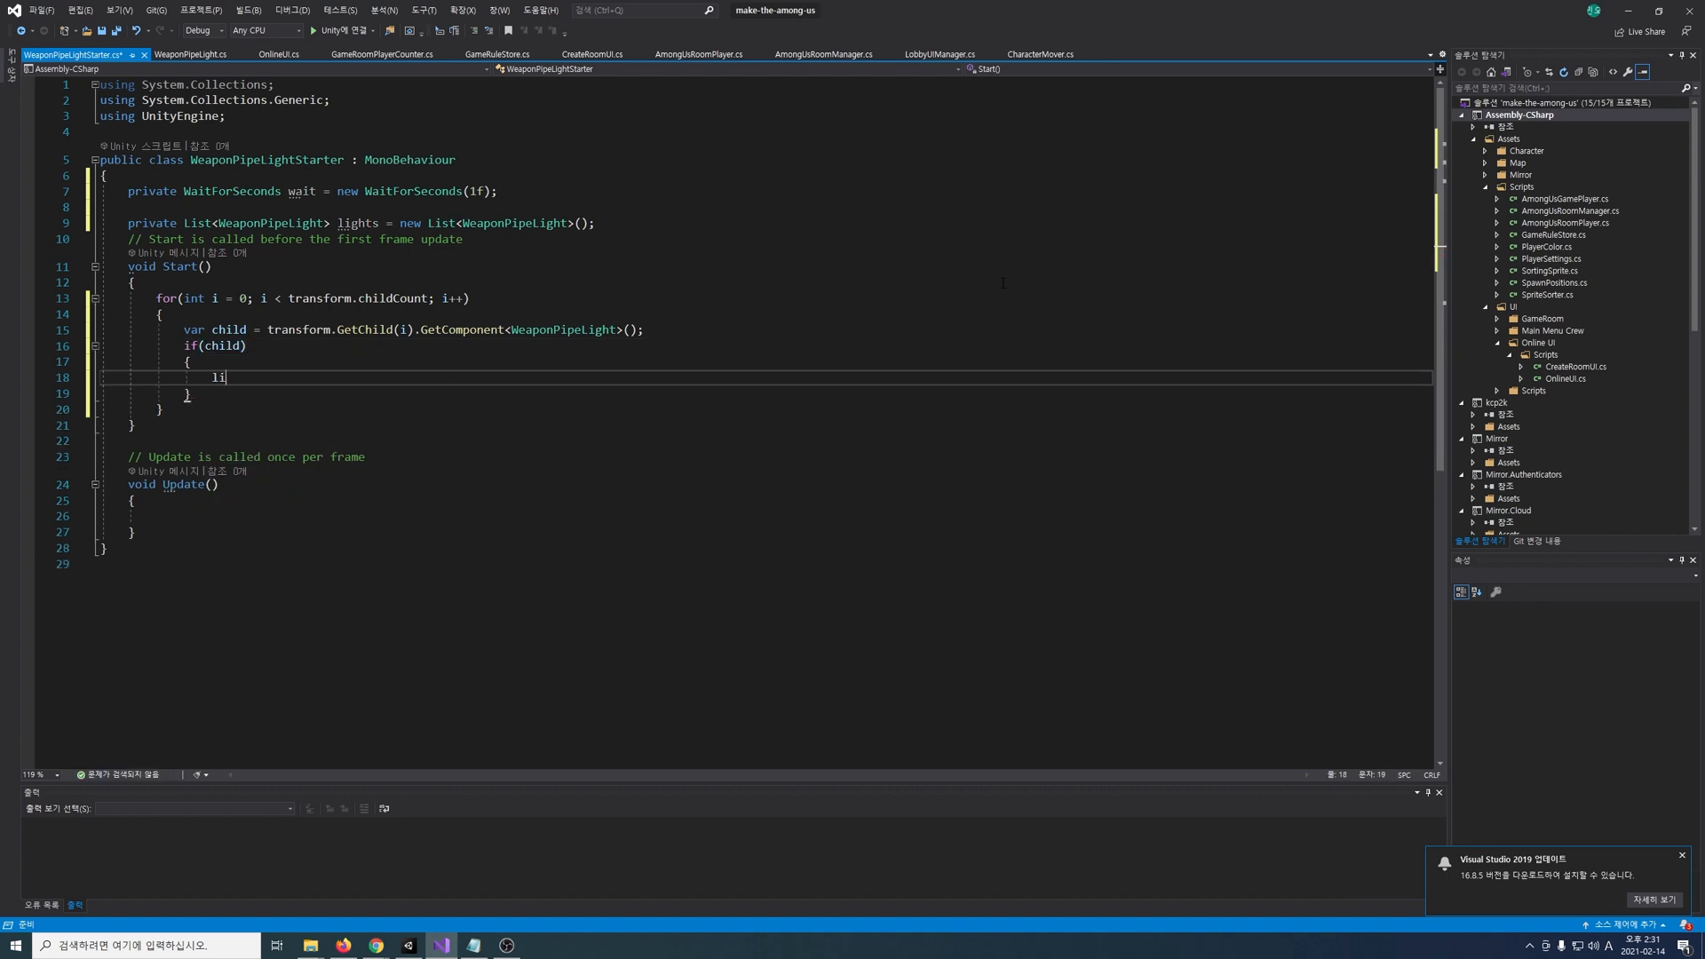
pyautogui.write('lights.Add(child);')
# Step: Start a coroutine named TurnOnPipeLight() after the for loop in WeaponPipeLightStarter's Start method
pyautogui.press('Down')
pyautogui.press('Down')
pyautogui.press('End')
pyautogui.press('Return')
pyautogui.press('Return')
pyautogui.write('StartCoroutine(Turn')
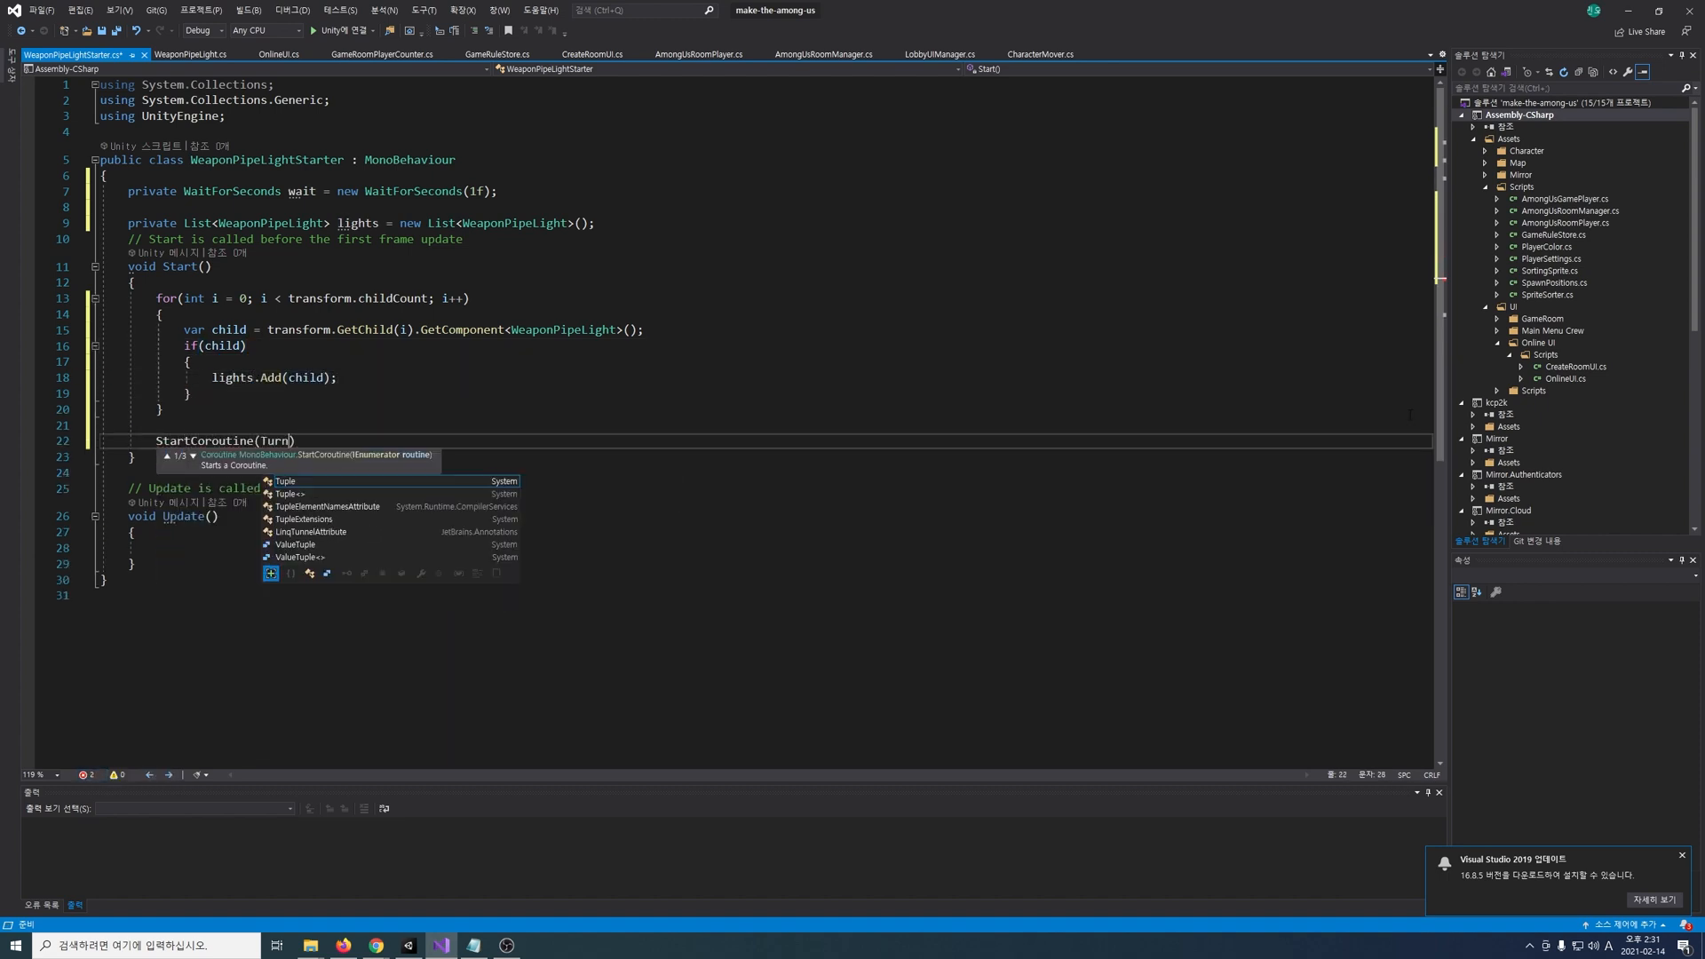
pyautogui.write('OnPipeLight());')
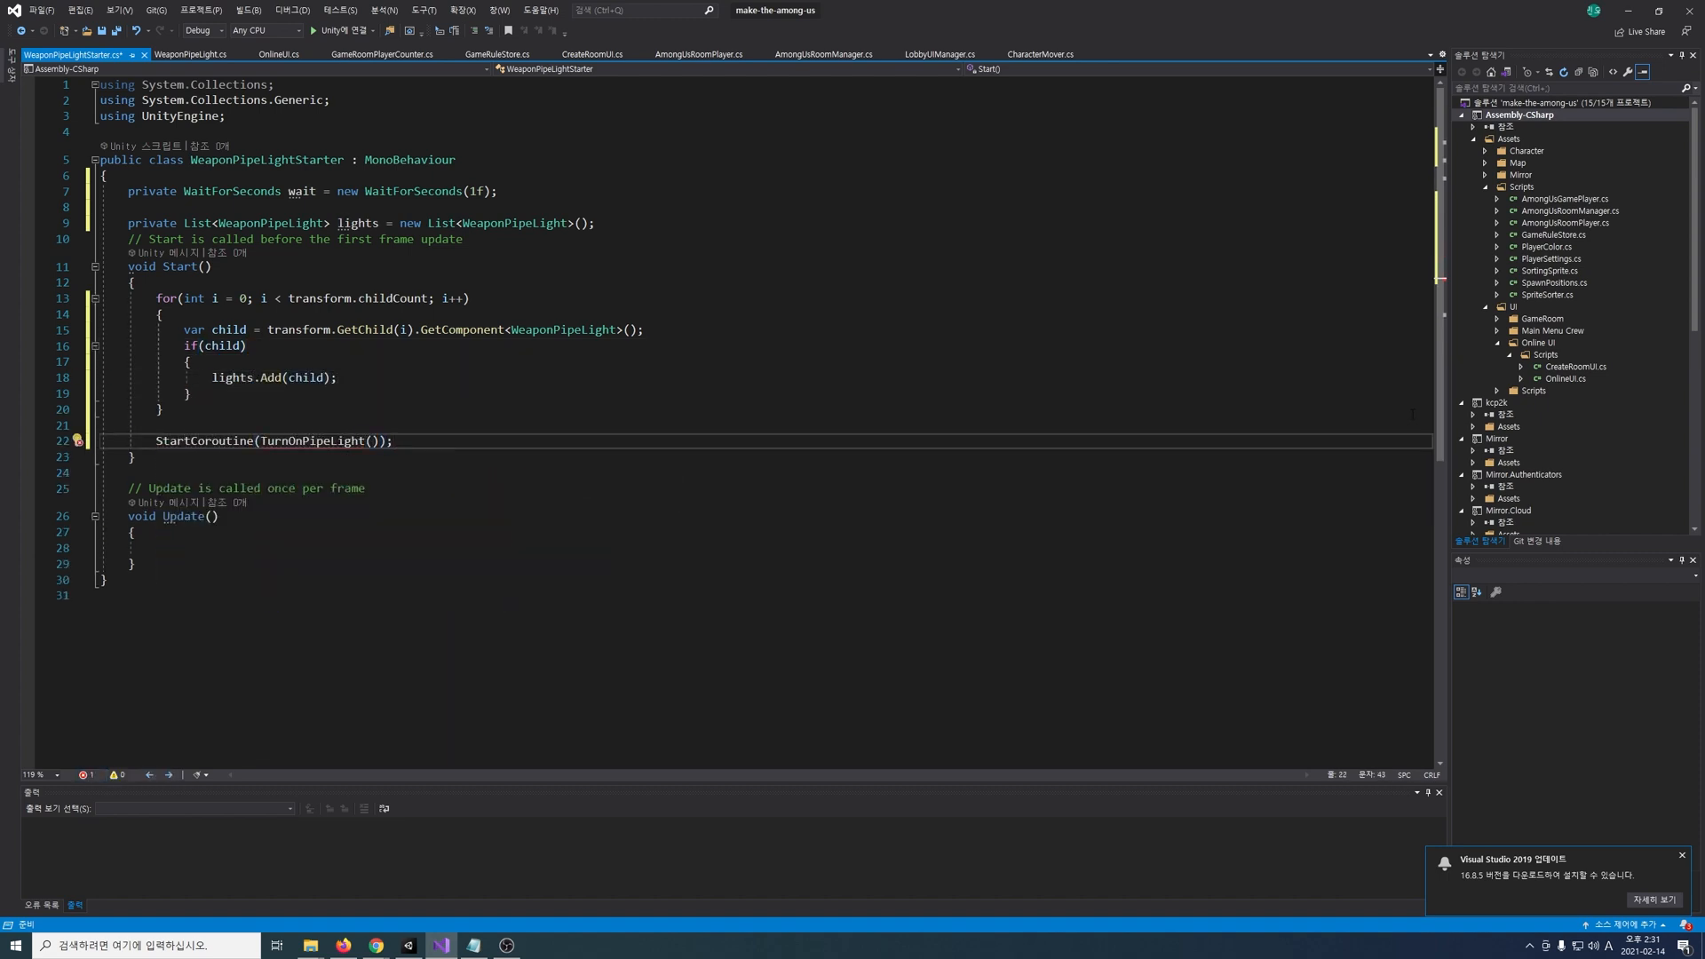
# Step: Replace WeaponPipeLightStarter's Update method with a private IEnumerator TurnOnPipeLight() whose while(true) loop does yield return wait
pyautogui.moveTo(136, 564); pyautogui.dragTo(129, 488)
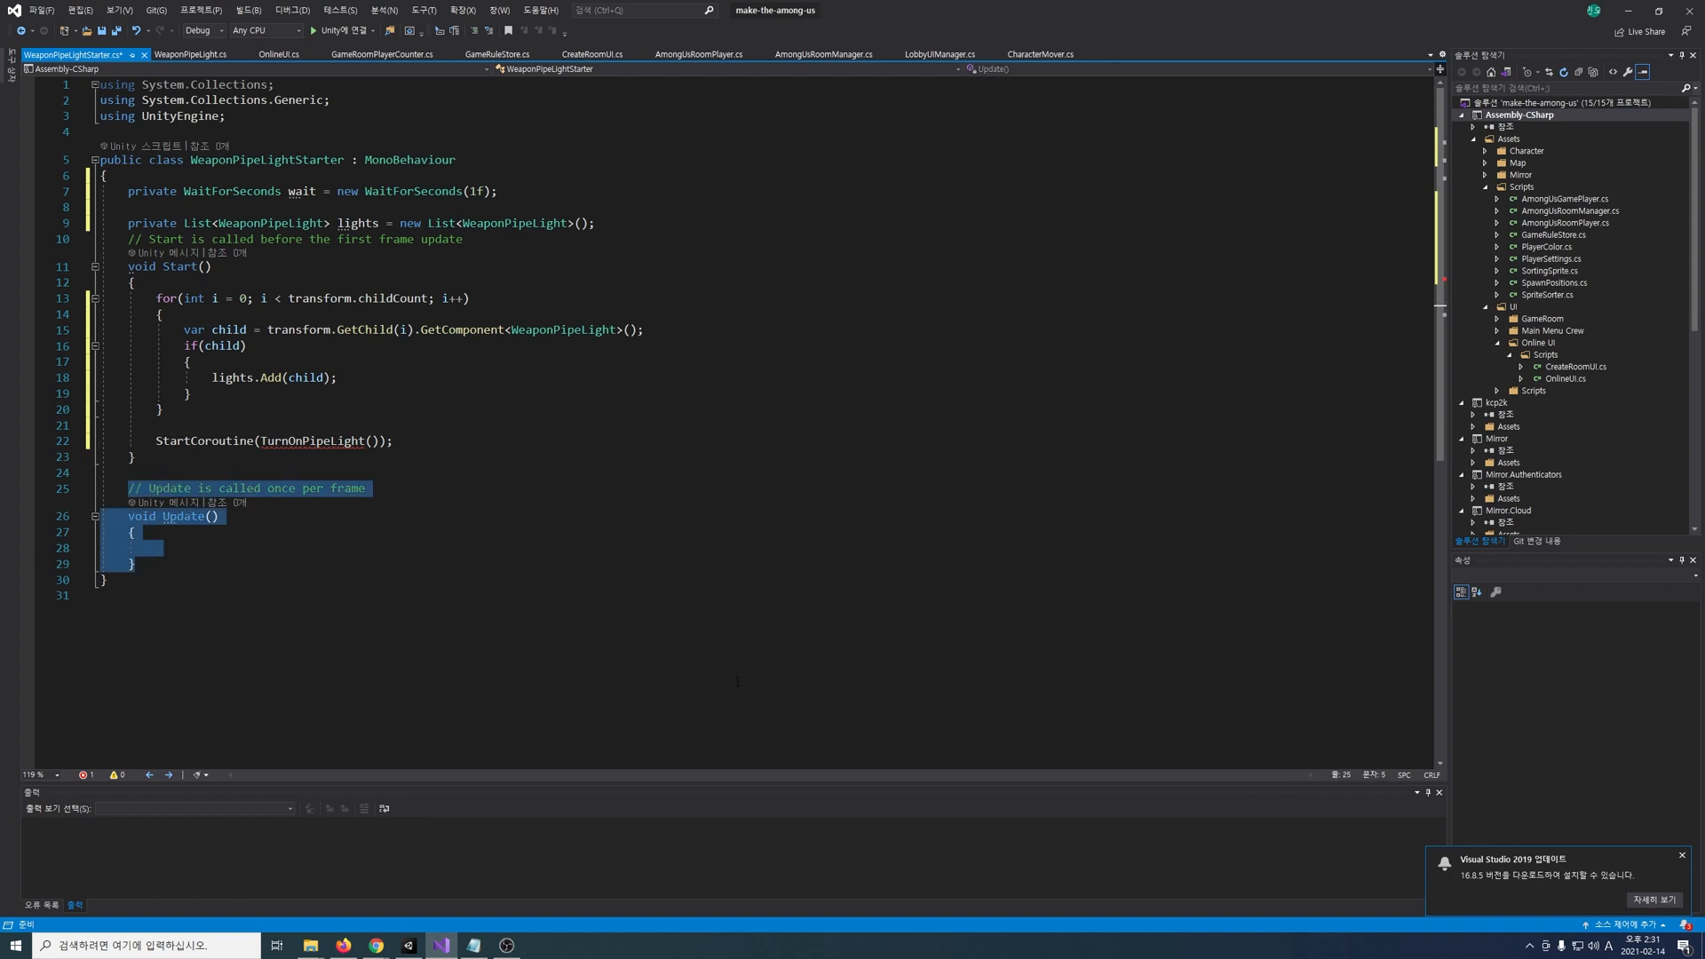
pyautogui.write('private IEnumerator TurnOnPipeLight()')
pyautogui.press('Return')
pyautogui.write('{')
pyautogui.press('Return')
pyautogui.write('while(true)')
pyautogui.press('Return')
pyautogui.write('{')
pyautogui.press('Return')
pyautogui.write('yield return wa')
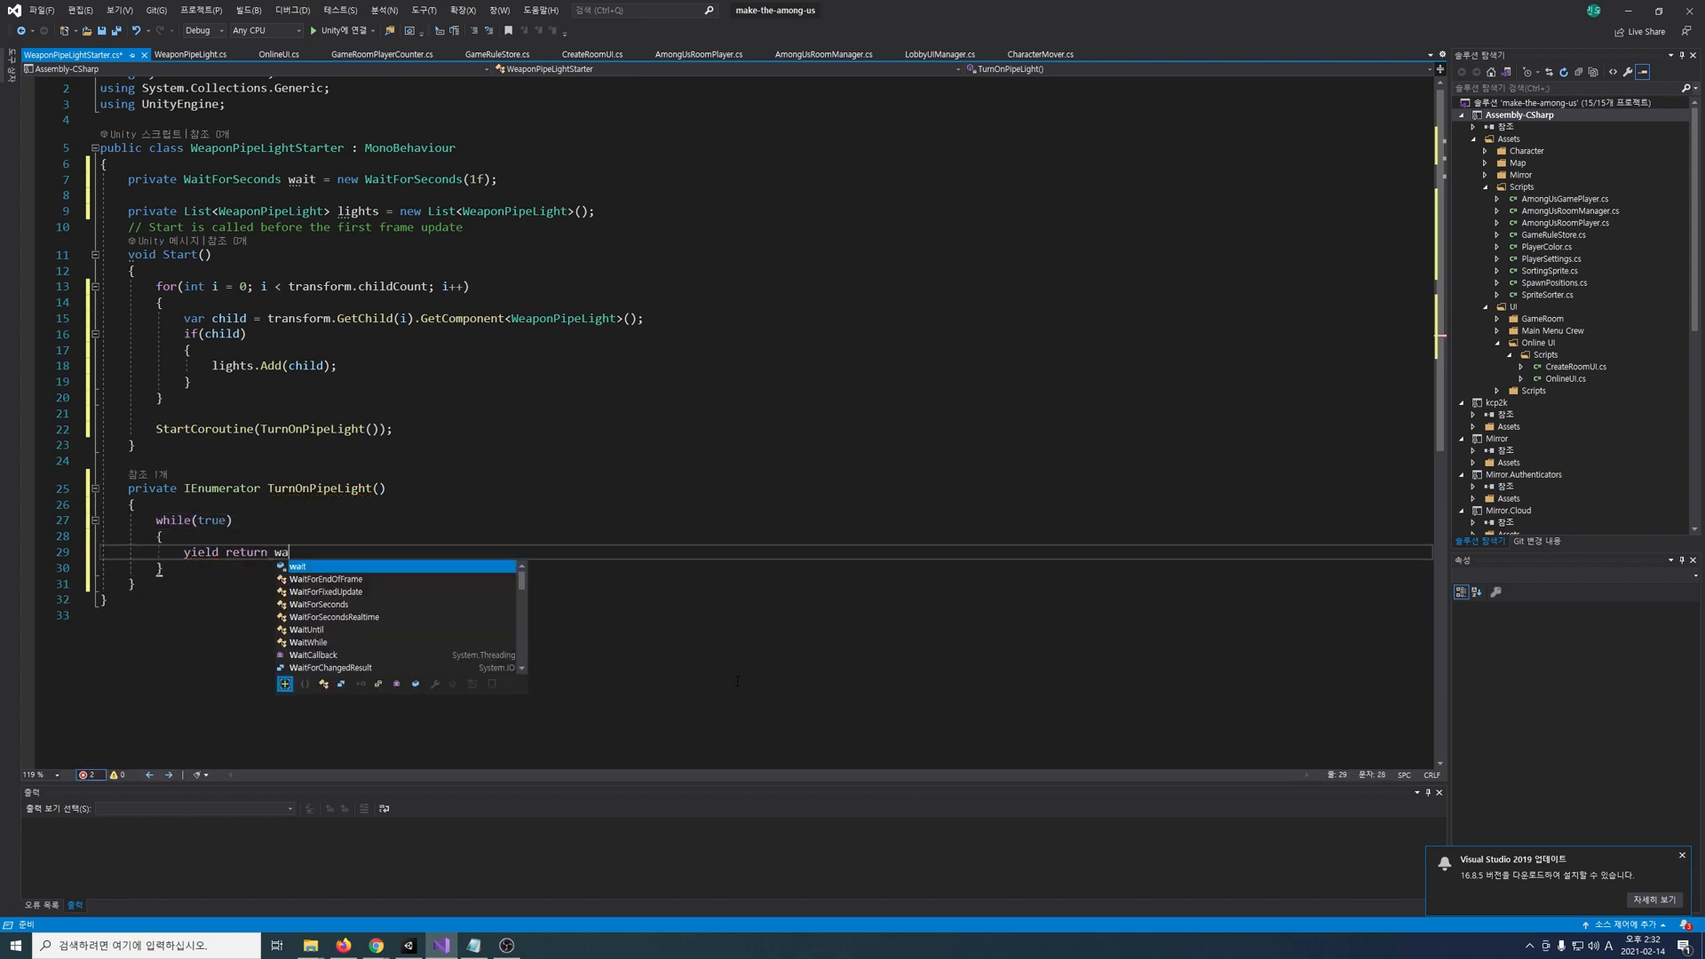
pyautogui.write('it;')
# Step: Add a foreach loop over lights inside the while loop that calls child.TurnOnLight(), and save the script
pyautogui.press('Return')
pyautogui.press('Return')
pyautogui.write('foreach(var child in lights)')
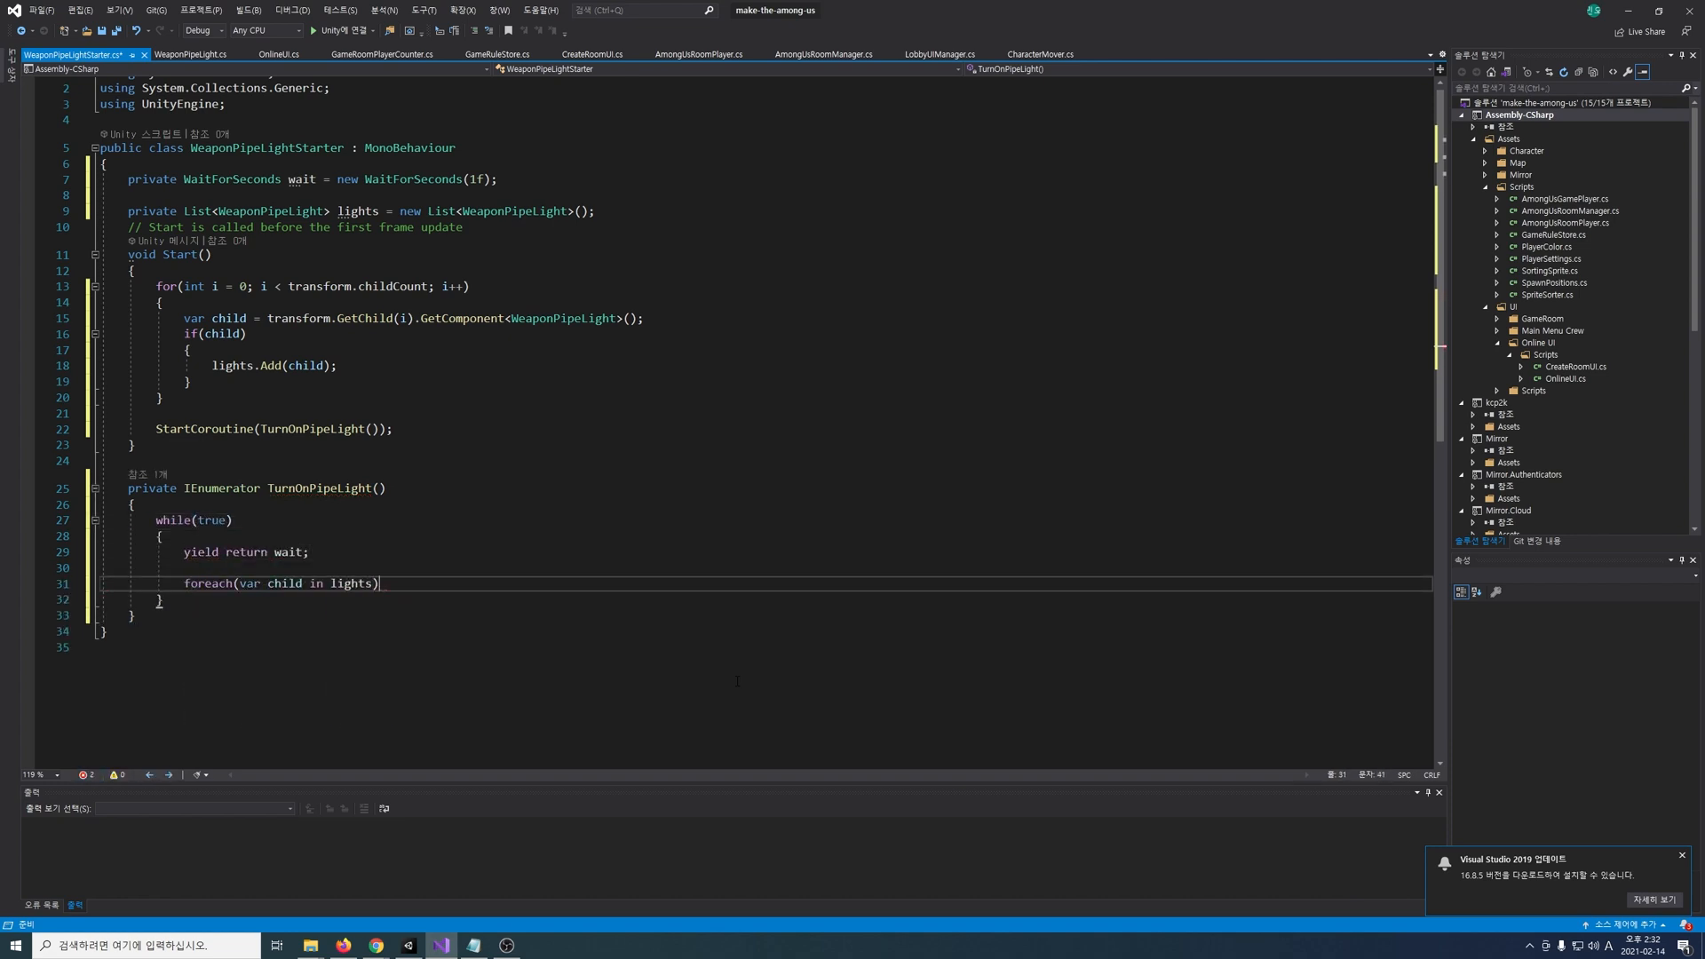
pyautogui.press('Return')
pyautogui.write('{')
pyautogui.press('Return')
pyautogui.write('child.TurnOnLight();')
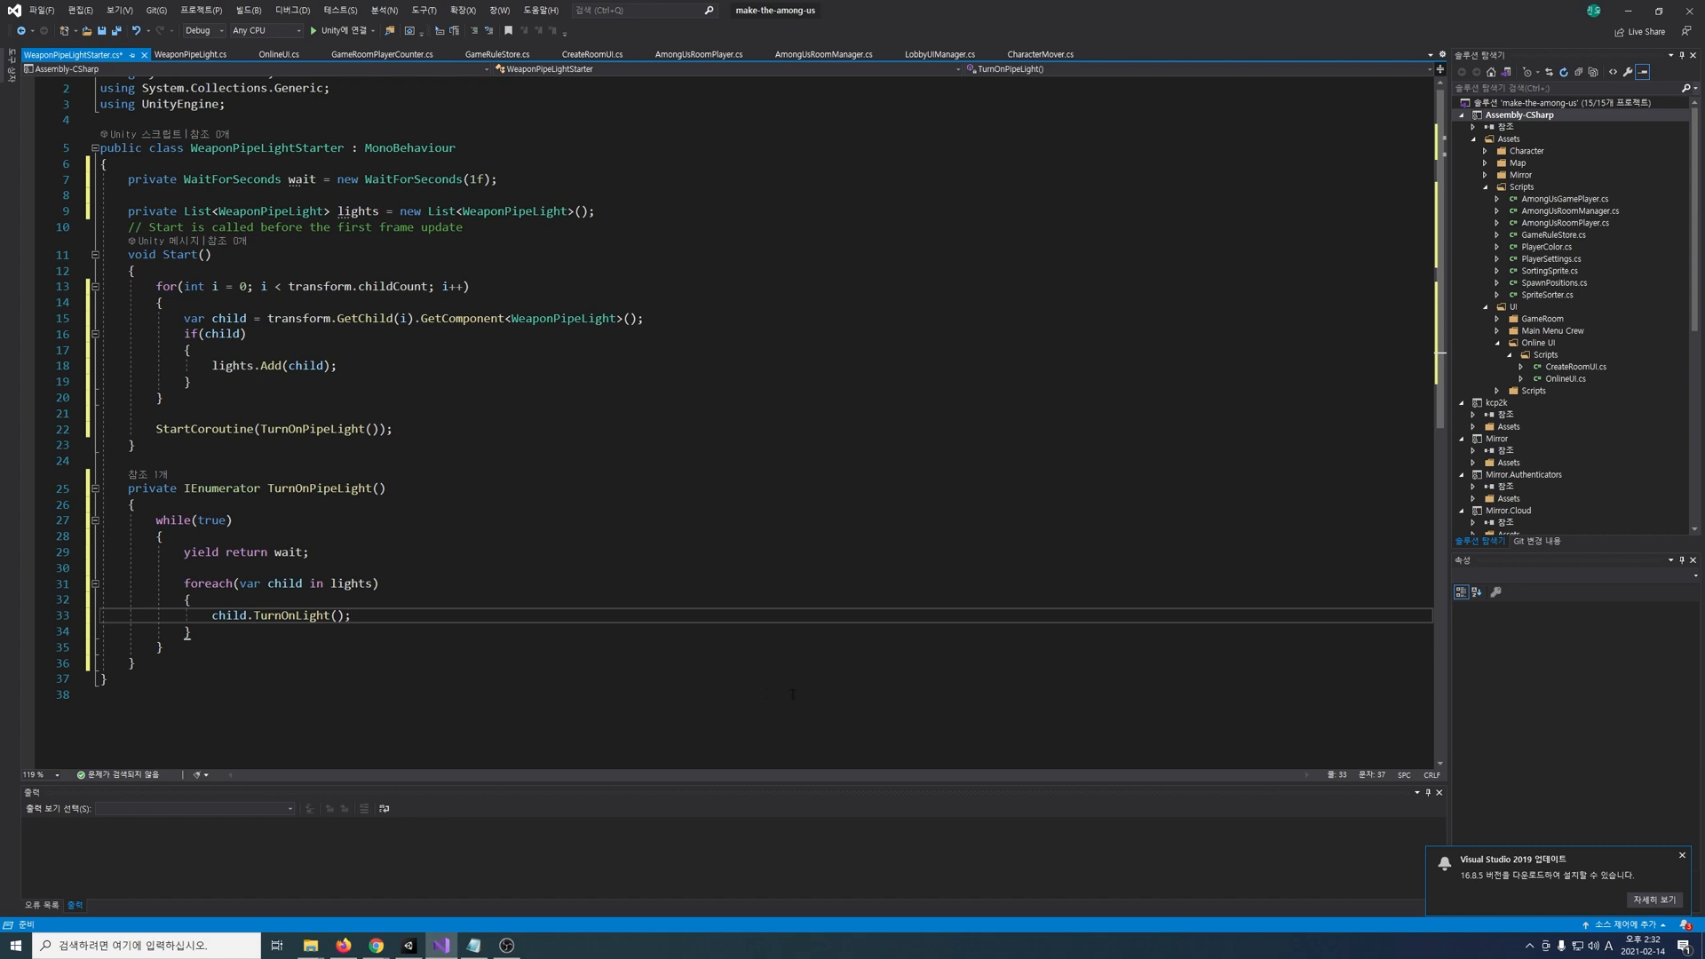
pyautogui.click(977, 461)
pyautogui.hotkey('ctrl', 's')
# Step: In Unity, attach WeaponPipeLightStarter to sprite_weapon_dome_light_0 and WeaponPipeLight to sprite_weapon_point_light_25
pyautogui.click(408, 945)
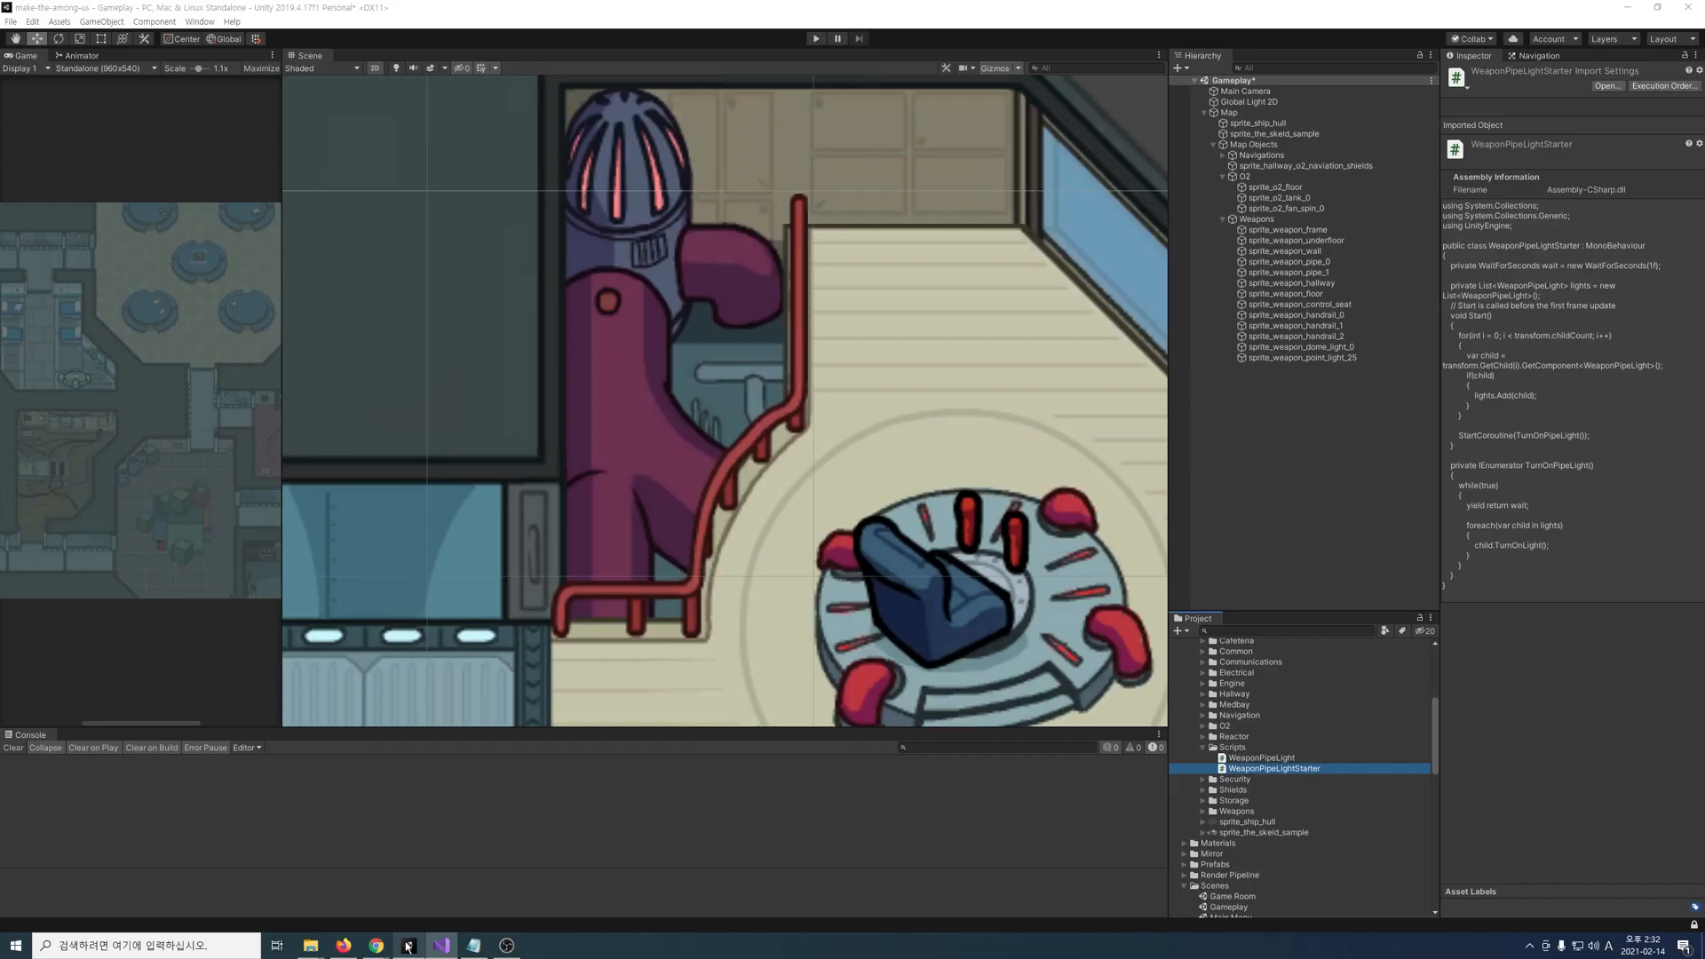
pyautogui.click(1332, 347)
pyautogui.moveTo(1258, 773); pyautogui.dragTo(1567, 554)
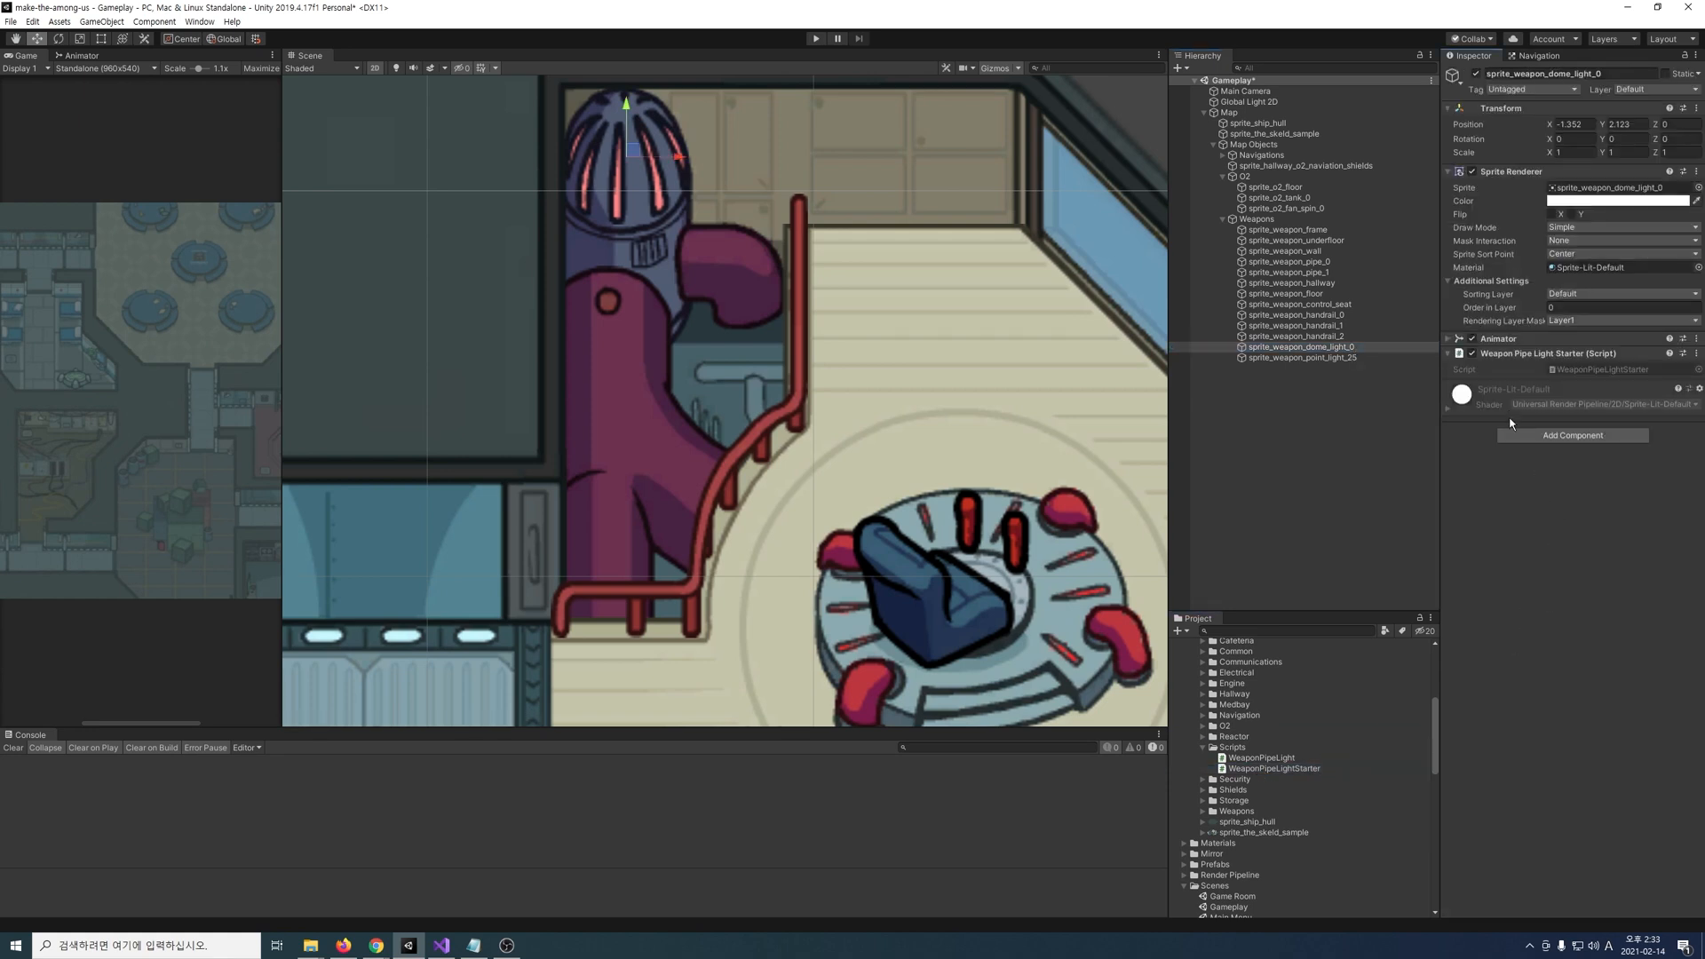
pyautogui.click(1332, 357)
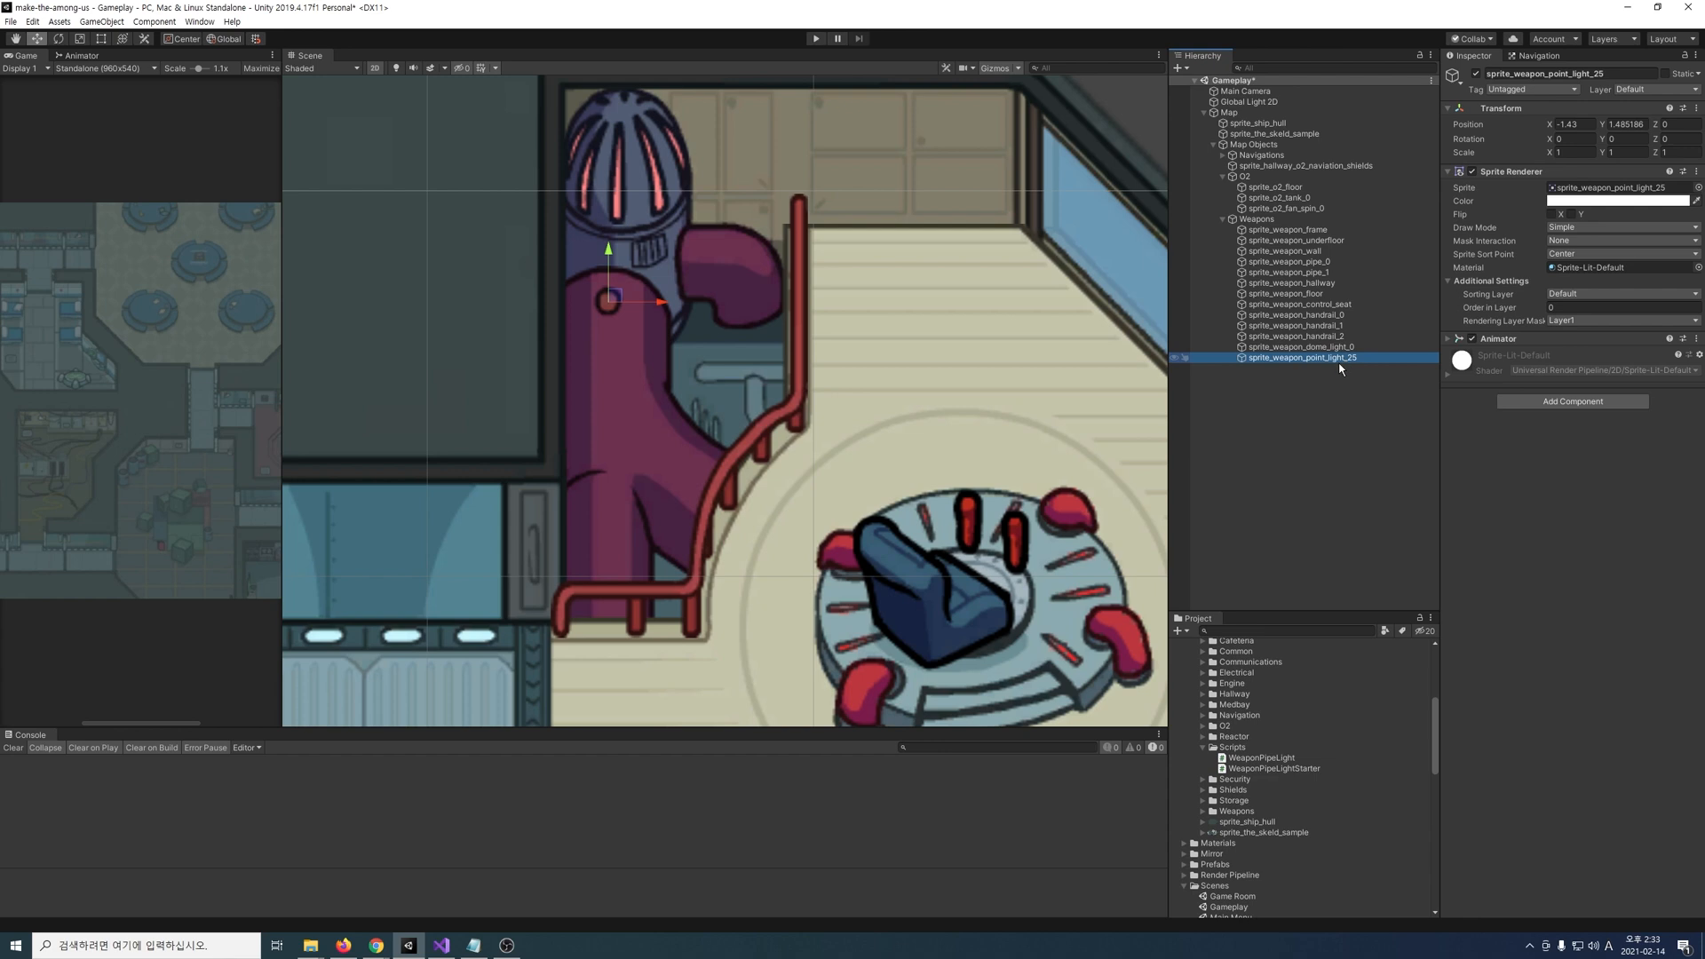
pyautogui.moveTo(1272, 759); pyautogui.dragTo(1567, 542)
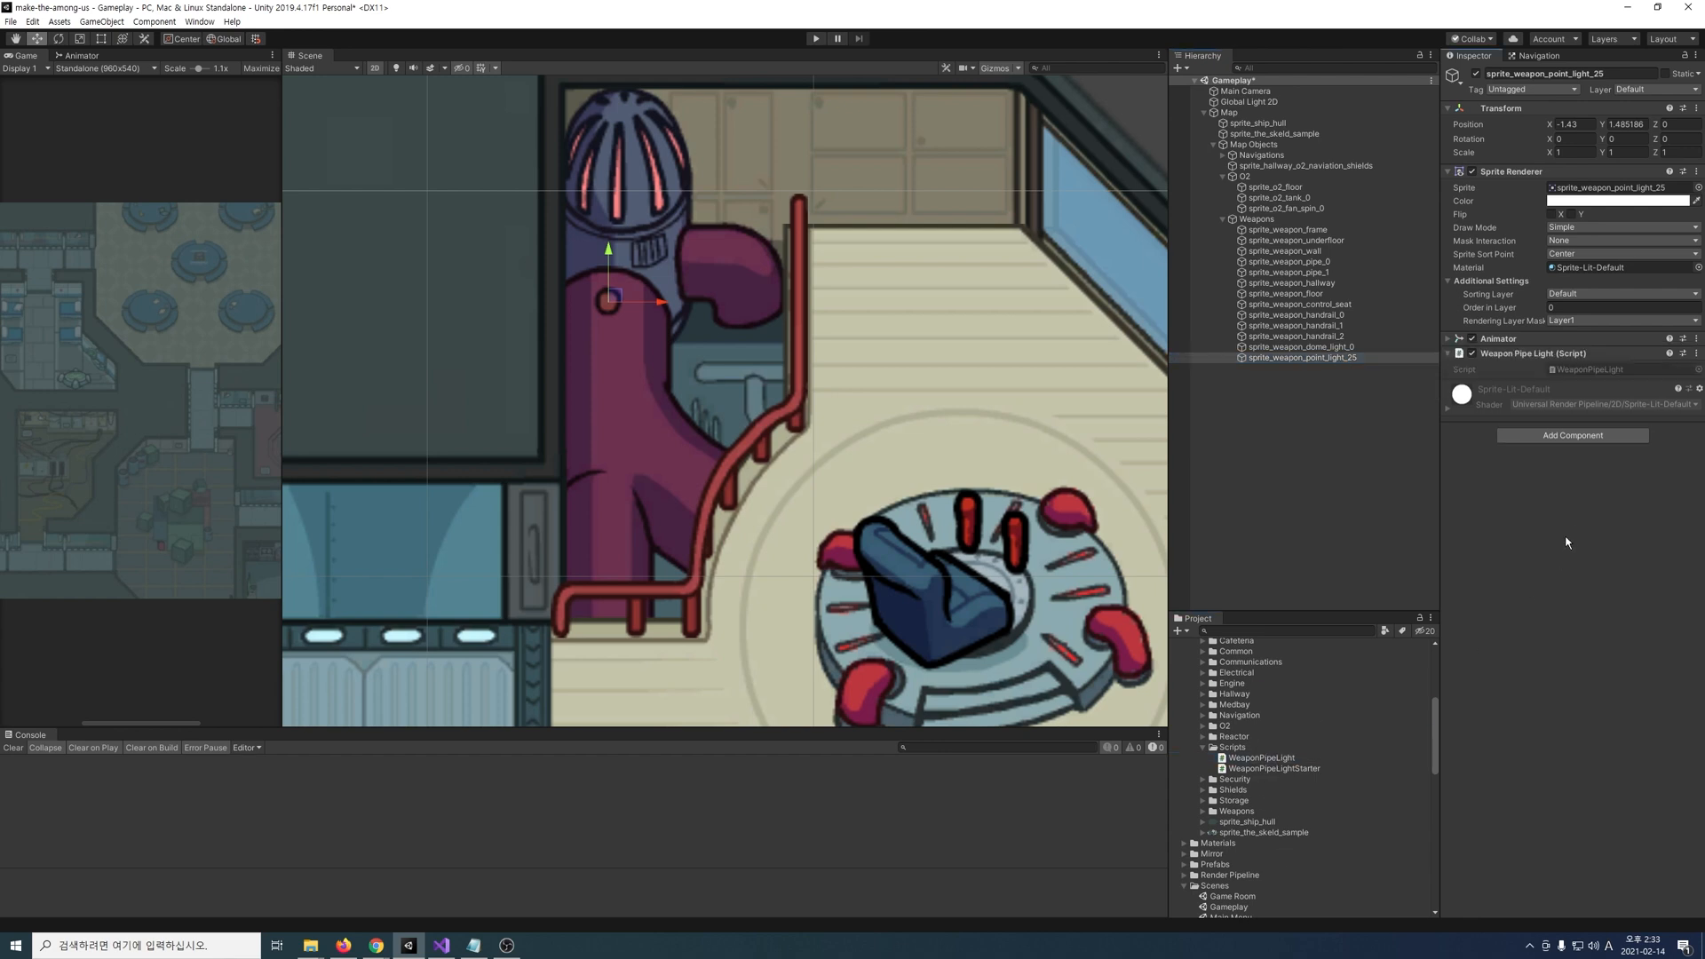
# Step: Parent sprite_weapon_point_light_25 to sprite_weapon_dome_light_0, duplicate it as sibling lights, and nest copy (4) under the original
pyautogui.click(1332, 358)
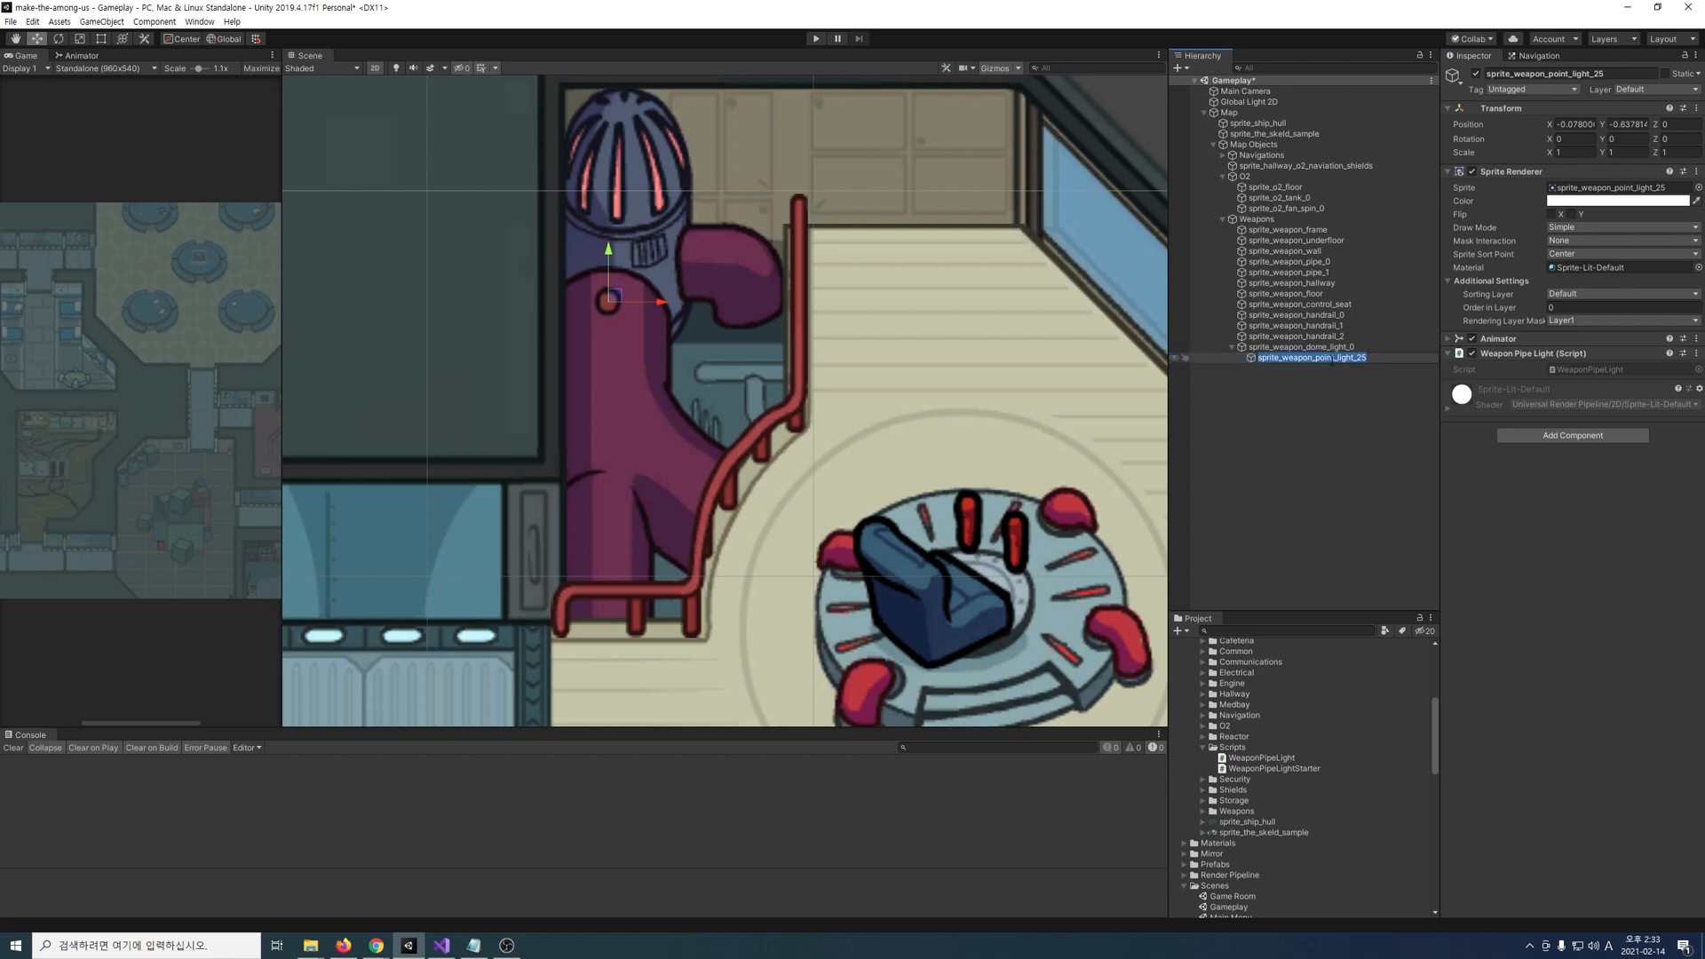
pyautogui.click(1285, 293)
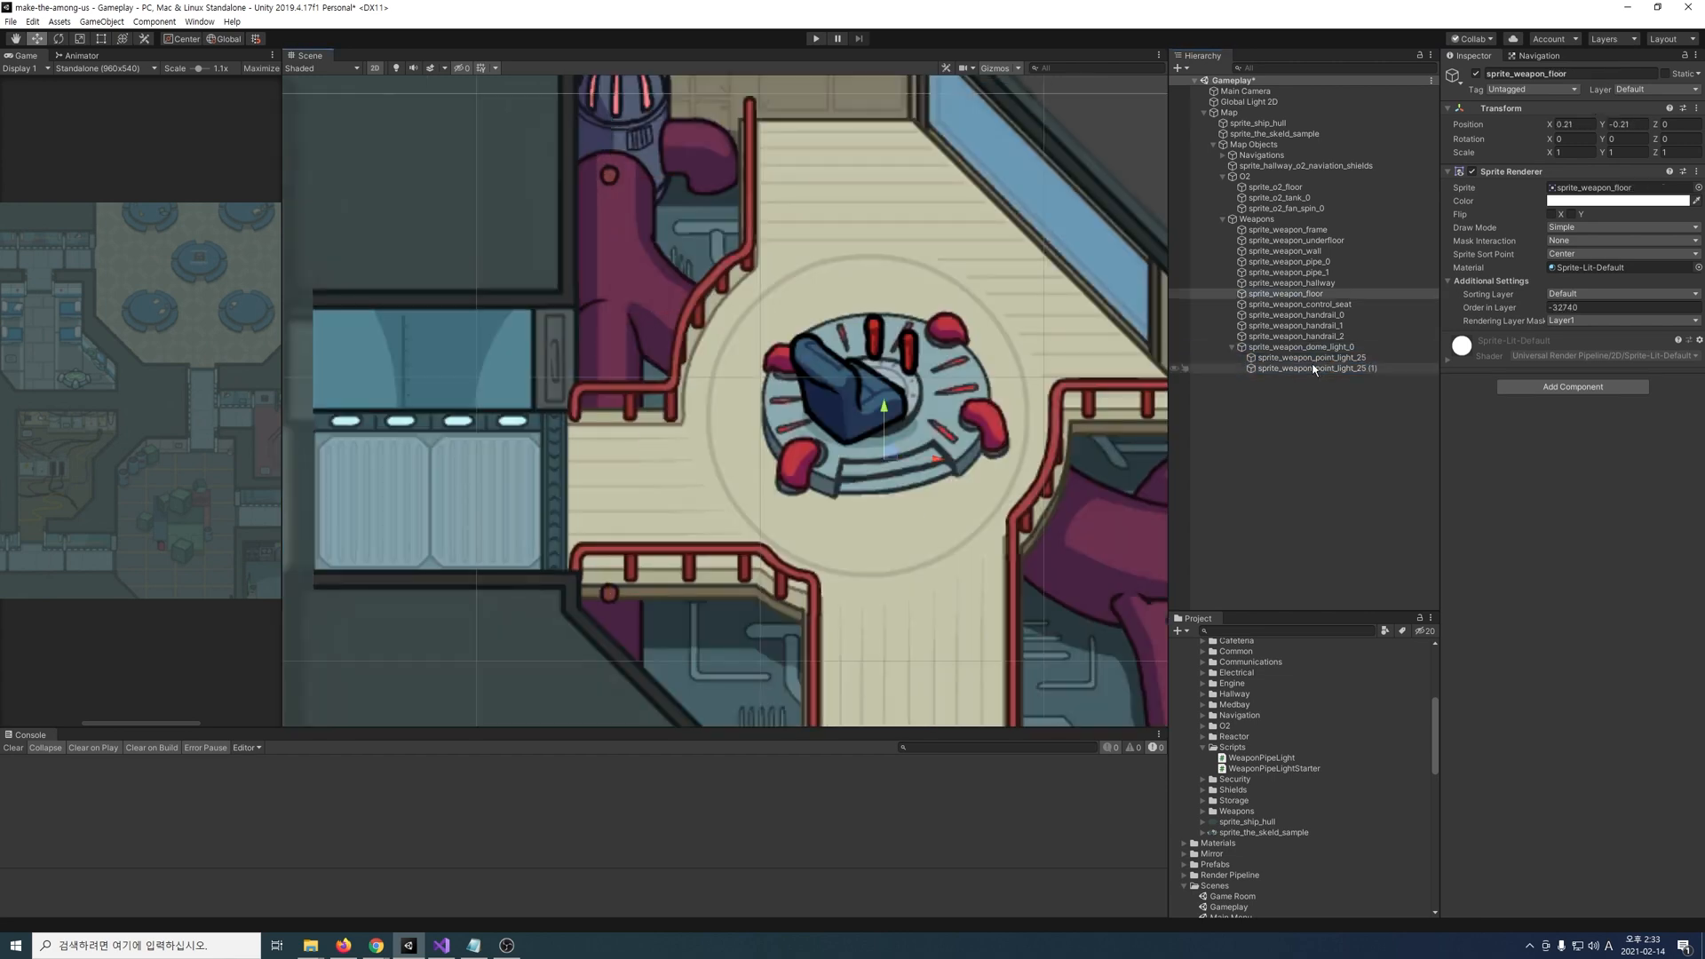
pyautogui.click(1317, 368)
pyautogui.hotkey('ctrl', 'd')
pyautogui.moveTo(1314, 411); pyautogui.dragTo(1314, 365)
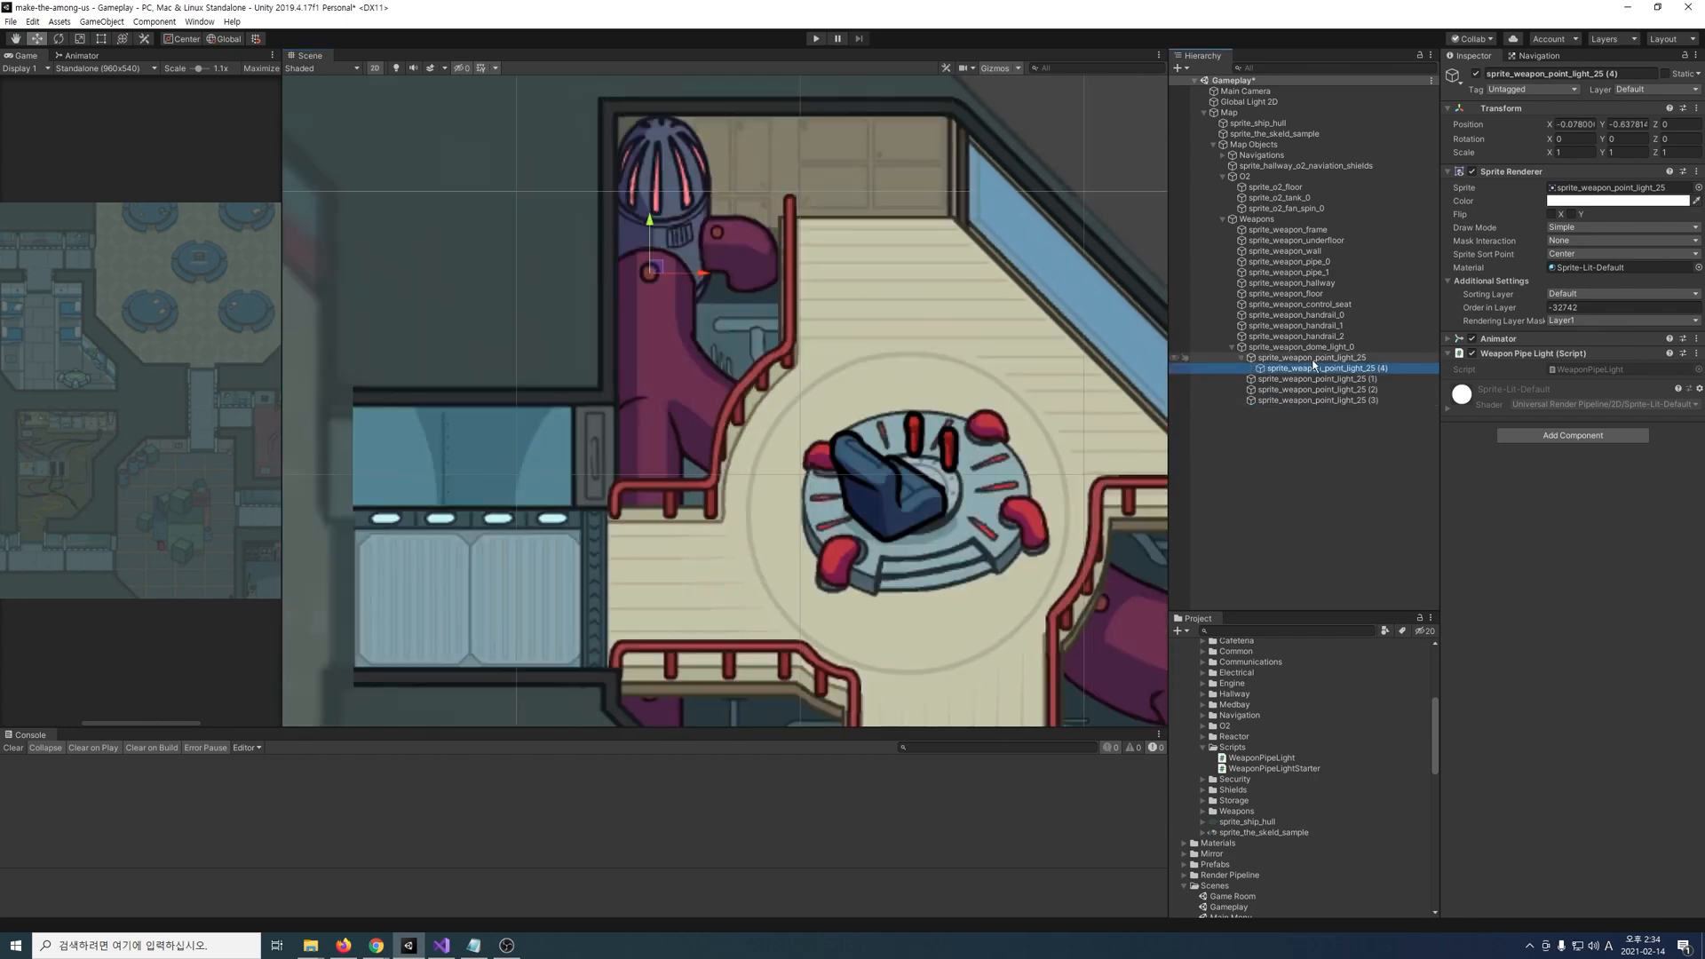
# Step: Duplicate the point lights down the purple pipe below the dome light, nesting the copies under the sibling lights
pyautogui.hotkey('ctrl', 'd')
pyautogui.moveTo(650, 220); pyautogui.dragTo(650, 298)
pyautogui.moveTo(1321, 379); pyautogui.dragTo(1319, 369)
pyautogui.hotkey('ctrl', 'd')
pyautogui.moveTo(655, 343); pyautogui.dragTo(692, 370)
pyautogui.hotkey('ctrl', 'd')
pyautogui.hotkey('ctrl', 'd')
pyautogui.moveTo(1336, 411); pyautogui.dragTo(1316, 370)
pyautogui.hotkey('ctrl', 'd')
pyautogui.click(1241, 358)
# Step: Place duplicated point lights along the upper section of the Weapons room's lower-right purple pipe, nesting each copy under its preceding light
pyautogui.hotkey('ctrl', 'd')
pyautogui.hotkey('ctrl', 'd')
pyautogui.moveTo(844, 404); pyautogui.dragTo(920, 424)
pyautogui.moveTo(1326, 443); pyautogui.dragTo(1327, 433)
pyautogui.hotkey('ctrl', 'd')
pyautogui.moveTo(918, 421); pyautogui.dragTo(939, 342)
pyautogui.hotkey('ctrl', 'd')
pyautogui.moveTo(1320, 477); pyautogui.dragTo(1319, 465)
pyautogui.hotkey('ctrl', 'd')
# Step: Continue the nested point light copies down the vertical section of the lower-right pipe, up to copy (11)
pyautogui.click(1563, 153)
pyautogui.hotkey('ctrl', 'd')
pyautogui.moveTo(881, 406); pyautogui.dragTo(906, 460)
pyautogui.moveTo(1346, 507); pyautogui.dragTo(1345, 496)
pyautogui.hotkey('ctrl', 'd')
pyautogui.moveTo(906, 460); pyautogui.dragTo(917, 566)
pyautogui.hotkey('ctrl', 'd')
pyautogui.scroll(-12, 1066, 710)
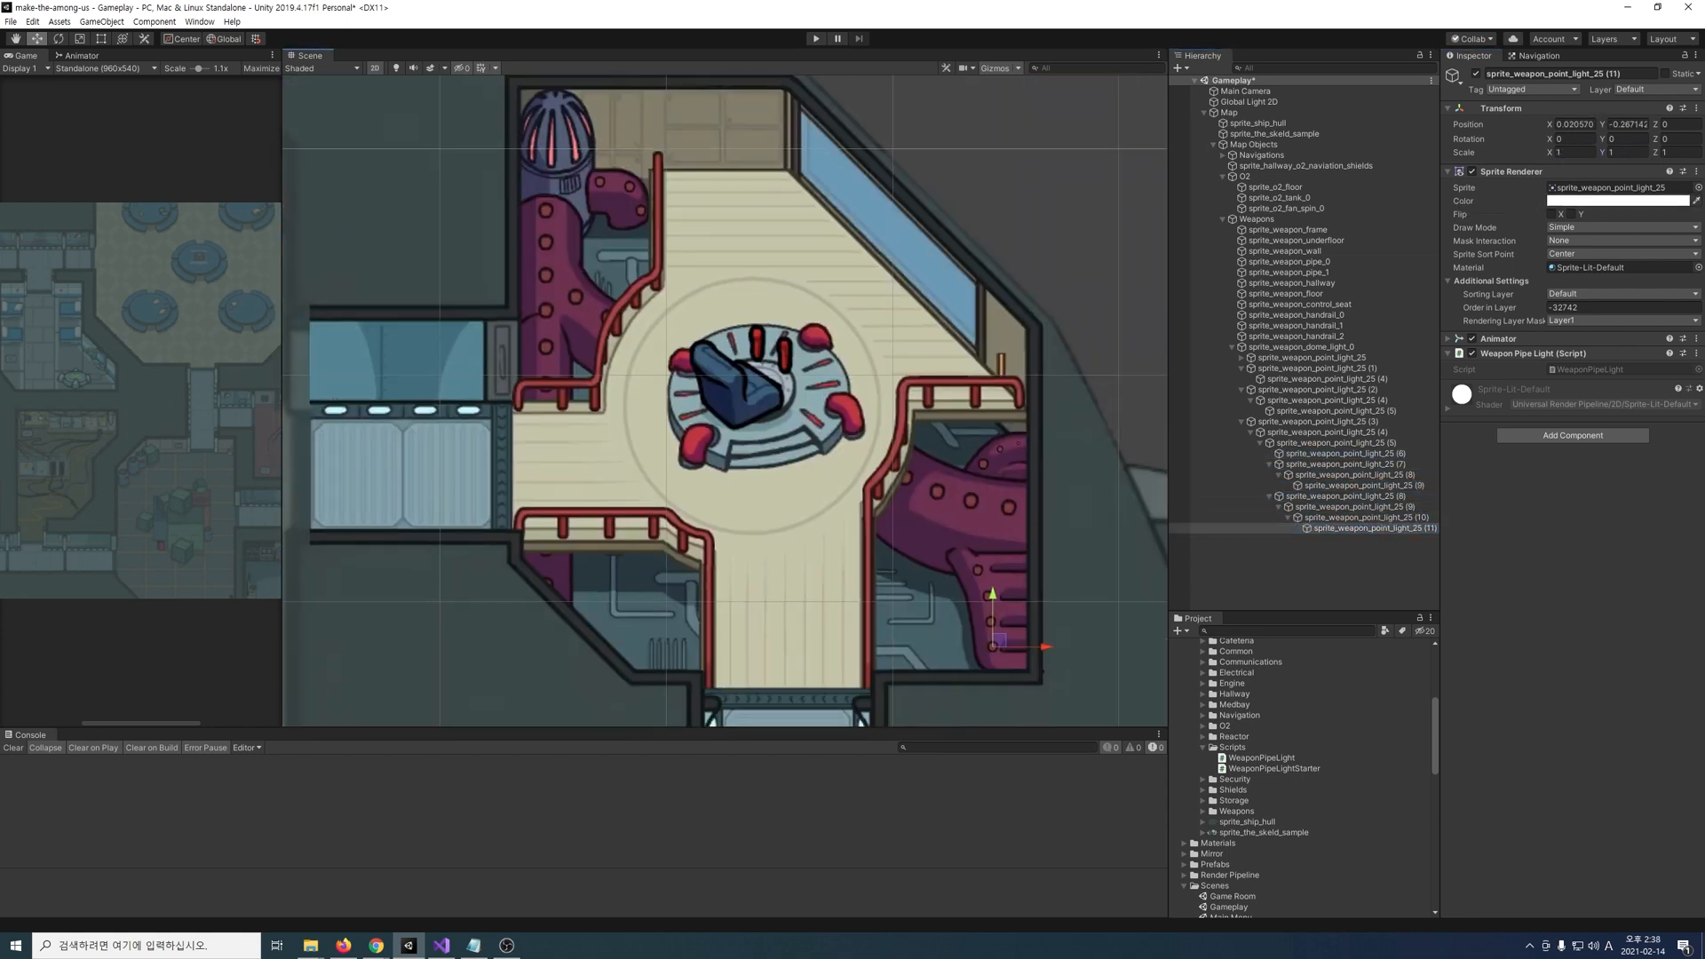
# Step: Run the Gameplay scene to check the pipe light sequence in the Weapons room, and stop it
pyautogui.click(814, 39)
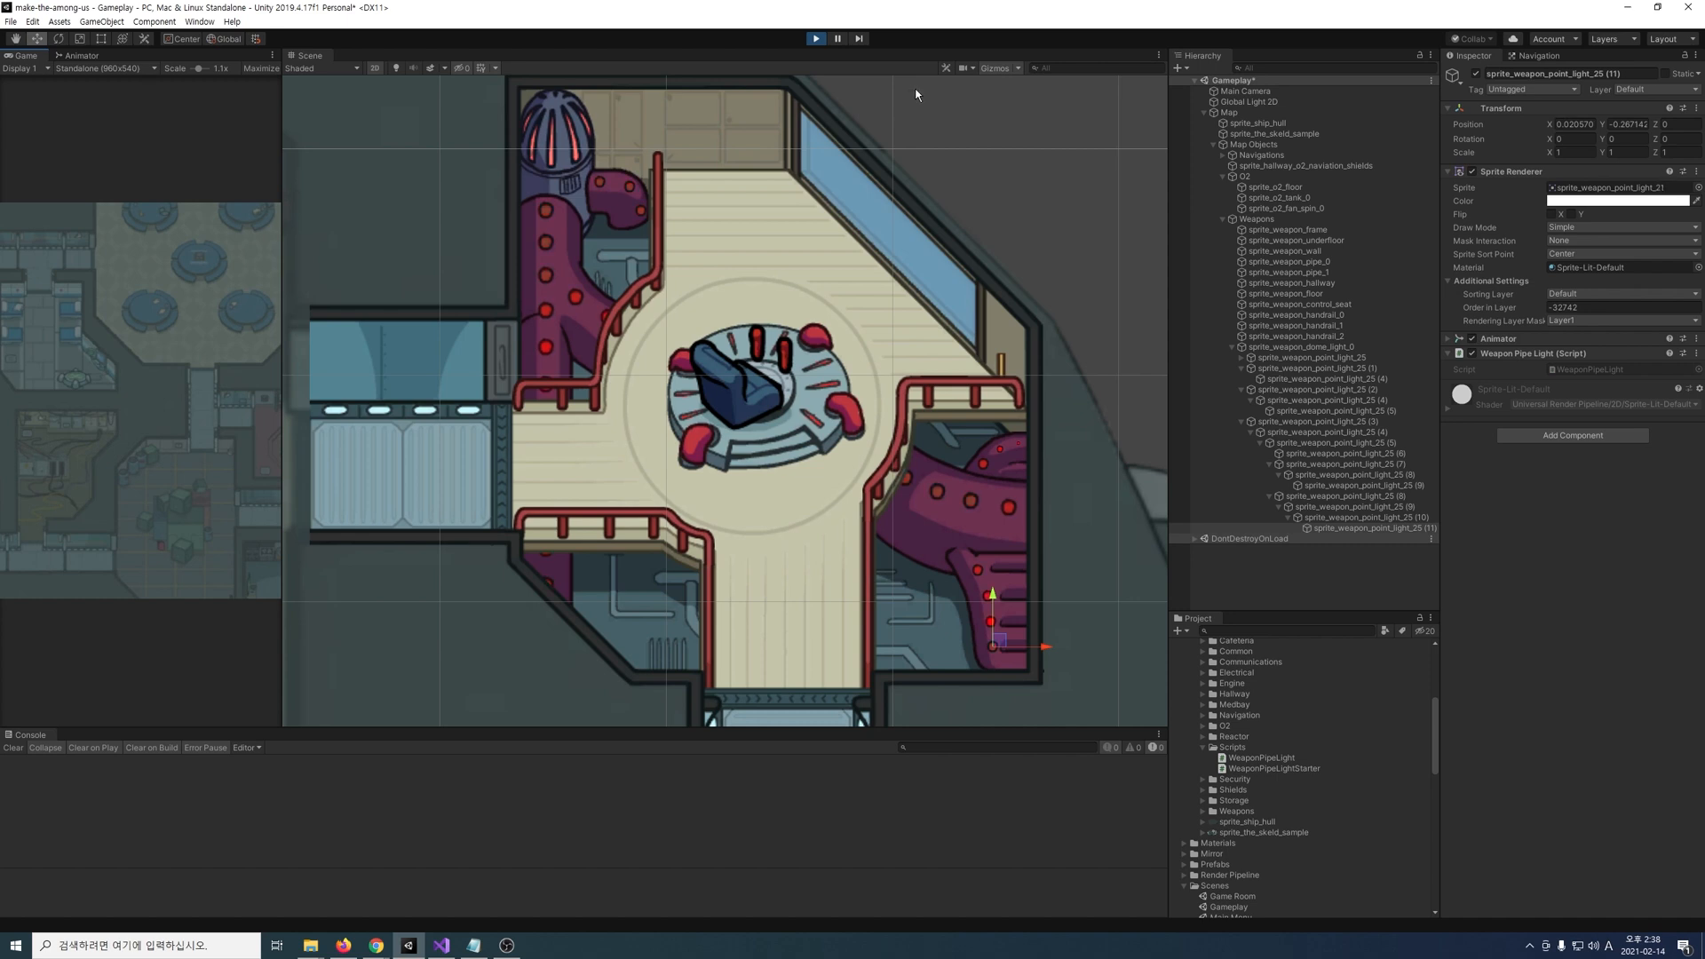
pyautogui.click(817, 41)
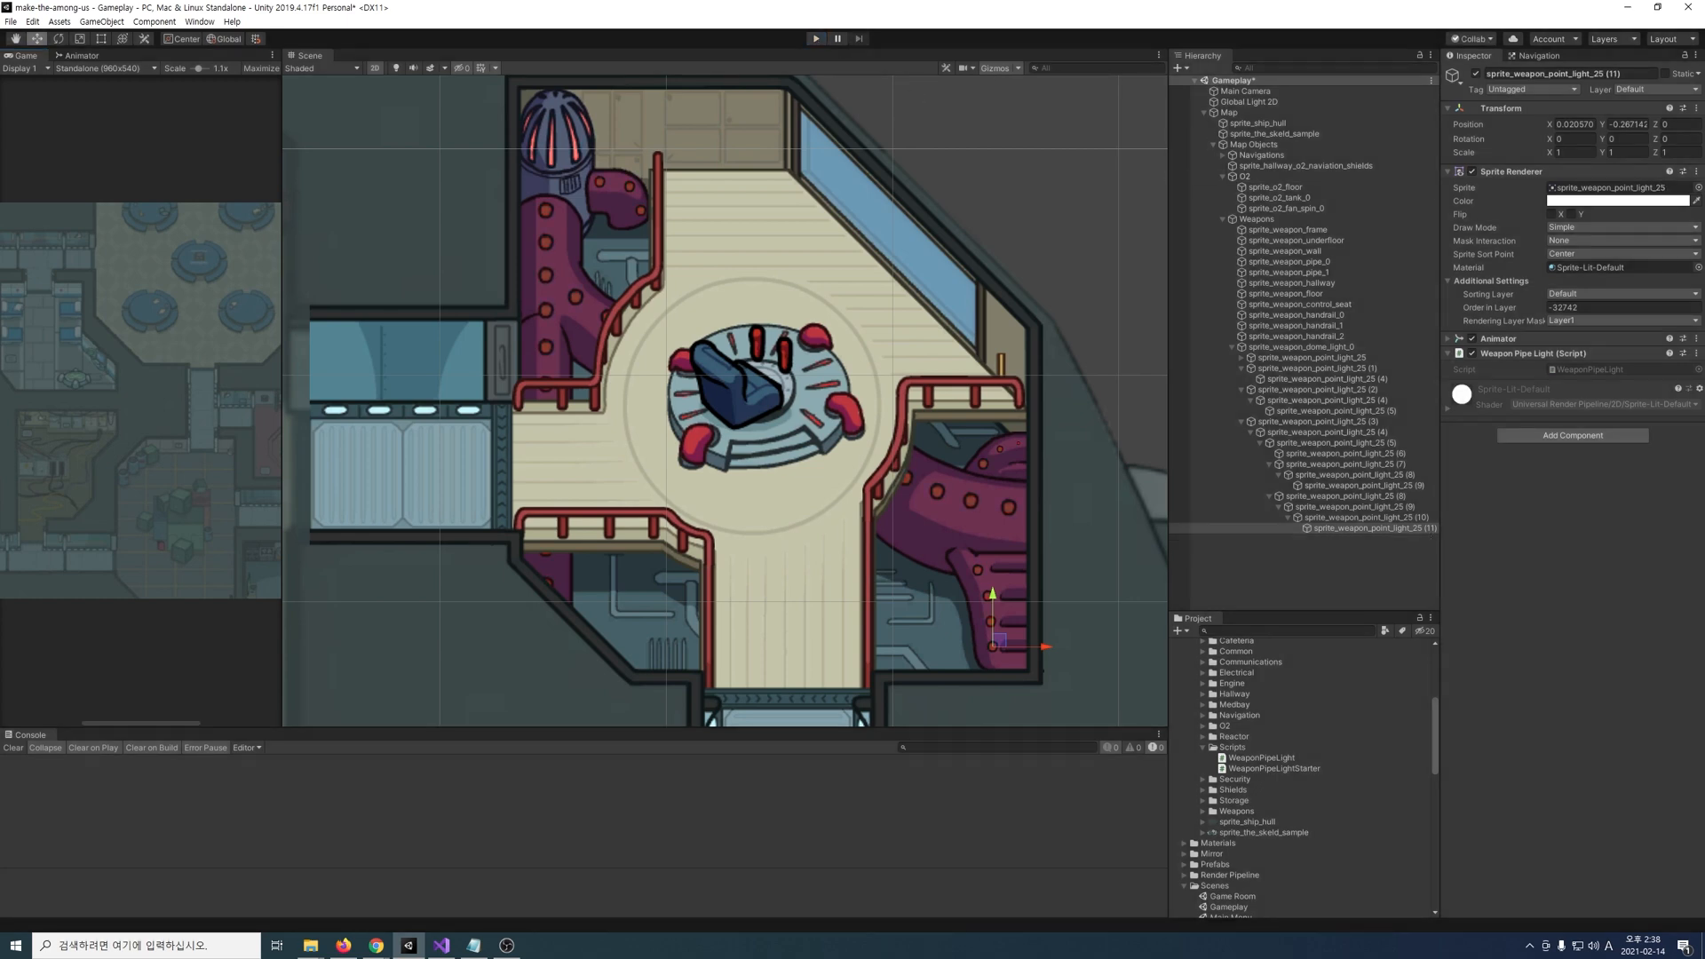
pyautogui.hotkey('alt', 'Tab')
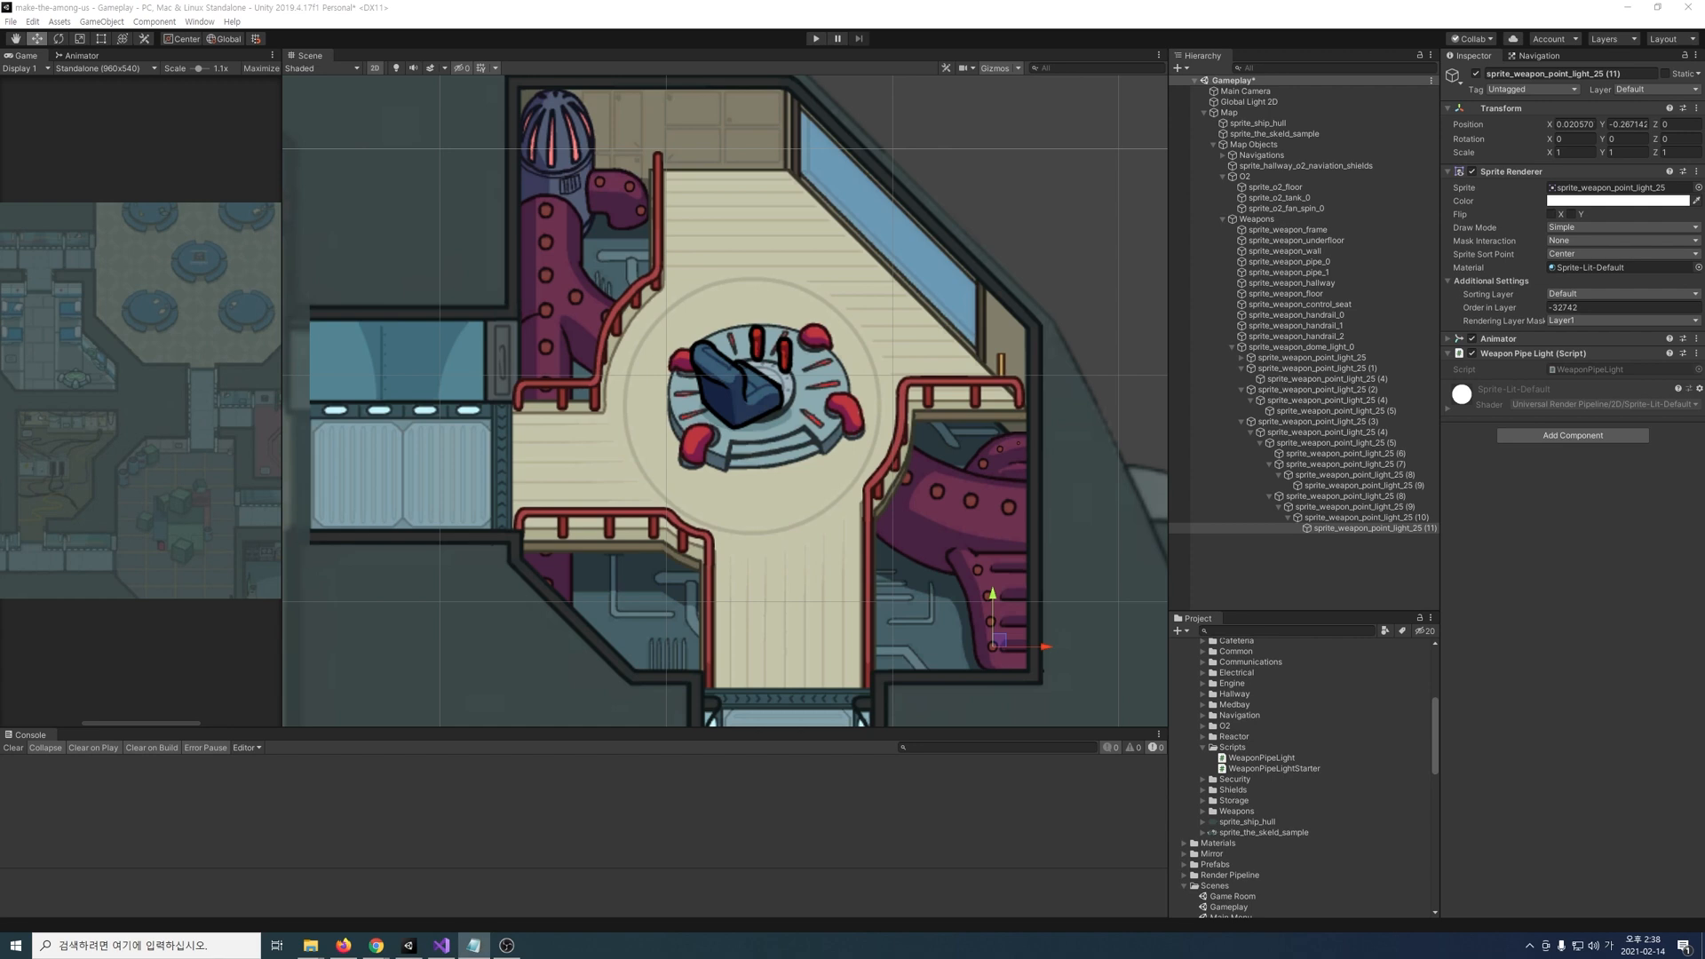
# Step: Place sprite_weapon_hologram_0 above the Weapons control seat and create its animation clip Anim_Weapons_Hologram
pyautogui.scroll(-2, 1298, 703)
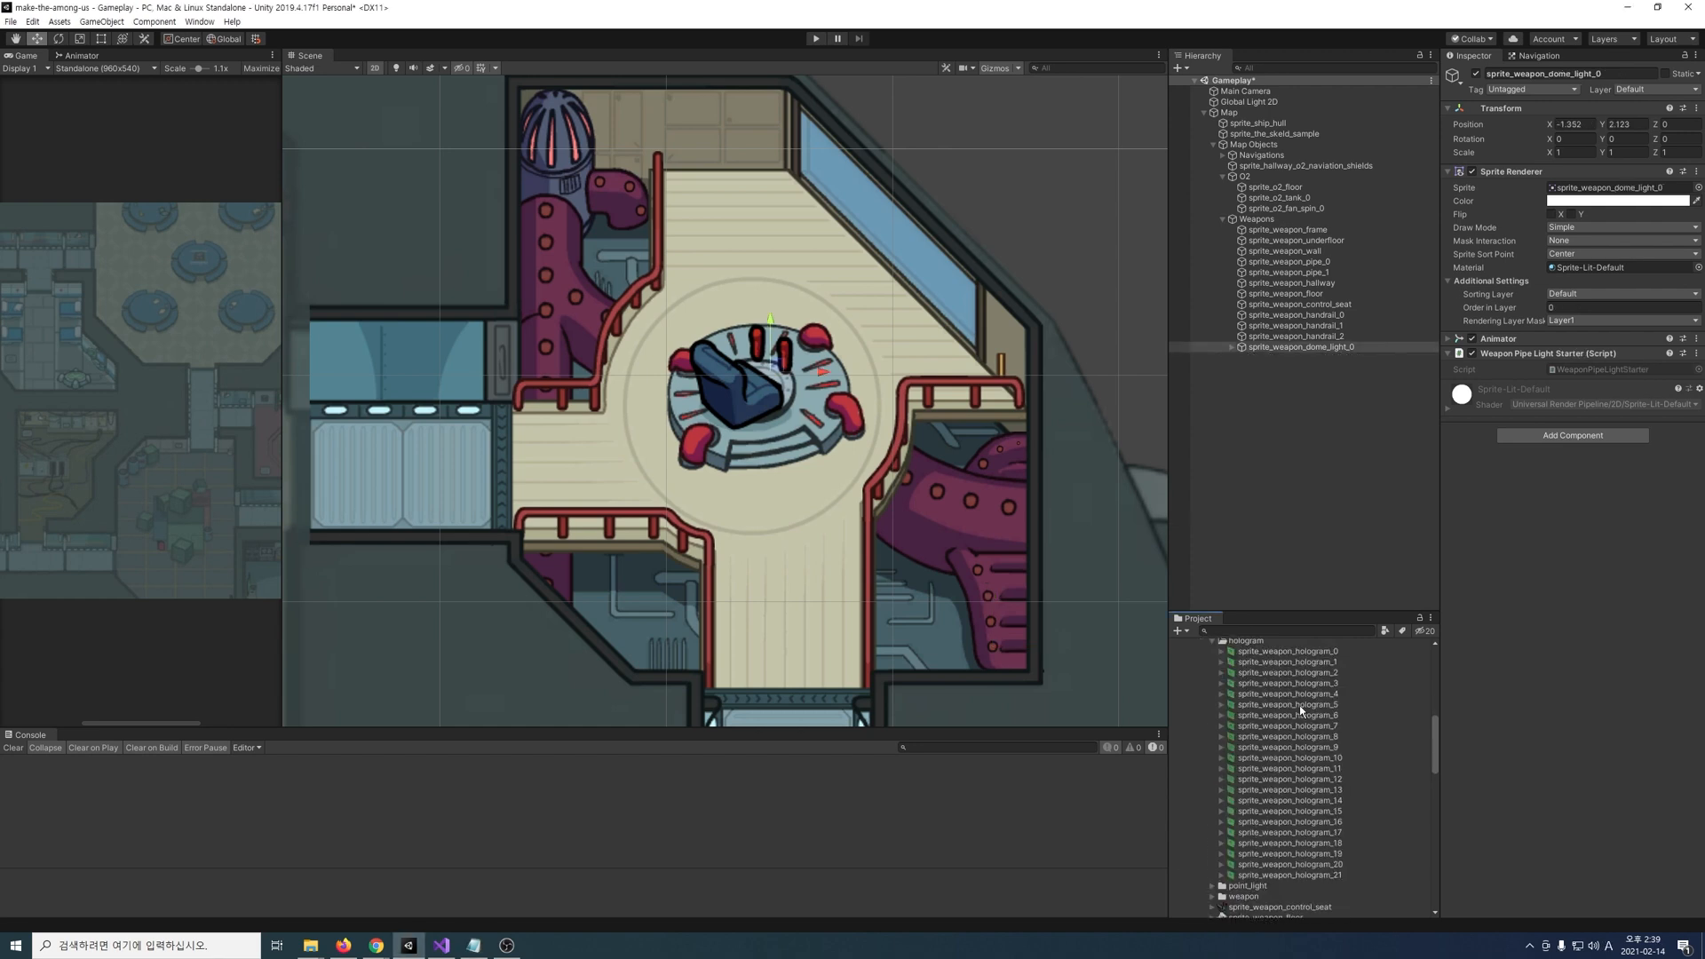
pyautogui.moveTo(1287, 651); pyautogui.dragTo(789, 264)
pyautogui.hotkey('ctrl', '6')
pyautogui.click(1356, 477)
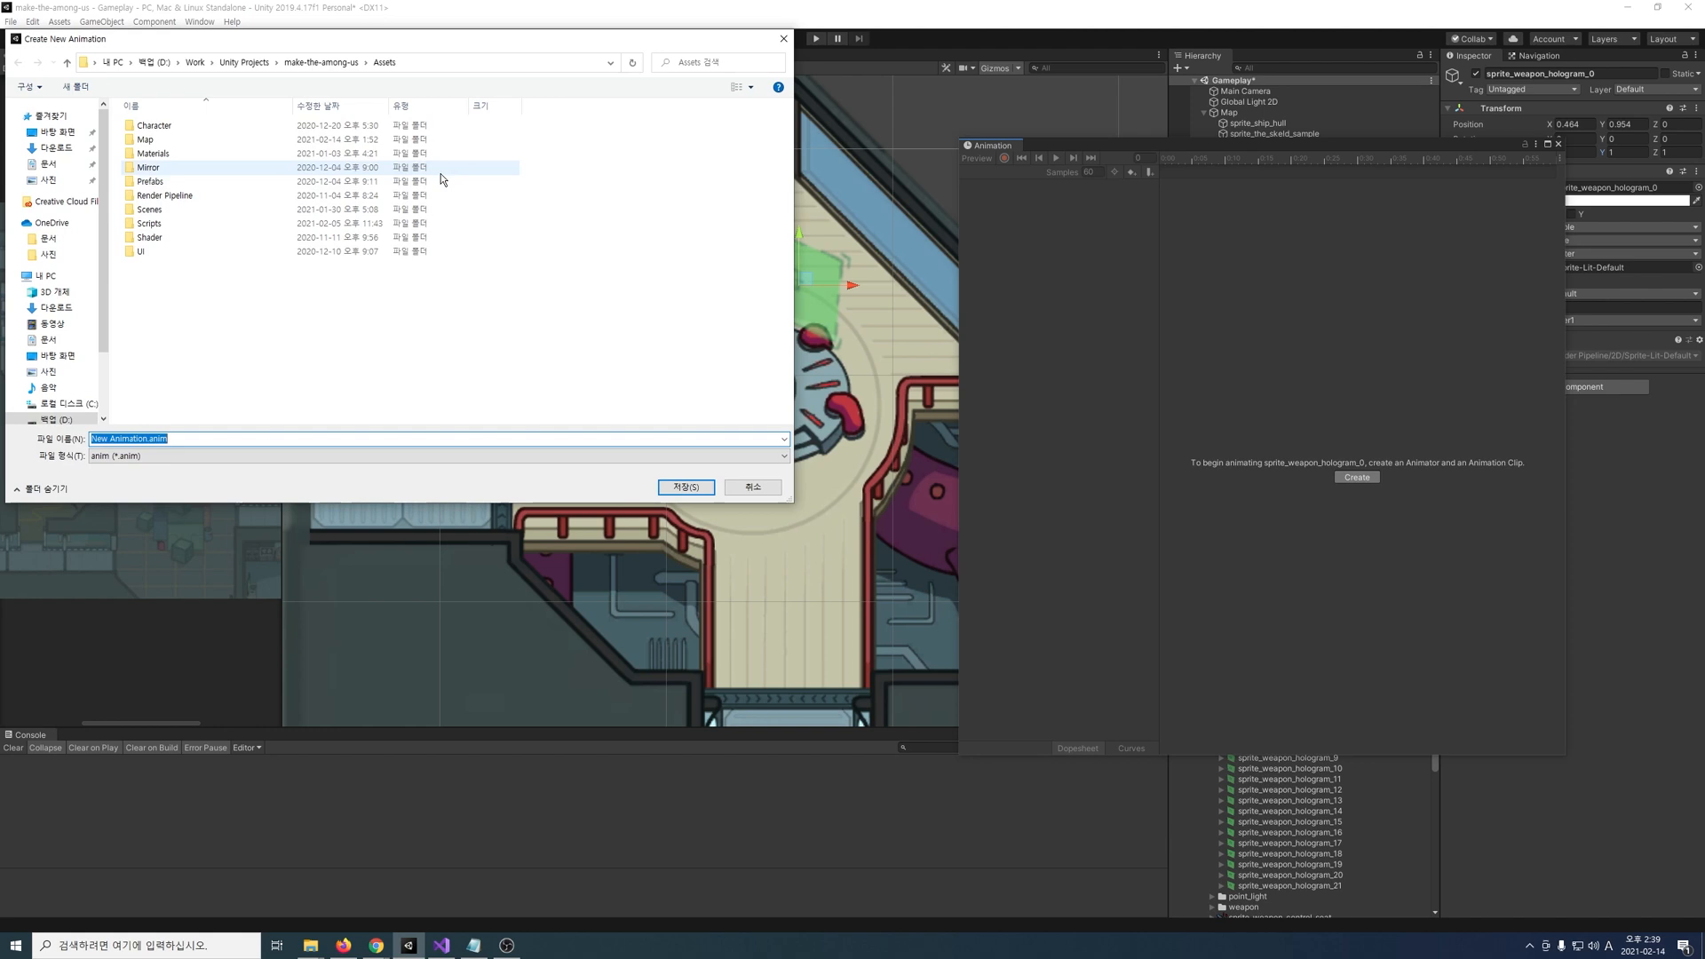
pyautogui.write('Anim_Weapons_Holo')
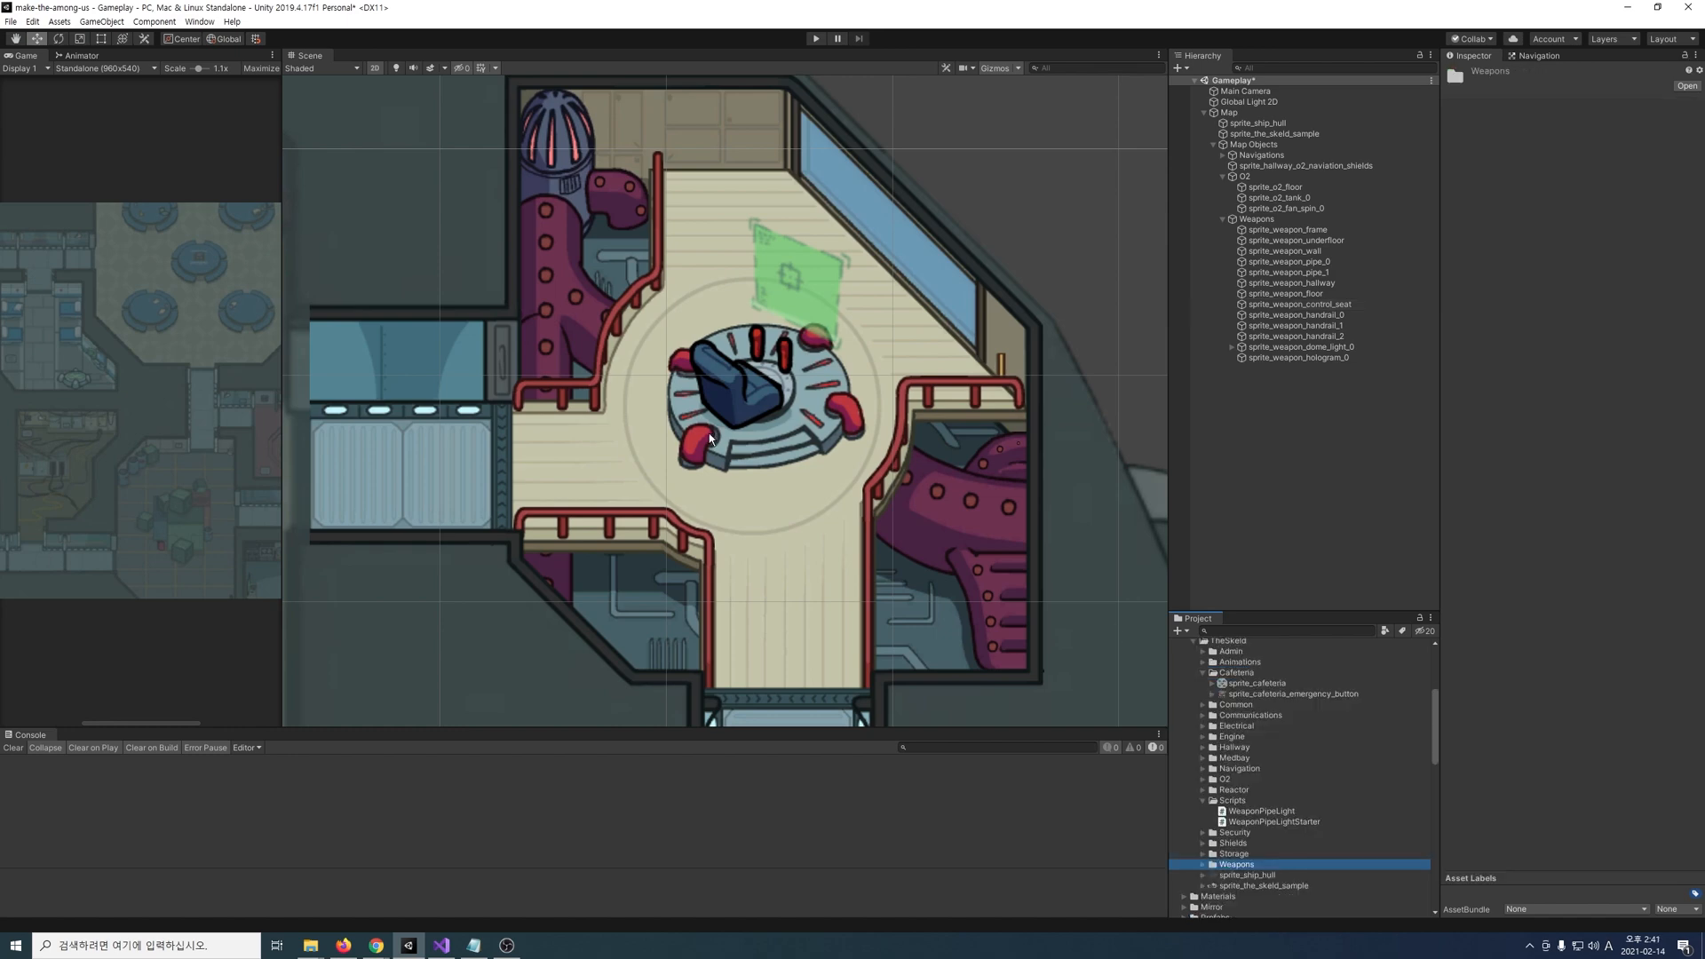
# Step: Align sprite_cafeteria with the cafeteria on the sample map under Map Objects and set its order in layer
pyautogui.scroll(-9, 723, 430)
pyautogui.moveTo(604, 427); pyautogui.dragTo(1391, 391, button='middle')
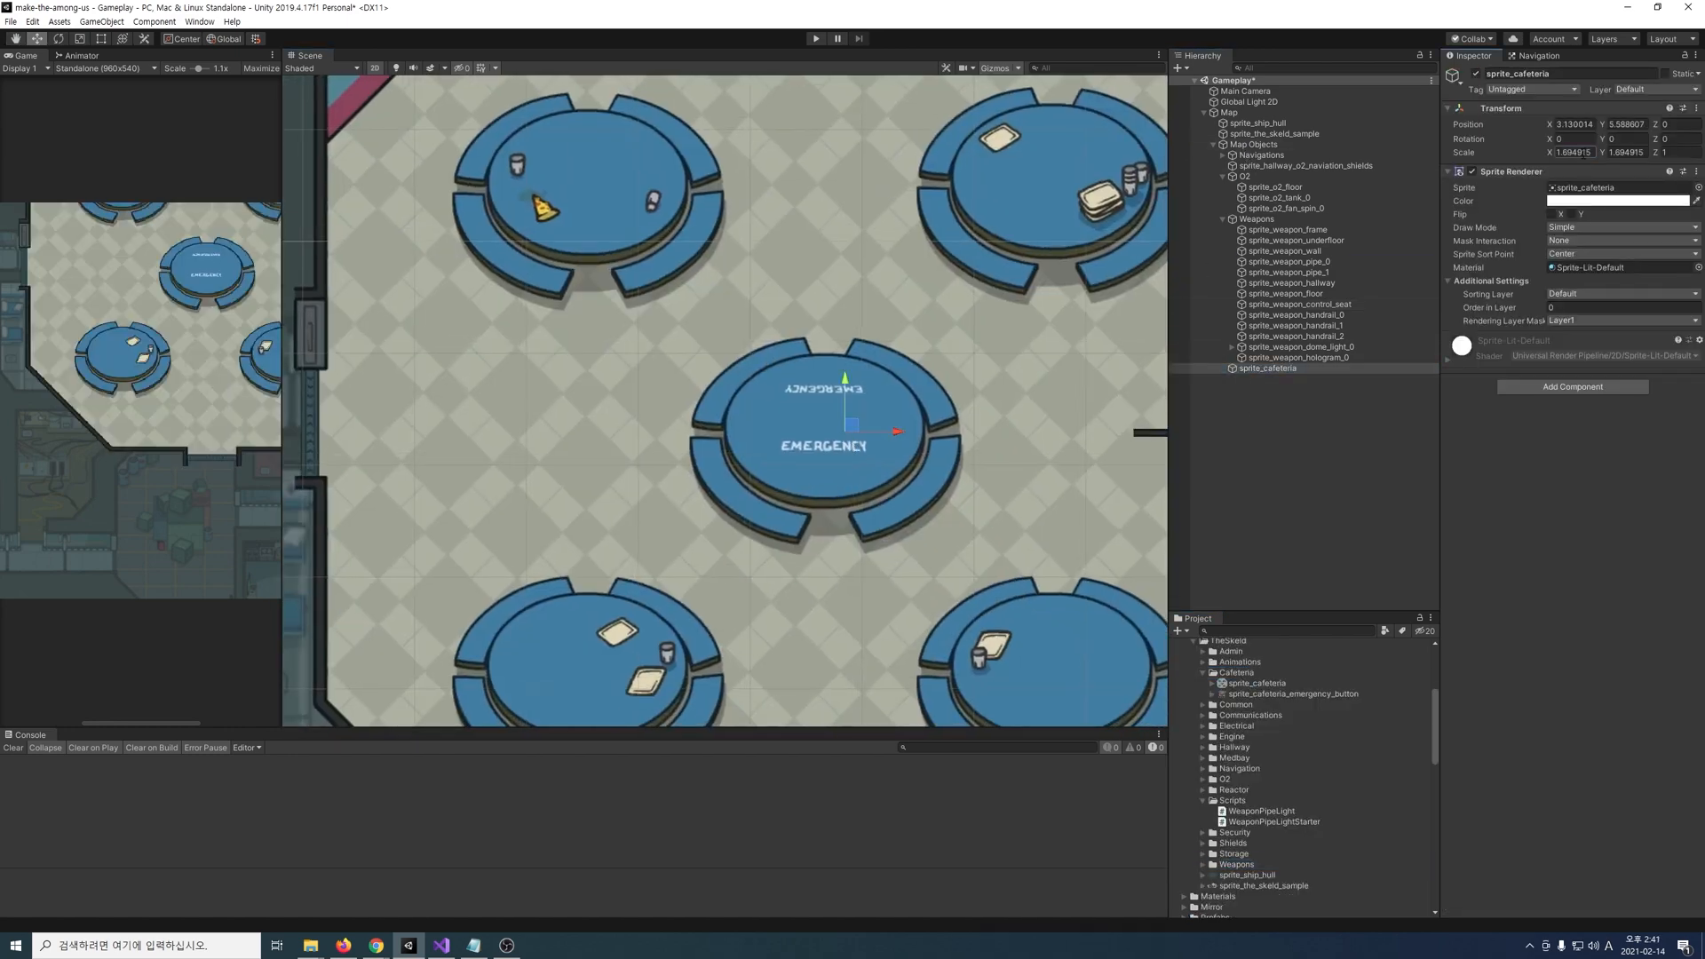
pyautogui.scroll(-3, 826, 426)
pyautogui.scroll(2, 720, 387)
pyautogui.moveTo(720, 386); pyautogui.dragTo(693, 364)
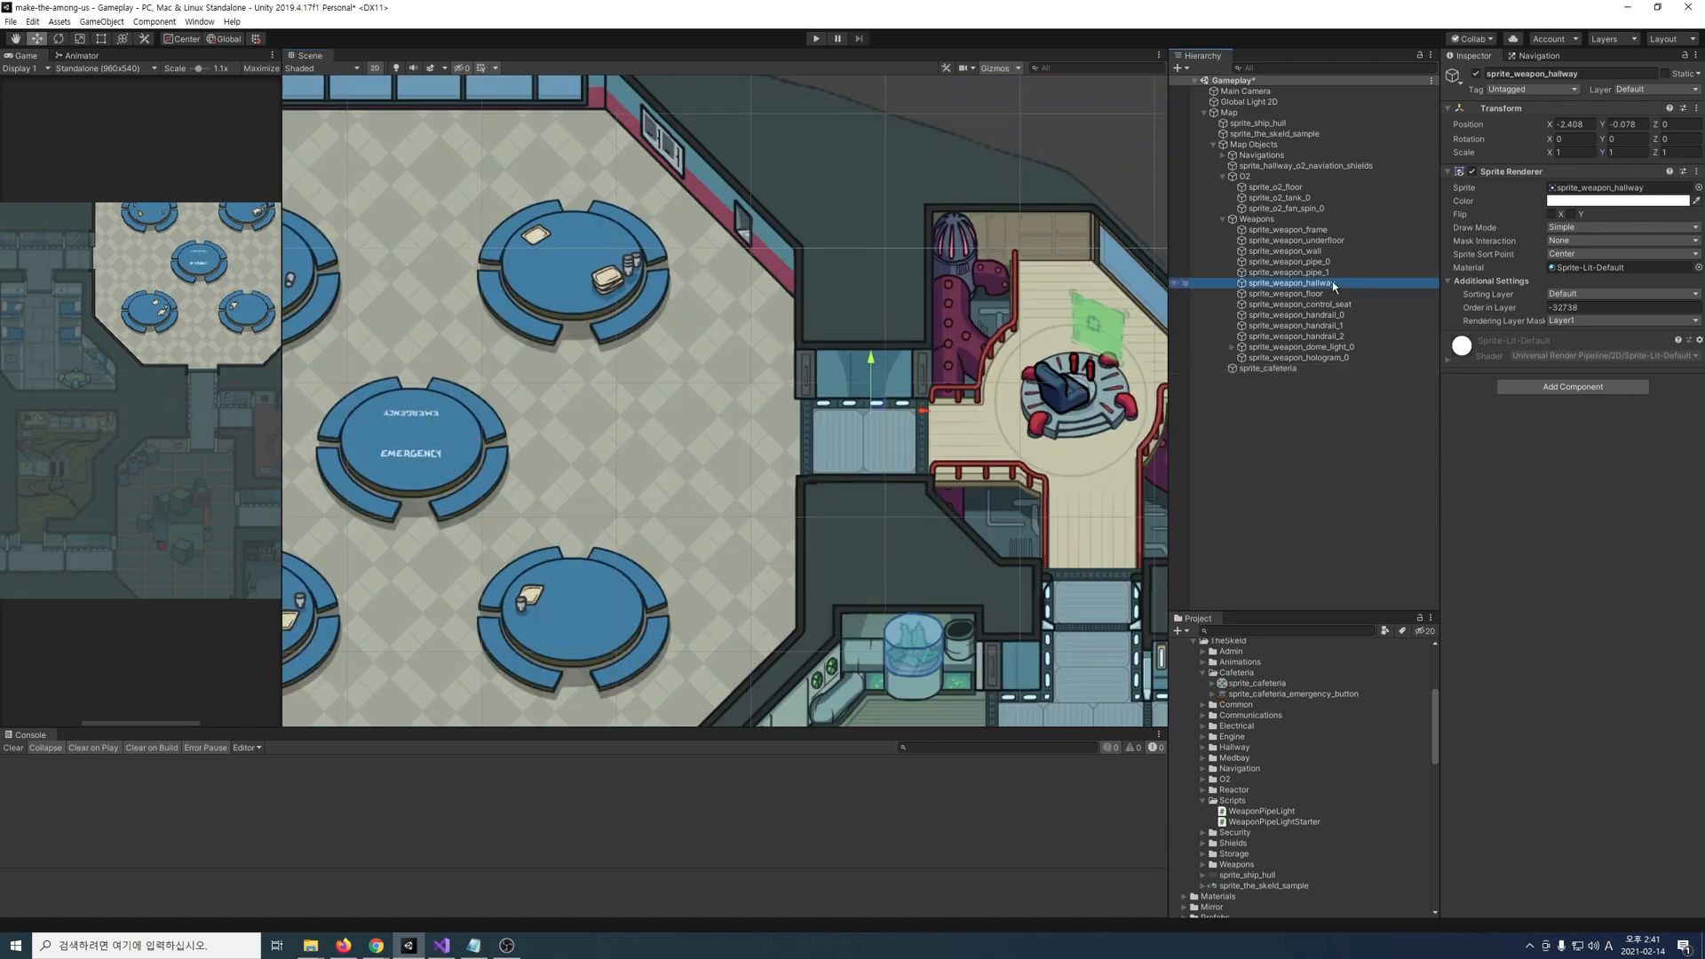
pyautogui.click(1324, 368)
pyautogui.click(1556, 307)
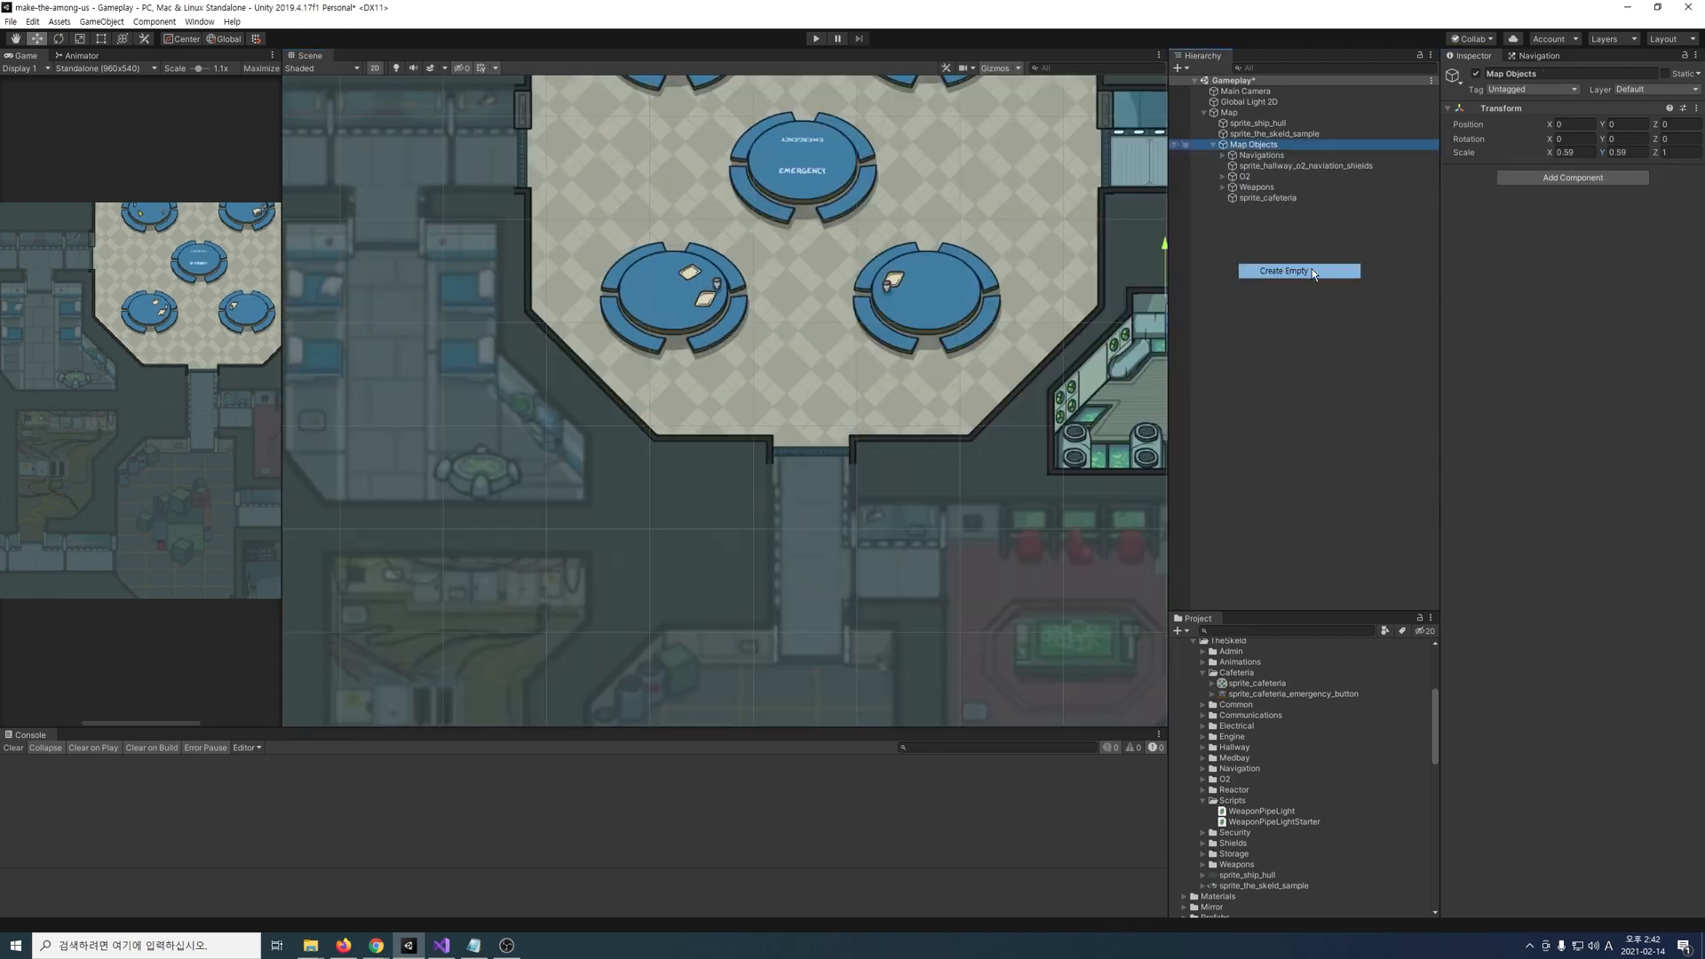
# Step: Name the new empty object under Map Objects Admin and add sprite_admin_frame as its child with scale 1
pyautogui.write('Admin')
pyautogui.press('Return')
pyautogui.scroll(3, 508, 304)
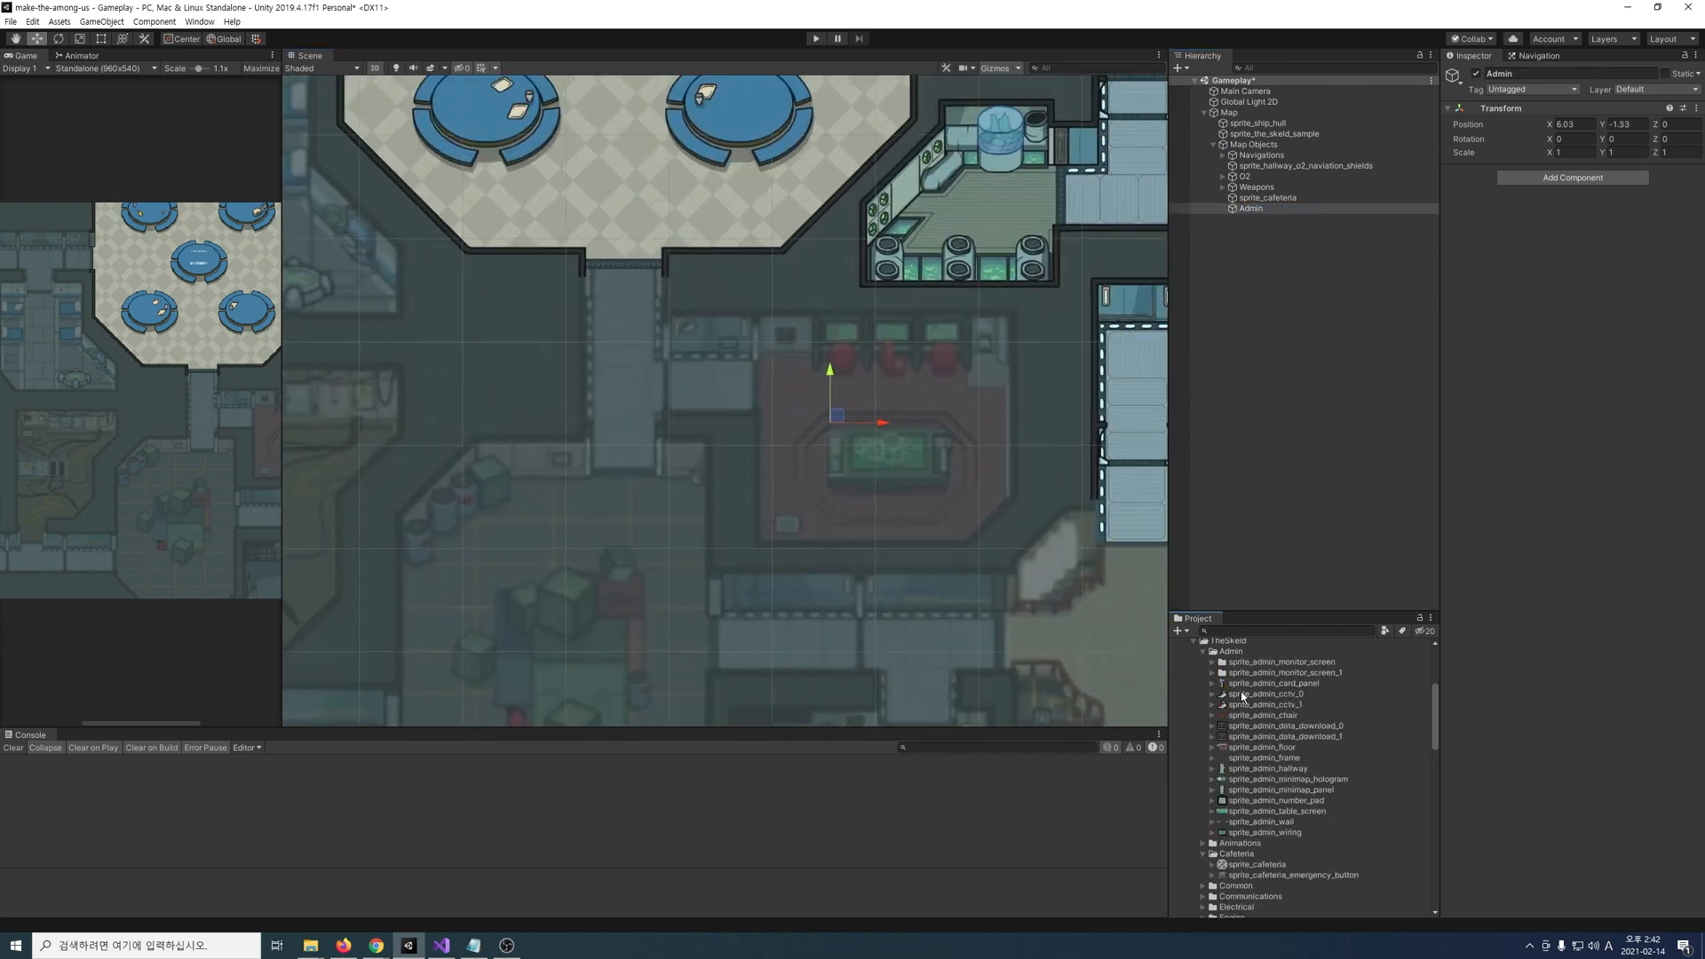
pyautogui.moveTo(1263, 757); pyautogui.dragTo(1251, 208)
pyautogui.click(1627, 152)
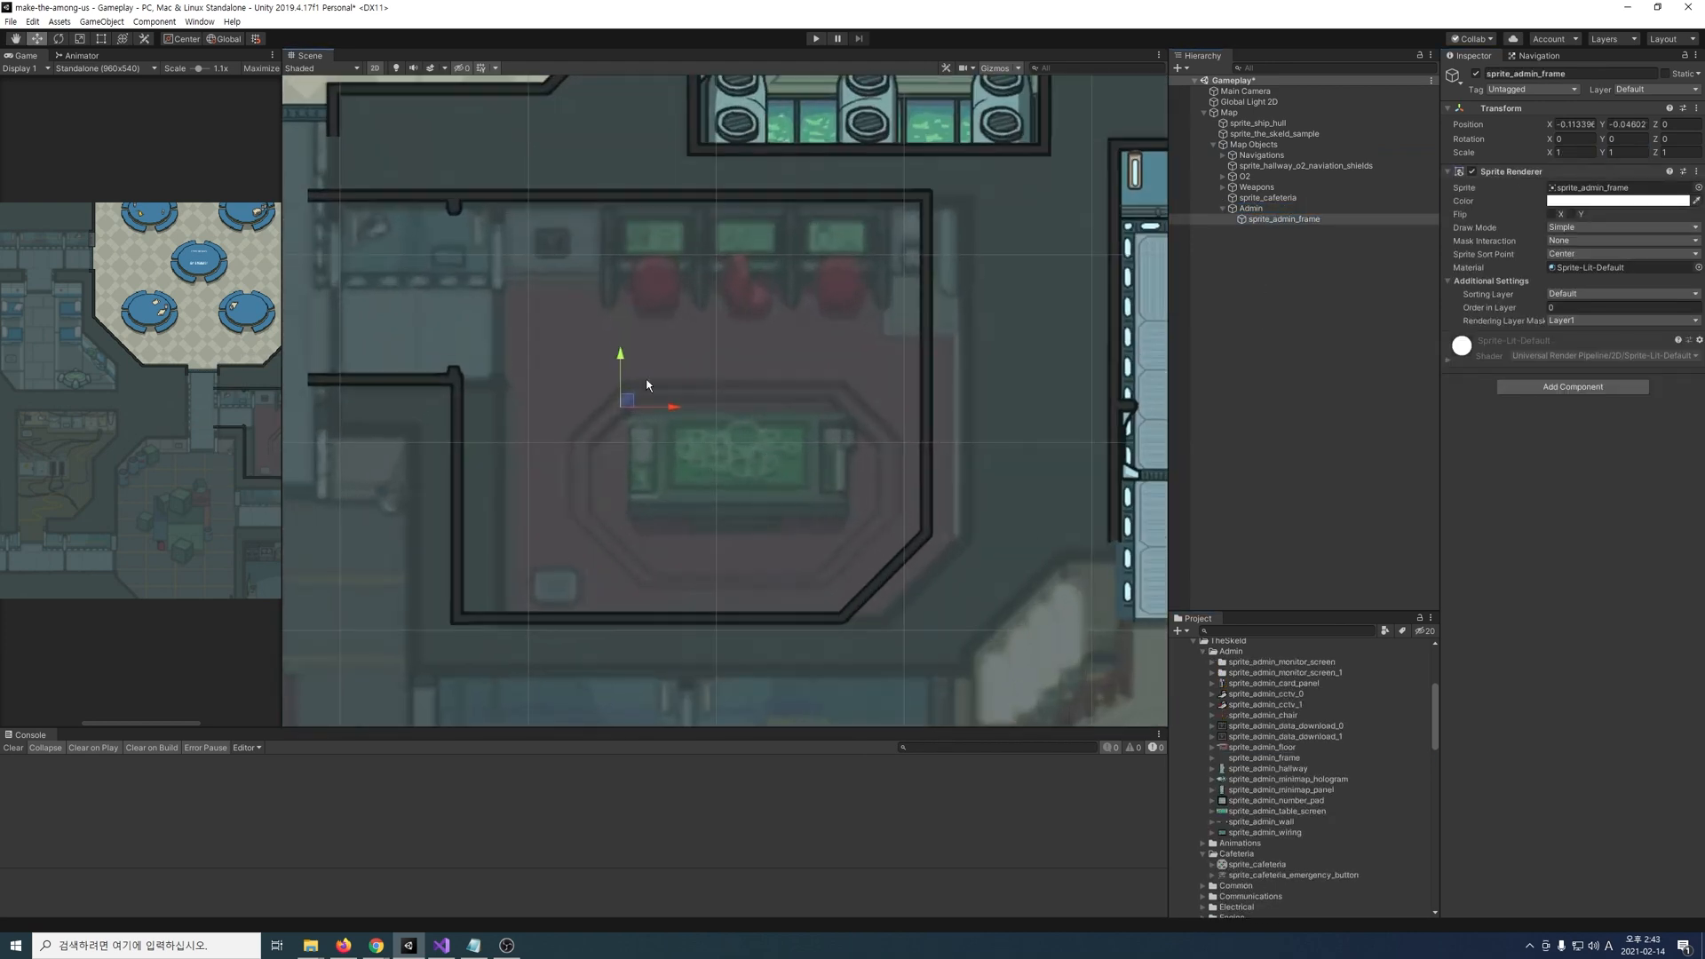
# Step: Set the order in layer of sprite_admin_wall and place sprite_admin_table_screen on the Admin room floor
pyautogui.click(1661, 307)
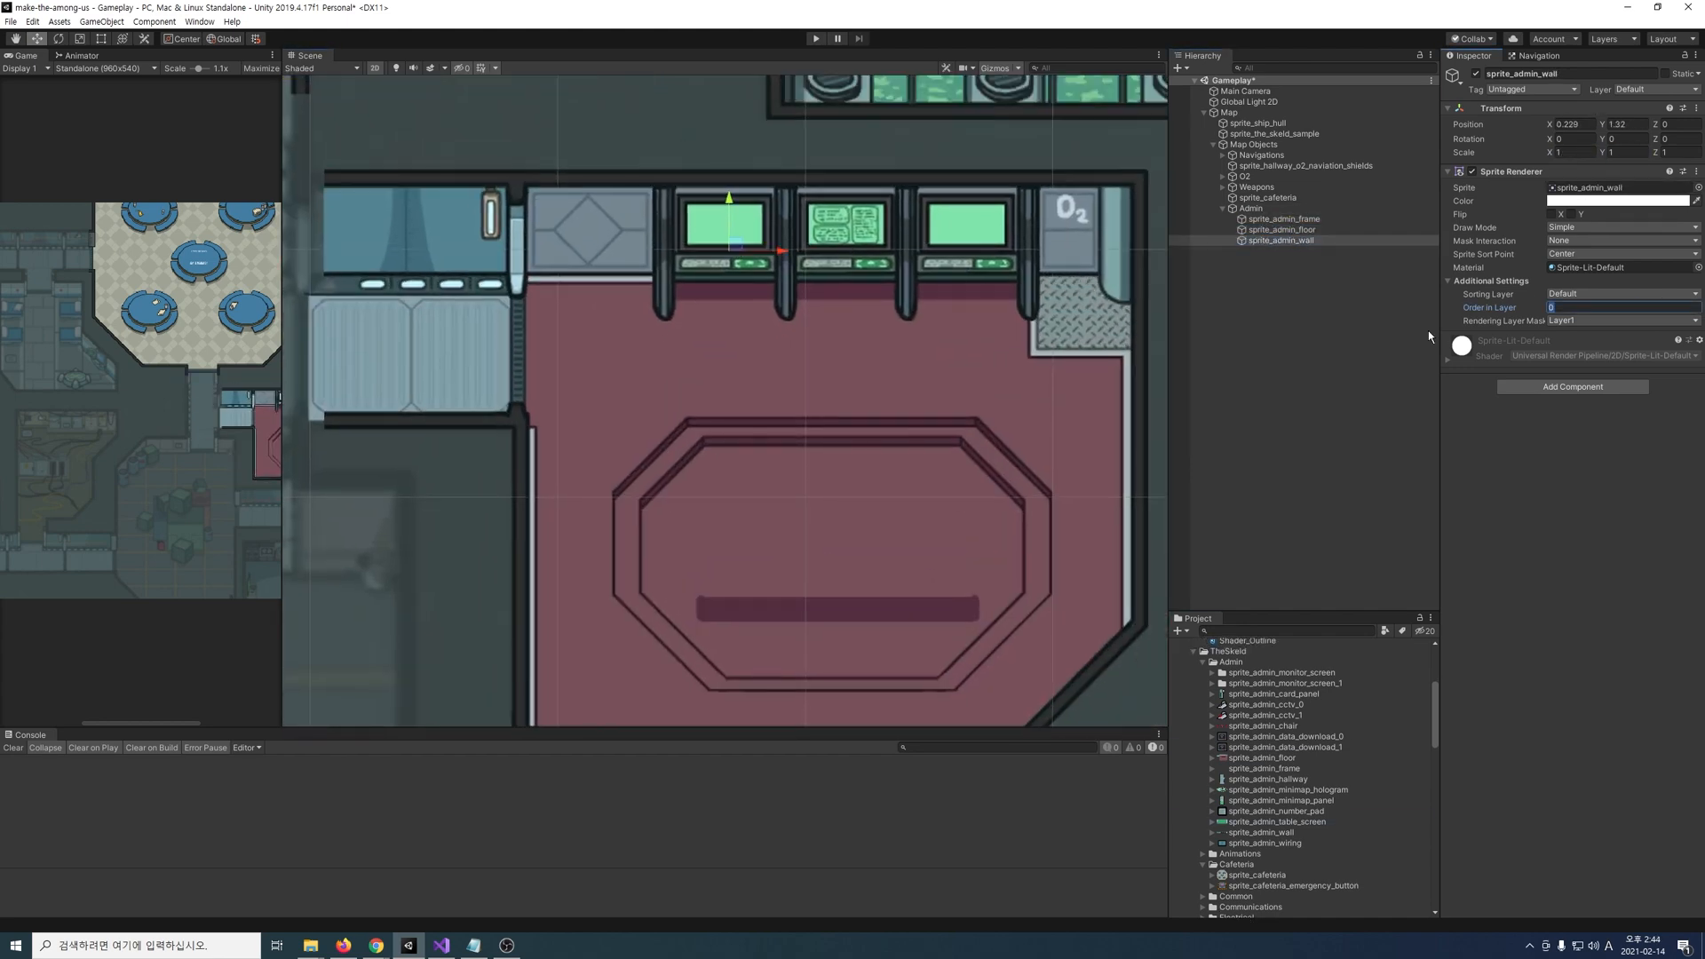
pyautogui.write('-32')
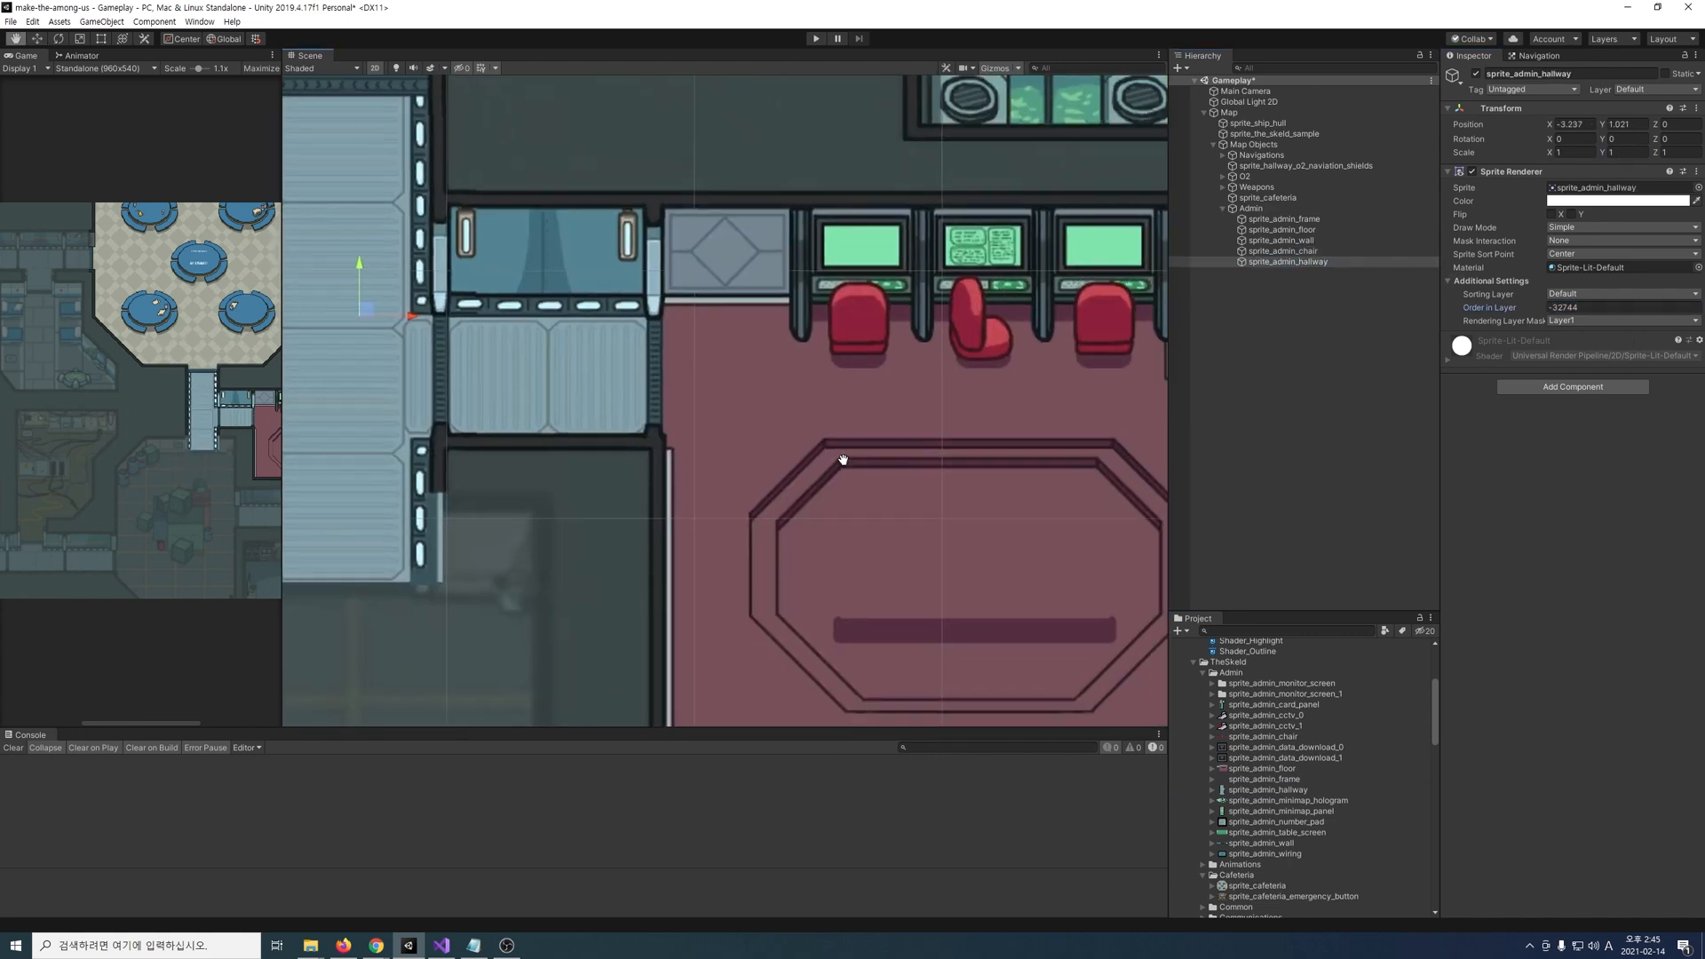
pyautogui.moveTo(1277, 832); pyautogui.dragTo(788, 454)
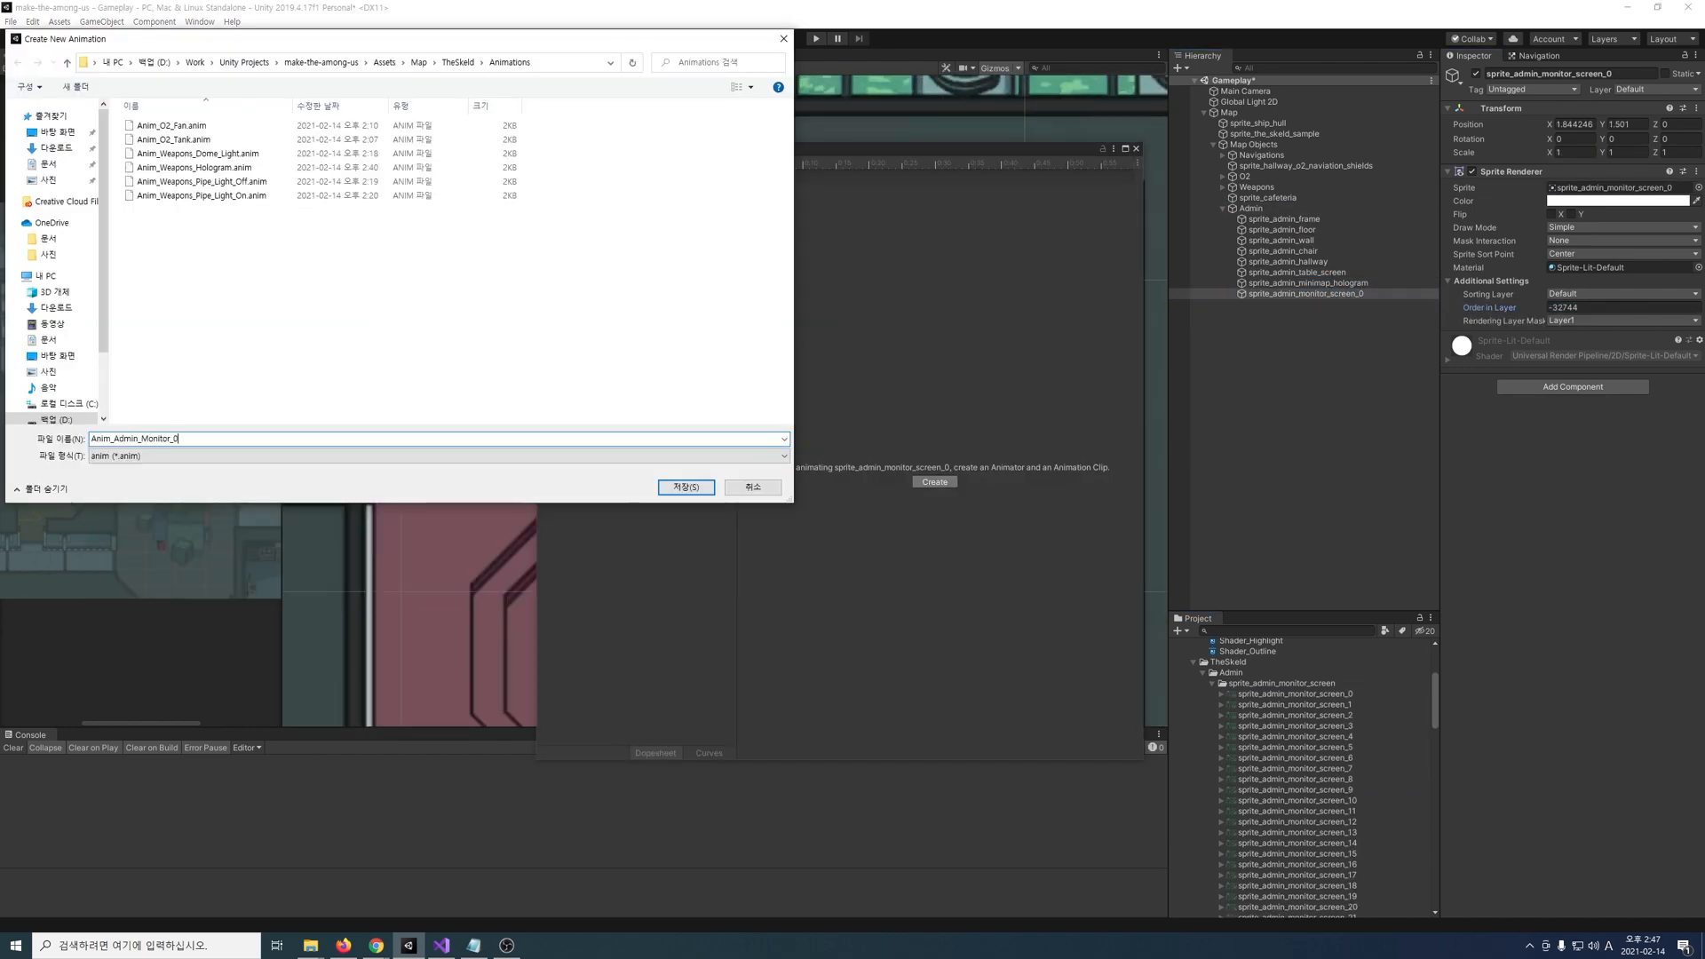
# Step: Save the Anim_Admin_Monitor_0 clip, and place sprite_admin_monitor_screen_1_0 on the leftmost Admin monitor with its own animation clip
pyautogui.press('Return')
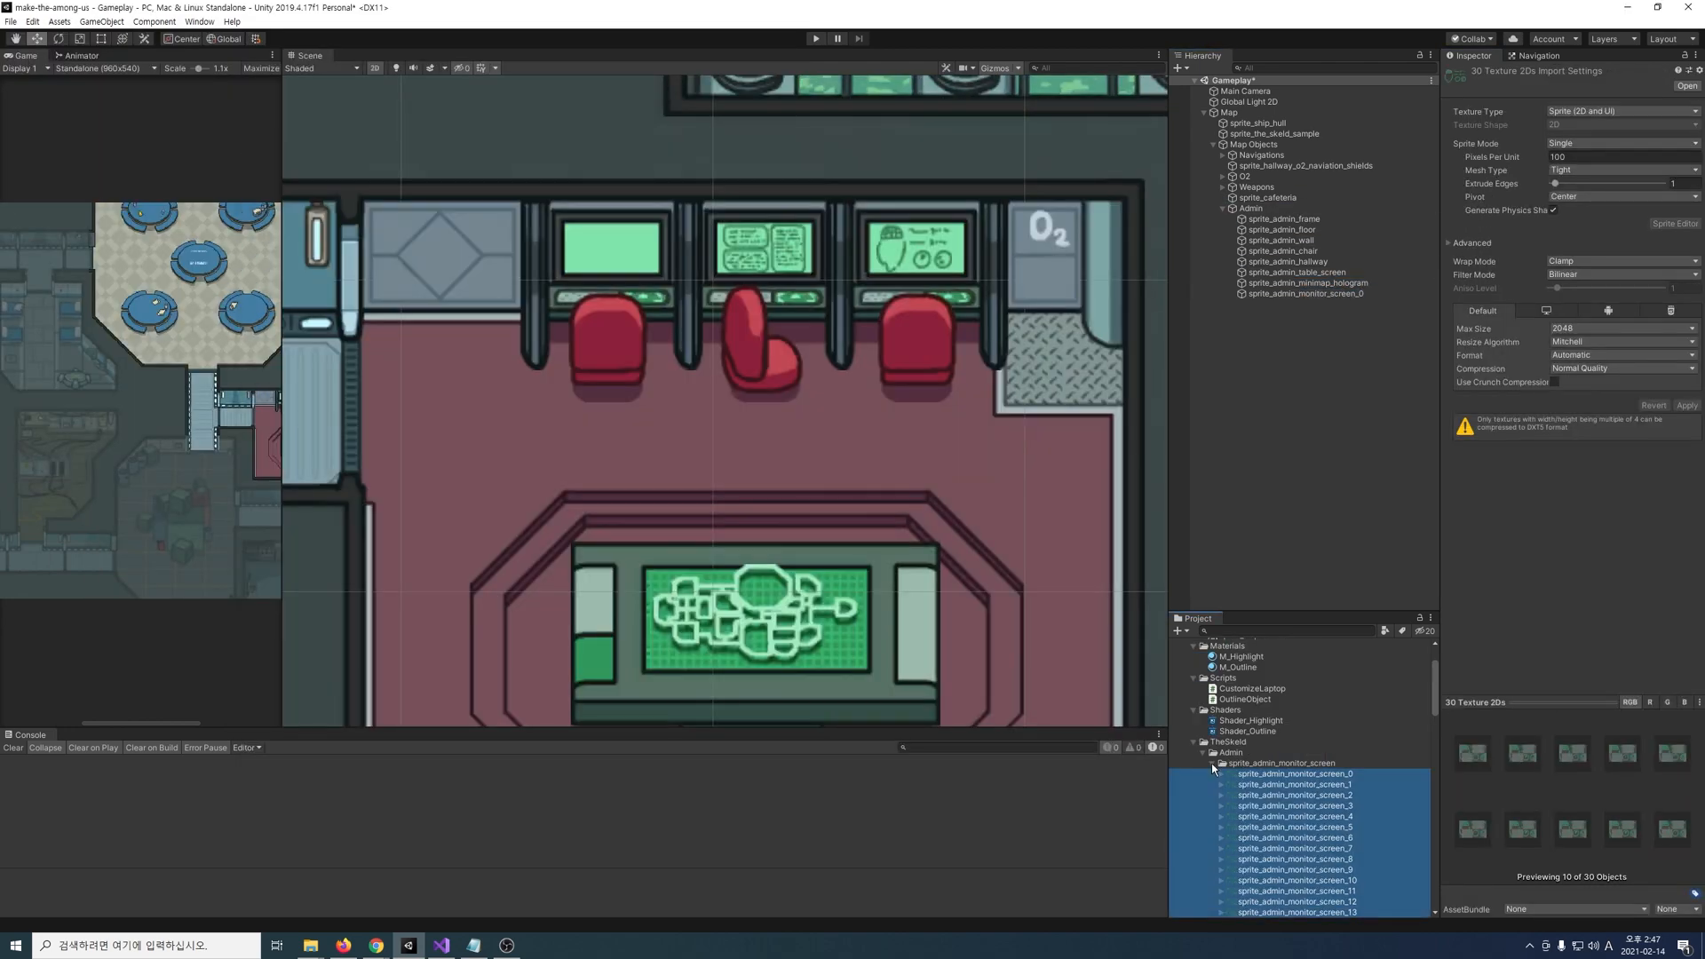
pyautogui.moveTo(1212, 763); pyautogui.dragTo(613, 244)
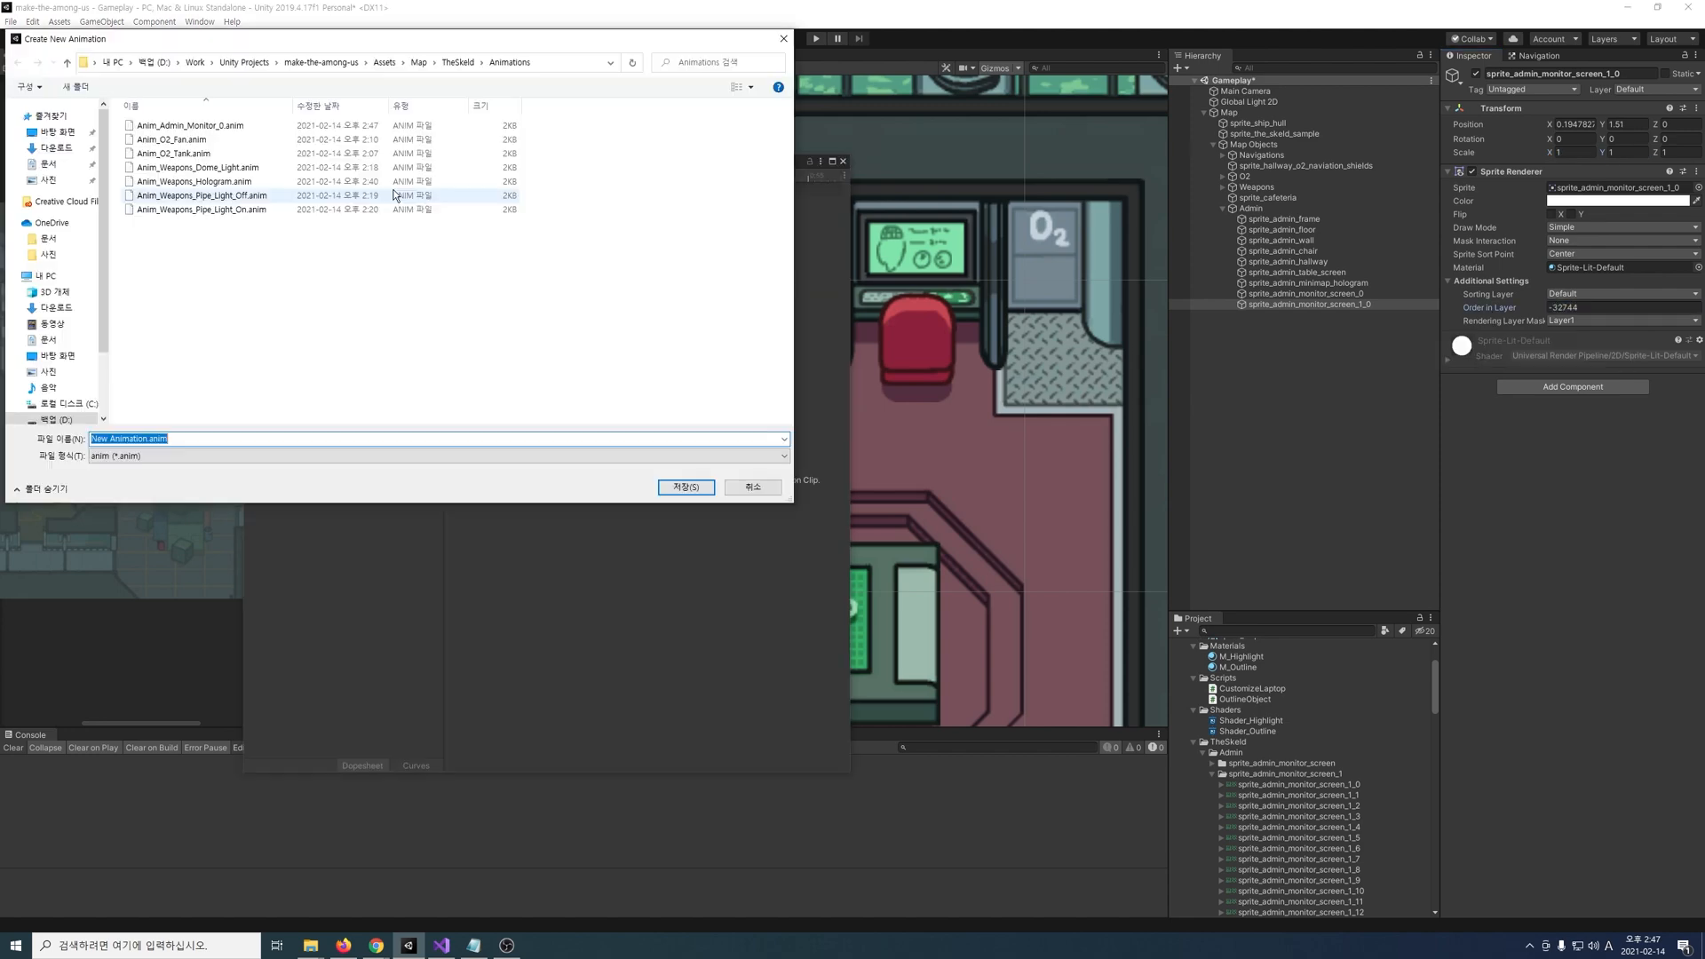
pyautogui.press('Return')
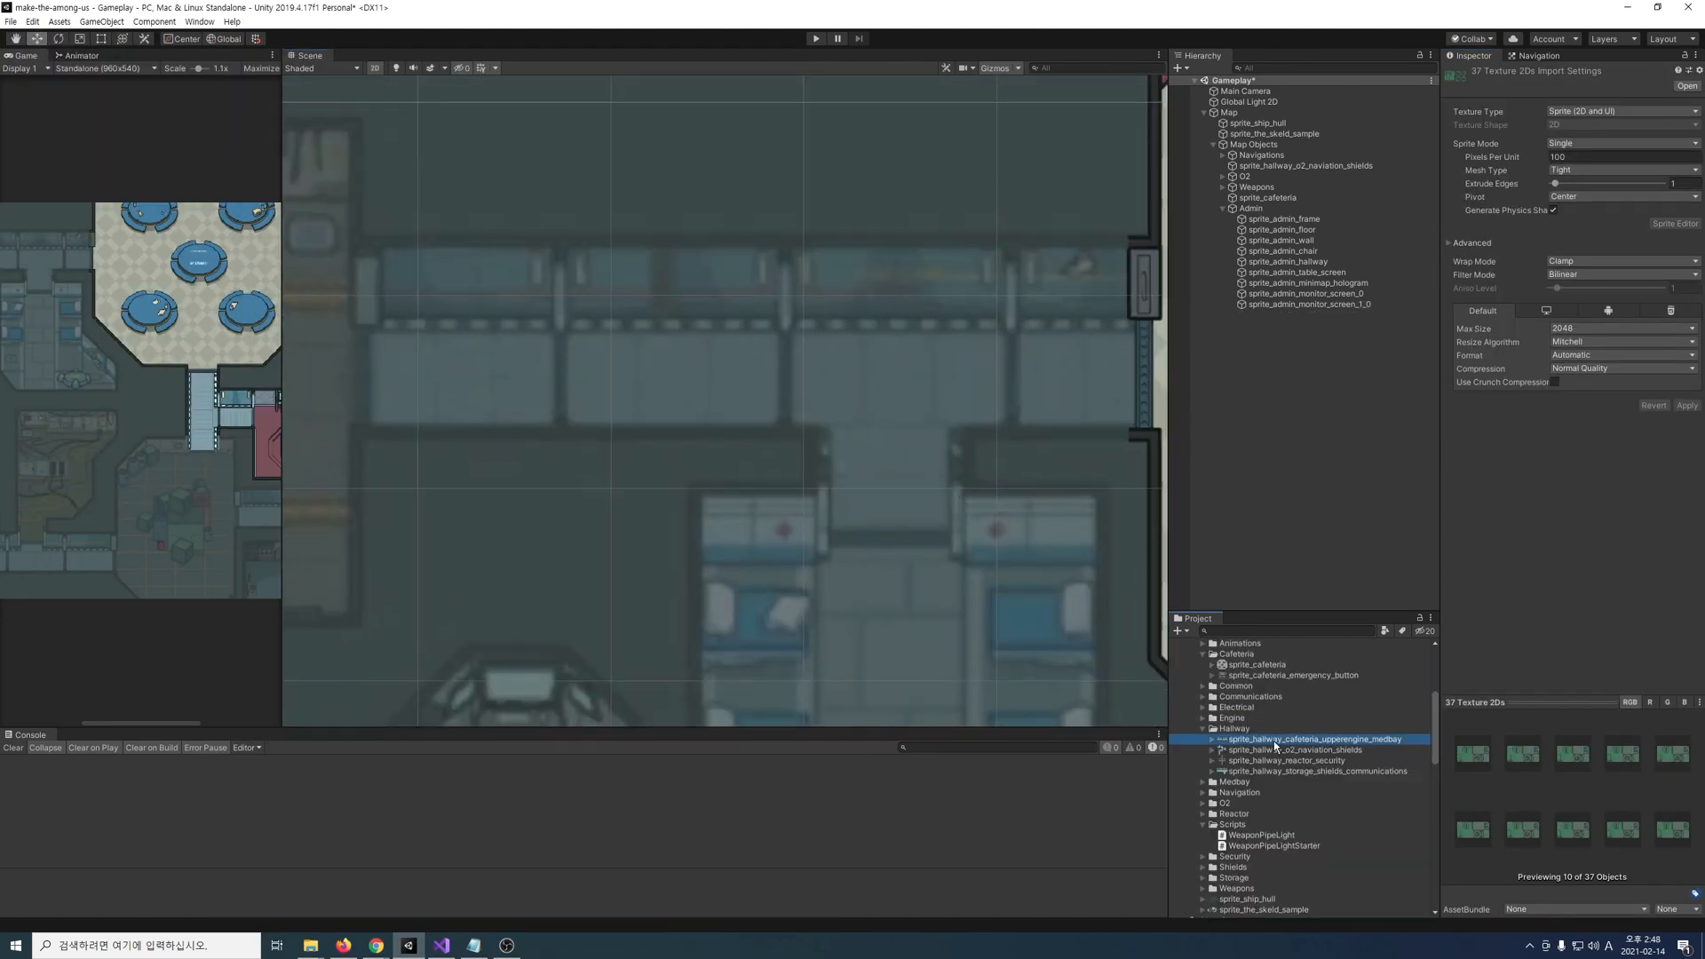
# Step: Add sprite_hallway_cafeteria_upperengine_medbay under Map Objects, set its X and Y scale to 1, and align it with the hallway west of the cafeteria
pyautogui.moveTo(1312, 739); pyautogui.dragTo(765, 391)
pyautogui.moveTo(1254, 220); pyautogui.dragTo(1252, 145)
pyautogui.click(1222, 208)
pyautogui.click(1579, 152)
pyautogui.write('1')
pyautogui.press('Tab')
pyautogui.write('1')
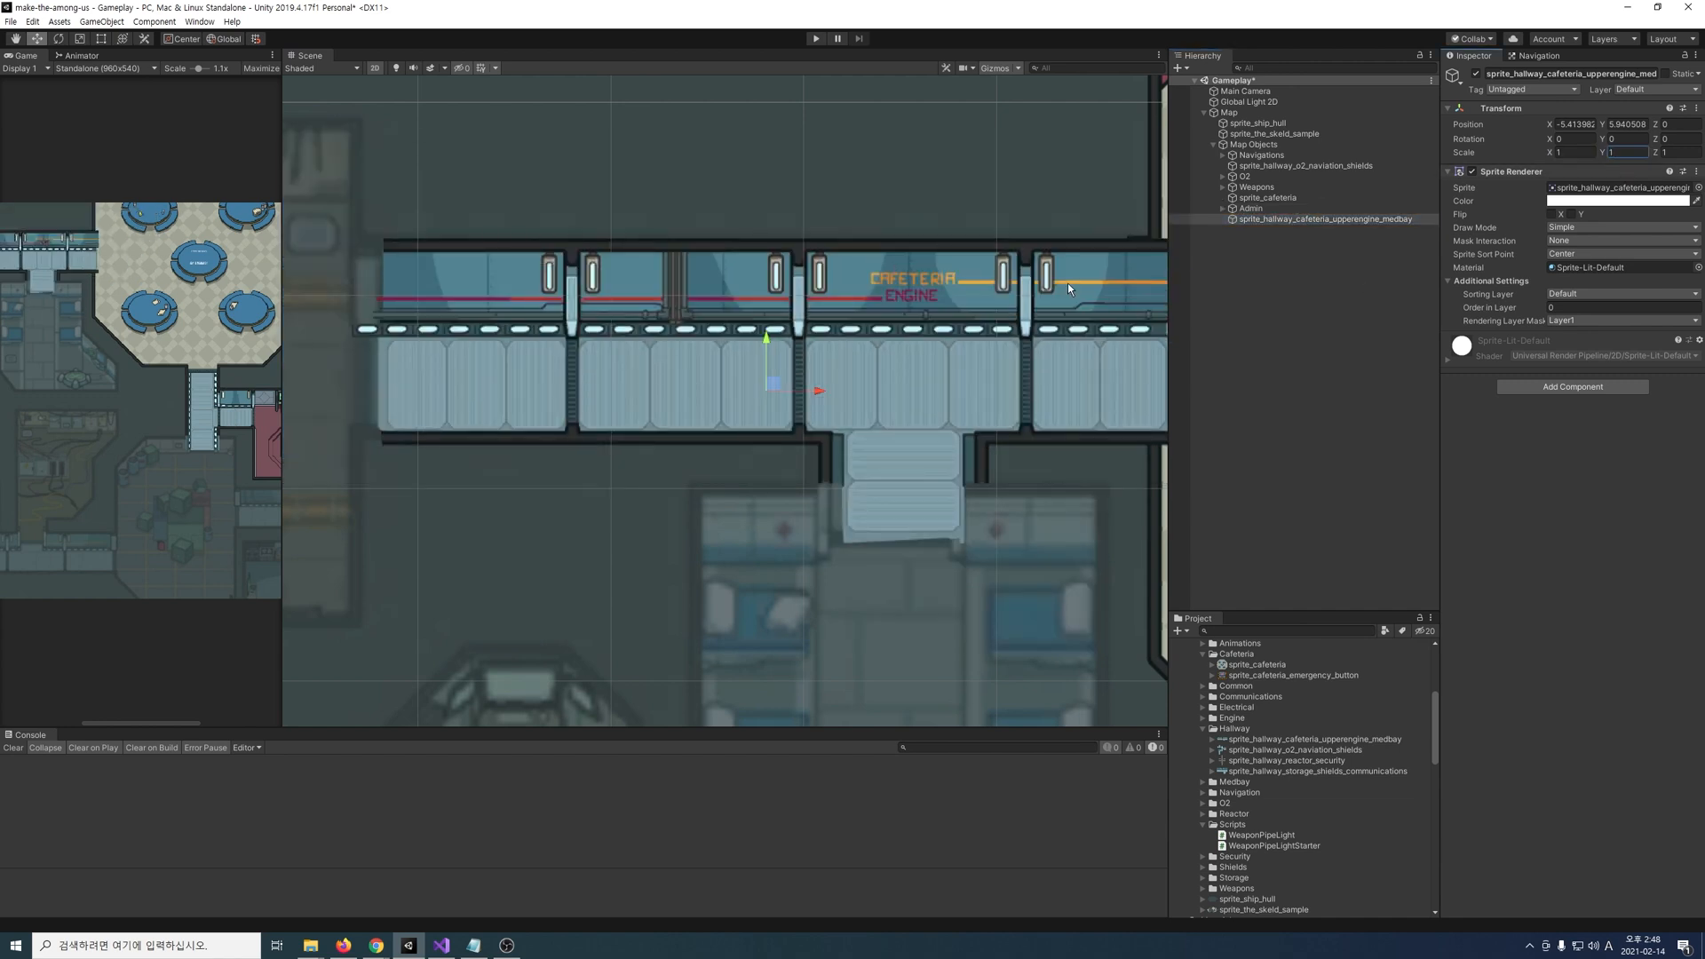
pyautogui.moveTo(819, 391); pyautogui.dragTo(806, 392)
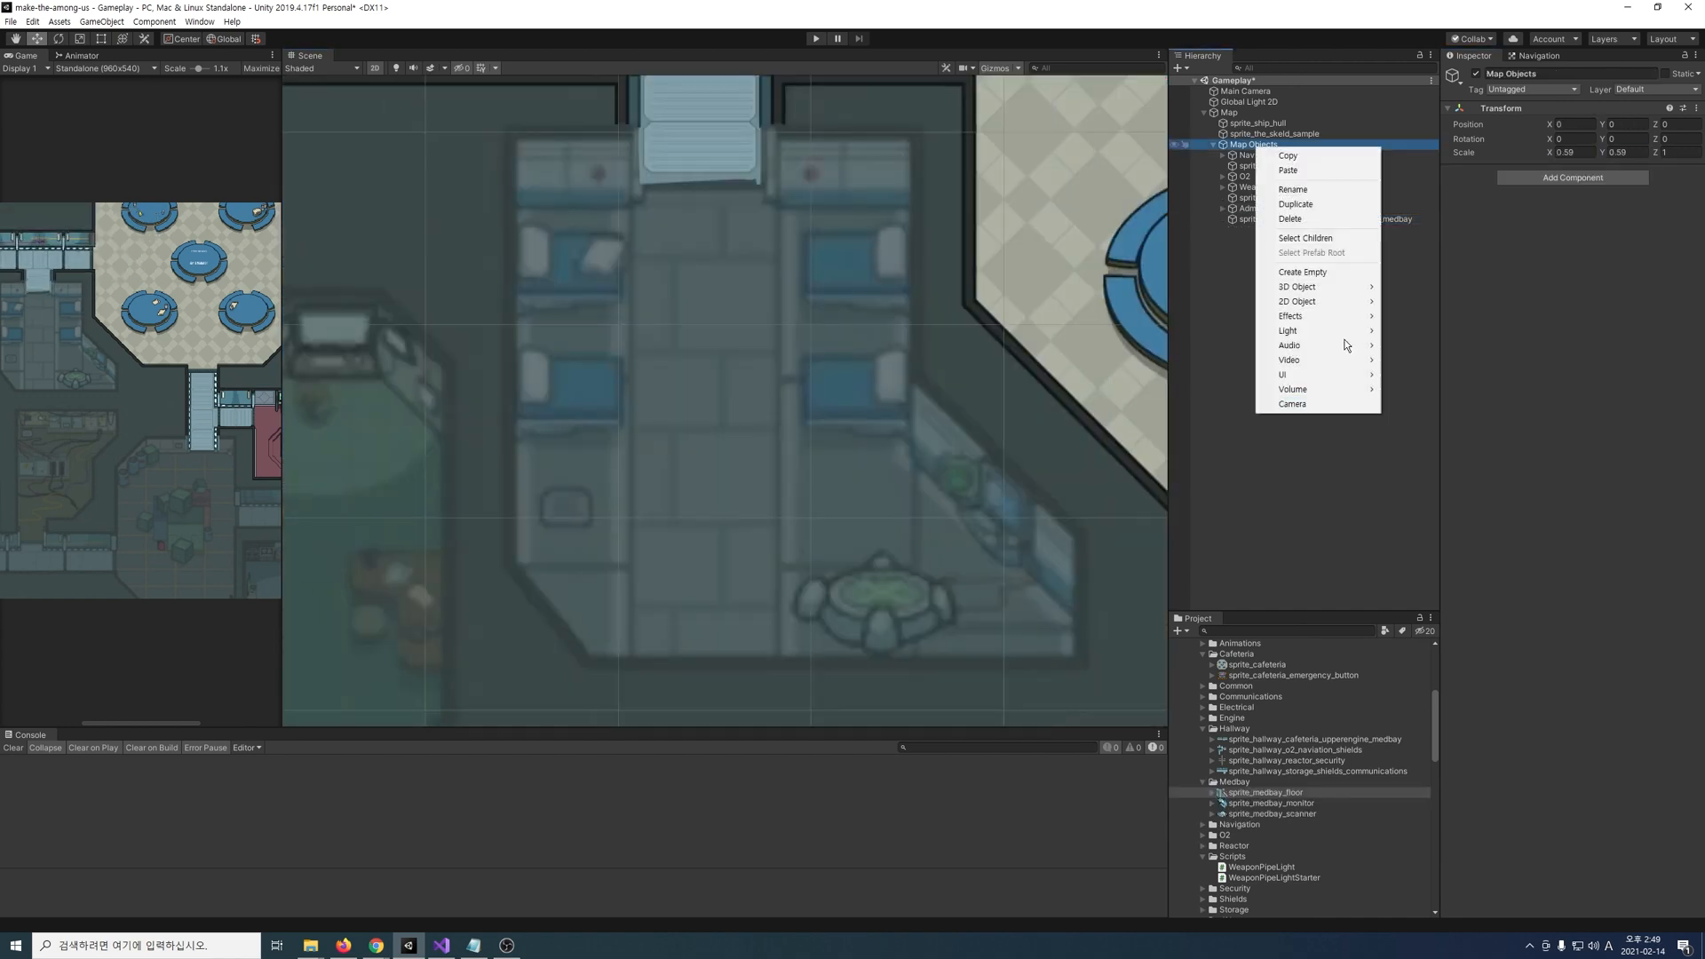
# Step: Create an empty Medbay object under Map Objects and add sprite_medbay_floor to it with order in layer -32736
pyautogui.click(1278, 265)
pyautogui.write('Medbay')
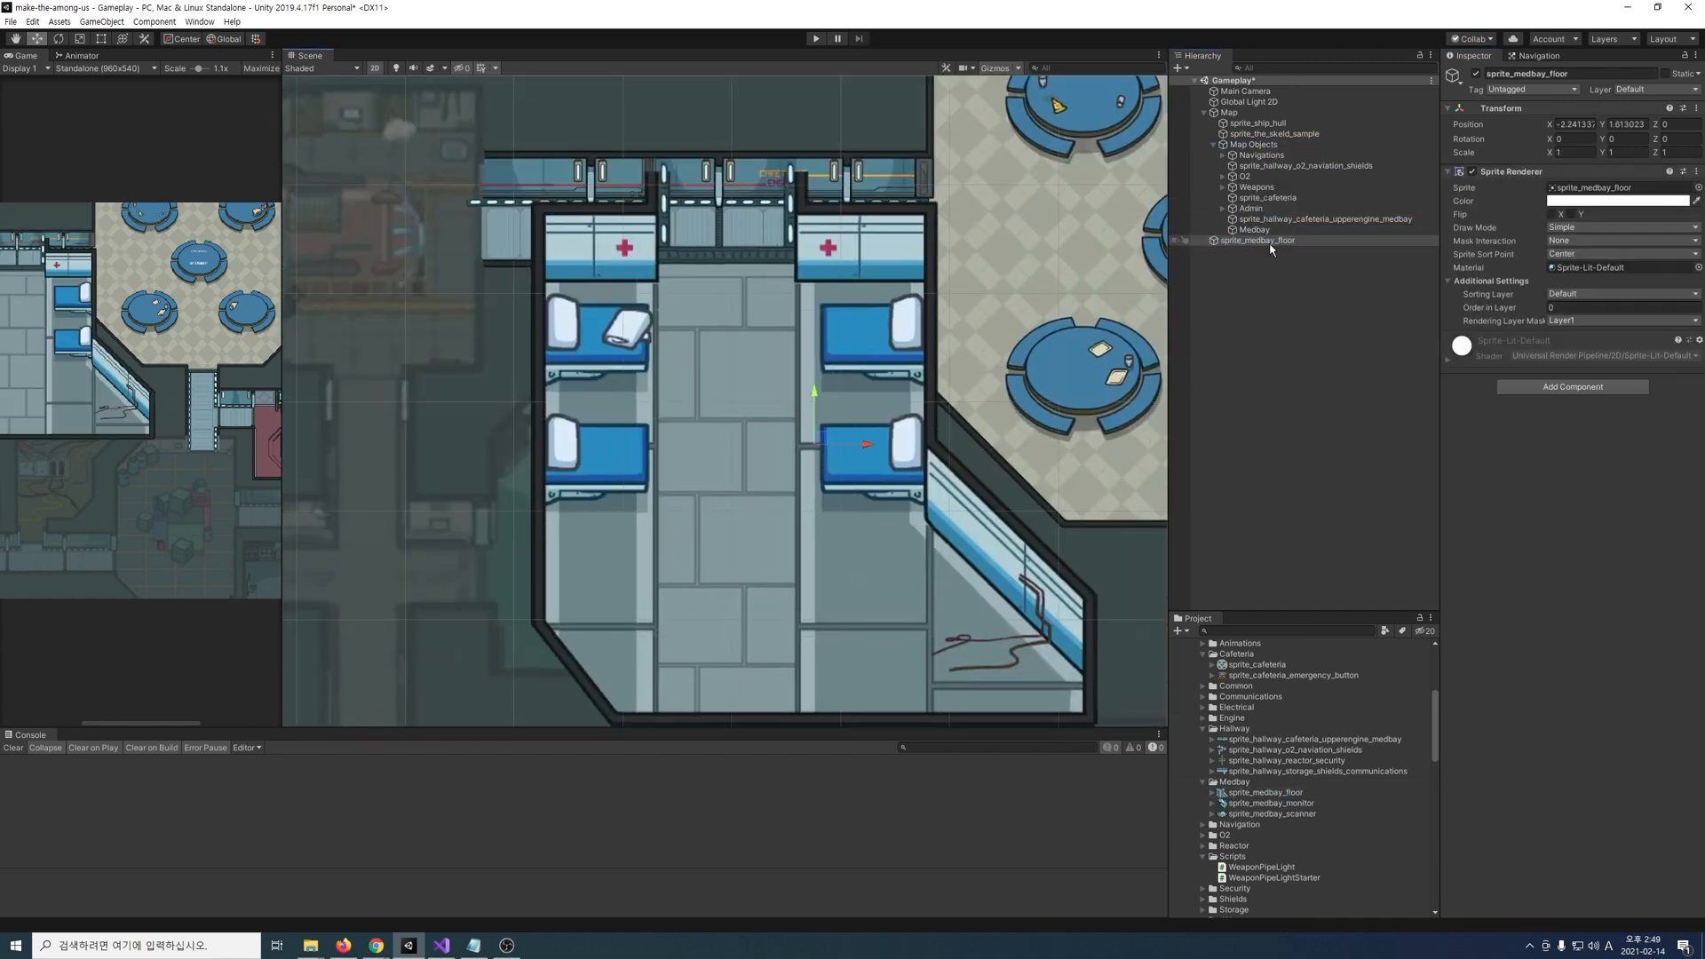
pyautogui.scroll(-2, 888, 498)
pyautogui.scroll(4, 966, 508)
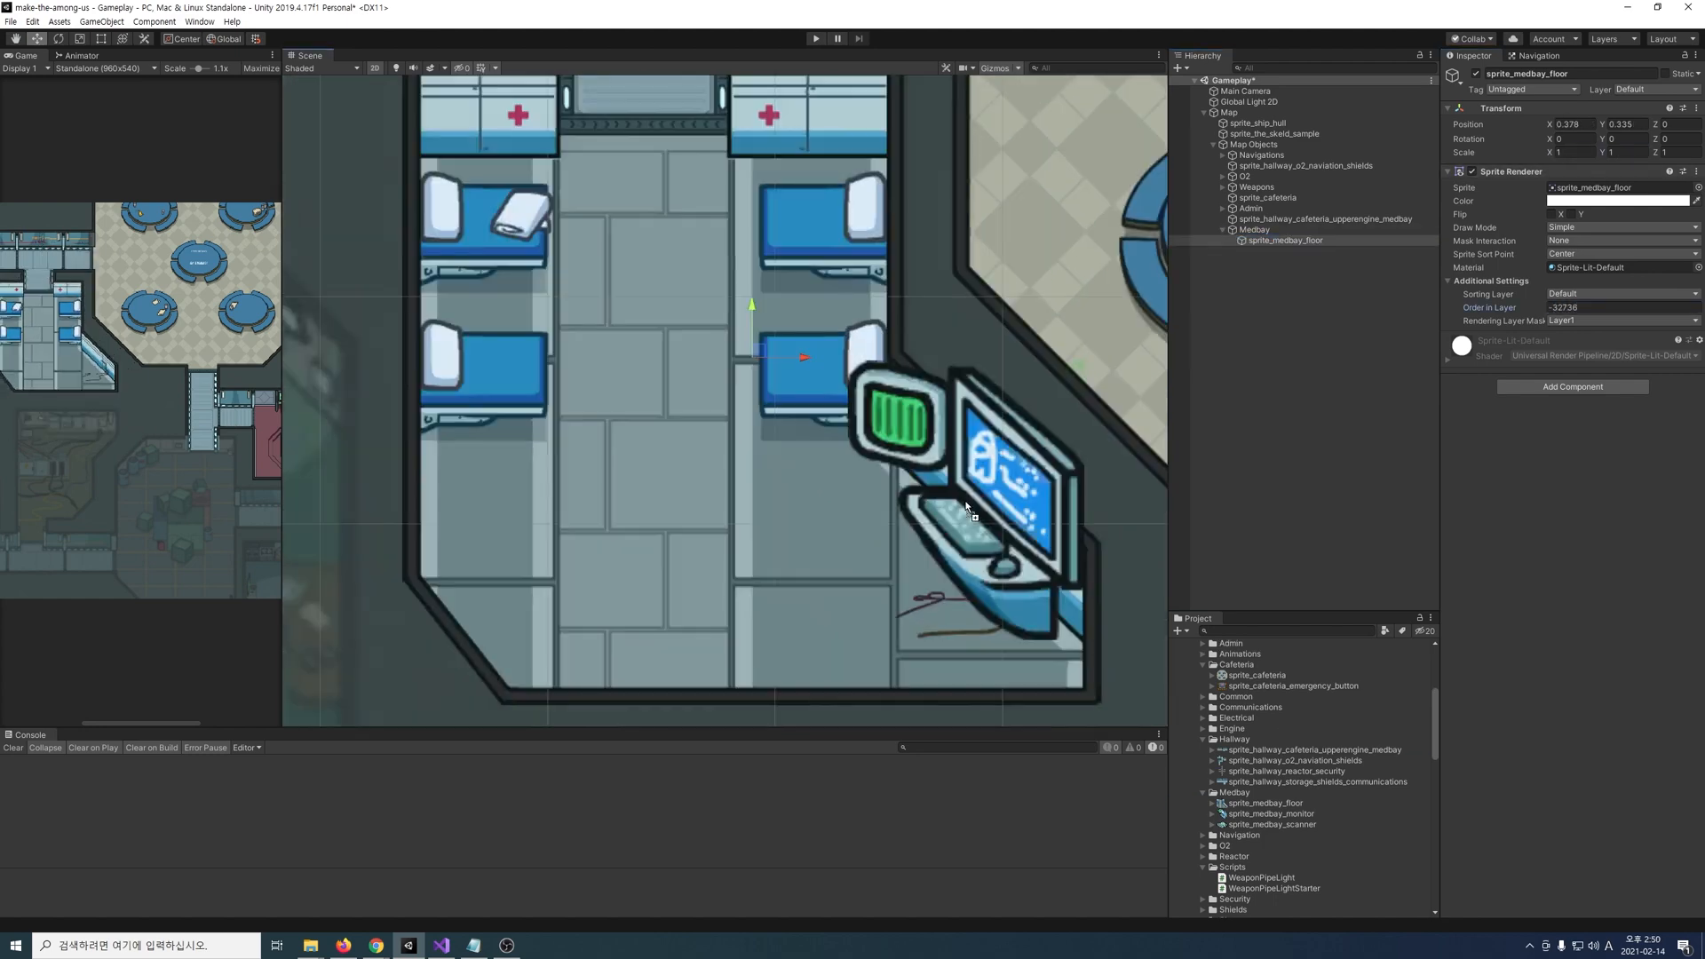
# Step: Place sprite_medbay_monitor against Medbay's diagonal wall at X 1.998, Y -0.74, with scale 1 and order in layer -32734
pyautogui.moveTo(966, 508); pyautogui.dragTo(968, 505)
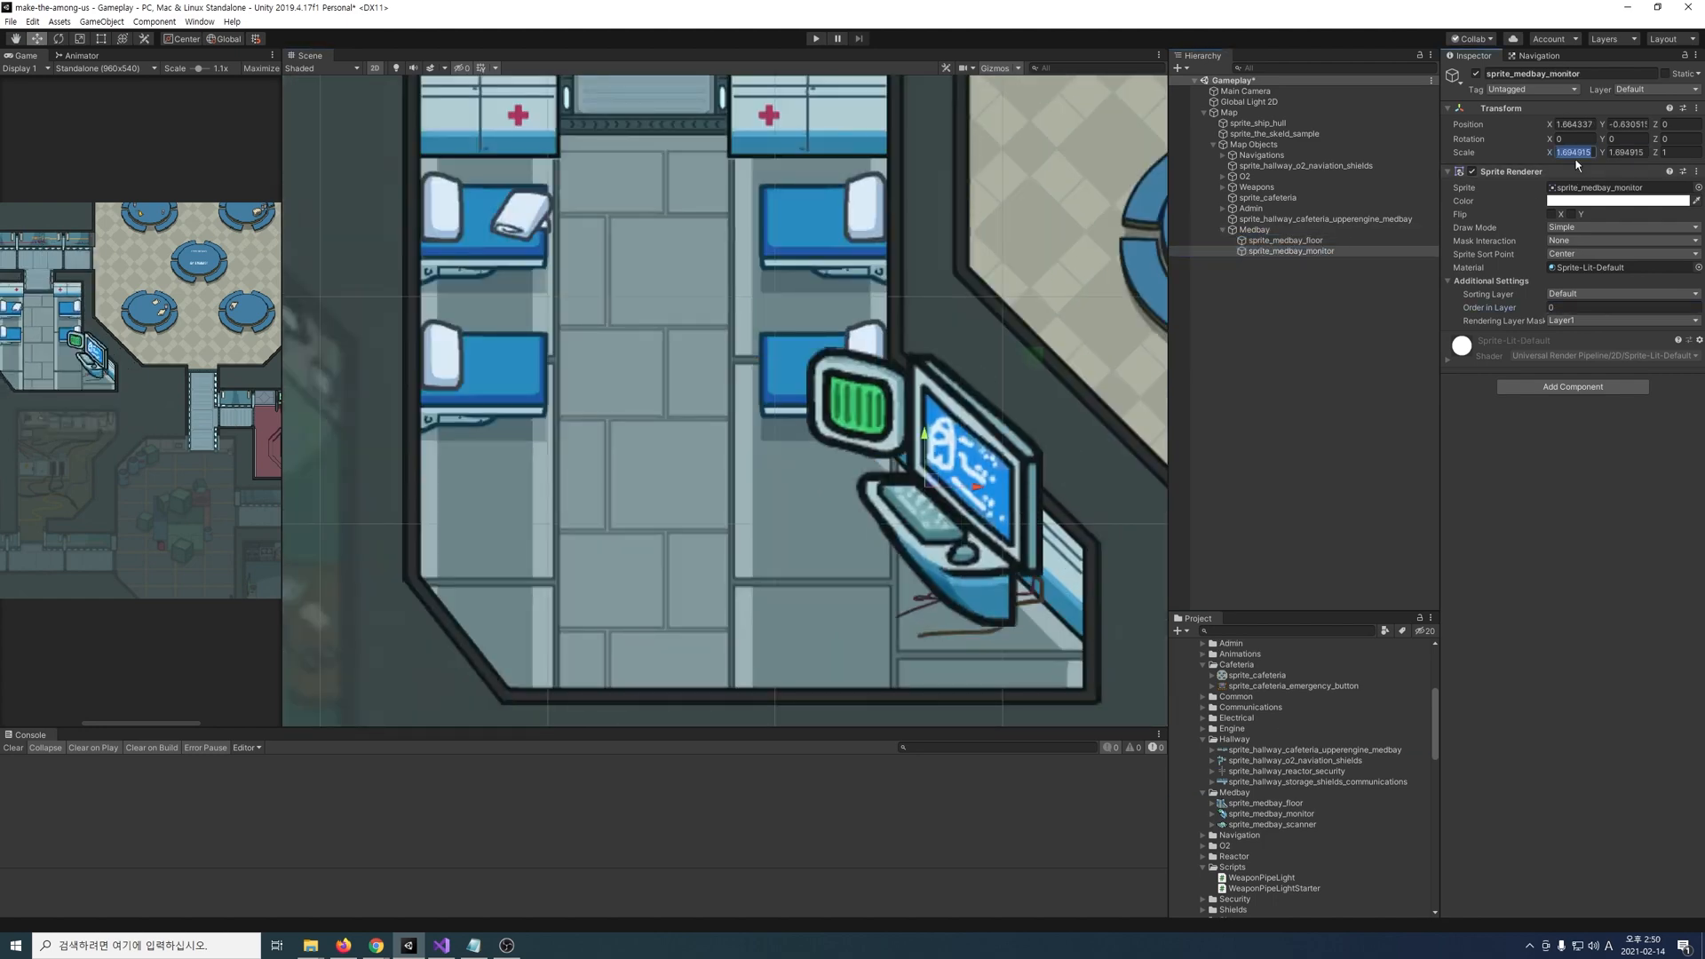
pyautogui.click(1647, 308)
pyautogui.write('-32734')
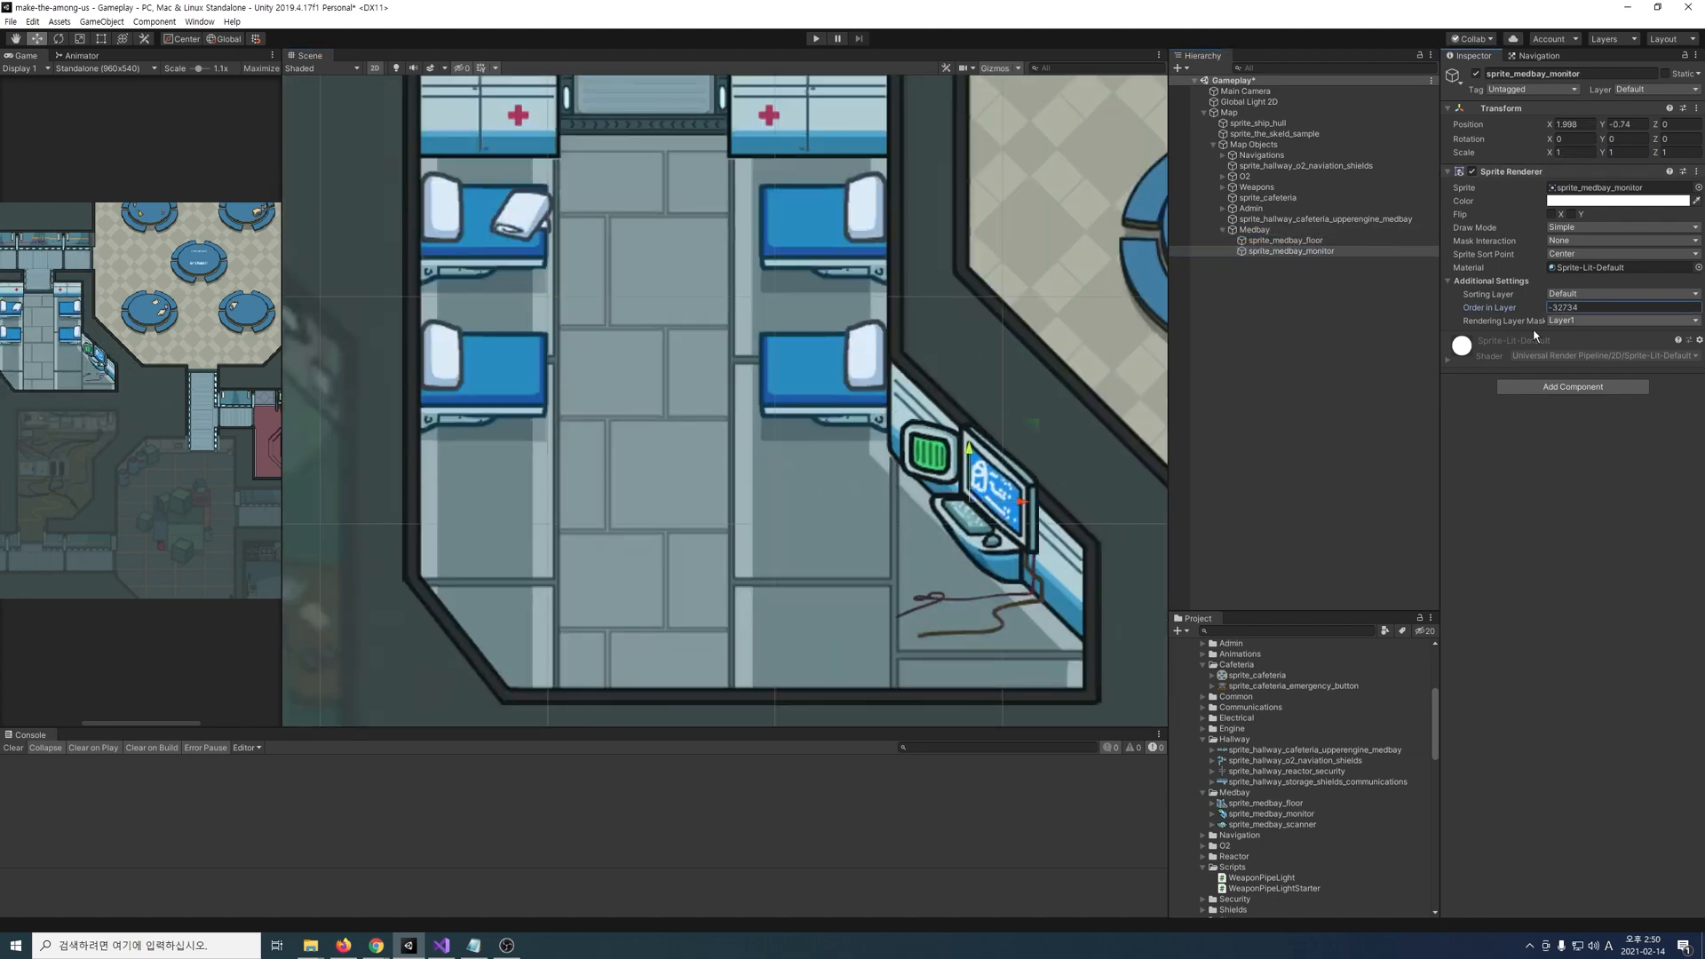
# Step: Add sprite_medbay_scanner to the Medbay group, set its order in layer, and place it on the floor below the diagonal wall's monitor
pyautogui.moveTo(775, 544); pyautogui.dragTo(805, 575)
pyautogui.moveTo(1274, 262); pyautogui.dragTo(1272, 252)
pyautogui.moveTo(1271, 252); pyautogui.dragTo(1257, 231)
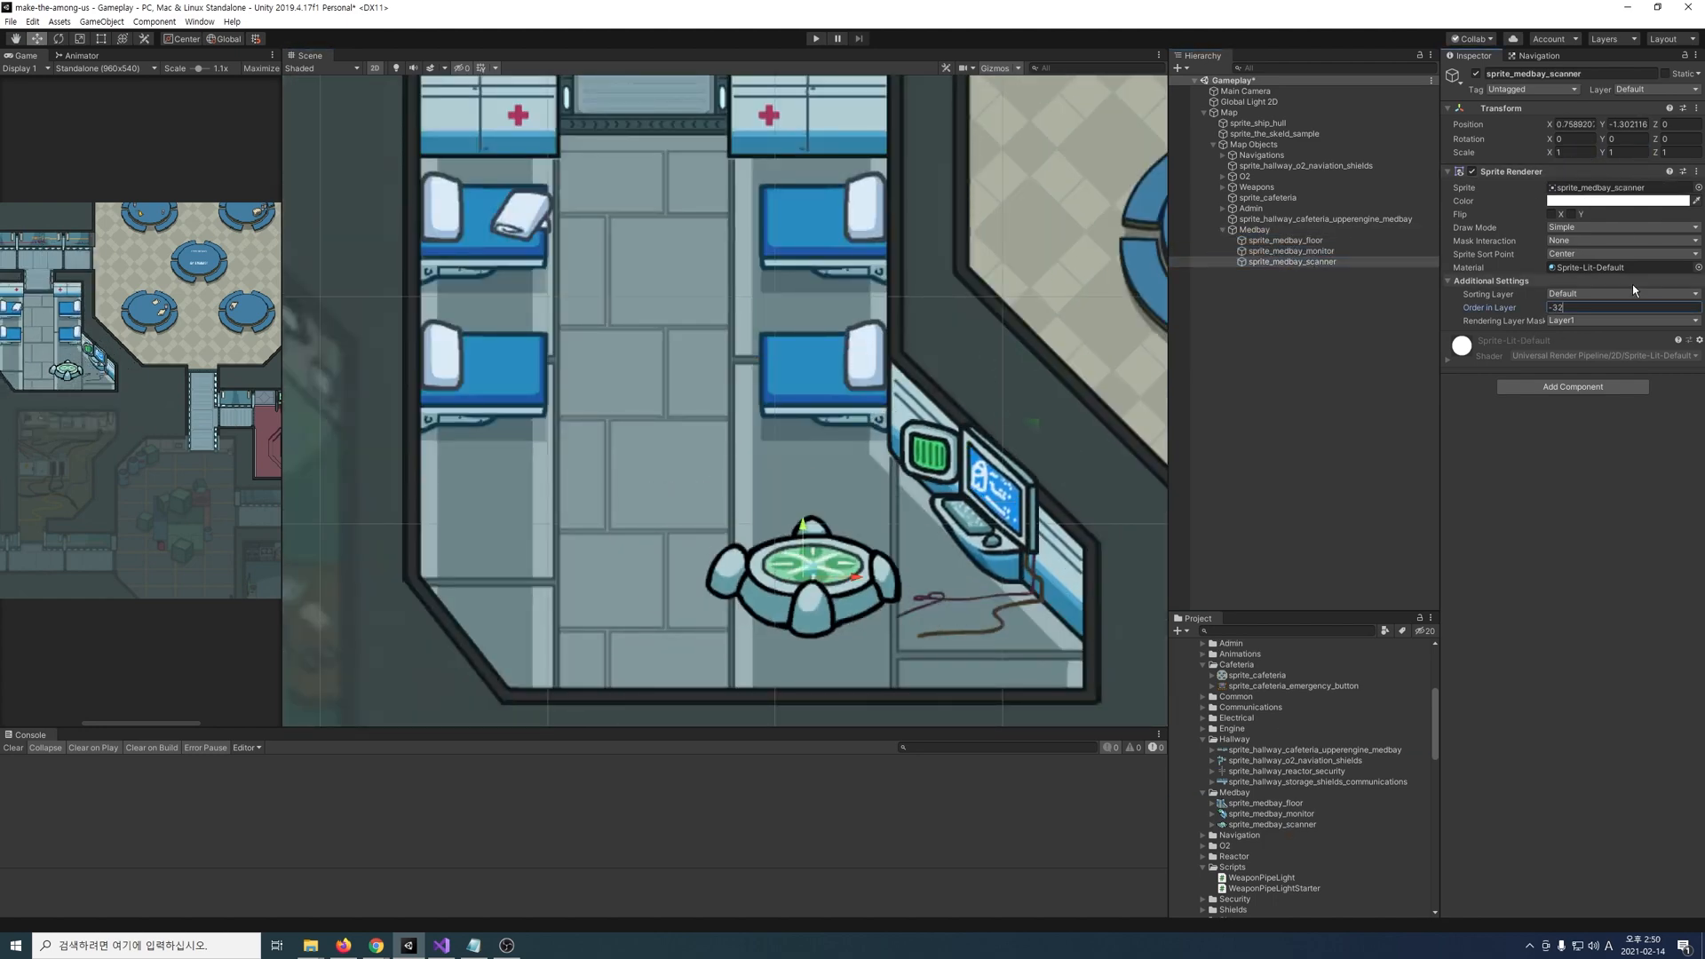
pyautogui.moveTo(808, 571); pyautogui.dragTo(856, 620)
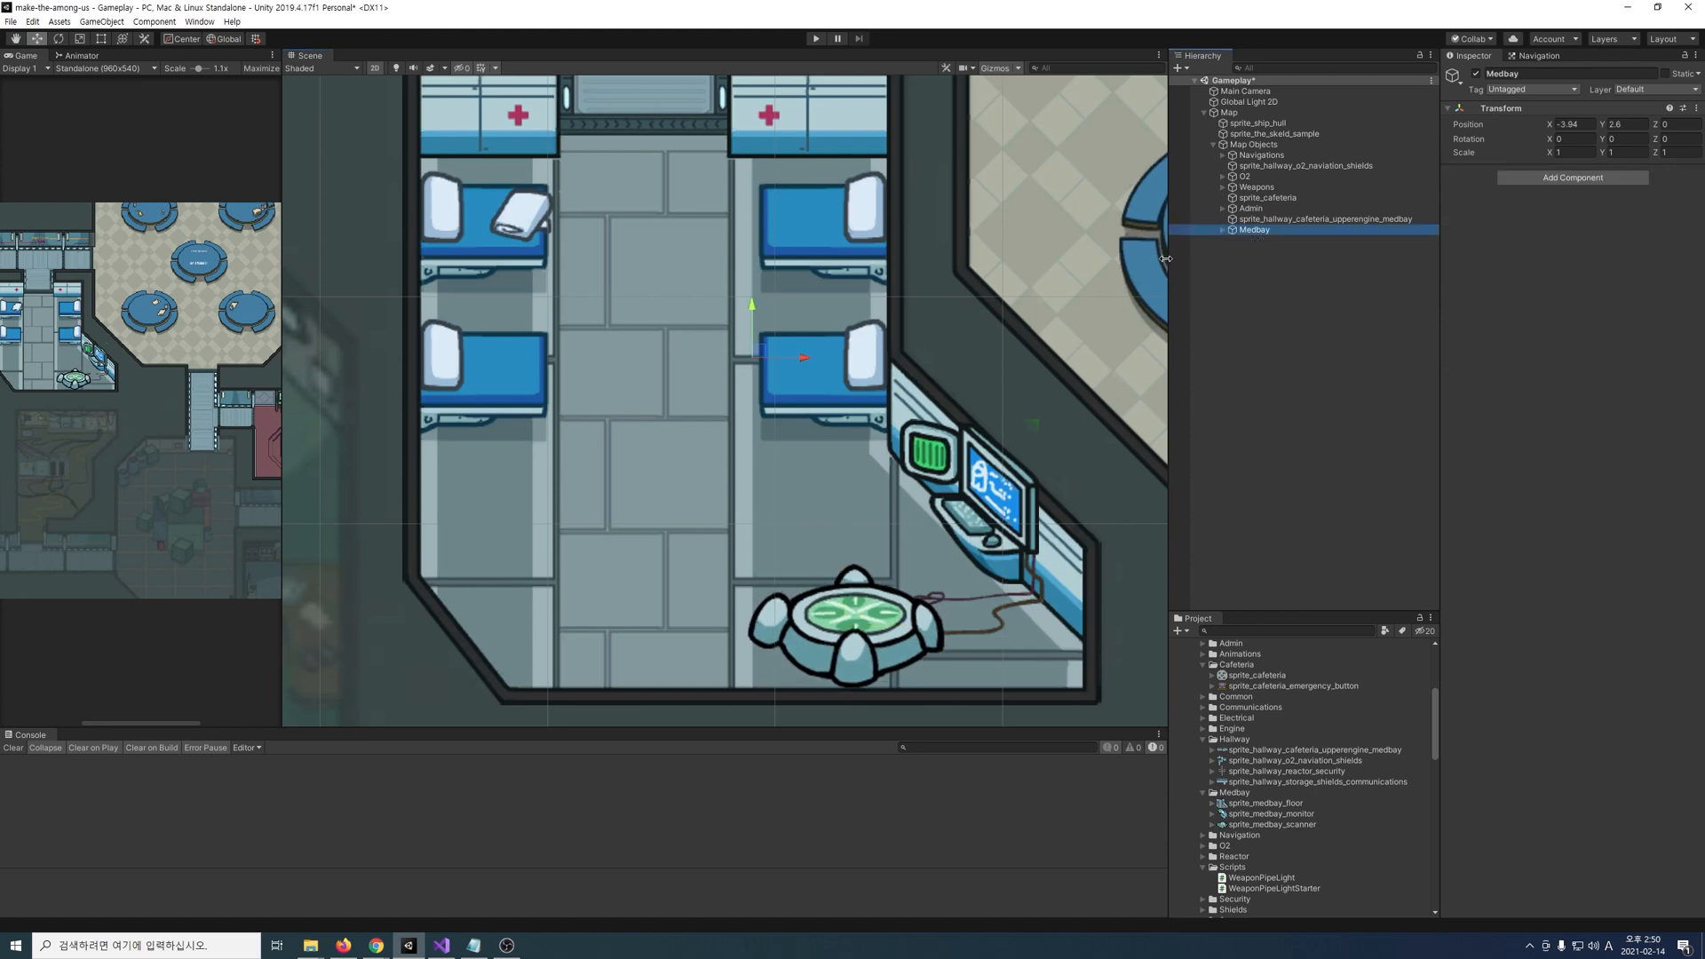
# Step: Create an empty Upper Engine object under Map Objects at the upper engine room in the reference map
pyautogui.scroll(-2, 760, 268)
pyautogui.moveTo(760, 268); pyautogui.dragTo(1156, 581, button='middle')
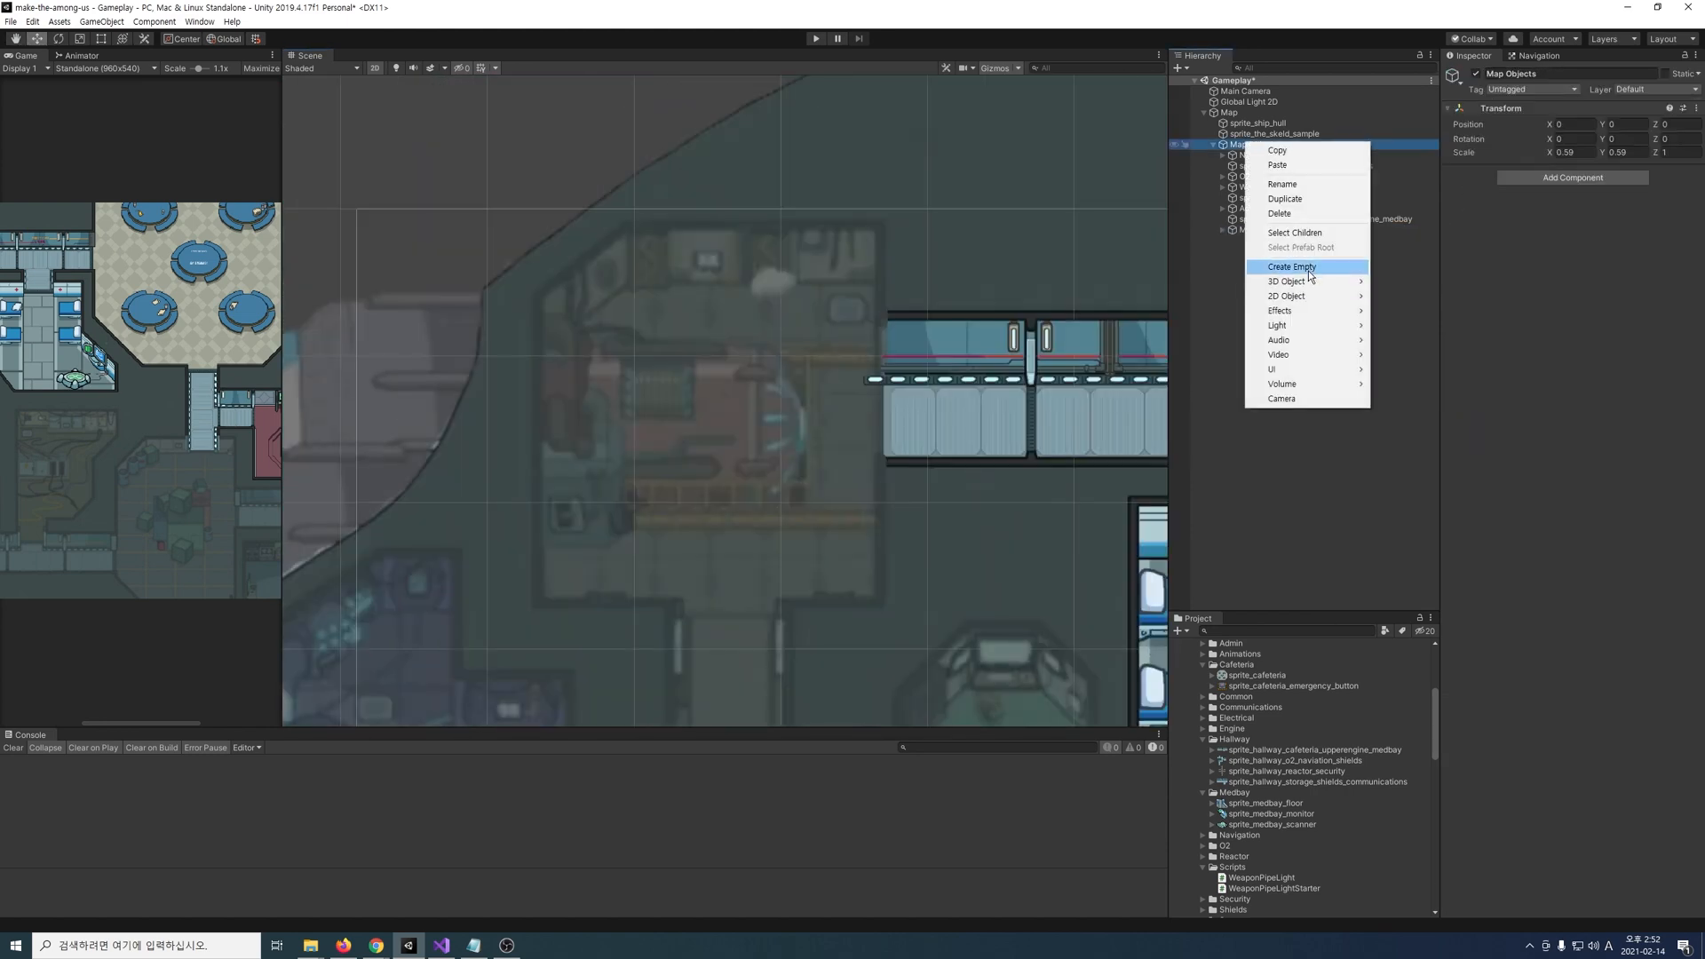
pyautogui.click(1294, 266)
pyautogui.write('Upper Engine')
pyautogui.press('Return')
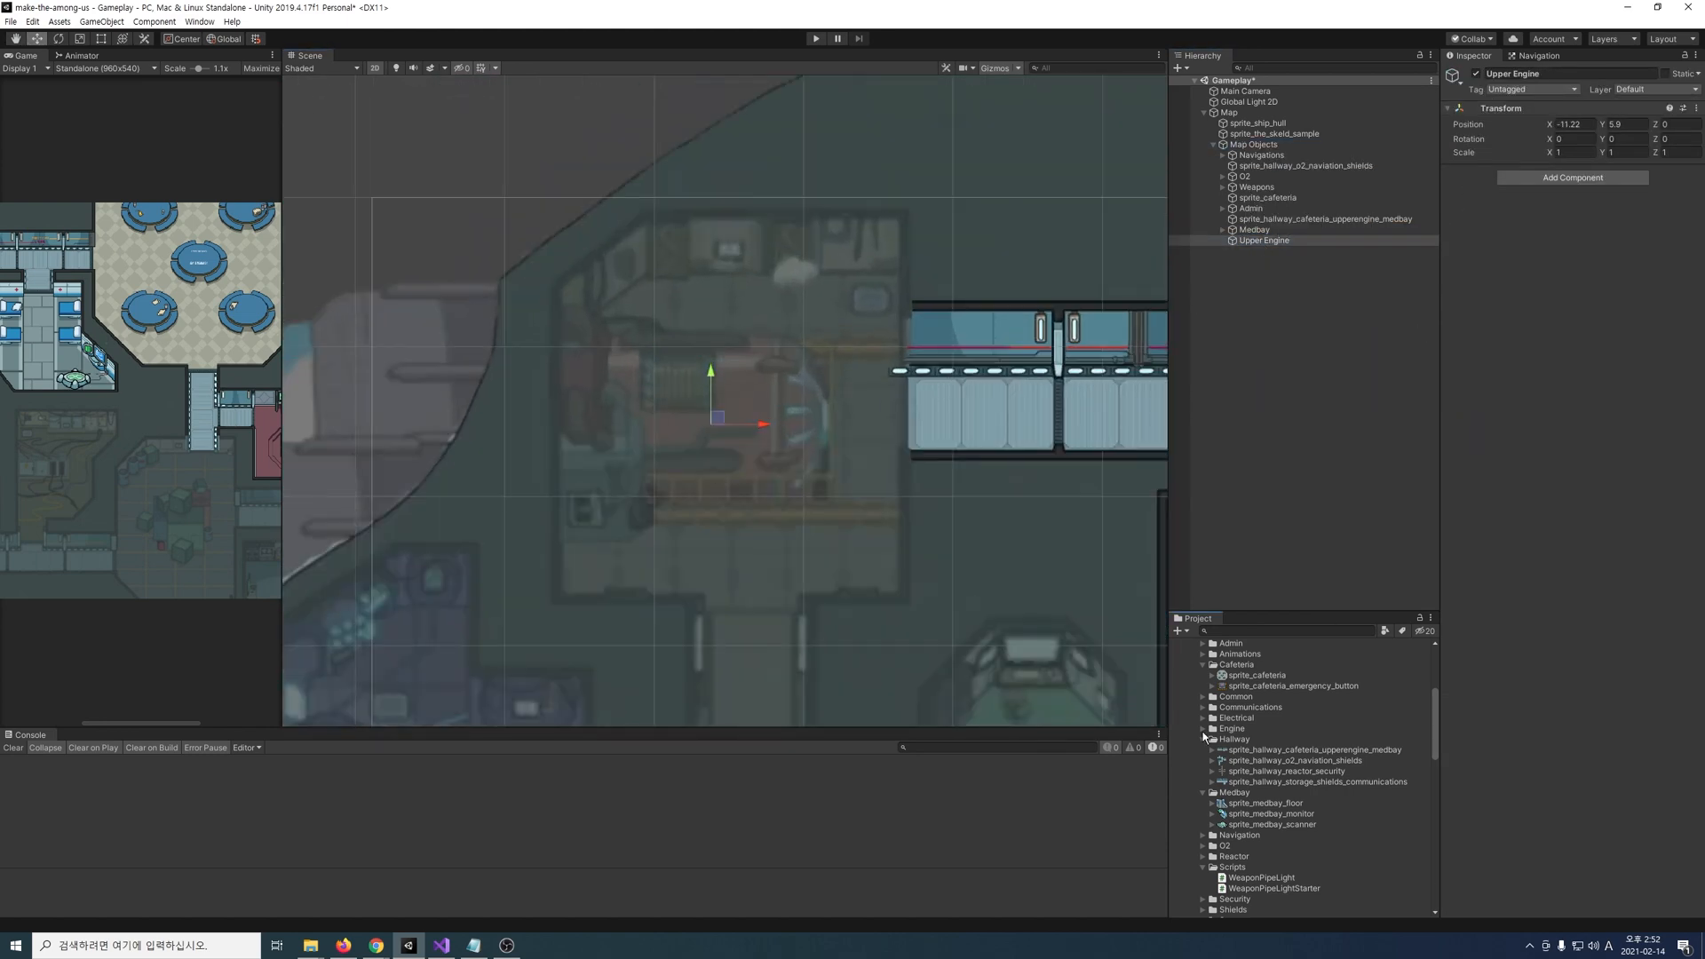
# Step: Add sprite_upper_engine_floor to Upper Engine, align it with the room in the reference map, and set its order in layer
pyautogui.click(1203, 729)
pyautogui.scroll(-1, 1288, 781)
pyautogui.moveTo(1275, 837); pyautogui.dragTo(716, 373)
pyautogui.scroll(2, 708, 405)
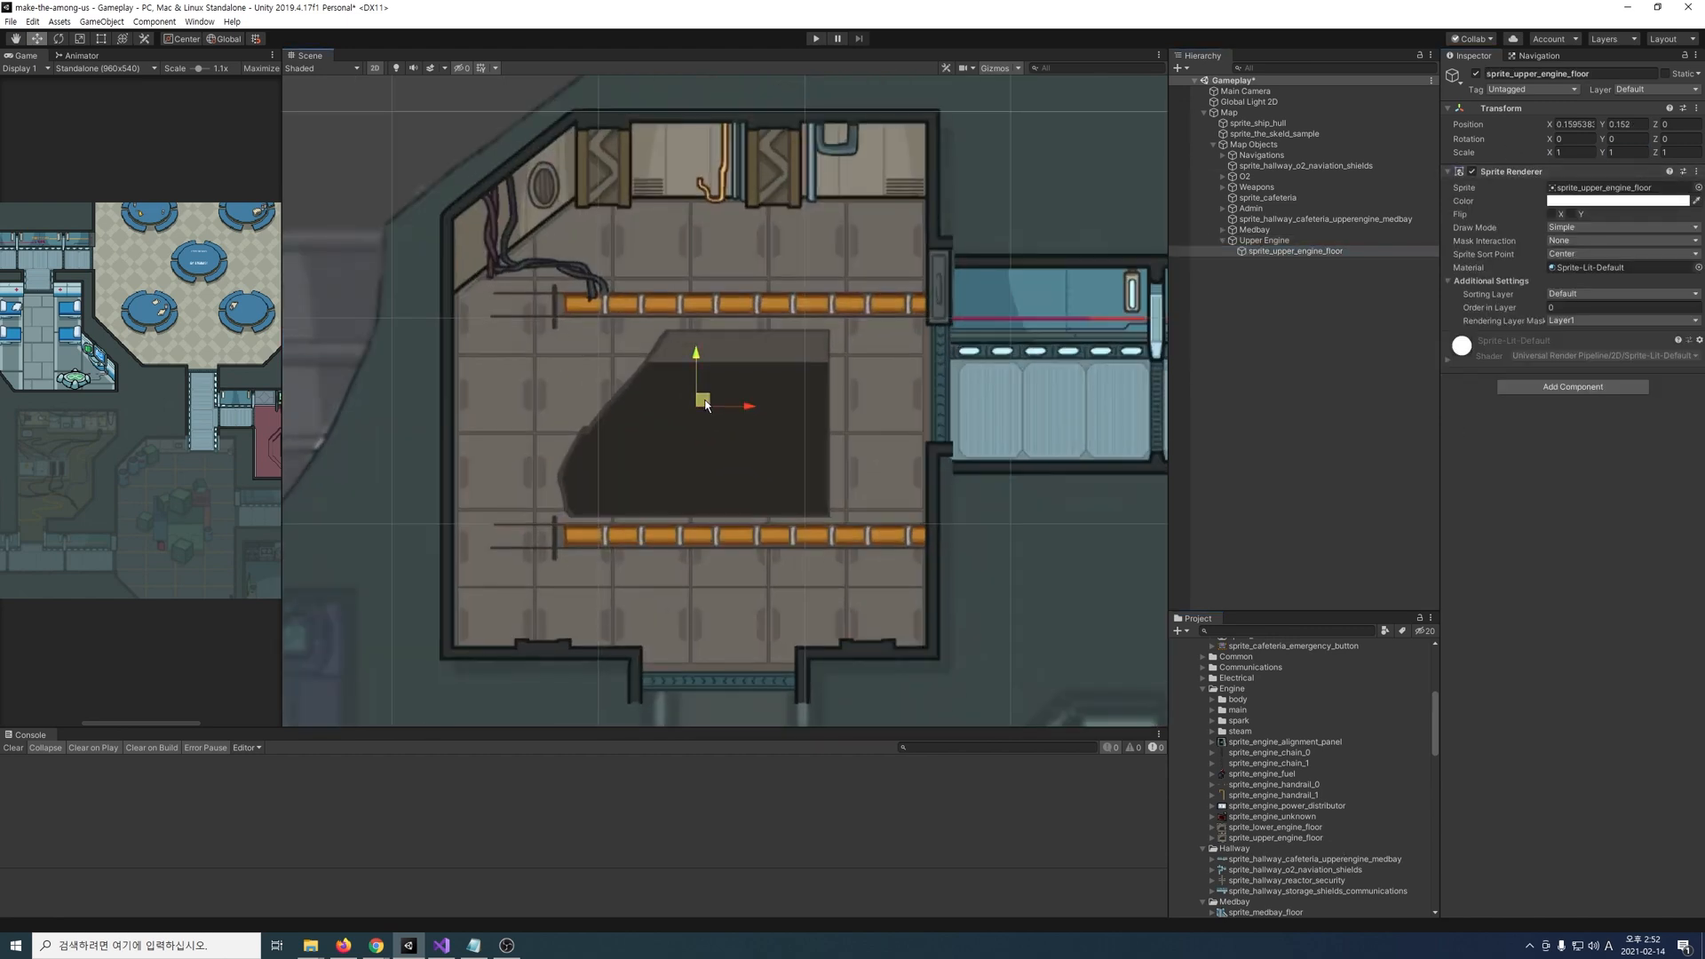
pyautogui.write('-327')
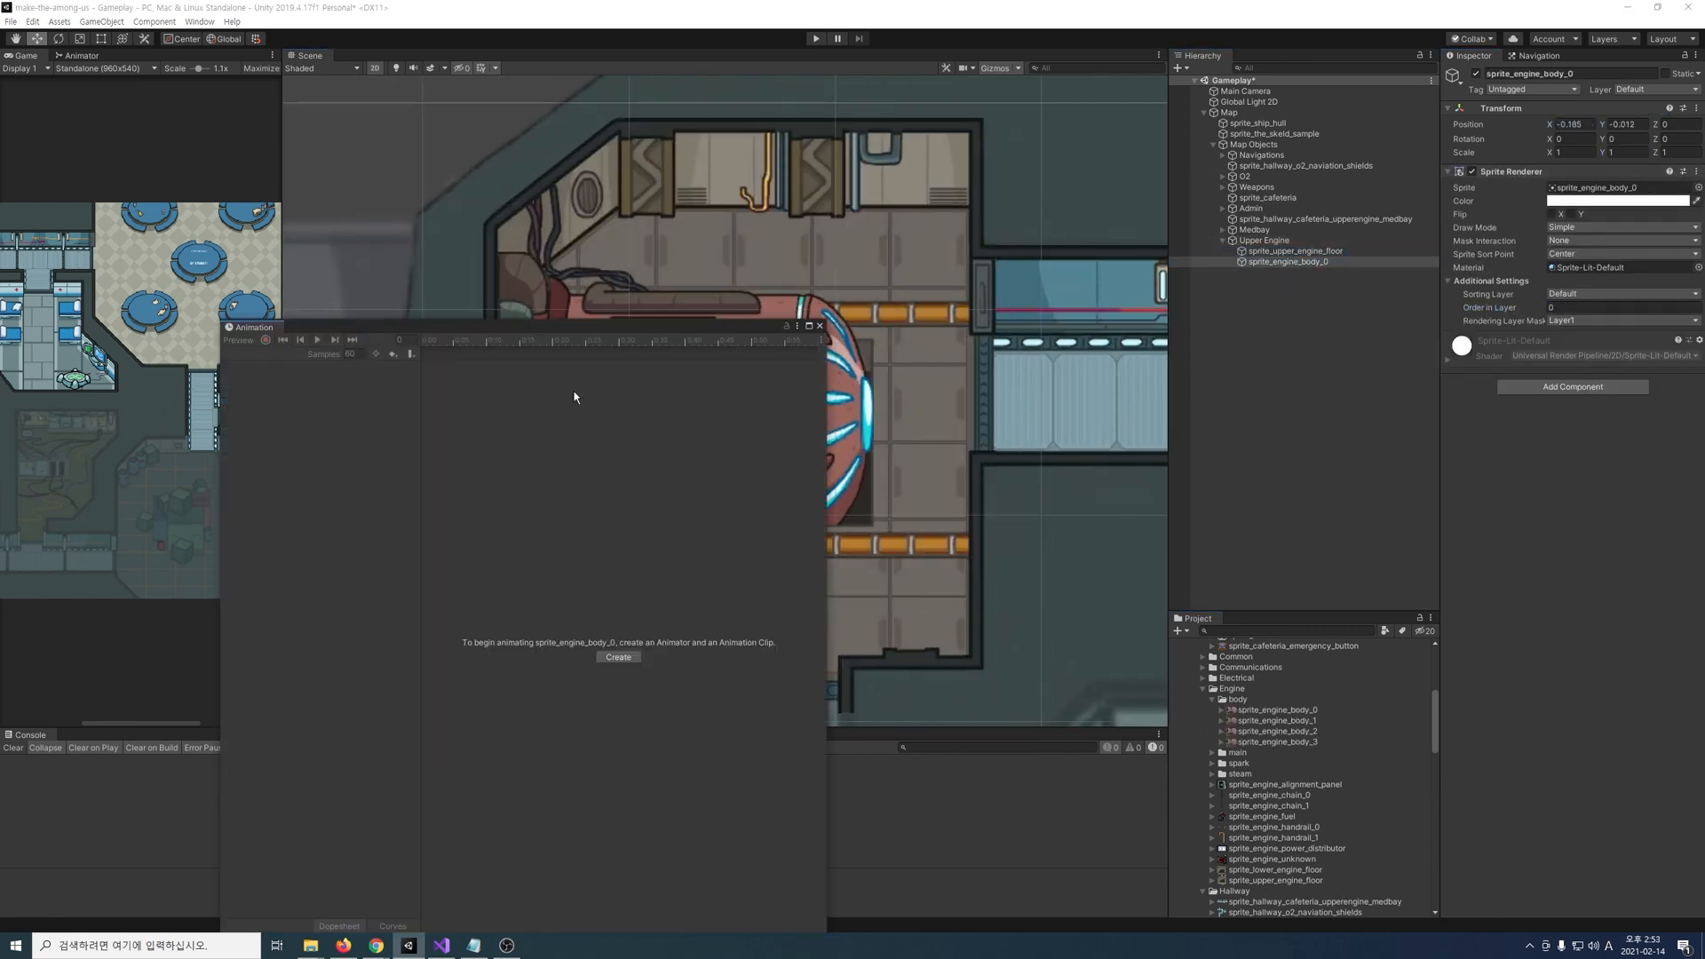
# Step: Create the Anim_Engine_Body clip for sprite_engine_body_0 with 15 samples and the four engine body frames, and preview it
pyautogui.click(618, 657)
pyautogui.write('Anim_Engine_Bo')
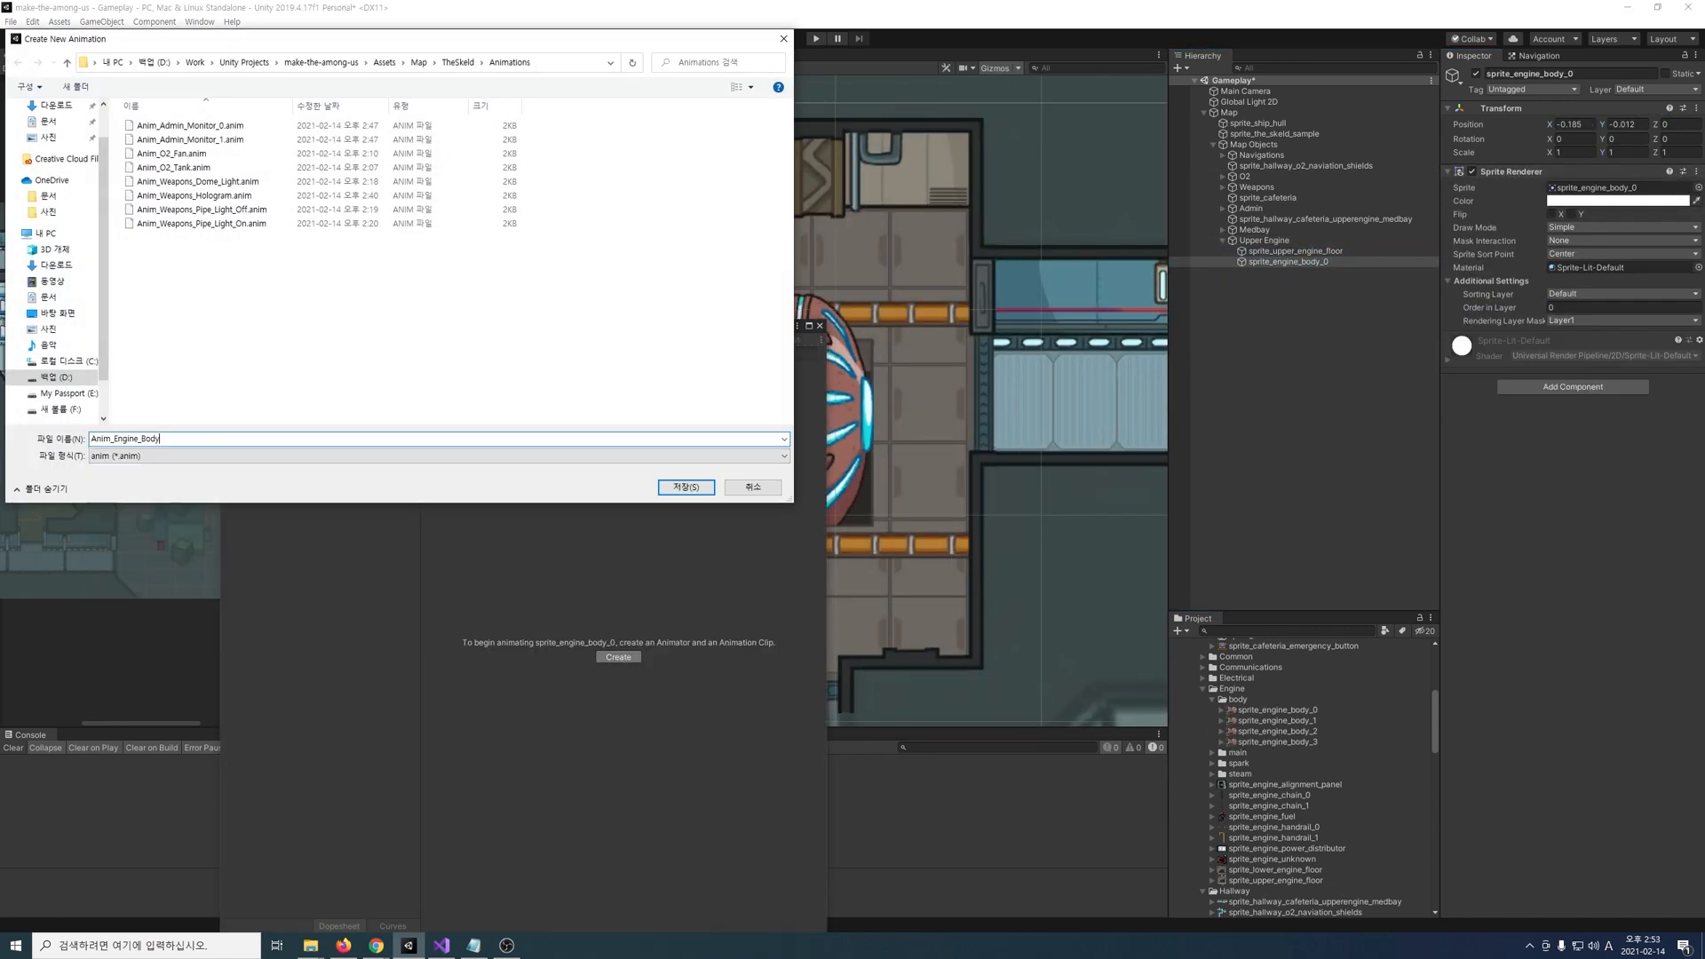
pyautogui.write('dy')
pyautogui.press('Return')
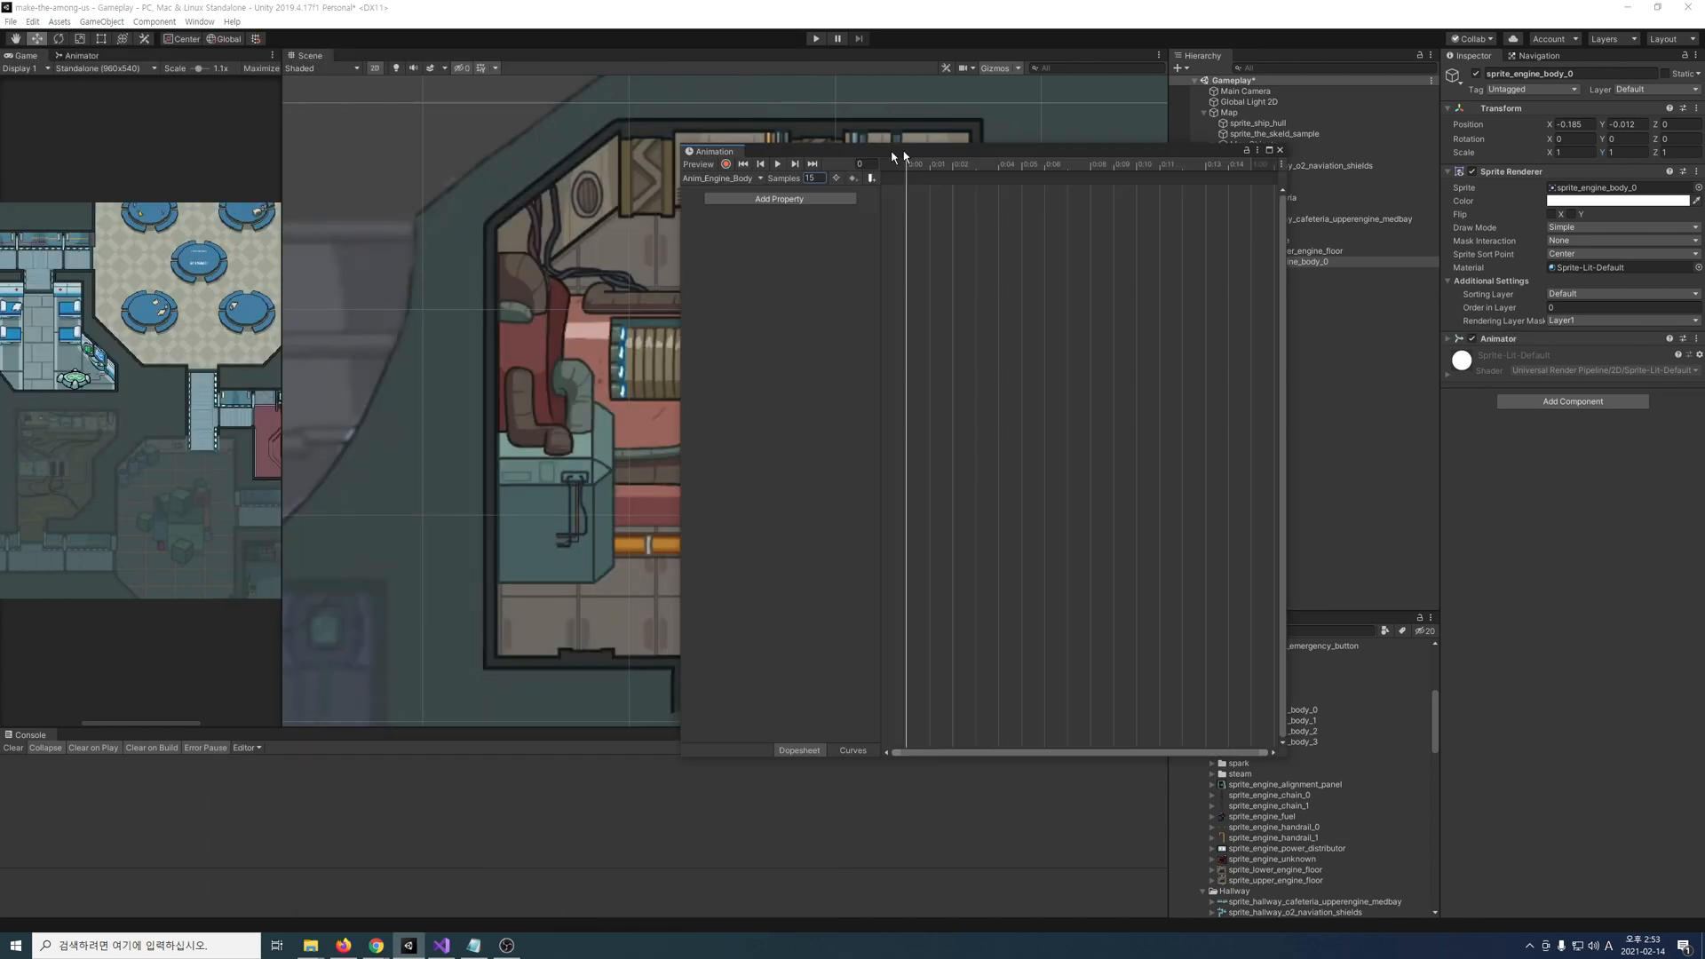
pyautogui.moveTo(898, 141); pyautogui.dragTo(1268, 240)
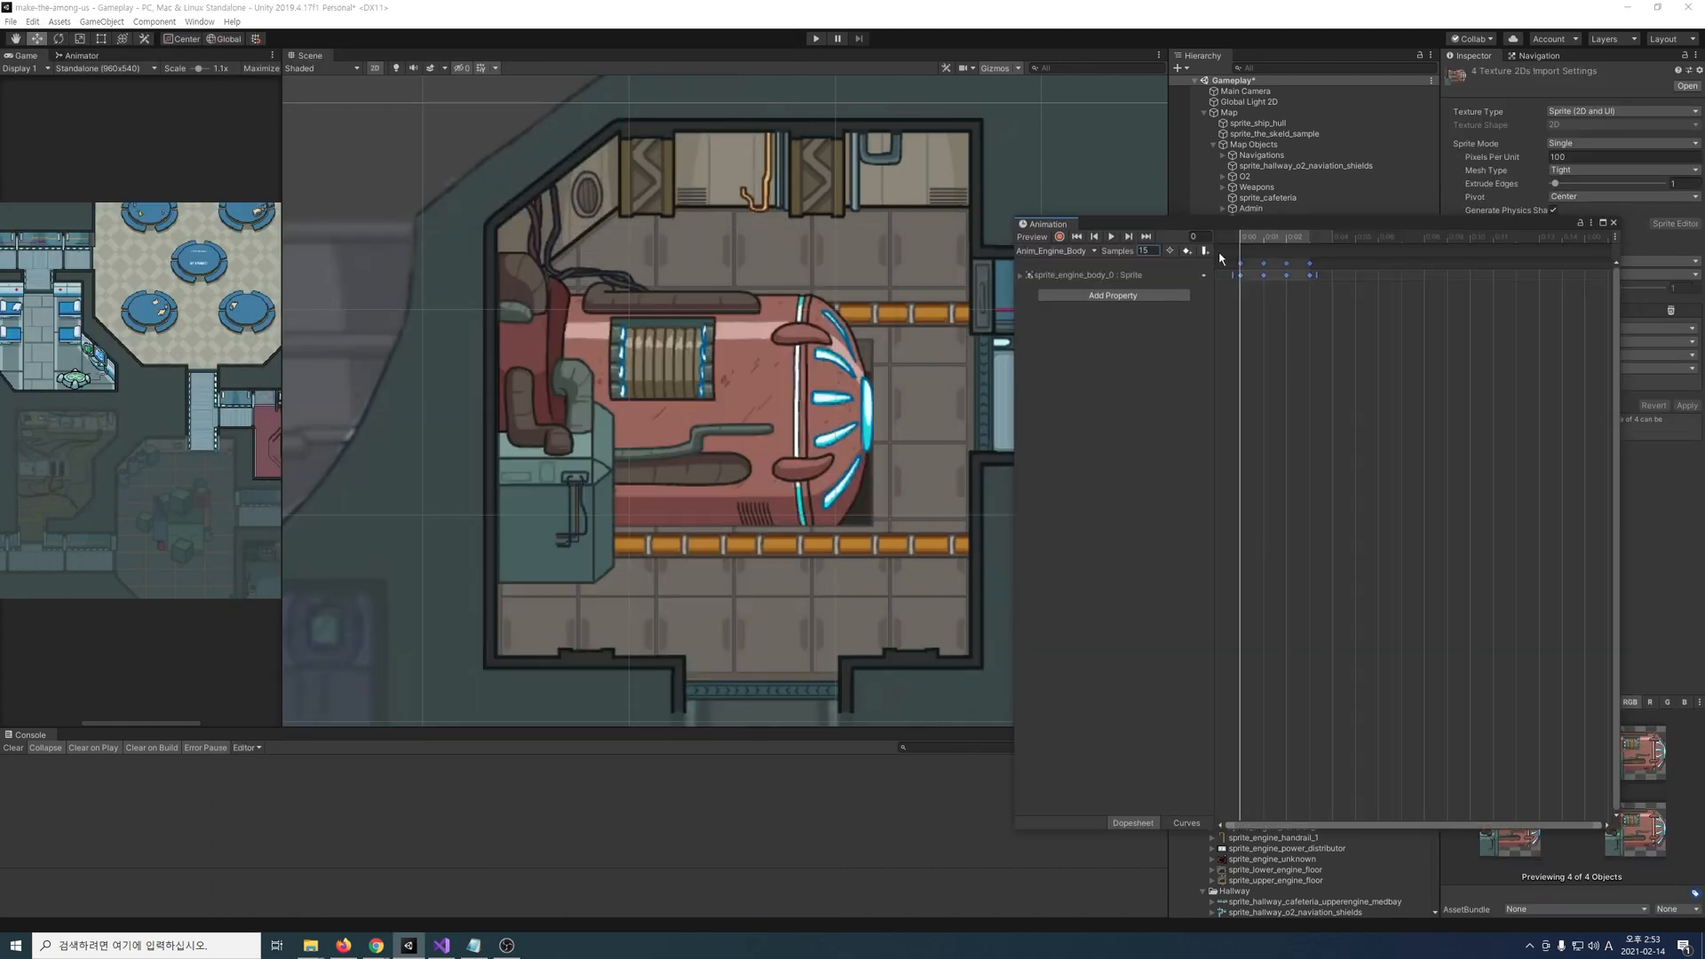
pyautogui.click(1113, 237)
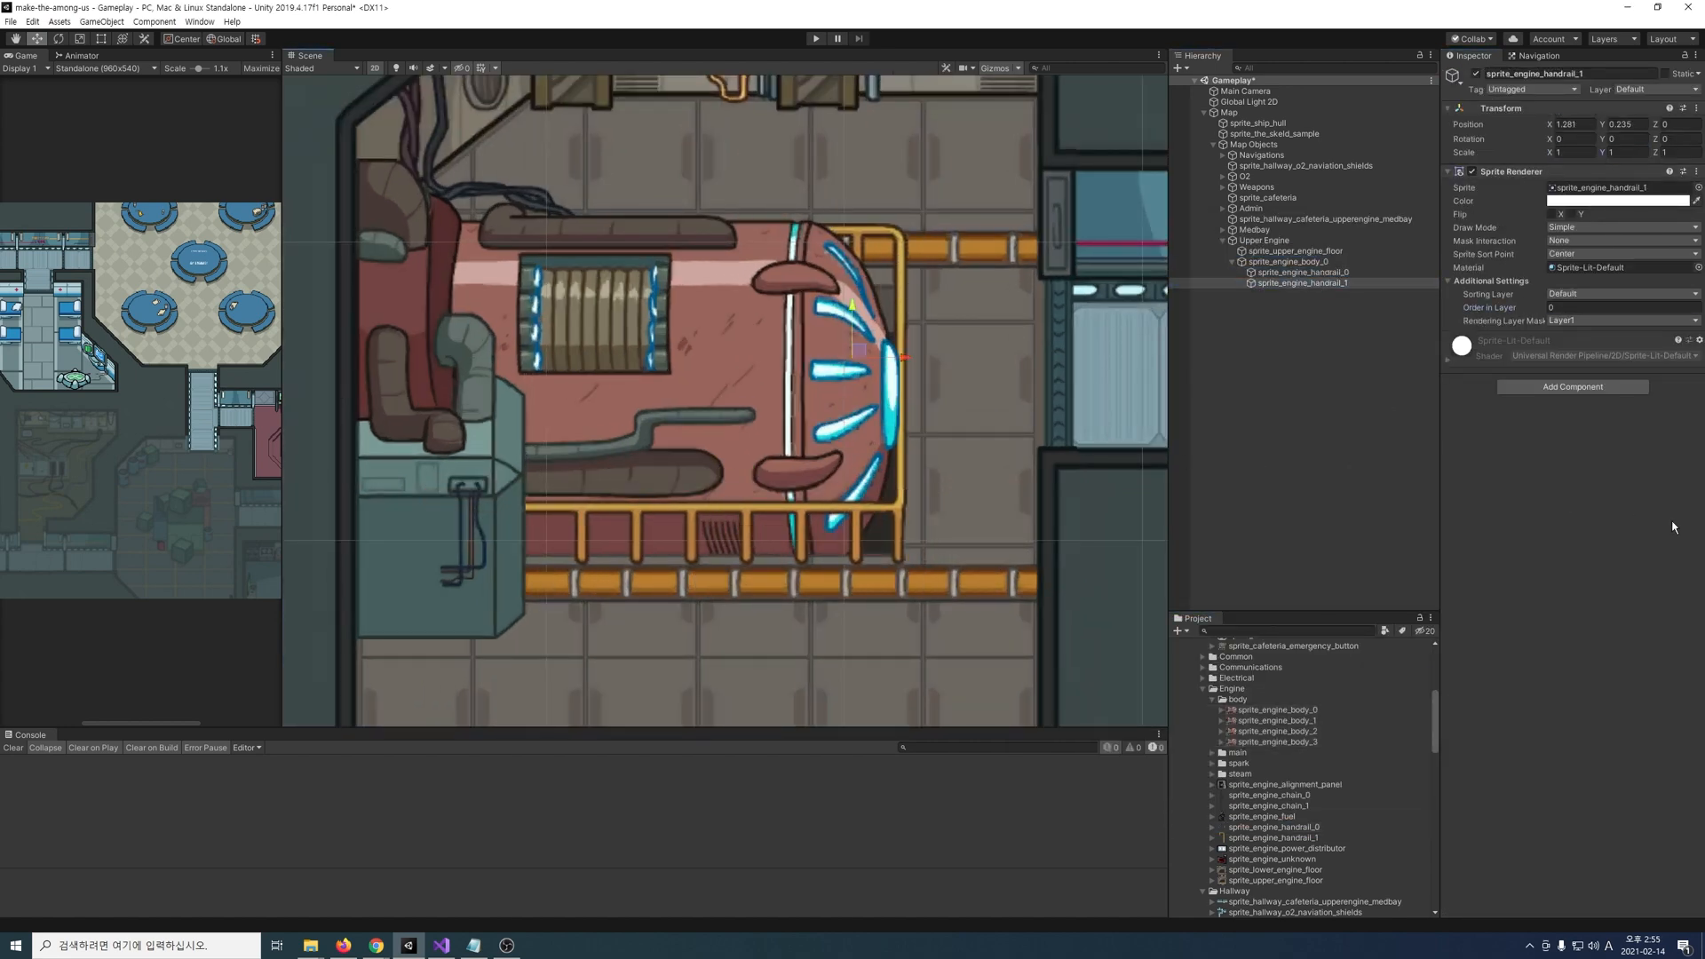
# Step: Place sprite_engine_steam_0 above the striped front end of the engine and set its order in layer to 32766
pyautogui.hotkey('alt', 'Tab')
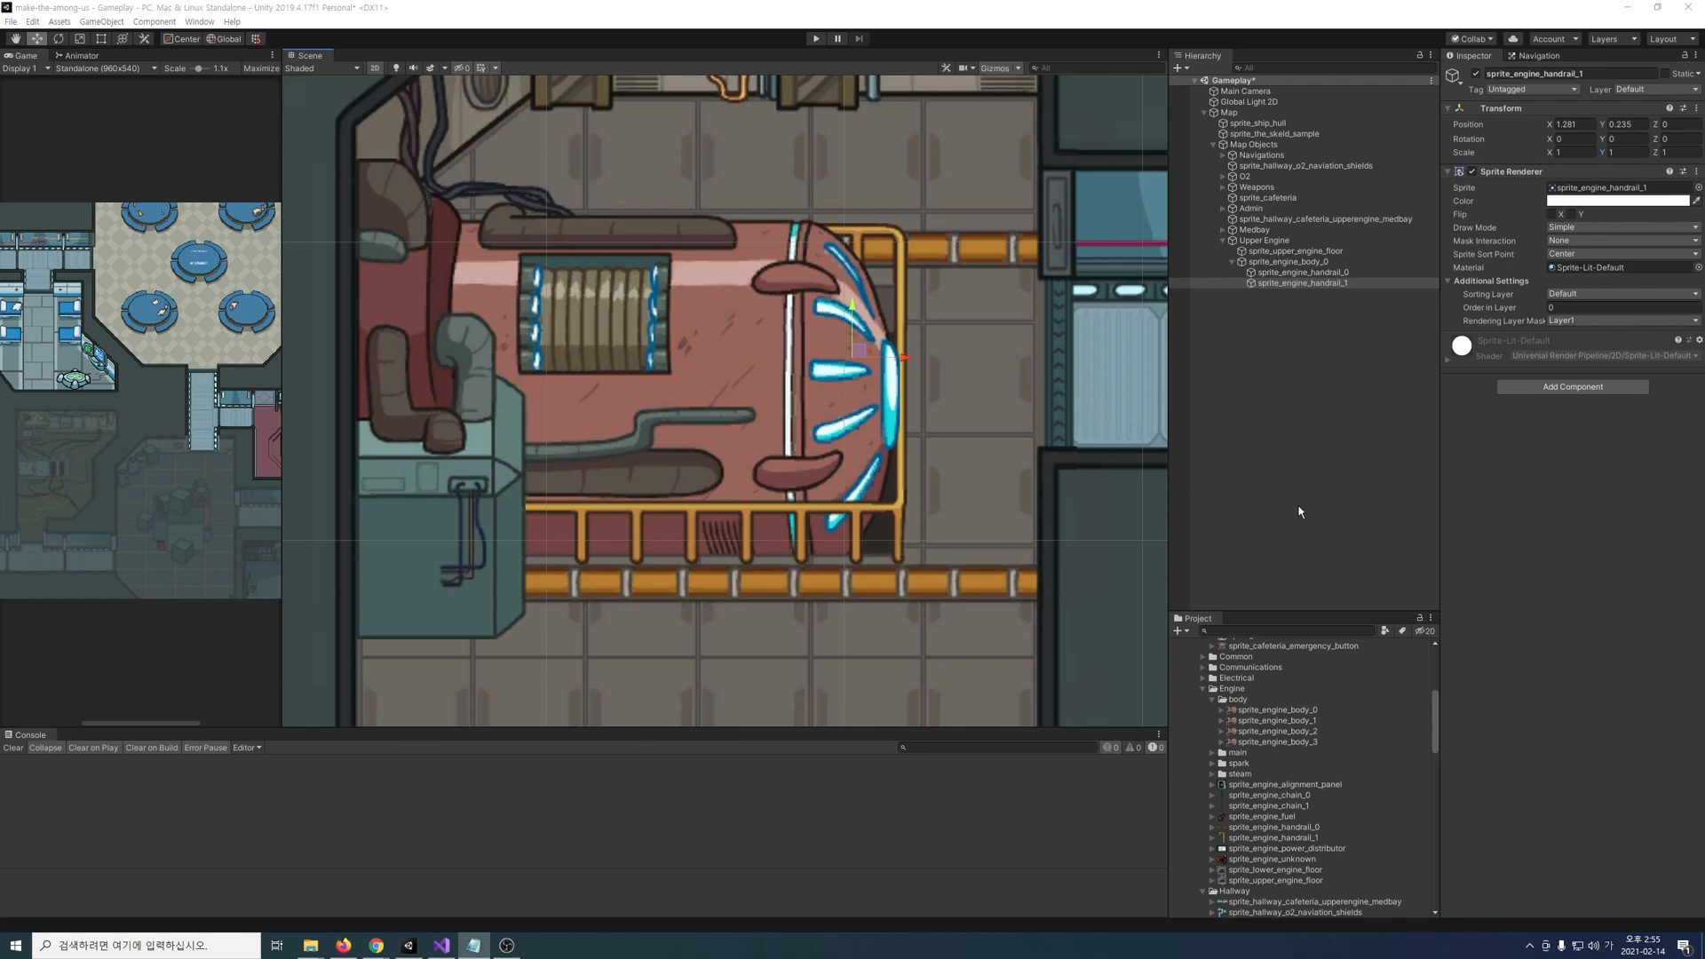
pyautogui.click(1213, 773)
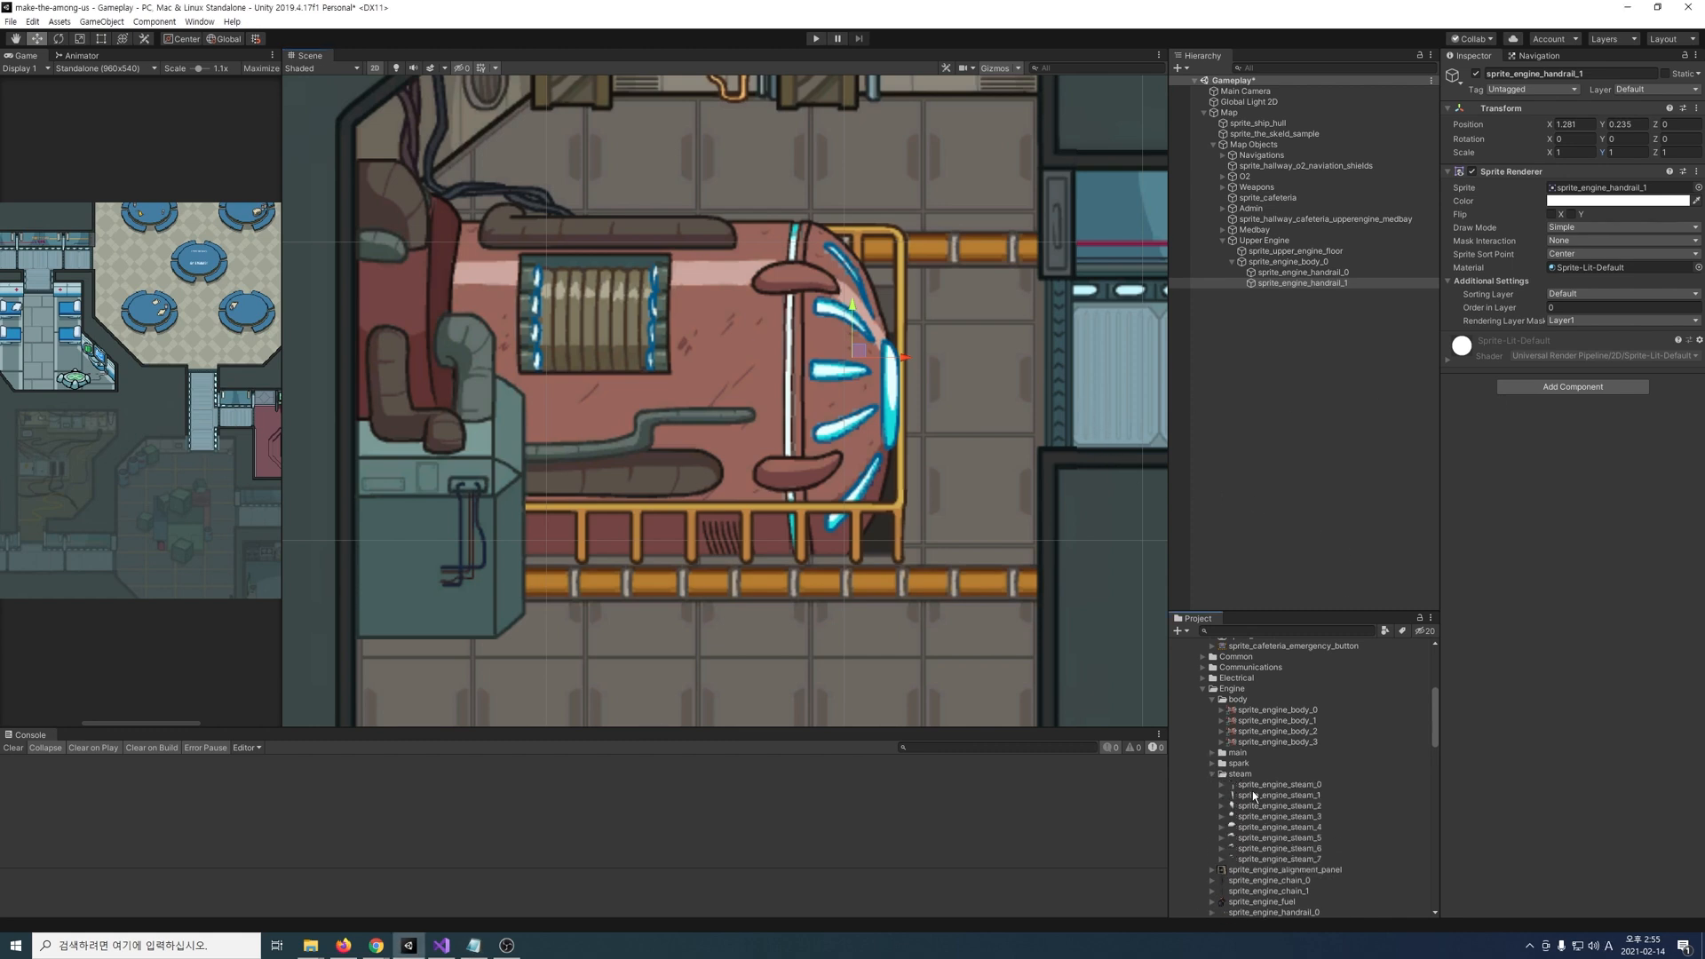
pyautogui.scroll(-2, 1253, 791)
pyautogui.moveTo(1290, 749); pyautogui.dragTo(820, 160)
pyautogui.click(1581, 307)
pyautogui.write('32766')
pyautogui.moveTo(820, 160); pyautogui.dragTo(863, 261, button='middle')
# Step: Create an Anim_Engine_Steam animation clip for the steam sprite and set it to 30 samples
pyautogui.hotkey('ctrl', '6')
pyautogui.moveTo(1162, 222); pyautogui.dragTo(335, 166)
pyautogui.click(582, 496)
pyautogui.write('Anim_Engine_Steam')
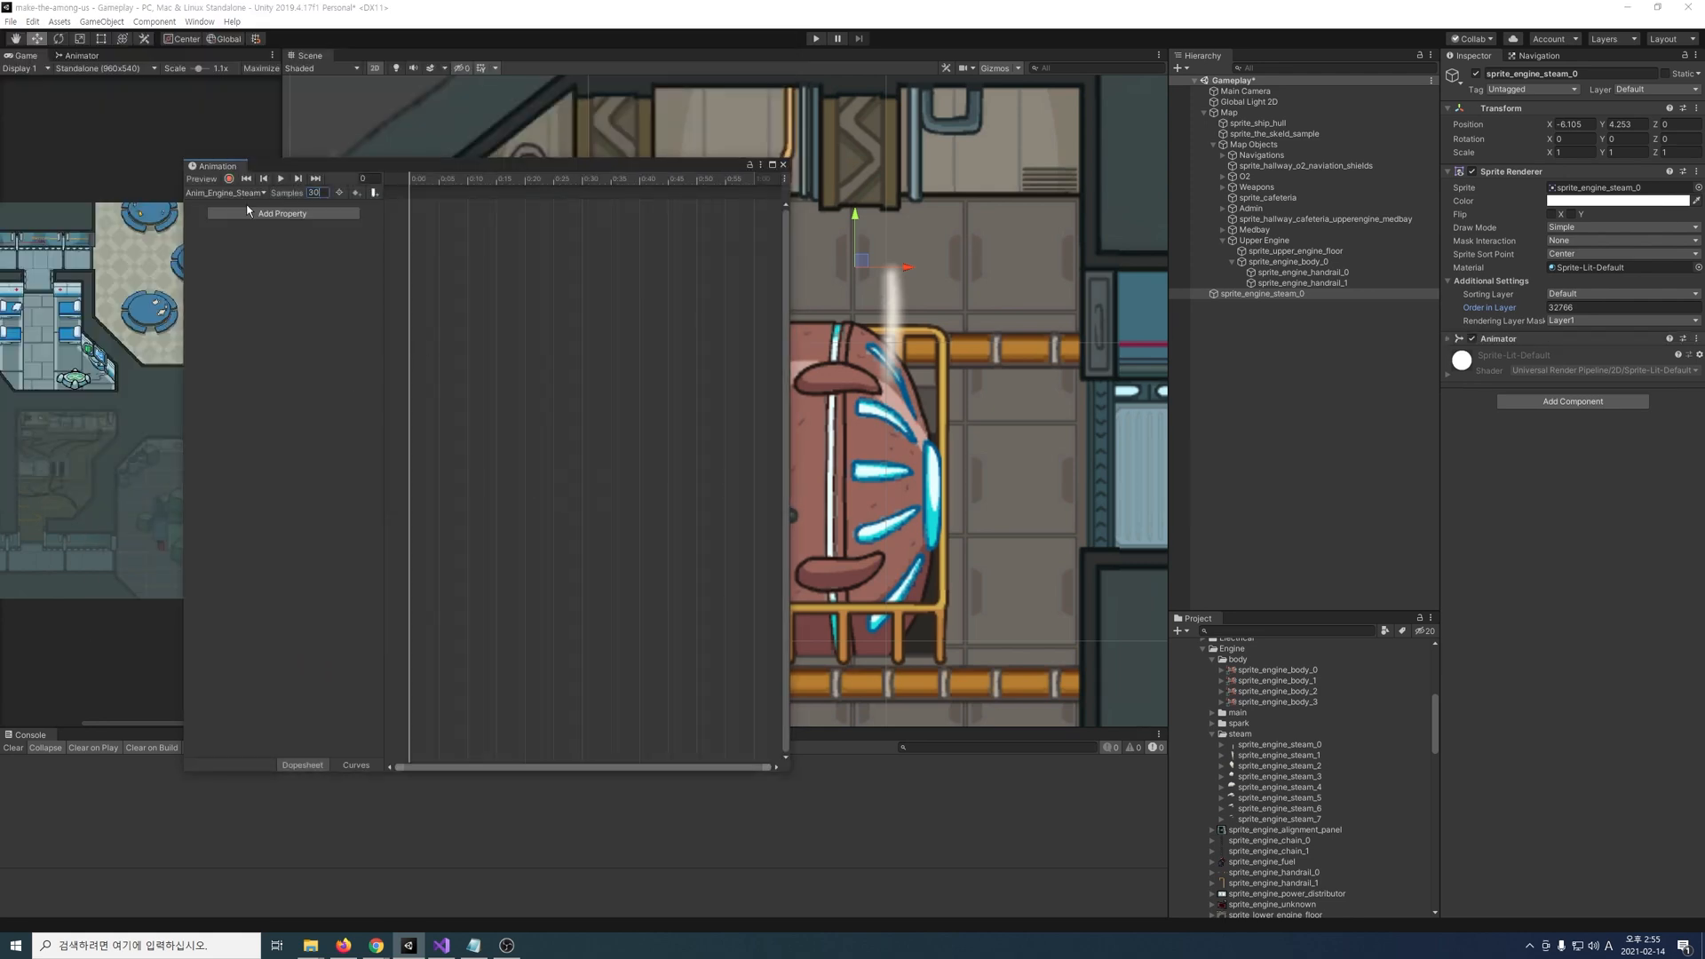
# Step: Add sprite_engine_steam_0 through sprite_engine_steam_7 as keyframes to the steam clip and preview it
pyautogui.click(1323, 747)
pyautogui.keyDown('shift'); pyautogui.click(1322, 819); pyautogui.keyUp('shift')
pyautogui.moveTo(1322, 792); pyautogui.dragTo(421, 208)
pyautogui.moveTo(280, 167); pyautogui.dragTo(1137, 255)
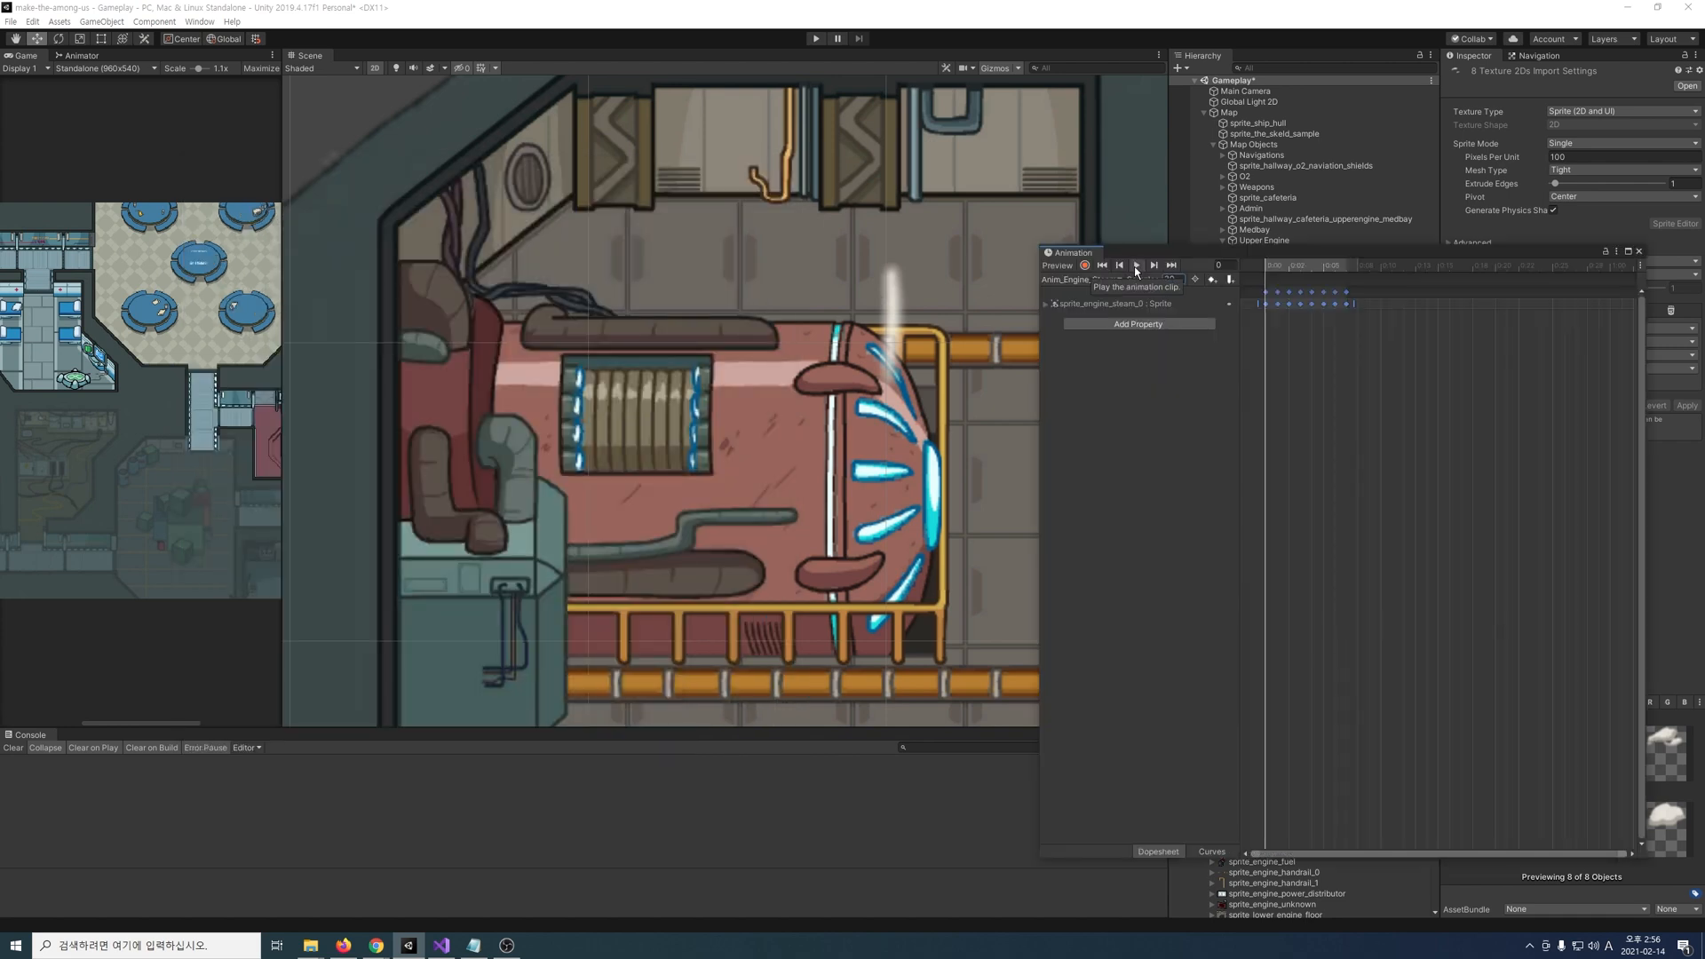
pyautogui.click(1135, 267)
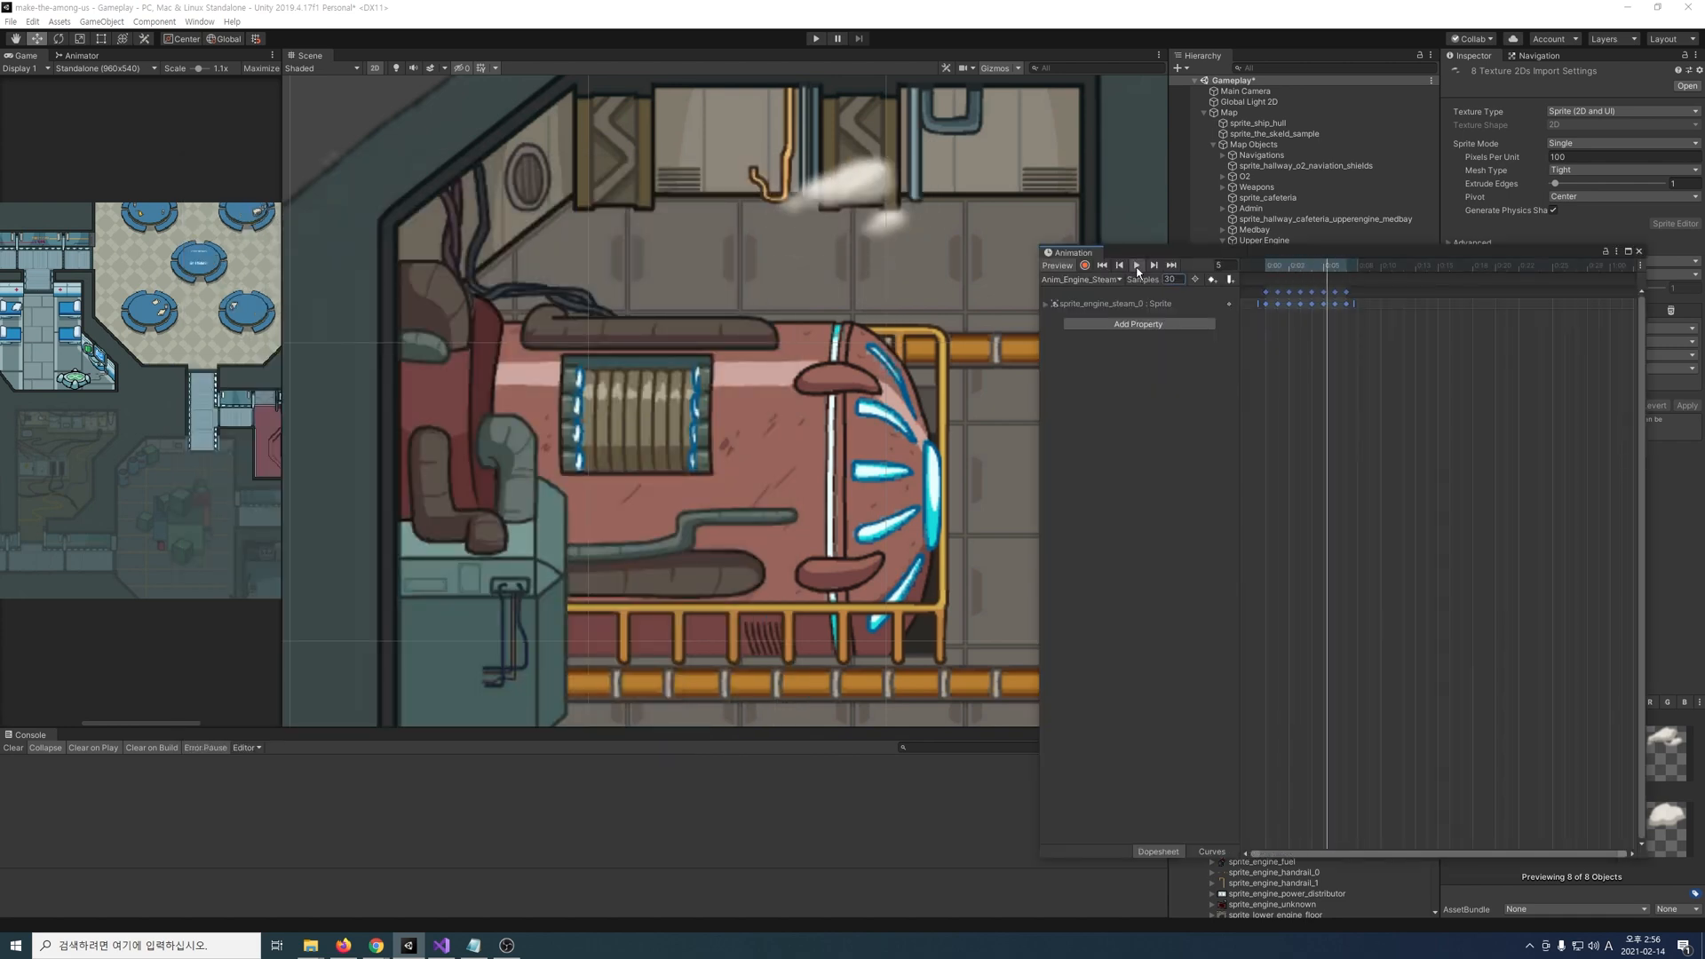
# Step: Stretch the steam keyframes from frame 2 onward to two-frame spacing, ending at frame 12, and replay the clip
pyautogui.click(1139, 270)
pyautogui.moveTo(1369, 335); pyautogui.dragTo(1284, 273)
pyautogui.moveTo(1405, 307); pyautogui.dragTo(1415, 307)
pyautogui.click(1136, 265)
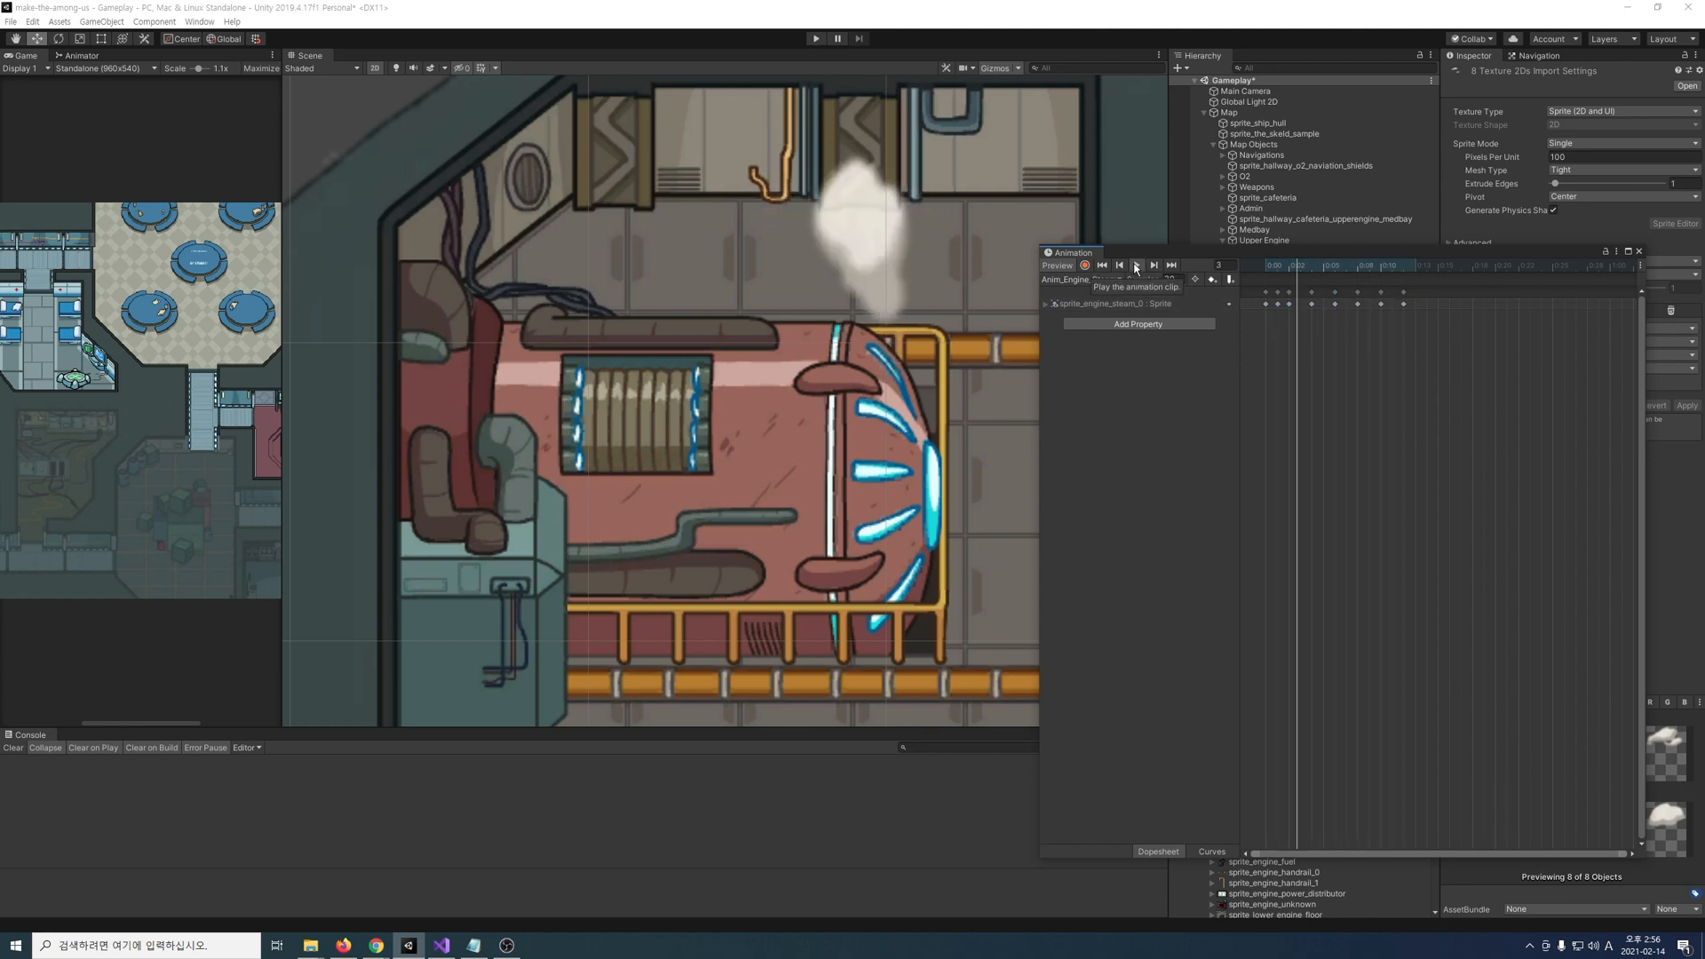
# Step: Stretch the steam keyframes from frame 6 onward to three-frame spacing, ending at frame 15, and replay the clip
pyautogui.click(1135, 266)
pyautogui.click(1320, 267)
pyautogui.moveTo(1483, 346); pyautogui.dragTo(1323, 274)
pyautogui.moveTo(1409, 306); pyautogui.dragTo(1451, 305)
pyautogui.click(1138, 266)
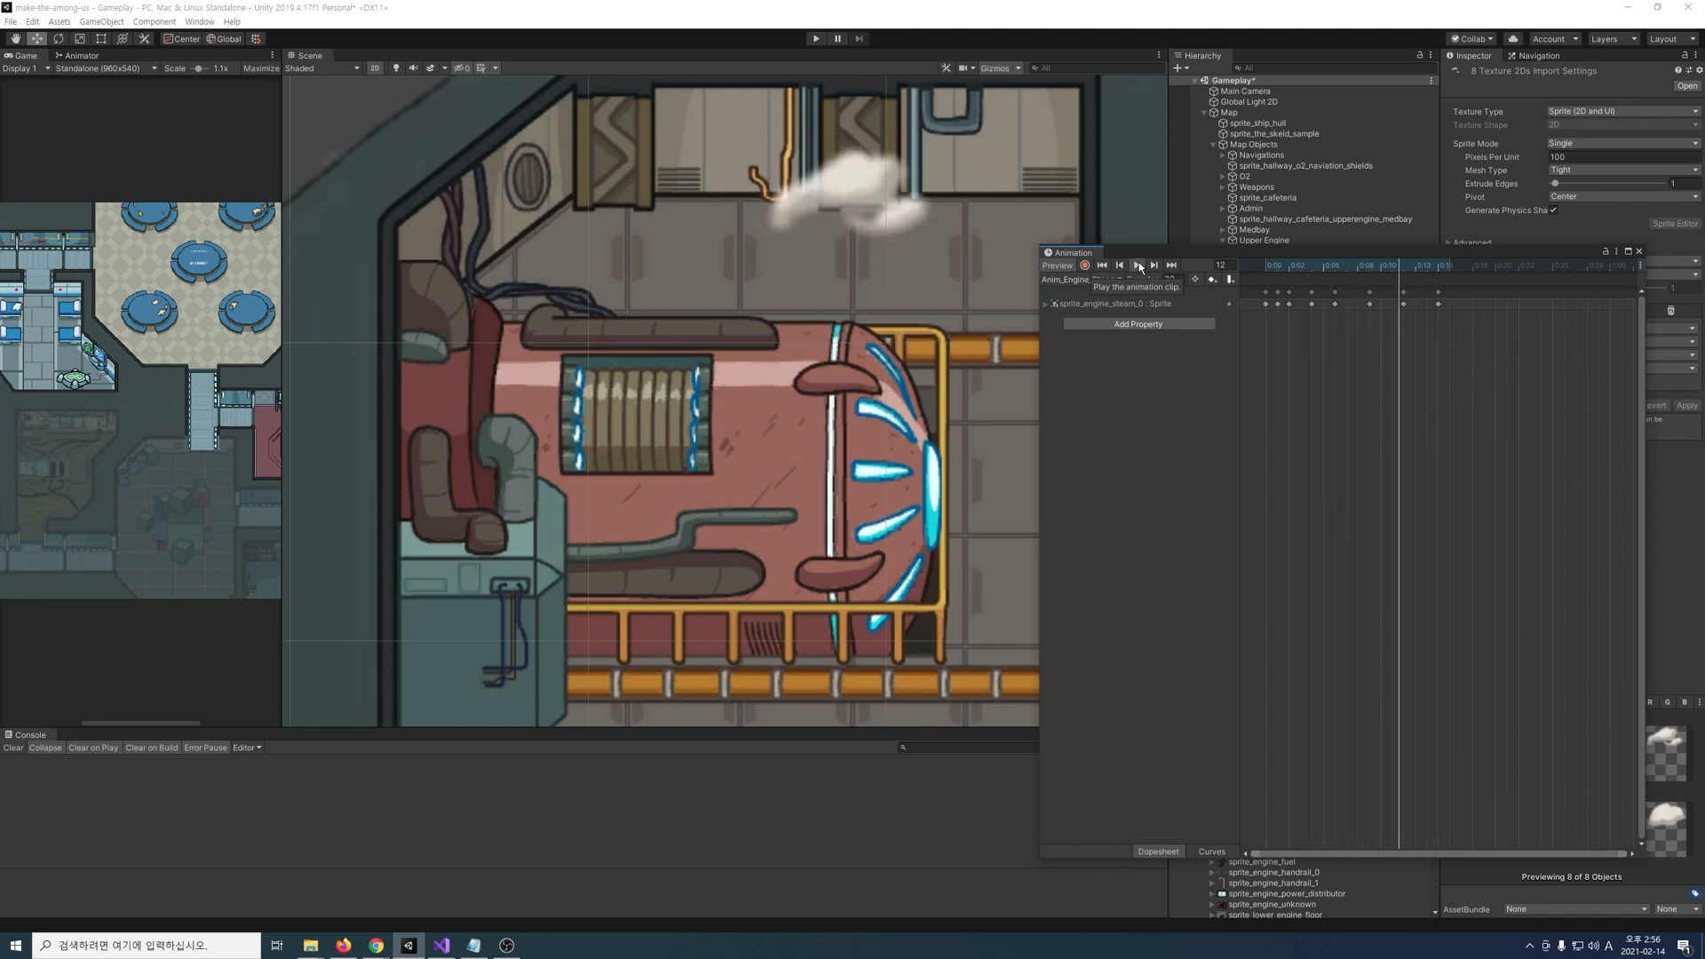
# Step: Close the animation editor and turn off Loop Time for the Anim_Engine_Steam clip
pyautogui.click(1638, 252)
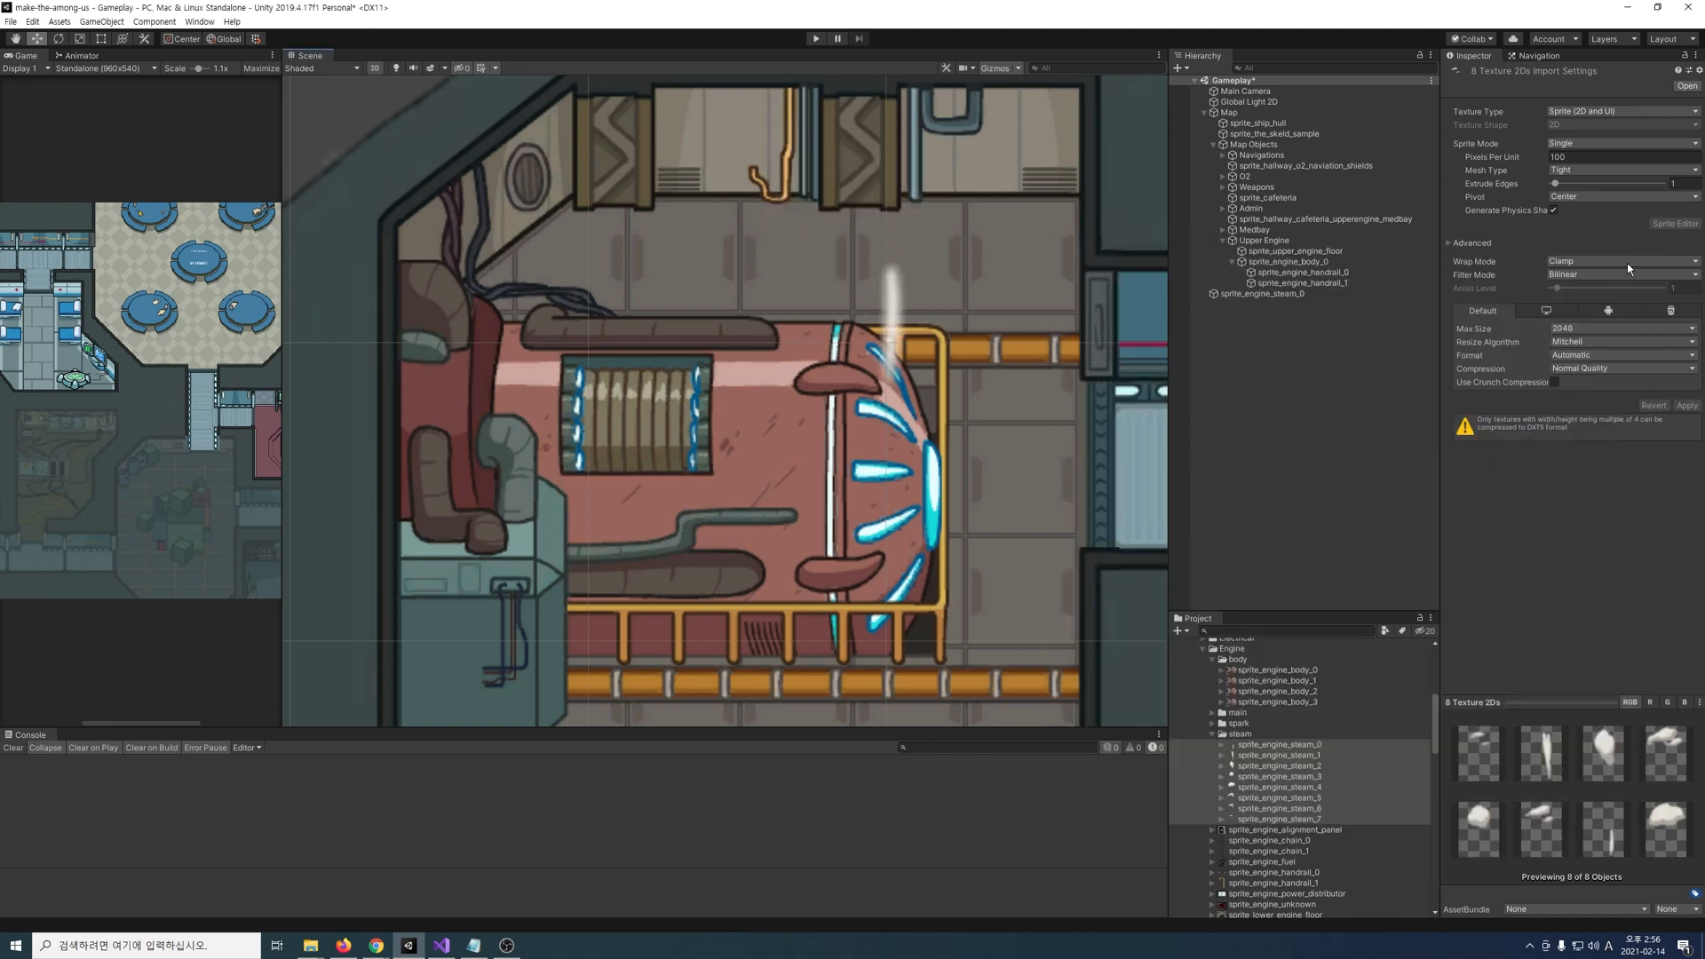
pyautogui.scroll(12, 1288, 755)
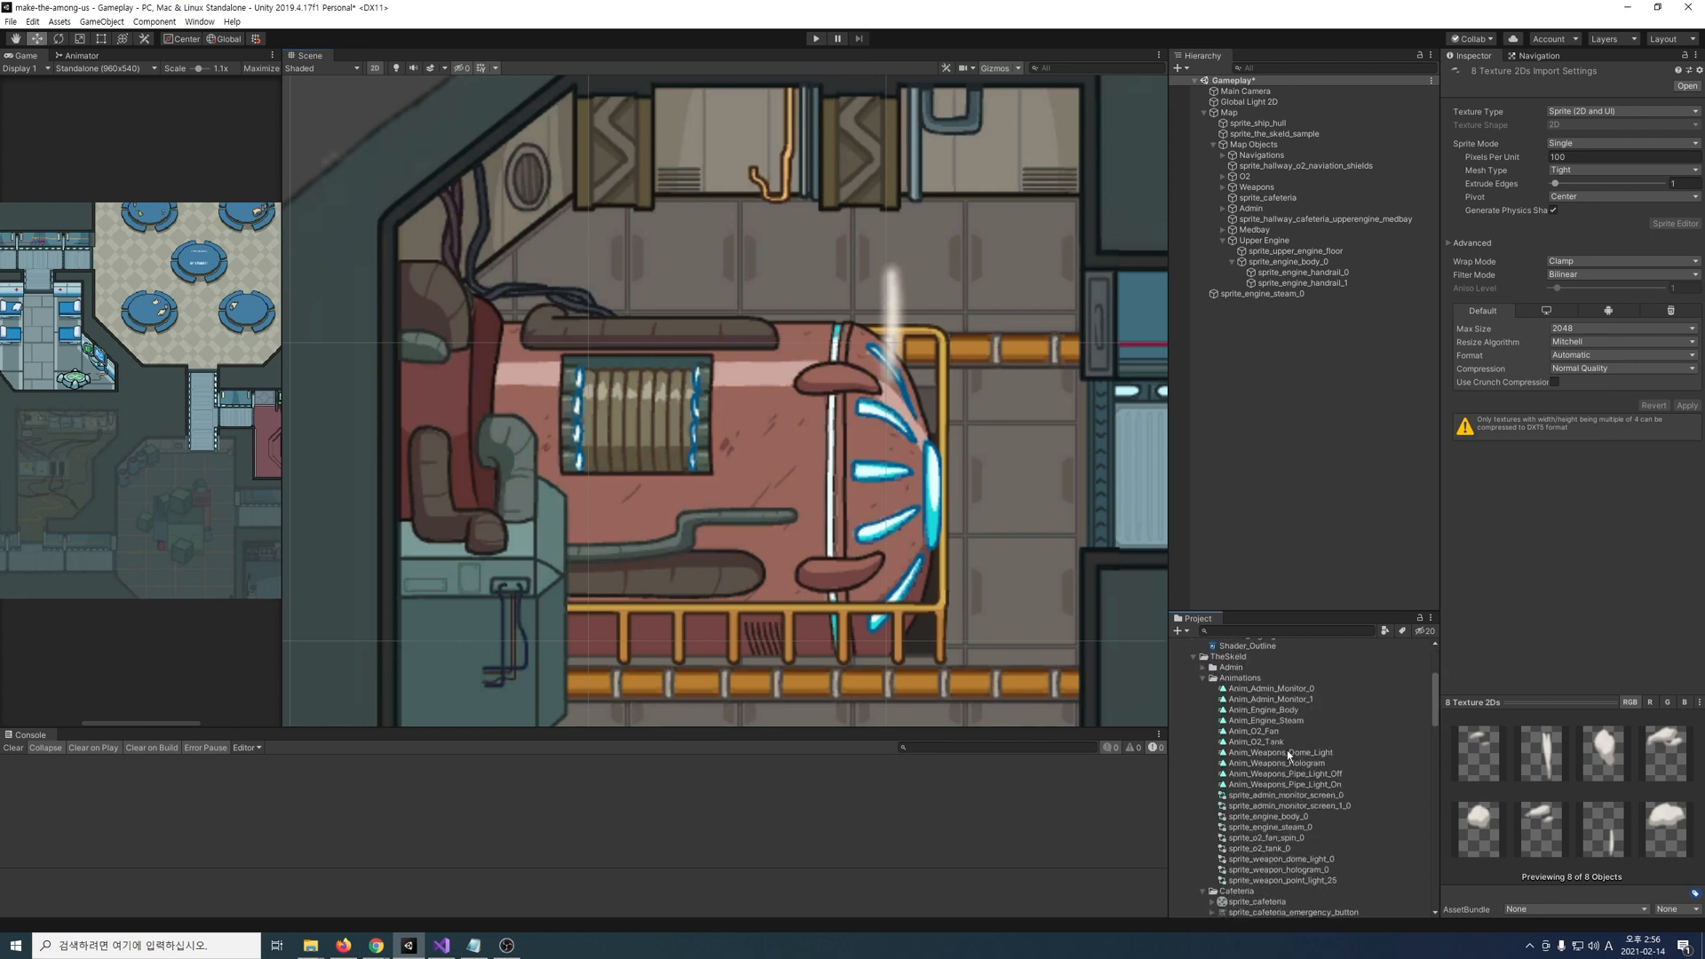
pyautogui.click(1265, 720)
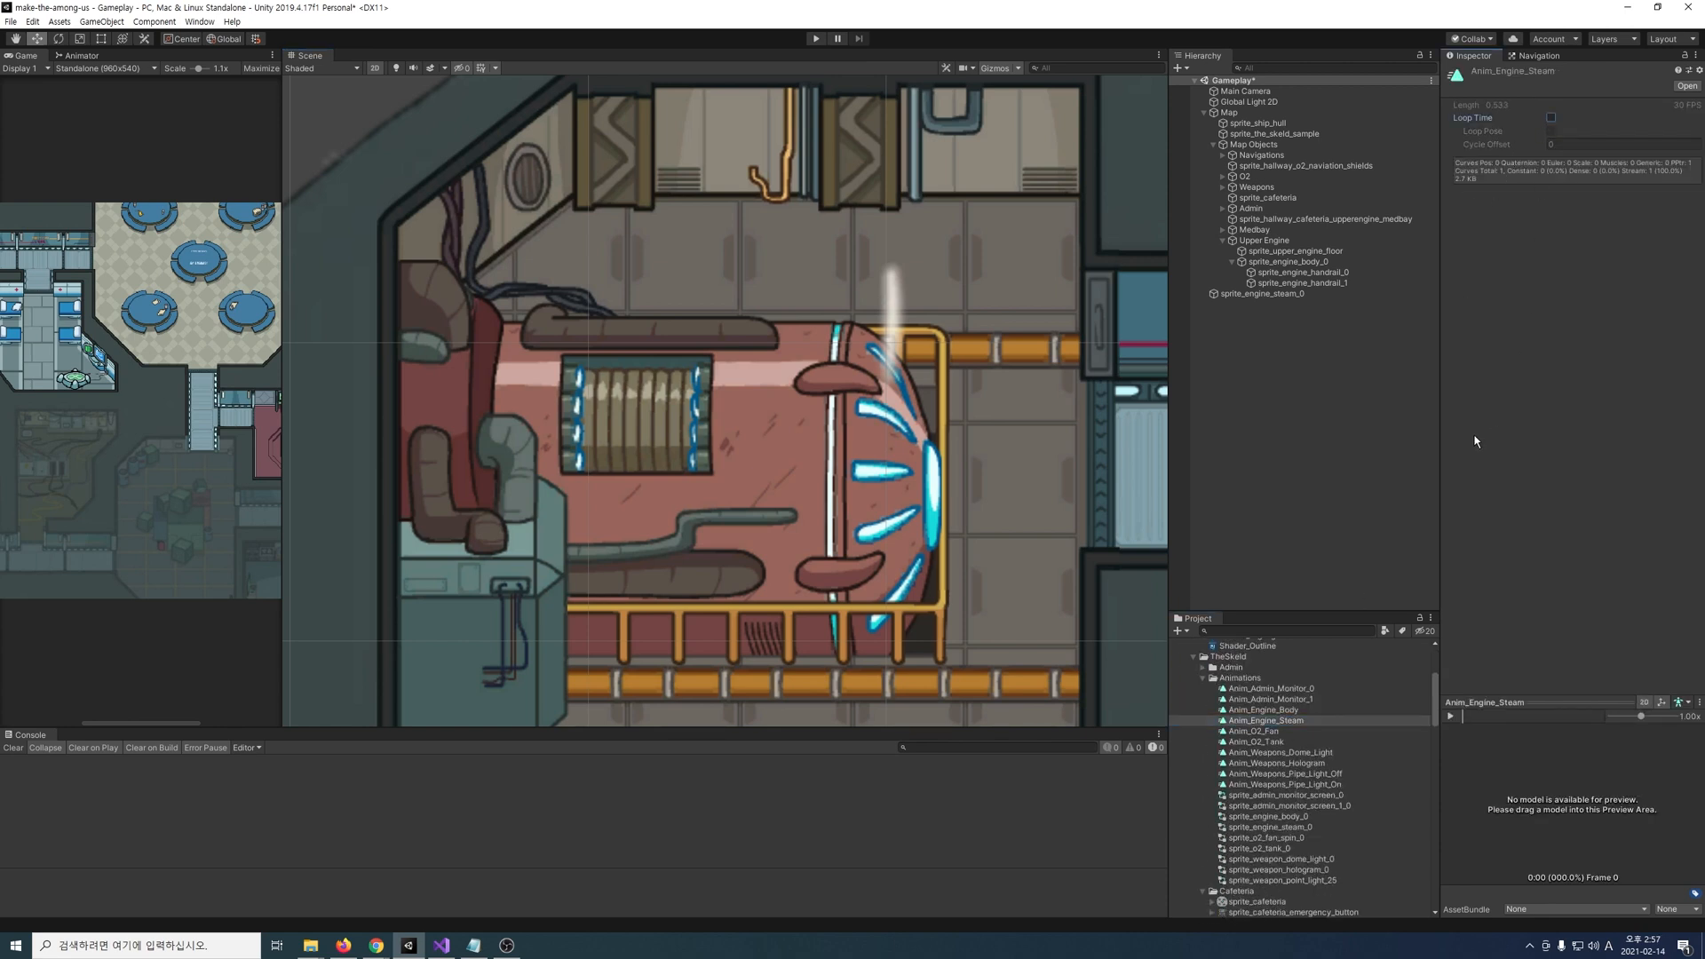
# Step: Duplicate the steam sprite, flip the copy with a Y scale of -1, and place it at the engine's lower front edge
pyautogui.click(1262, 294)
pyautogui.hotkey('ctrl', 'd')
pyautogui.click(1615, 152)
pyautogui.write('-1')
pyautogui.moveTo(846, 273); pyautogui.dragTo(862, 145, button='middle')
pyautogui.moveTo(874, 136); pyautogui.dragTo(889, 524)
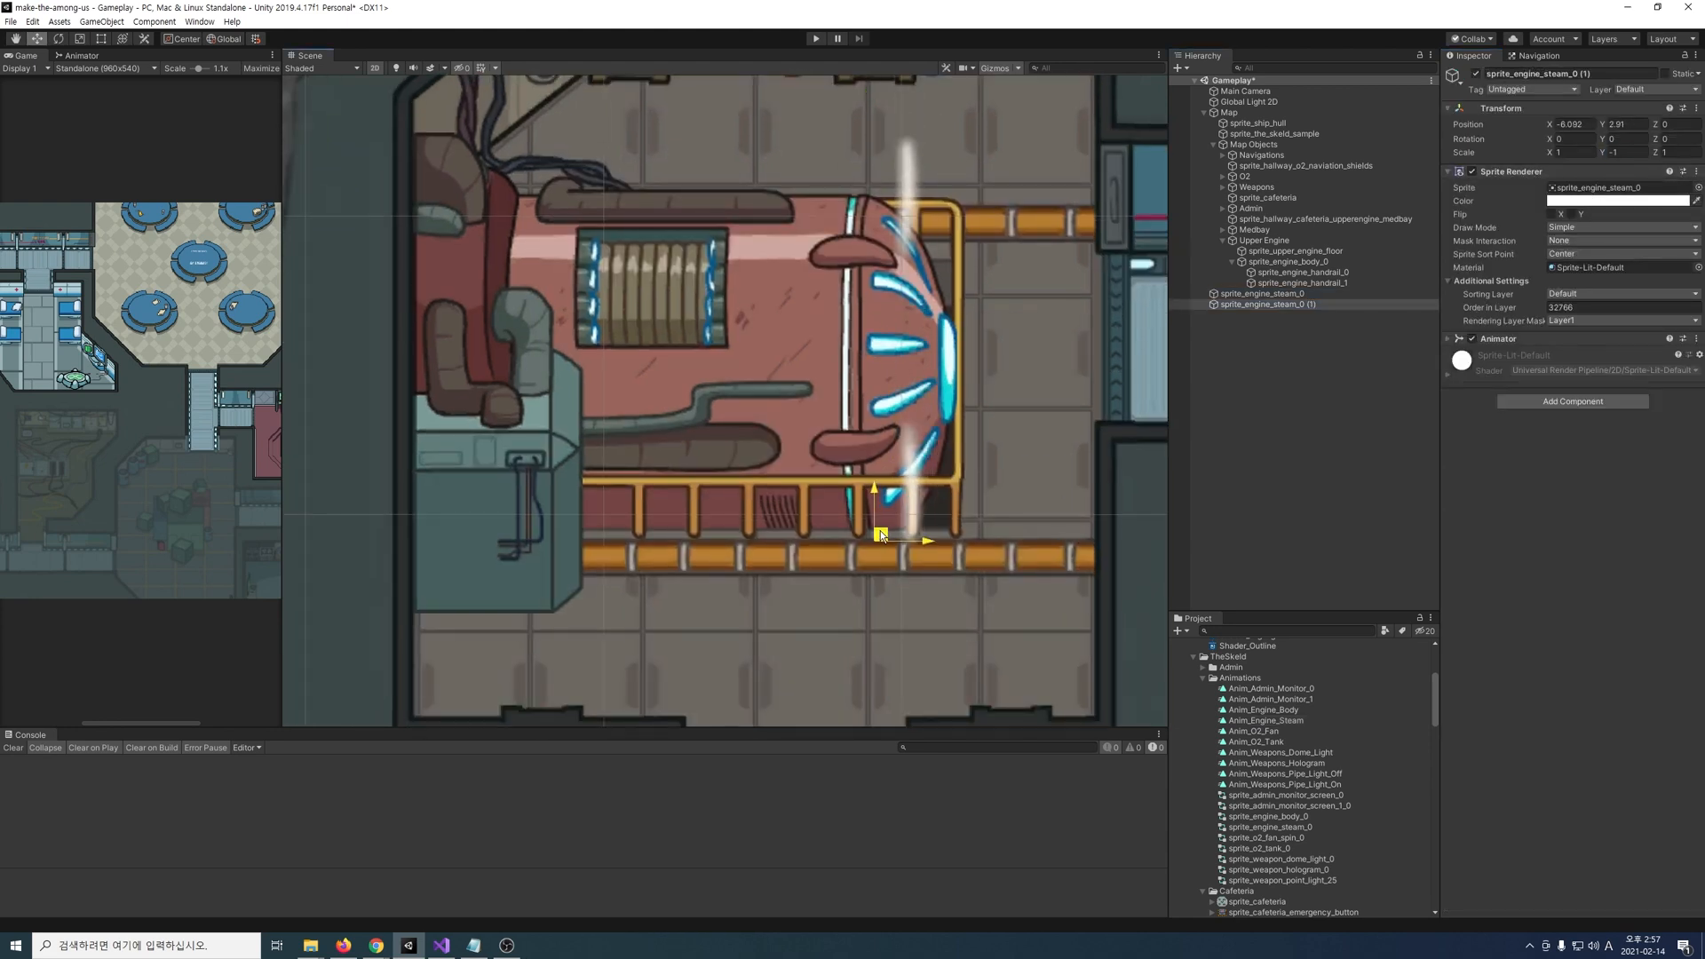
# Step: Parent both steam sprites to sprite_engine_body_0 and deactivate them
pyautogui.keyDown('ctrl'); pyautogui.click(1294, 294); pyautogui.keyUp('ctrl')
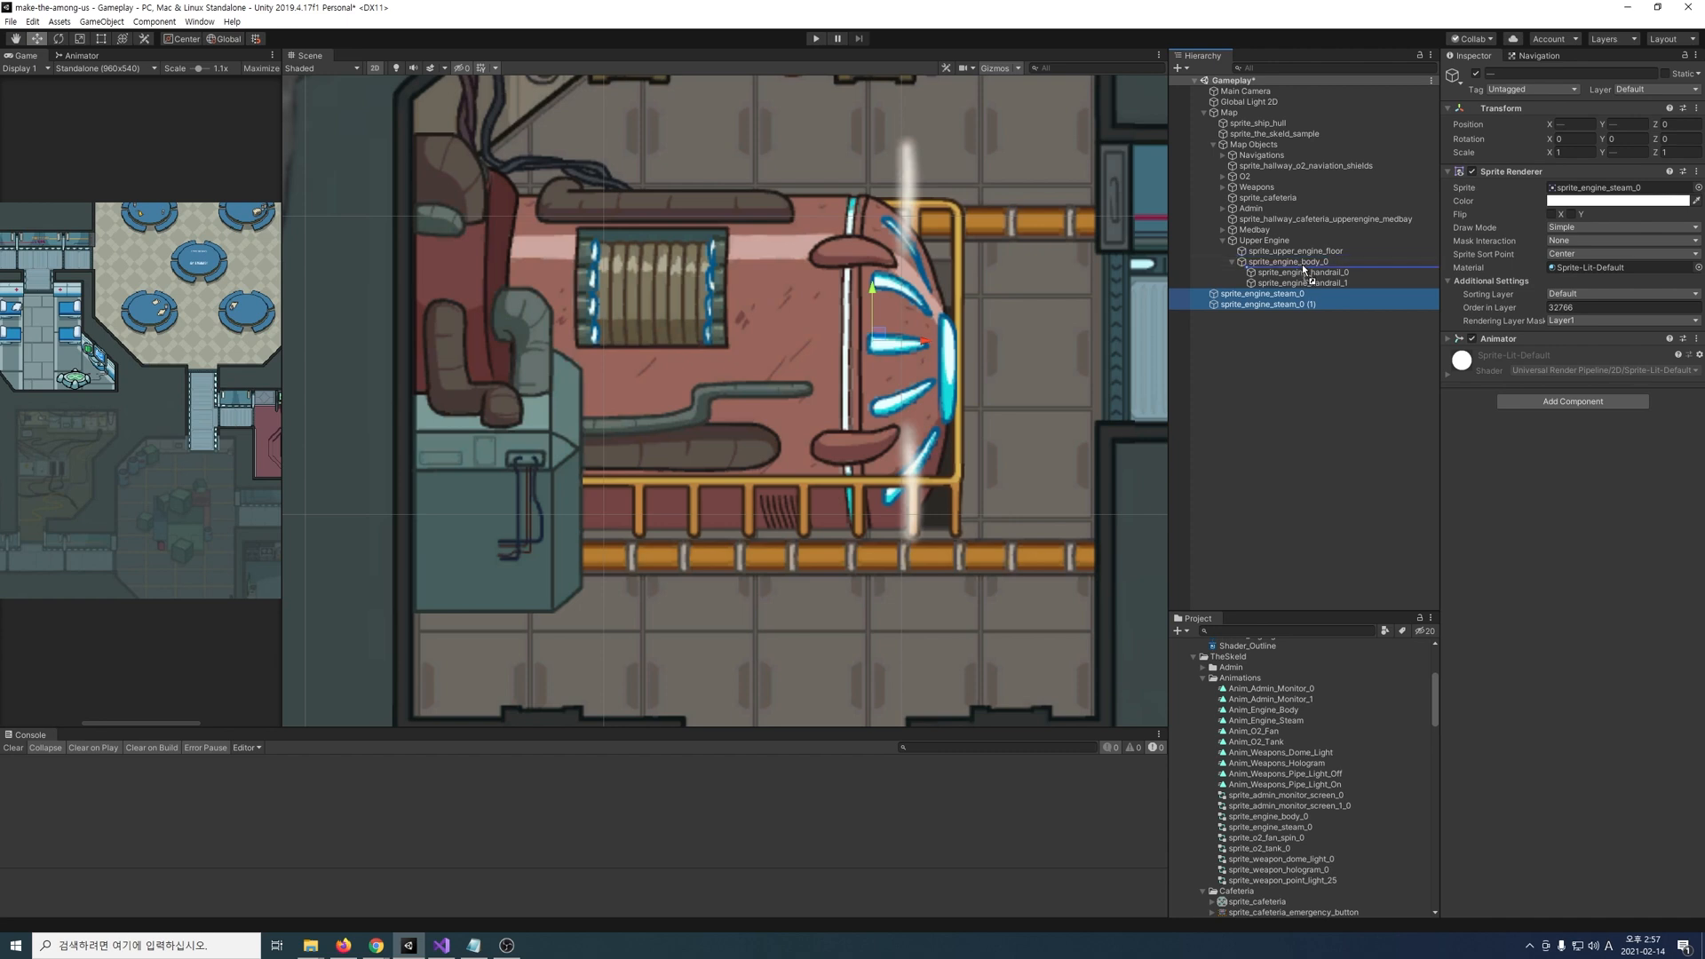
pyautogui.moveTo(1306, 268); pyautogui.dragTo(1305, 263)
pyautogui.hotkey('alt', 'shift', 'a')
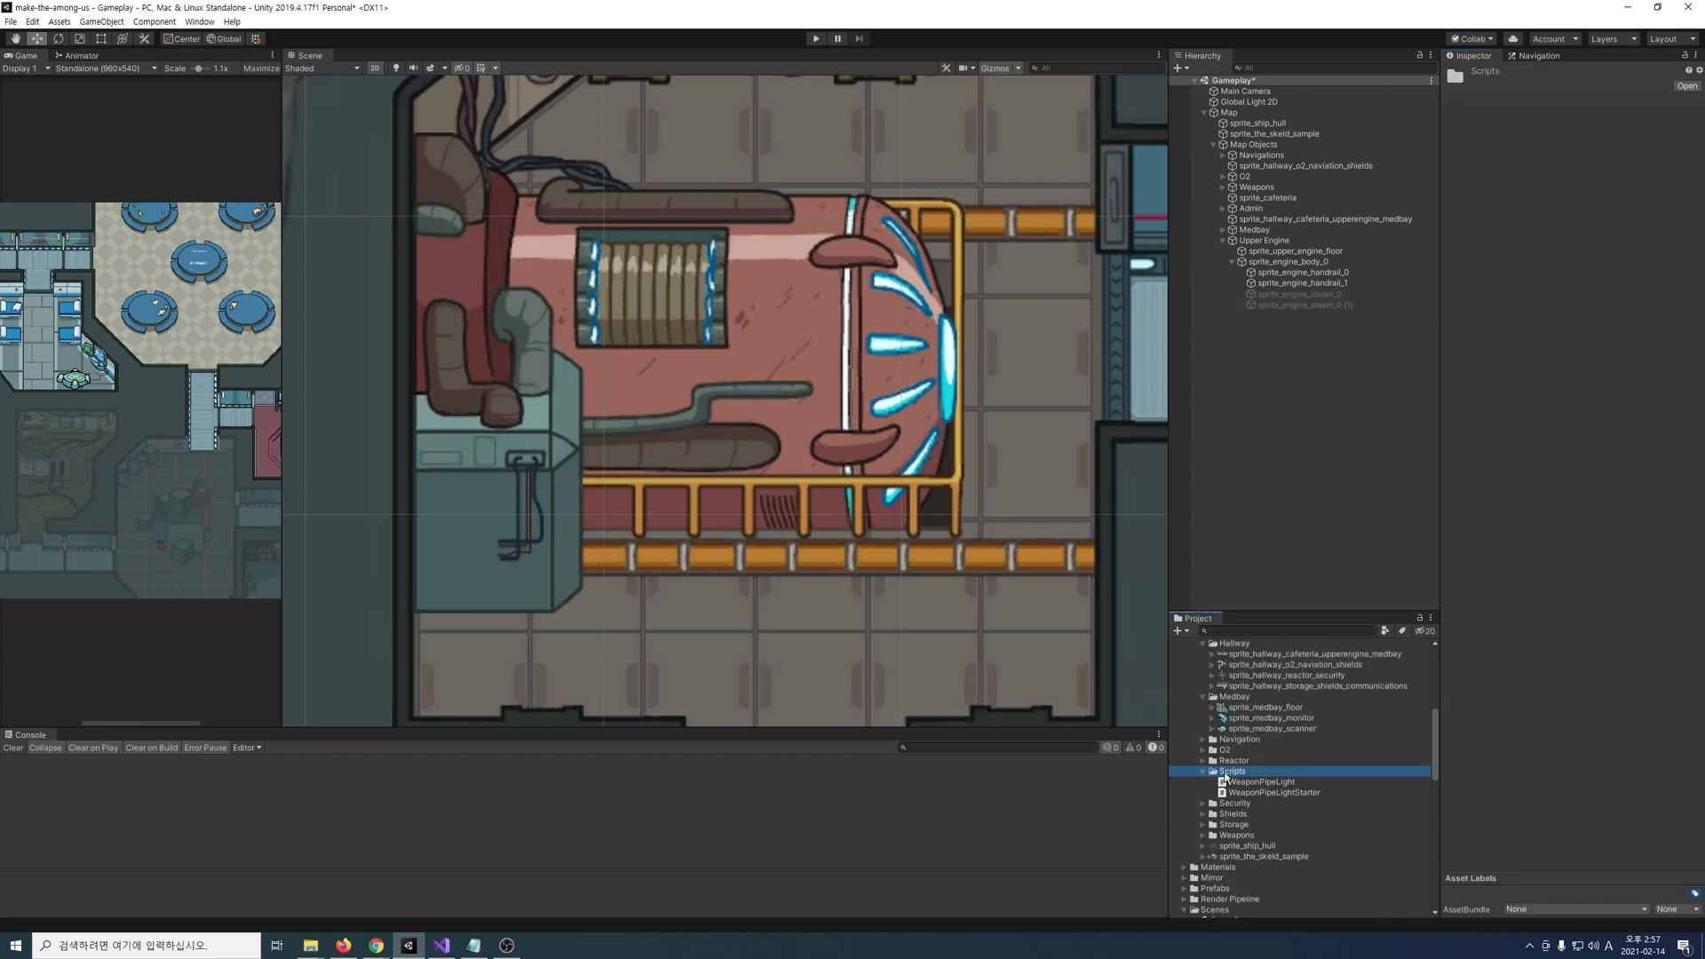
# Step: Create a C# script named EngineBody in TheSkeld's Scripts folder and open it in Visual Studio
pyautogui.rightClick(1226, 772)
pyautogui.moveTo(1363, 443)
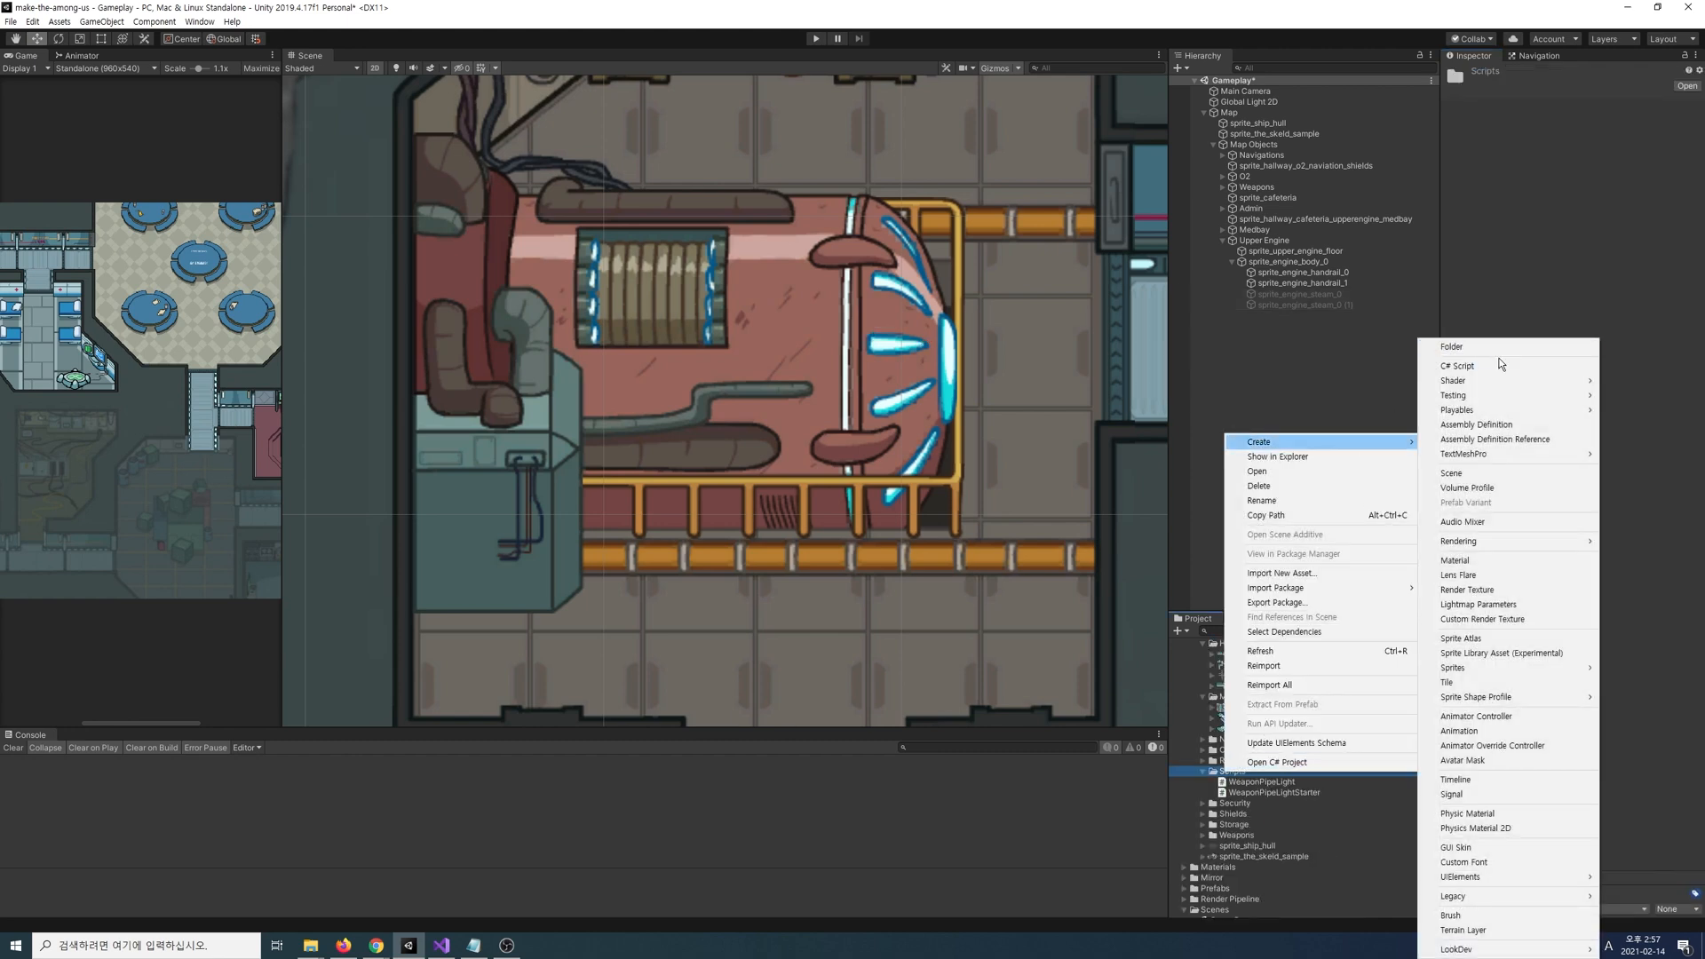
pyautogui.click(1513, 366)
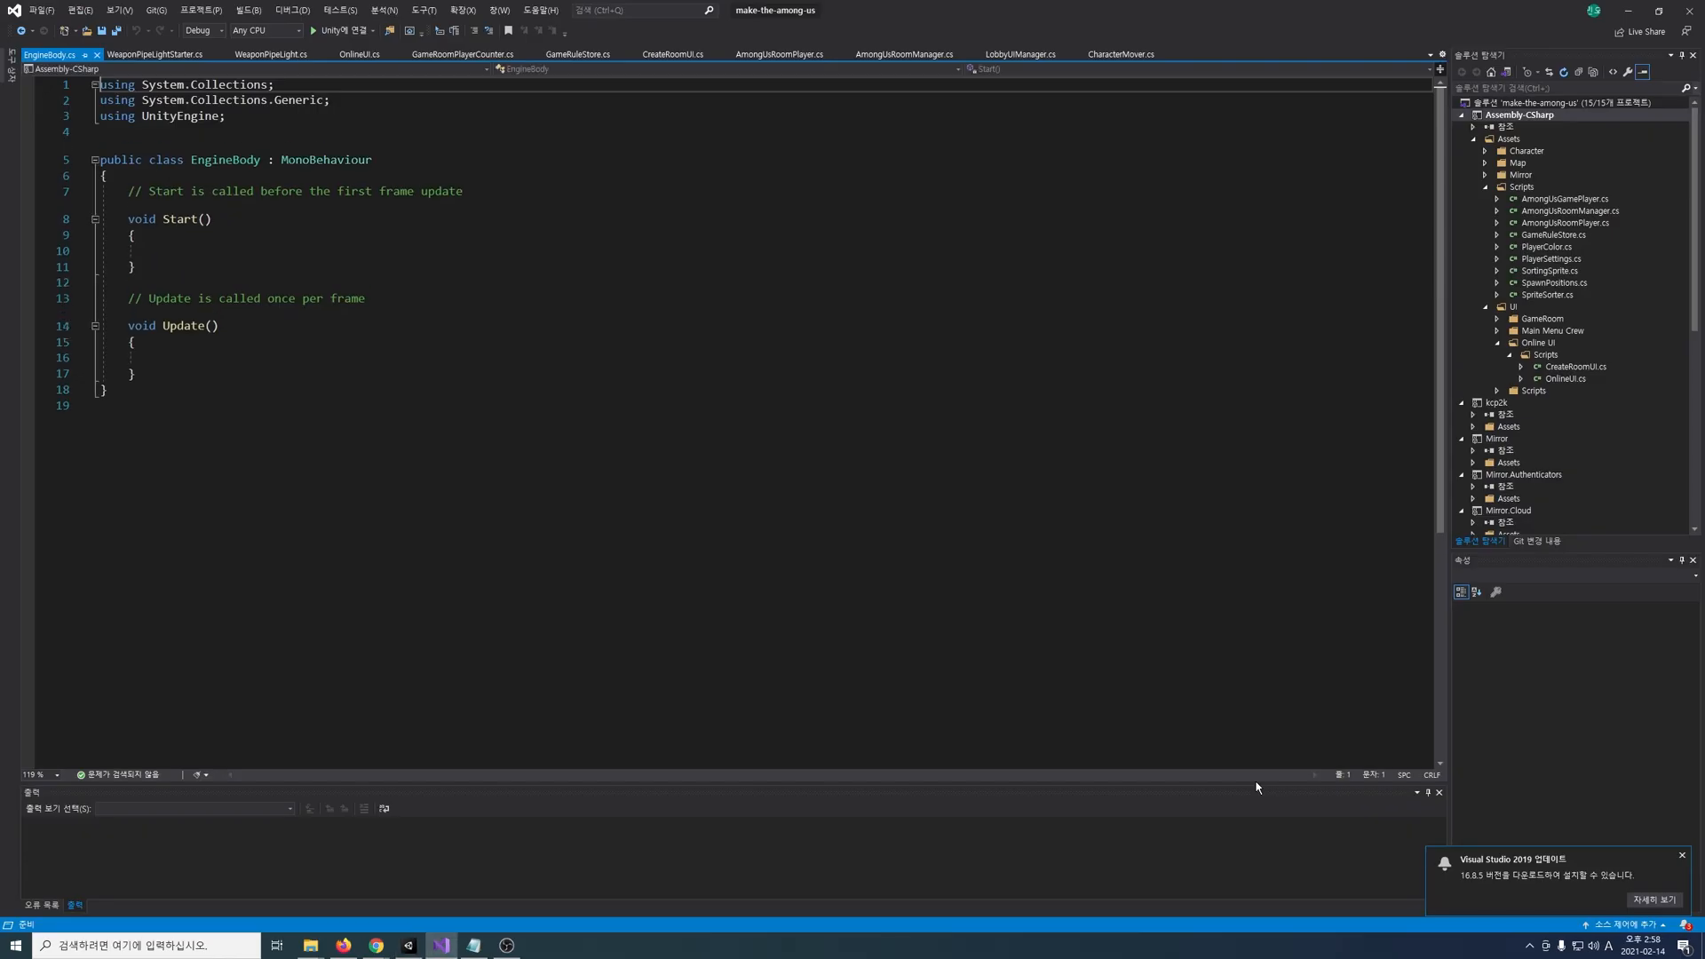
# Step: Declare a public List<GameObject> named steams with the SerializeField attribute in EngineBody, initialized to a new list
pyautogui.write('[SerializeField]')
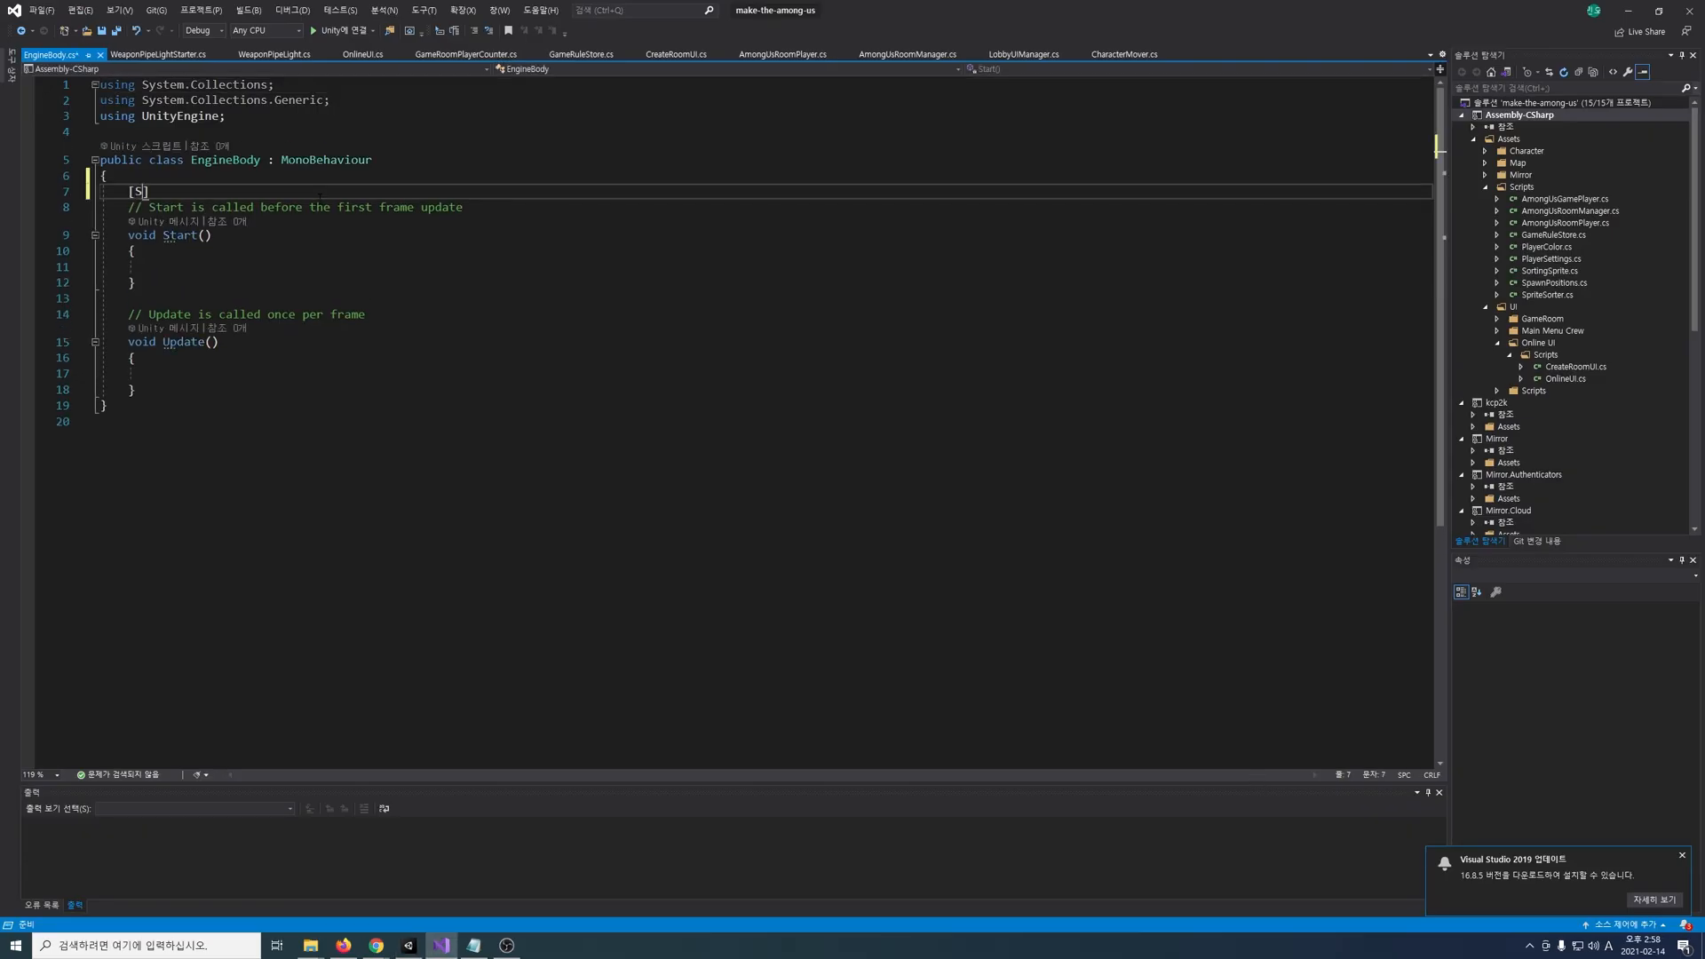
pyautogui.press('Return')
pyautogui.write('public List<GameObject>')
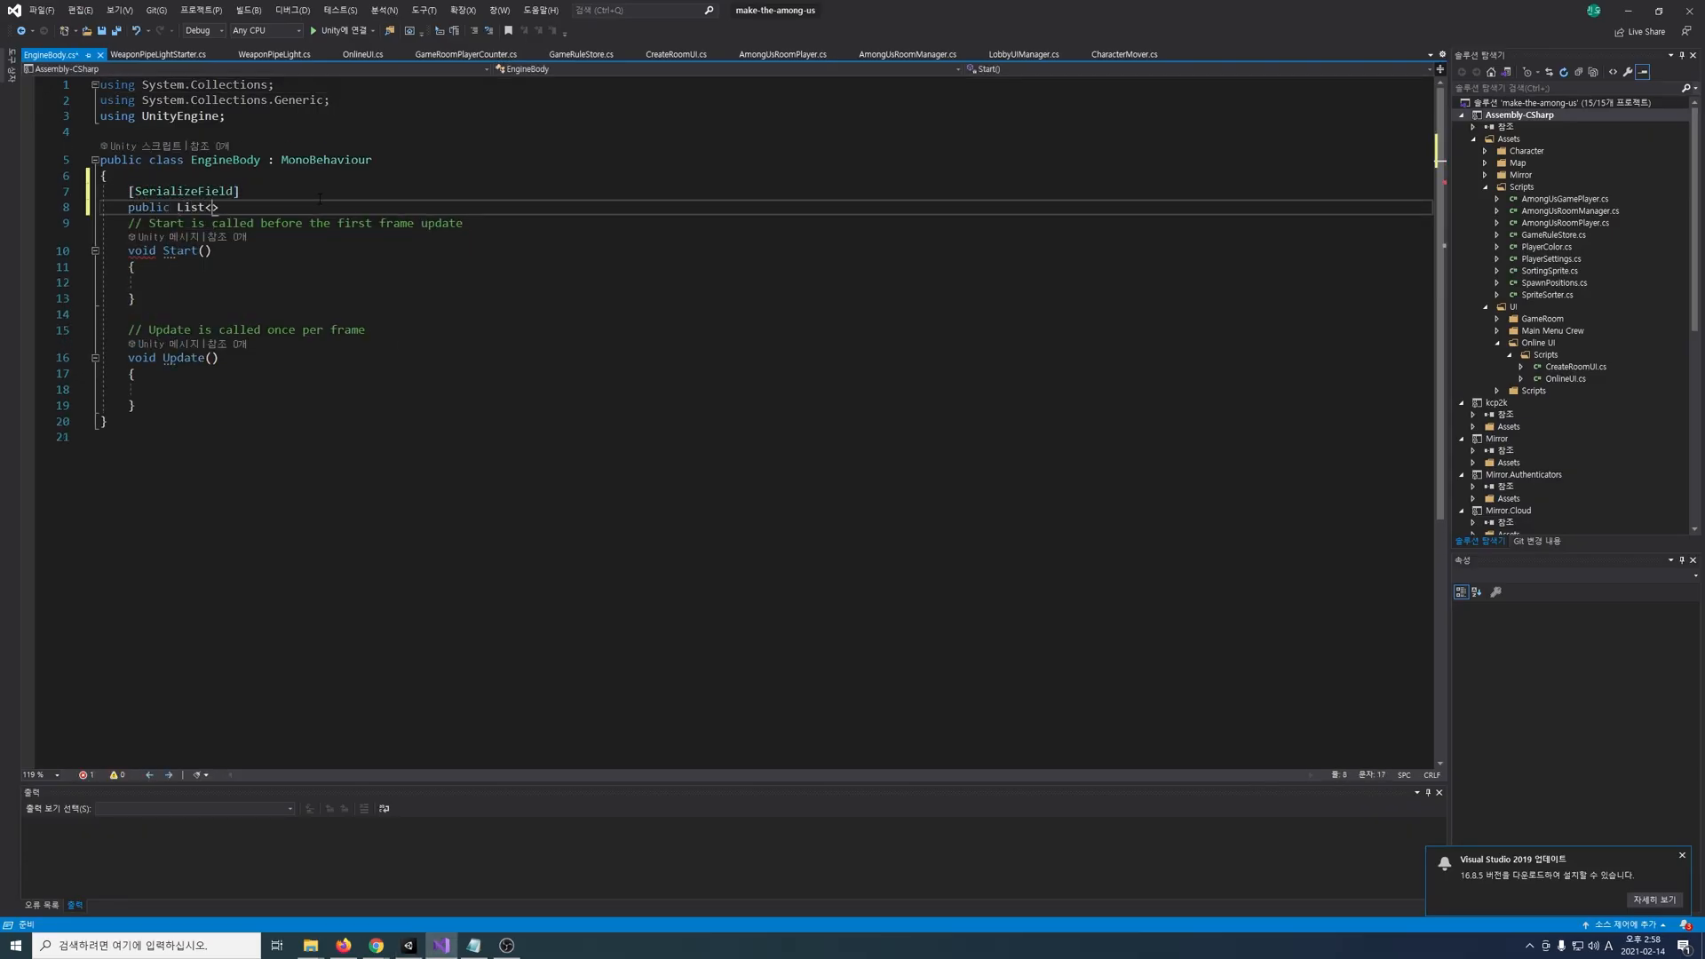
pyautogui.write(' steams')
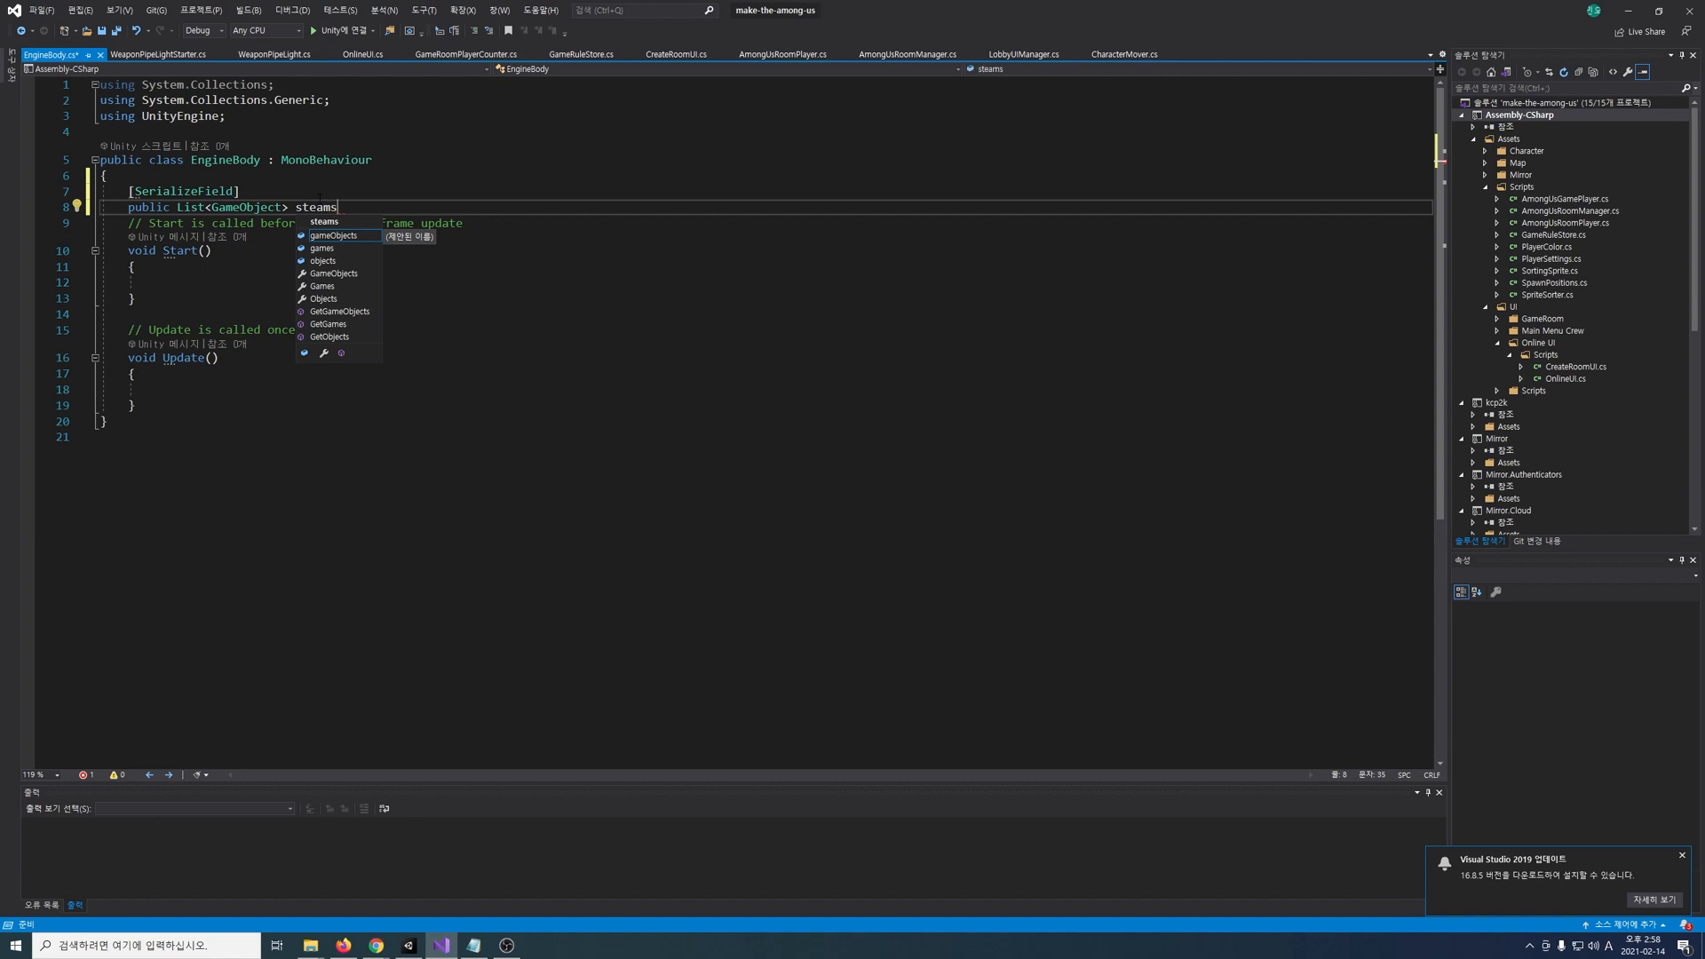
pyautogui.write(' = new List<GameObject>();')
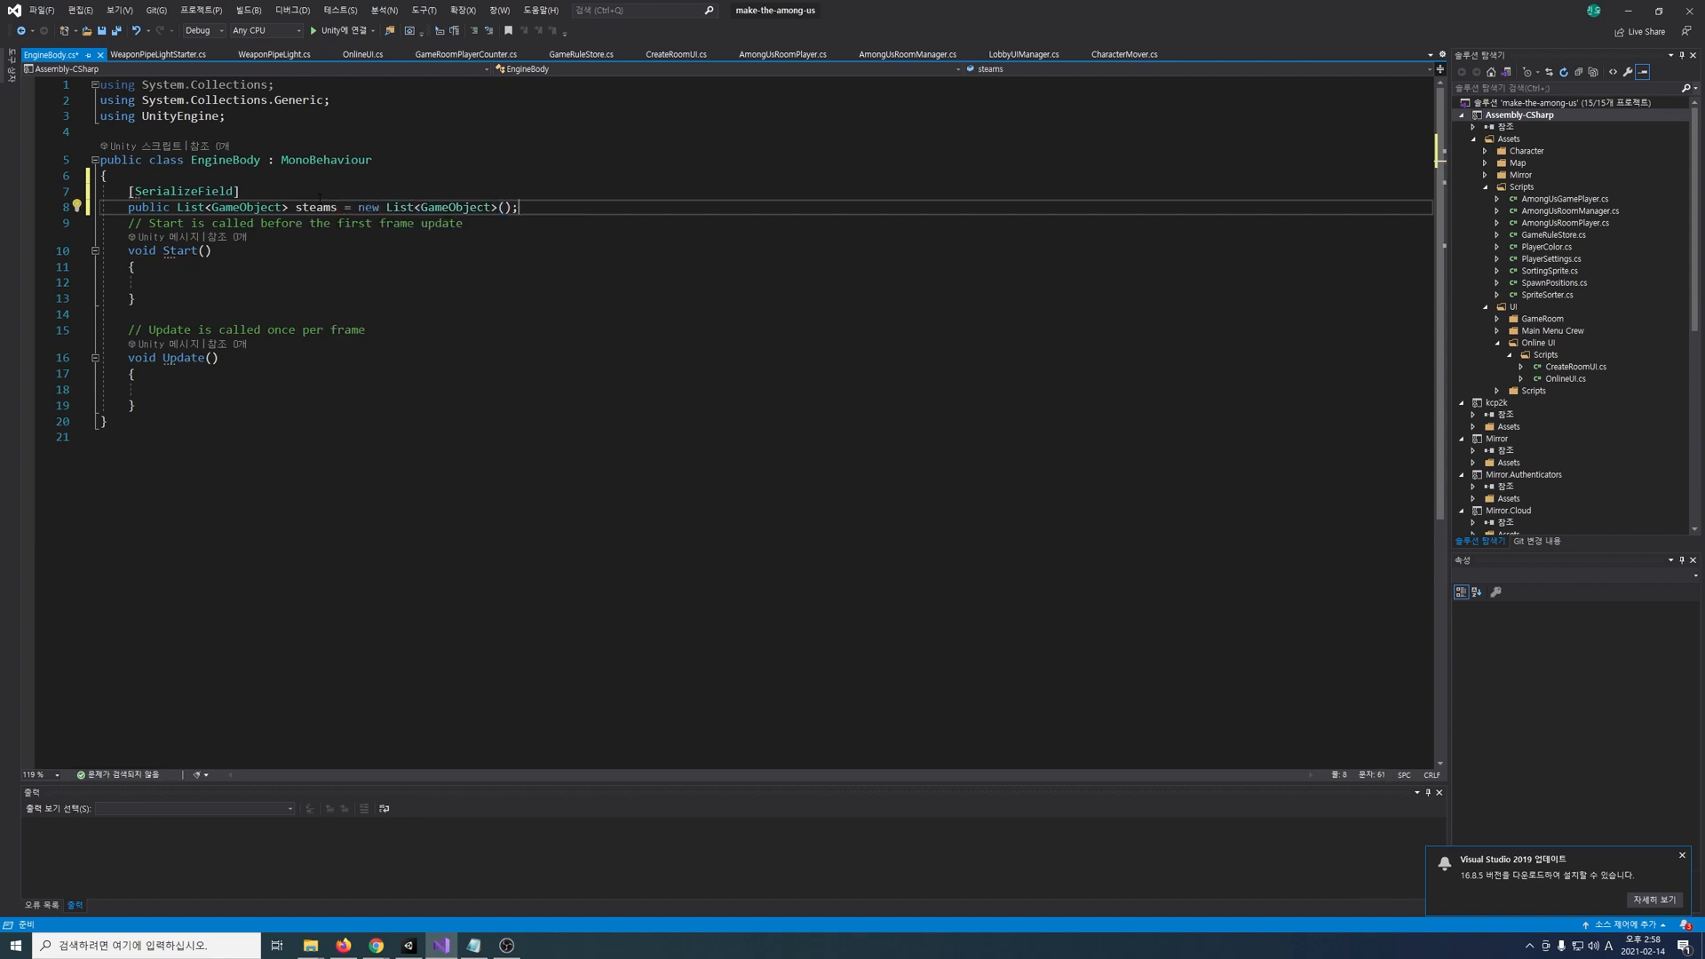
pyautogui.press('Return')
# Step: Add a private IEnumerator method named RandomSteam below Start
pyautogui.click(315, 318)
pyautogui.press('Return')
pyautogui.press('Return')
pyautogui.write('private IEnumerator RandomSteam()')
pyautogui.press('Return')
pyautogui.write('{')
pyautogui.press('Return')
# Step: Write an endless loop in RandomSteam that counts a random timer between 0.5f and 1.5f down by Time.deltaTime
pyautogui.write('while(true)')
pyautogui.press('Return')
pyautogui.write('{ float timer = Random.Range(0.5f, 1.5f);')
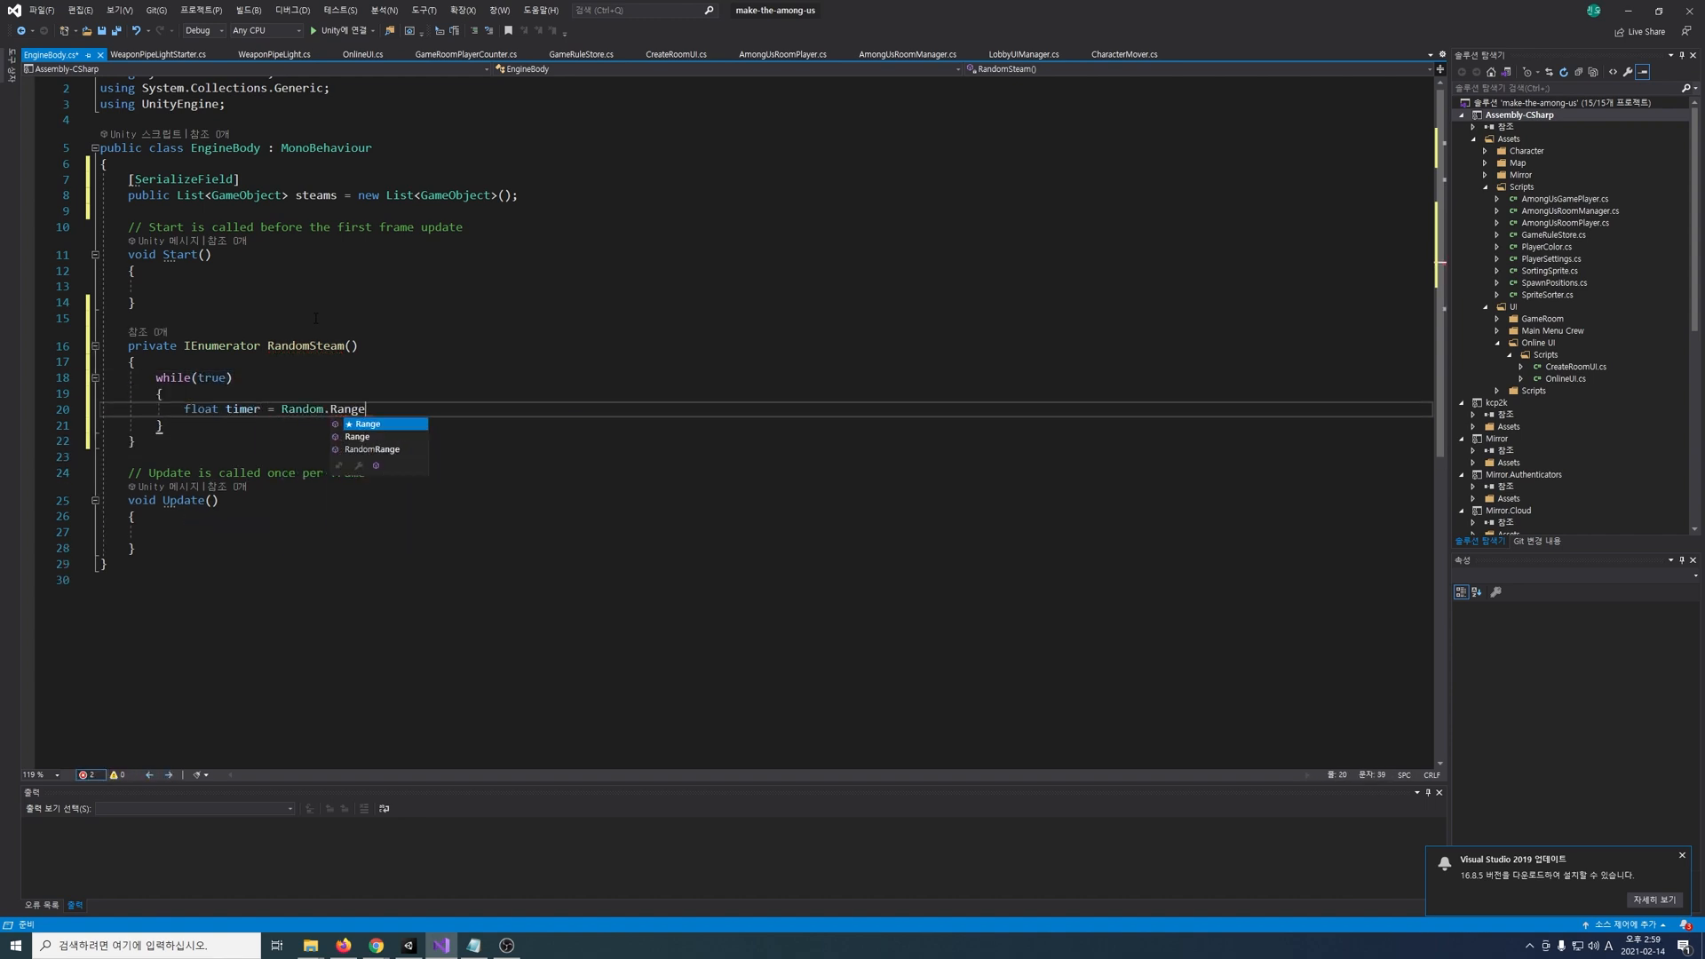
pyautogui.press('Return')
pyautogui.write('while(timer >= 0f)')
pyautogui.press('Return')
pyautogui.write('{ yield return null; timer -= Time.deltaTime; }')
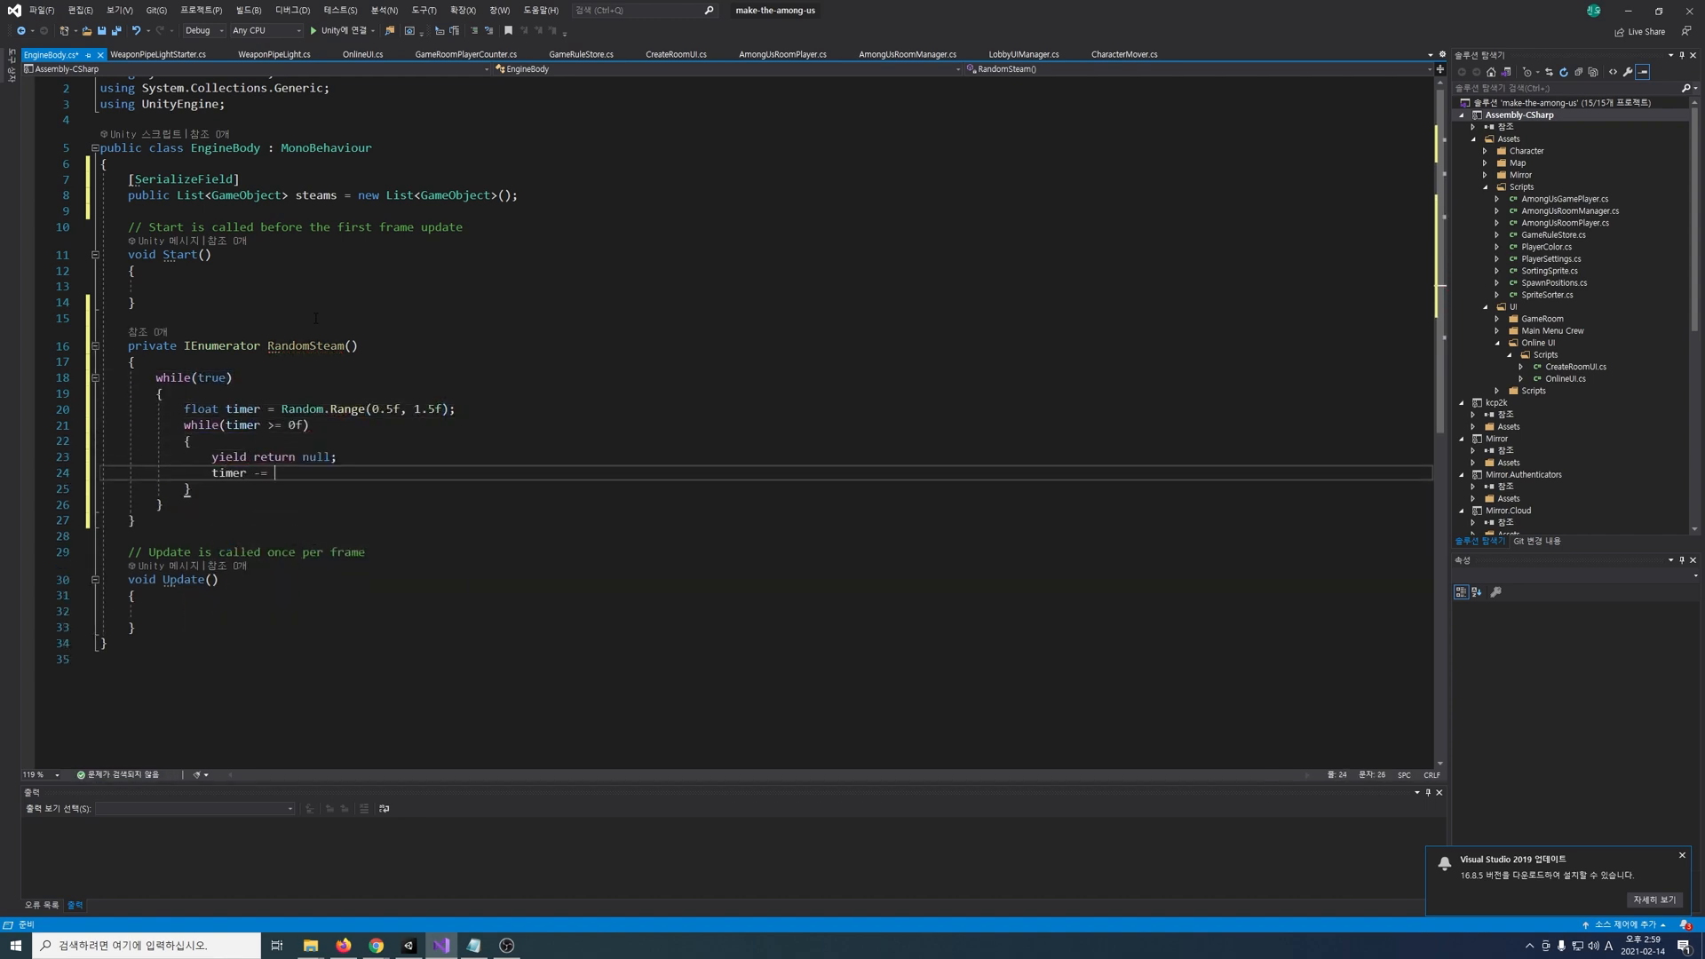
# Step: Give RandomSteam a GameObject steam parameter and call steam.SetActive(true) after the countdown loop
pyautogui.scroll(-1, 555, 299)
pyautogui.click(352, 299)
pyautogui.write('GameObject steam')
pyautogui.click(480, 473)
pyautogui.write('steam.SetActive(true);')
# Step: Reset timer to 0f, count it up to 0.6f before calling steam.SetActive(false), and save the script
pyautogui.scroll(-1, 480, 425)
pyautogui.write('timer = 0f;')
pyautogui.press('Return')
pyautogui.write('while(timer <= 0.6f)         {             yield return null;             timer += Time.deltaTime;         }         steam.SetActive(false);')
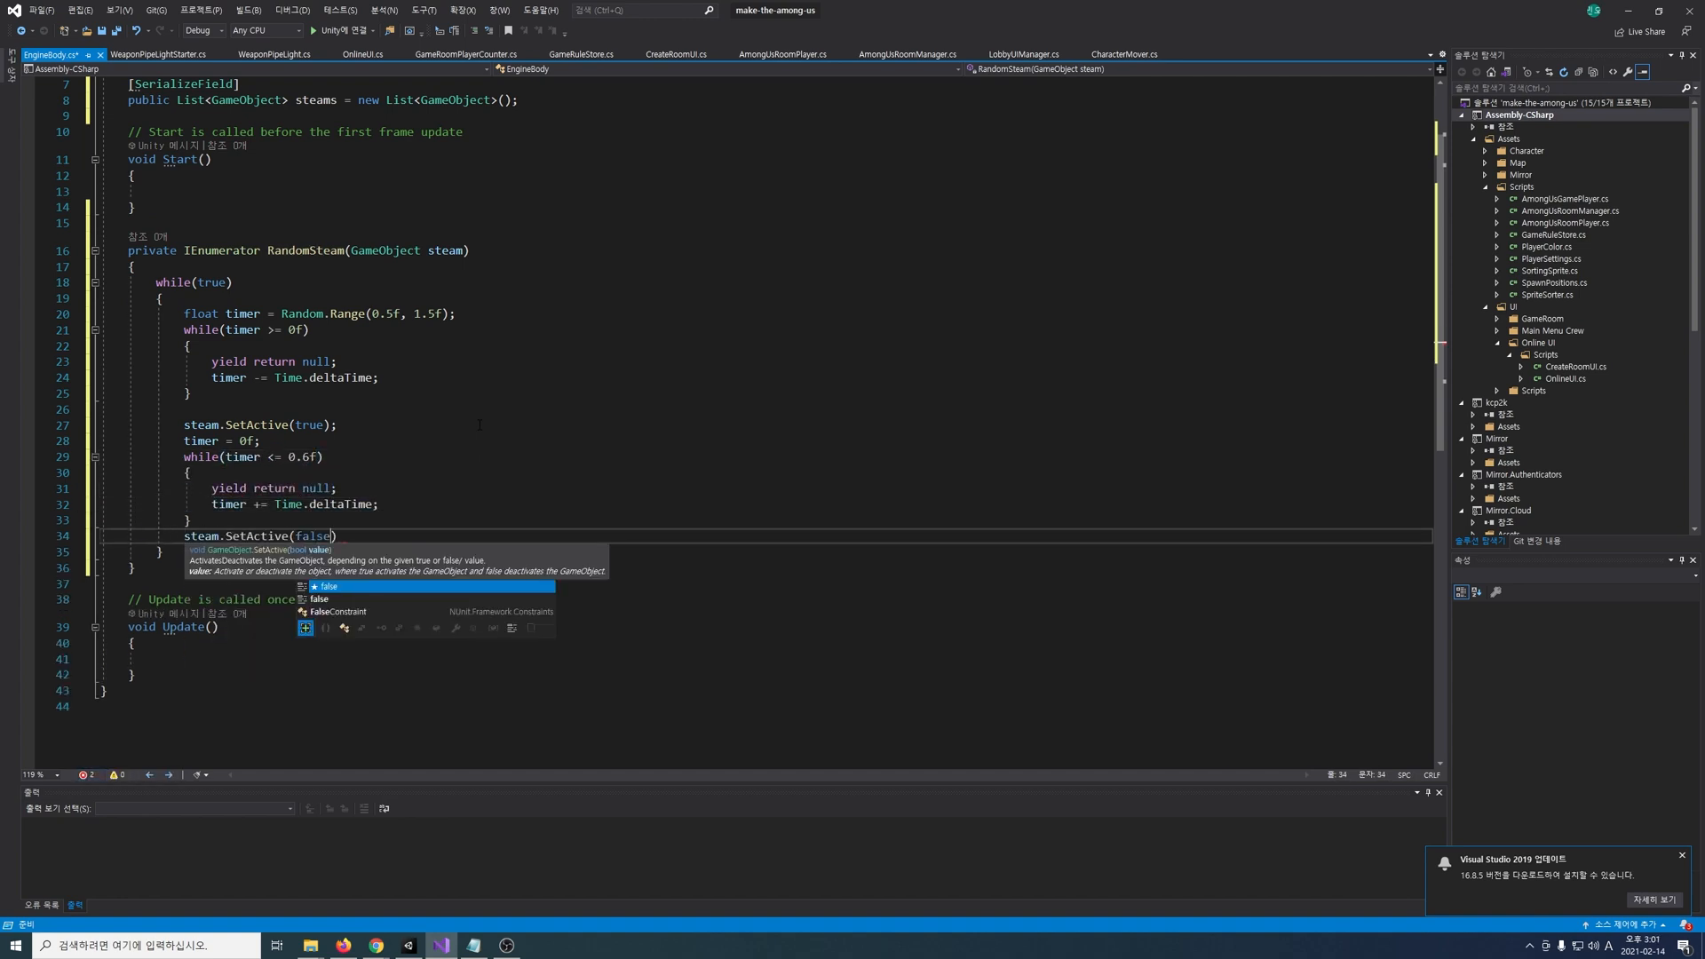
pyautogui.hotkey('ctrl', 's')
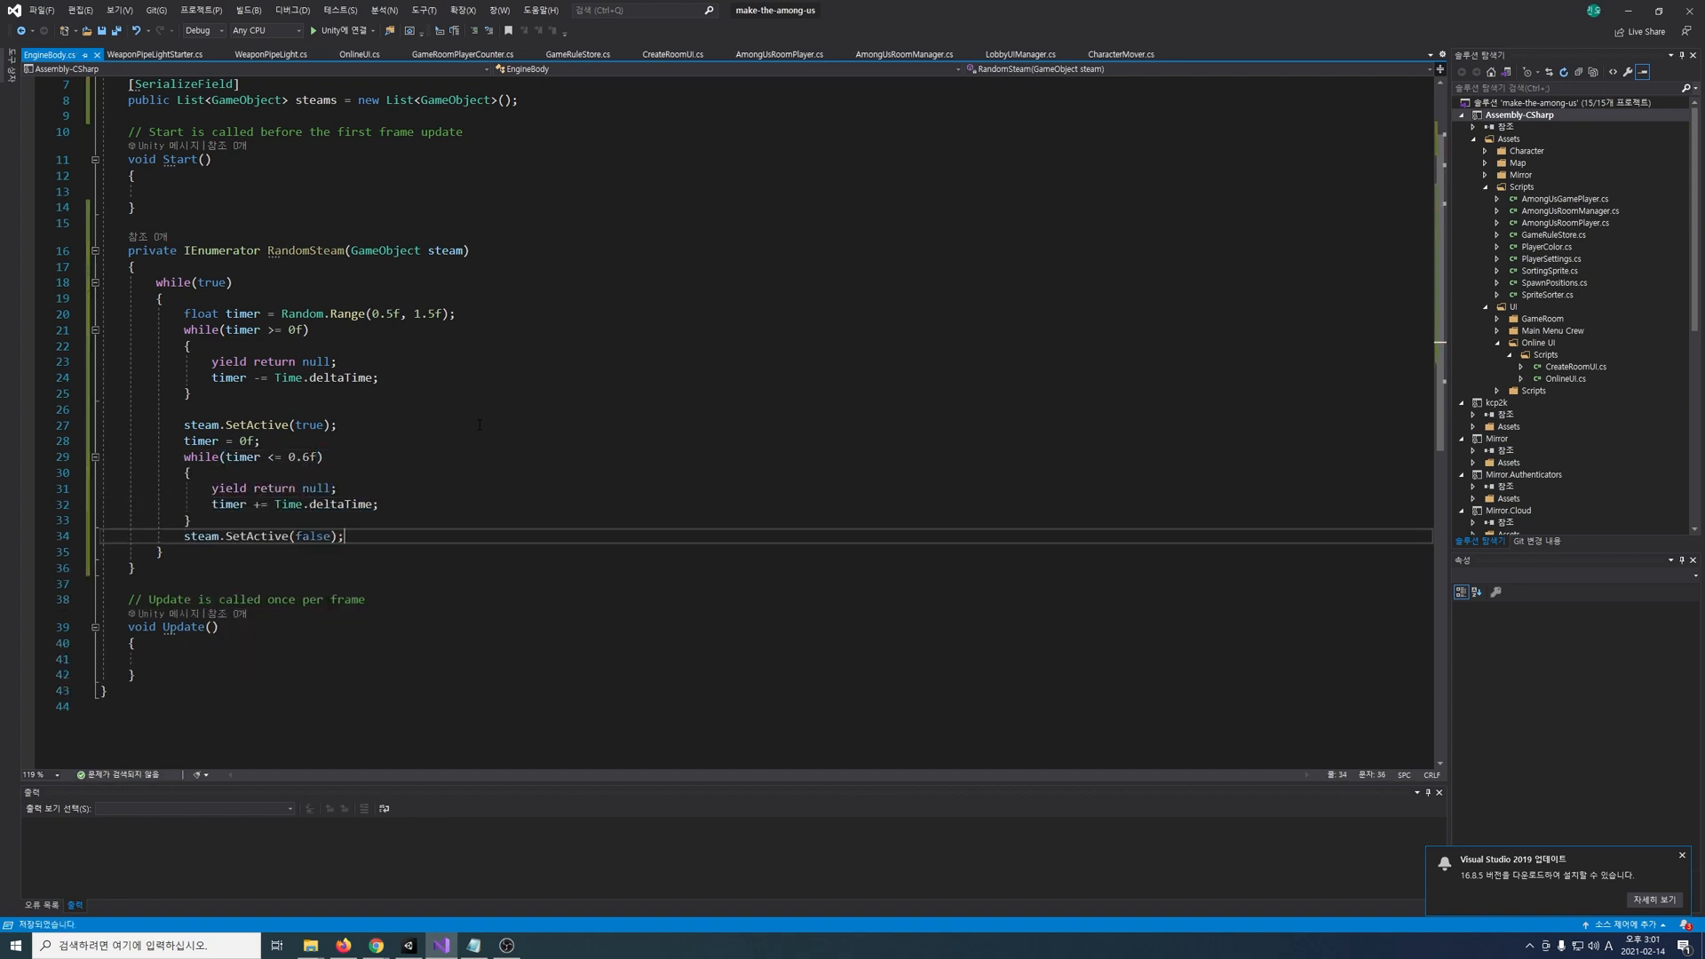
# Step: In Start, add a foreach loop over steams that calls StartCoroutine(RandomSteam(steam)), and save the script
pyautogui.scroll(1, 480, 425)
pyautogui.click(429, 240)
pyautogui.write('for')
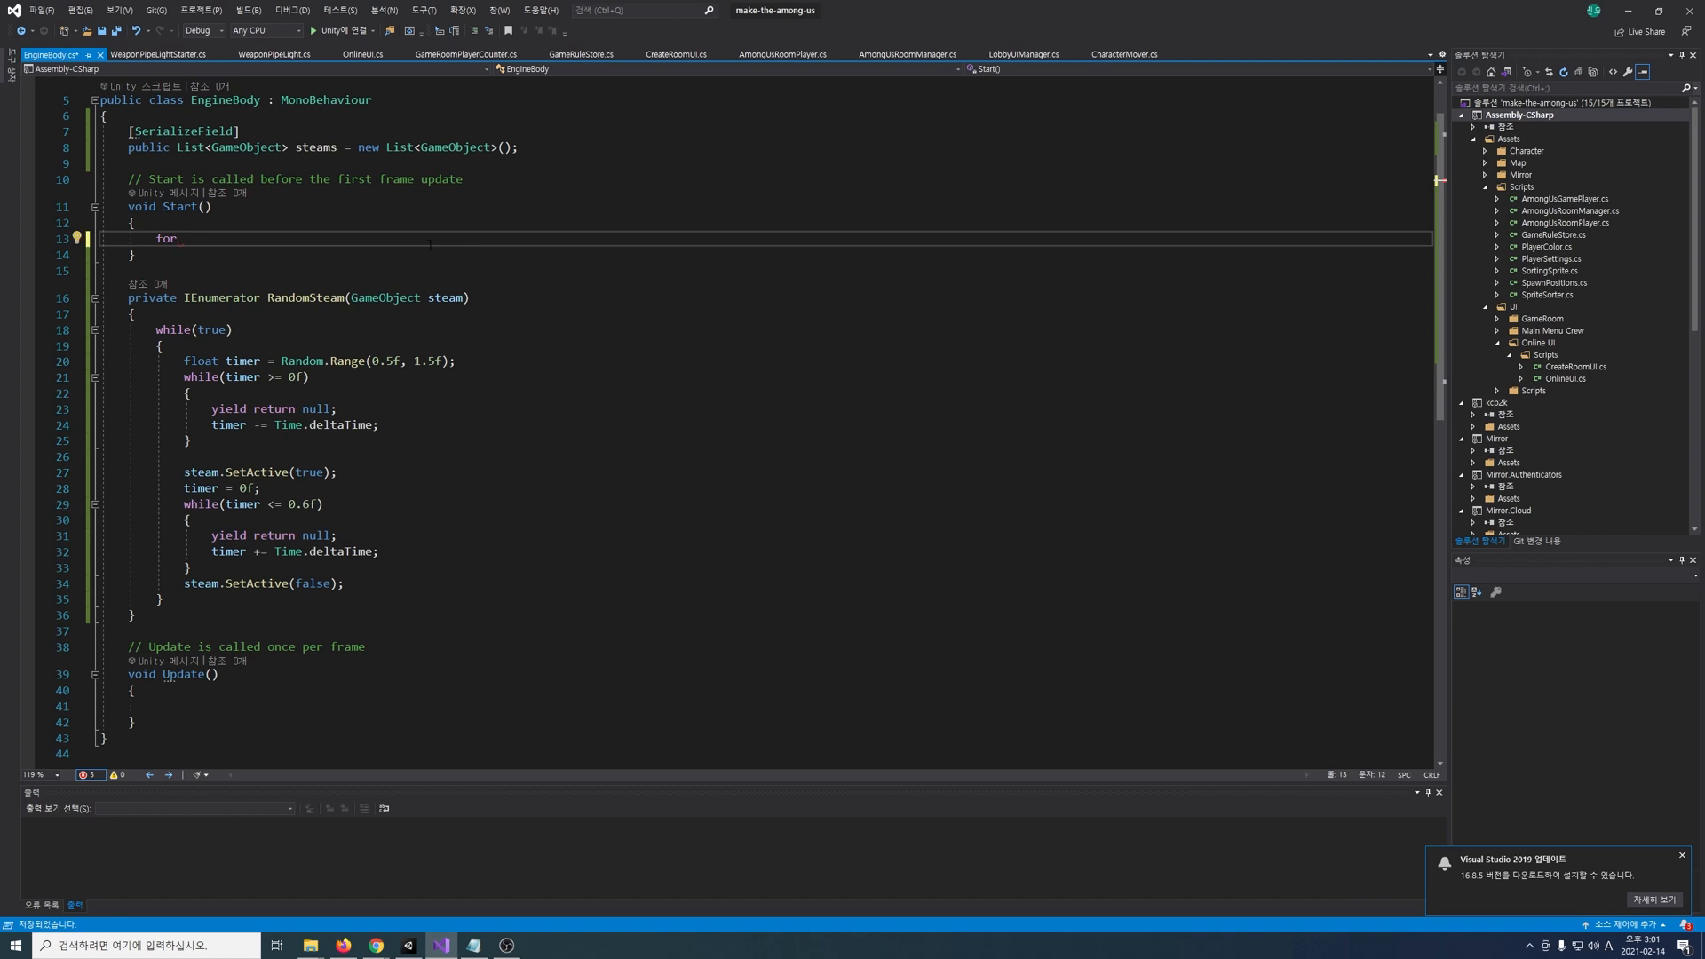
pyautogui.write('each(var steam in steams)')
pyautogui.press('Return')
pyautogui.write('{')
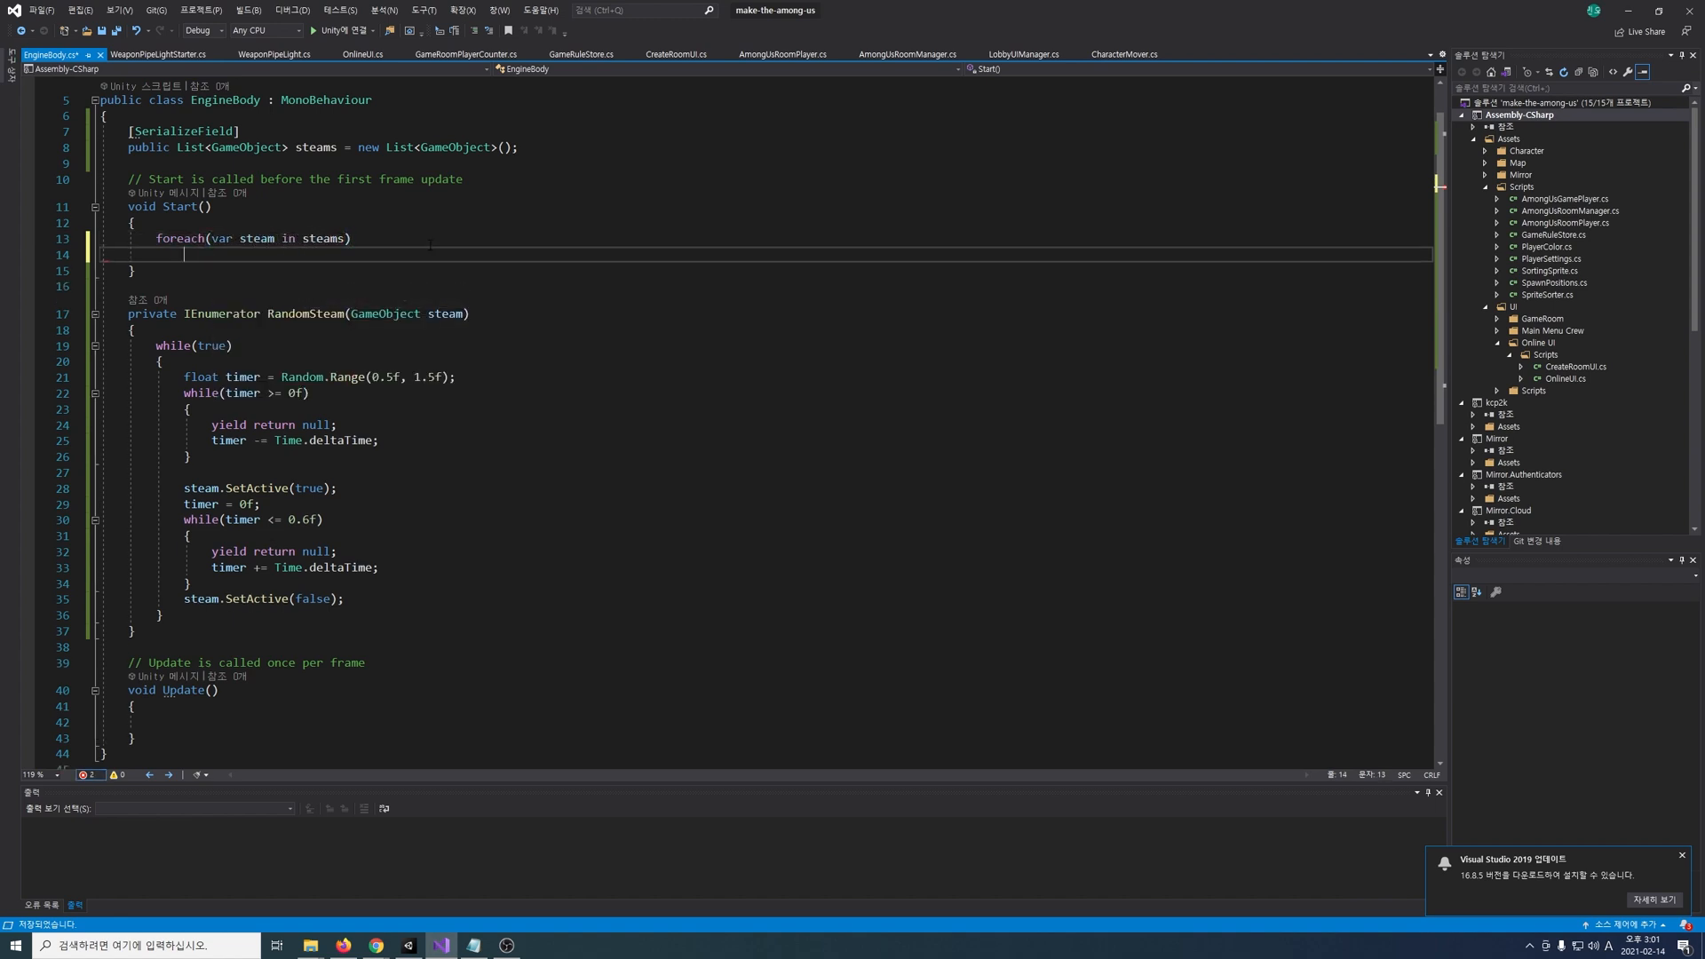
pyautogui.press('Return')
pyautogui.write('StartCoroutine(RandomSteam(stea')
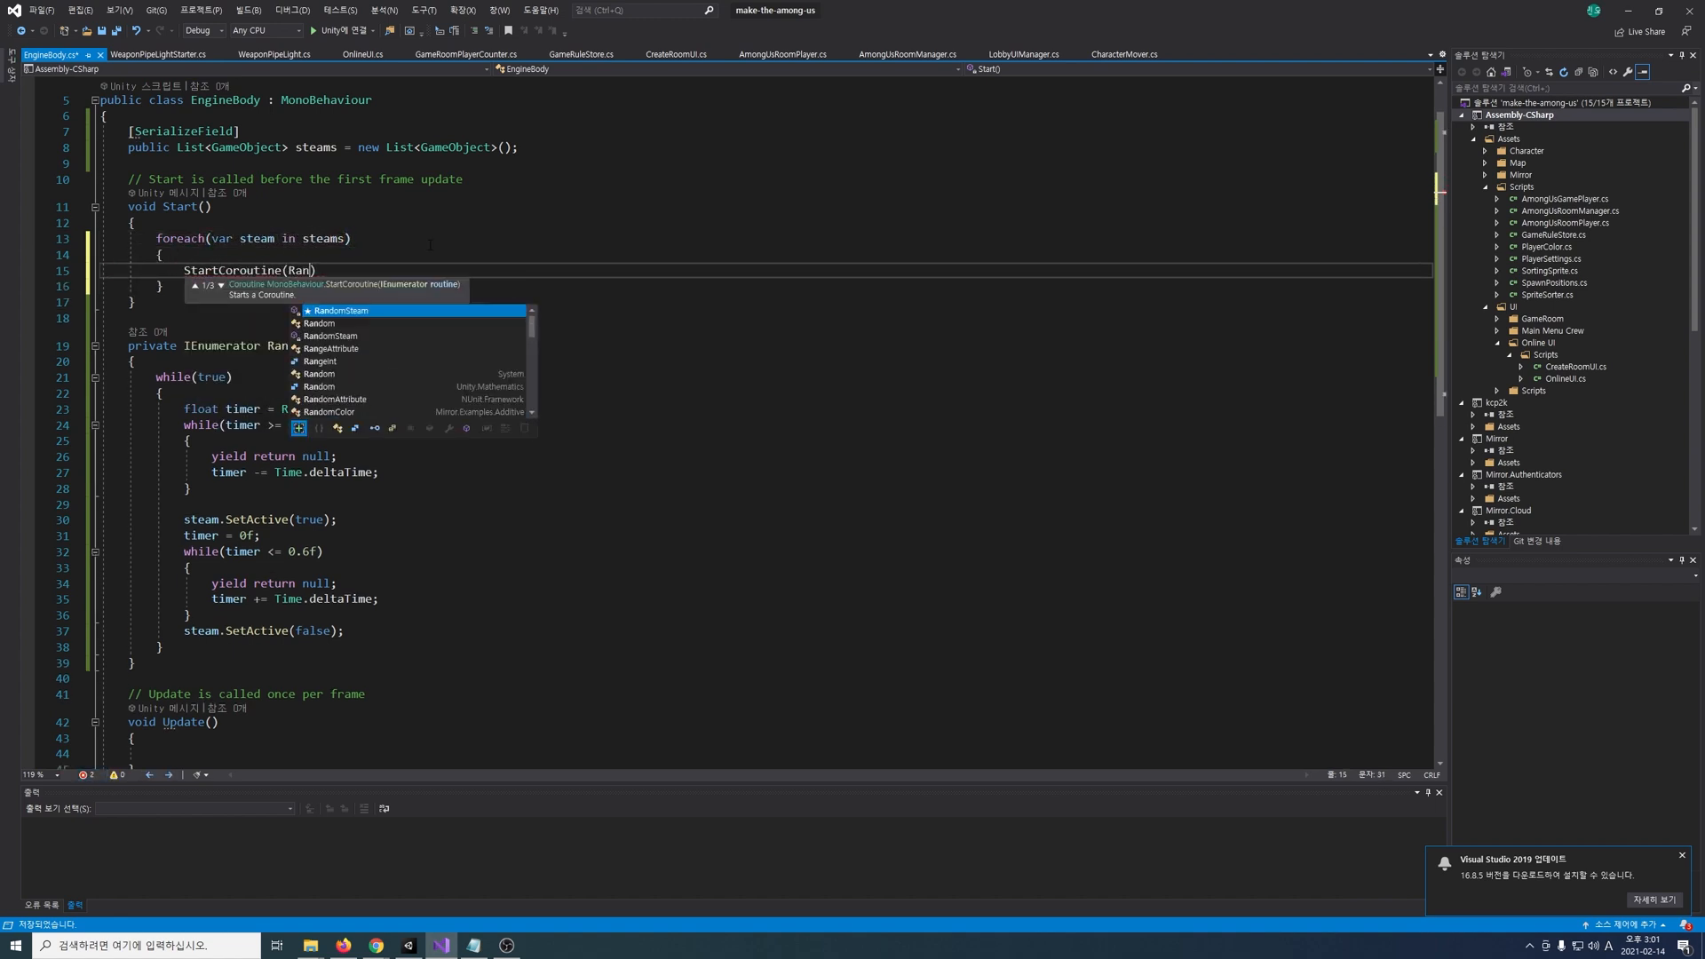
pyautogui.write('m));')
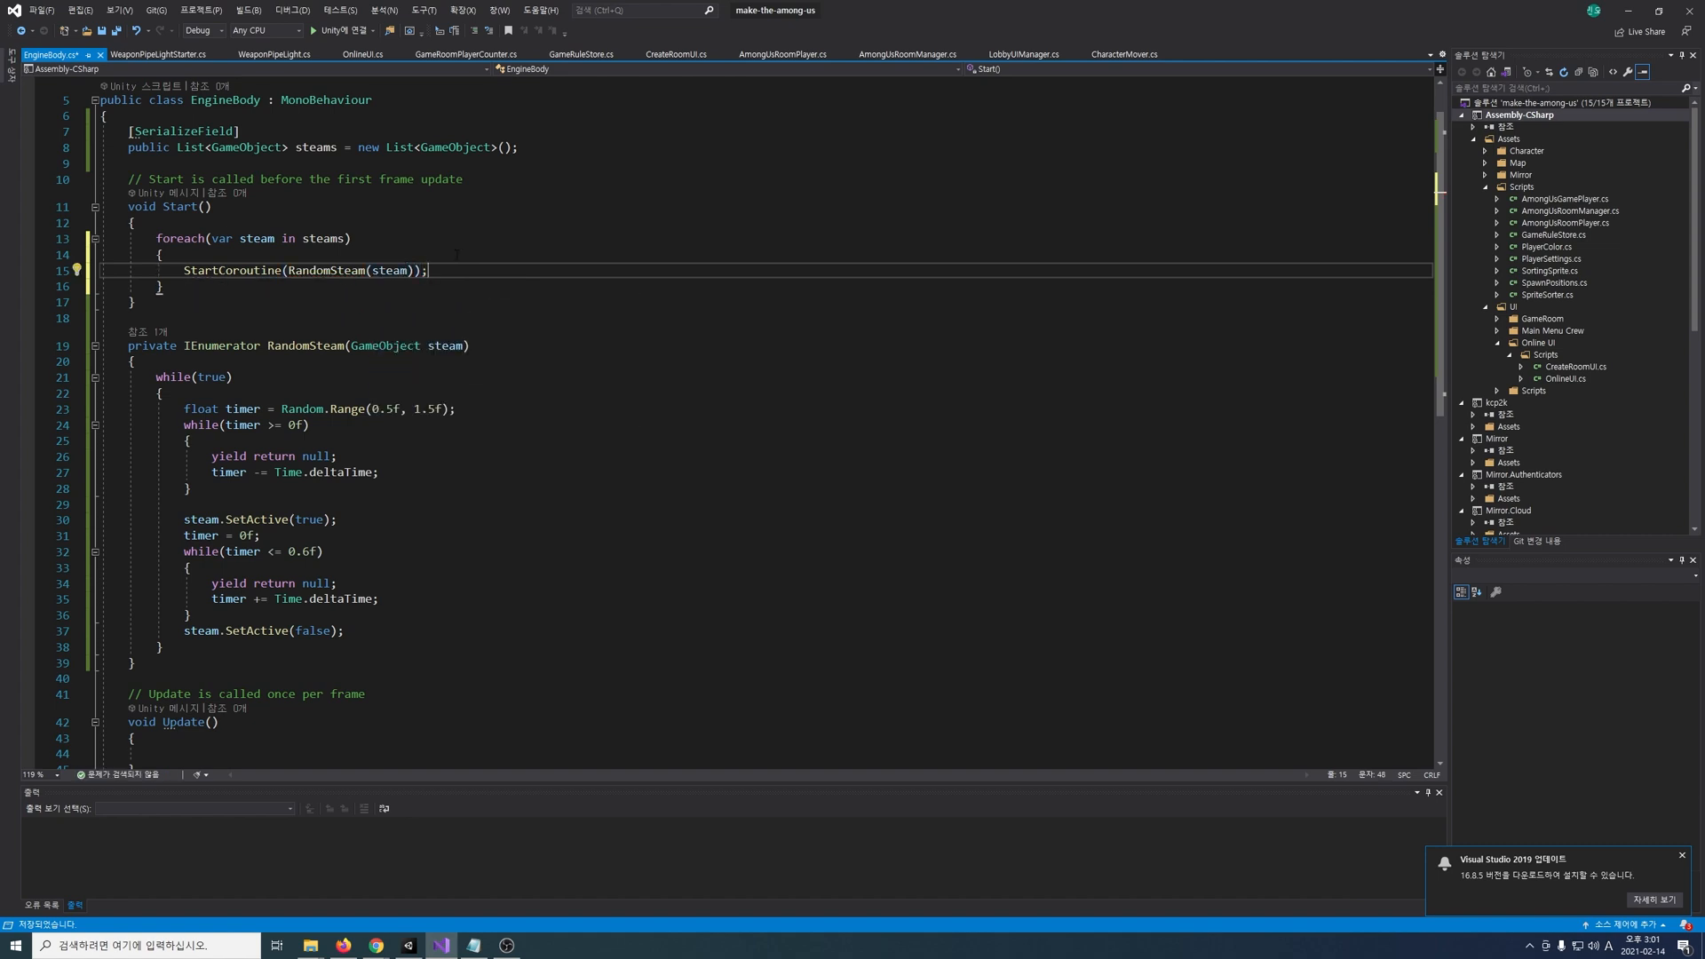
pyautogui.click(619, 318)
pyautogui.hotkey('ctrl', 's')
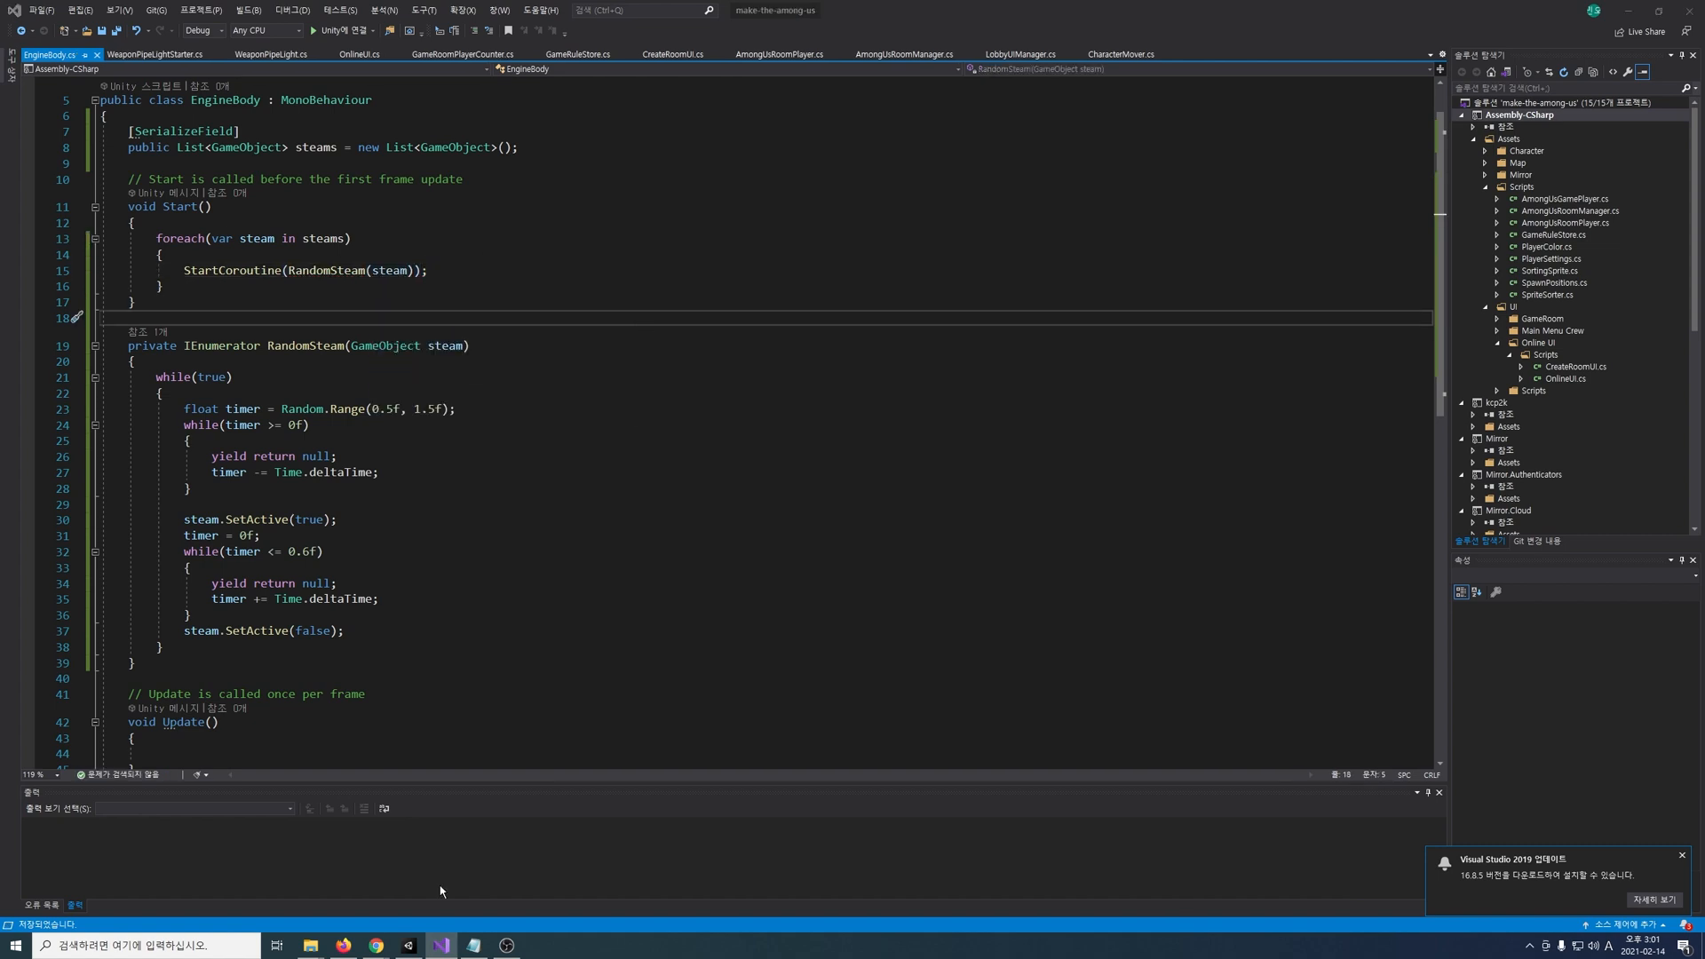
# Step: Switch to Unity, attach the EngineBody script to sprite_engine_body_0, and assign both engine steam objects to its Steams list
pyautogui.click(410, 945)
pyautogui.click(1303, 263)
pyautogui.moveTo(1247, 823); pyautogui.dragTo(1635, 506)
pyautogui.click(1304, 294)
pyautogui.moveTo(1305, 296); pyautogui.dragTo(1475, 384)
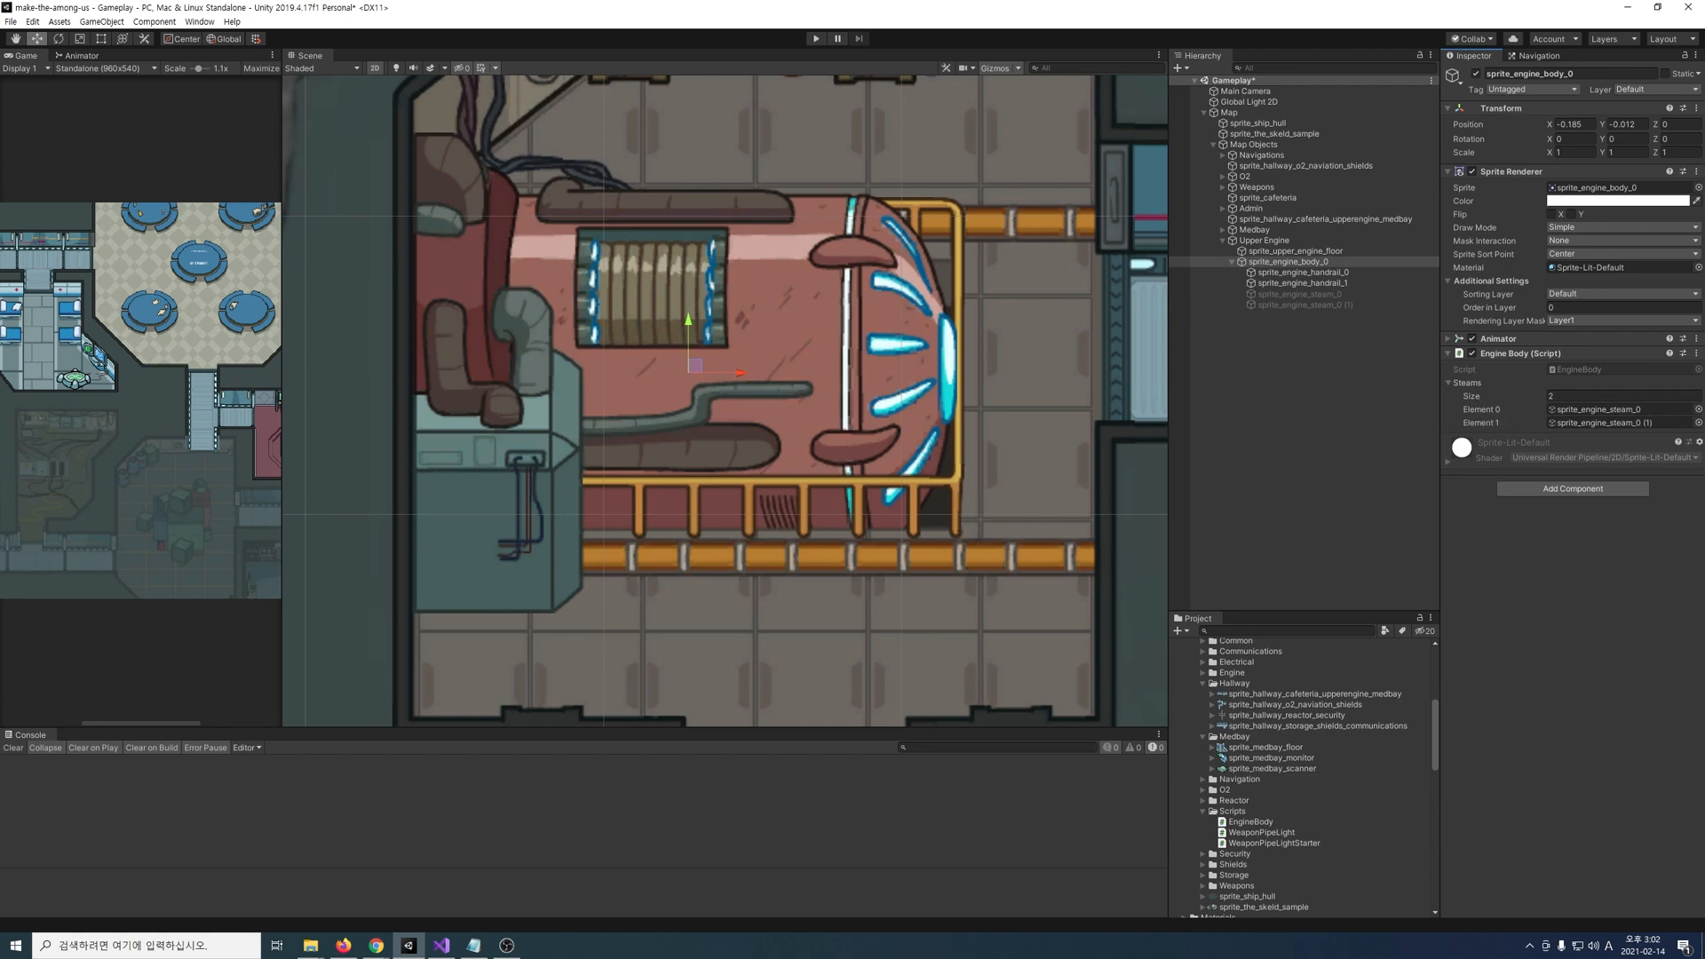
# Step: Run the scene to check the engine's random steam bursts, and stop it
pyautogui.click(817, 40)
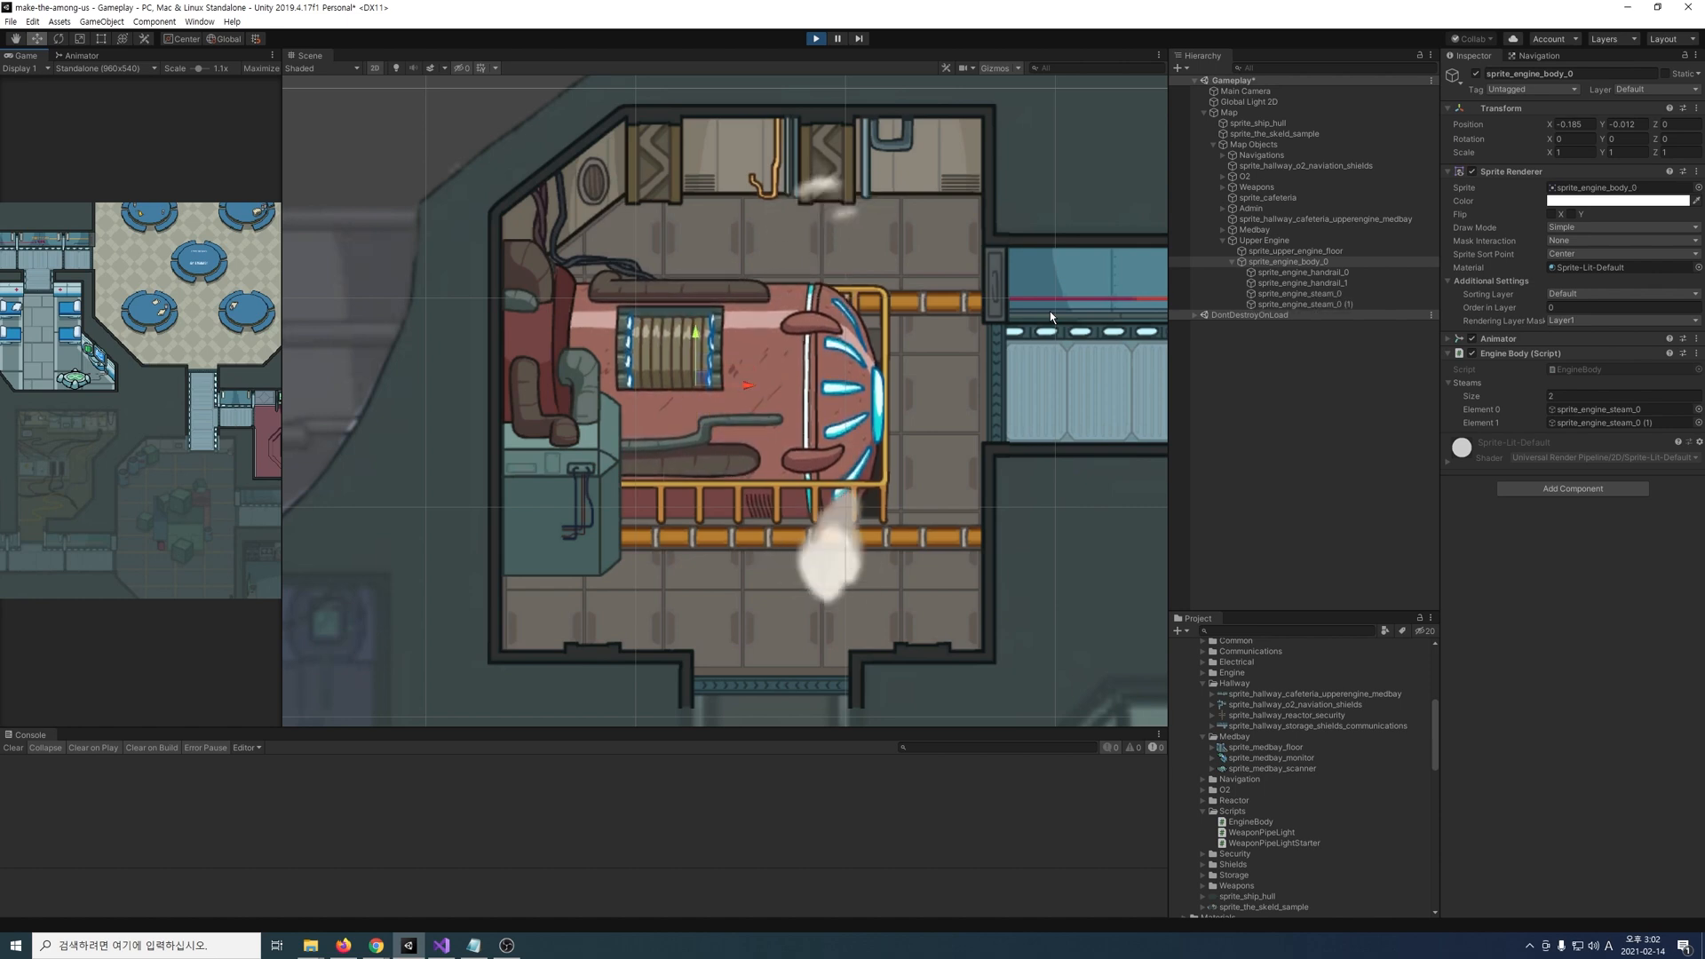
pyautogui.click(816, 39)
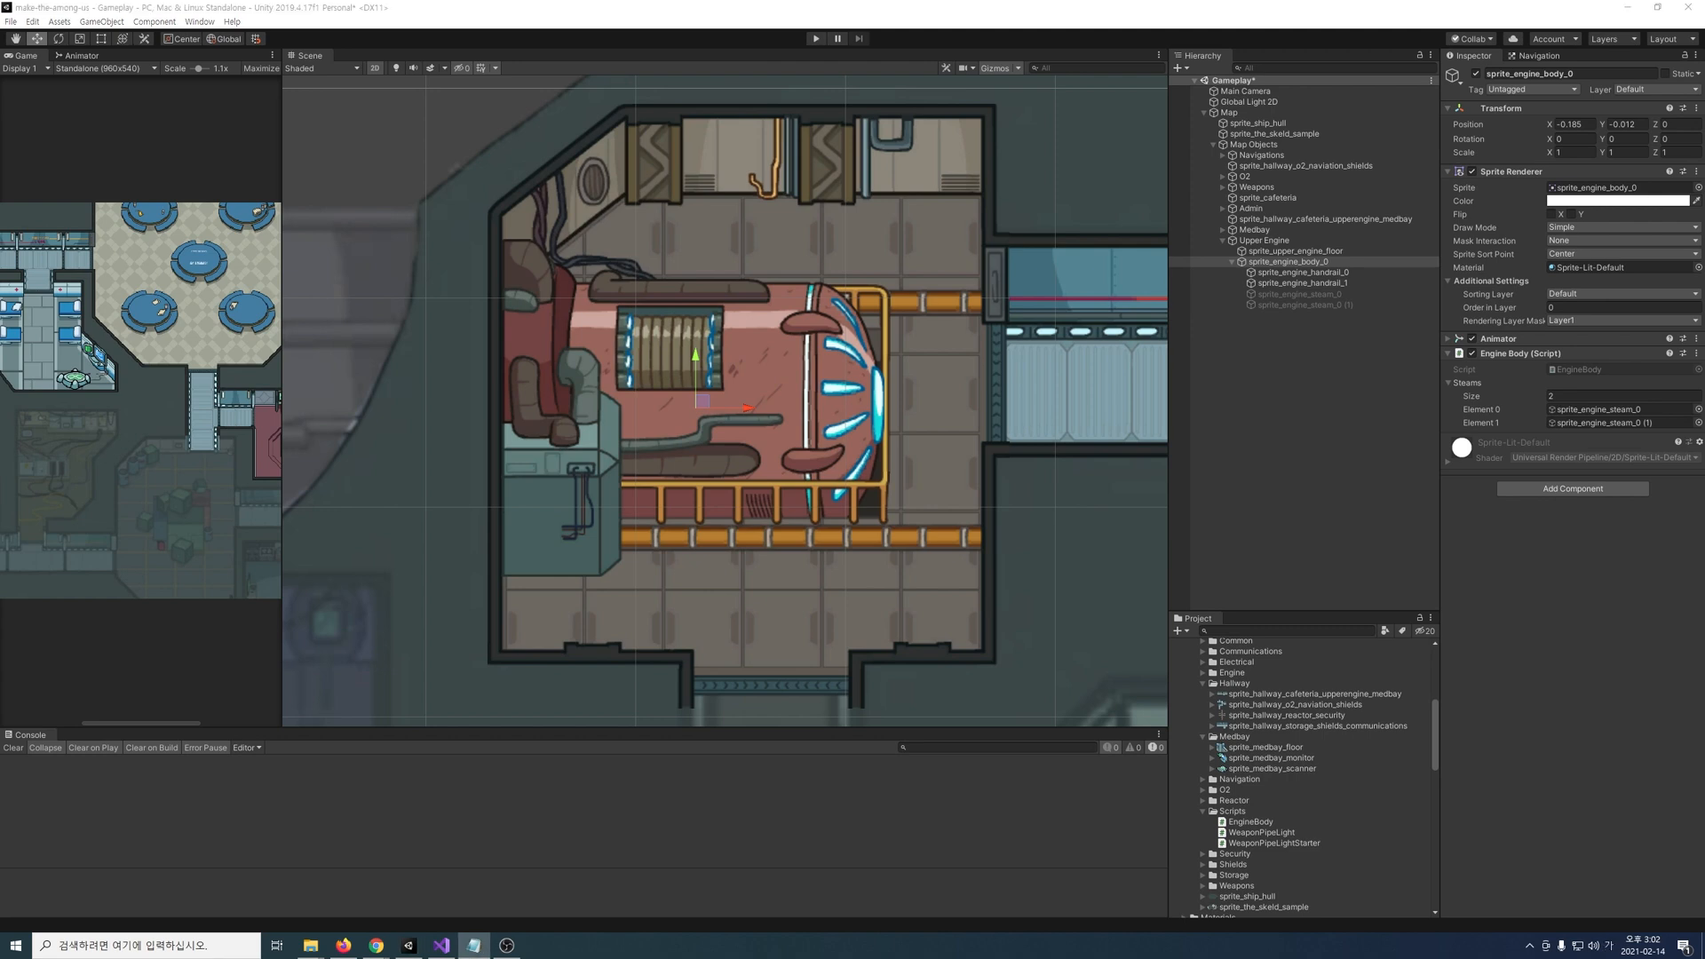
# Step: Place sprite_engine_spark_0 over the engine's coil window as a child of sprite_engine_body_0, with Order in Layer 32766 and scale 1
pyautogui.click(1317, 761)
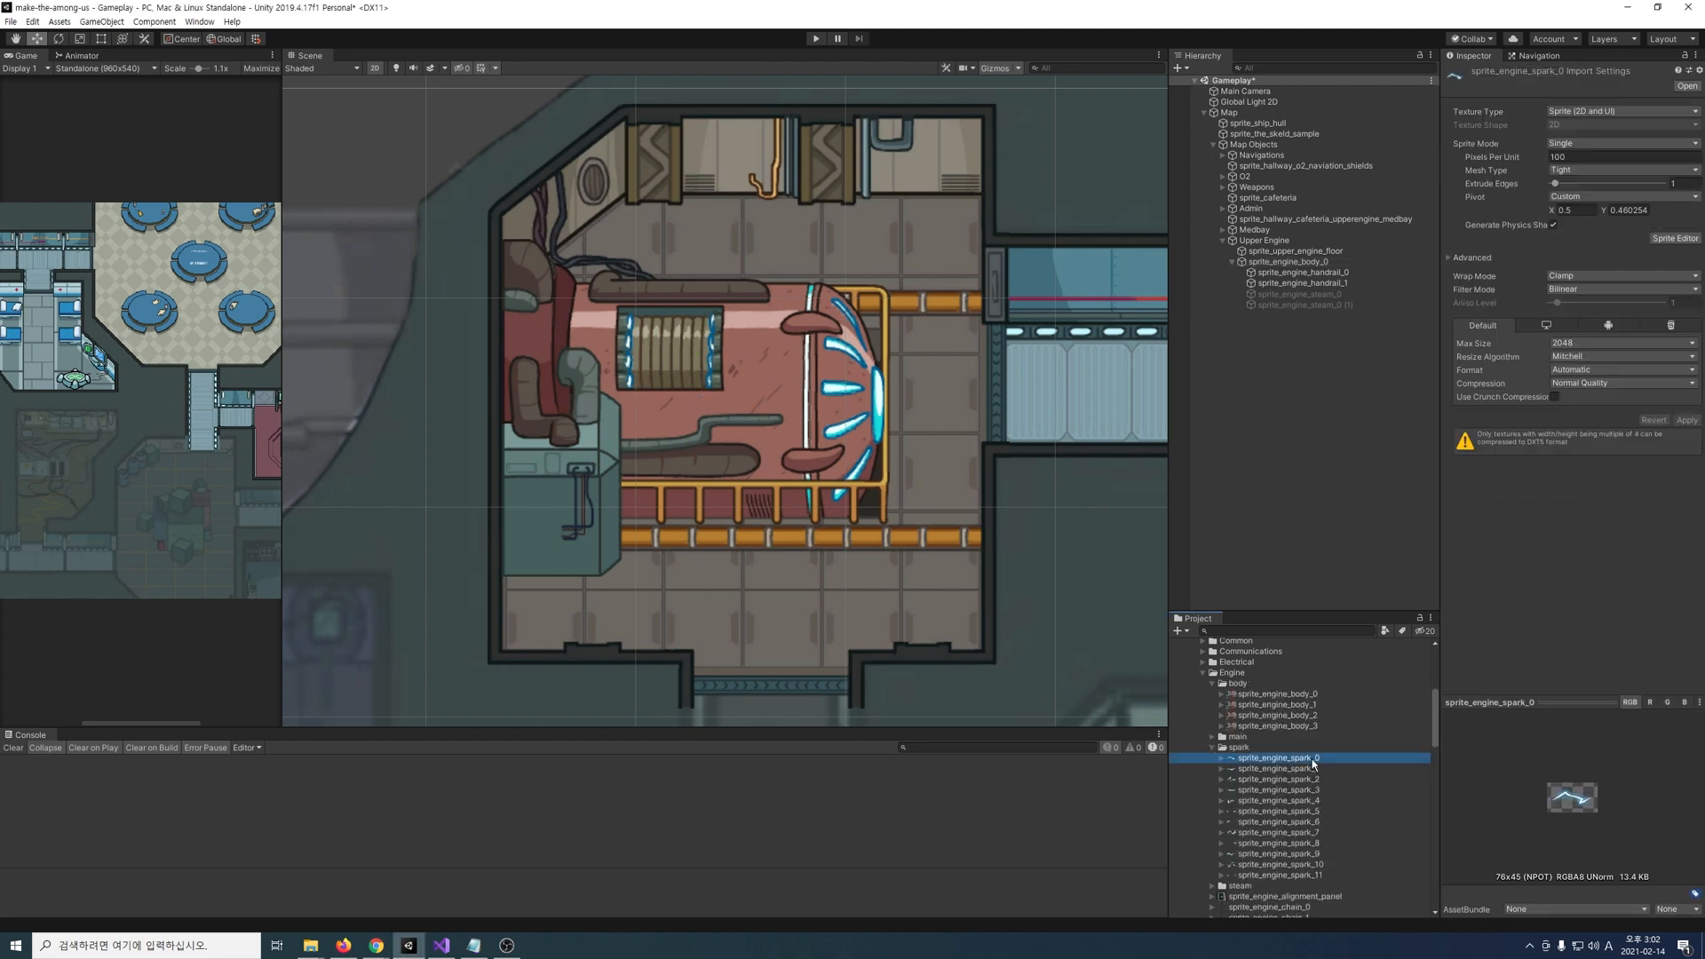
pyautogui.moveTo(1317, 761); pyautogui.dragTo(683, 371)
pyautogui.write('32766')
pyautogui.moveTo(1261, 316); pyautogui.dragTo(1288, 262)
pyautogui.click(1576, 153)
pyautogui.write('1')
pyautogui.press('Tab')
pyautogui.write('1')
pyautogui.scroll(3, 927, 389)
# Step: Duplicate the engine spark three times down the coil window and set the Sprite of all four sparks to None
pyautogui.hotkey('ctrl', 'd')
pyautogui.hotkey('ctrl', 'd')
pyautogui.hotkey('ctrl', 'd')
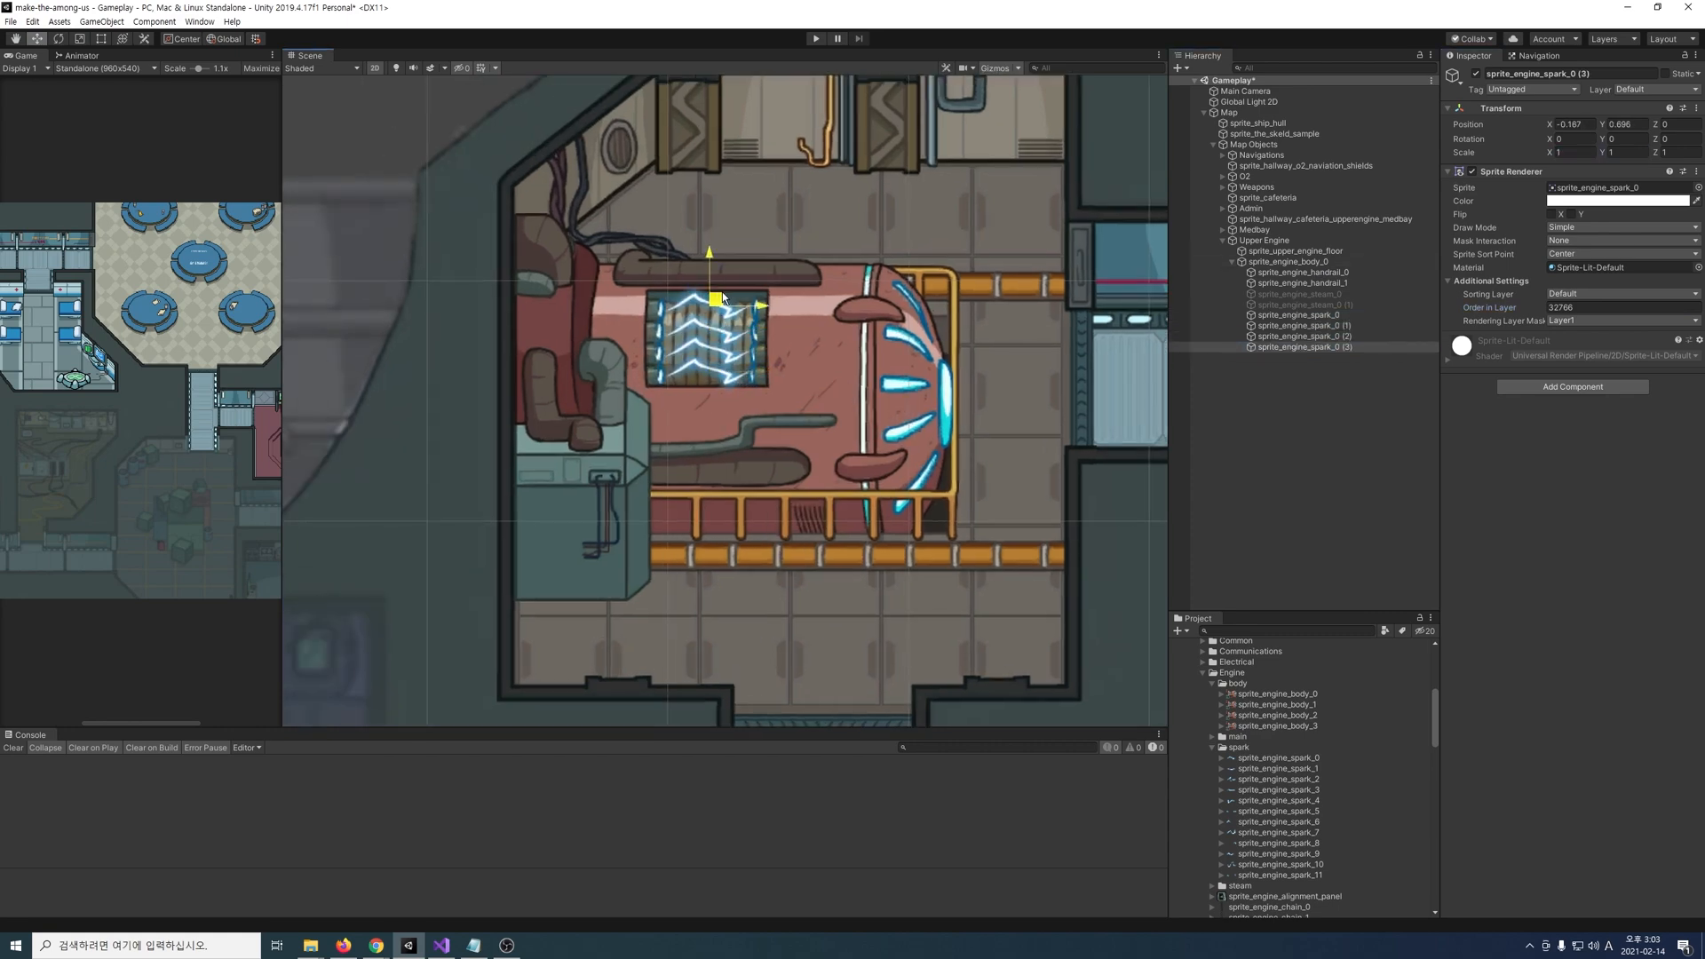
pyautogui.click(1305, 315)
pyautogui.keyDown('shift'); pyautogui.click(1359, 348); pyautogui.keyUp('shift')
pyautogui.click(1698, 188)
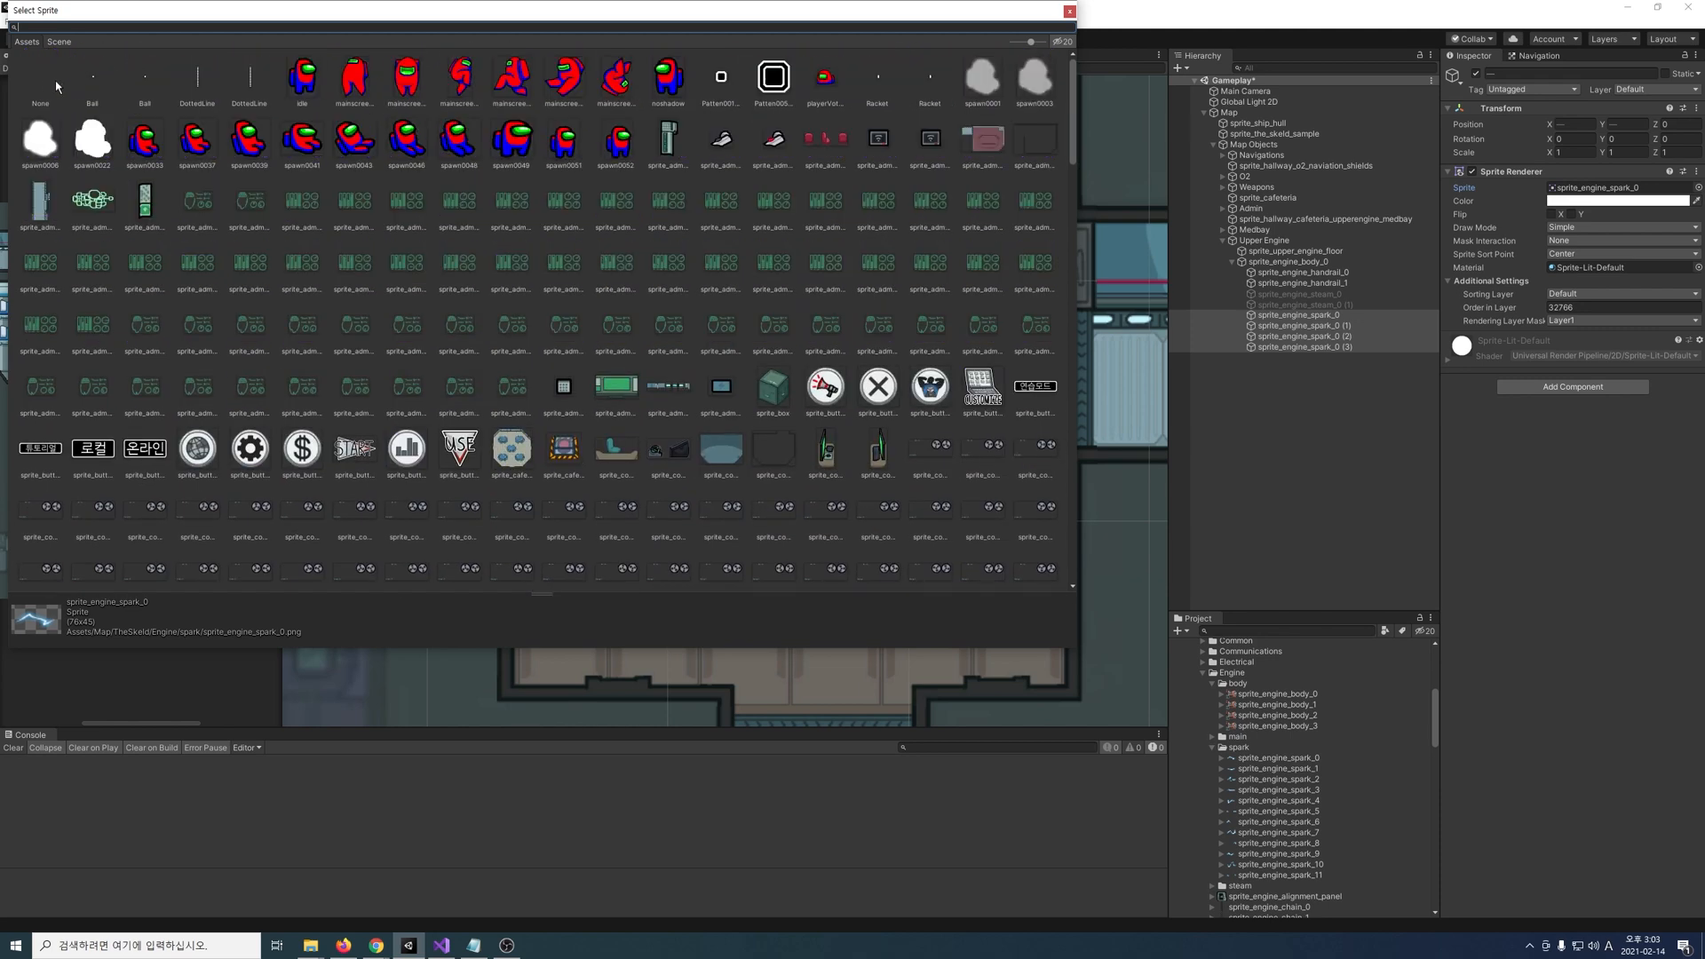
pyautogui.doubleClick(45, 82)
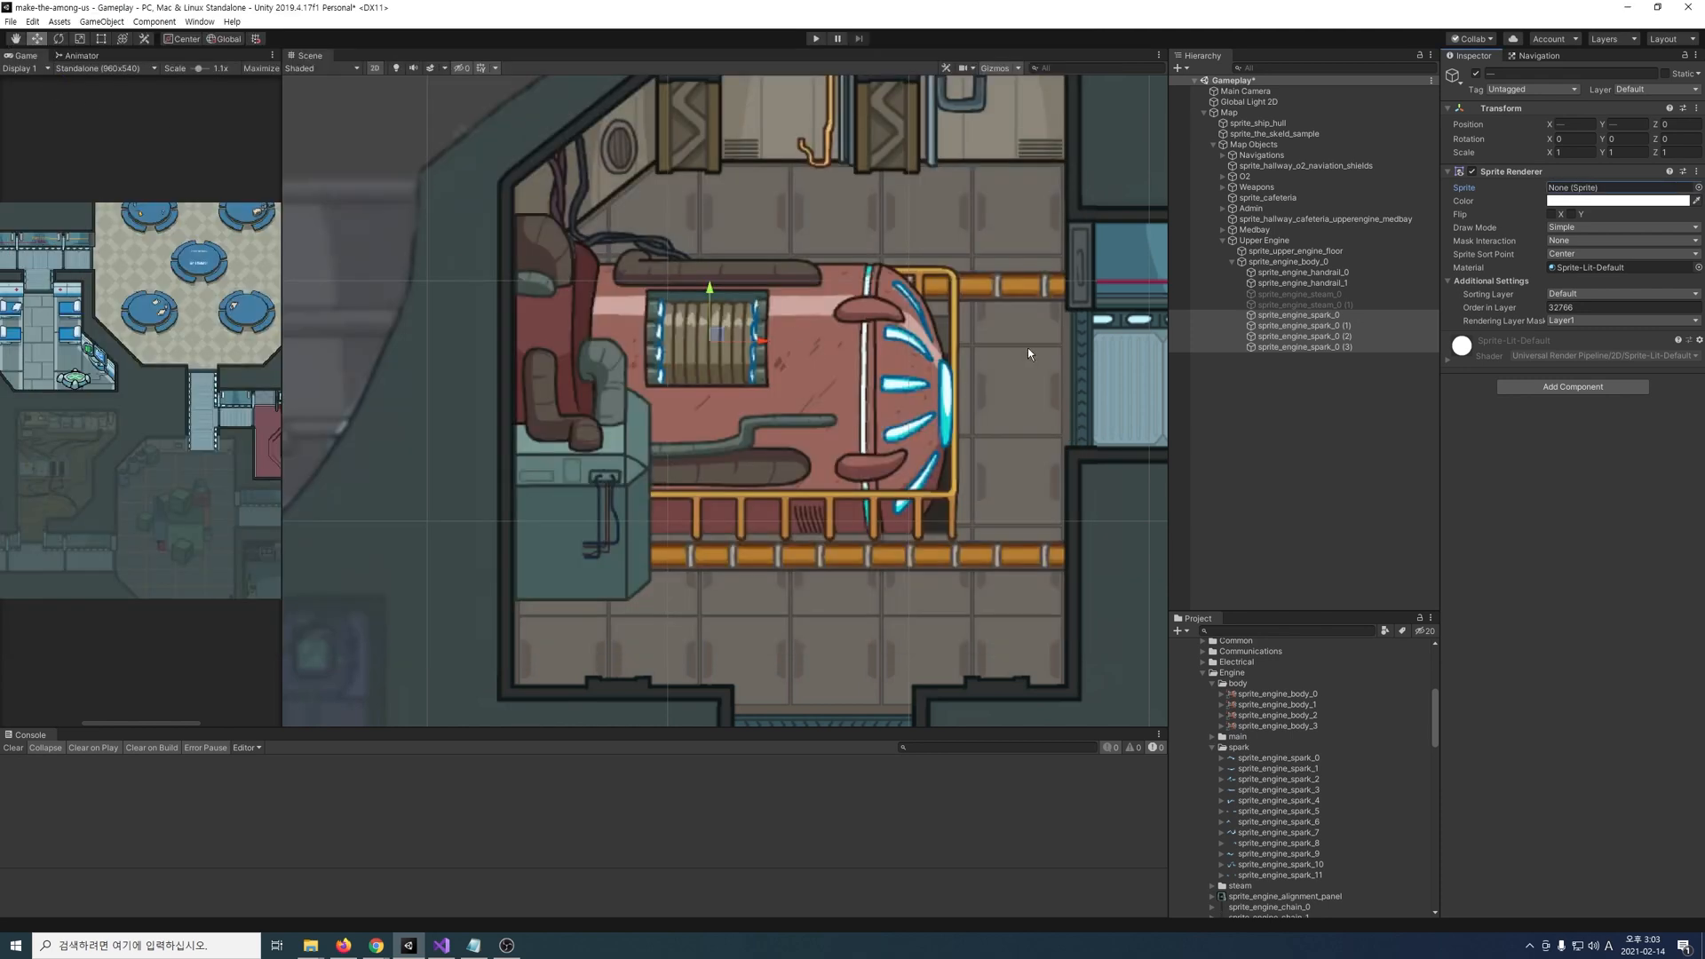
# Step: Switch to Visual Studio, make the steams list private, and add a serialized private List<SpriteRenderer> named sparks to EngineBody
pyautogui.click(441, 946)
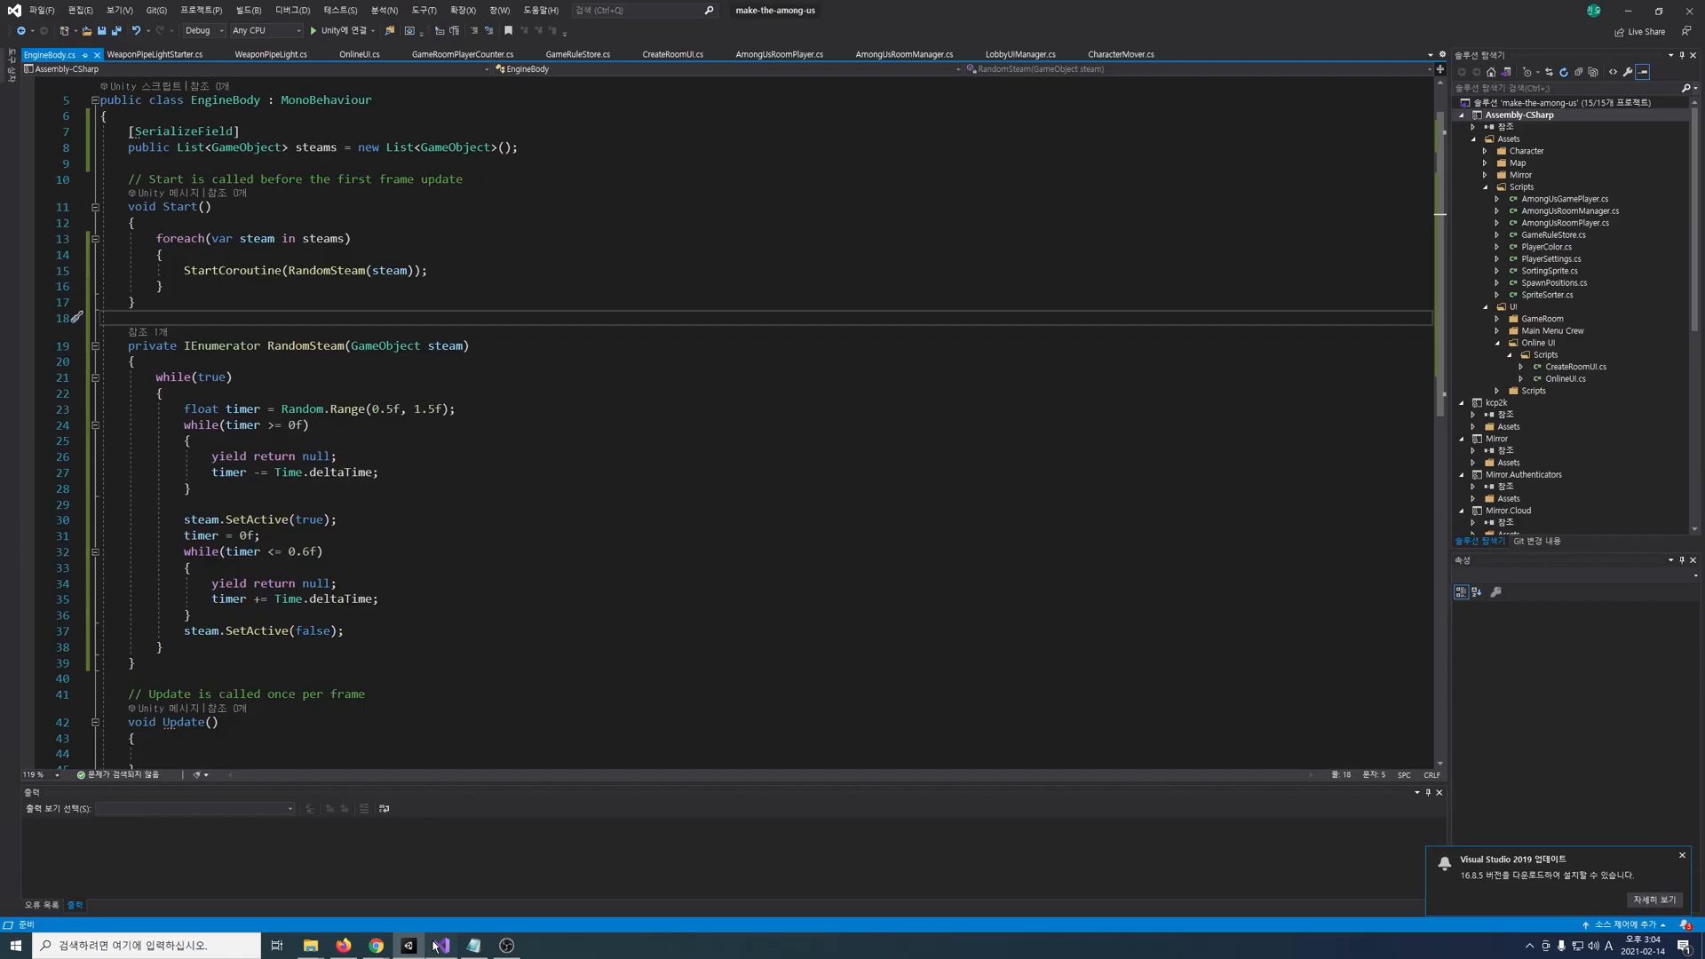
pyautogui.click(782, 341)
pyautogui.click(734, 166)
pyautogui.click(753, 151)
pyautogui.press('Return')
pyautogui.press('Return')
pyautogui.write('[SerializeField]')
pyautogui.press('Return')
pyautogui.write('private')
pyautogui.press('Up')
pyautogui.press('Up')
pyautogui.press('Up')
pyautogui.press('BackSpace')
pyautogui.press('BackSpace')
pyautogui.press('BackSpace')
pyautogui.press('BackSpace')
pyautogui.press('BackSpace')
pyautogui.press('BackSpace')
pyautogui.press('BackSpace')
pyautogui.write('private')
pyautogui.press('Down')
pyautogui.press('Down')
pyautogui.press('Down')
pyautogui.write('List<SpriteRenderer> spar')
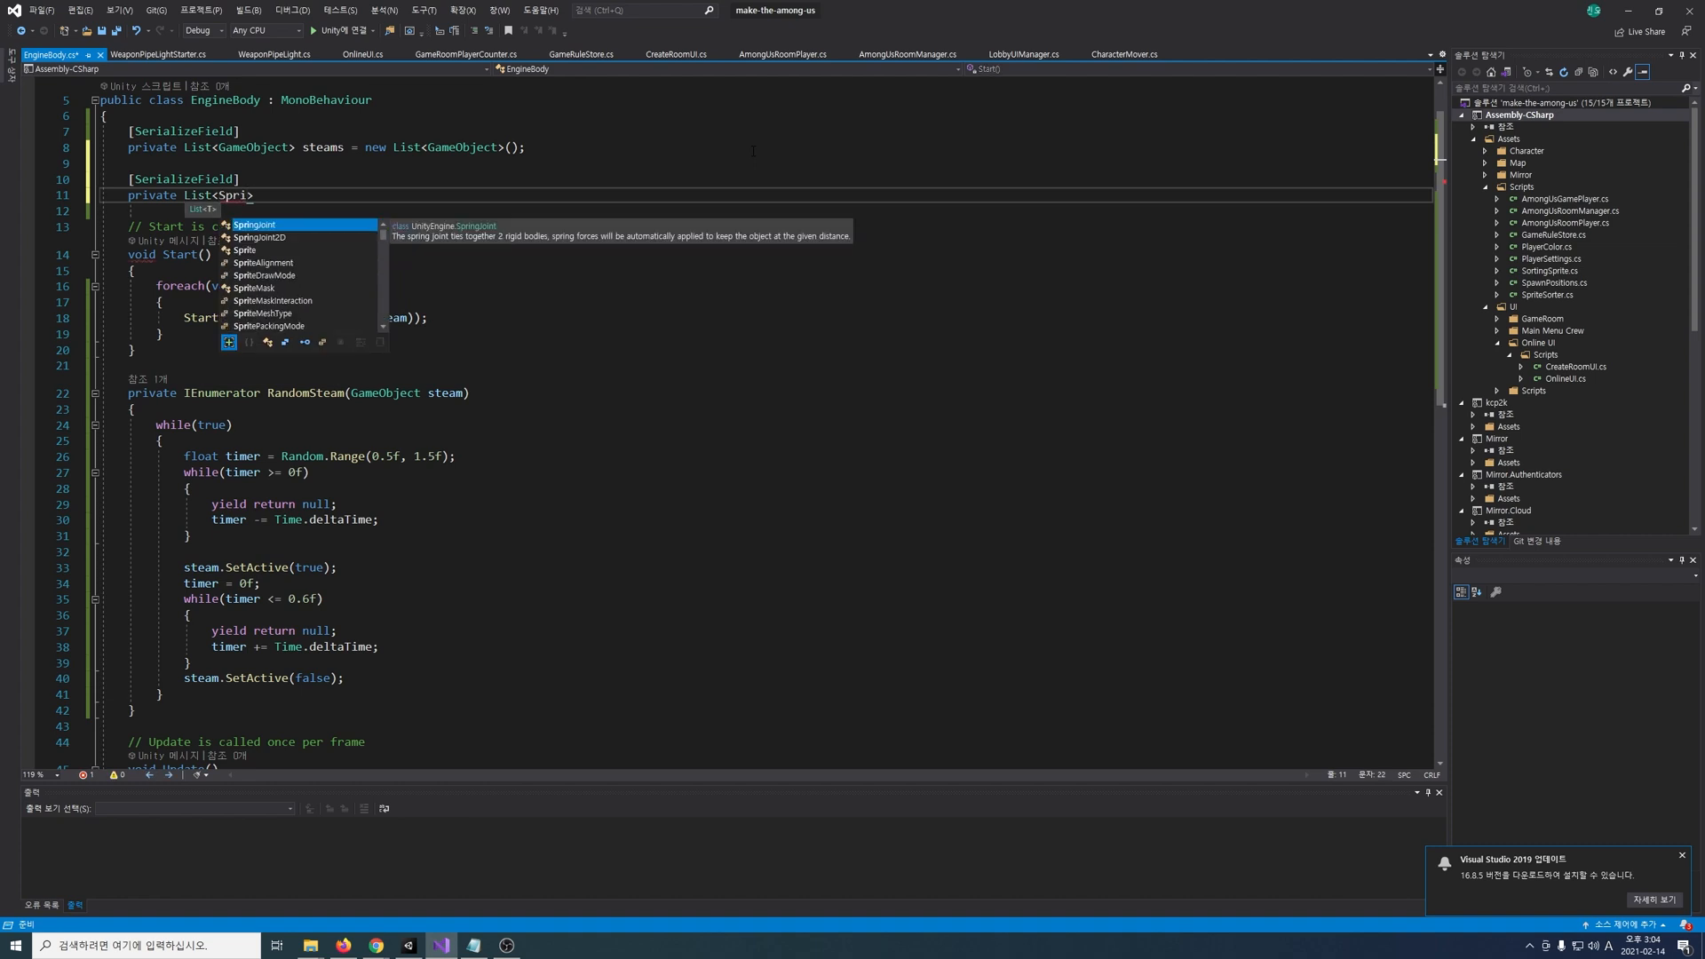
pyautogui.write('ks = new List<SpriteRenderer>();')
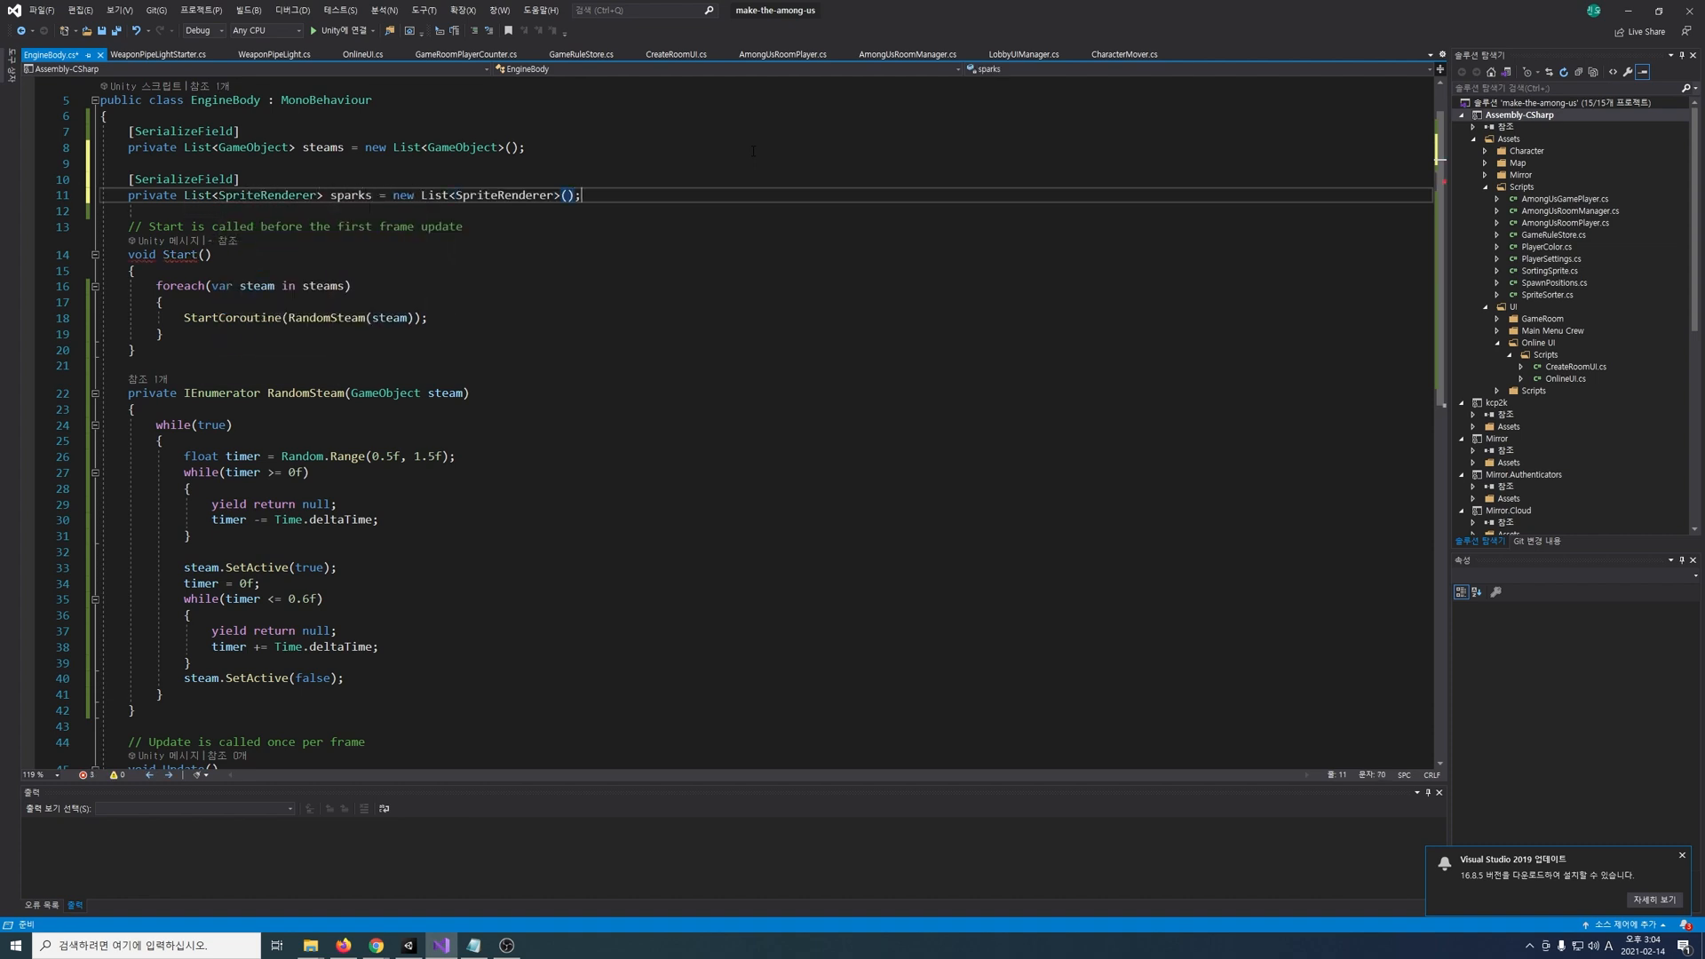
# Step: Add a serialized private List<Sprite> named sparkSprites and a private int nowIndex initialized to 0
pyautogui.press('Return')
pyautogui.press('Return')
pyautogui.write('[SerializeField]')
pyautogui.press('Return')
pyautogui.write('private List')
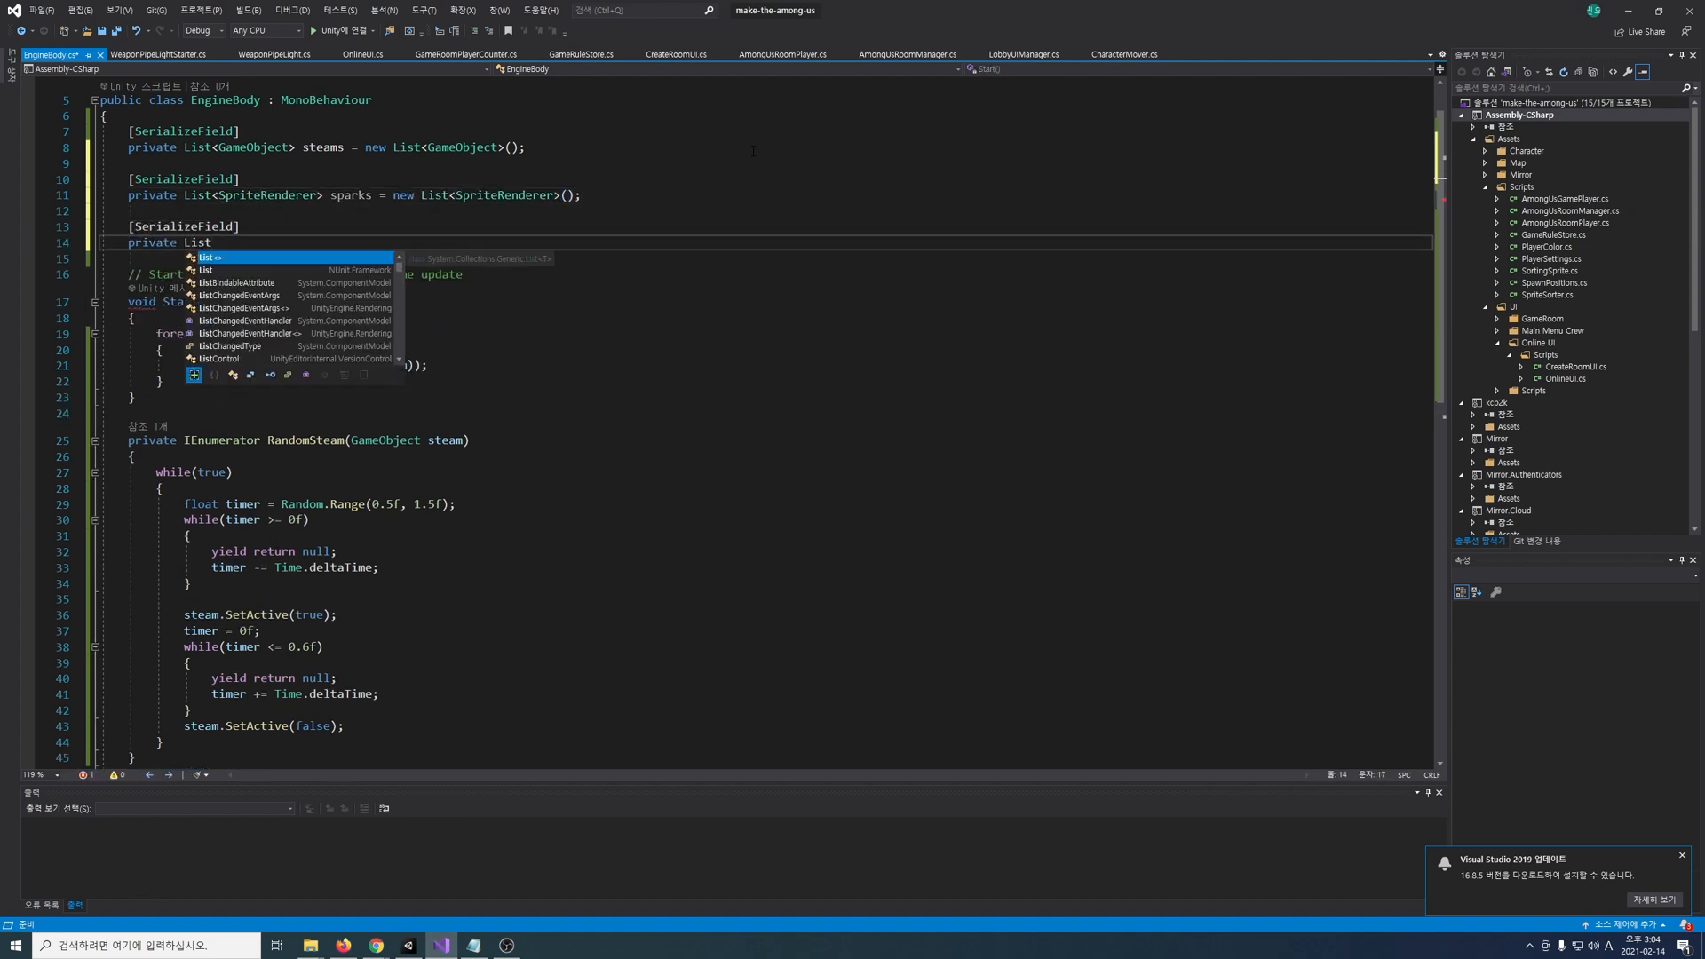
pyautogui.write('<Sprite> sparkSprites = new List<Sprite>();')
pyautogui.press('Return')
pyautogui.press('Return')
pyautogui.write('private')
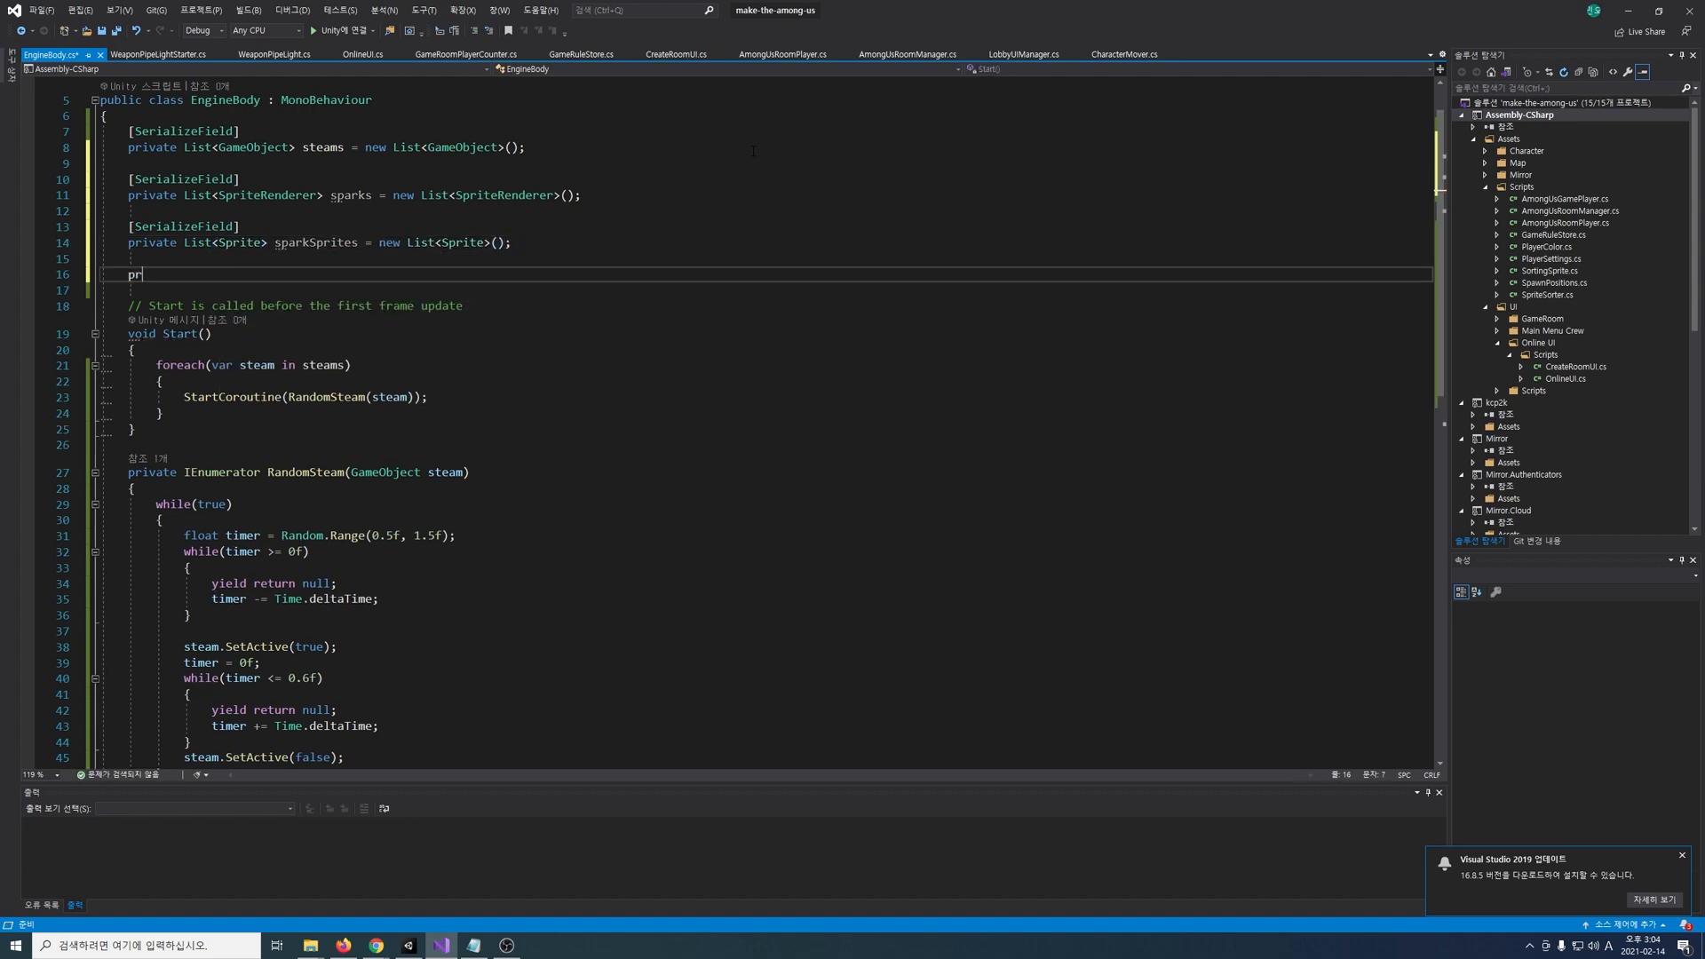
pyautogui.write(' int nowIndex =')
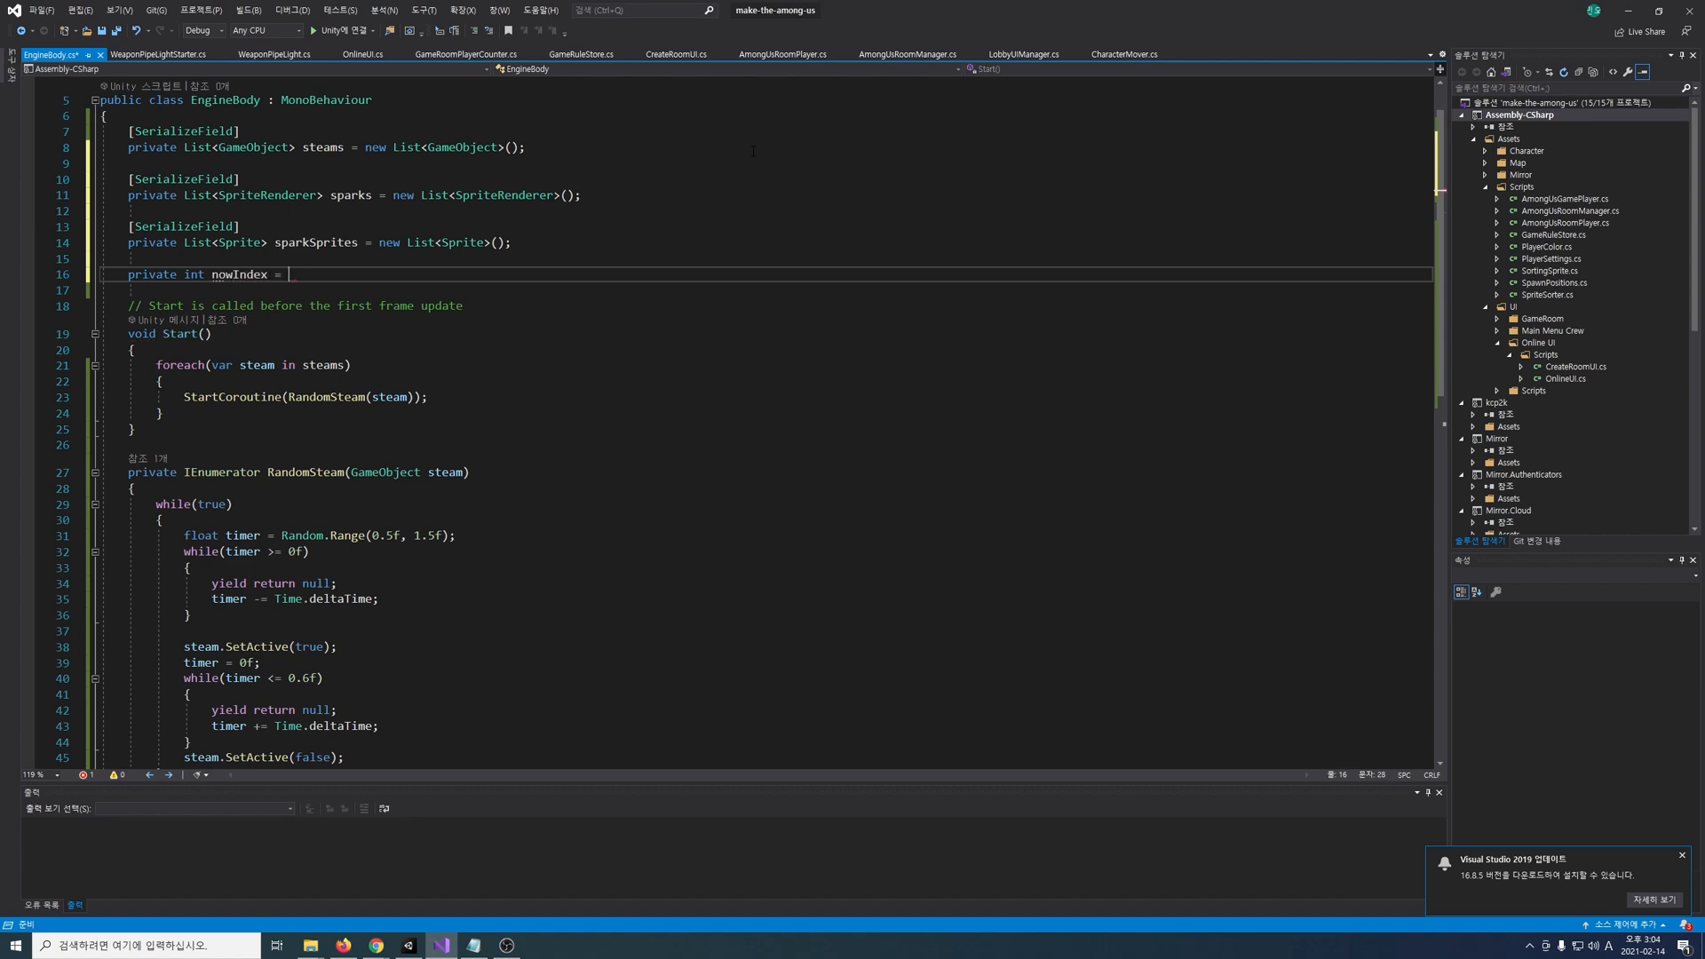
pyautogui.click(406, 256)
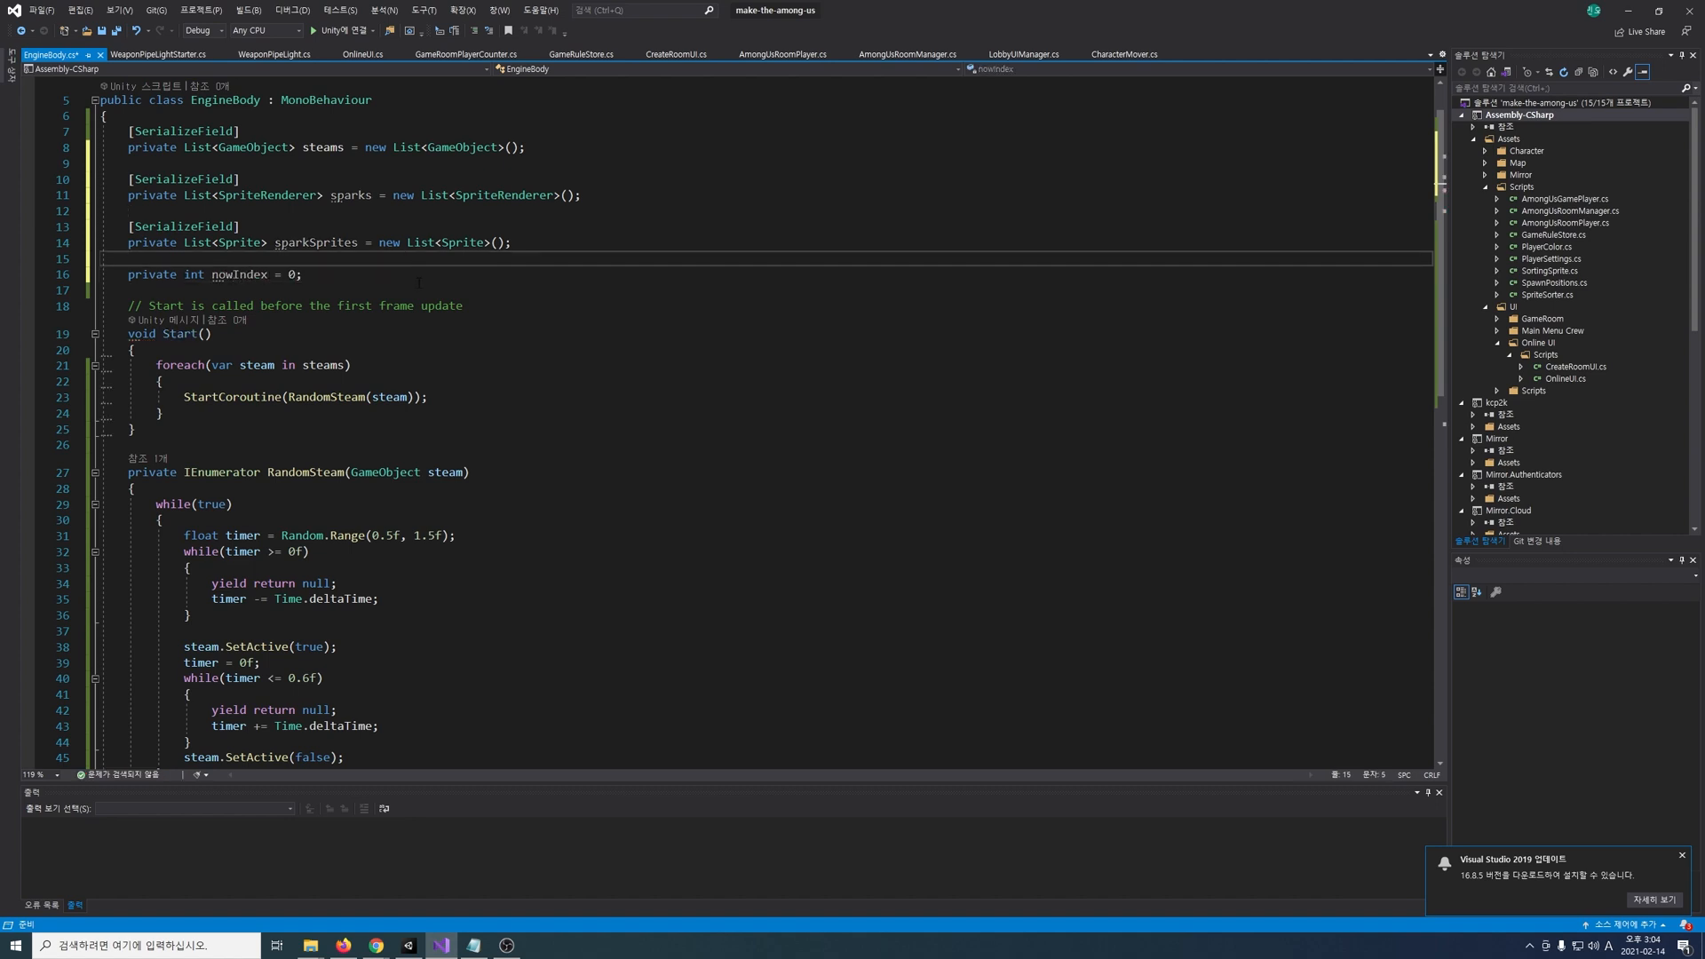
# Step: Replace the empty Update method with a private IEnumerator method named SparkEngine below RandomSteam
pyautogui.scroll(-7, 418, 283)
pyautogui.click(163, 450)
pyautogui.write('private IEnumerator Sparkd')
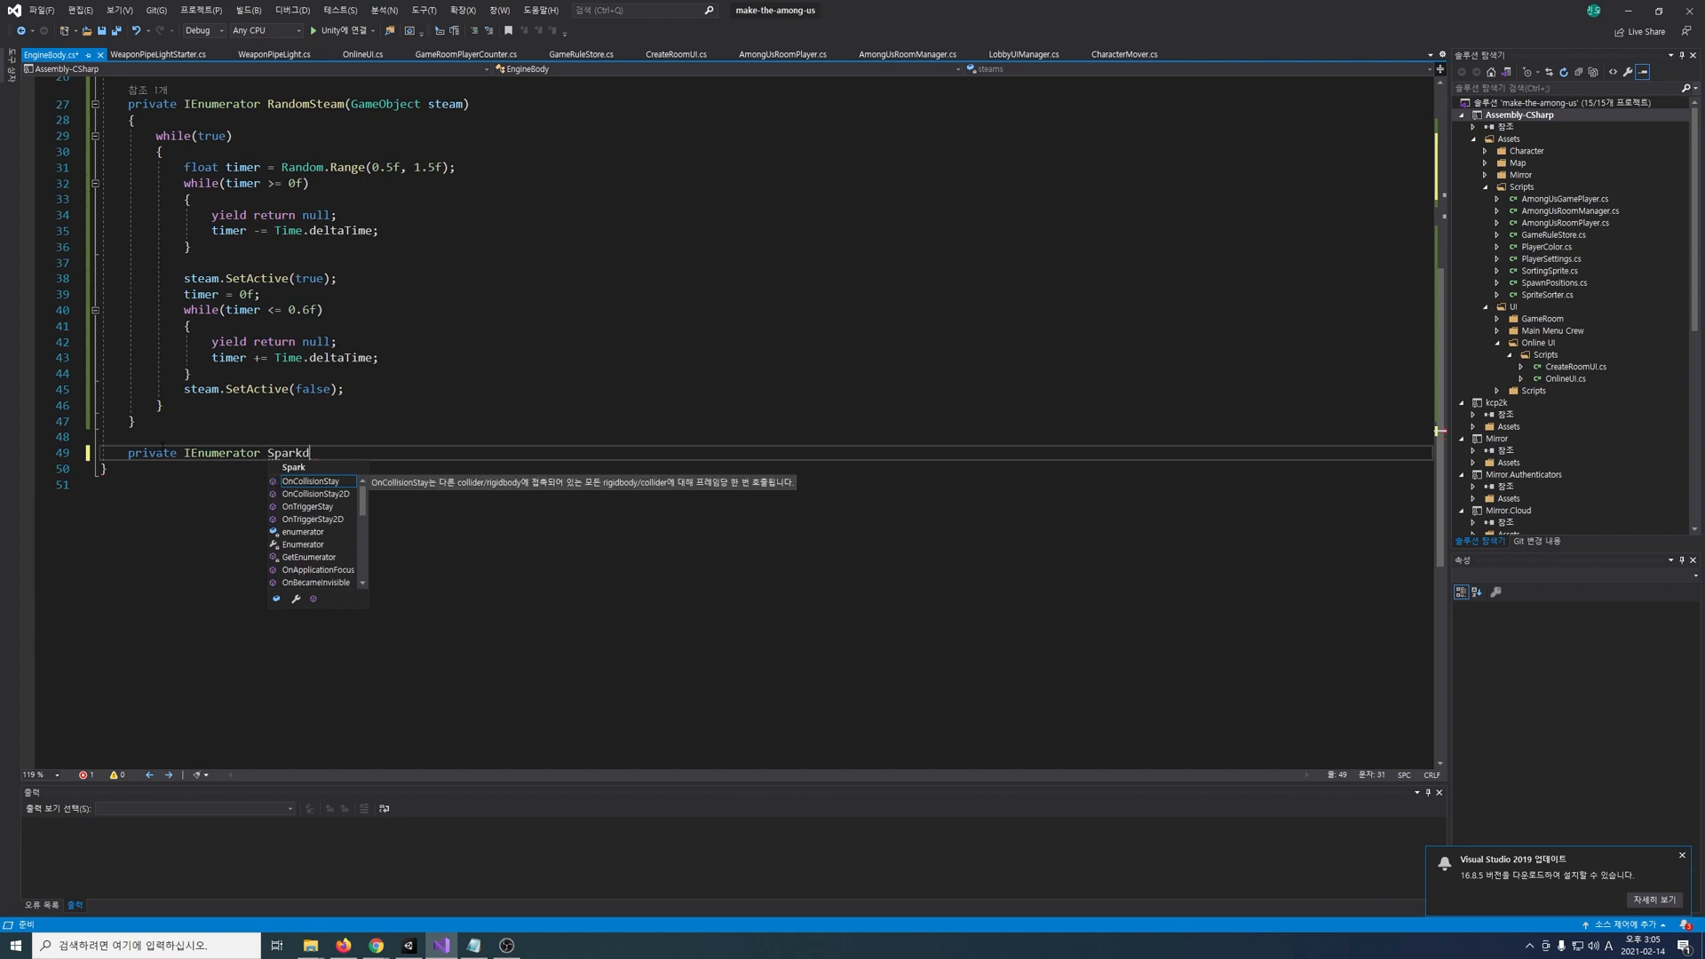
pyautogui.write('()')
pyautogui.press('Return')
pyautogui.write('{')
pyautogui.press('Return')
# Step: Write an endless loop in SparkEngine that counts a random timer between 0.2f and 1.5f down by Time.deltaTime
pyautogui.write('while(true)')
pyautogui.press('Return')
pyautogui.write('{             float timer = Random.Range(0.2f, 1.5')
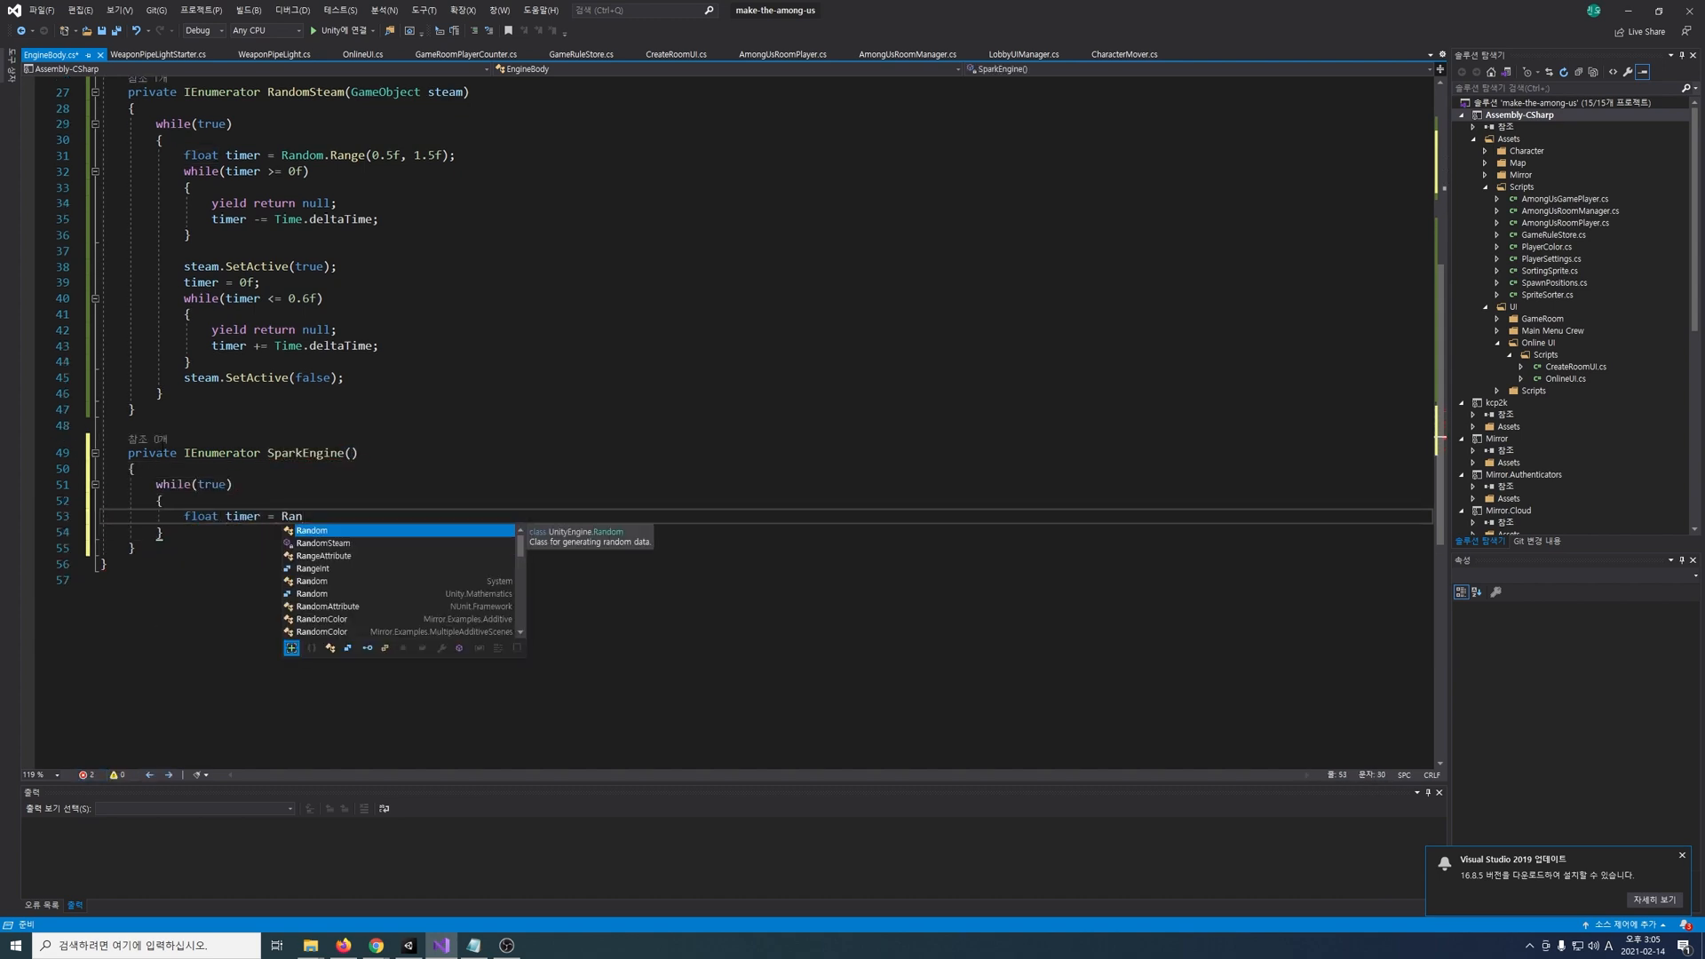
pyautogui.write('f);             while(timer >= 0f)             {                 yield return null;                 timer -= Time.deltaTime;')
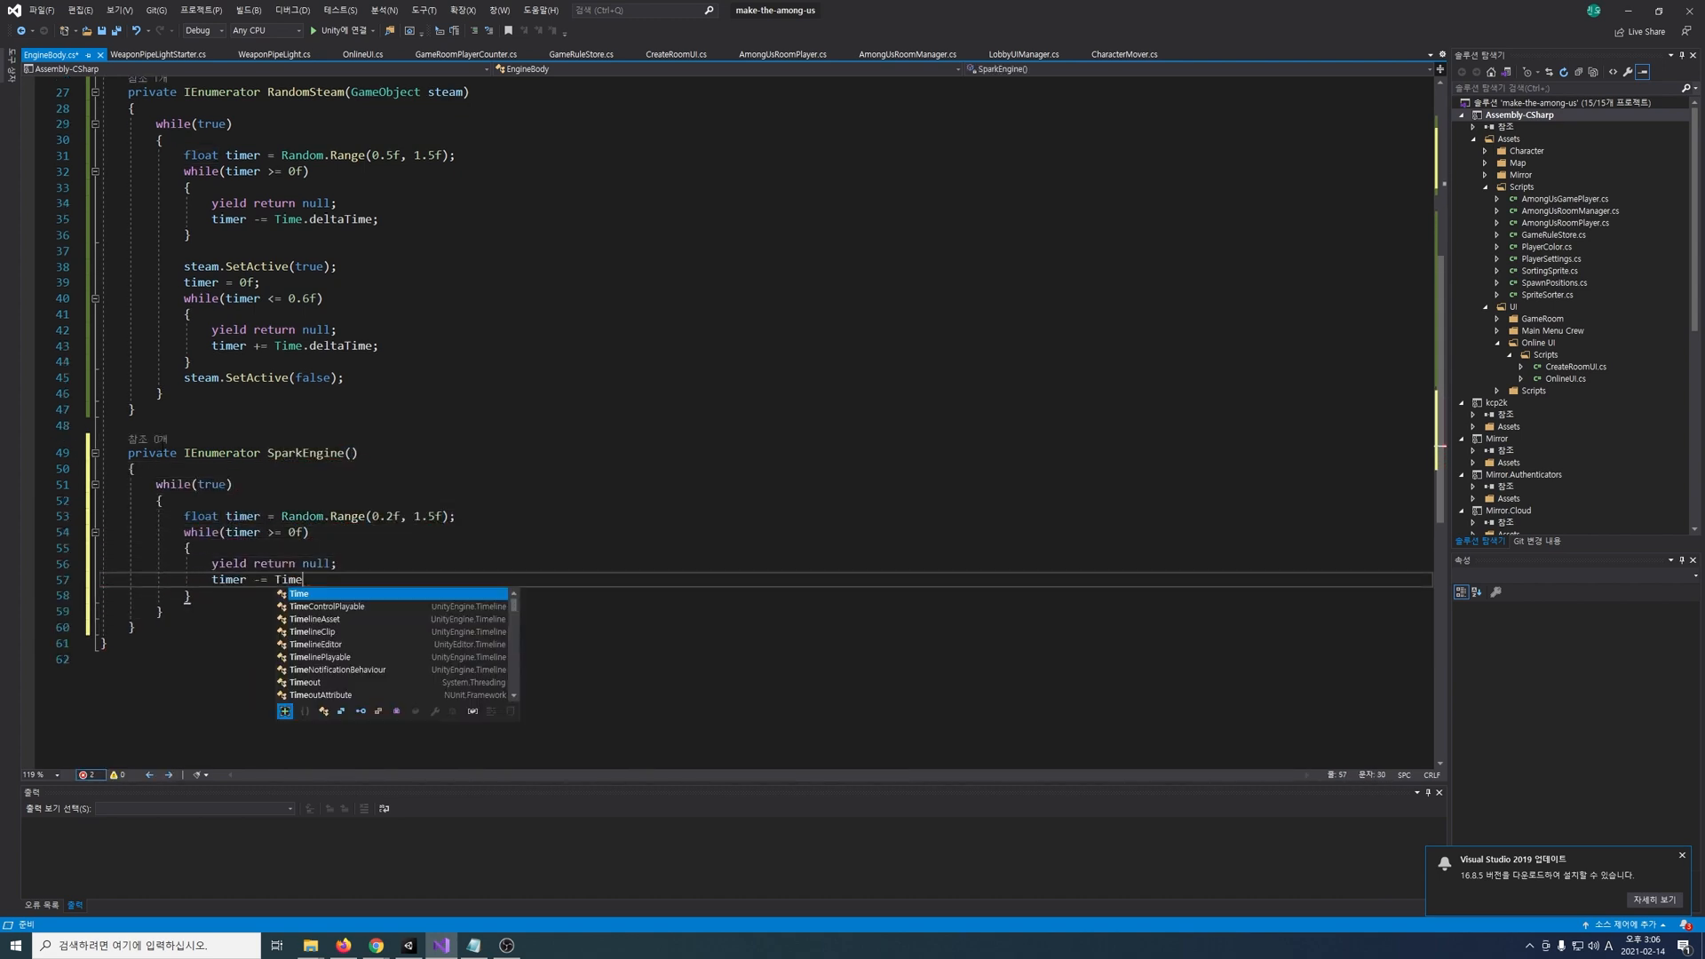
pyautogui.press('Down')
pyautogui.press('Return')
pyautogui.press('Return')
# Step: Declare a WaitForSeconds variable named wait with 0.05f at the start of SparkEngine, above the endless loop
pyautogui.click(367, 469)
pyautogui.press('Return')
pyautogui.write('WaitForSeconds wait = new WaitForSeconds(0.05f);')
# Step: After the countdown, create an int array indices of size Random.Range(2, 7) and fill it with random sparkSprites indexes
pyautogui.scroll(-2, 367, 533)
pyautogui.click(367, 544)
pyautogui.write('int[] indi')
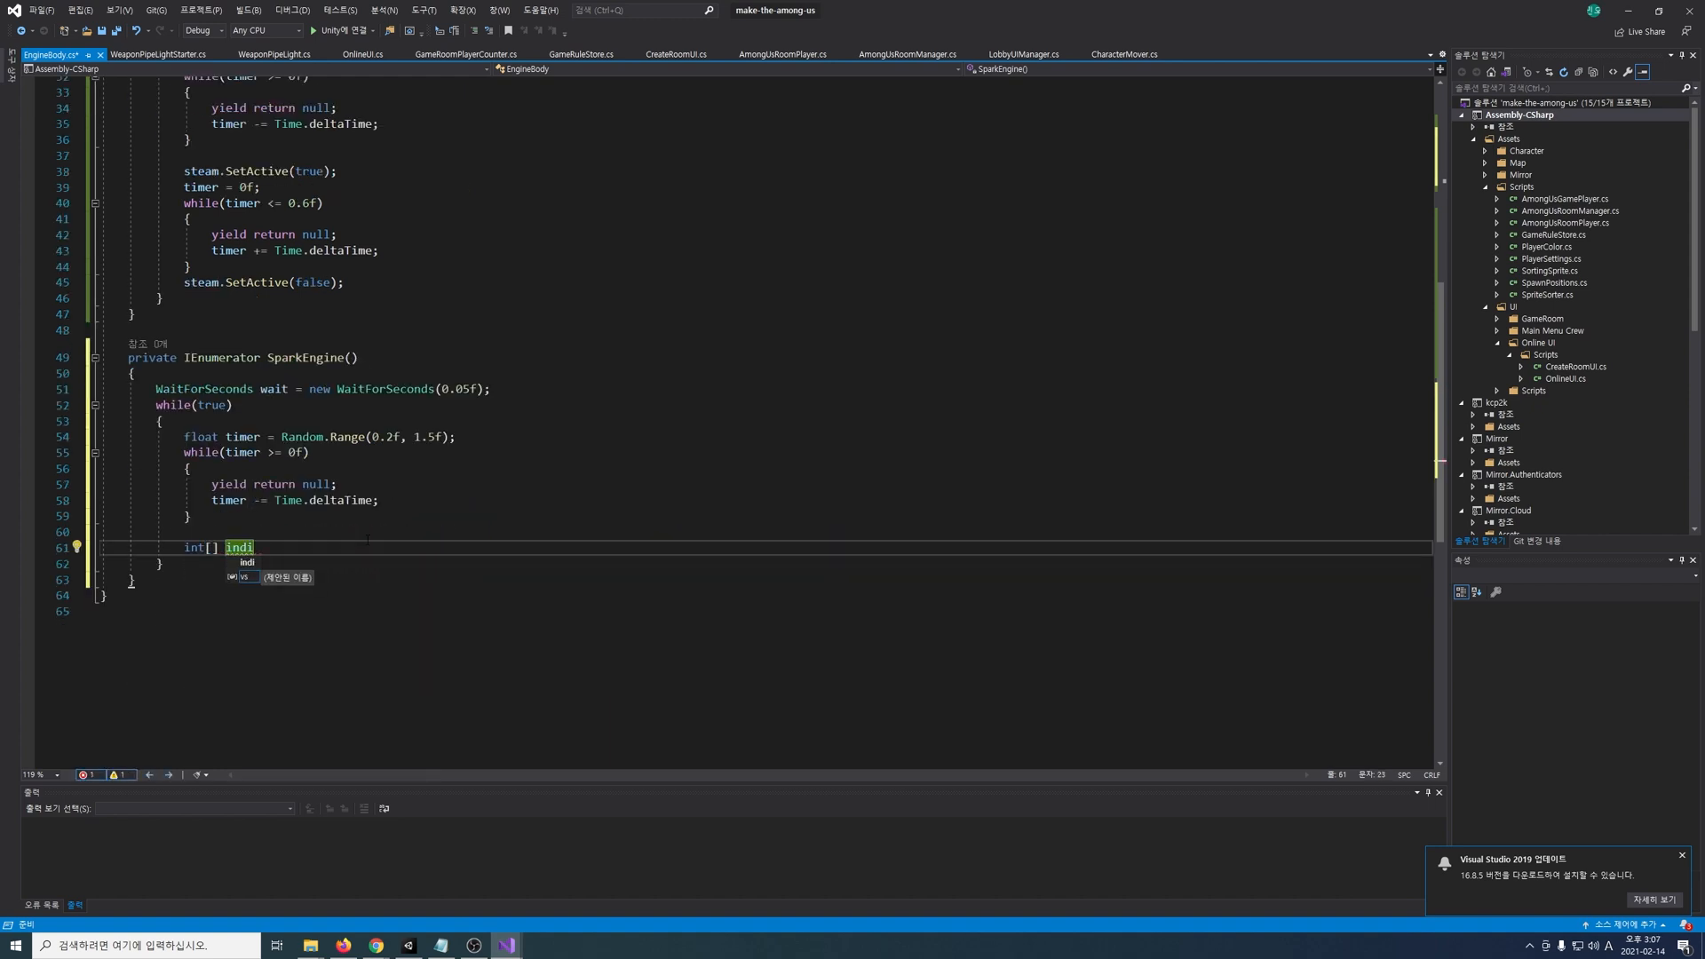
pyautogui.write('ces = new int[Random.Range(2, 7)];')
pyautogui.press('Return')
pyautogui.write('for(int i = 0; i < indices.Length; i++)')
pyautogui.press('Return')
pyautogui.write('{')
pyautogui.press('Return')
pyautogui.write('indices[i] = Random.Range(0, sparkSprites.Count);')
pyautogui.scroll(-3, 400, 479)
# Step: Add a second loop over indices that yields wait and sets sparks[nowIndex].sprite to sparkSprites[indices[i]]
pyautogui.press('Down')
pyautogui.press('Return')
pyautogui.press('Return')
pyautogui.write('for(int i = 0; i < indices.Length; i+')
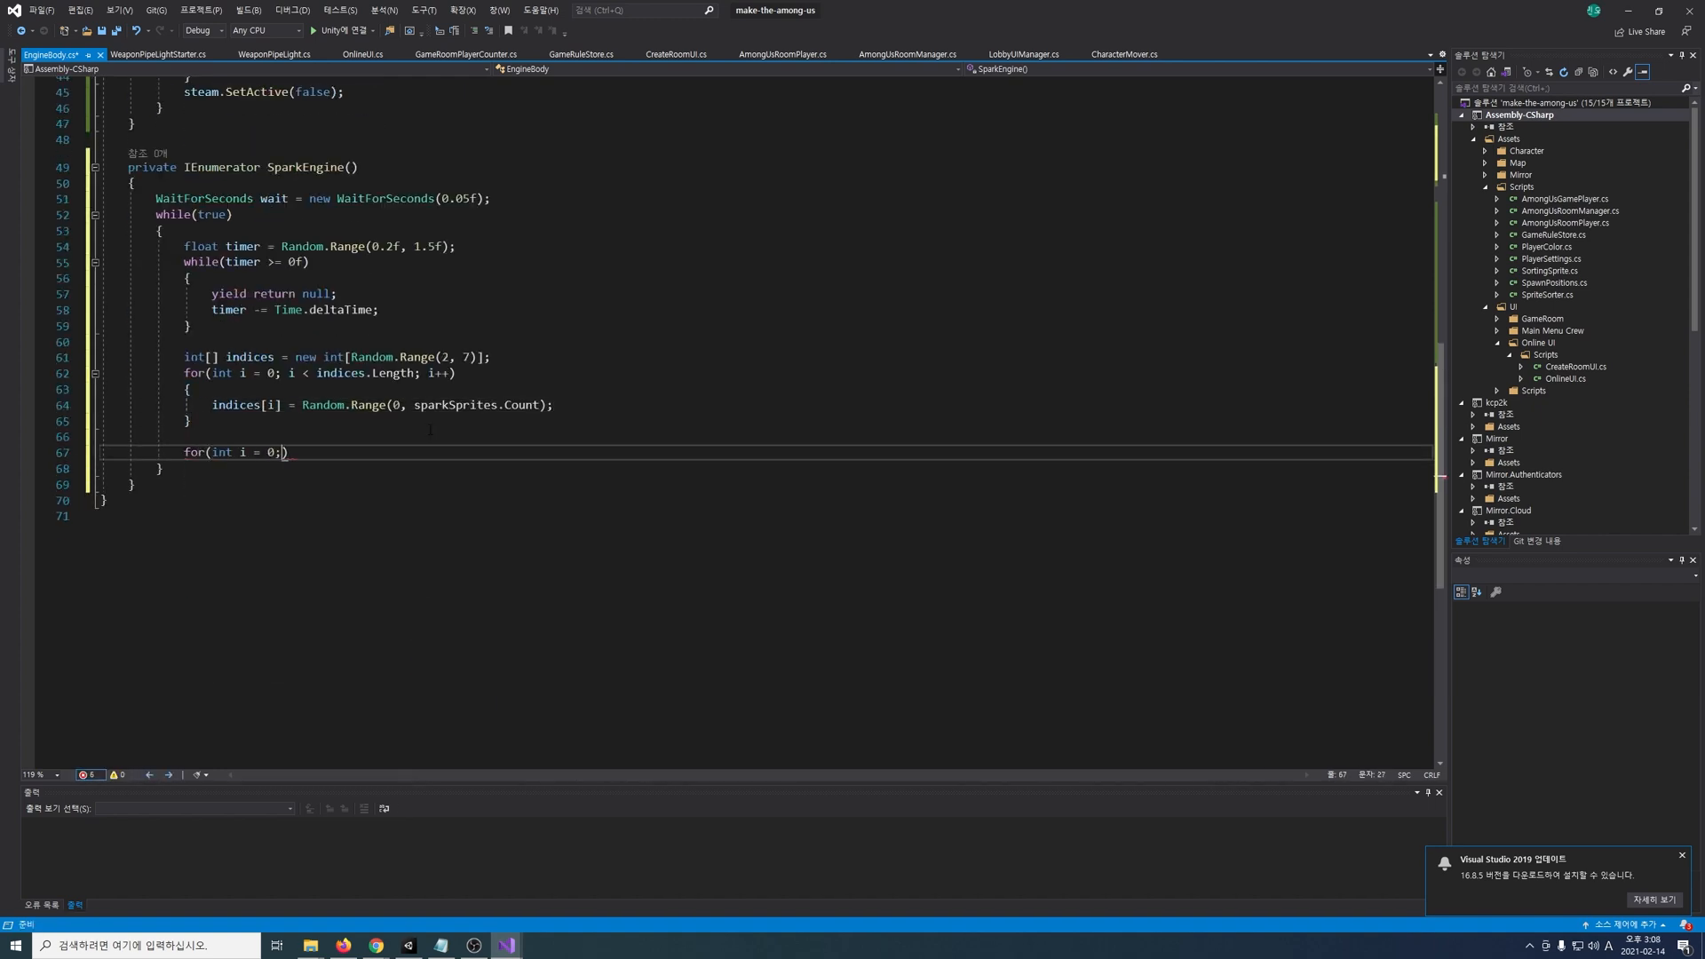
pyautogui.write('+')
pyautogui.press('Return')
pyautogui.write('{')
pyautogui.press('Return')
pyautogui.write('yield return wait;')
pyautogui.press('Return')
pyautogui.write('sparks[nowIndex].sprite = sparkSprites[indices[i]];')
# Step: Below that loop, set sparks[nowIndex++].sprite to null and reset nowIndex to 0 when it reaches sparks.Count
pyautogui.press('Down')
pyautogui.press('Return')
pyautogui.press('Return')
pyautogui.write('sparks[nowIndex++].sprite = null;')
pyautogui.press('Return')
pyautogui.write('if(nowIndex >= sparks.Count)')
pyautogui.press('Return')
pyautogui.write('{')
pyautogui.press('Return')
pyautogui.write('nowIndex = 0;')
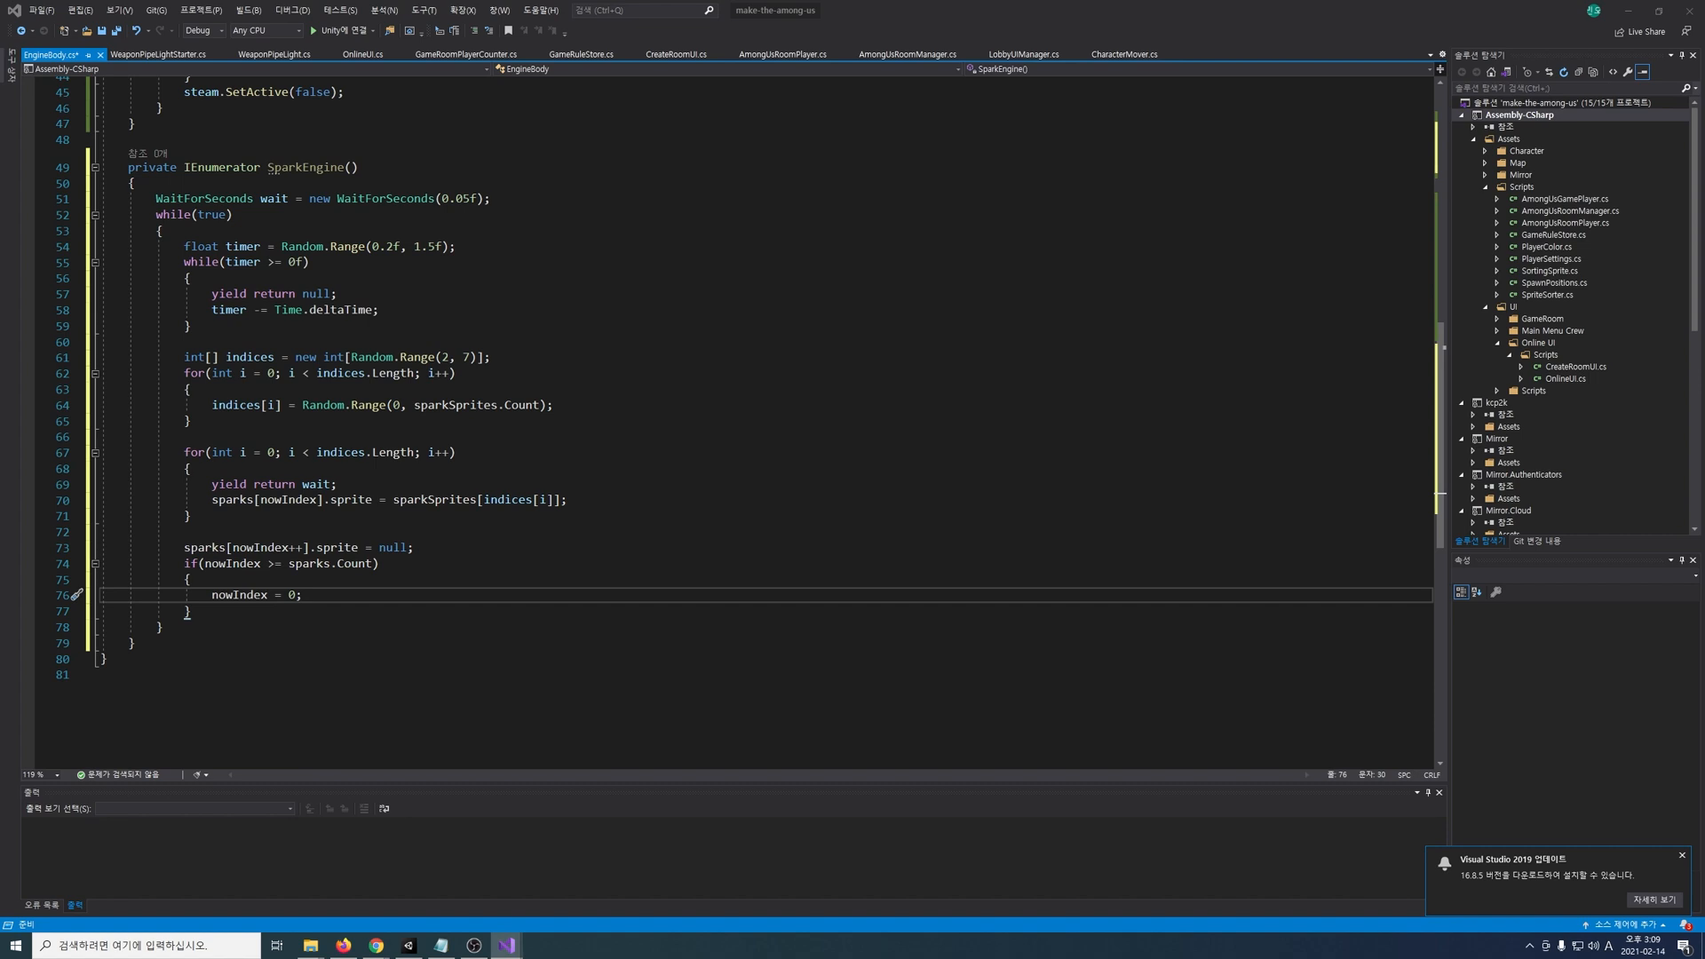
# Step: Call StartCoroutine(SparkEngine()) after the foreach loop in Start and save the script
pyautogui.doubleClick(309, 167)
pyautogui.scroll(11, 347, 182)
pyautogui.click(512, 282)
pyautogui.press('Up')
pyautogui.press('End')
pyautogui.press('Return')
pyautogui.press('Return')
pyautogui.write('Star')
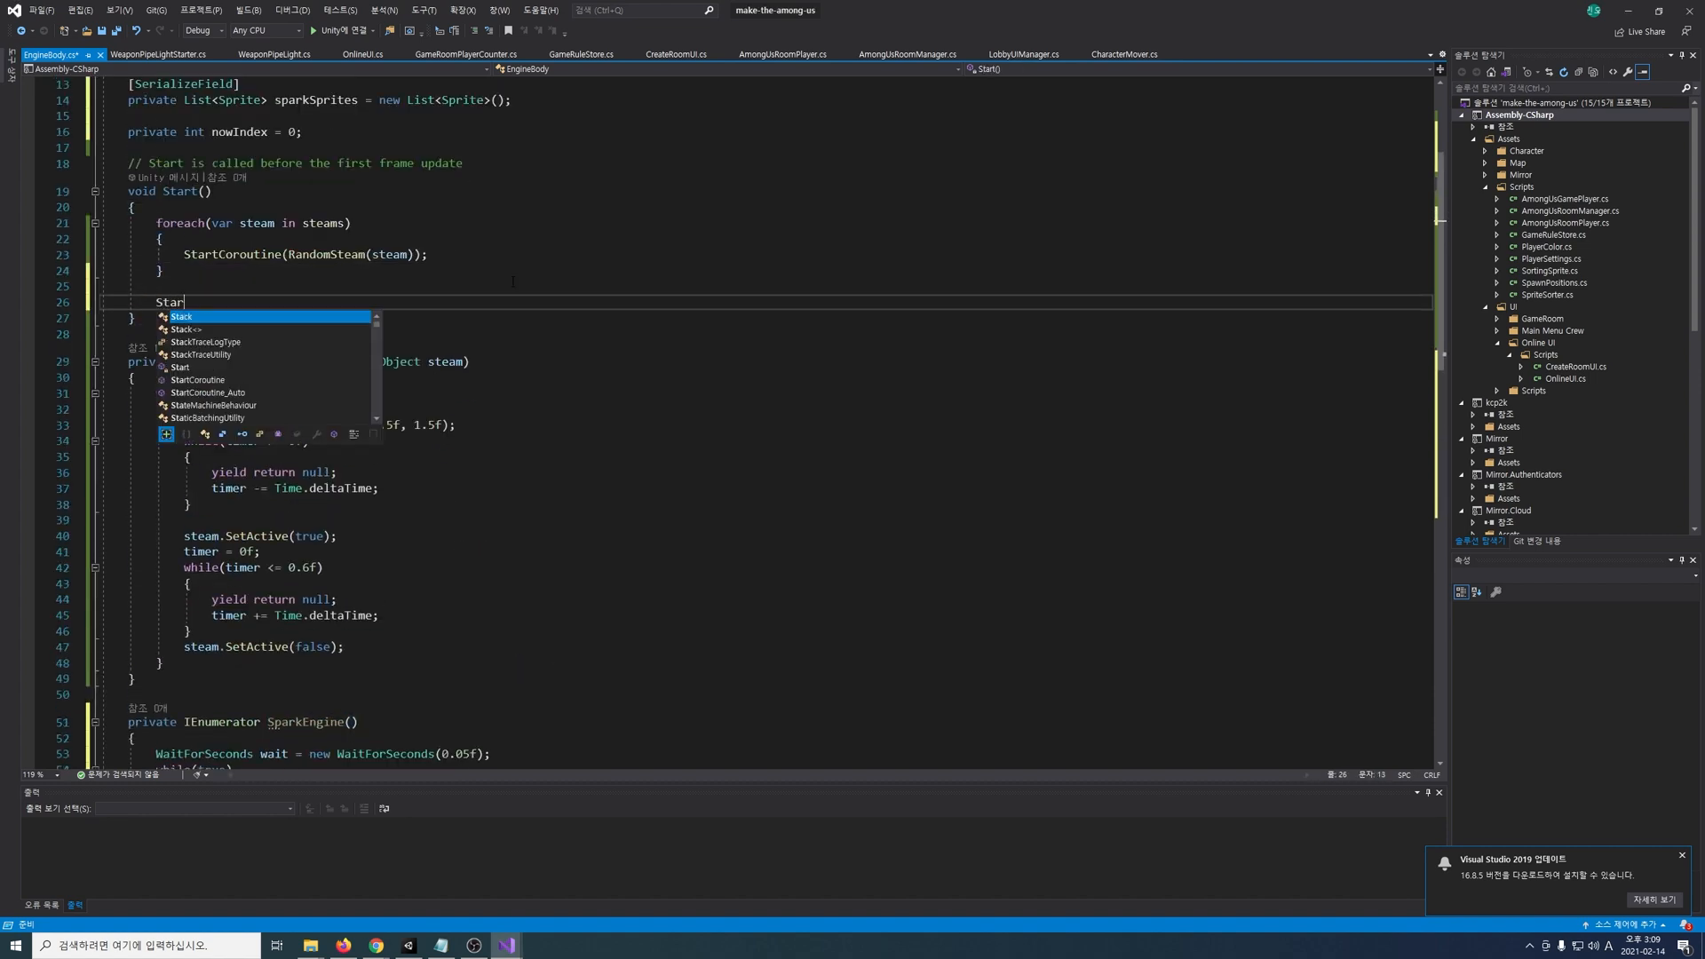
pyautogui.write('tCoroutine(SparkEngine());')
pyautogui.press('Up')
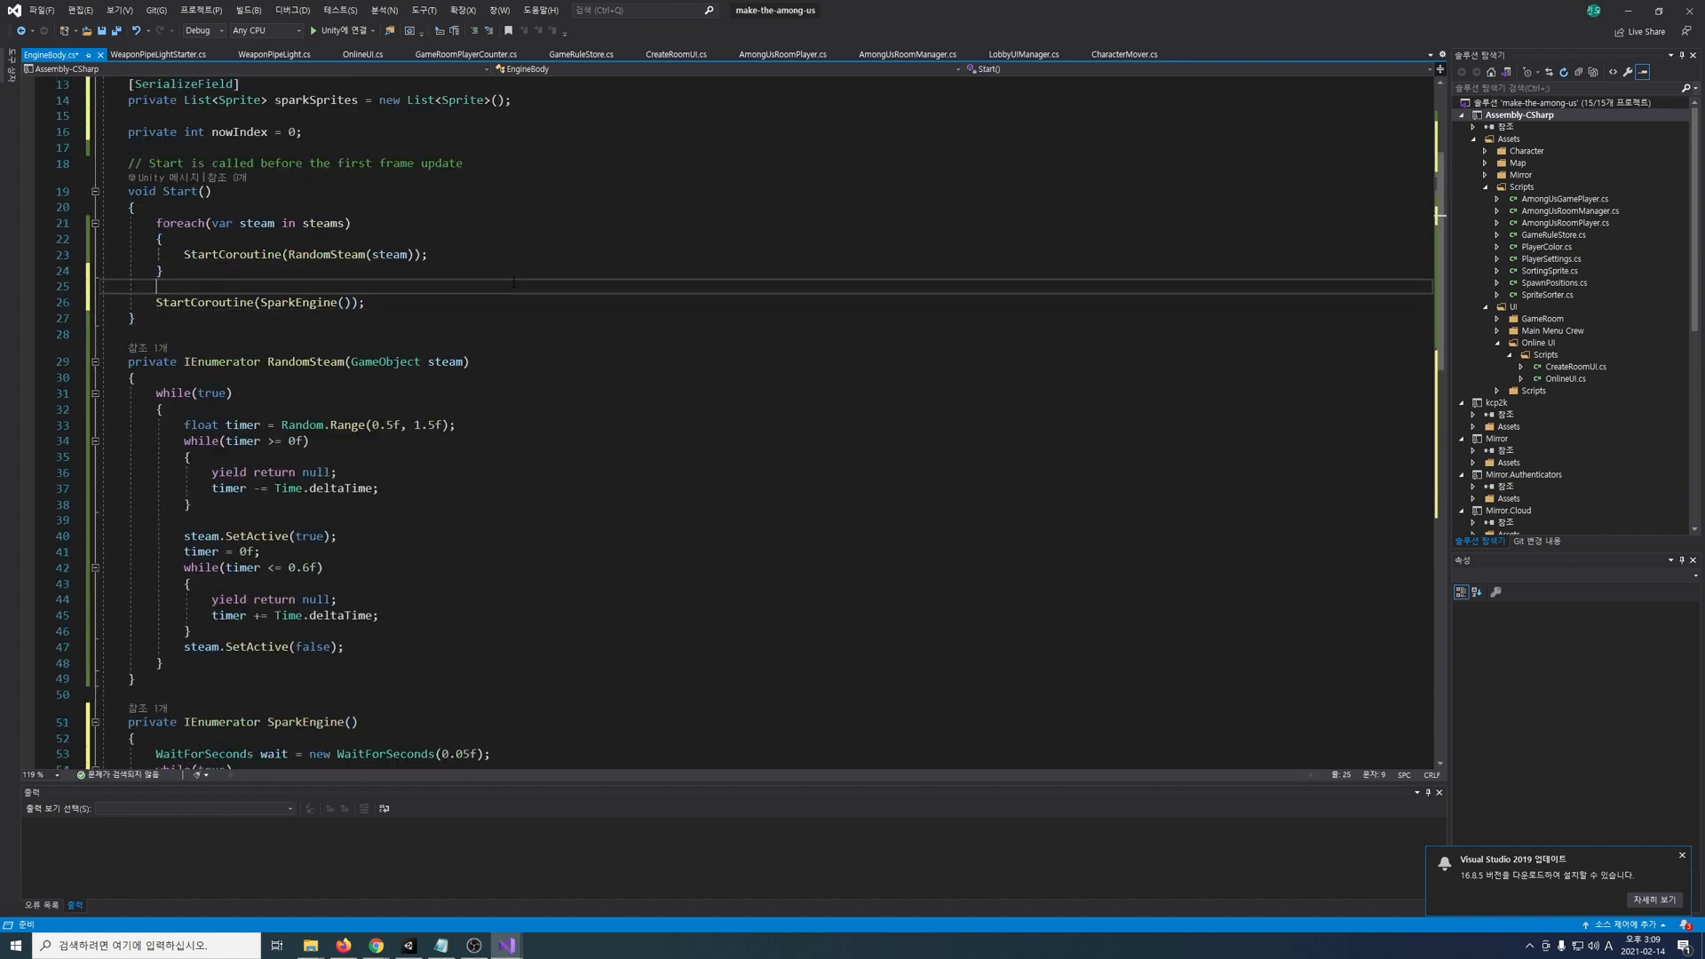
pyautogui.hotkey('ctrl', 's')
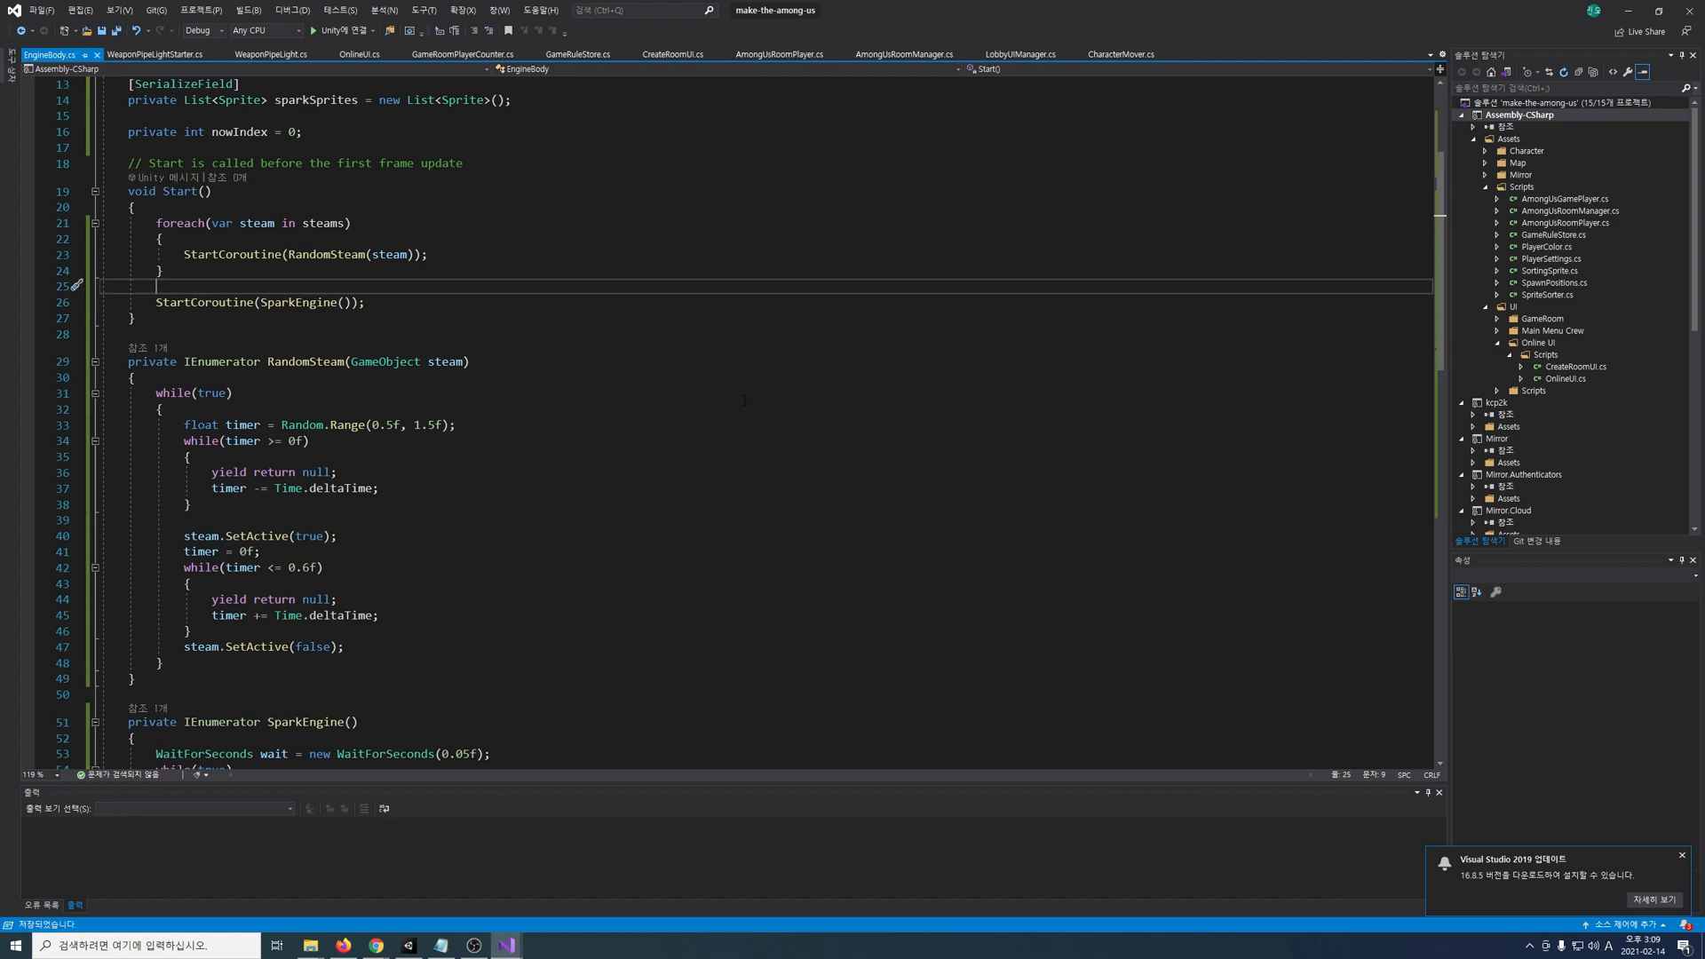
# Step: Switch to Unity and assign the four engine spark objects to the Sparks list of sprite_engine_body_0
pyautogui.hotkey('alt', 'Tab')
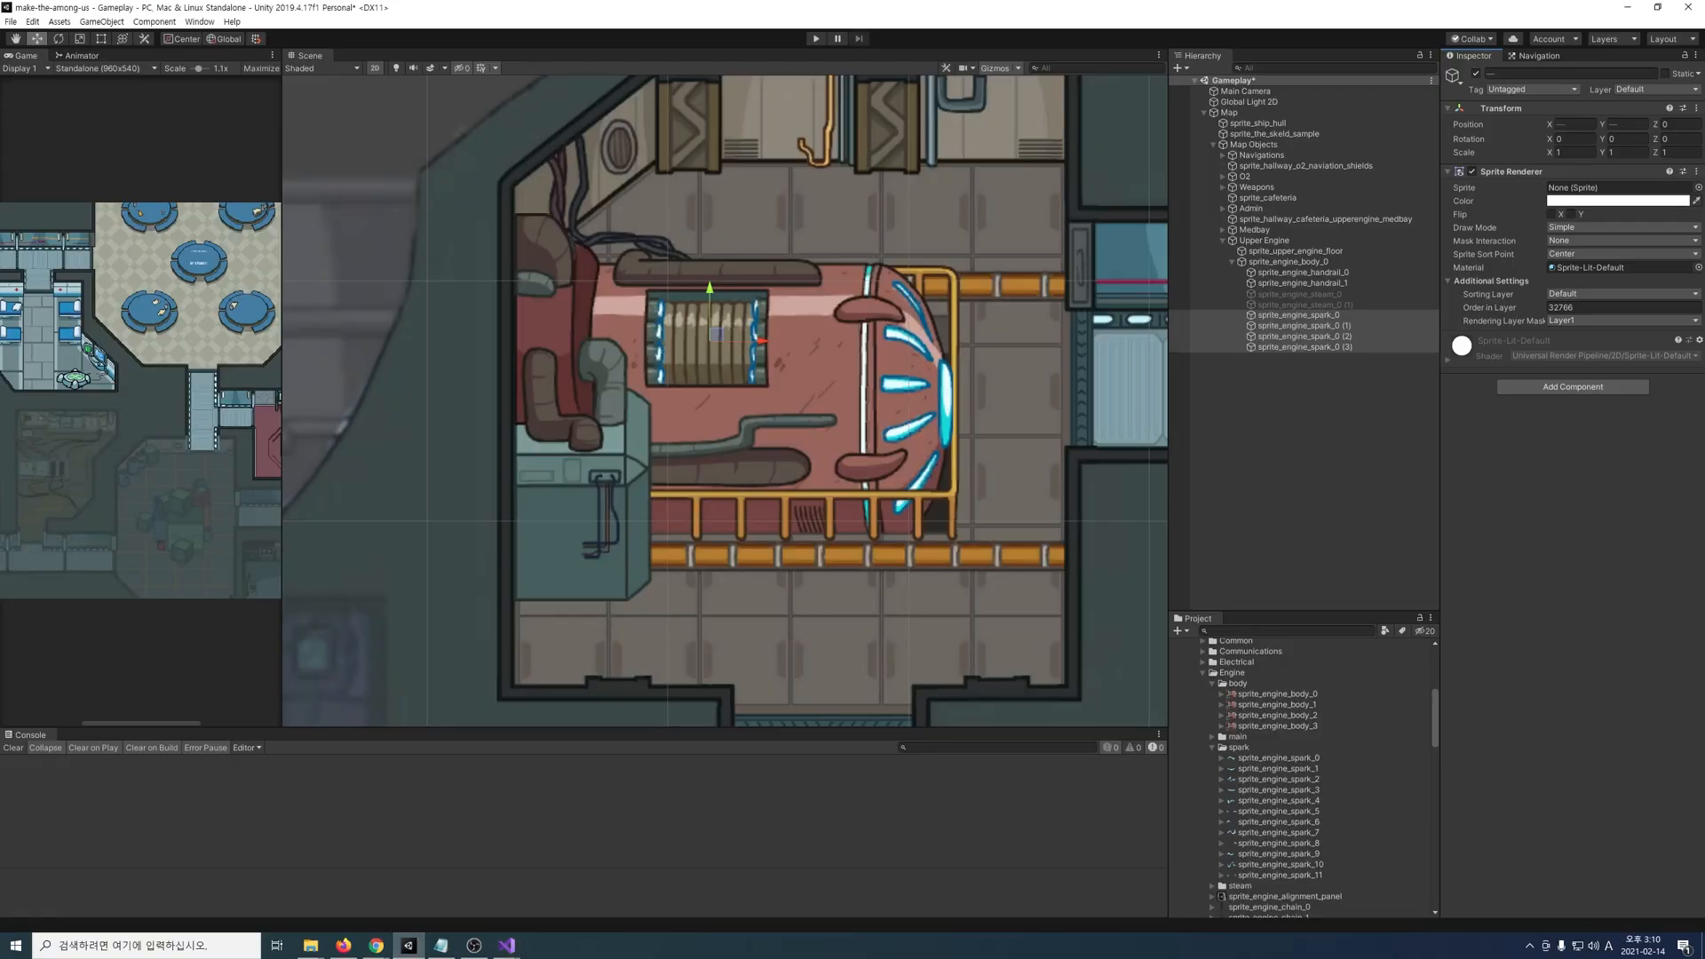
pyautogui.click(1298, 262)
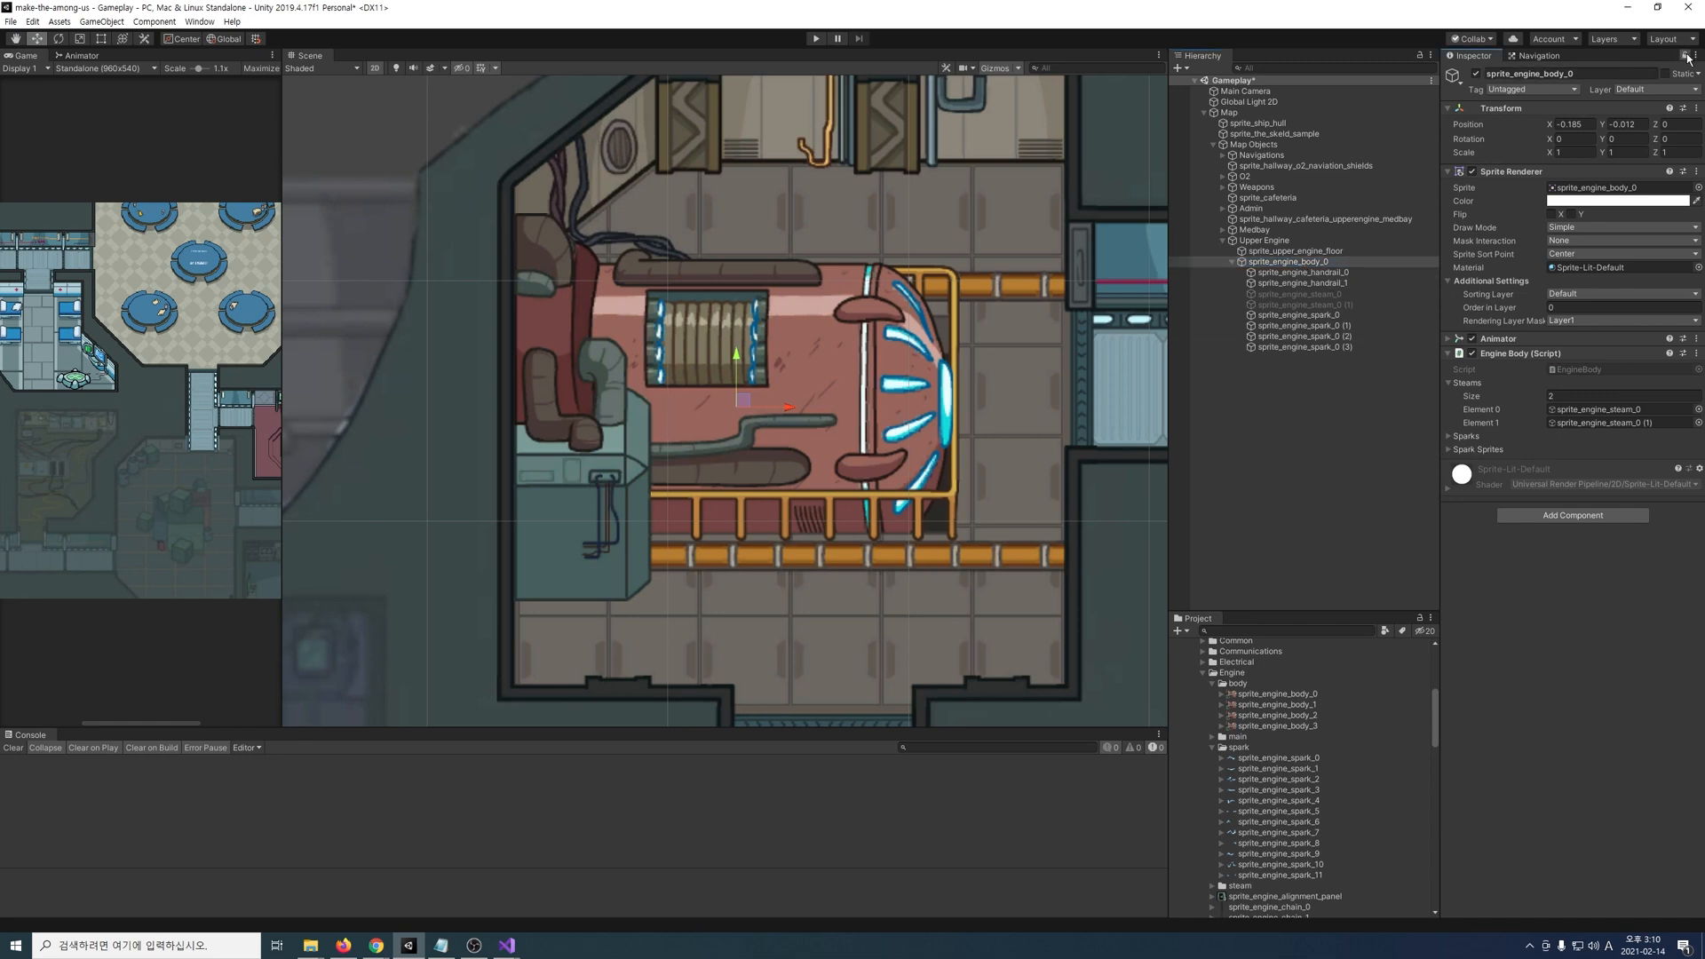
pyautogui.click(1449, 436)
pyautogui.click(1299, 315)
pyautogui.keyDown('shift'); pyautogui.click(1324, 348); pyautogui.keyUp('shift')
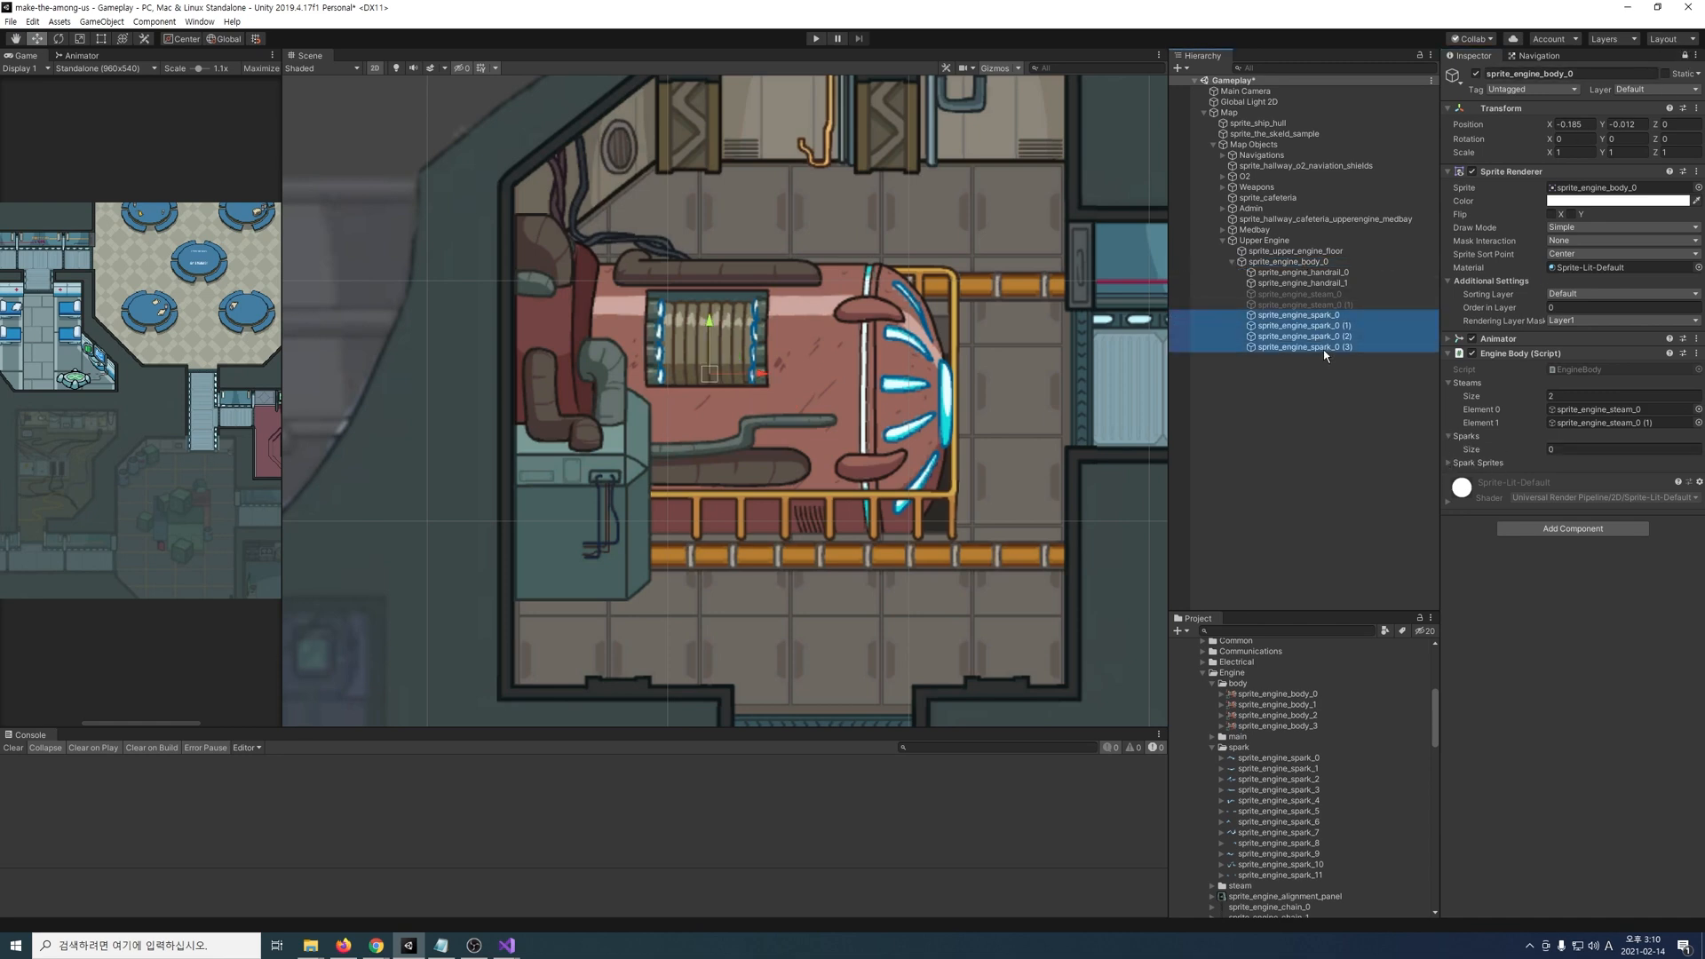
pyautogui.moveTo(1355, 349); pyautogui.dragTo(1466, 436)
# Step: Fill the Spark Sprites list with the twelve sprites sprite_engine_spark_0 through sprite_engine_spark_11
pyautogui.click(1278, 757)
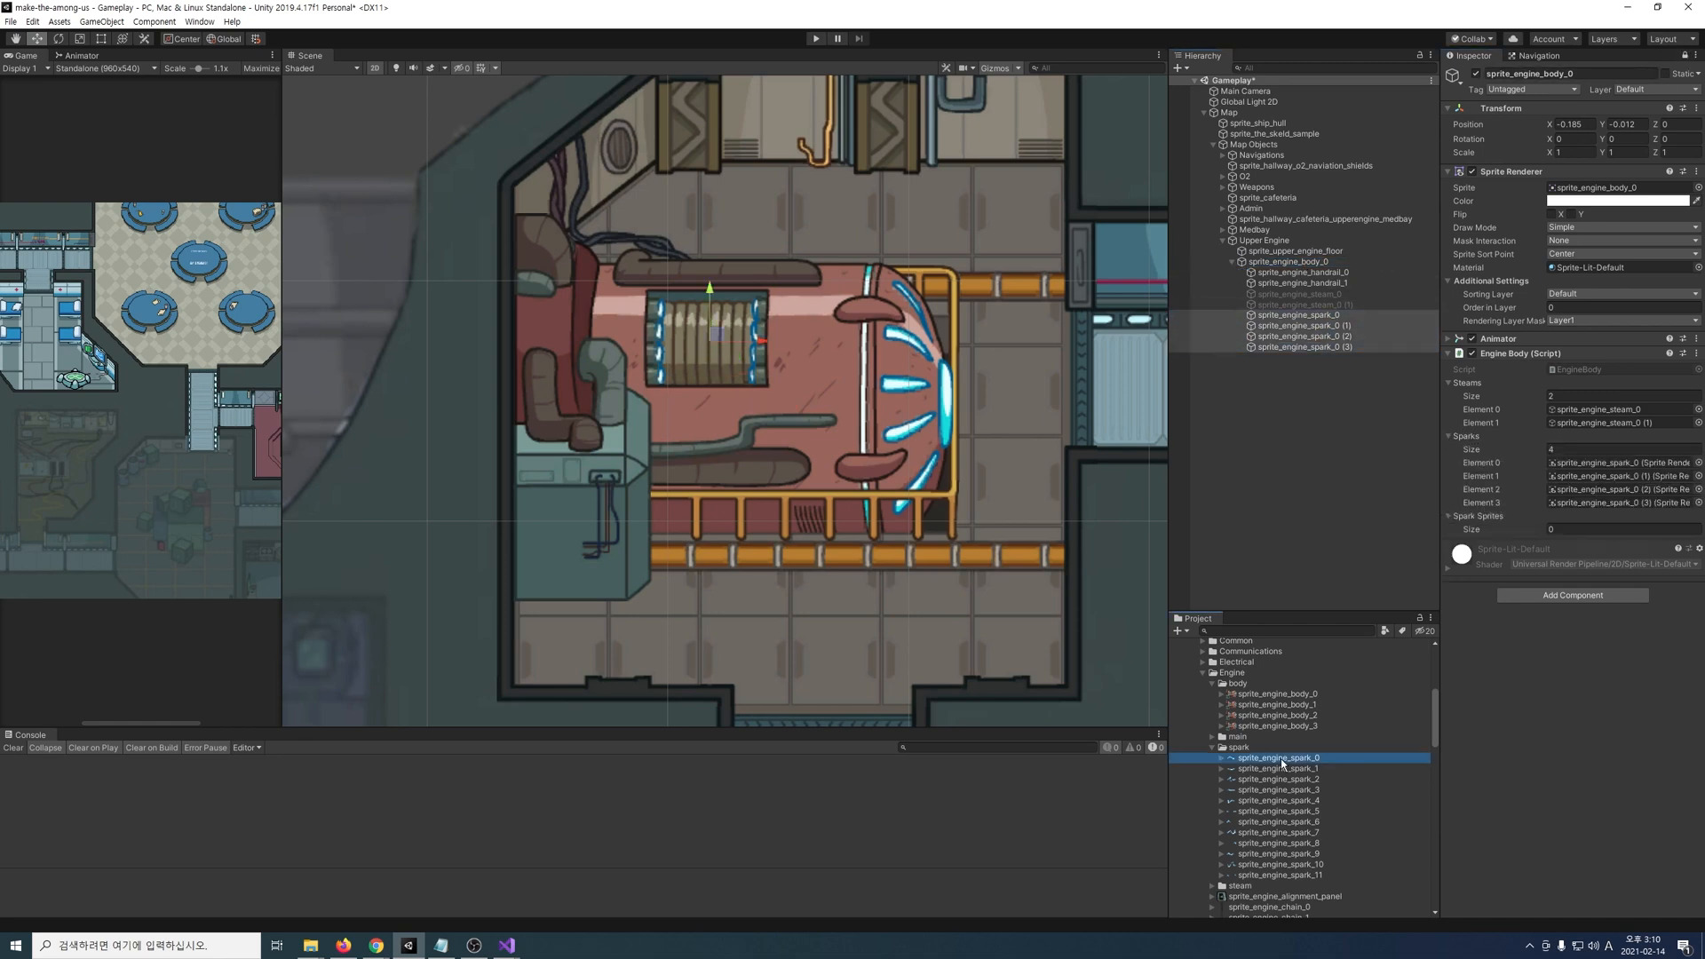
pyautogui.keyDown('shift'); pyautogui.click(1279, 875); pyautogui.keyUp('shift')
pyautogui.moveTo(1265, 758); pyautogui.dragTo(1488, 524)
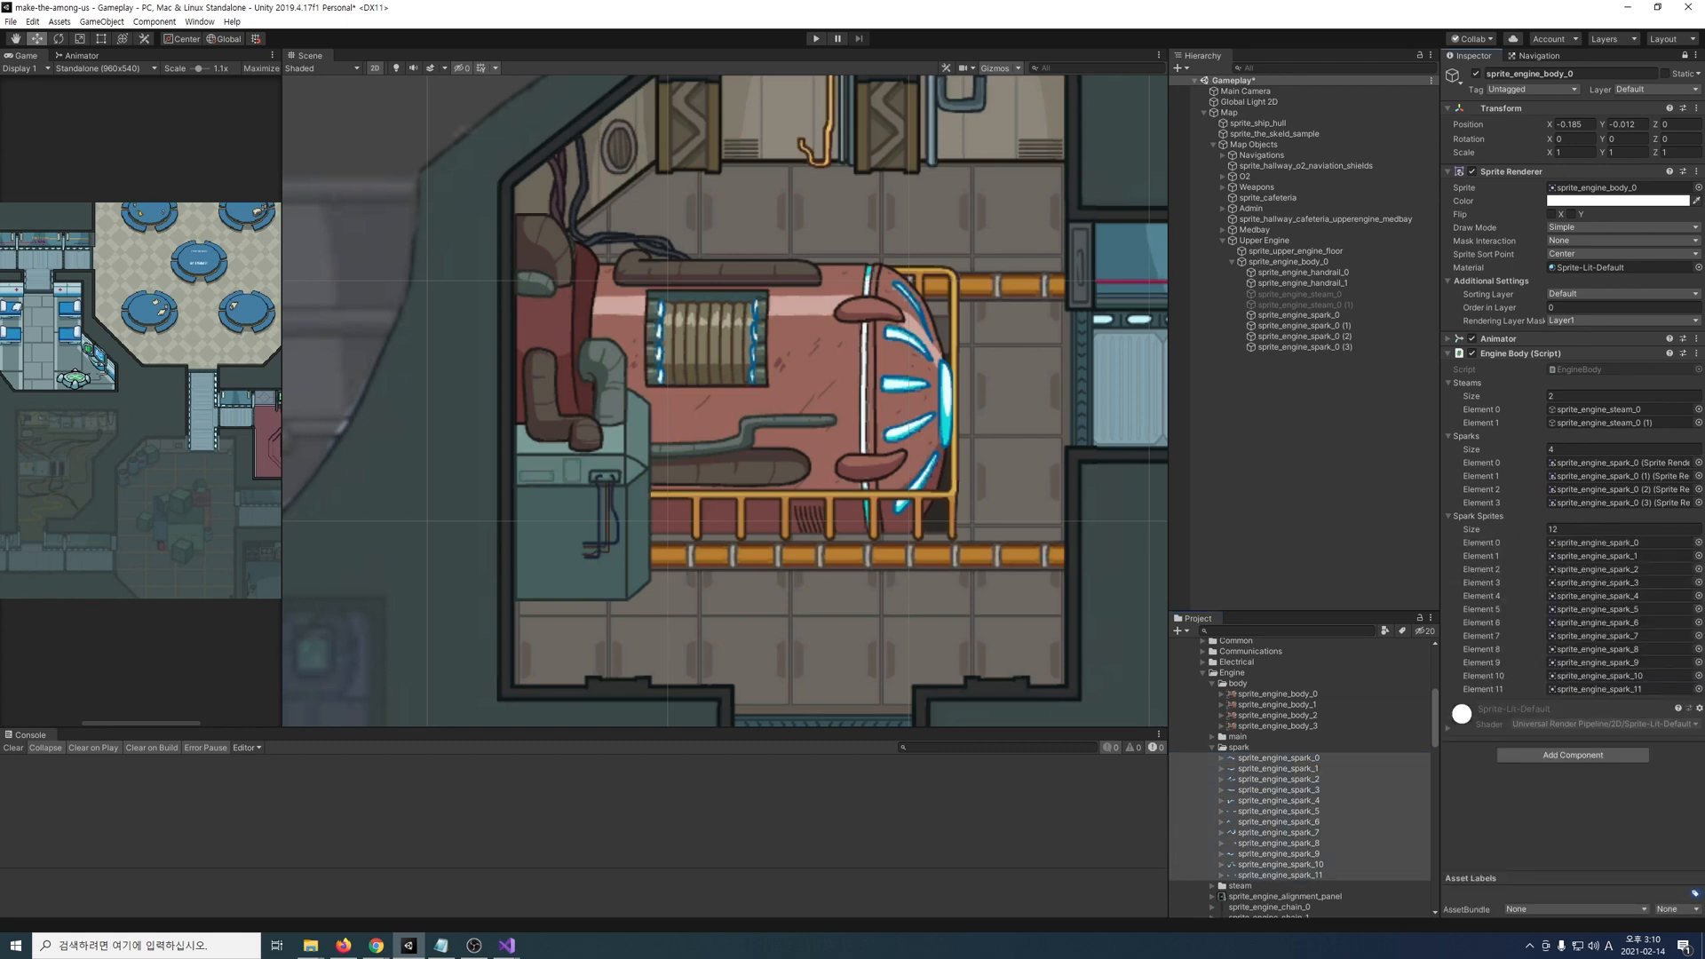
# Step: Run the scene to check the engine's random sparks and steam, and stop it
pyautogui.click(816, 39)
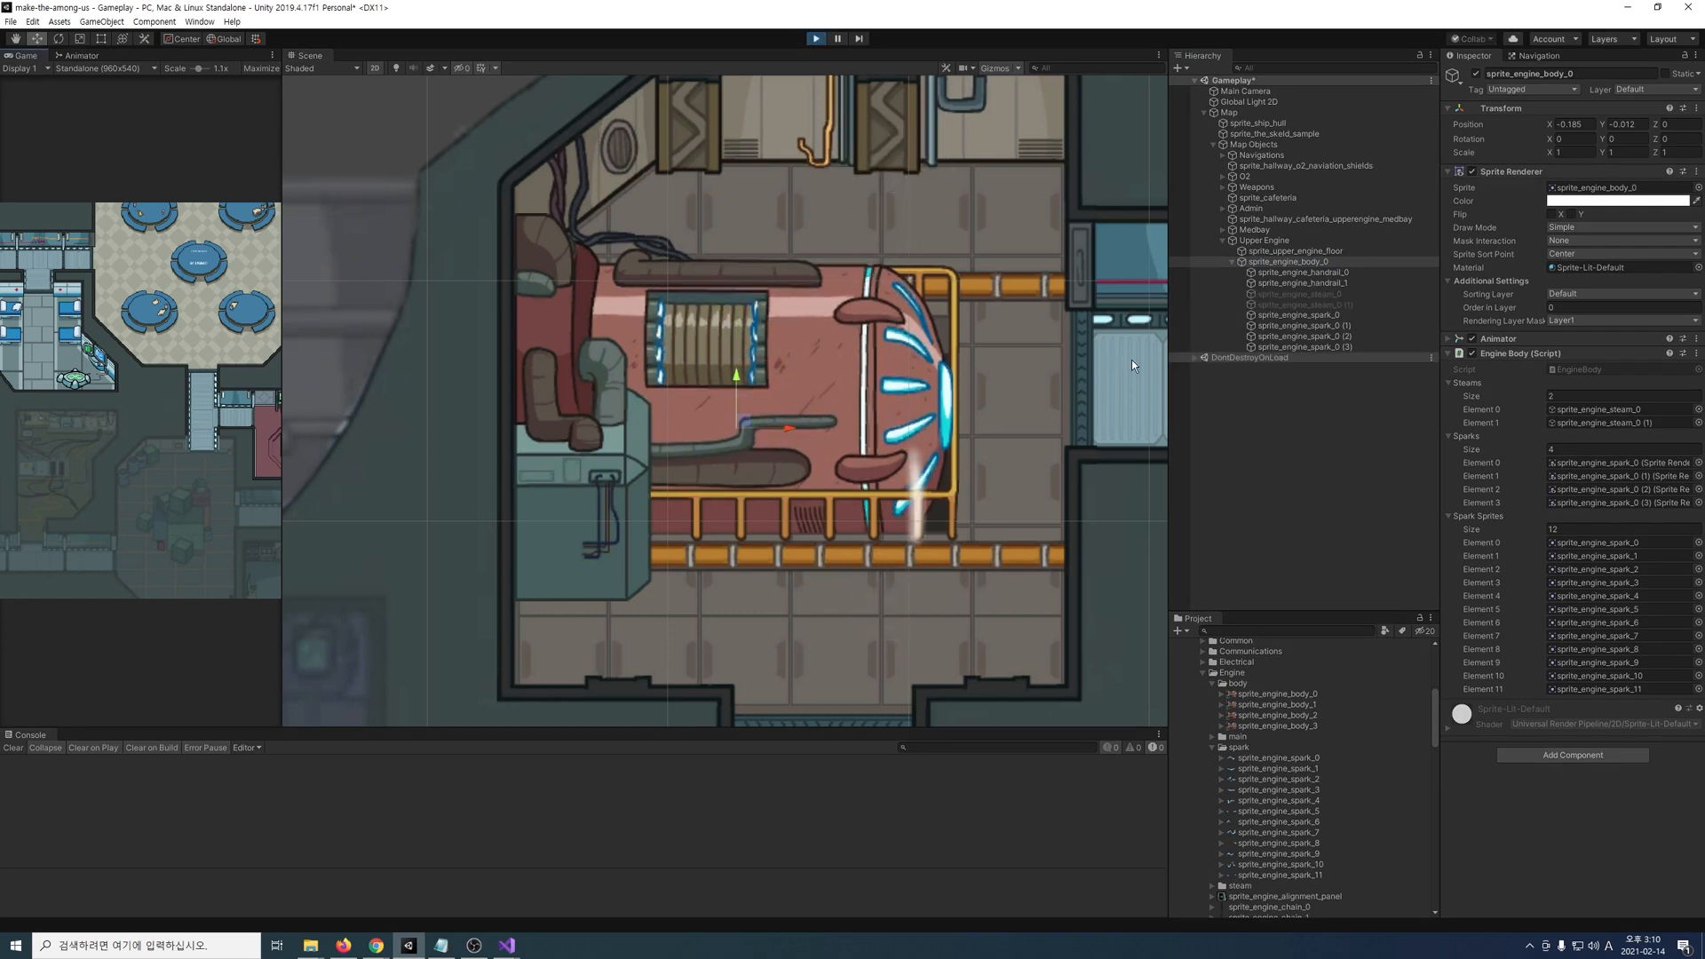
pyautogui.click(815, 39)
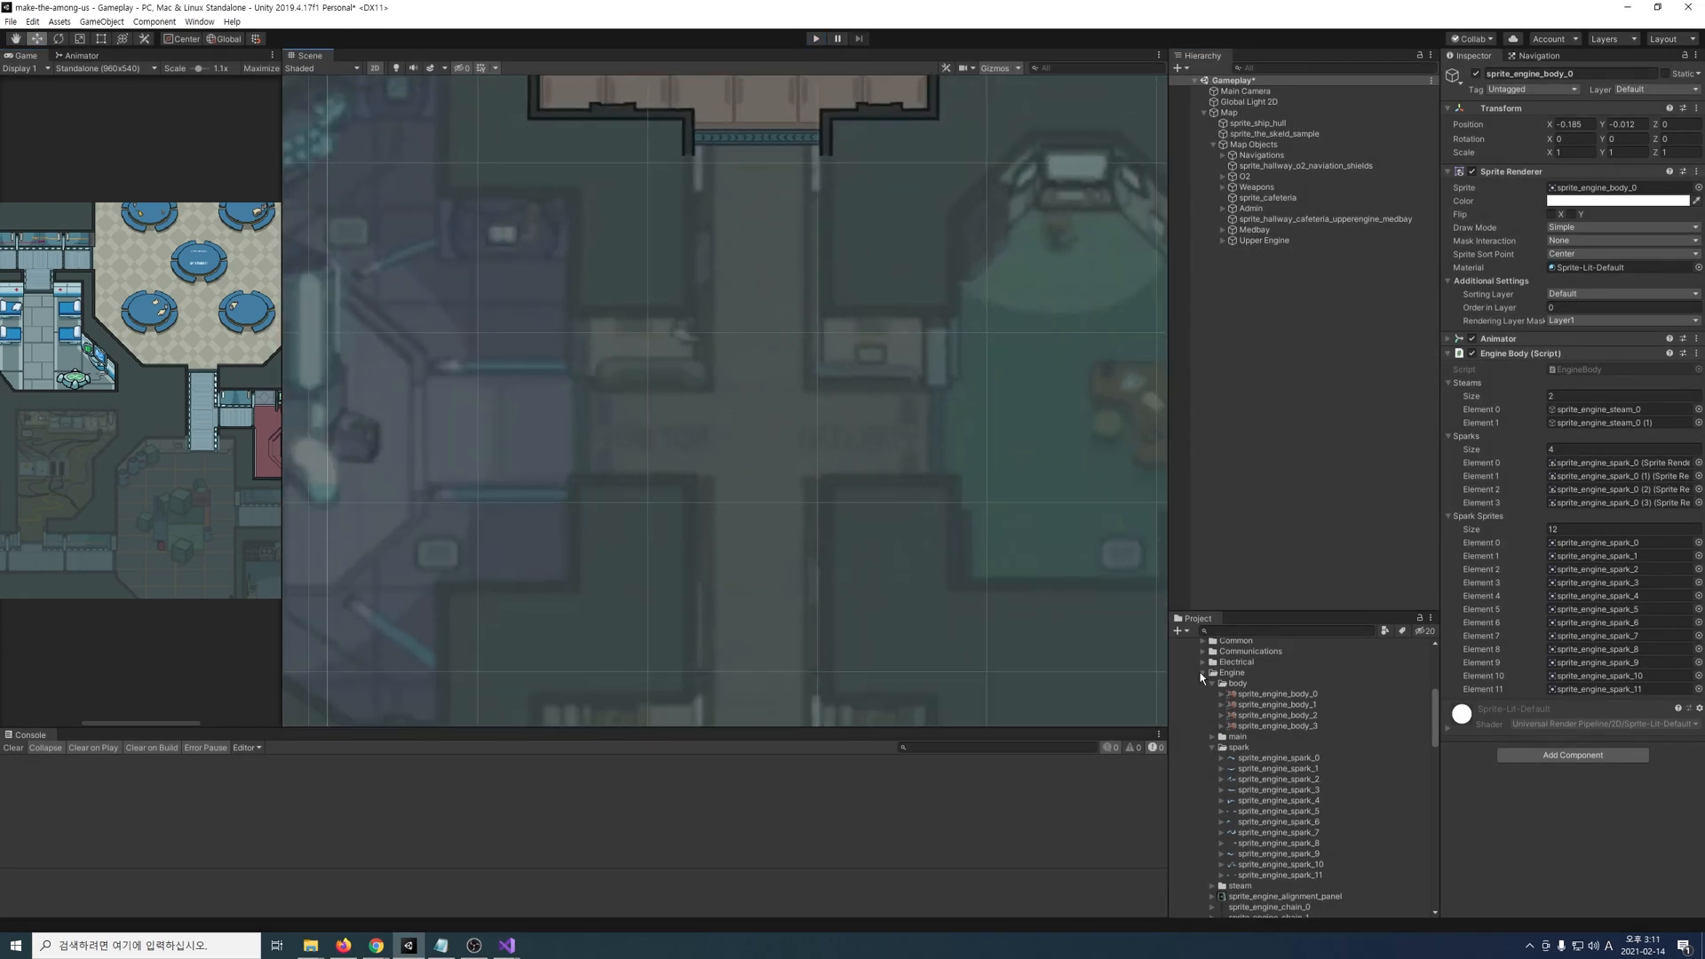
# Step: Align sprite_hallway_reactor_security with the corridor crossing between the reactor and security rooms and set its Order in Layer
pyautogui.moveTo(884, 484); pyautogui.dragTo(755, 435)
pyautogui.scroll(-3, 755, 418)
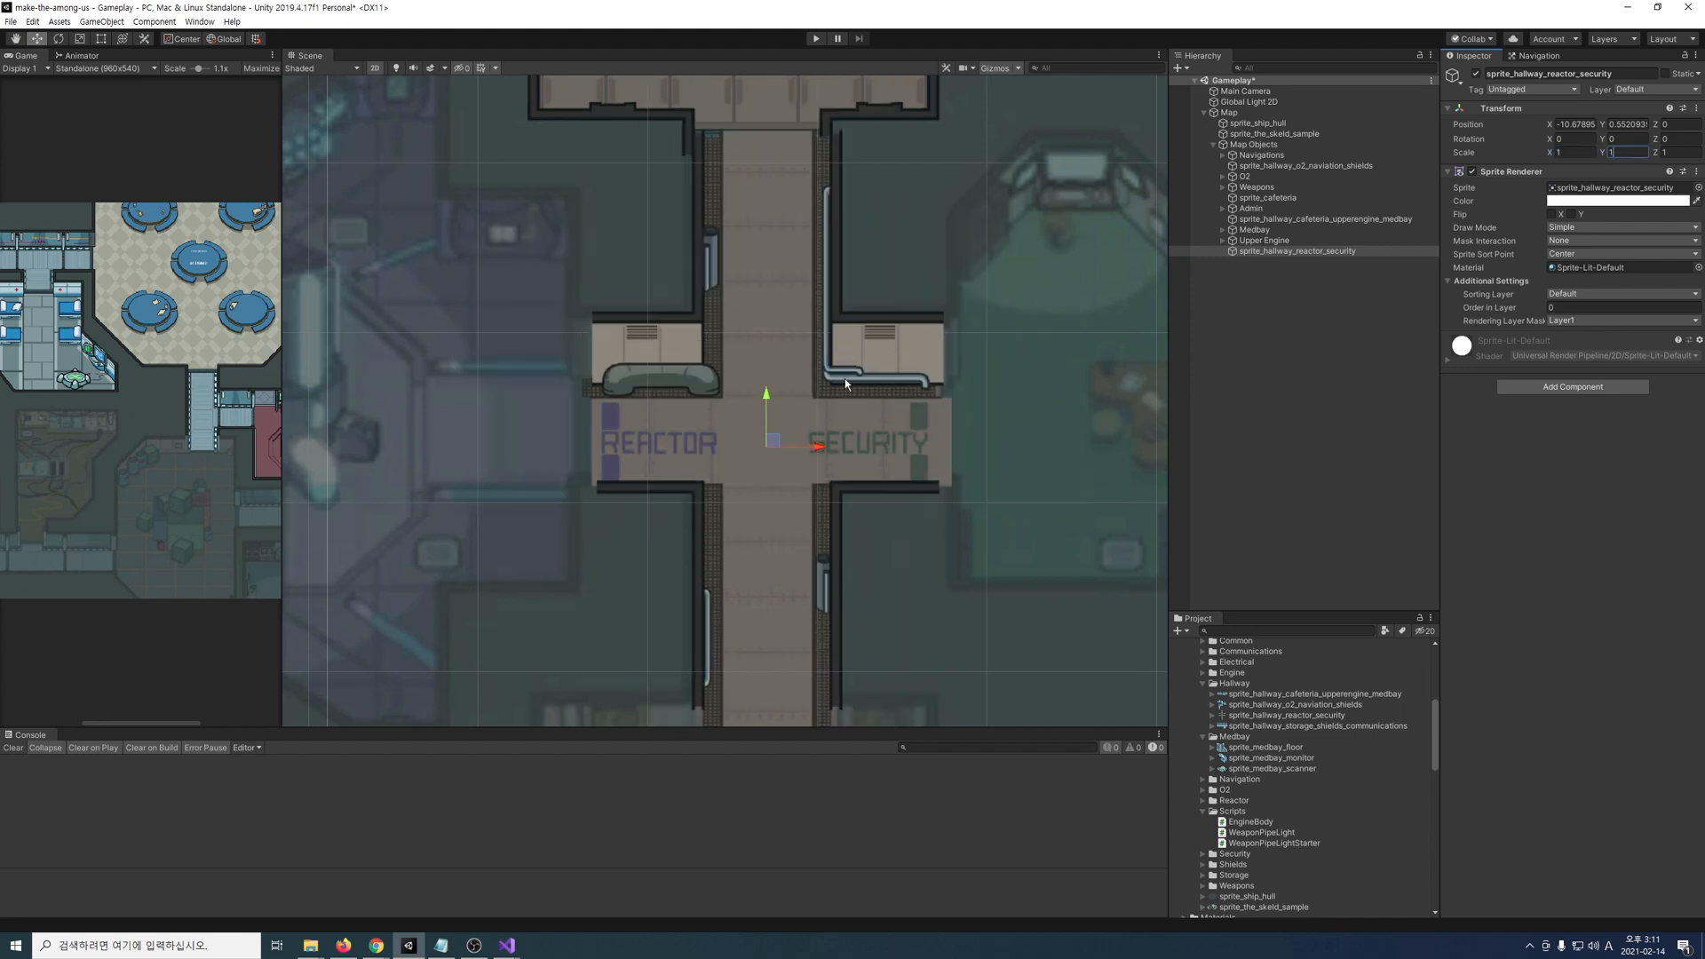
pyautogui.moveTo(751, 465); pyautogui.dragTo(756, 462)
pyautogui.click(1621, 308)
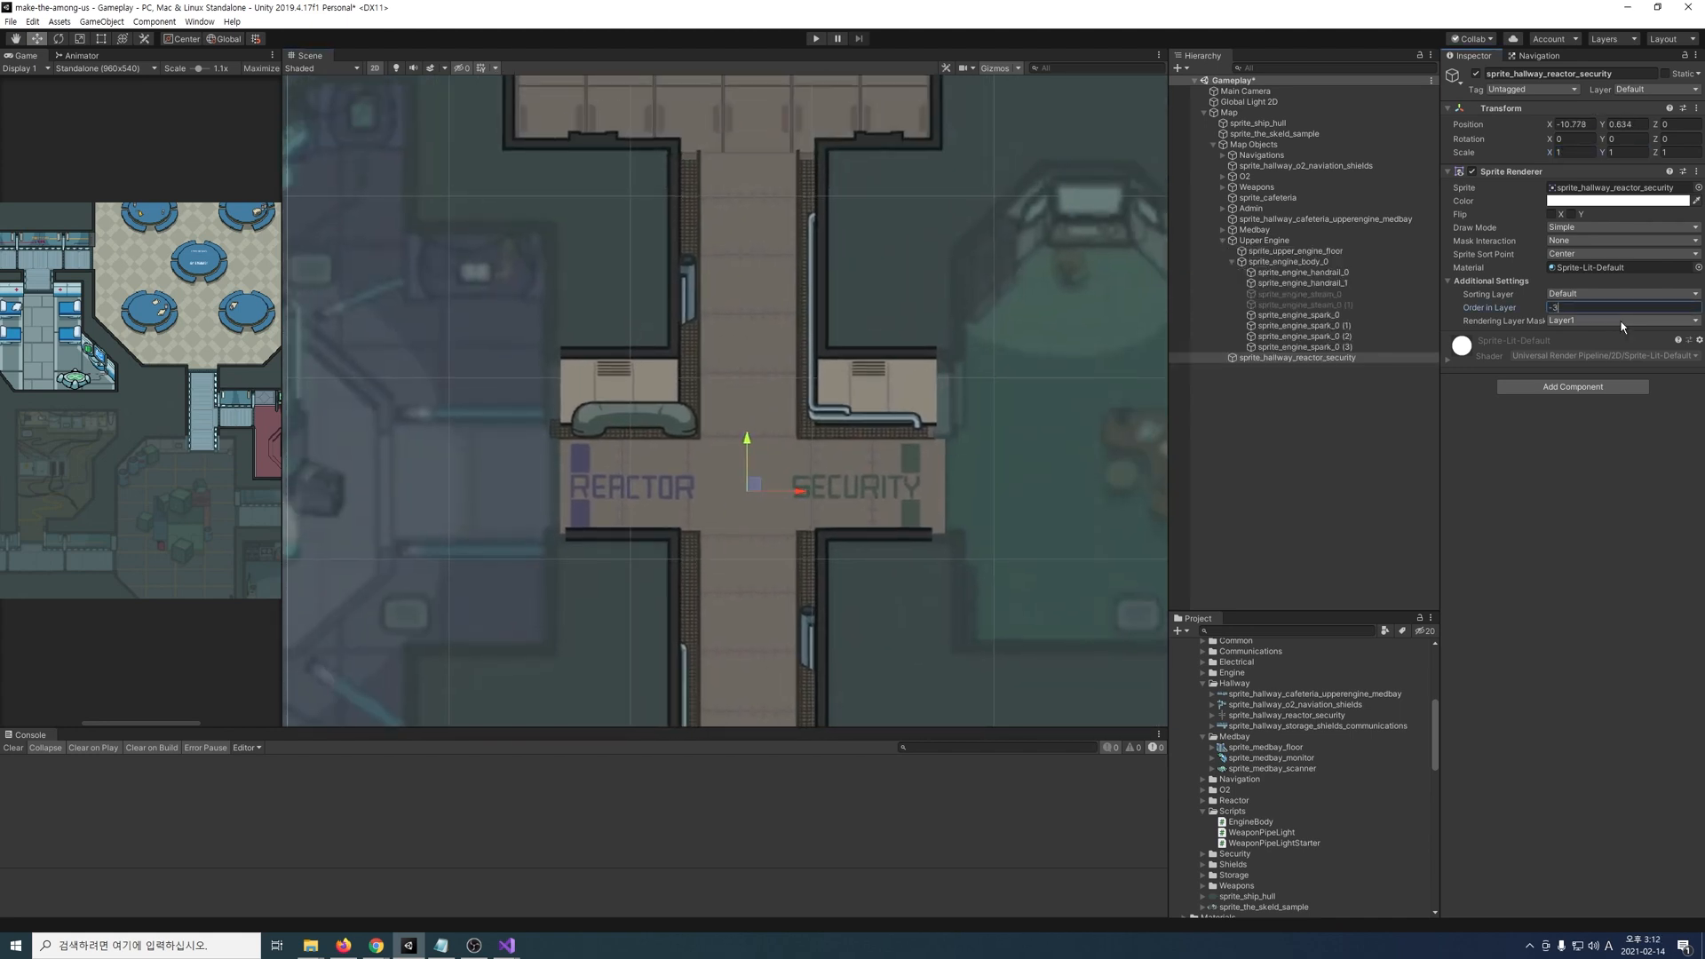
# Step: Create an empty object named Security under Map Objects and focus on it
pyautogui.rightClick(1254, 144)
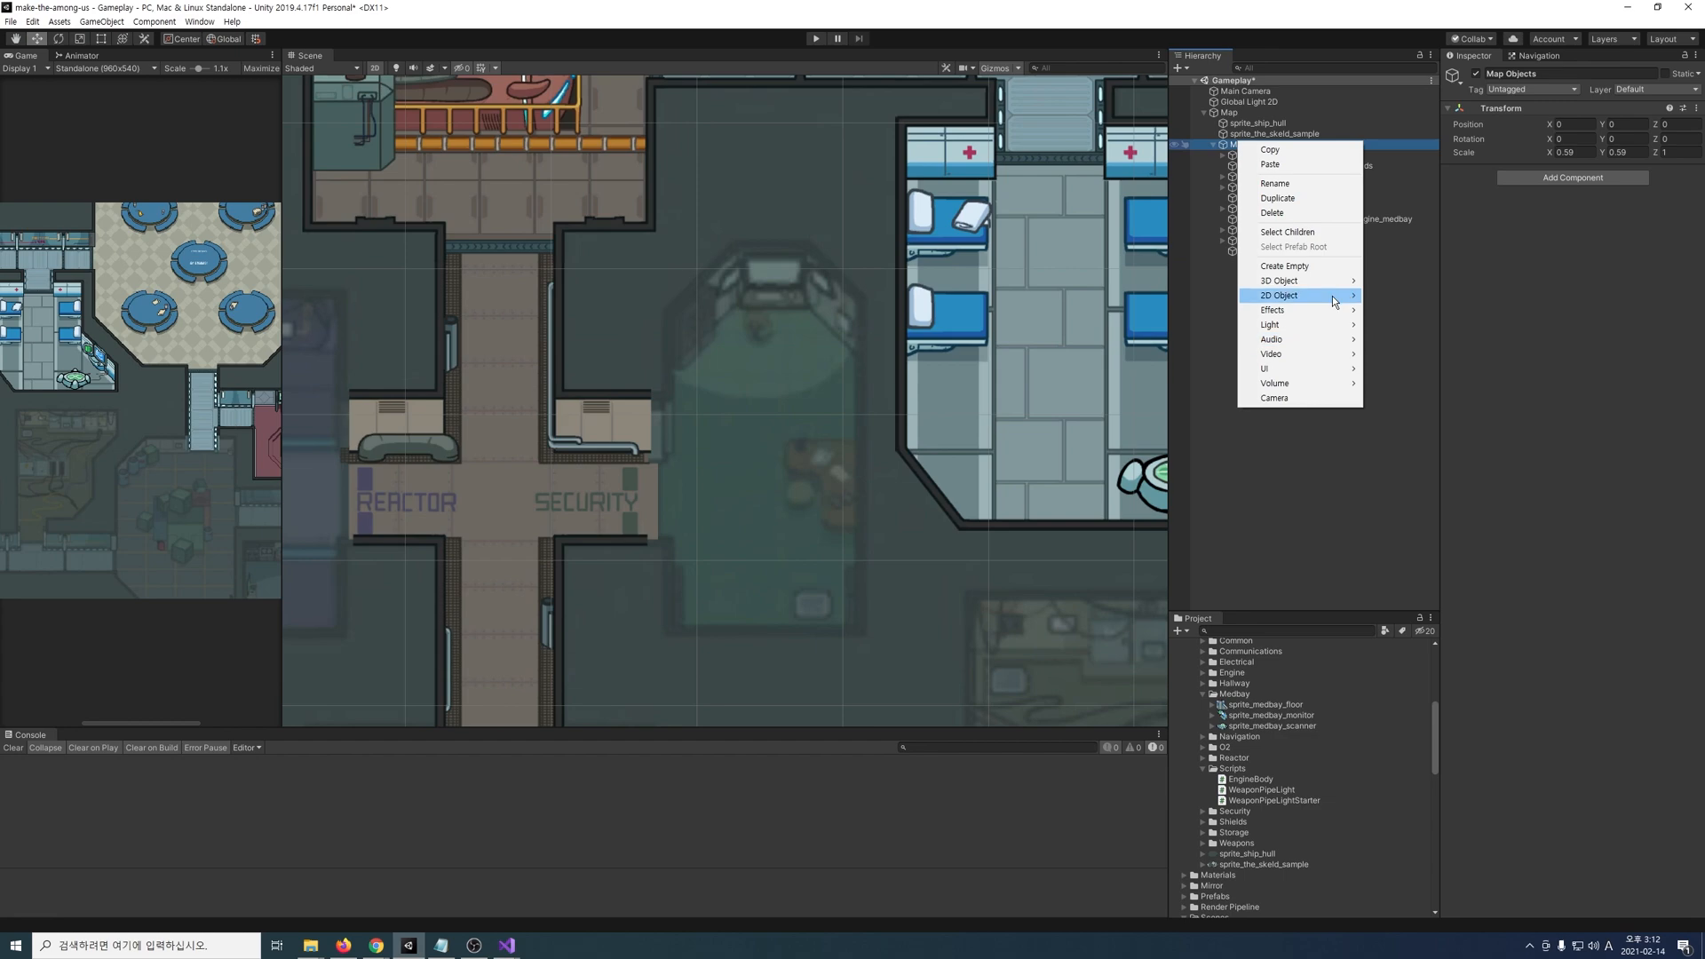
pyautogui.click(1305, 286)
pyautogui.write('Security')
pyautogui.press('Return')
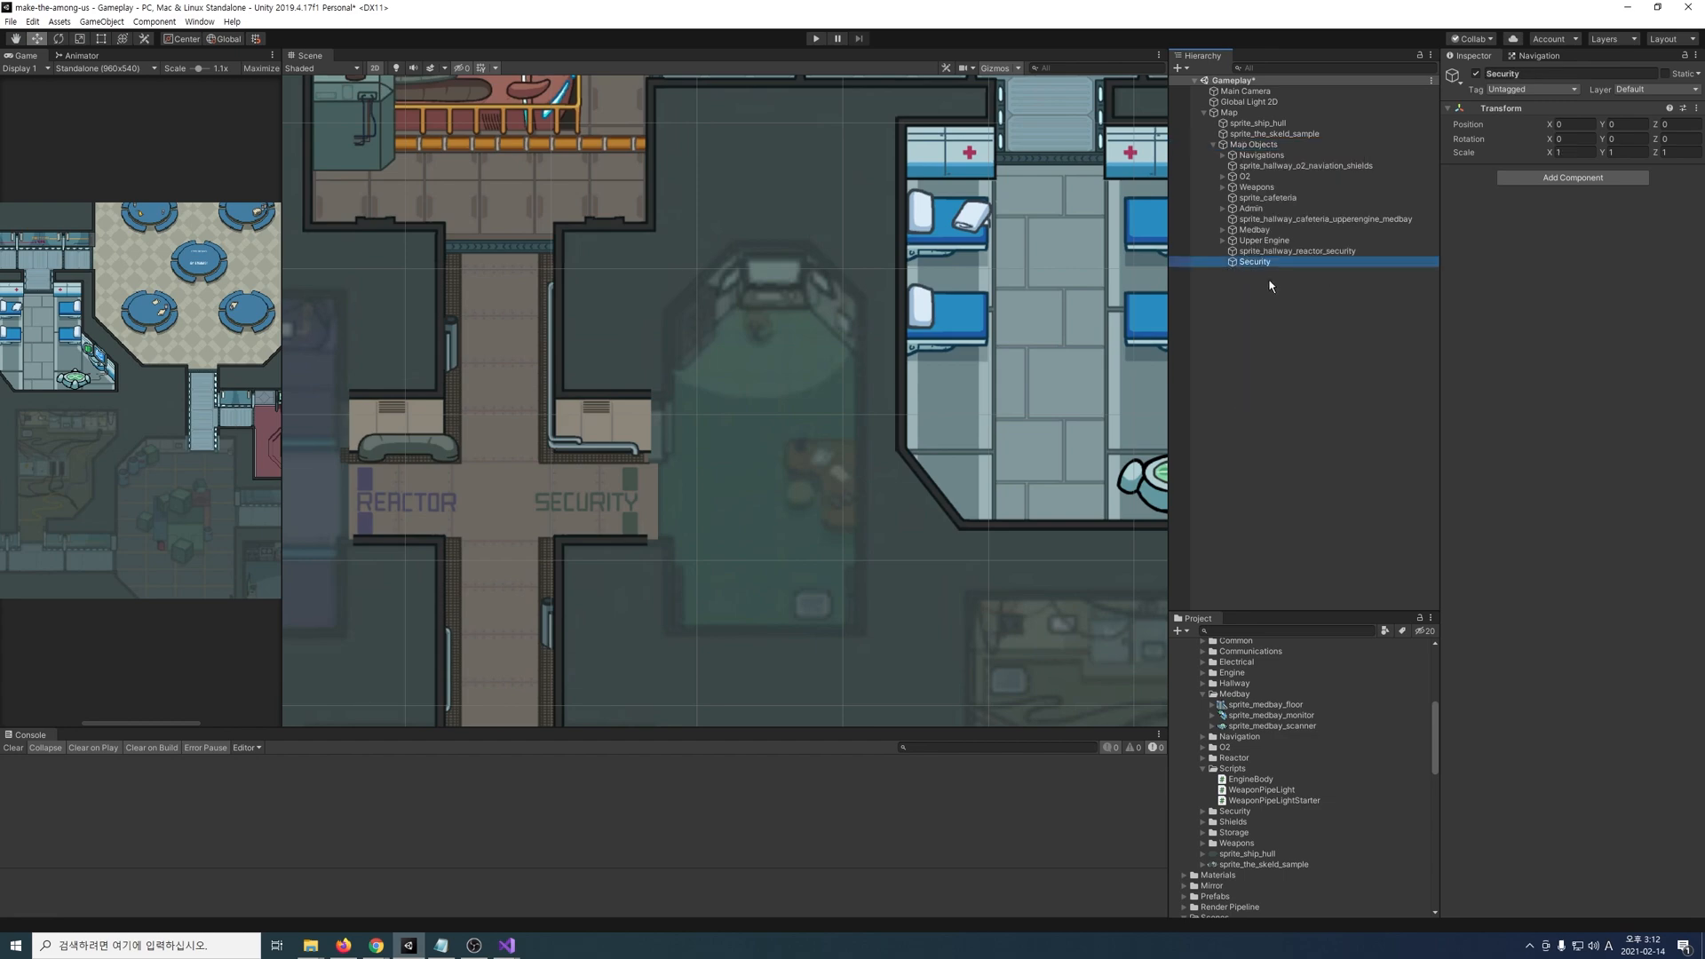
pyautogui.press('f')
pyautogui.press('f')
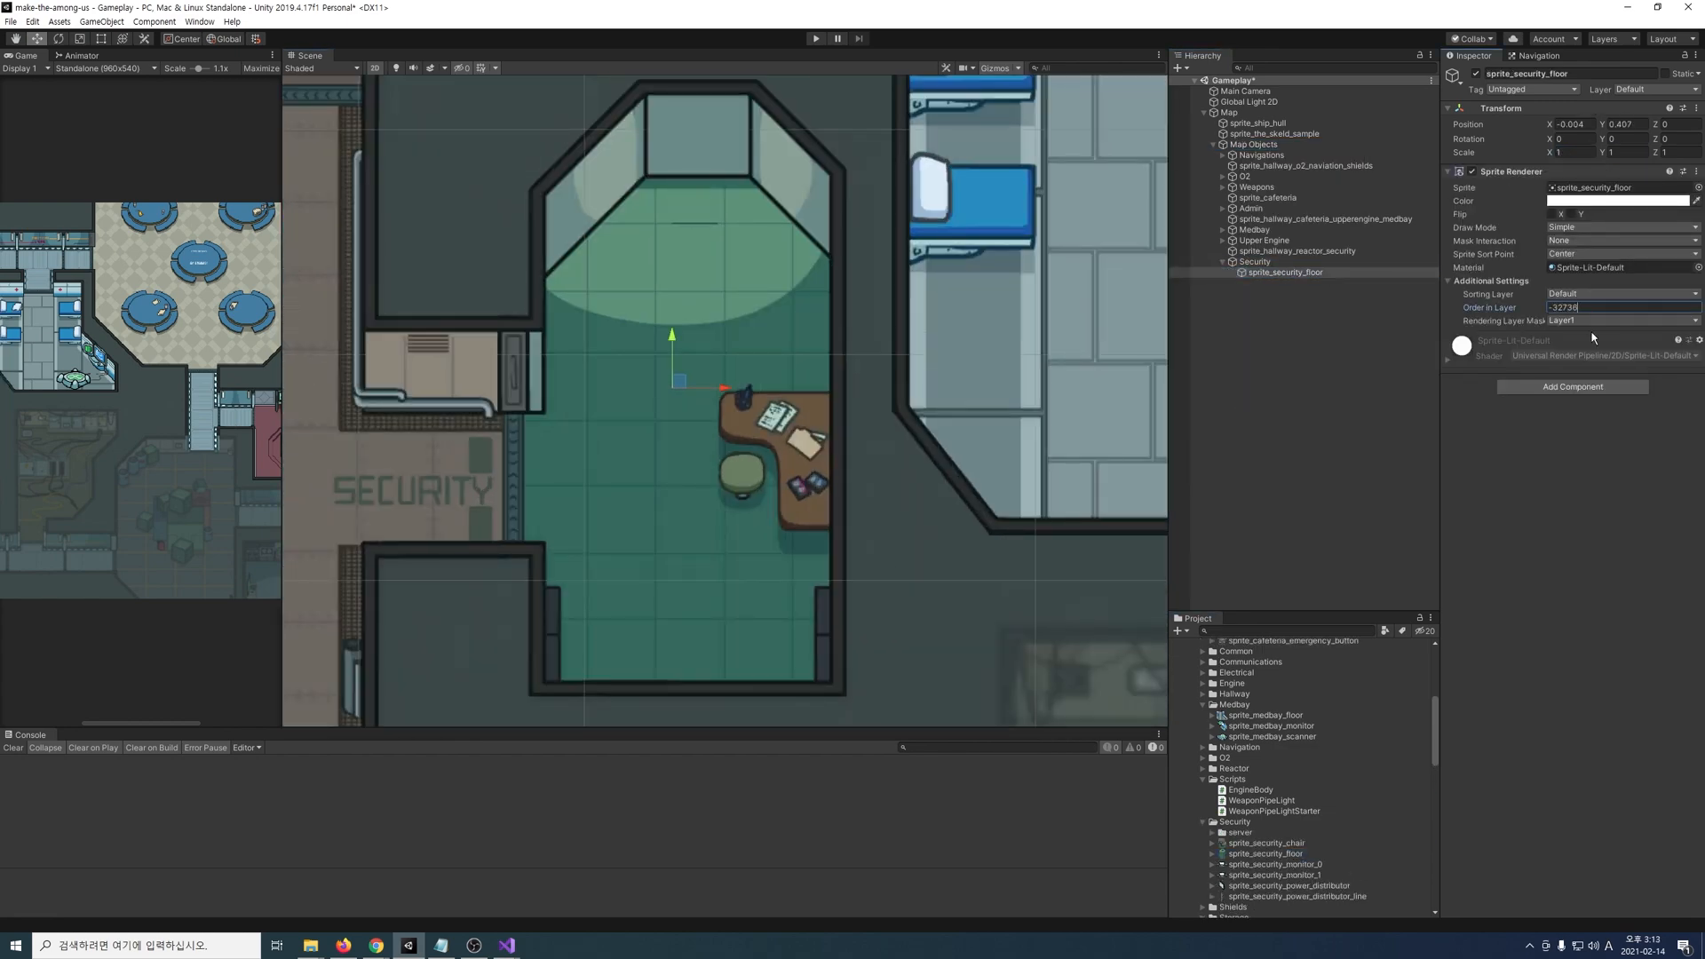
# Step: Add sprite_security_chair under Security near the room's upper wall, with scale 1 by 1 and a negative Order in Layer
pyautogui.moveTo(1267, 843); pyautogui.dragTo(675, 219)
pyautogui.moveTo(1254, 282); pyautogui.dragTo(1254, 262)
pyautogui.click(1574, 153)
pyautogui.write('1')
pyautogui.press('Tab')
pyautogui.write('1')
pyautogui.click(1584, 309)
pyautogui.write('-')
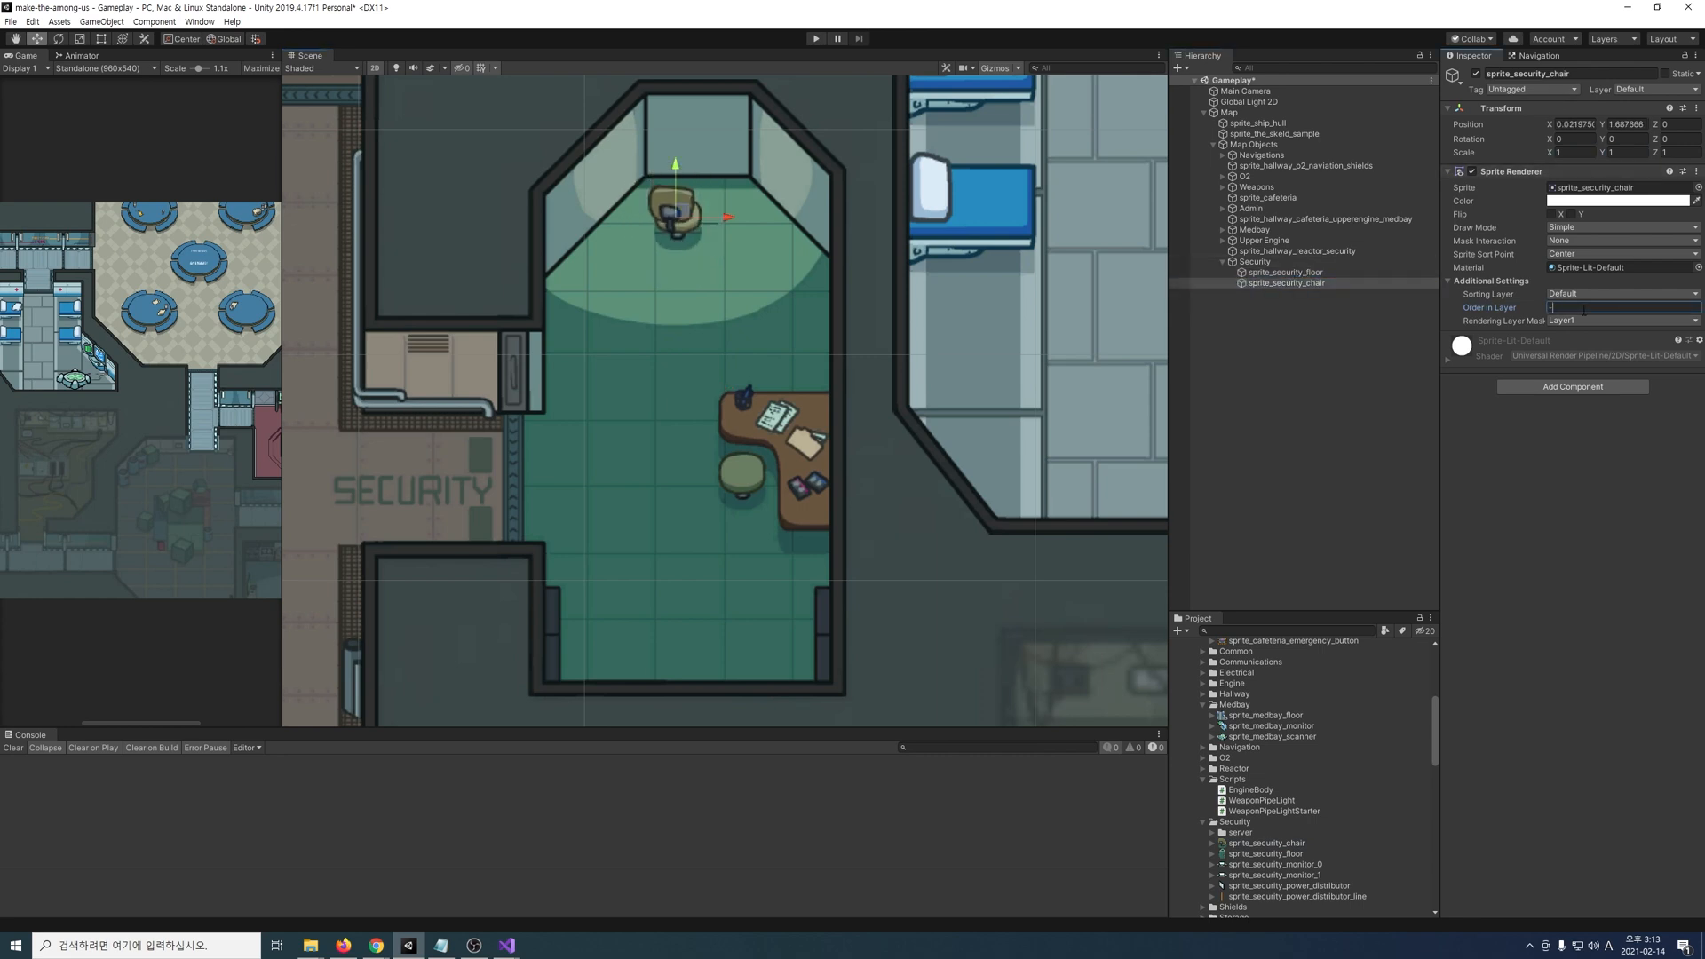
# Step: Add sprite_security_server_0 under Security at the slanted left wall, with scale 1 by 1 and Order in Layer -32734
pyautogui.click(1212, 833)
pyautogui.moveTo(1281, 844); pyautogui.dragTo(579, 189)
pyautogui.moveTo(1297, 291); pyautogui.dragTo(1292, 263)
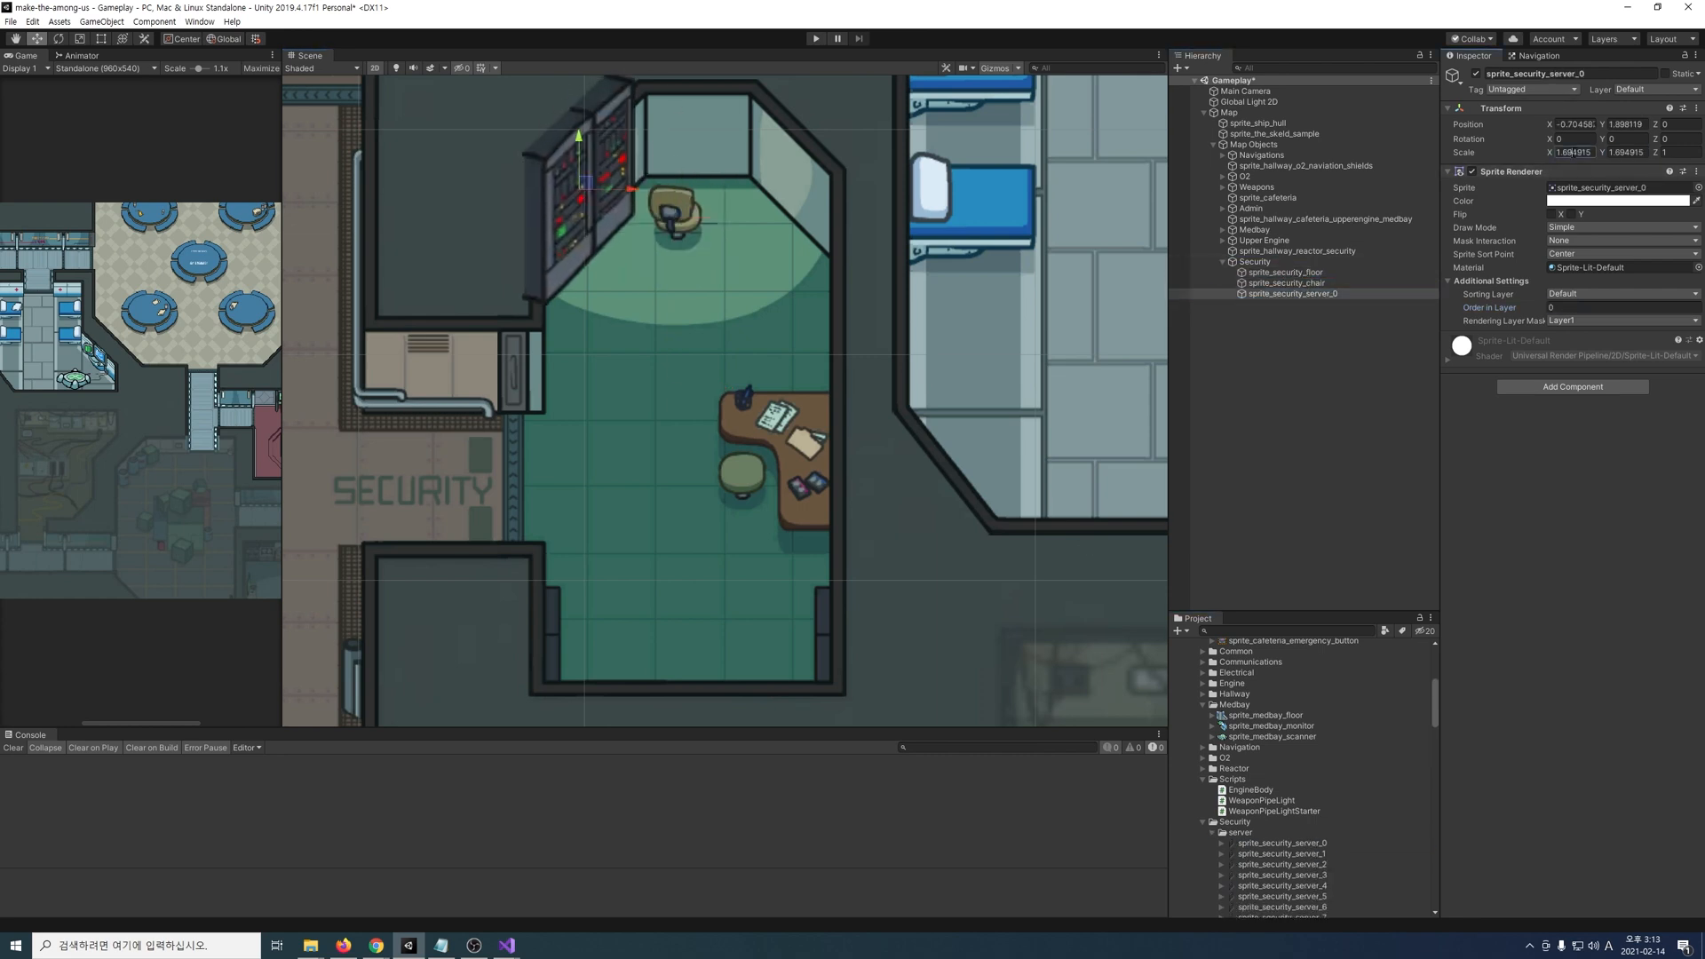
pyautogui.click(1574, 152)
pyautogui.write('1')
pyautogui.press('Tab')
pyautogui.write('1')
pyautogui.click(1571, 307)
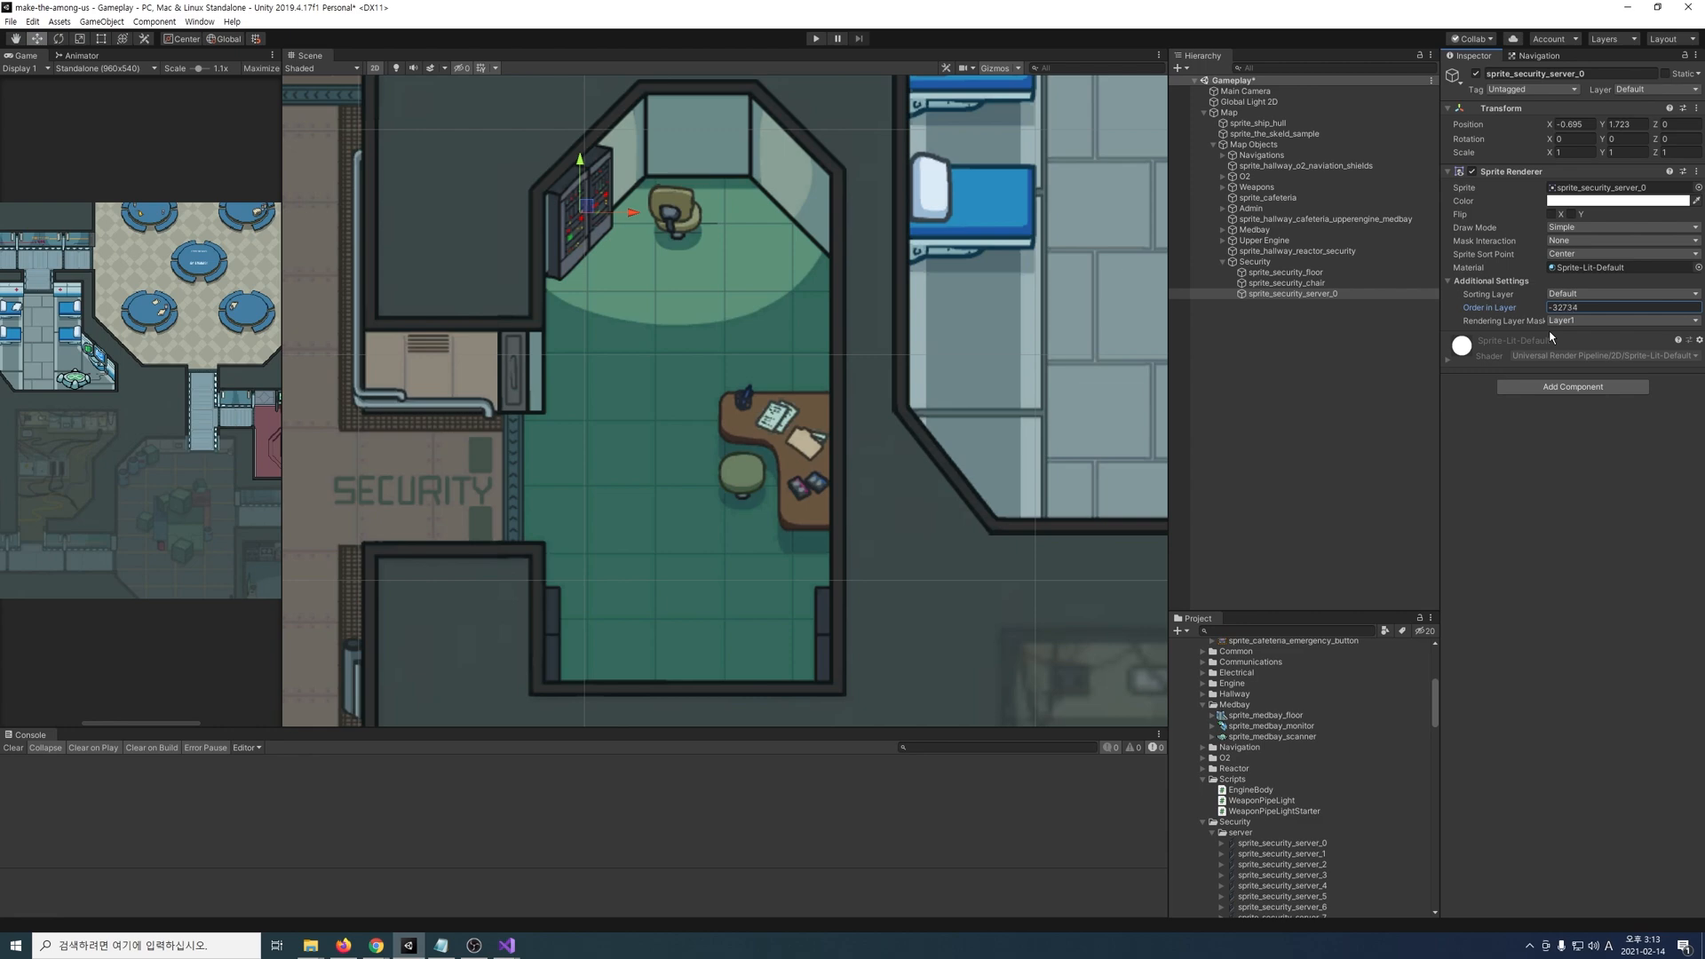
# Step: Create an animation clip named Anim_Security_Server for sprite_security_server_0
pyautogui.click(1292, 294)
pyautogui.hotkey('ctrl', '6')
pyautogui.click(1437, 582)
pyautogui.doubleClick(164, 207)
pyautogui.doubleClick(160, 126)
pyautogui.doubleClick(160, 126)
pyautogui.write('Anim_Security_Server')
pyautogui.press('Return')
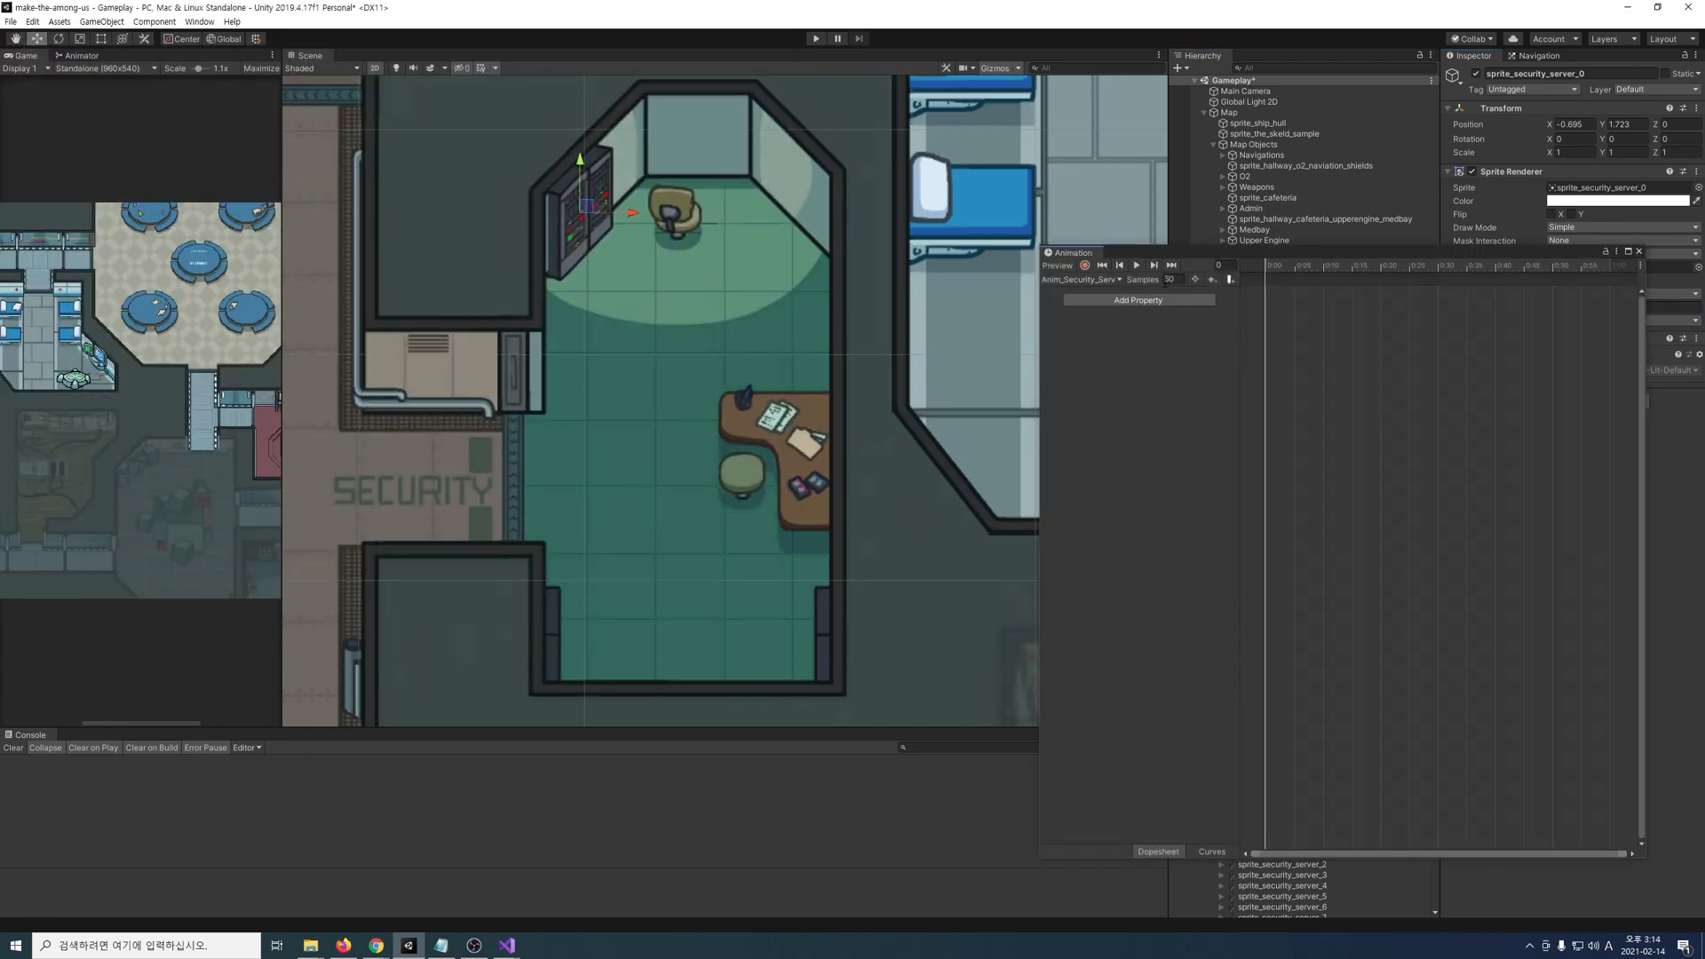
# Step: Fill the Anim_Security_Server clip with the security server sprite sequence, set it to 30 samples, and preview the playback
pyautogui.moveTo(1332, 253); pyautogui.dragTo(750, 240)
pyautogui.click(1286, 724)
pyautogui.keyDown('shift'); pyautogui.click(1287, 888); pyautogui.keyUp('shift')
pyautogui.moveTo(1287, 800); pyautogui.dragTo(606, 456)
pyautogui.write('30')
pyautogui.moveTo(1222, 259); pyautogui.dragTo(1290, 261)
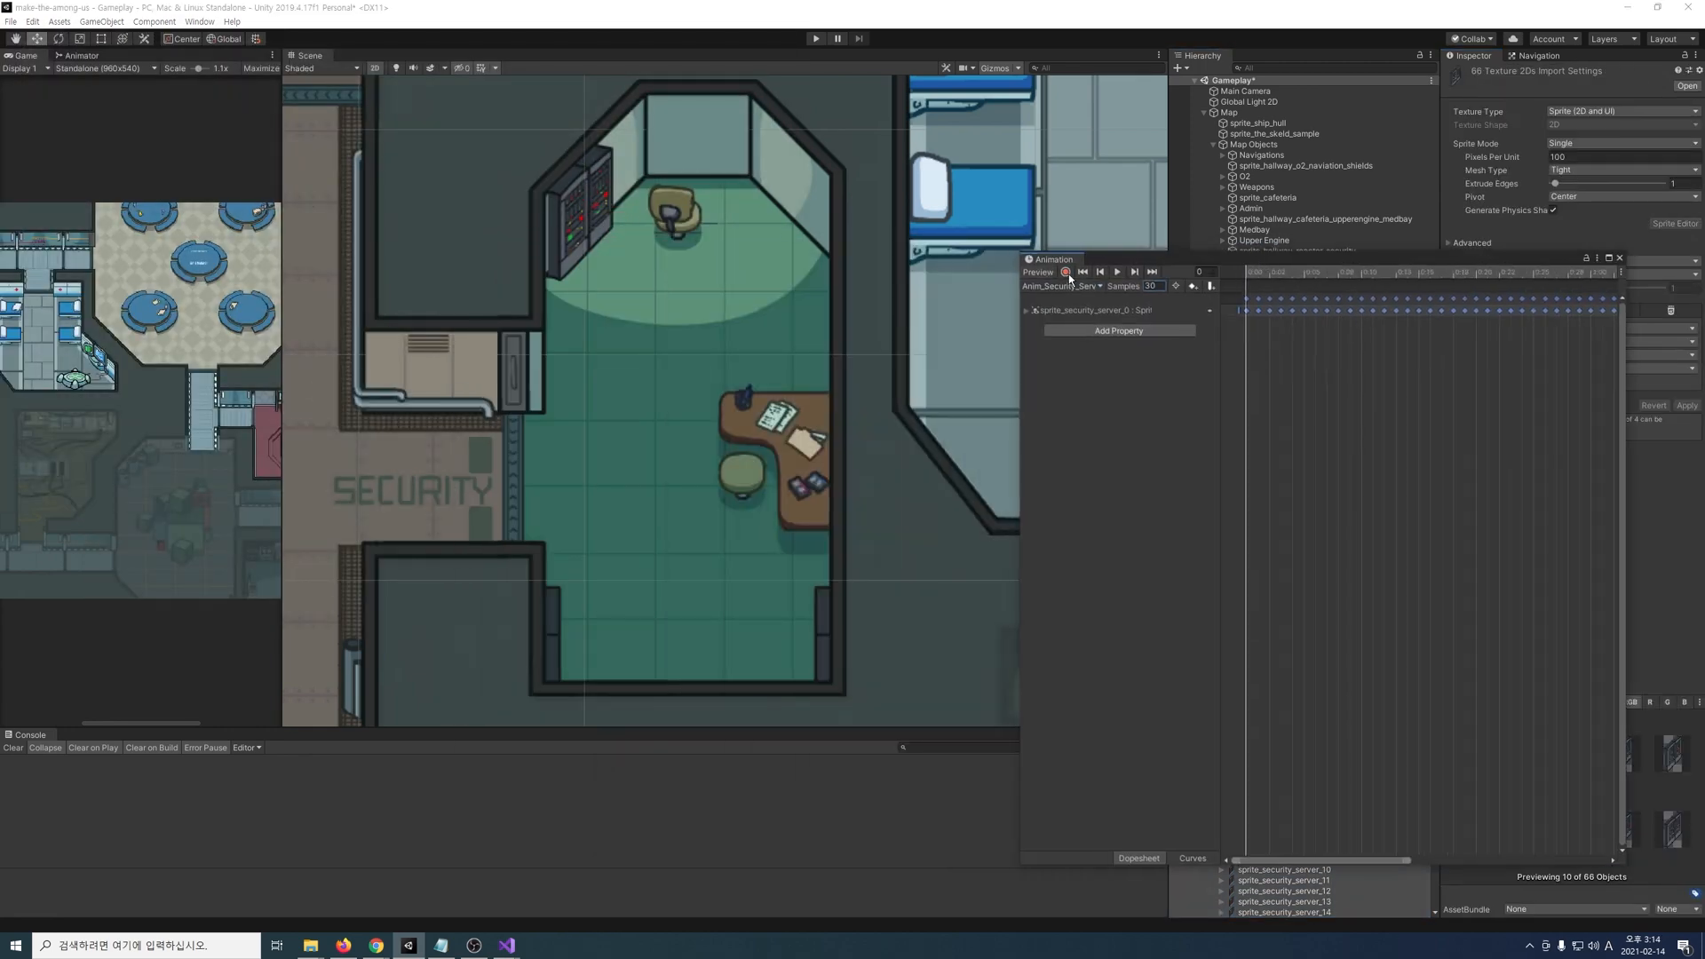
pyautogui.click(1117, 272)
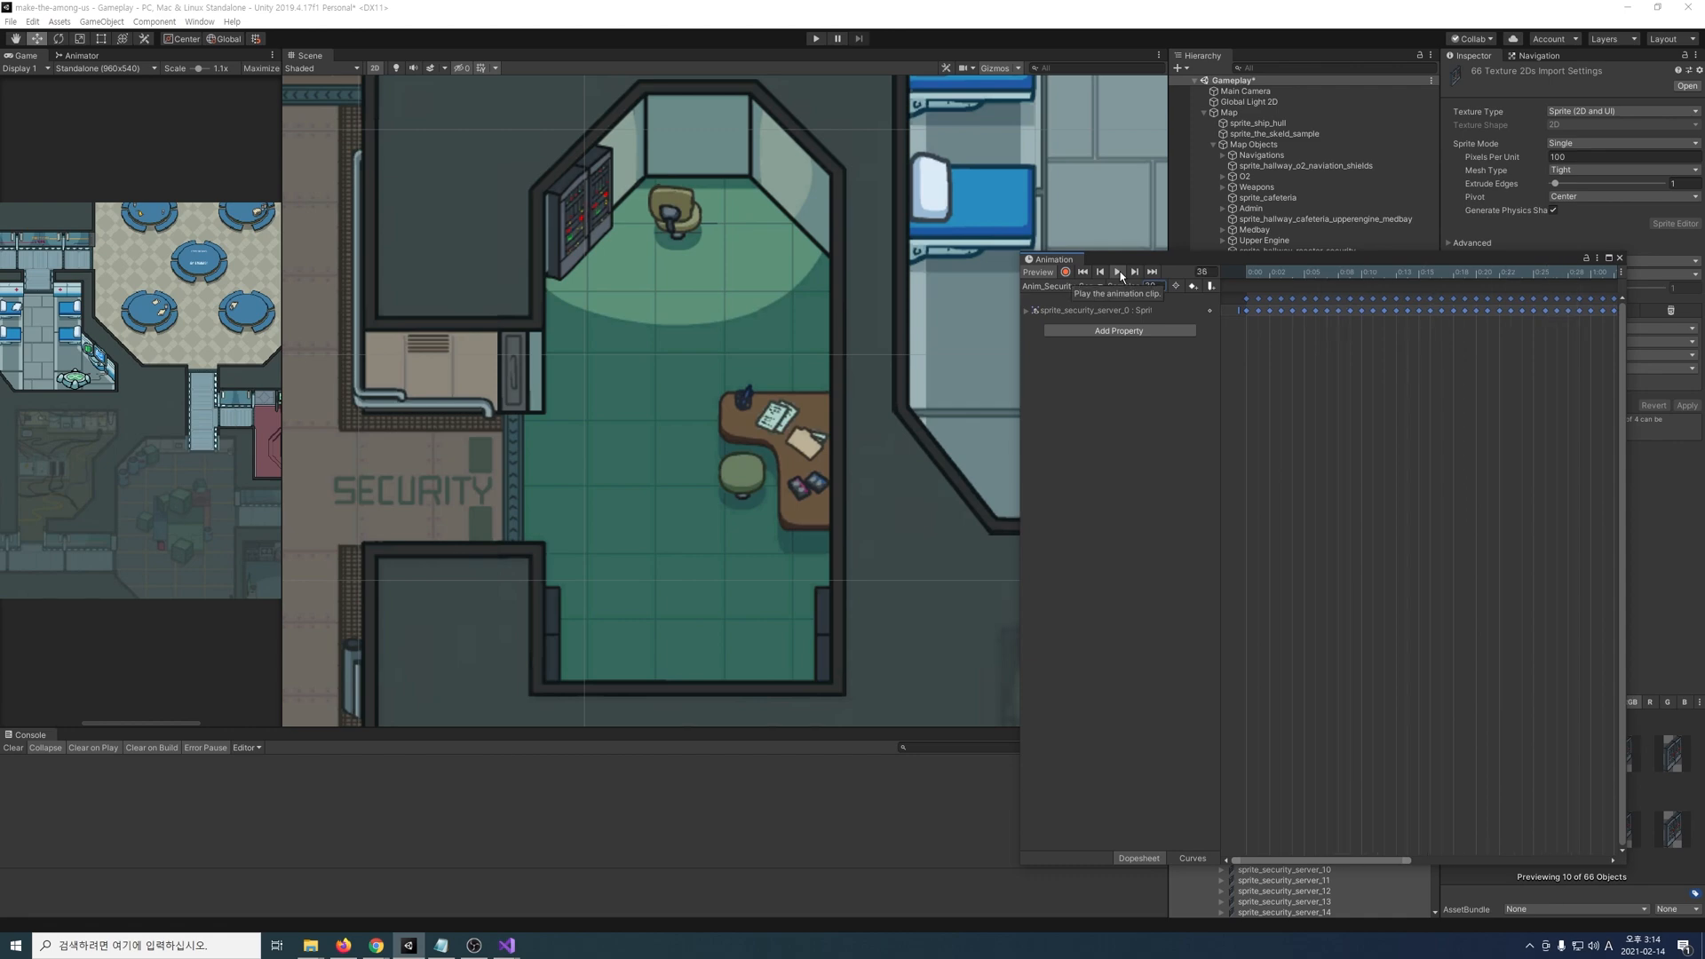
pyautogui.click(1619, 258)
# Step: Create an empty object named Reactor under Map Objects and move it to the reactor room
pyautogui.moveTo(340, 482); pyautogui.dragTo(944, 471, button='middle')
pyautogui.click(1223, 262)
pyautogui.rightClick(1254, 144)
pyautogui.click(1318, 267)
pyautogui.press('F2')
pyautogui.write('Reactor')
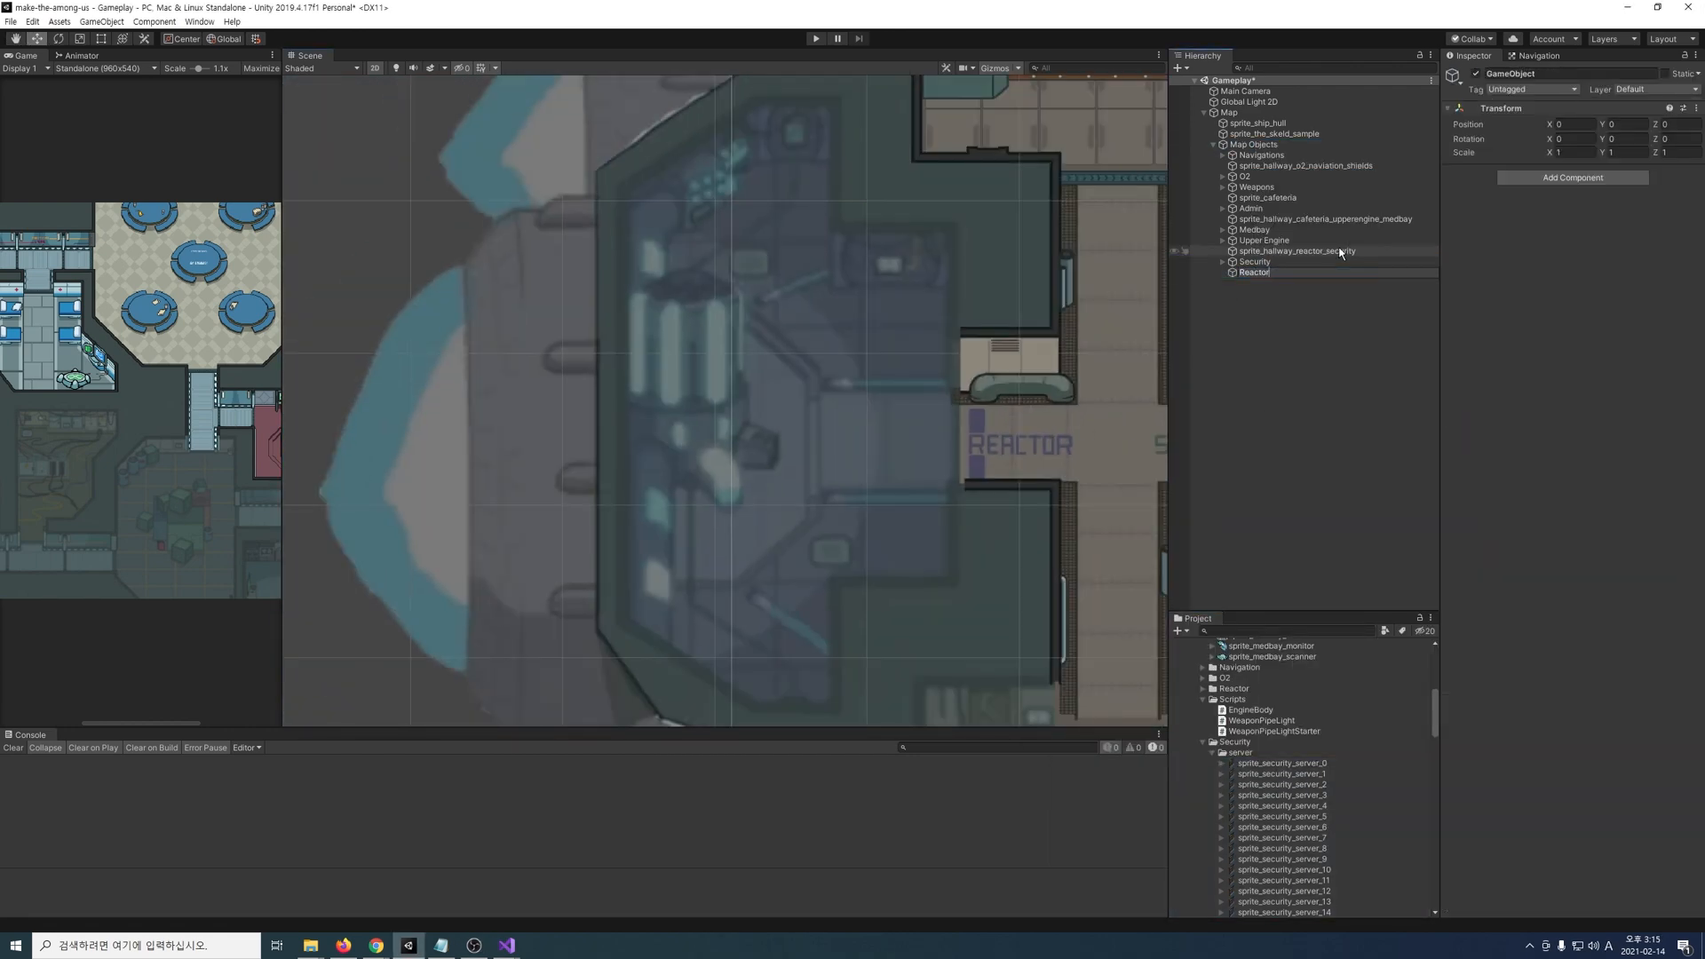
pyautogui.doubleClick(1272, 272)
pyautogui.moveTo(778, 406); pyautogui.dragTo(583, 408)
pyautogui.scroll(5, 710, 440)
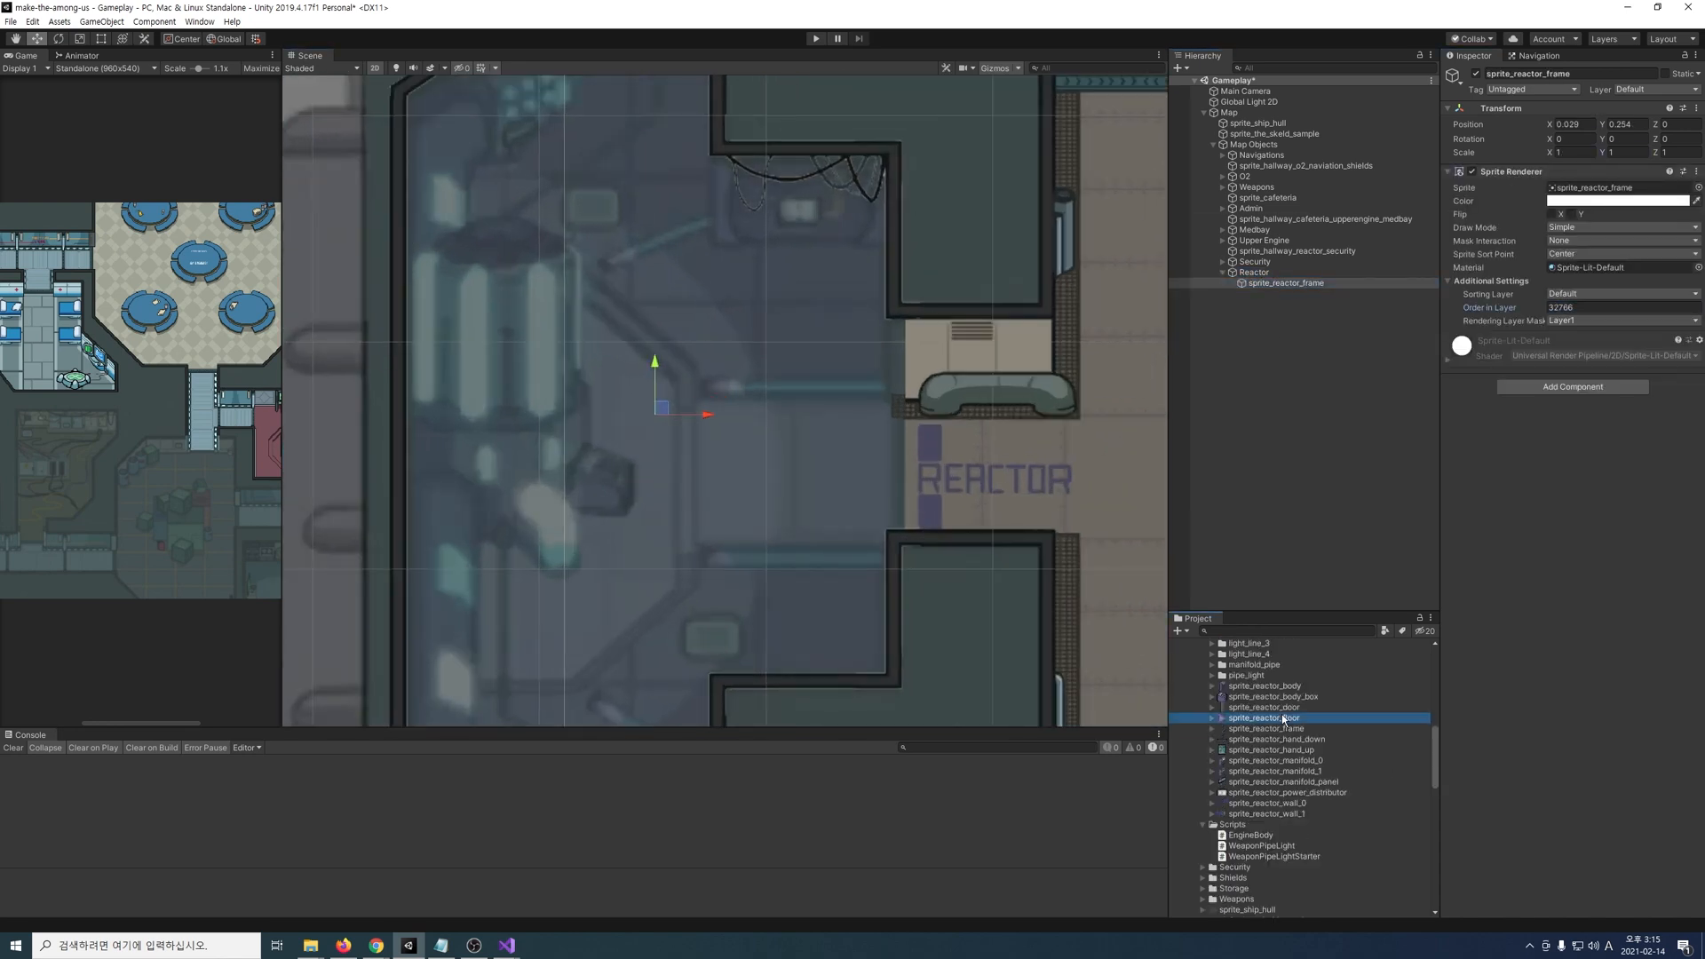
# Step: Add sprite_reactor_floor under Reactor and set its Order in Layer to -32740
pyautogui.moveTo(1292, 718); pyautogui.dragTo(1227, 281)
pyautogui.moveTo(1227, 280); pyautogui.dragTo(1227, 282)
pyautogui.click(1599, 307)
pyautogui.write('-3')
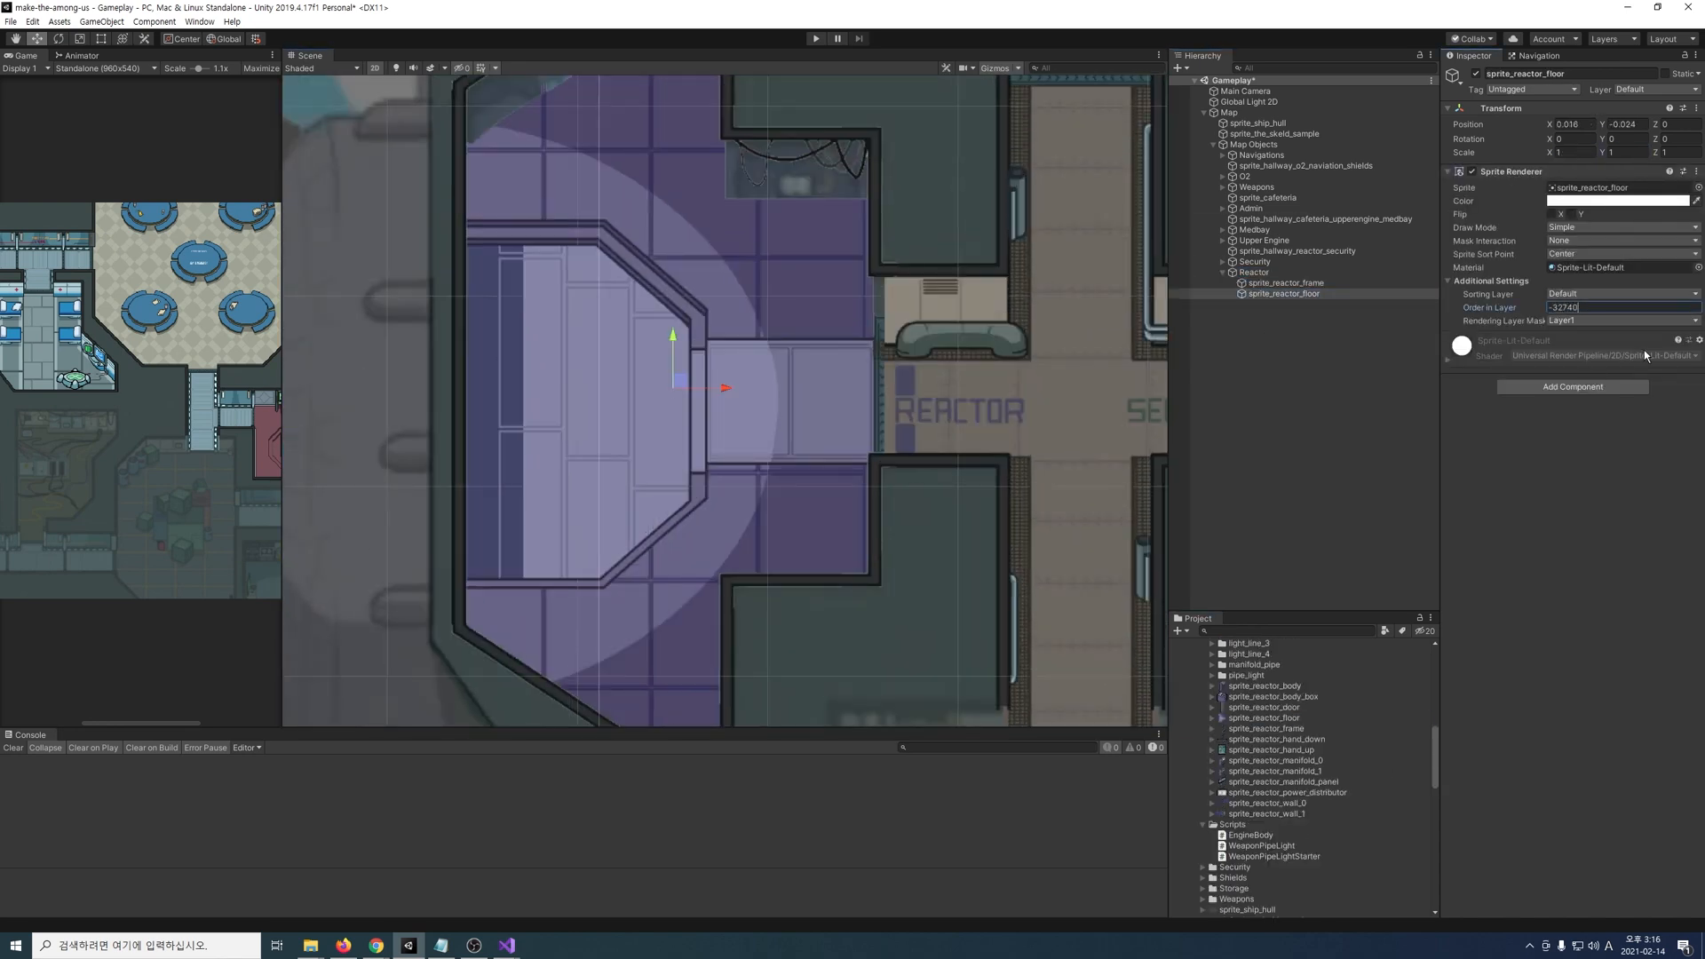
# Step: Set the Order in Layer of sprite_reactor_wall_0 and add sprite_reactor_wall_1 under Reactor
pyautogui.write('27')
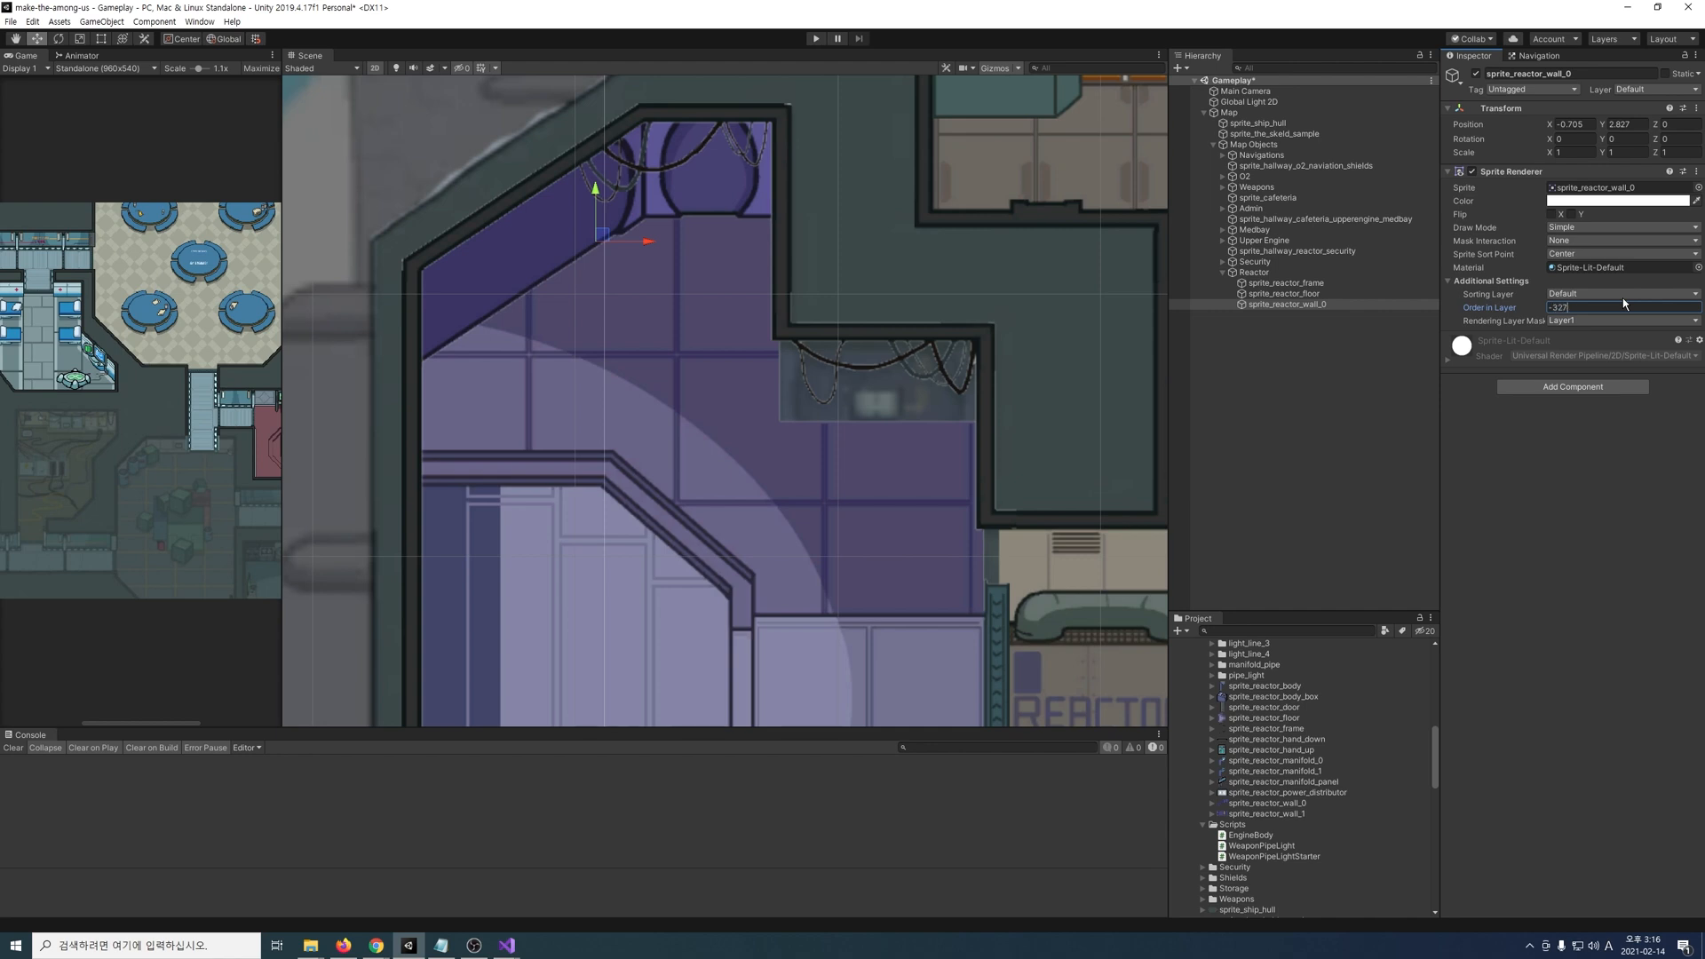
pyautogui.moveTo(1266, 813); pyautogui.dragTo(875, 408)
pyautogui.moveTo(1258, 315); pyautogui.dragTo(1274, 282)
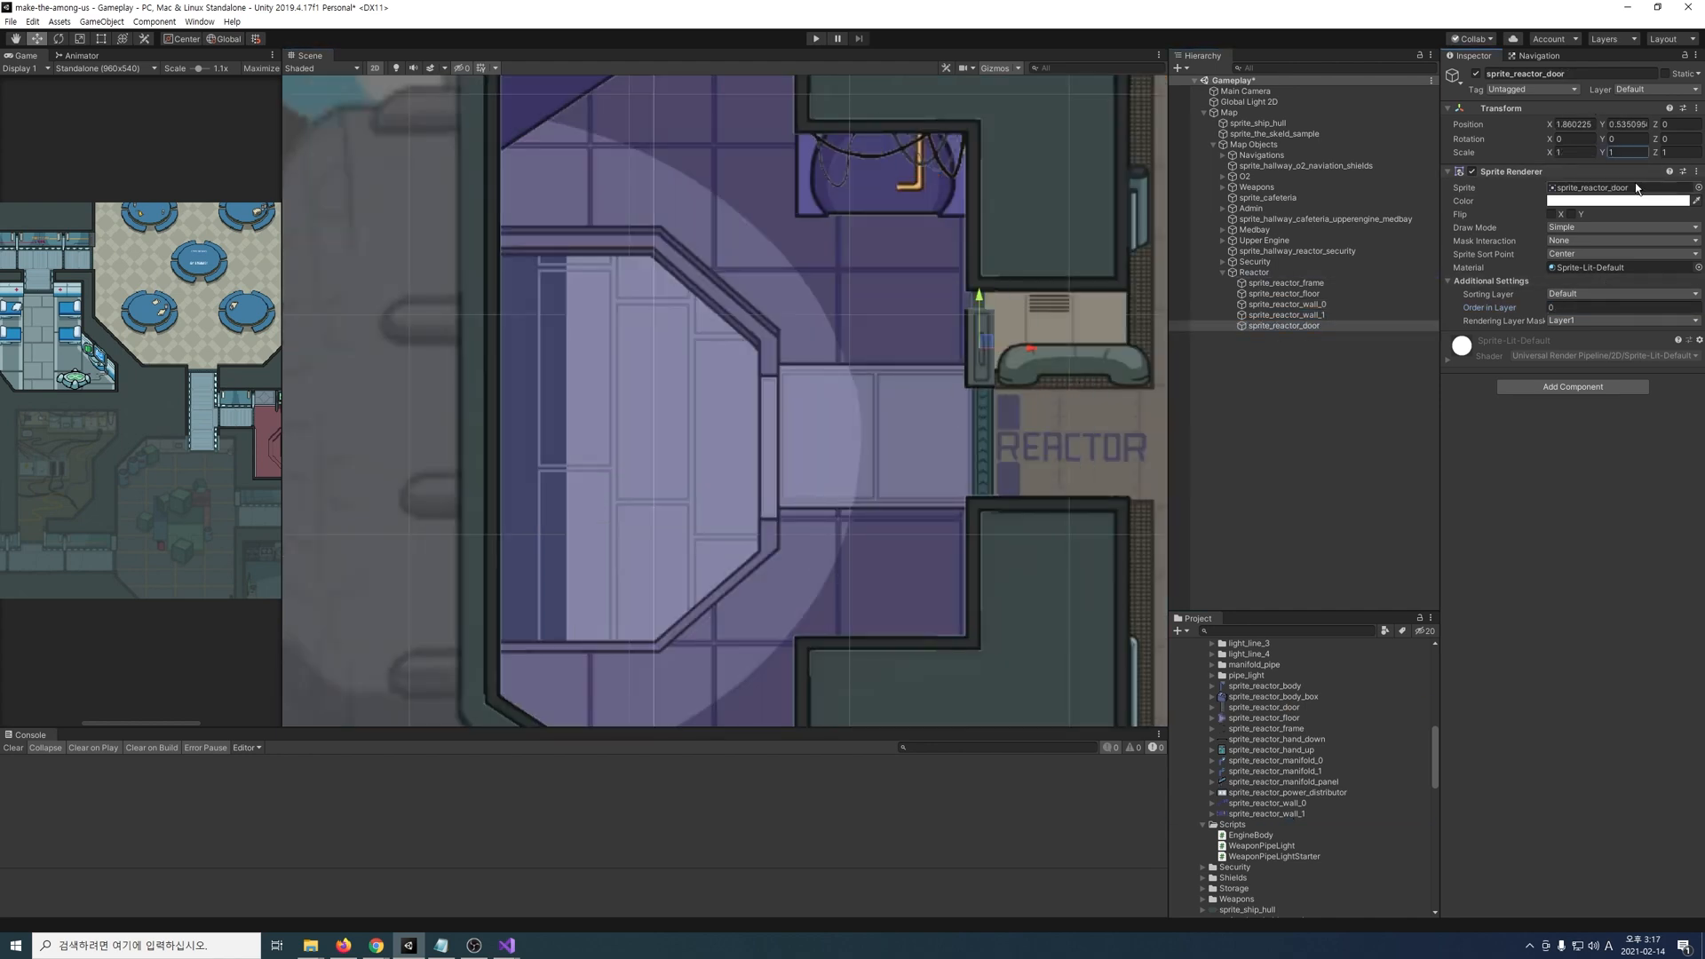
# Step: Set the Order in Layer of sprite_reactor_door, sprite_reactor_body (-32734) and sprite_reactor_manifold_0
pyautogui.click(1598, 307)
pyautogui.write('-3')
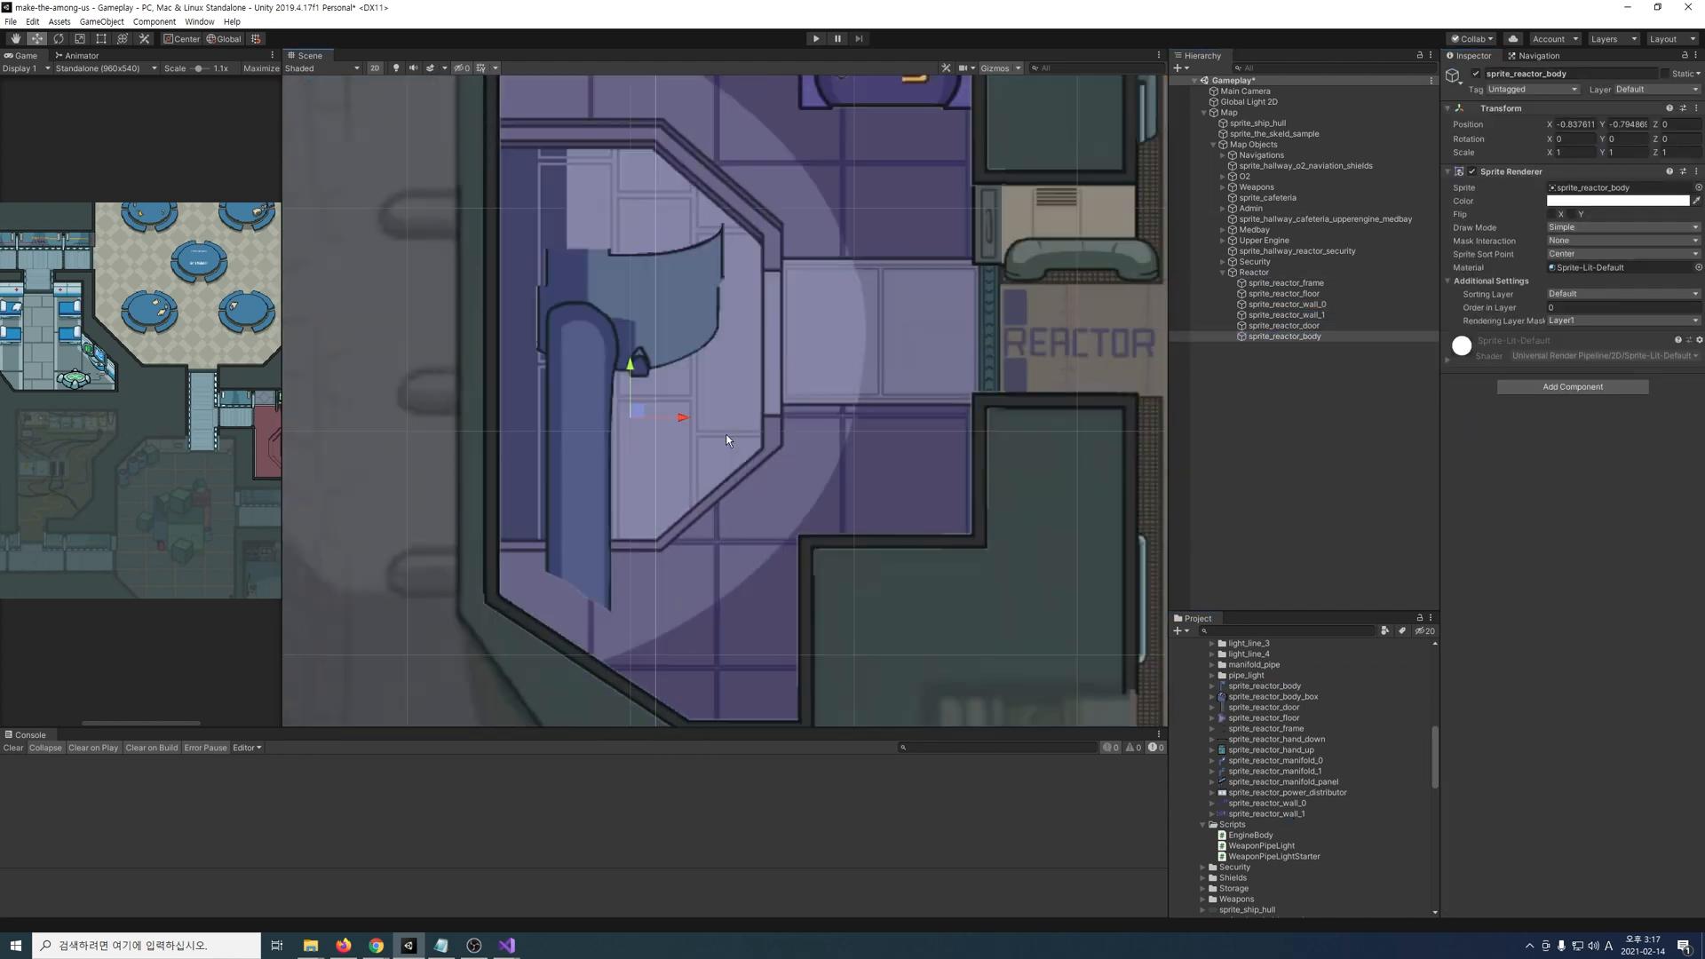
pyautogui.click(1599, 307)
pyautogui.write('-0')
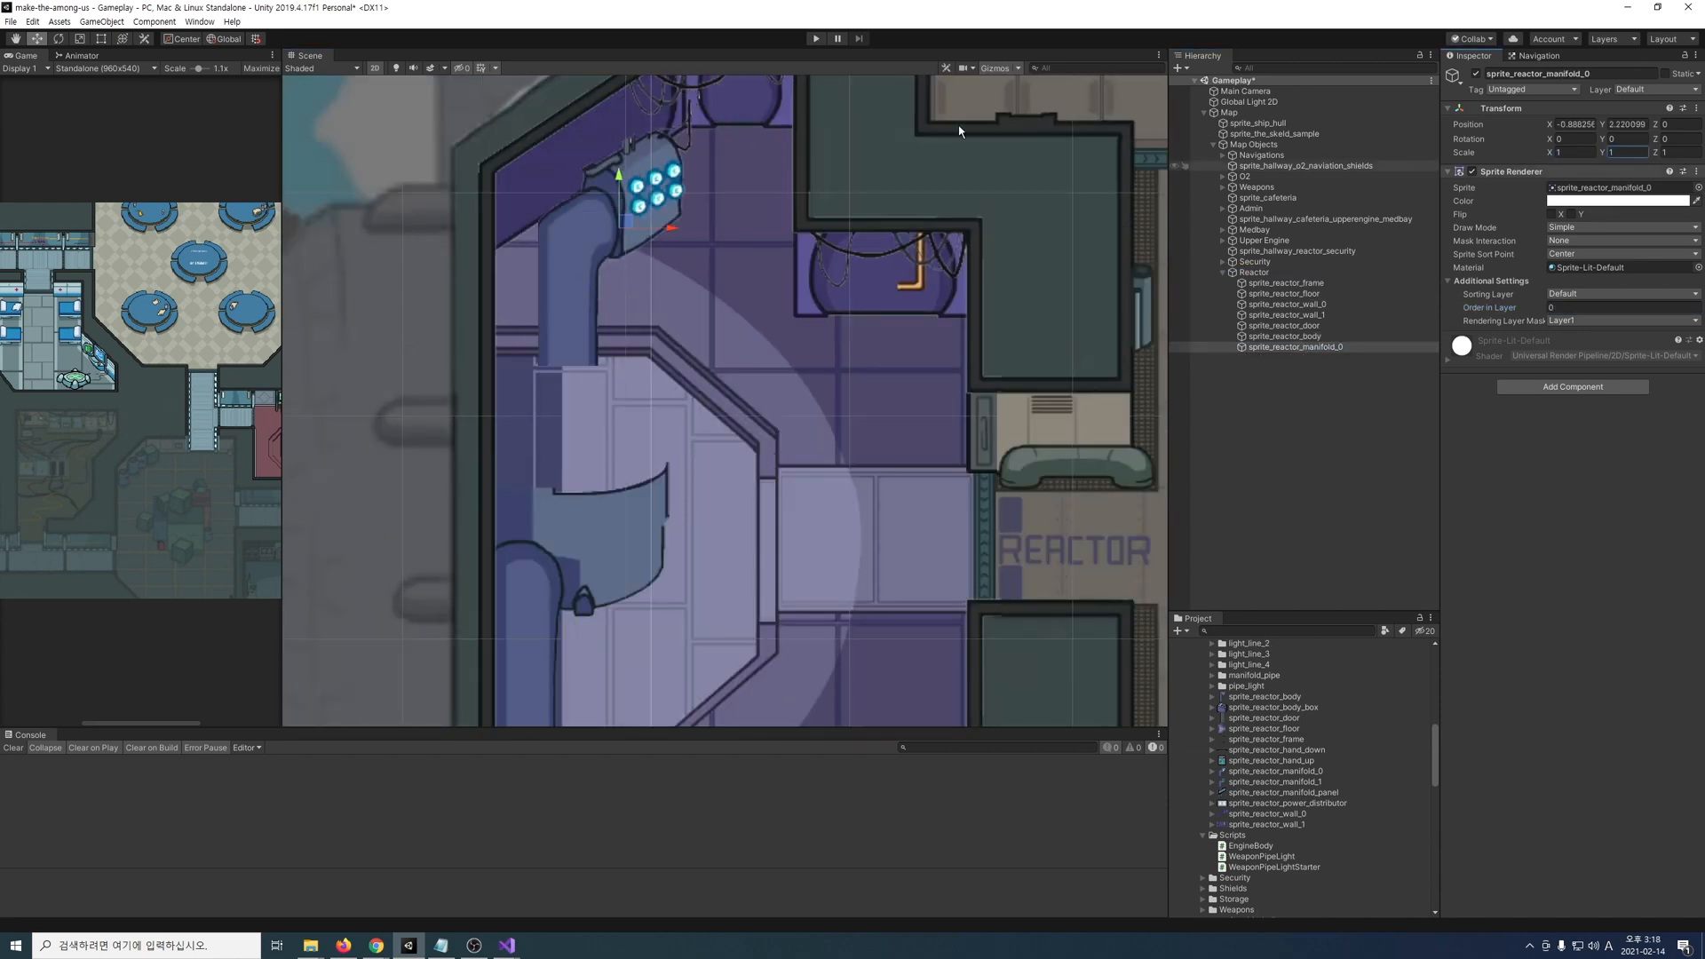
pyautogui.write('-327')
pyautogui.write('3')
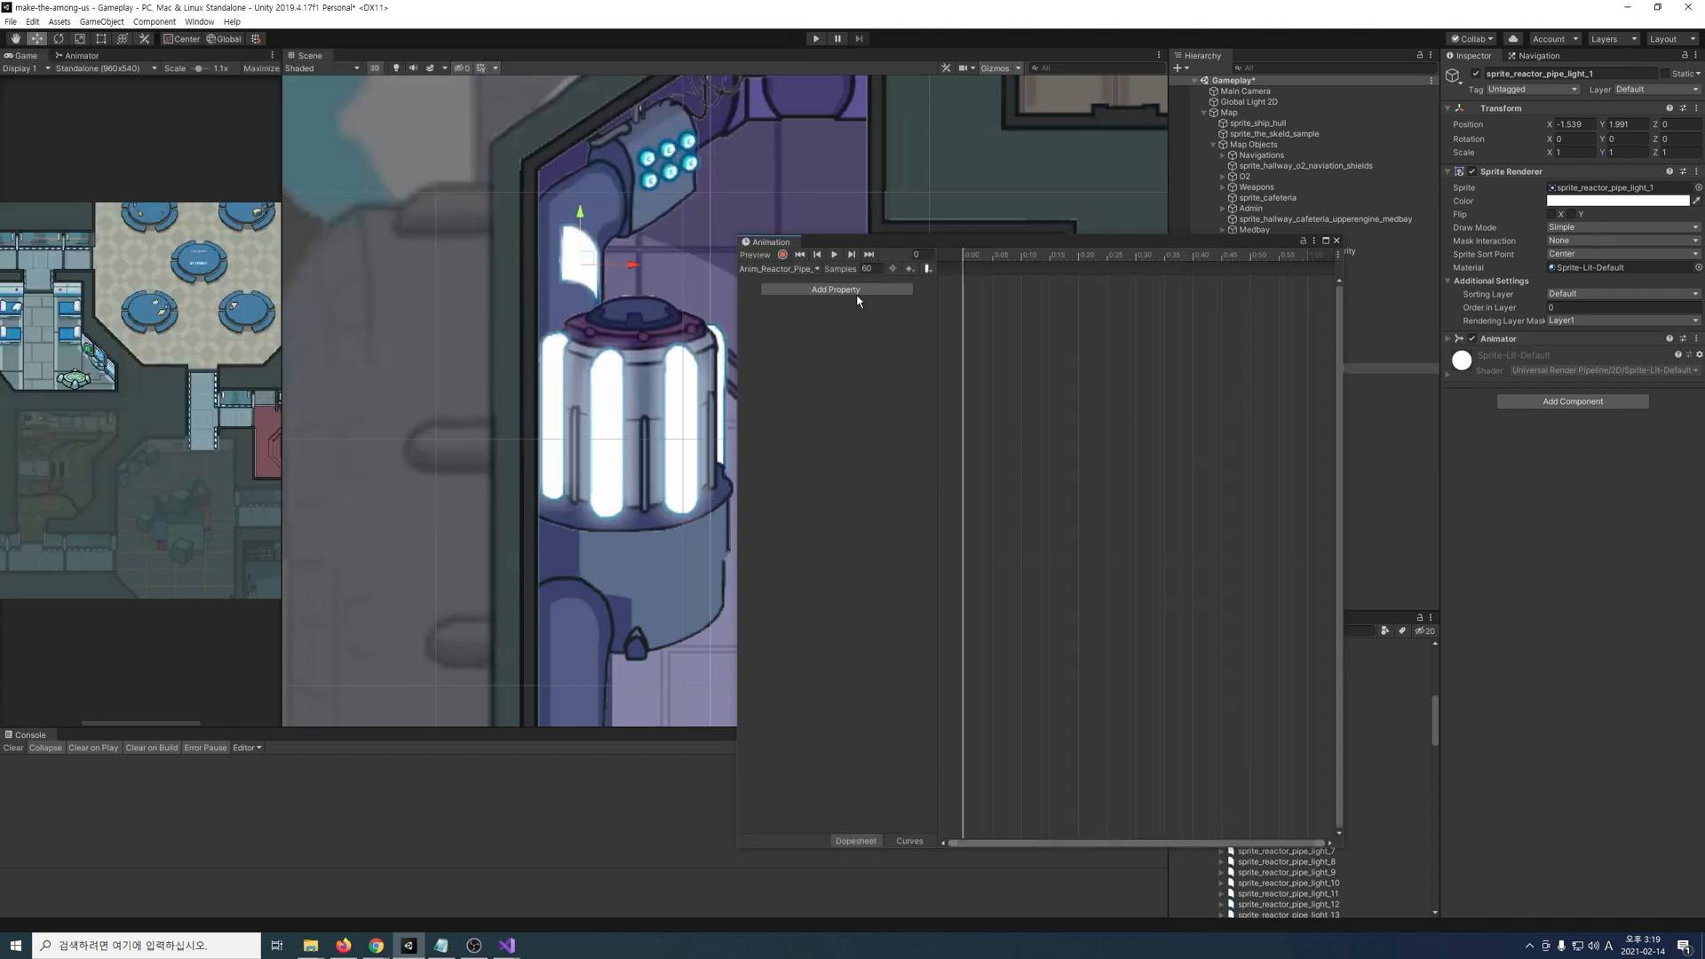
# Step: Duplicate the reactor pipe light and place the copies along the reactor's lower pipe
pyautogui.moveTo(1271, 755); pyautogui.dragTo(706, 155)
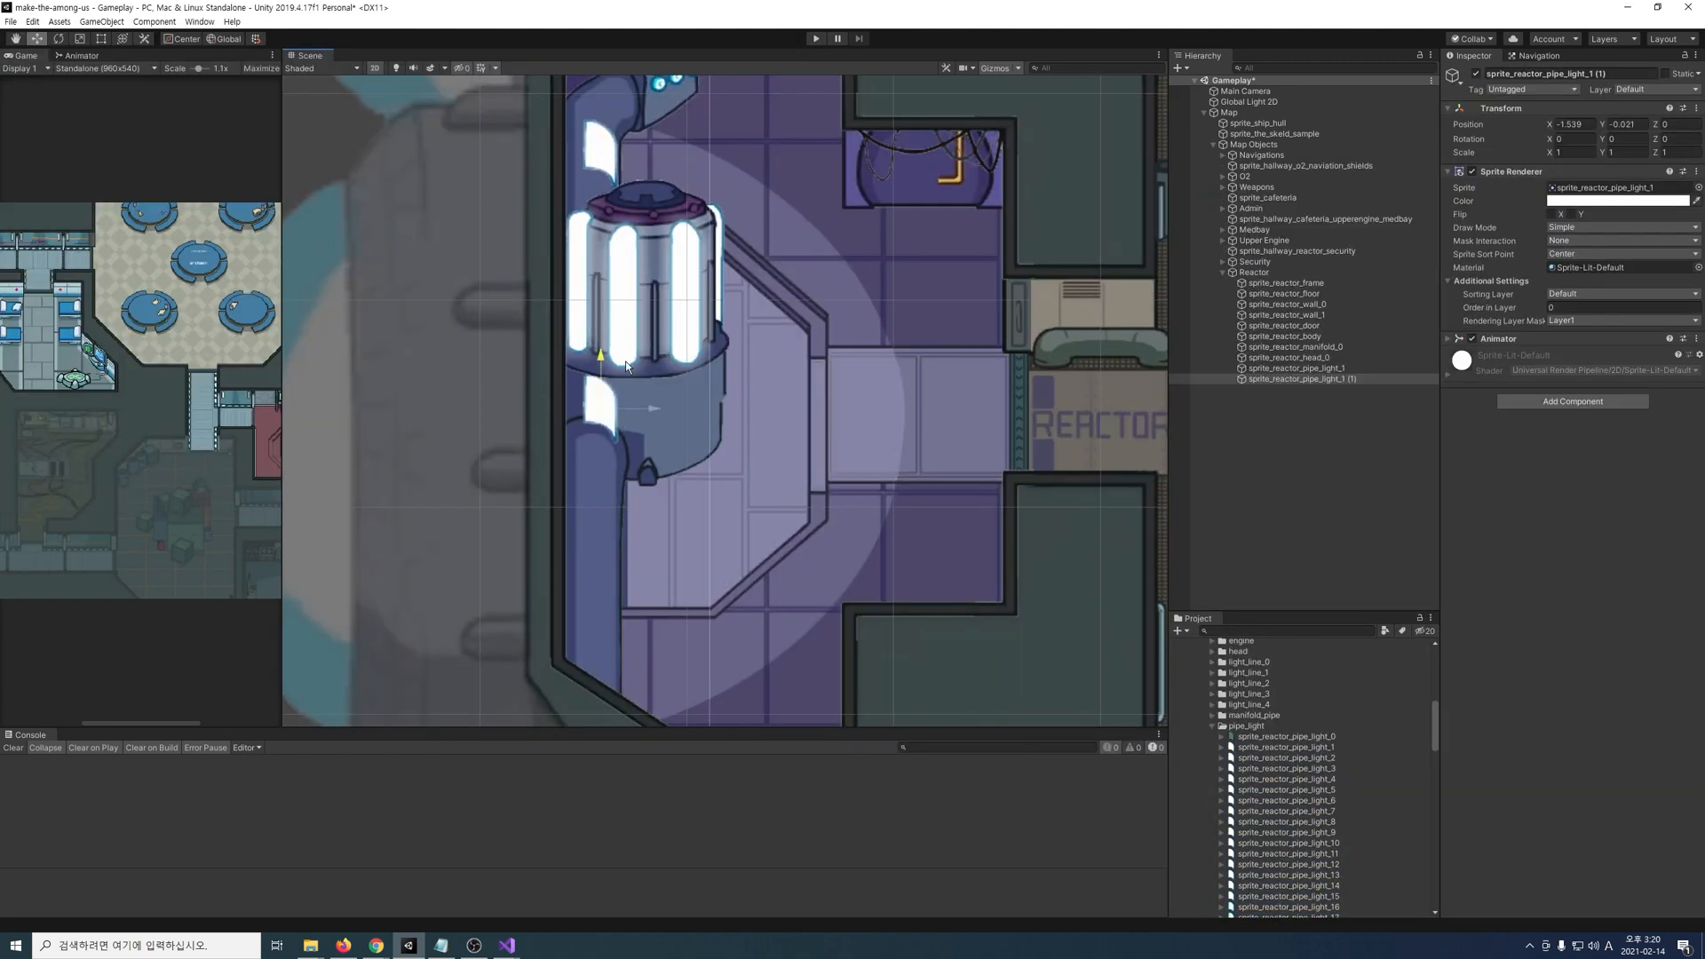
pyautogui.hotkey('ctrl', 'd')
pyautogui.moveTo(602, 438); pyautogui.dragTo(599, 550)
# Step: Set the Order in Layer of all three reactor pipe lights to -32730, using the reactor body's order as reference
pyautogui.click(1310, 336)
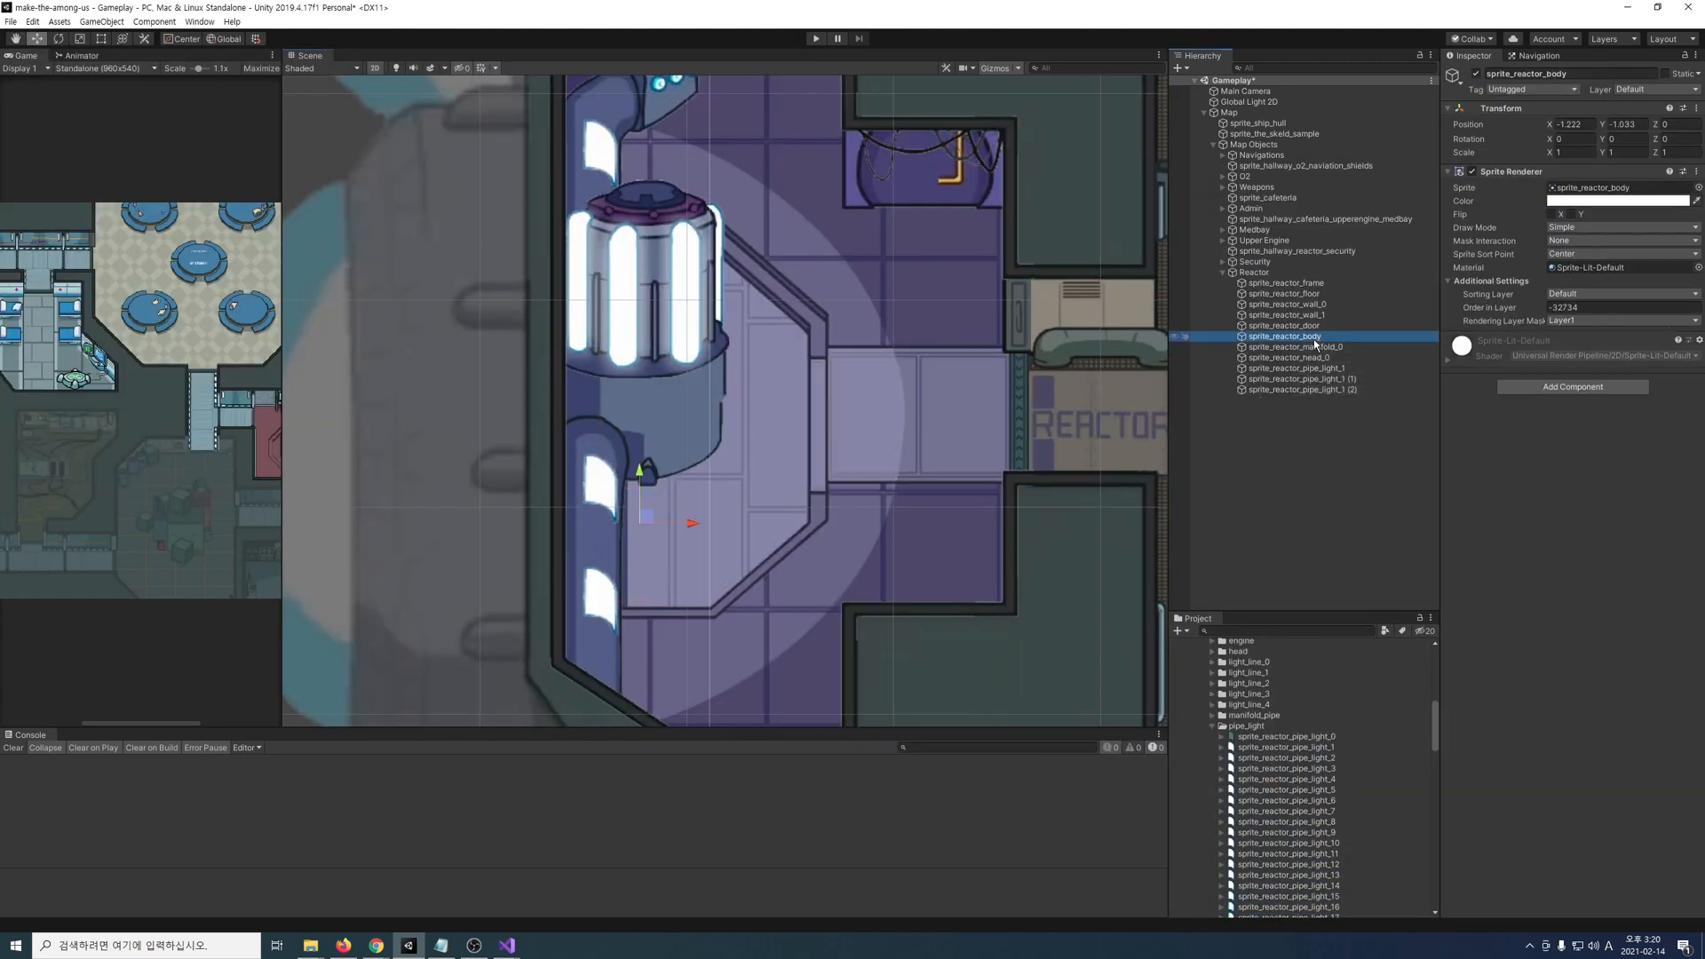
pyautogui.click(1329, 371)
pyautogui.keyDown('shift'); pyautogui.click(1329, 389); pyautogui.keyUp('shift')
pyautogui.click(1618, 308)
pyautogui.write('-32')
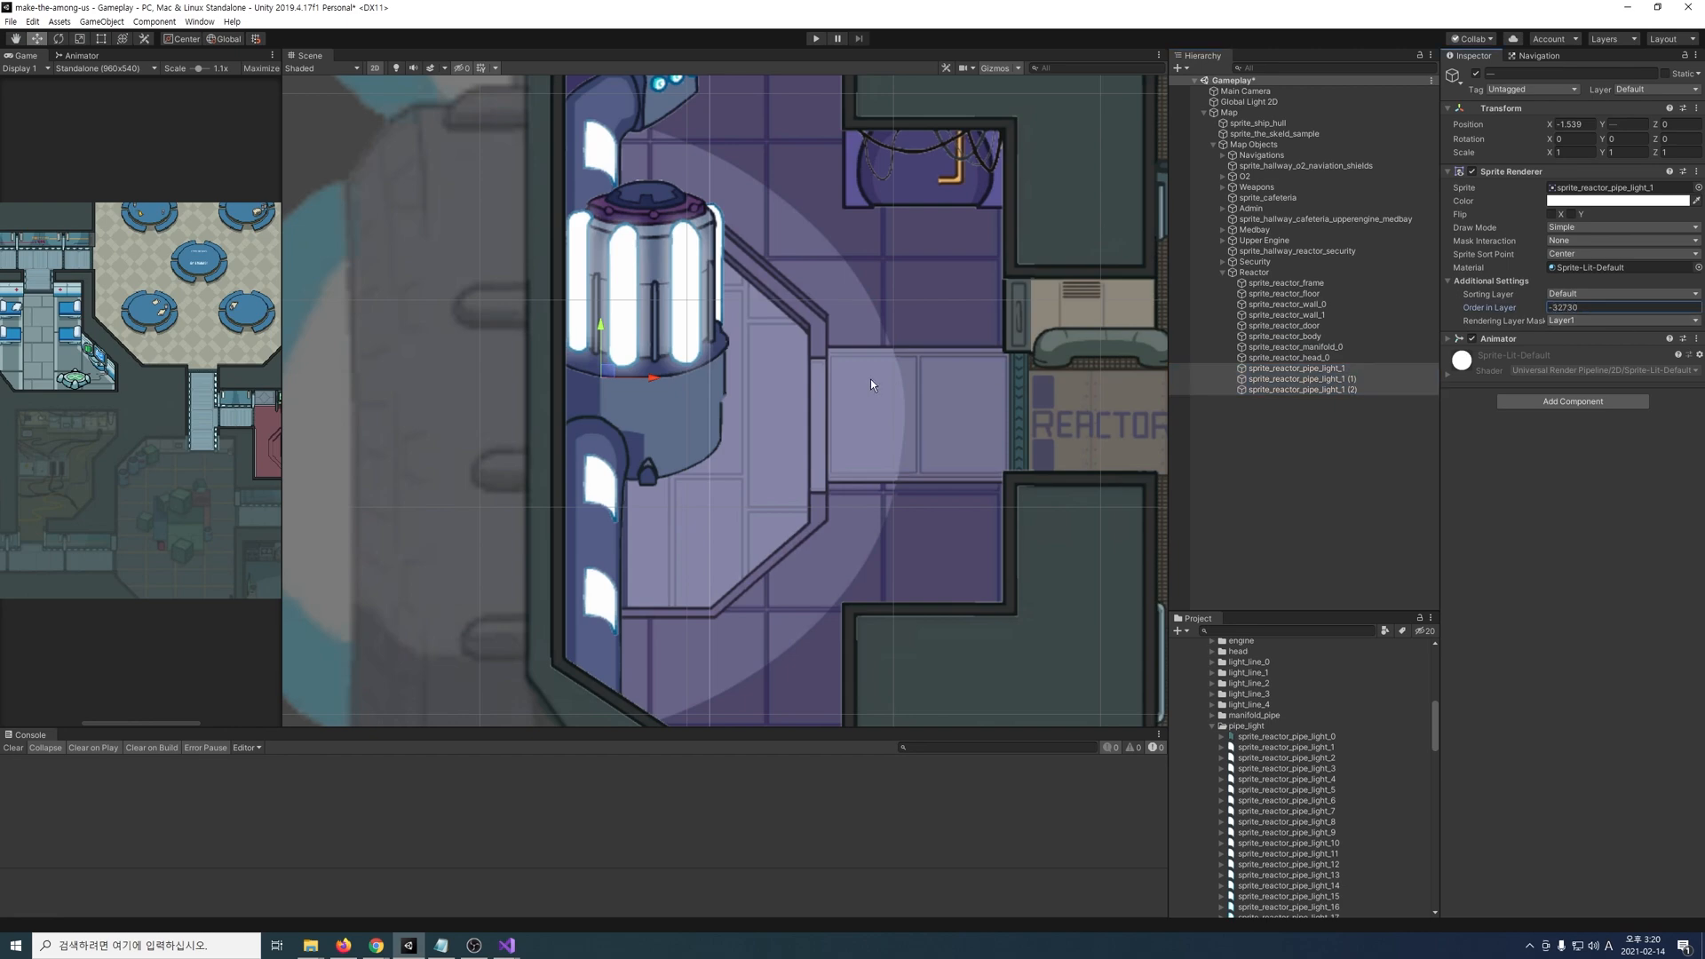
# Step: Add sprite_reactor_manifold_pipe_1 beside the reactor manifold and save a new animation clip for it in the Animations folder
pyautogui.moveTo(1293, 737); pyautogui.dragTo(726, 189)
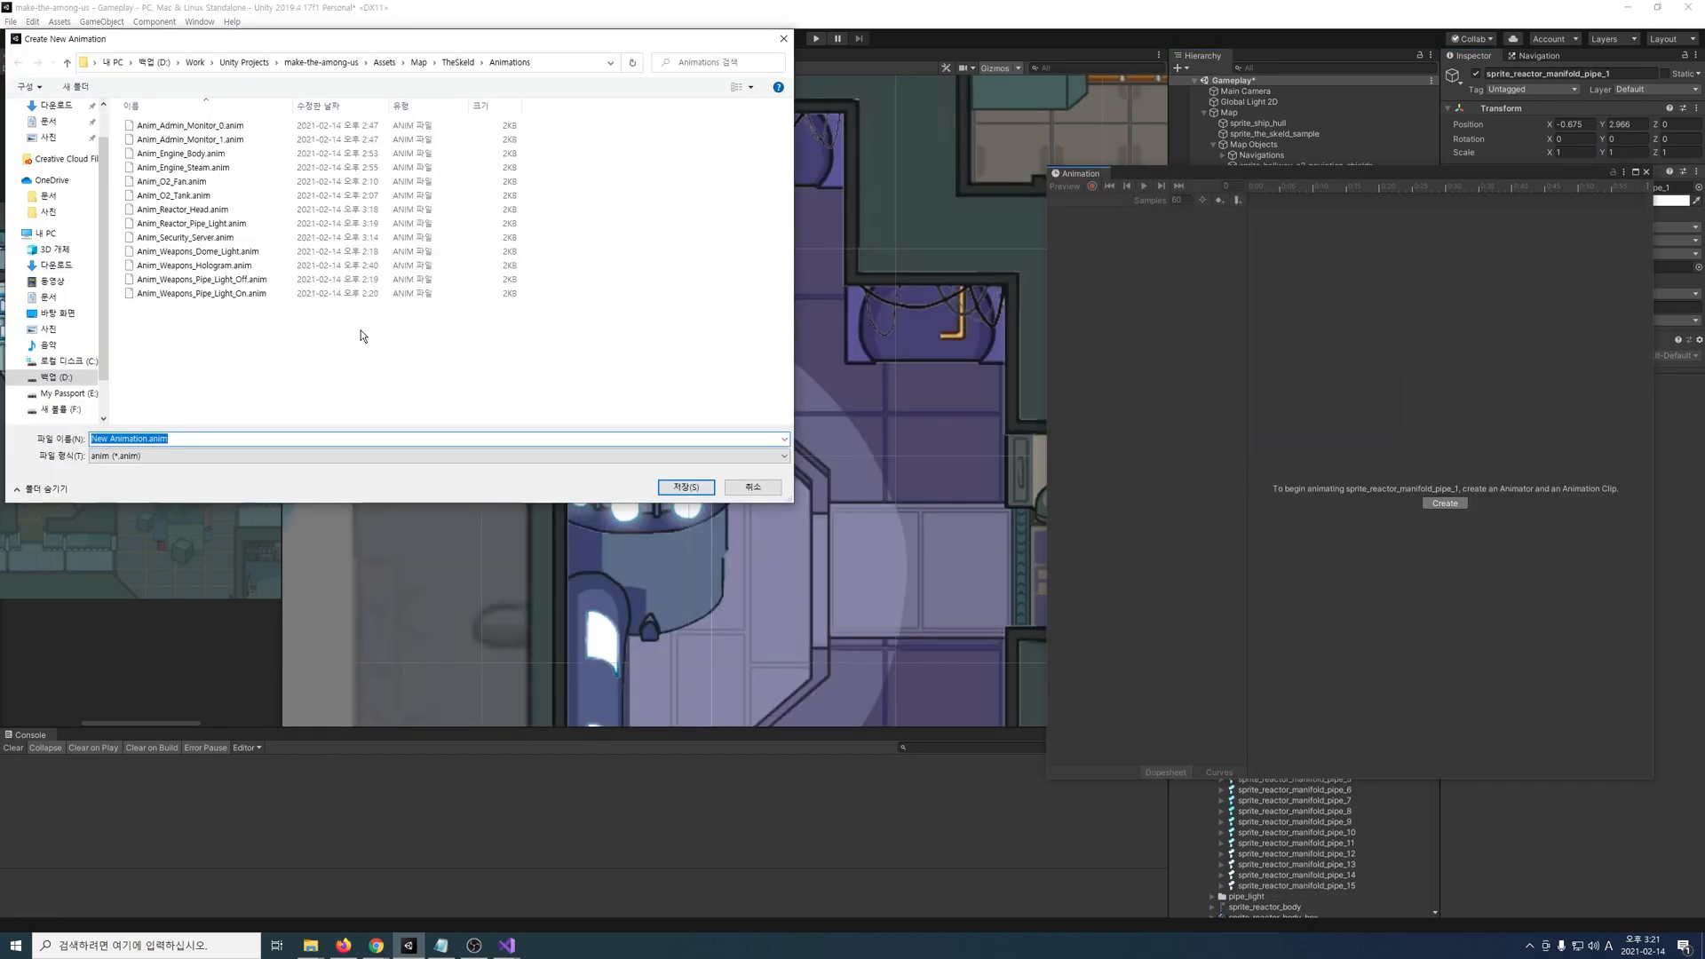
pyautogui.press('Return')
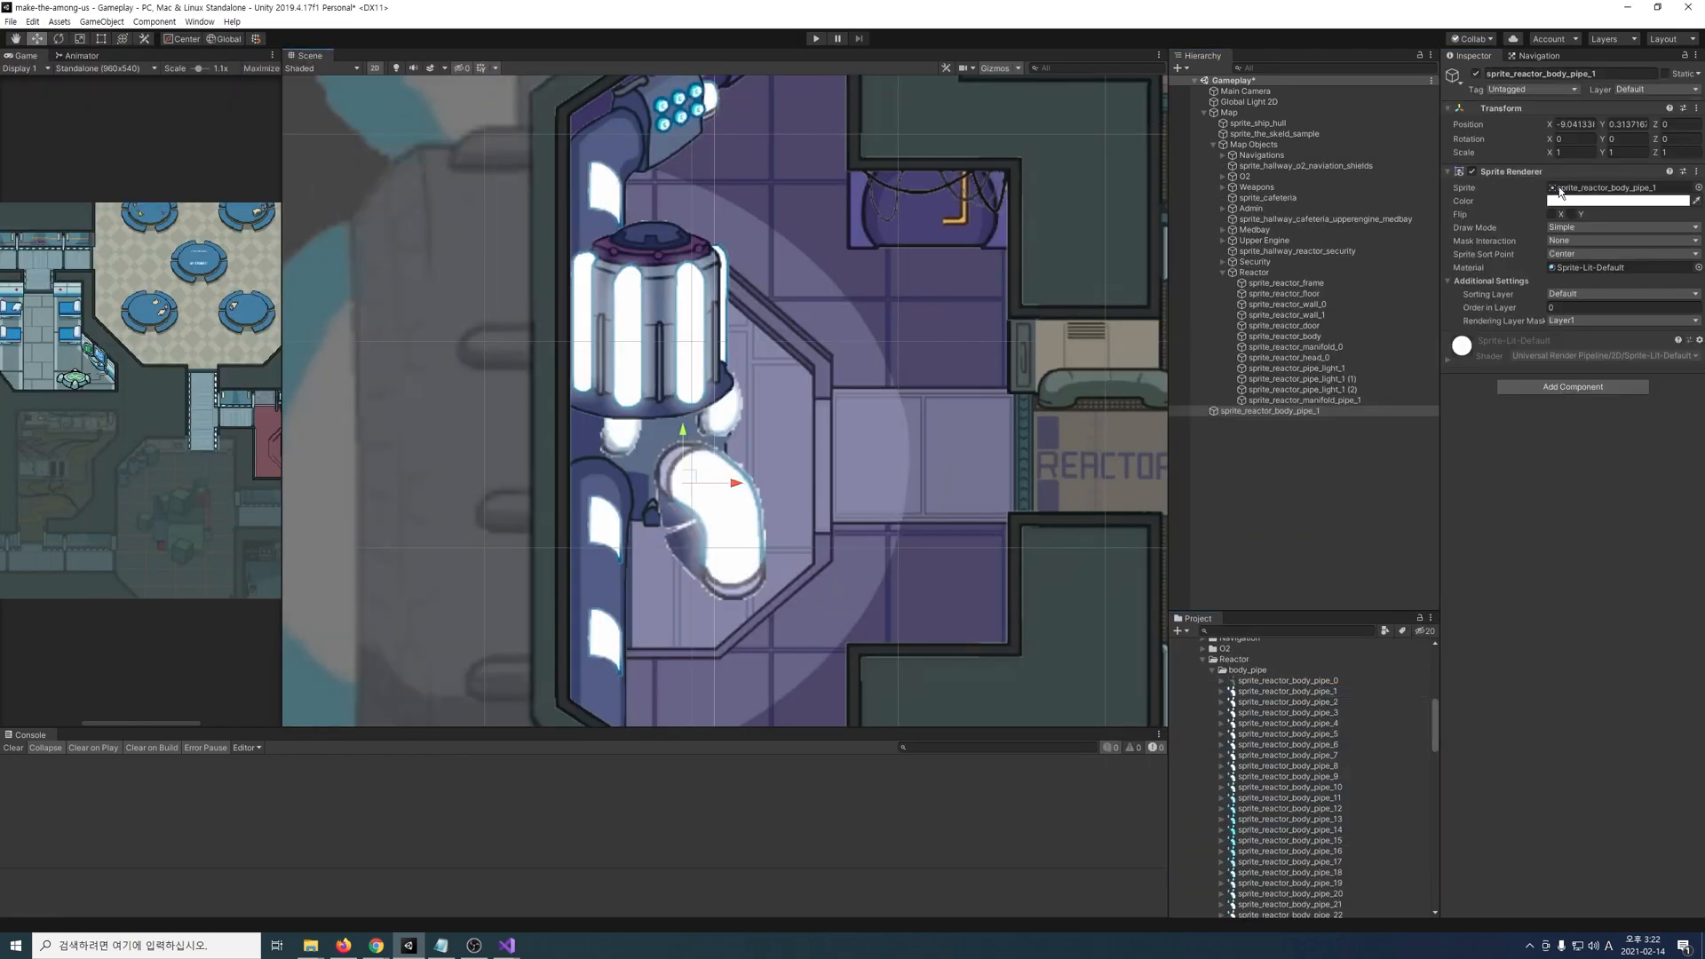
# Step: Set the Order in Layer of sprite_reactor_body_pipe_1 to -32732, using the reactor body's order as reference
pyautogui.click(1300, 337)
pyautogui.click(1304, 411)
pyautogui.click(1598, 307)
pyautogui.write('-32732')
# Step: Create an animation clip for sprite_reactor_body_pipe_1 with a name starting with Anim_Reactor_Body
pyautogui.hotkey('ctrl', '6')
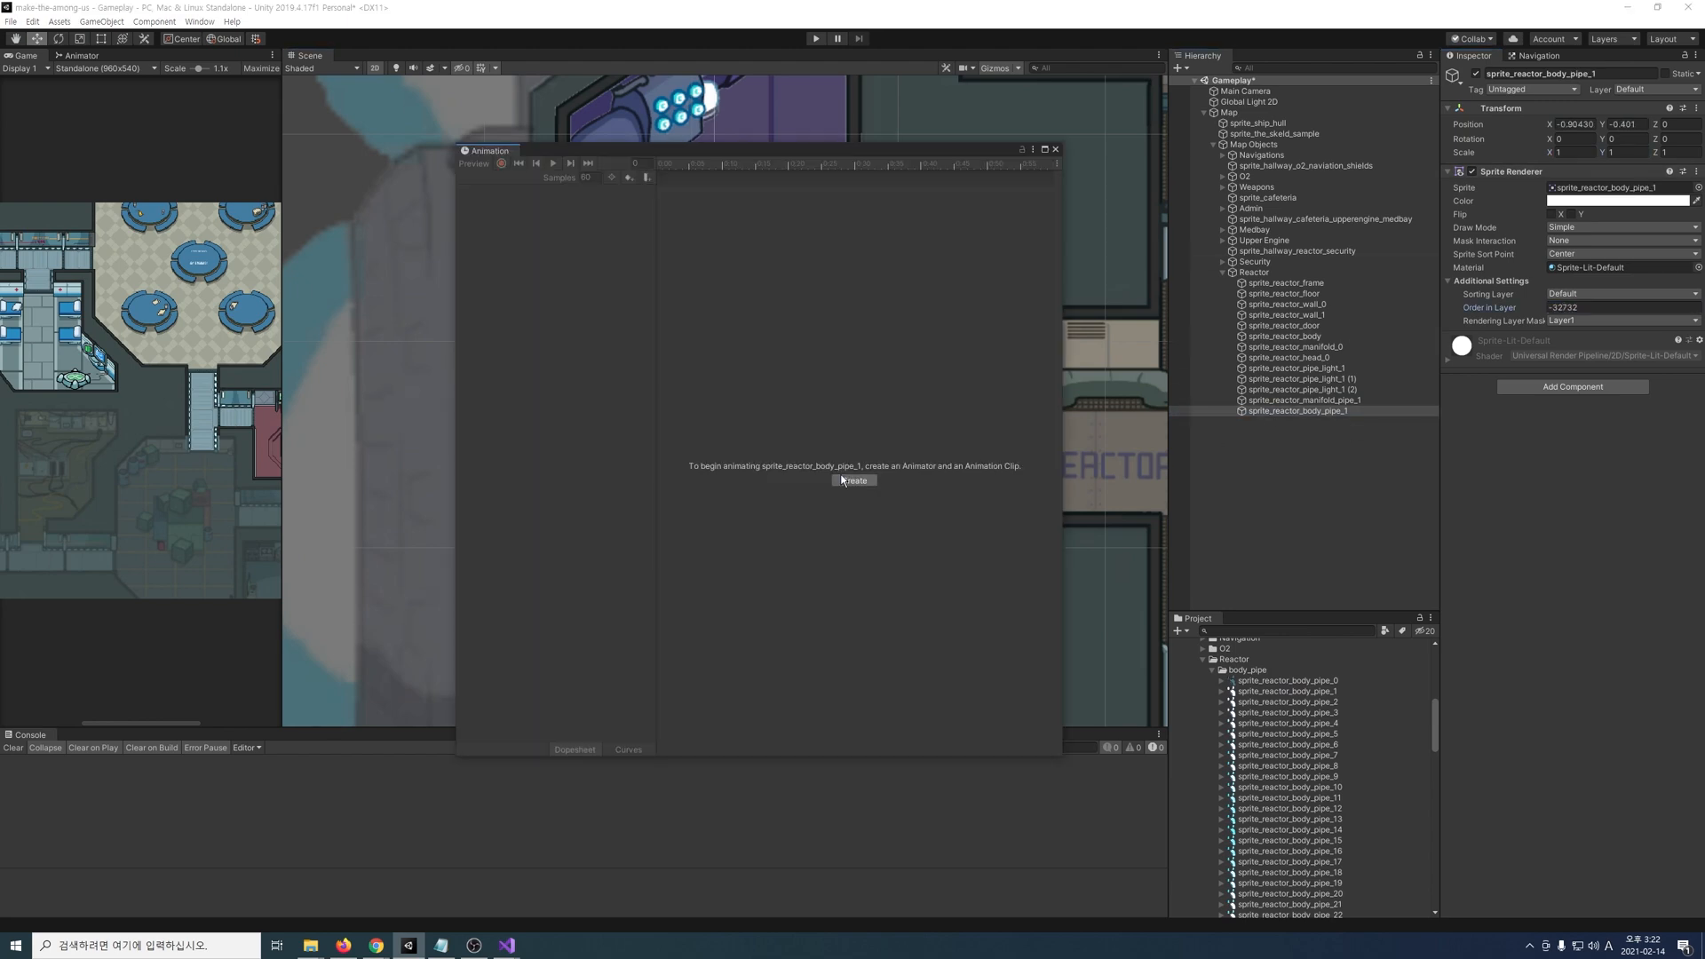
pyautogui.click(855, 481)
pyautogui.write('Anim_Reactor_Body_Pi')
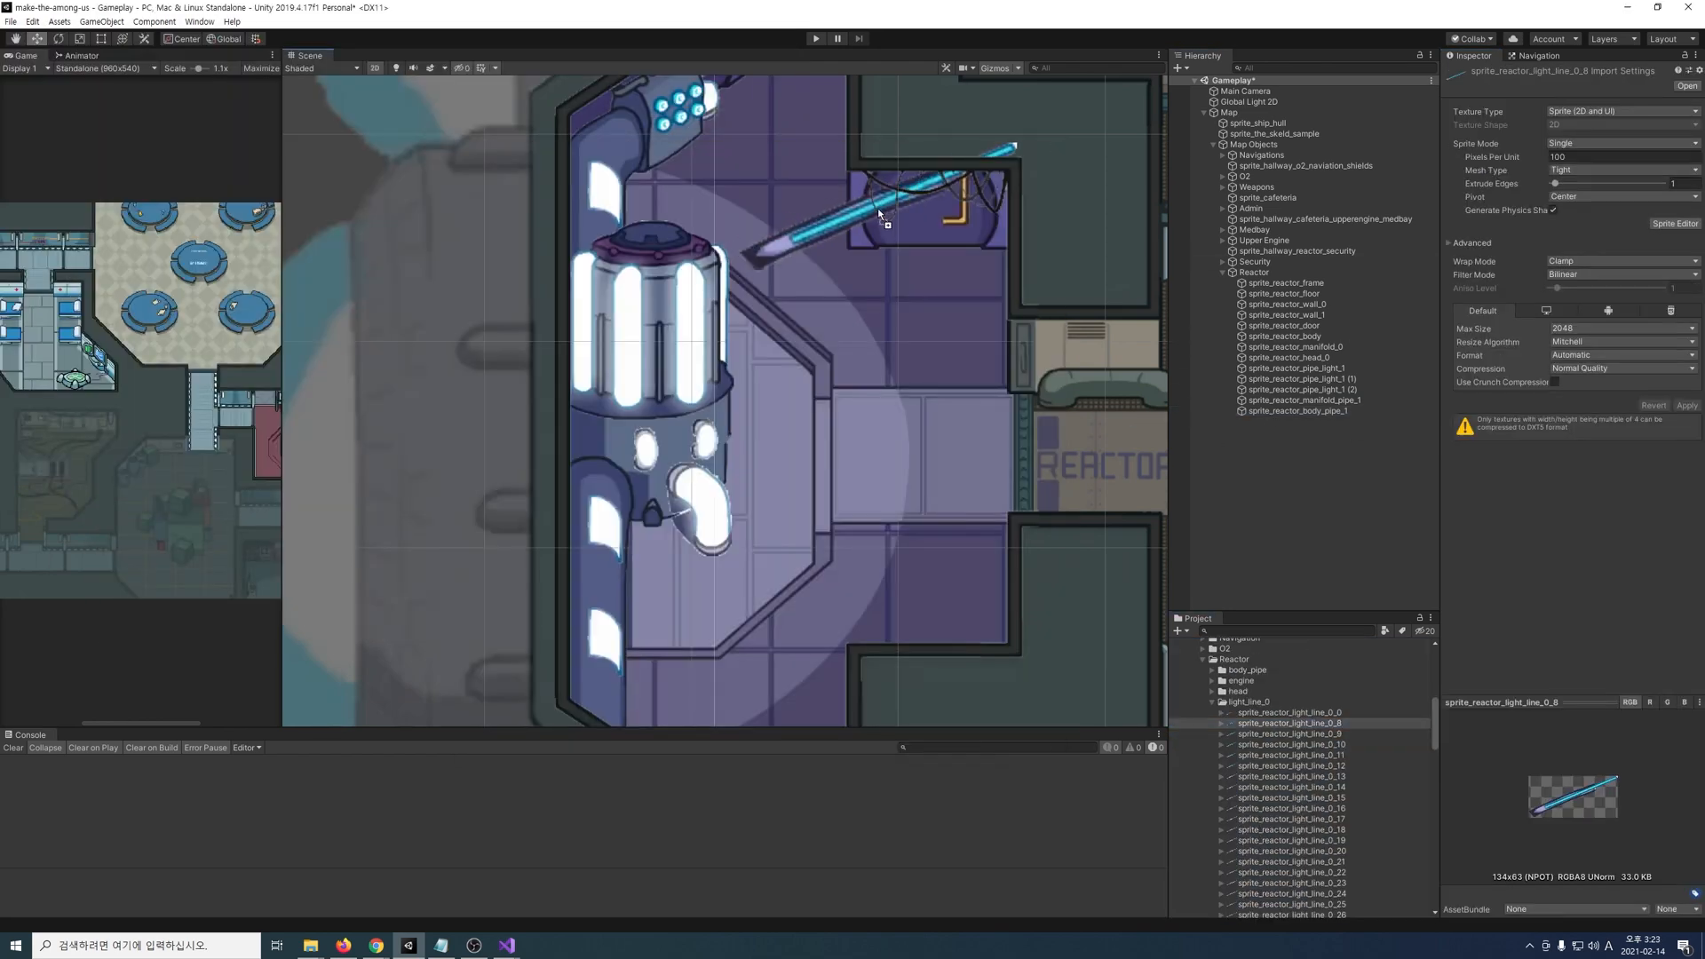
# Step: Place sprite_reactor_light_line_0_8 diagonally beside the reactor's upper alcove and create a clip named Anim_Reactor_Line_0 for it
pyautogui.moveTo(852, 210); pyautogui.dragTo(879, 190)
pyautogui.click(1300, 422)
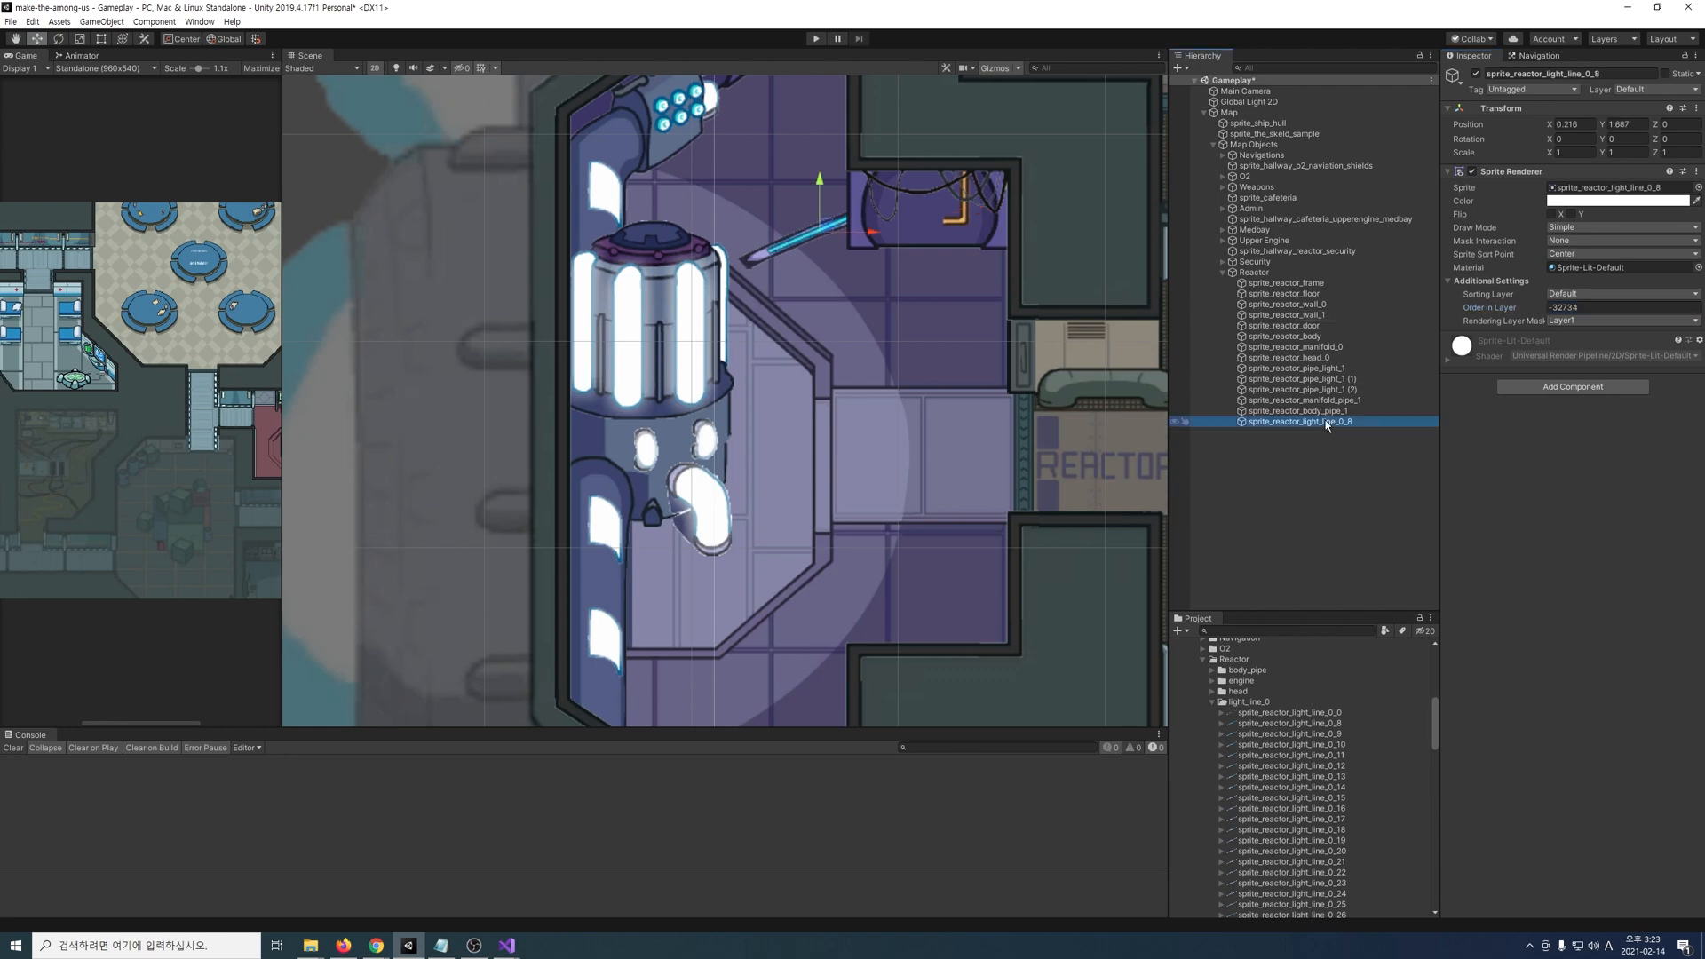
pyautogui.hotkey('ctrl', '6')
pyautogui.click(854, 480)
pyautogui.write('Anim_Reactor_Line_0')
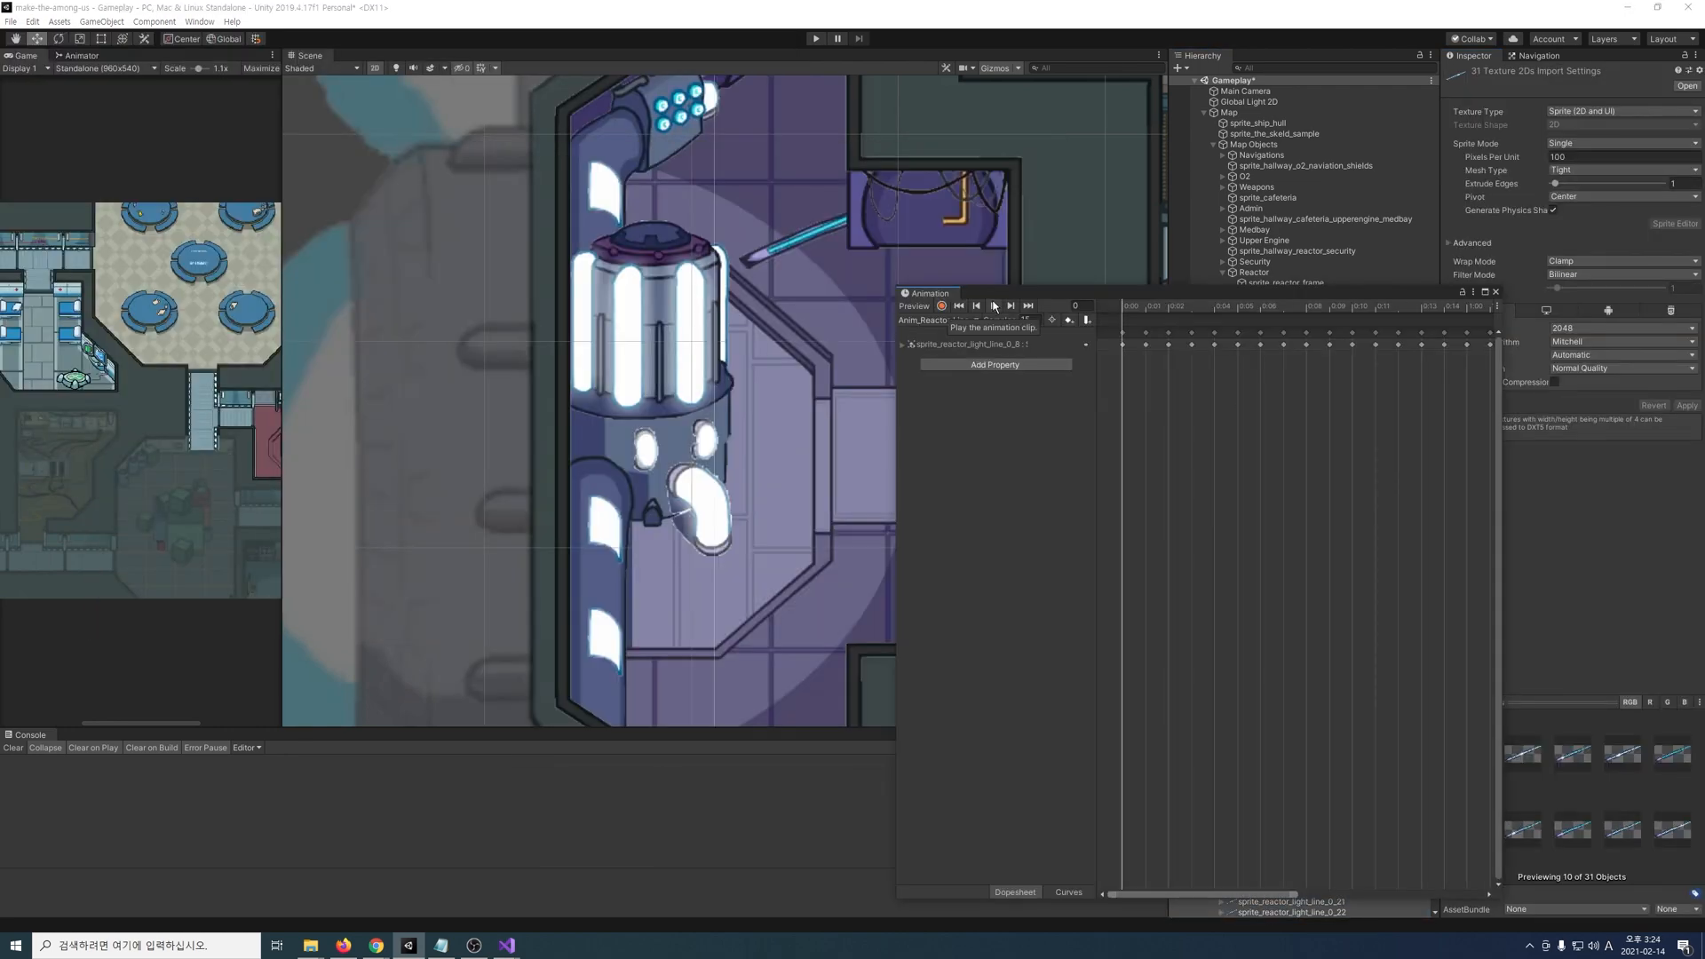
# Step: Position sprite_reactor_light_line_1_1 along the upper edge of the reactor entrance walkway and give it a negative Order in Layer
pyautogui.moveTo(897, 372); pyautogui.dragTo(843, 374)
pyautogui.click(1638, 308)
pyautogui.write('-')
# Step: Create a new Anim_Reactor_Line animation clip for sprite_reactor_light_line_1_1
pyautogui.click(1356, 434)
pyautogui.hotkey('ctrl', '6')
pyautogui.click(1293, 623)
pyautogui.press('Return')
# Step: Fill the sprite_reactor_light_line_1_1 clip with the light_line_1 sprite sequence at 15 samples and close the animation editor
pyautogui.moveTo(1066, 293); pyautogui.dragTo(413, 251)
pyautogui.click(1290, 694)
pyautogui.keyDown('shift'); pyautogui.click(1305, 890); pyautogui.keyUp('shift')
pyautogui.moveTo(1378, 691); pyautogui.dragTo(497, 355)
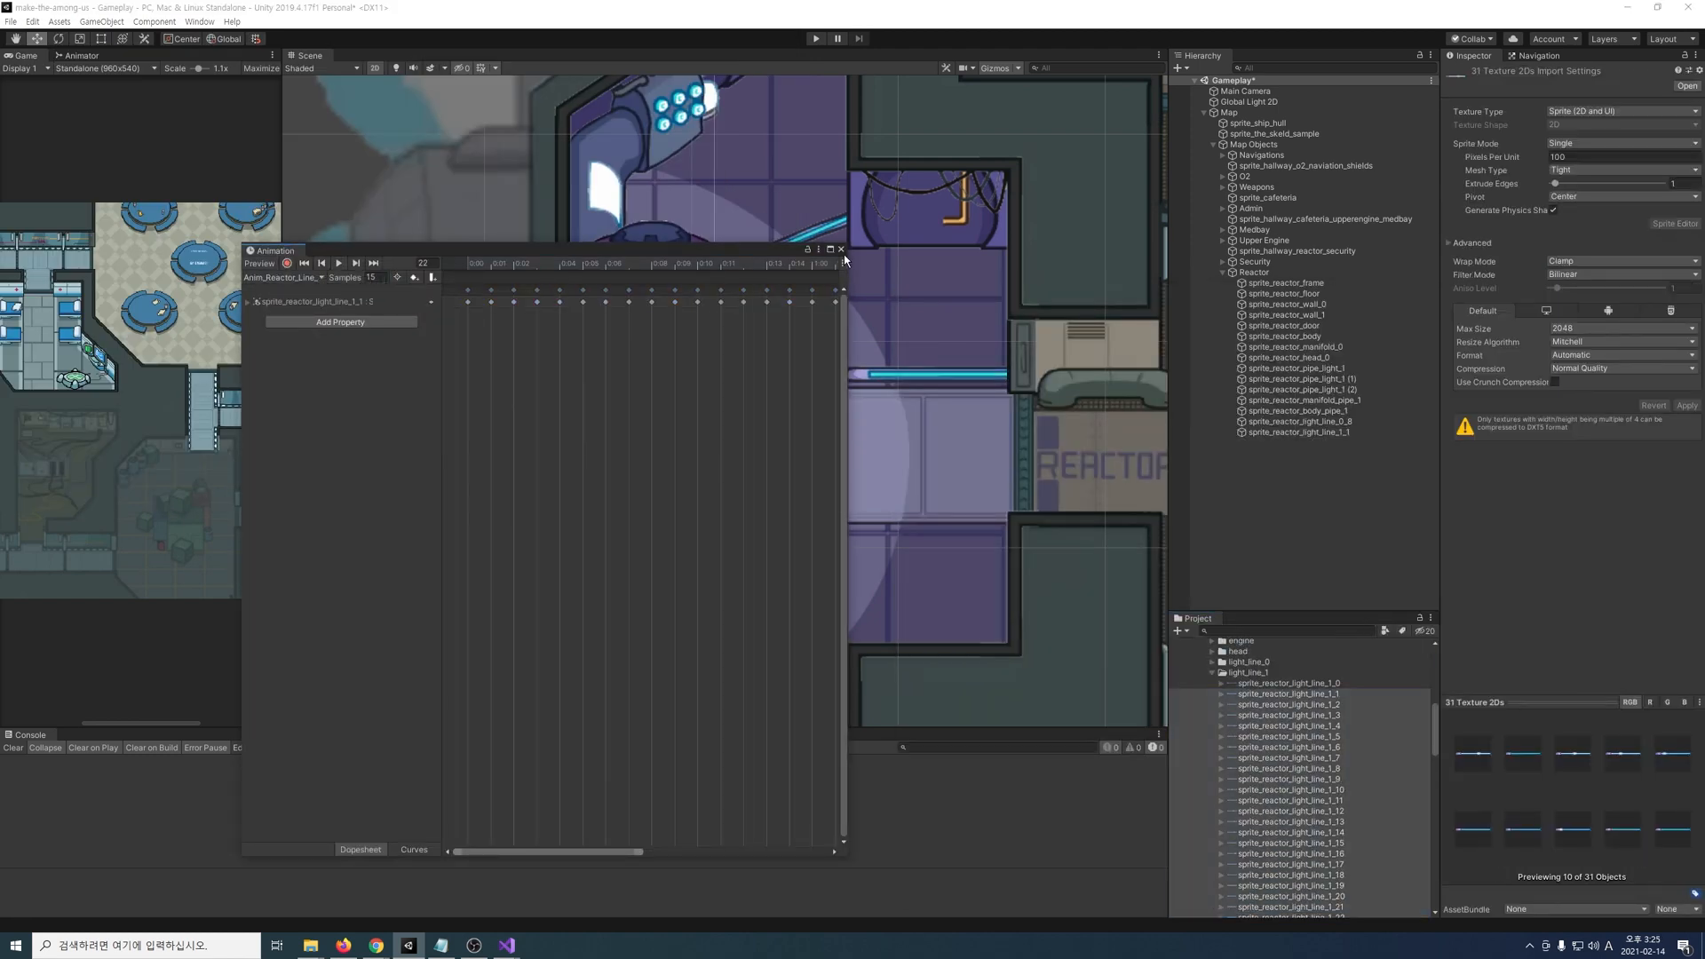
pyautogui.click(841, 250)
# Step: Duplicate sprite_reactor_light_line_1_1 and move the copy to the lower edge of the reactor entrance walkway
pyautogui.click(1299, 432)
pyautogui.hotkey('ctrl', 'd')
pyautogui.moveTo(929, 327); pyautogui.dragTo(929, 487)
# Step: Add sprite_reactor_light_line_2_1 to the reactor's lower diagonal line and set its scale to 1
pyautogui.moveTo(932, 533); pyautogui.dragTo(965, 417, button='middle')
pyautogui.click(1212, 673)
pyautogui.click(1212, 683)
pyautogui.moveTo(1288, 705); pyautogui.dragTo(844, 570)
pyautogui.click(1585, 153)
pyautogui.write('1')
# Step: Create an animation clip for sprite_reactor_light_line_2_1, naming it after the existing reactor line clip with number 2
pyautogui.click(1350, 455)
pyautogui.hotkey('ctrl', '6')
pyautogui.click(640, 580)
pyautogui.click(226, 253)
pyautogui.write('2')
pyautogui.click(686, 487)
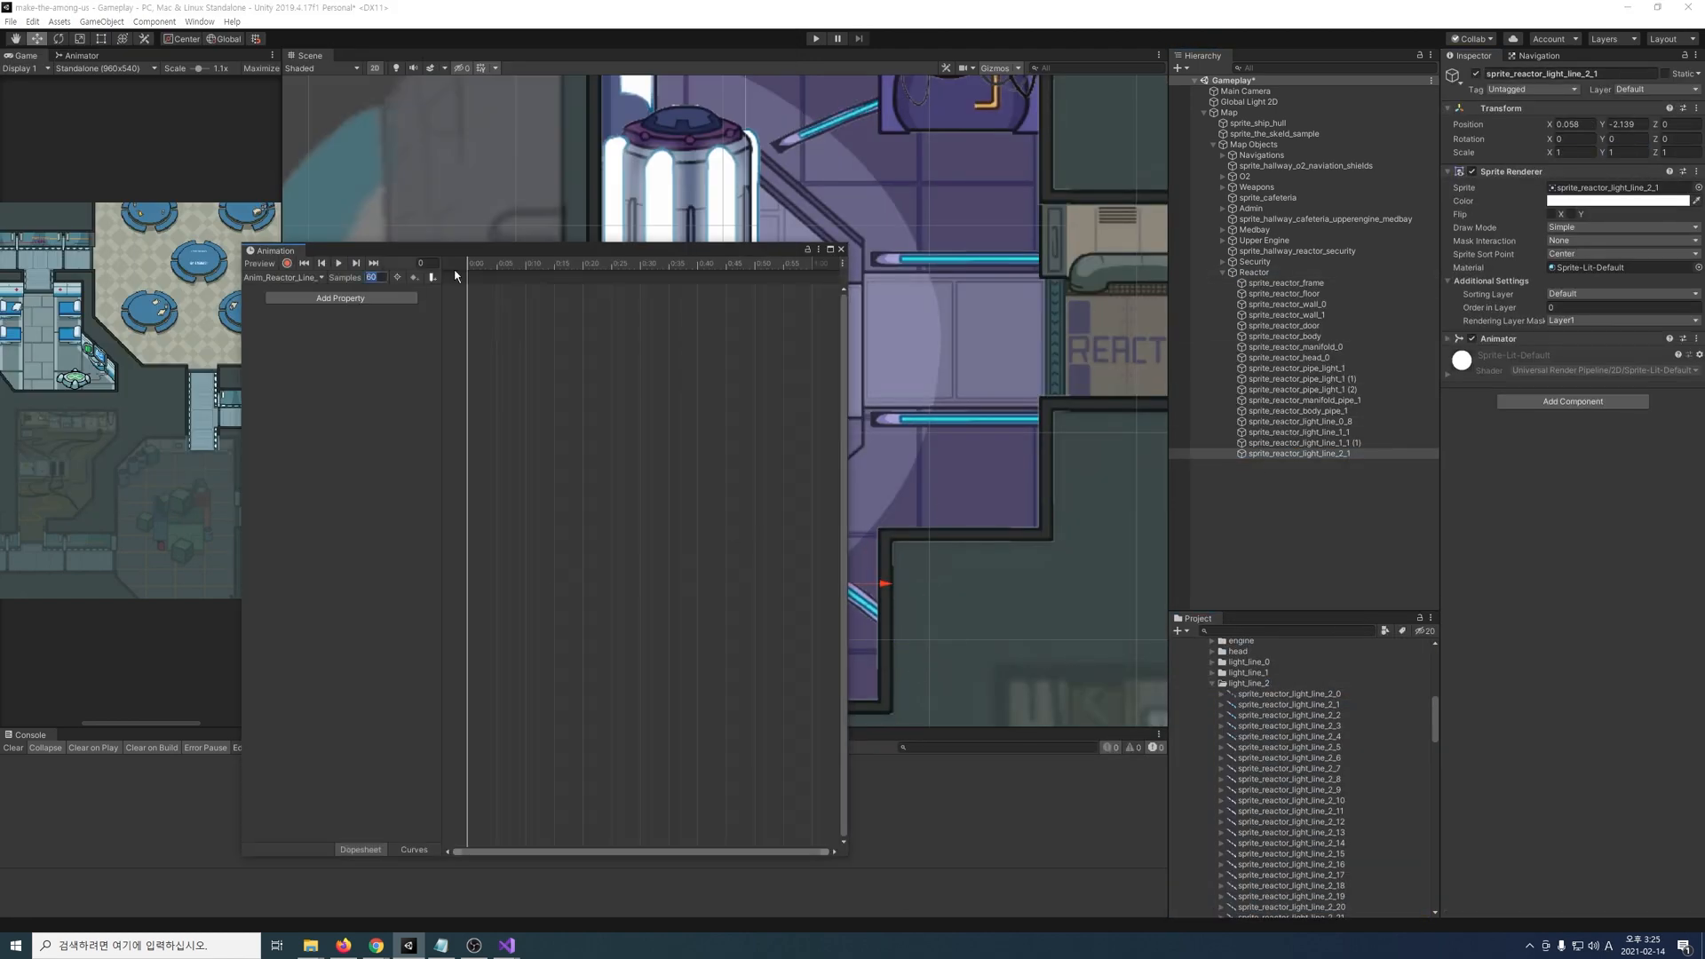
# Step: Fill the sprite_reactor_light_line_2_1 clip with the light_line_2 sprite sequence and close the animation editor
pyautogui.click(1289, 693)
pyautogui.scroll(-4, 1290, 723)
pyautogui.keyDown('shift'); pyautogui.click(1292, 825); pyautogui.keyUp('shift')
pyautogui.moveTo(1289, 693); pyautogui.dragTo(798, 120)
pyautogui.click(841, 249)
# Step: Add sprite_reactor_light_line_3_0 under Reactor near the upper manifold and set its scale to 1 by 1
pyautogui.click(1212, 675)
pyautogui.scroll(-1, 797, 120)
pyautogui.moveTo(798, 120); pyautogui.dragTo(880, 417, button='middle')
pyautogui.moveTo(1279, 464); pyautogui.dragTo(1254, 272)
pyautogui.click(1577, 152)
pyautogui.write('1')
pyautogui.press('Tab')
pyautogui.write('1')
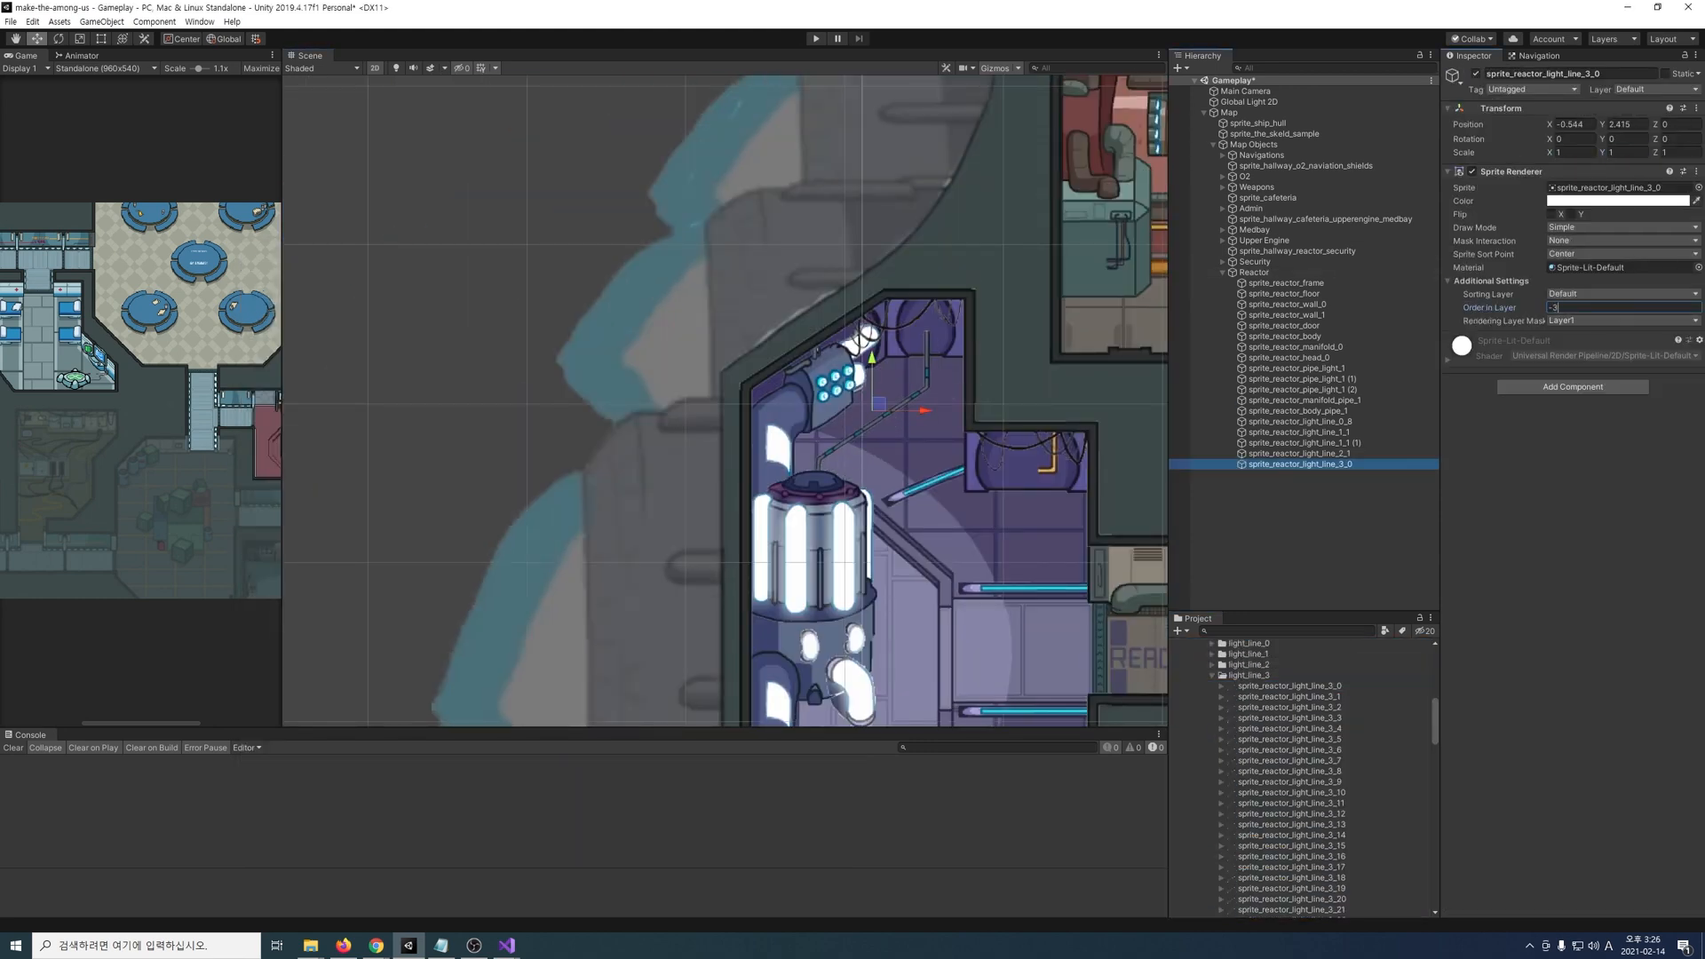
# Step: Add sprite_reactor_light_line_4_0 along the reactor's lower floor, with scale 1 by 1 and Order in Layer -32732
pyautogui.moveTo(888, 569); pyautogui.dragTo(854, 294, button='middle')
pyautogui.click(1212, 675)
pyautogui.click(1213, 685)
pyautogui.moveTo(1290, 698); pyautogui.dragTo(858, 490)
pyautogui.click(1577, 153)
pyautogui.write('1')
pyautogui.press('Tab')
pyautogui.write('1')
pyautogui.click(1590, 307)
pyautogui.write('-32732')
pyautogui.moveTo(859, 484); pyautogui.dragTo(838, 530)
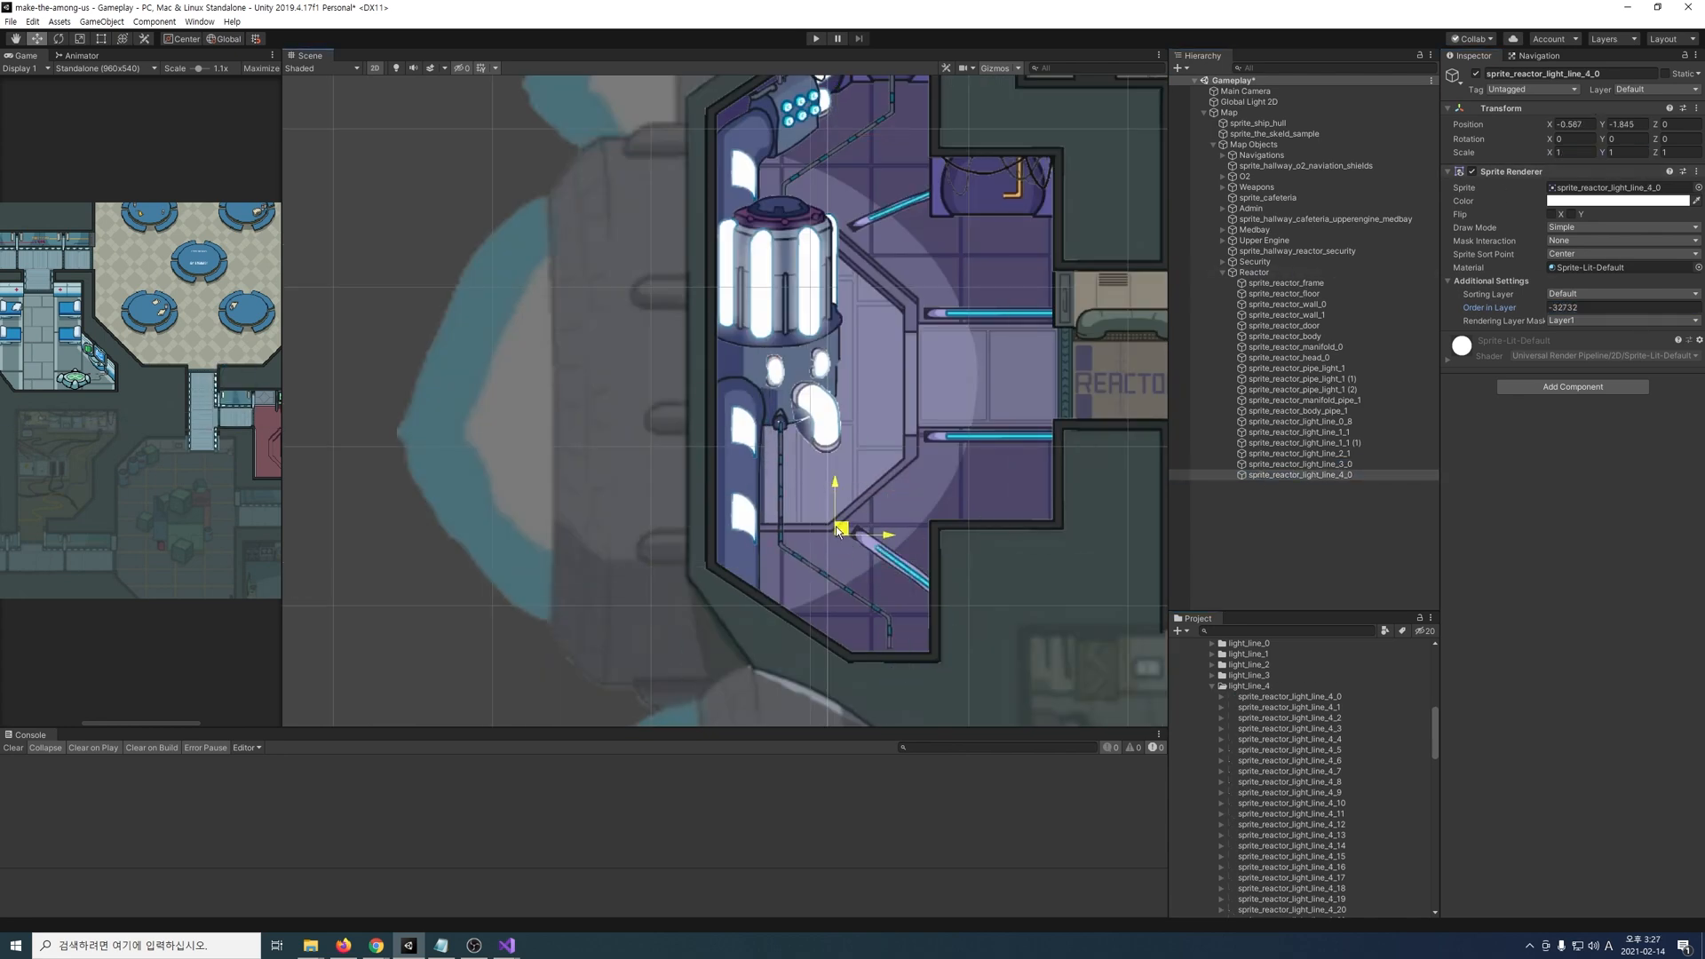
# Step: Compare the sorting orders of the reactor body, light line and pipe lights, and set the glowing body pipe's Order in Layer to -32733
pyautogui.click(747, 496)
pyautogui.click(1644, 307)
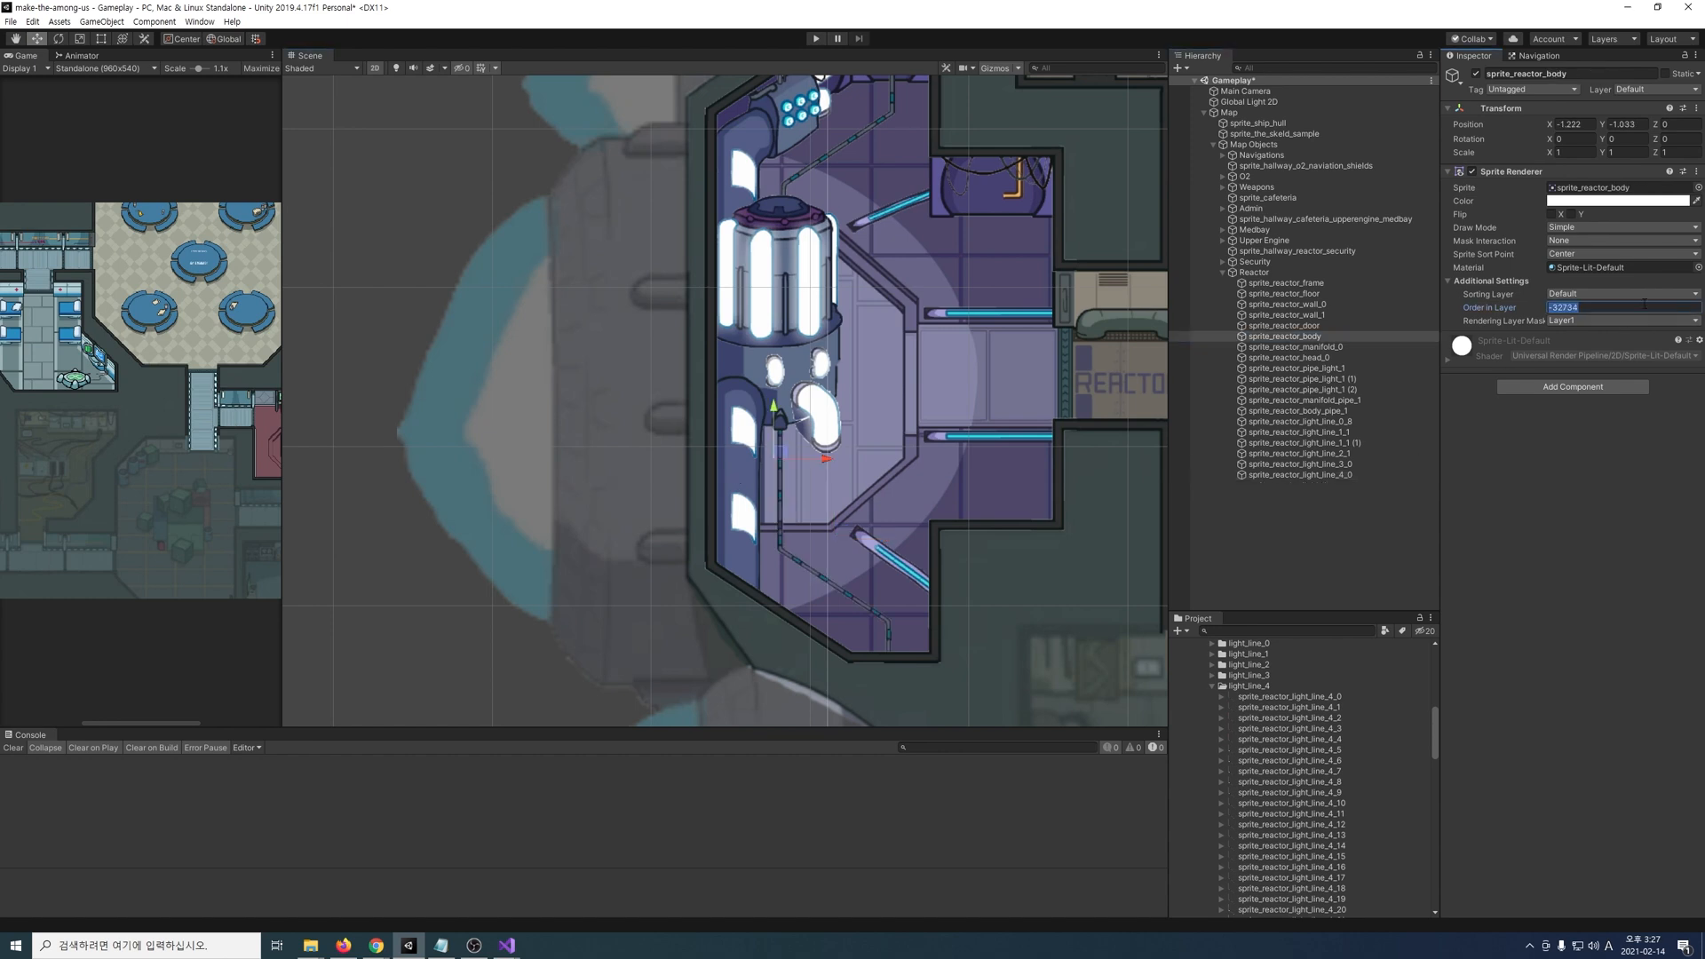
pyautogui.click(1281, 478)
pyautogui.click(1284, 338)
pyautogui.click(817, 410)
pyautogui.click(1598, 308)
pyautogui.write('-32733')
pyautogui.click(1315, 379)
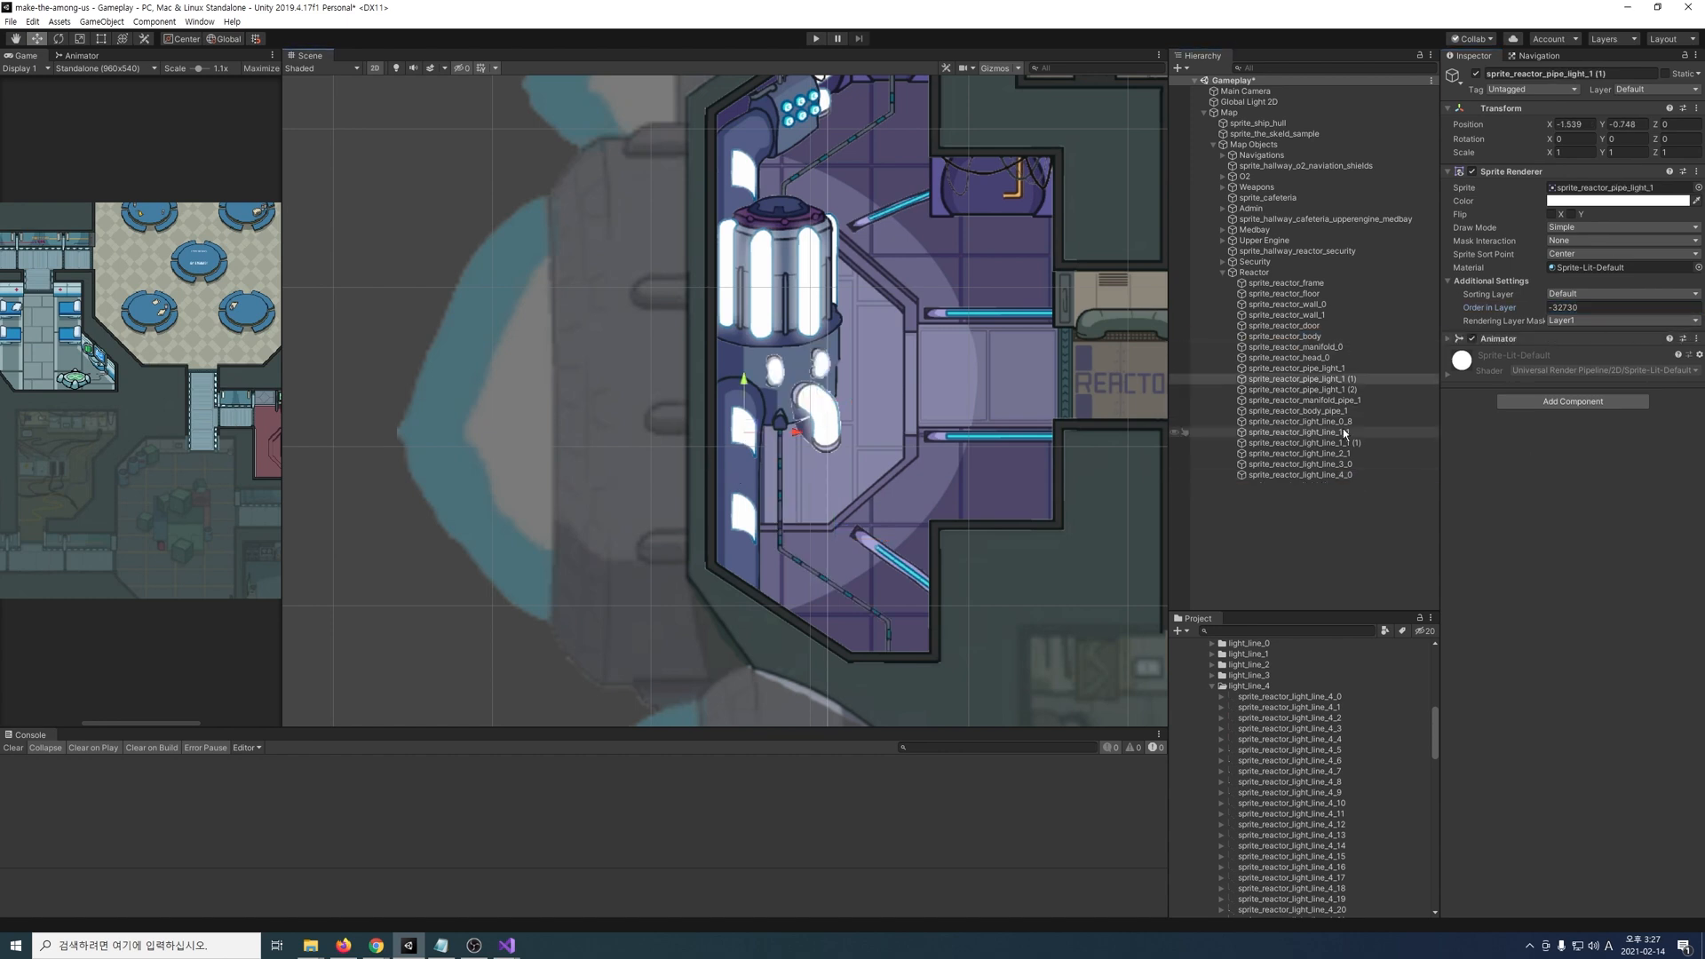
pyautogui.click(1314, 390)
pyautogui.scroll(-5, 1048, 433)
pyautogui.moveTo(1048, 433); pyautogui.dragTo(953, 441, button='middle')
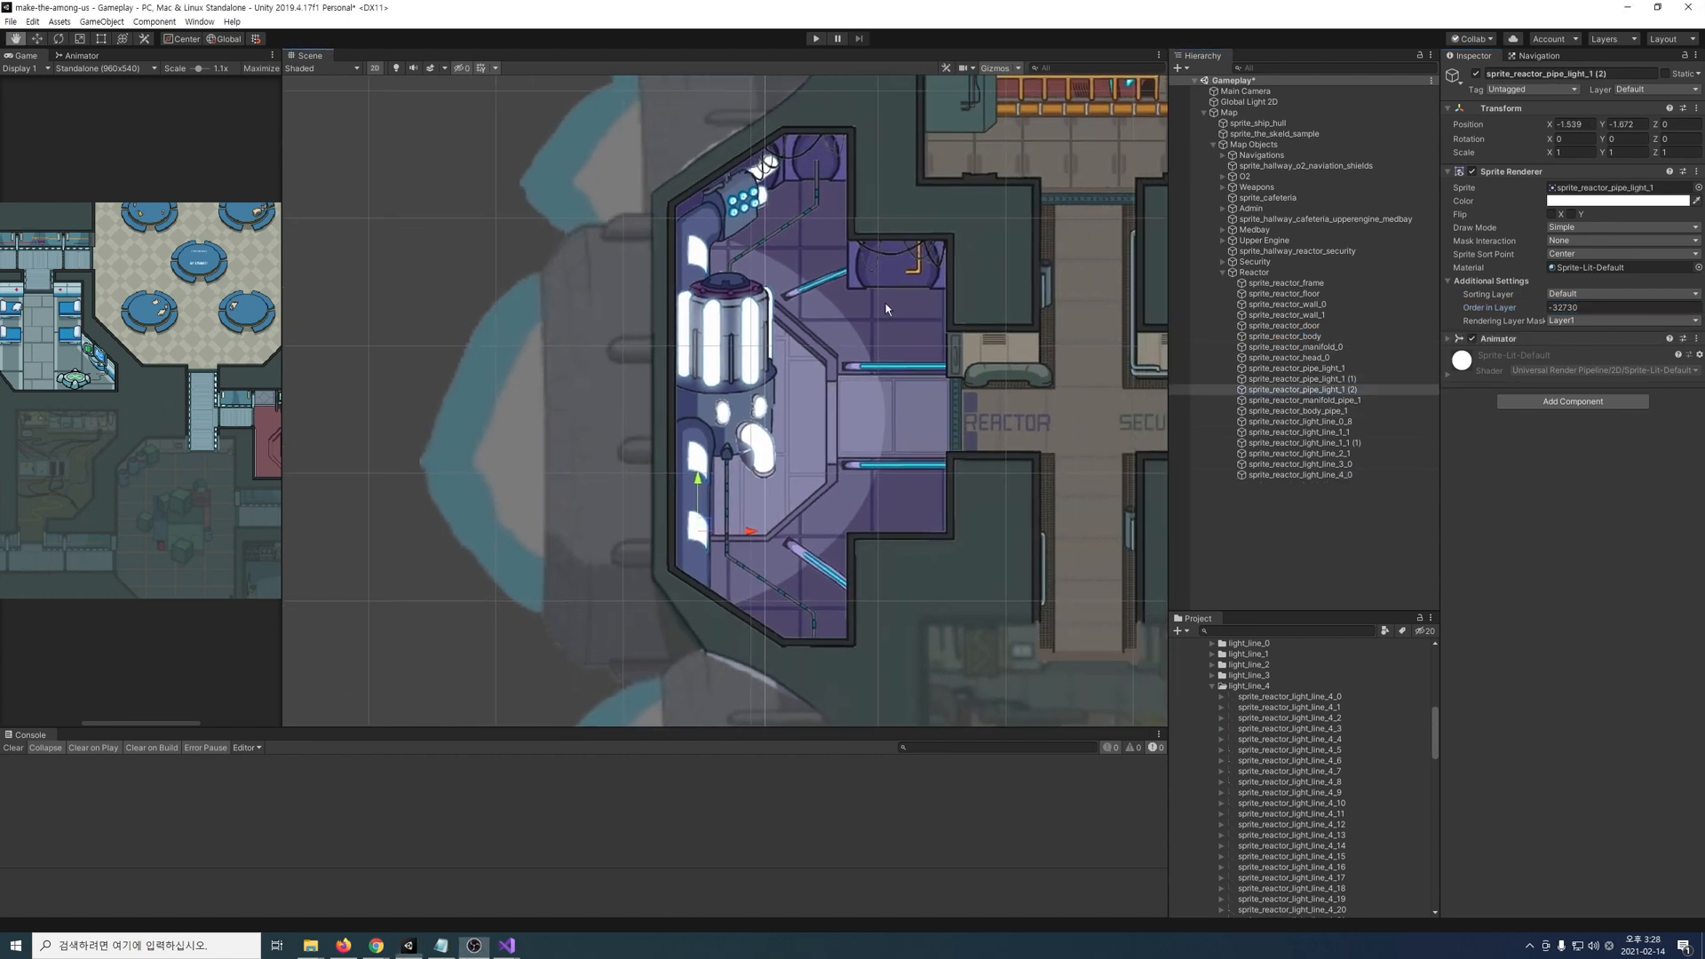
# Step: Create an empty Lower Engine object under Map Objects and position it over the lower engine room at X -11.06, Y -4.31
pyautogui.moveTo(1105, 703); pyautogui.dragTo(844, 376, button='middle')
pyautogui.moveTo(845, 376); pyautogui.dragTo(783, 345, button='middle')
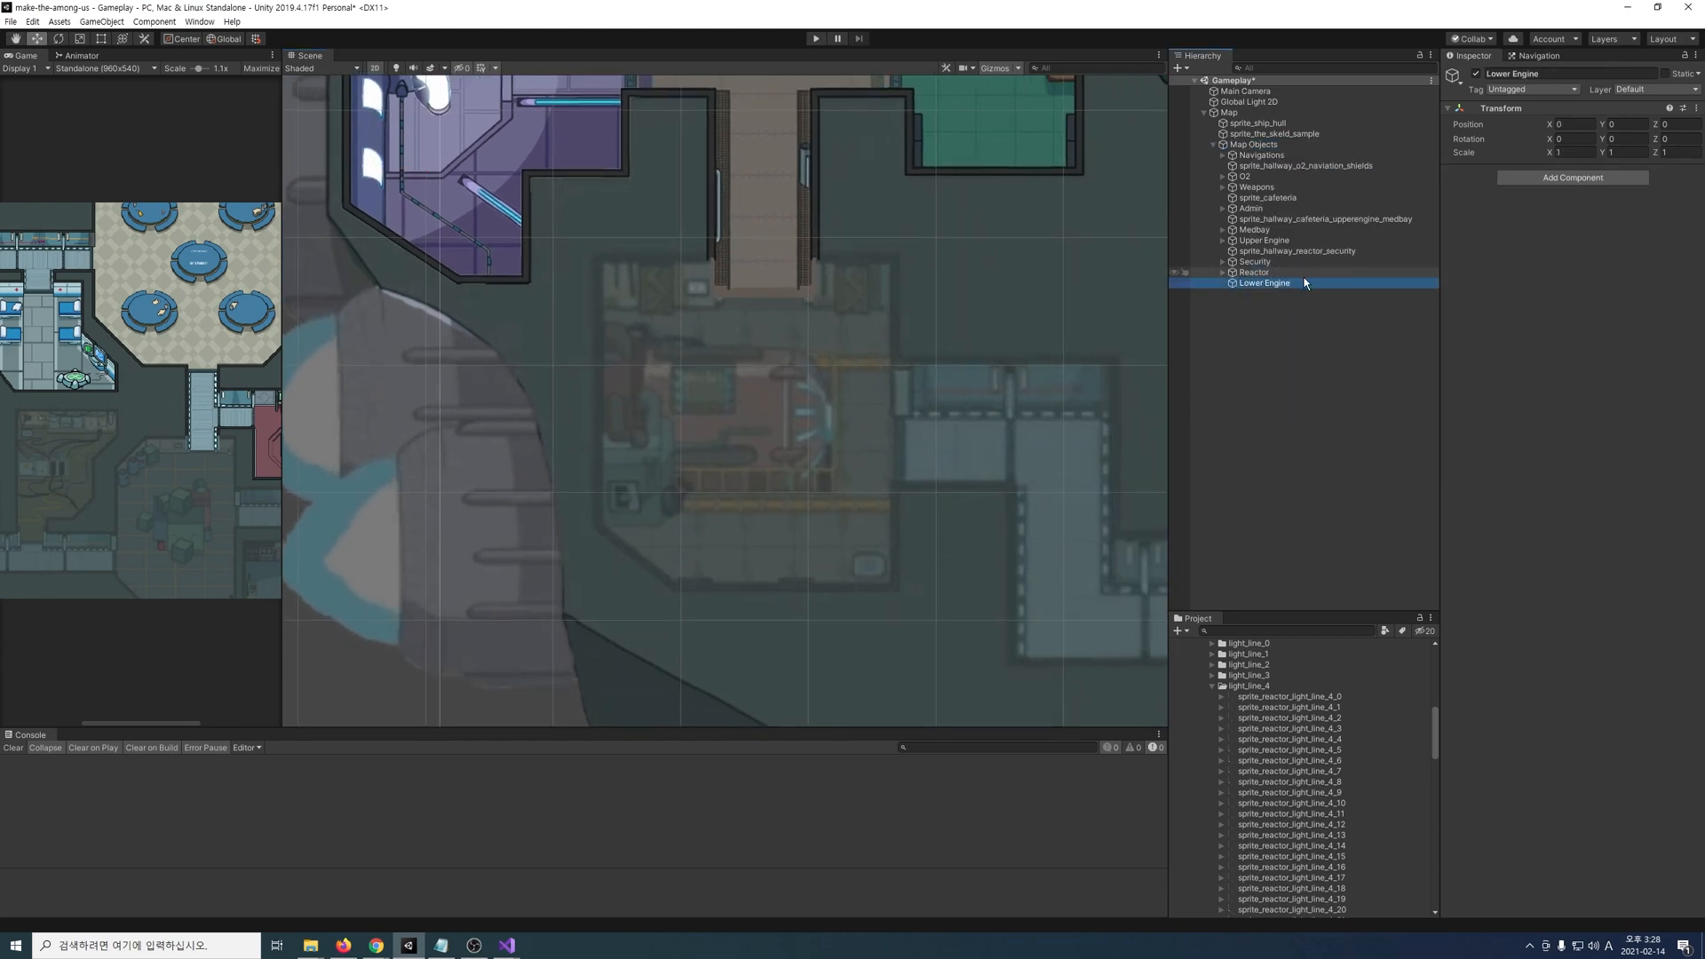
pyautogui.doubleClick(1303, 281)
pyautogui.moveTo(731, 394); pyautogui.dragTo(525, 476)
pyautogui.scroll(3, 222, 506)
pyautogui.moveTo(524, 466); pyautogui.dragTo(824, 302, button='middle')
pyautogui.scroll(12, 826, 306)
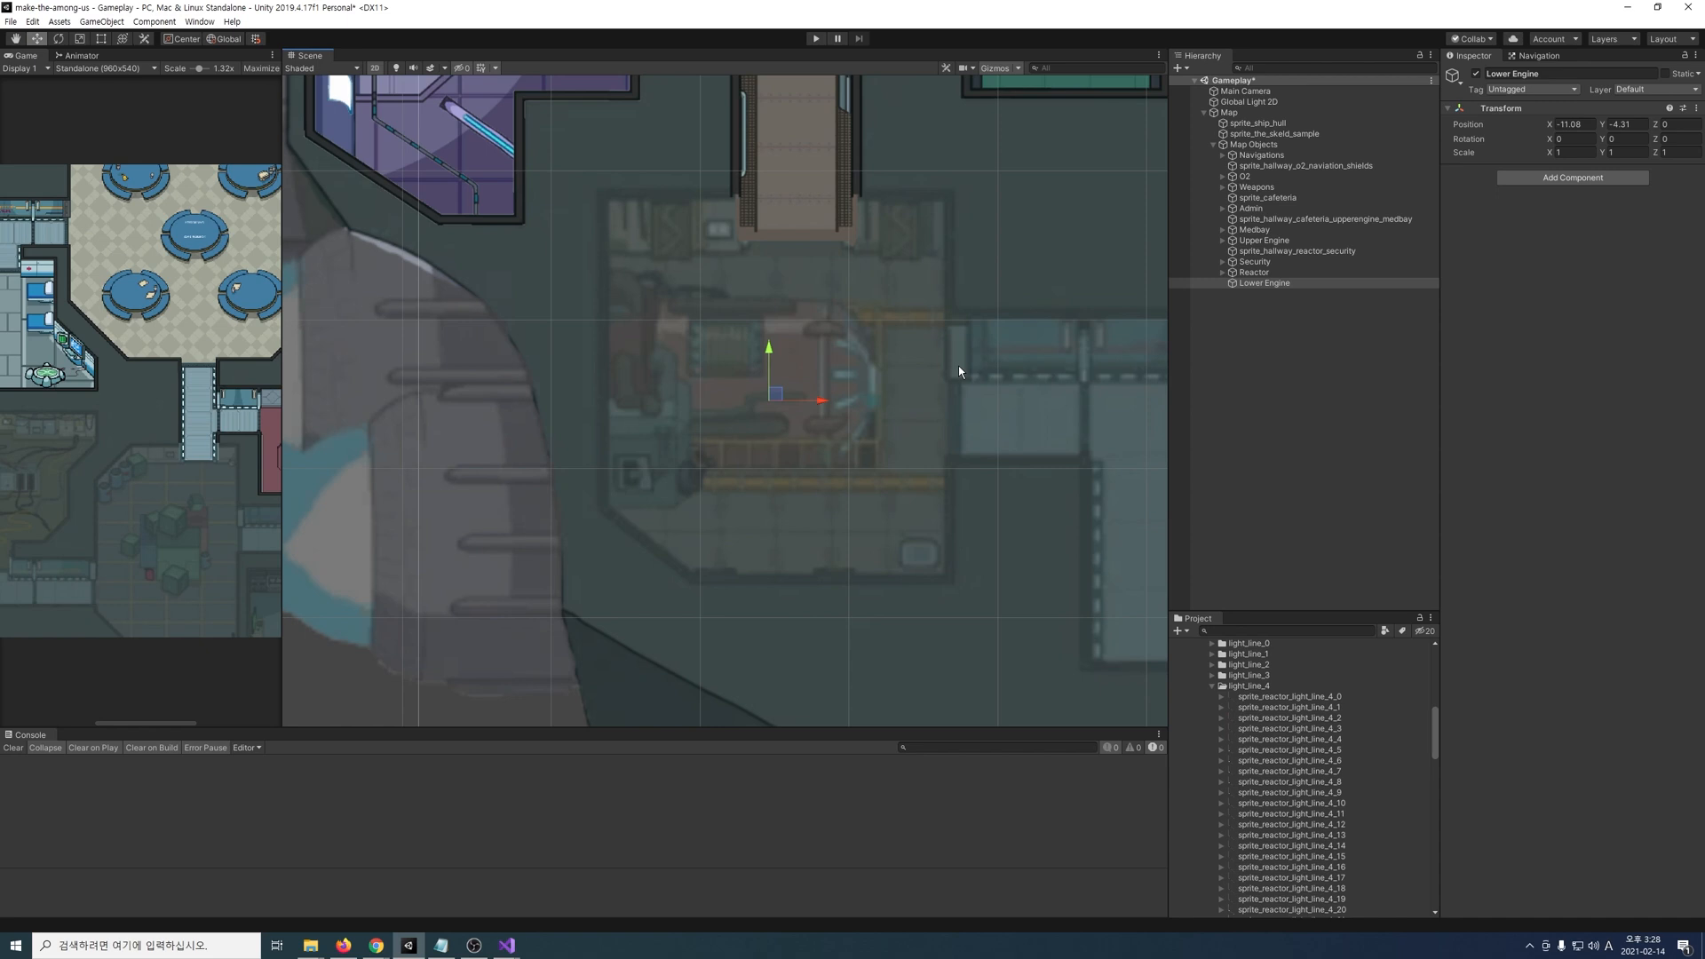
# Step: Add sprite_lower_engine_floor as a child of Lower Engine and set its scale to 1 by 1
pyautogui.click(1212, 686)
pyautogui.scroll(3, 1213, 698)
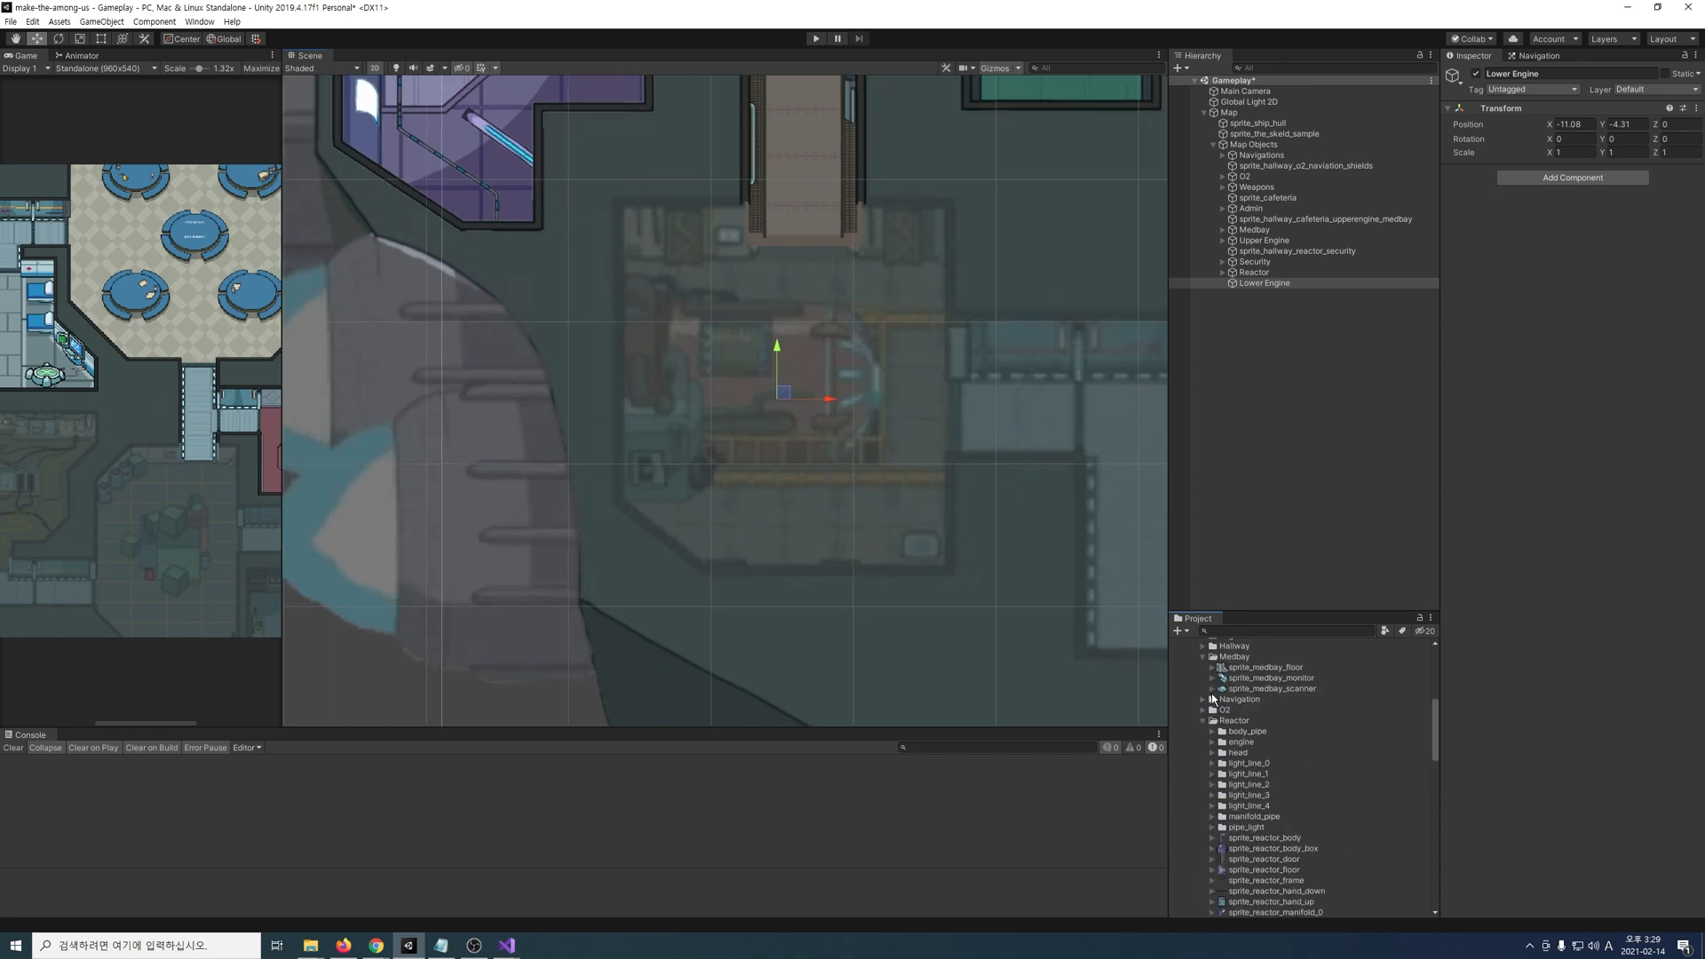
pyautogui.click(1203, 721)
pyautogui.moveTo(1275, 864); pyautogui.dragTo(815, 404)
pyautogui.moveTo(1286, 295); pyautogui.dragTo(1270, 285)
pyautogui.click(1576, 153)
pyautogui.write('1')
pyautogui.press('Tab')
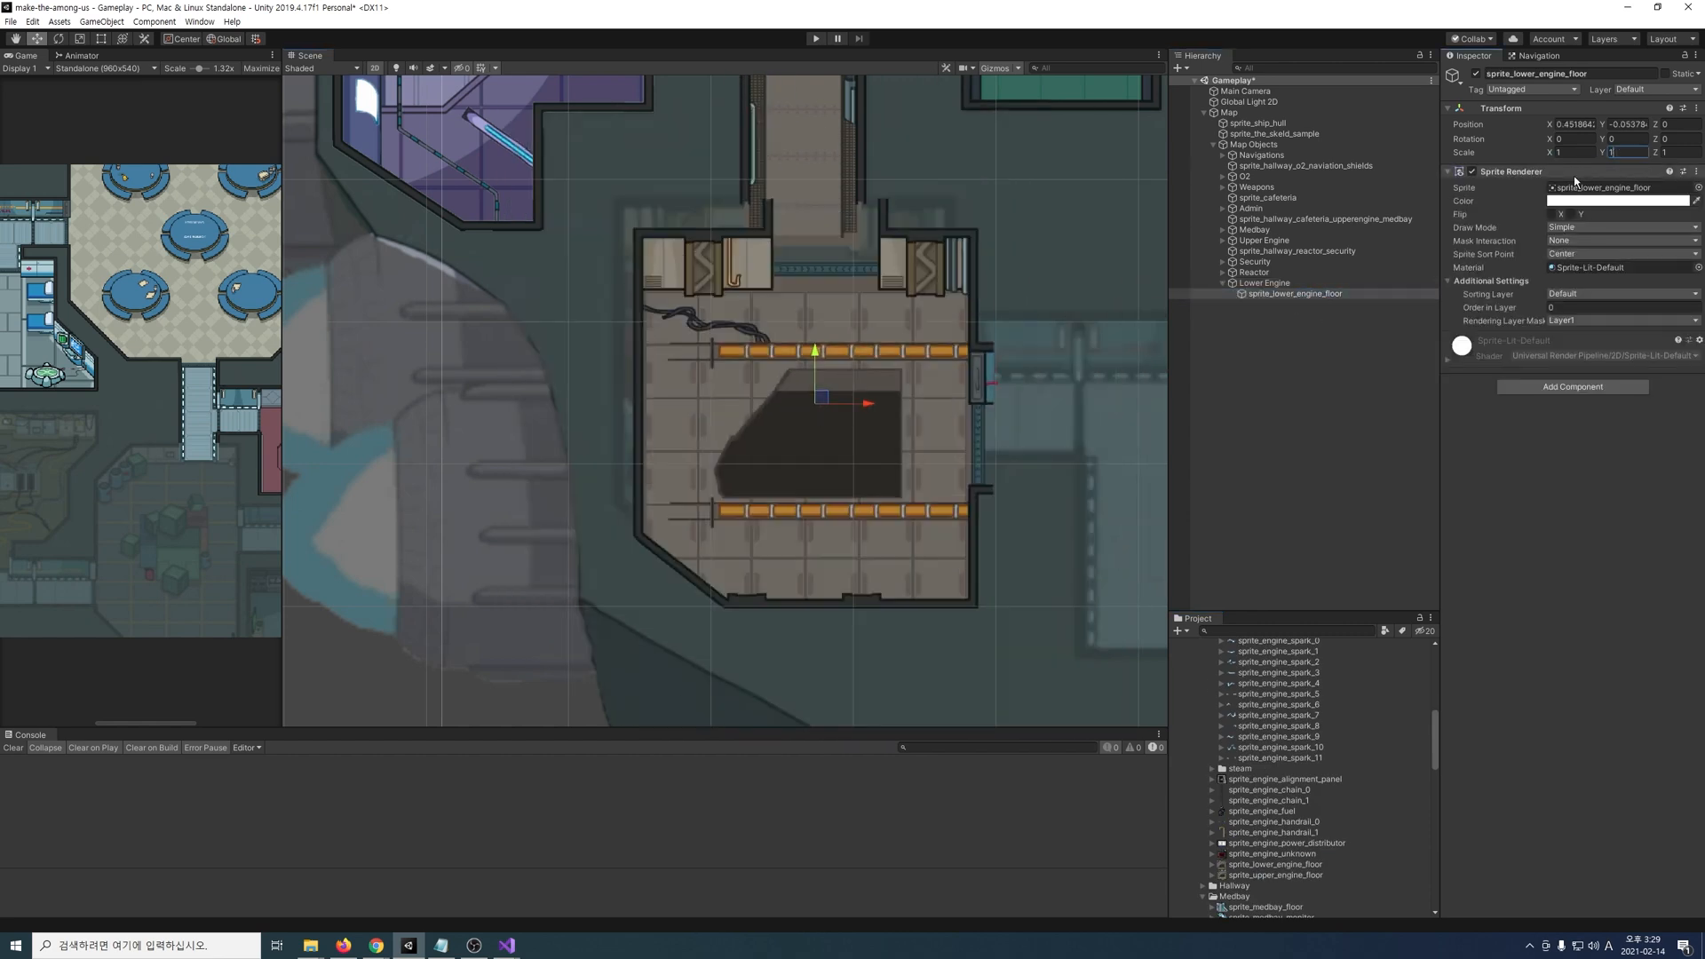
pyautogui.write('1')
# Step: Align the lower engine floor with the faded map reference and set its Order in Layer to -32736
pyautogui.scroll(5, 868, 216)
pyautogui.moveTo(809, 445); pyautogui.dragTo(782, 406)
pyautogui.moveTo(799, 426); pyautogui.dragTo(800, 496, button='middle')
pyautogui.click(1570, 308)
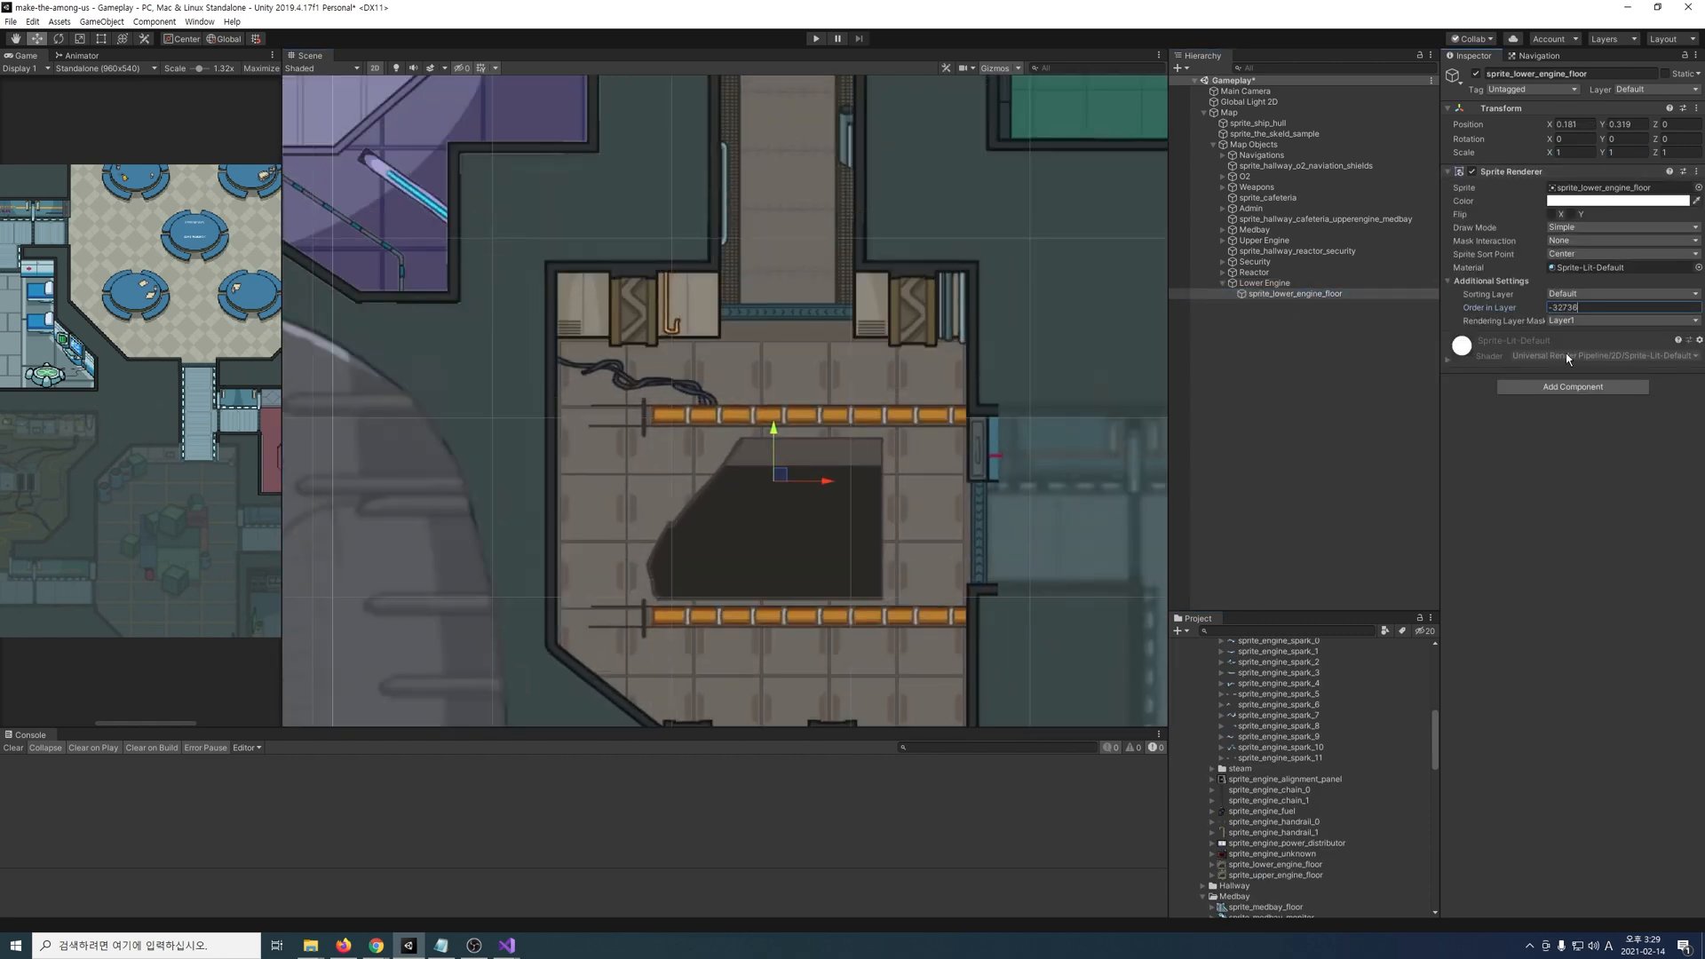
# Step: Duplicate sprite_engine_body_0 from Upper Engine and move the copy down onto the lower engine floor
pyautogui.scroll(-1, 1049, 441)
pyautogui.click(1225, 241)
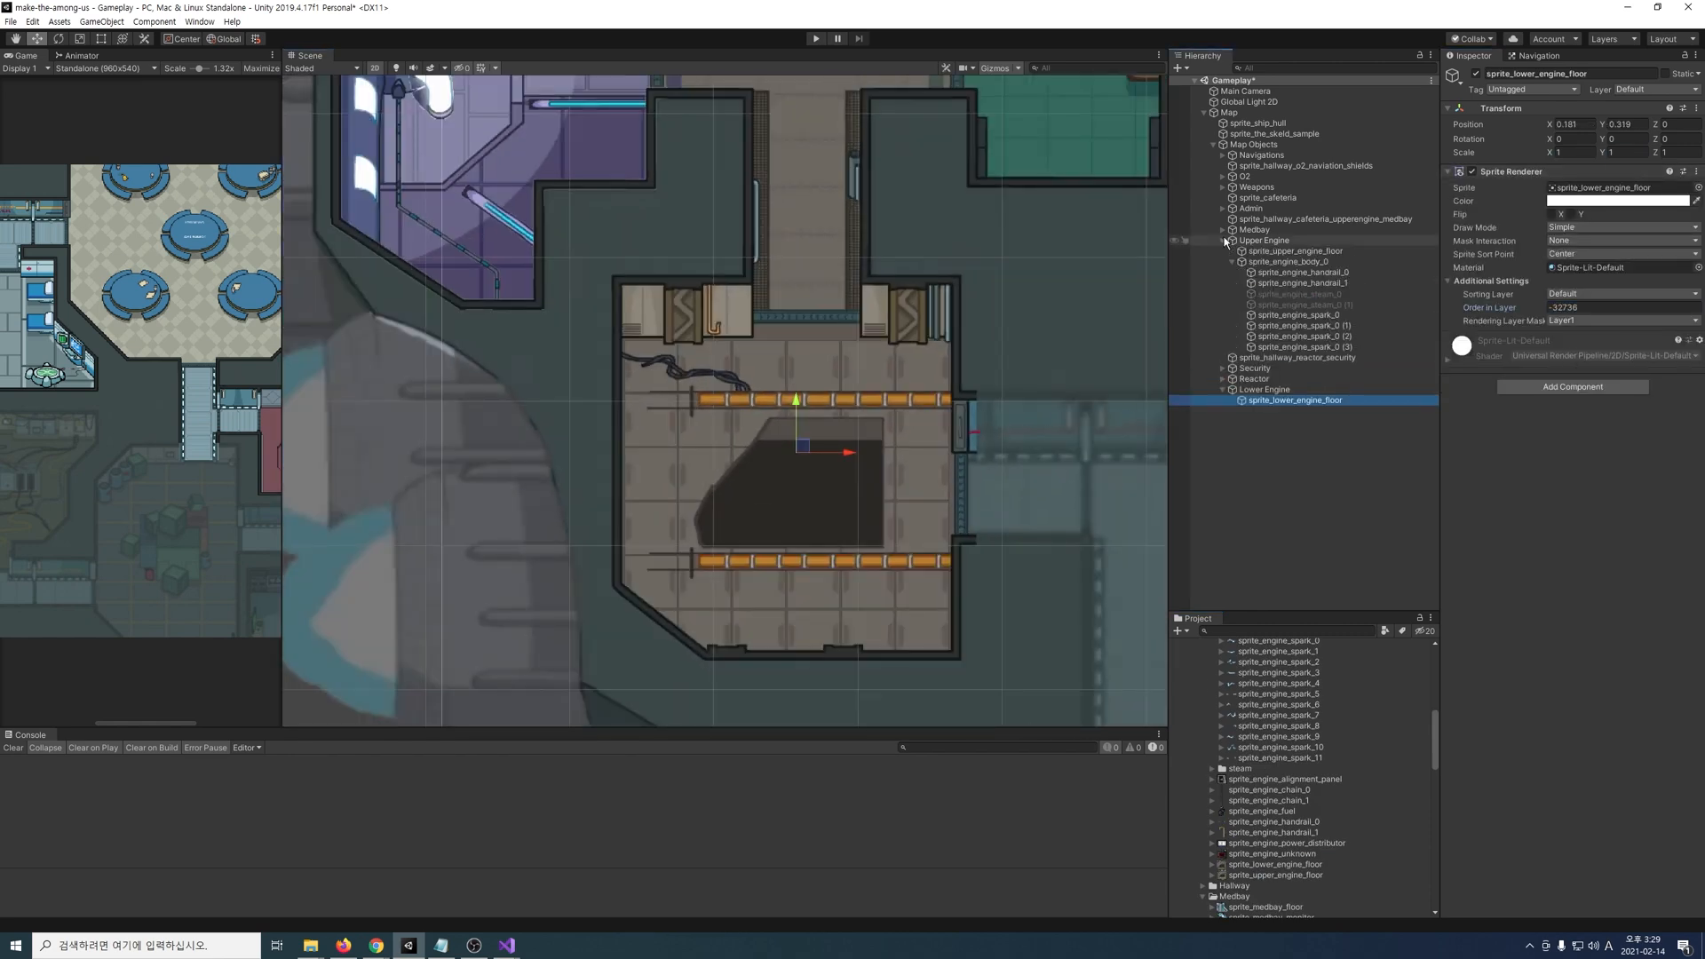
pyautogui.doubleClick(1286, 263)
pyautogui.hotkey('ctrl', 'd')
pyautogui.moveTo(804, 498); pyautogui.dragTo(765, 271, button='middle')
pyautogui.moveTo(754, 163); pyautogui.dragTo(777, 608)
pyautogui.moveTo(777, 608); pyautogui.dragTo(745, 153, button='middle')
pyautogui.moveTo(722, 151); pyautogui.dragTo(759, 493)
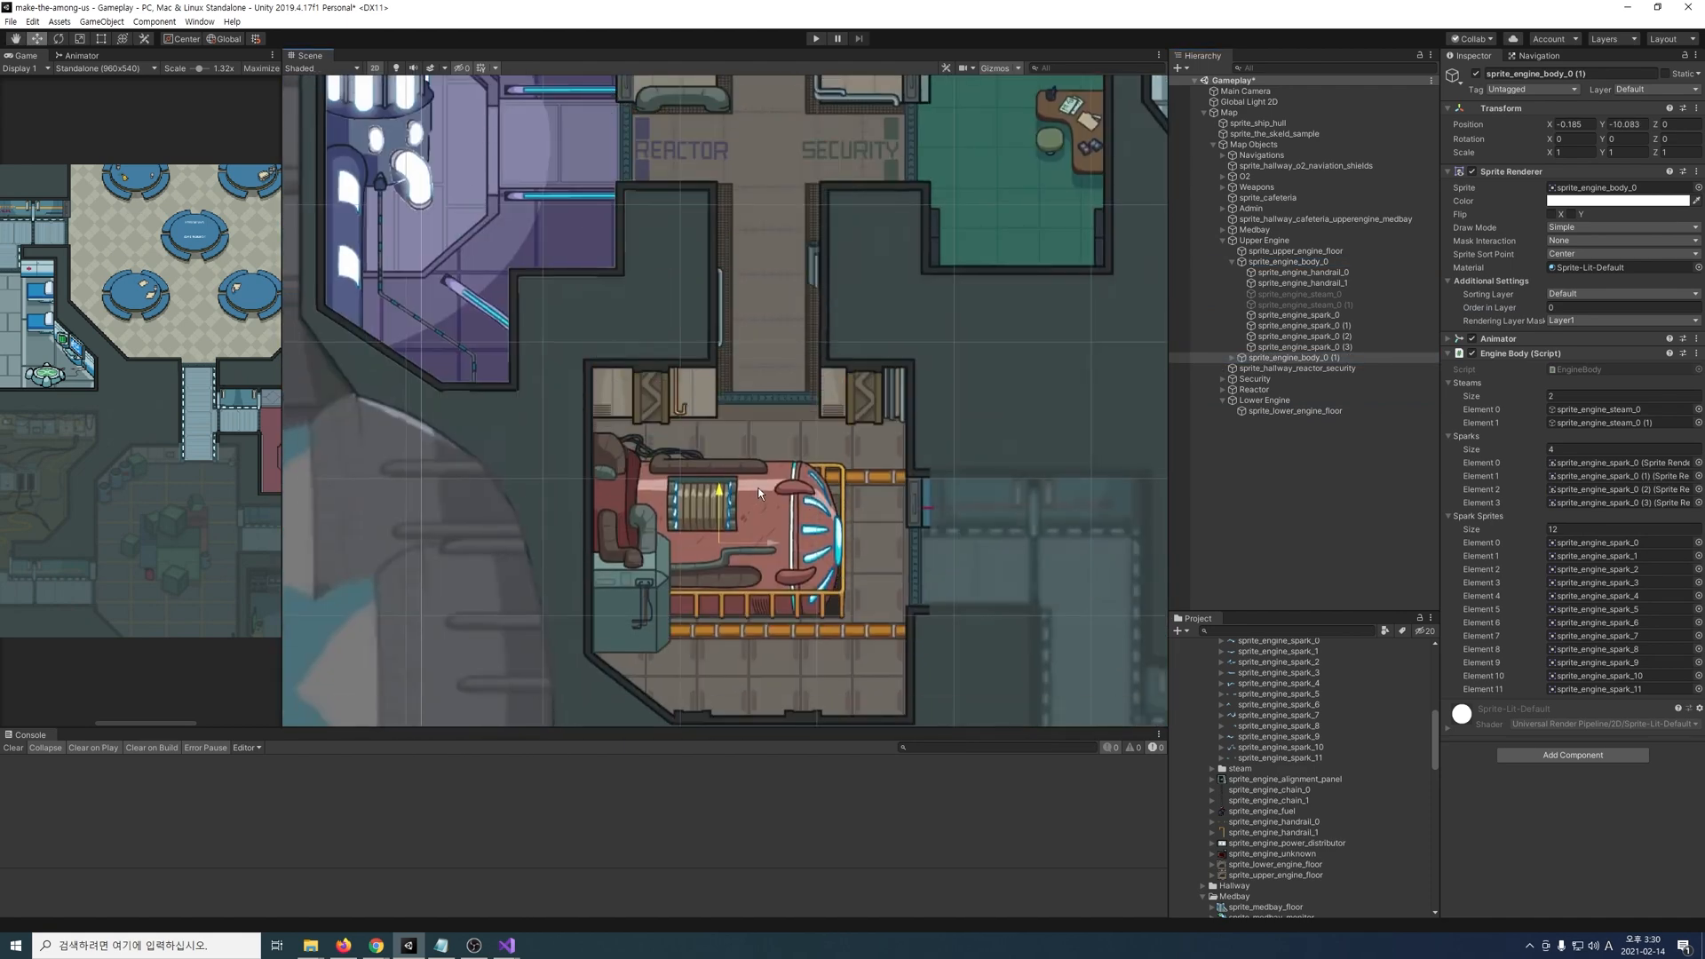
# Step: Create an empty Electrical object under Map Objects and position it over the electrical room at X -3.6, Y -3.42
pyautogui.moveTo(1029, 455); pyautogui.dragTo(465, 327, button='middle')
pyautogui.scroll(-1, 657, 457)
pyautogui.click(1223, 401)
pyautogui.click(1223, 240)
pyautogui.rightClick(1248, 145)
pyautogui.click(1319, 274)
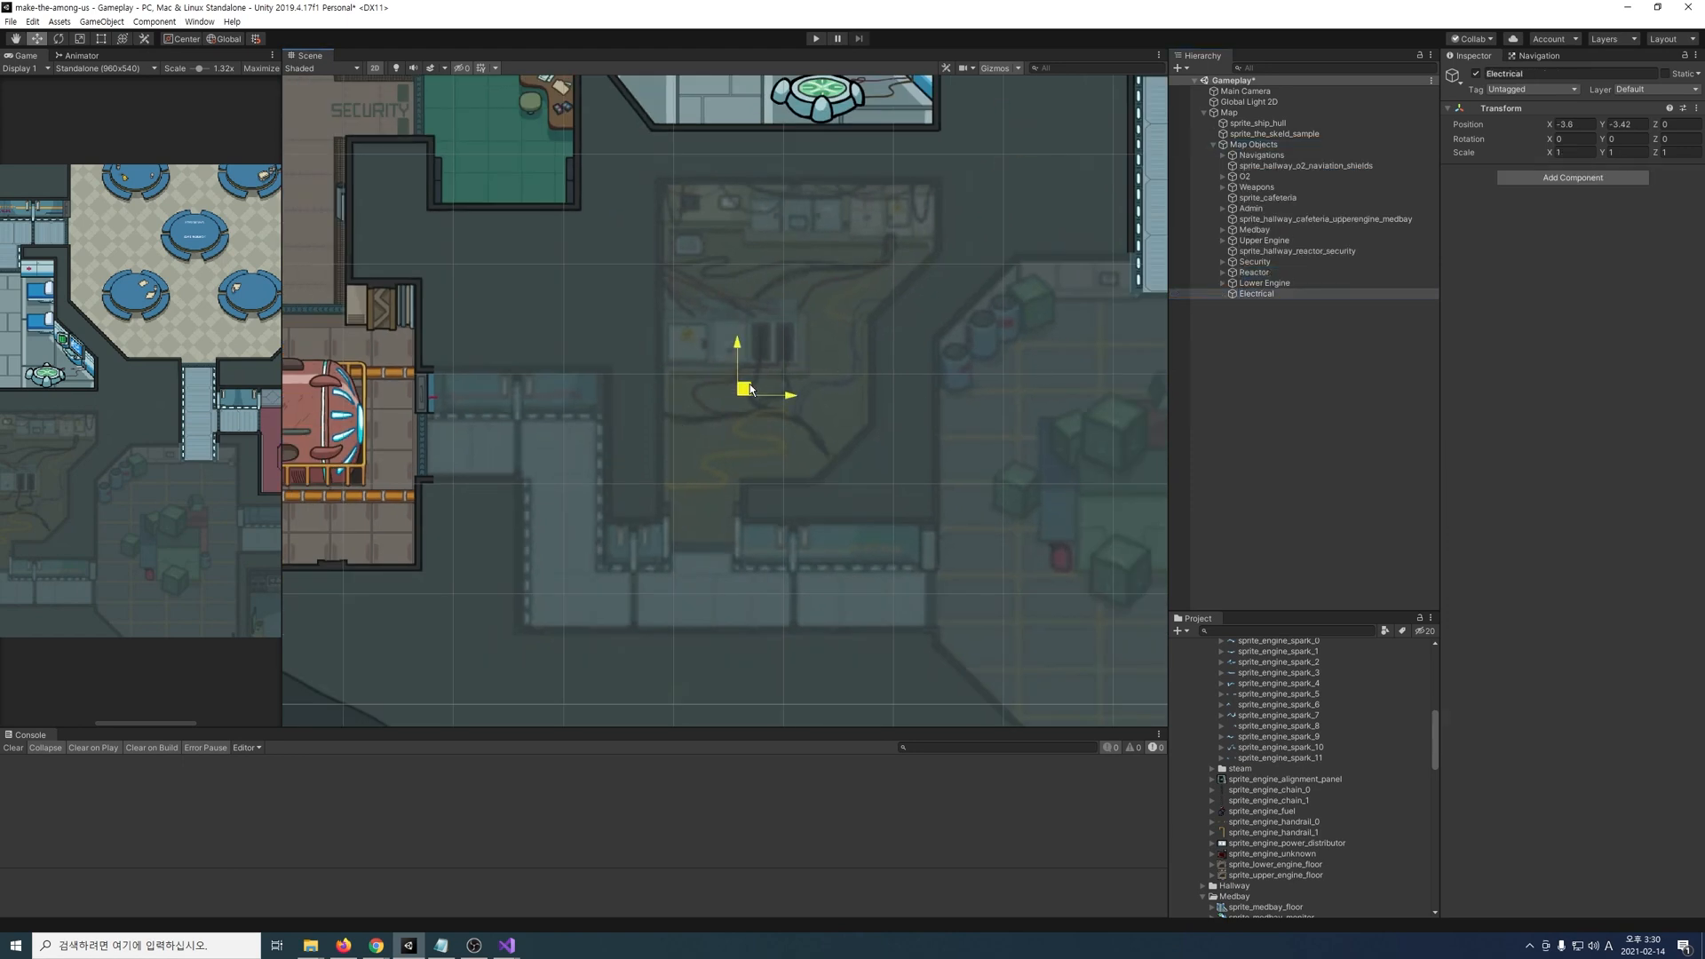
pyautogui.scroll(3, 1244, 711)
# Step: Add sprite_electrical_floor under Electrical, fit it to the map reference and set its Order in Layer to -32768
pyautogui.click(1203, 675)
pyautogui.click(1204, 664)
pyautogui.moveTo(1269, 697); pyautogui.dragTo(1256, 294)
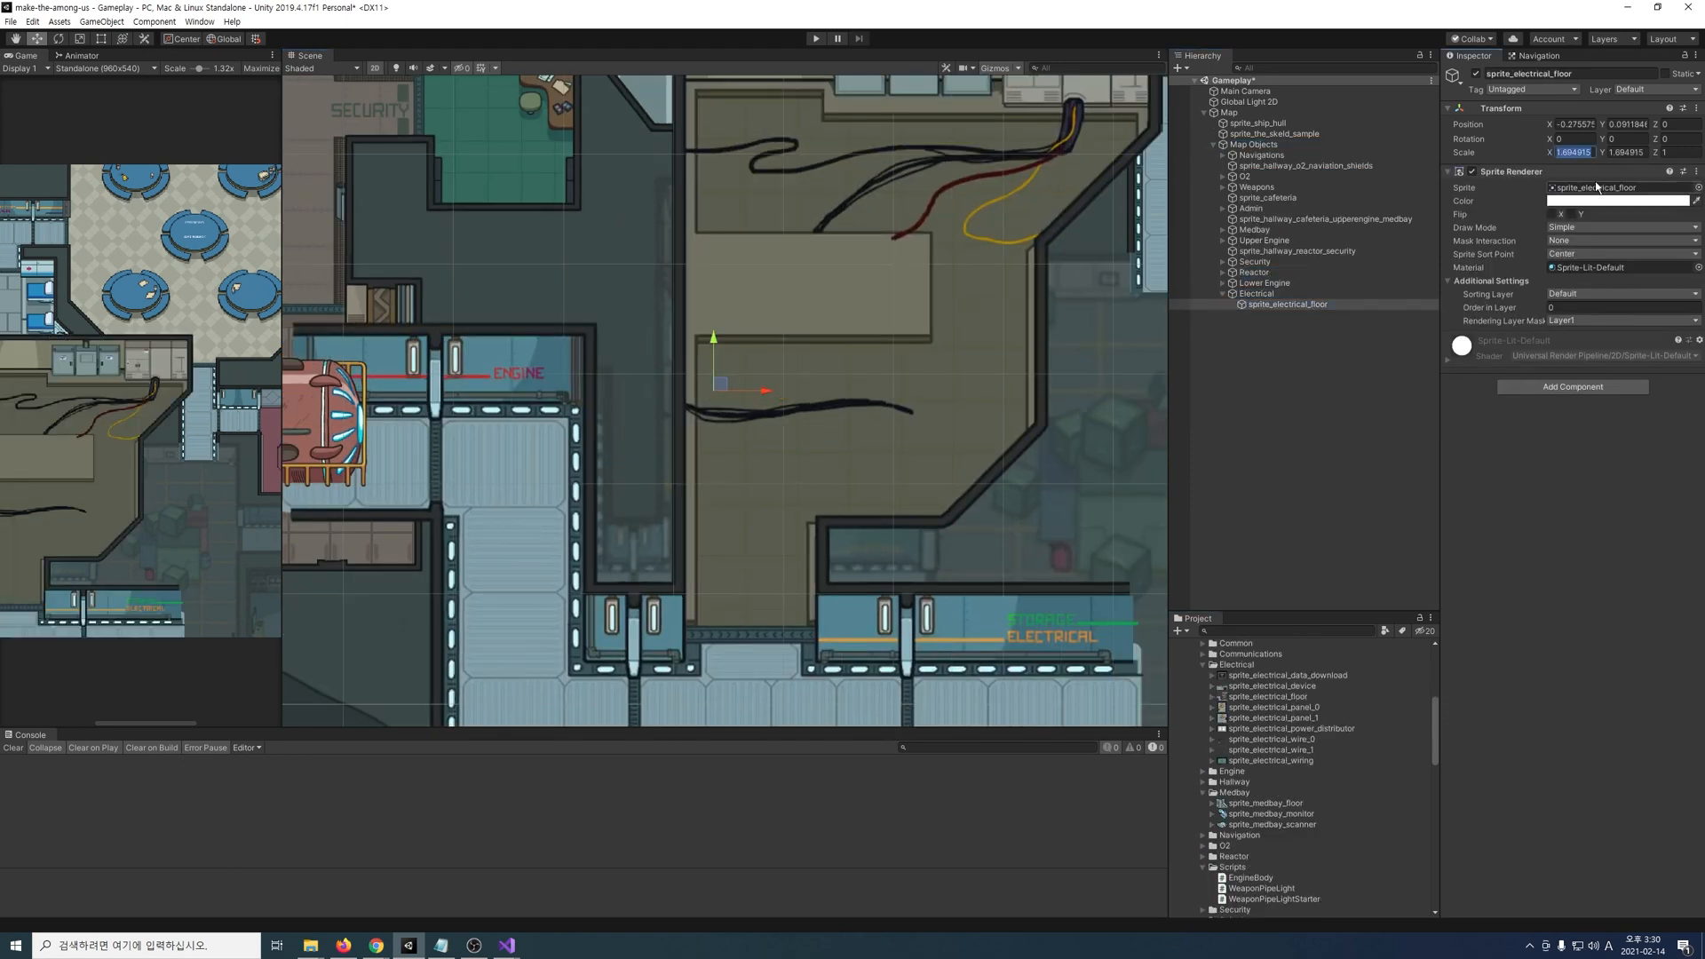
pyautogui.scroll(3, 742, 391)
pyautogui.click(1223, 283)
pyautogui.click(1594, 308)
pyautogui.write('-32768')
pyautogui.moveTo(800, 355); pyautogui.dragTo(789, 427, button='middle')
# Step: Add sprite_electrical_device under Electrical and place it along the room's walls
pyautogui.moveTo(1272, 687); pyautogui.dragTo(801, 346)
pyautogui.moveTo(1265, 326); pyautogui.dragTo(1256, 304)
pyautogui.scroll(4, 1034, 270)
# Step: Add sprite_electrical_wire_0 over the electrical room floor, adjust its size and set its Order in Layer
pyautogui.moveTo(1272, 740); pyautogui.dragTo(816, 480)
pyautogui.click(1271, 739)
pyautogui.write('170')
pyautogui.click(1291, 336)
pyautogui.click(1611, 308)
pyautogui.write('-')
# Step: Add sprite_electrical_wire_1 under Electrical, align it with the upper cabinets and set its Order in Layer to -32736
pyautogui.moveTo(800, 355); pyautogui.dragTo(797, 441, button='middle')
pyautogui.moveTo(1272, 751); pyautogui.dragTo(883, 249)
pyautogui.moveTo(1265, 347); pyautogui.dragTo(1257, 305)
pyautogui.click(1272, 750)
pyautogui.write('170')
pyautogui.moveTo(890, 244); pyautogui.dragTo(856, 234)
pyautogui.click(1587, 309)
pyautogui.write('-')
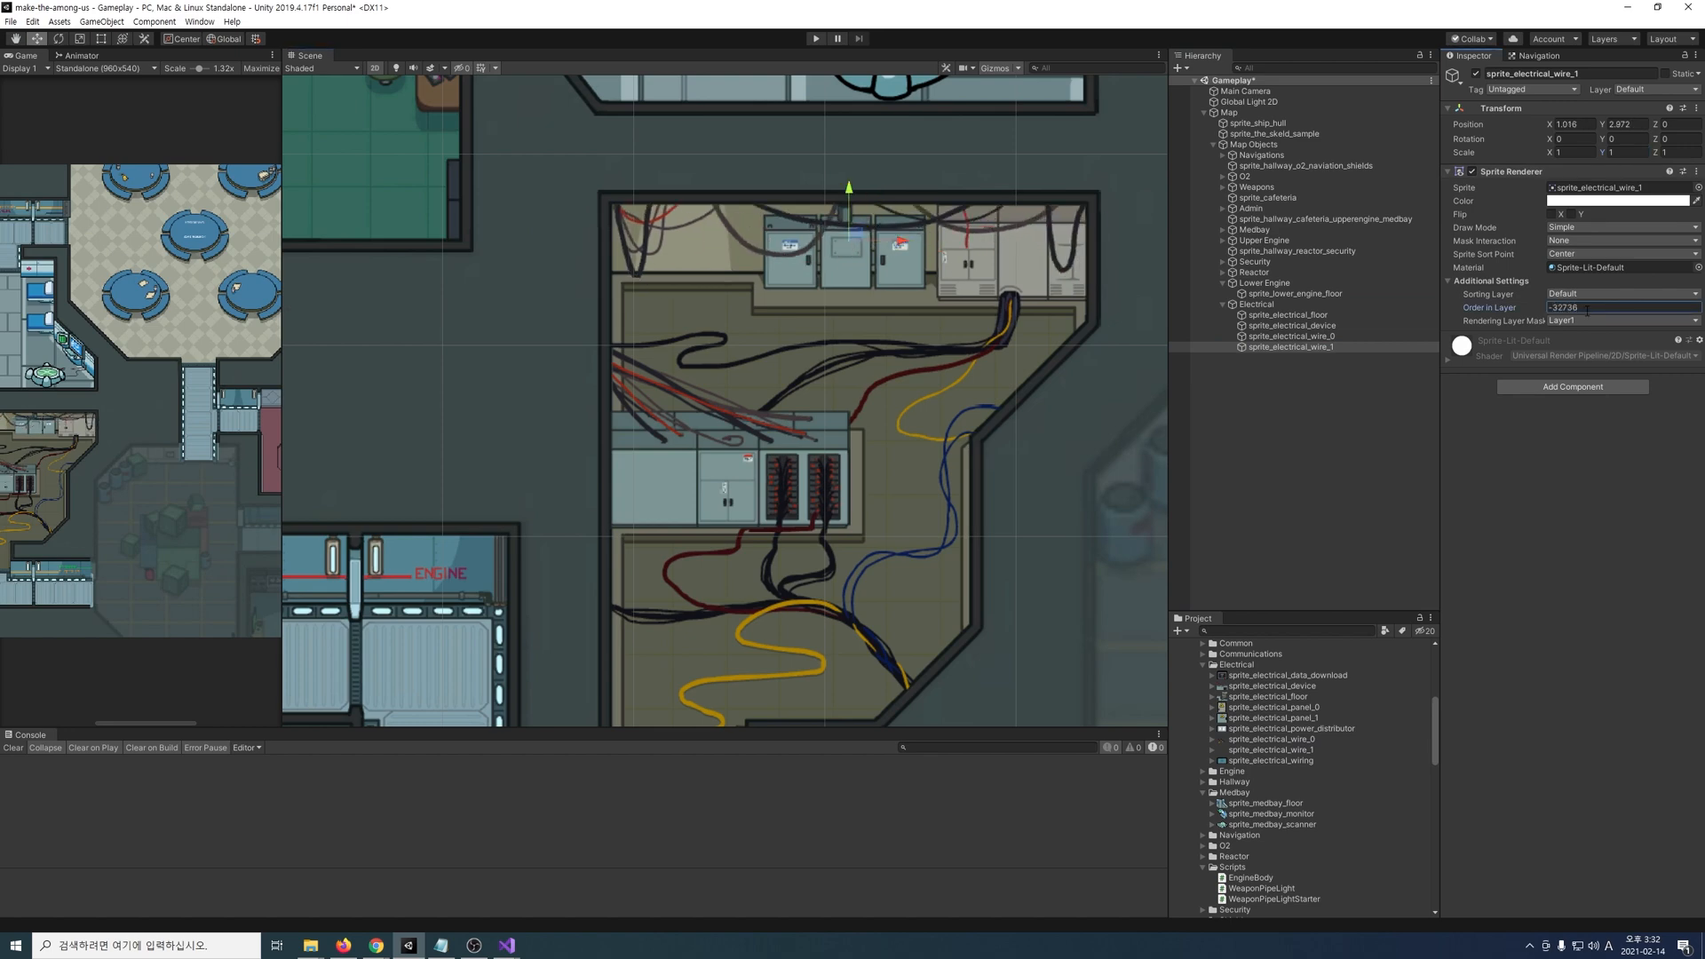
# Step: Create an empty object named Storage under Map Objects for the storage room
pyautogui.moveTo(1068, 509); pyautogui.dragTo(645, 307, button='middle')
pyautogui.click(1222, 305)
pyautogui.rightClick(1253, 144)
pyautogui.click(1319, 266)
pyautogui.write('Storage')
pyautogui.press('Return')
pyautogui.scroll(-10, 755, 503)
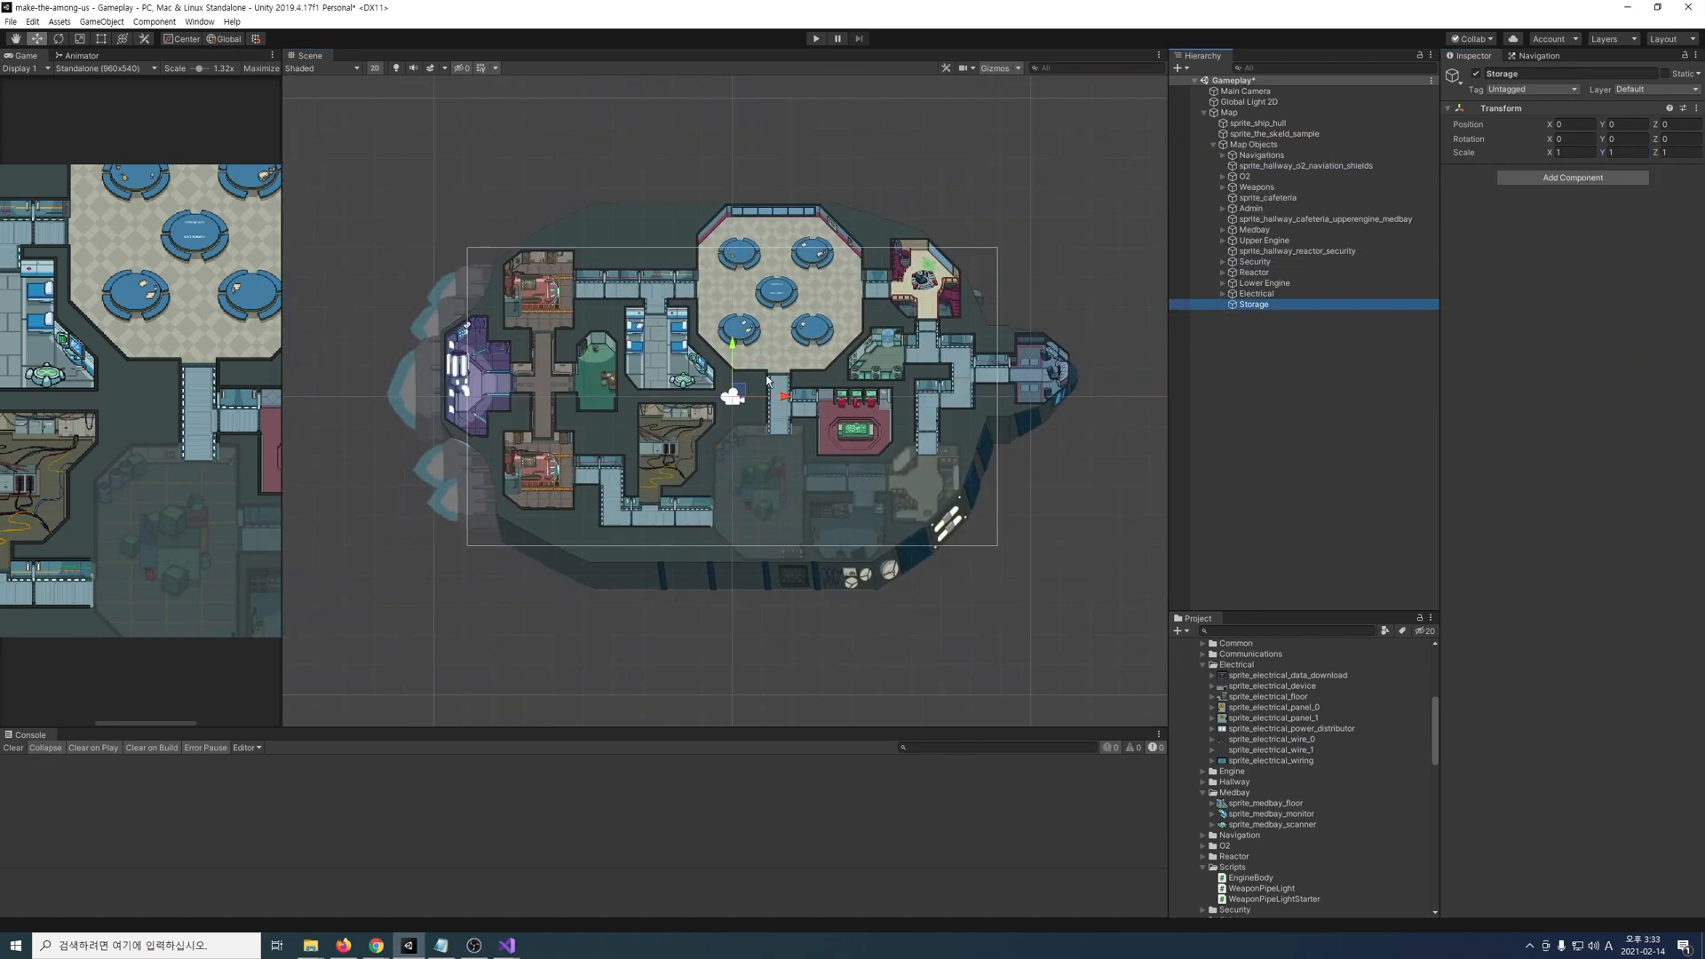
pyautogui.scroll(6, 790, 533)
pyautogui.scroll(10, 697, 400)
pyautogui.scroll(-4, 1279, 781)
# Step: Add sprite_storage_floor under Storage, resize it and align it with the map reference at X -0.411, Y 0.334
pyautogui.doubleClick(1233, 715)
pyautogui.moveTo(1265, 758); pyautogui.dragTo(699, 378)
pyautogui.moveTo(1276, 316); pyautogui.dragTo(1254, 304)
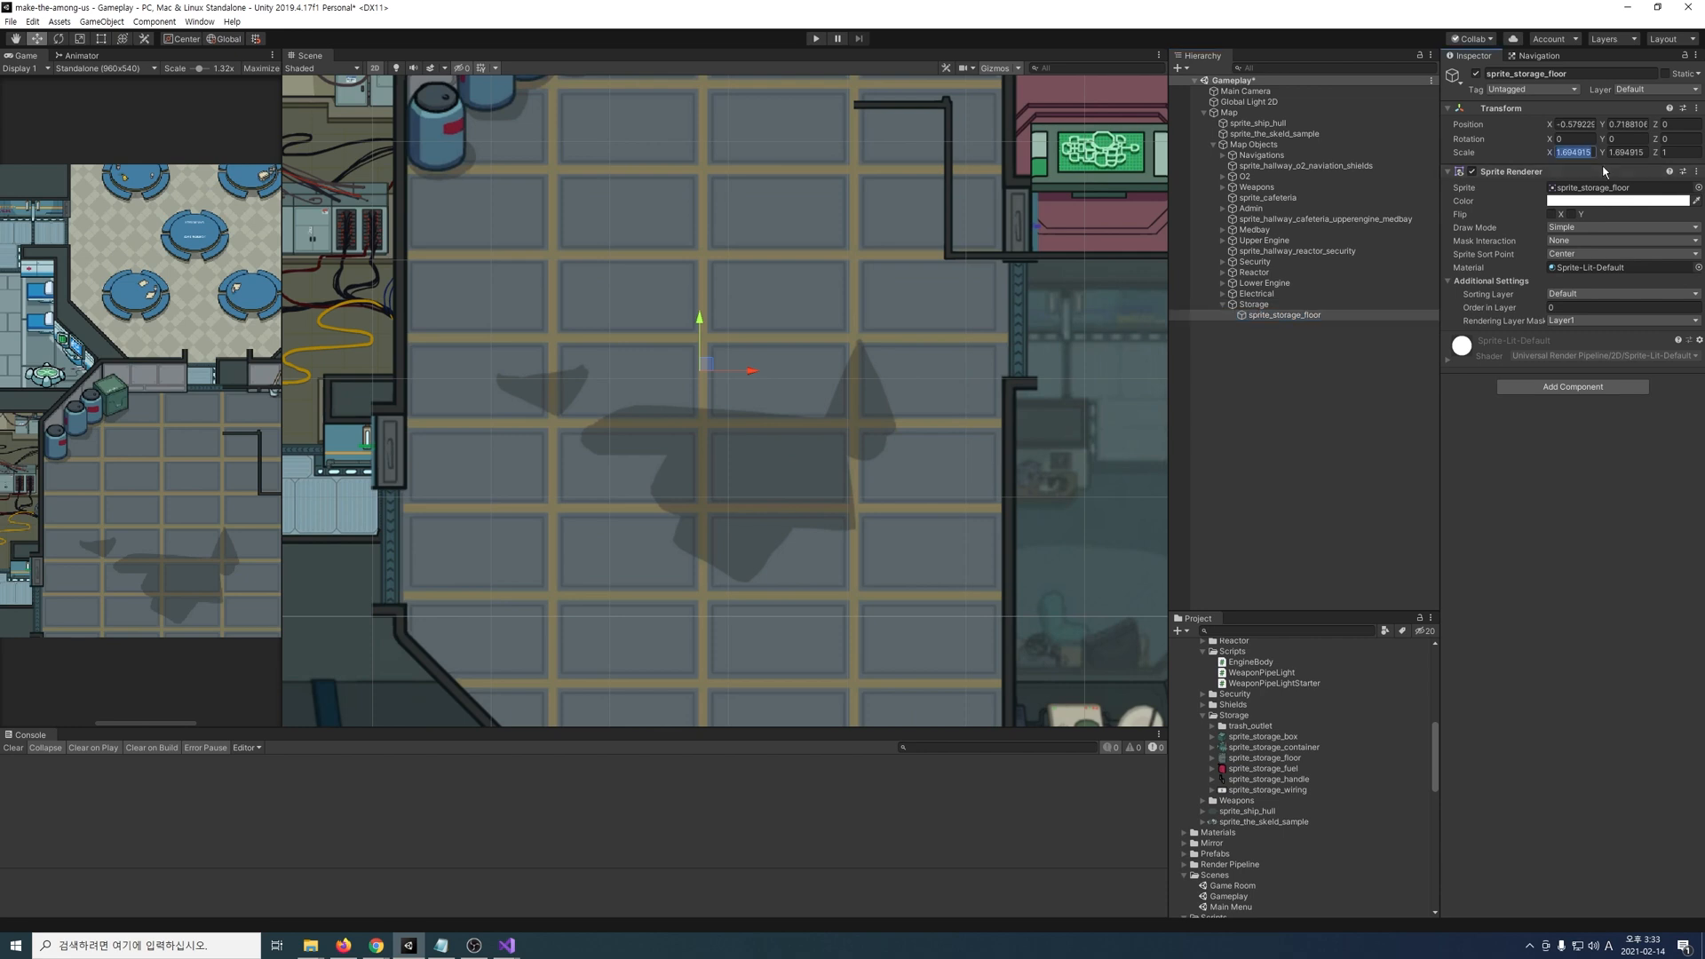
pyautogui.click(1264, 758)
pyautogui.write('170')
pyautogui.scroll(3, 712, 318)
pyautogui.moveTo(711, 373); pyautogui.dragTo(725, 403)
pyautogui.scroll(1, 724, 400)
pyautogui.moveTo(724, 355); pyautogui.dragTo(745, 433, button='middle')
# Step: Check the neighbouring admin and electrical sprites and change the storage floor's Order in Layer
pyautogui.click(850, 134)
pyautogui.click(373, 320)
pyautogui.click(781, 373)
pyautogui.click(1585, 307)
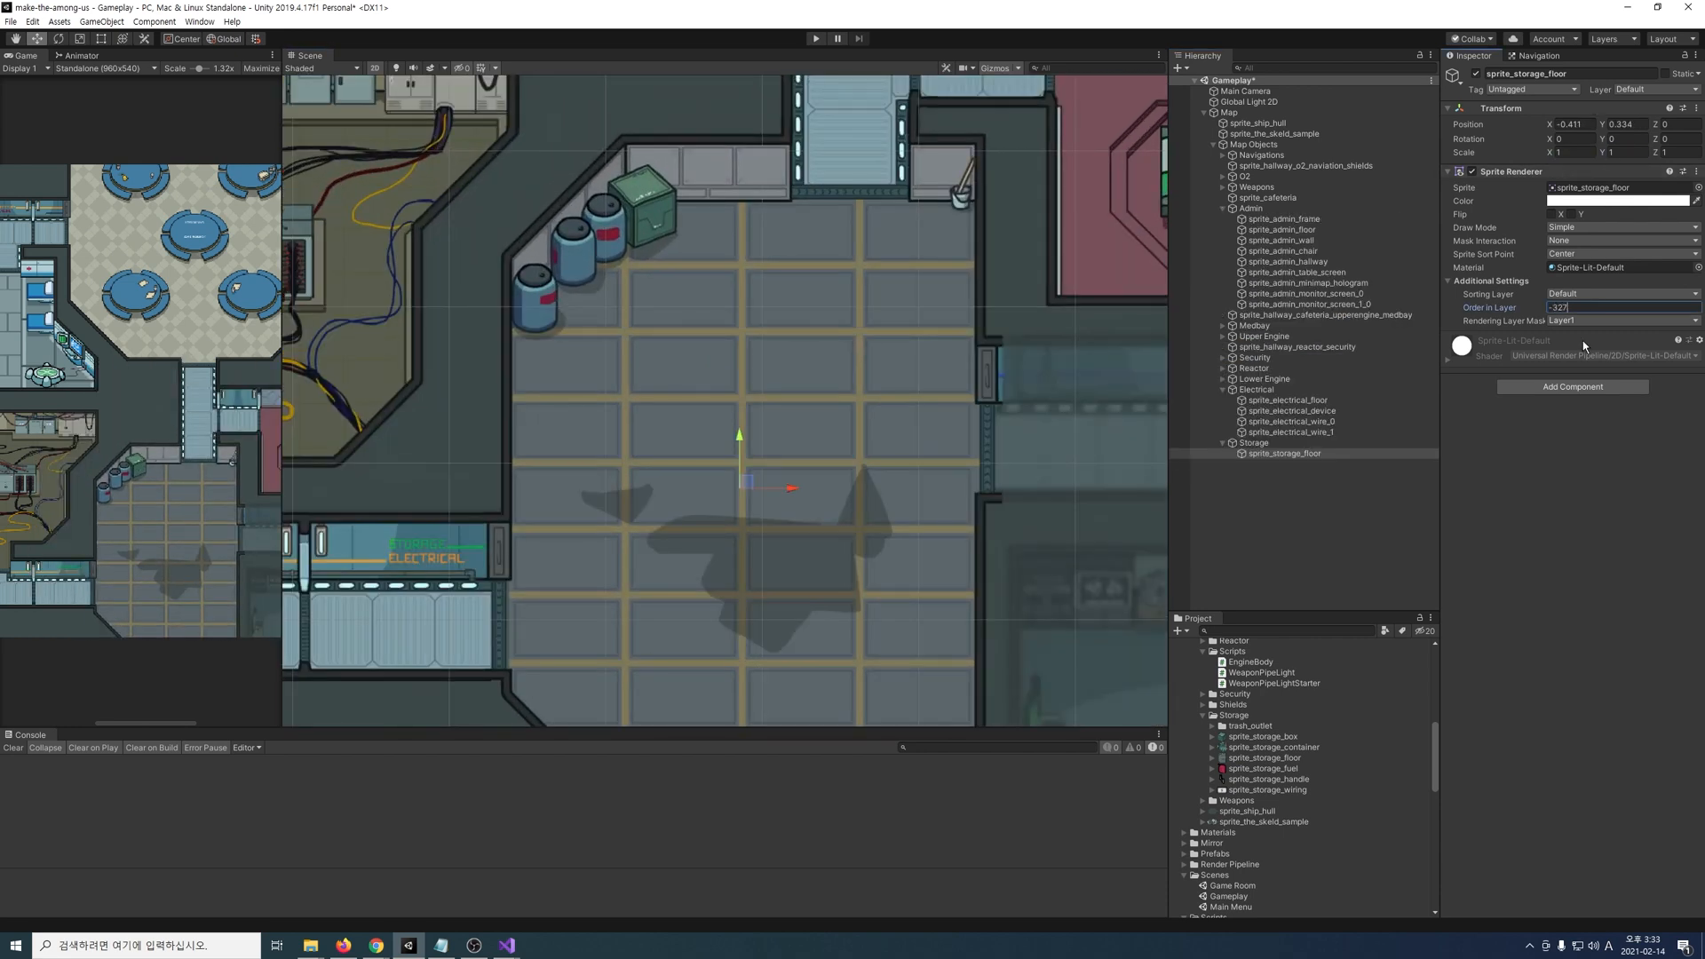
# Step: Add sprite_storage_container under Storage, set its scale to 1 by 1 and align it over the floor shadows
pyautogui.moveTo(1274, 747); pyautogui.dragTo(744, 483)
pyautogui.moveTo(1261, 464); pyautogui.dragTo(1253, 443)
pyautogui.click(1576, 153)
pyautogui.write('1')
pyautogui.press('Tab')
pyautogui.write('1')
pyautogui.scroll(5, 810, 485)
pyautogui.moveTo(730, 477); pyautogui.dragTo(717, 475)
# Step: Add sprite_hallway_storage_shields_communications under Map Objects and set its scale to 1 by 1
pyautogui.moveTo(1084, 476); pyautogui.dragTo(520, 467, button='middle')
pyautogui.scroll(3, 1296, 710)
pyautogui.click(1203, 687)
pyautogui.moveTo(1306, 728); pyautogui.dragTo(707, 422)
pyautogui.moveTo(1315, 475); pyautogui.dragTo(1327, 157)
pyautogui.click(1576, 152)
pyautogui.write('1')
pyautogui.press('Tab')
pyautogui.write('1')
# Step: Align the storage-shields-communications hallway with the storage room's exit and set its Order in Layer to -32738
pyautogui.moveTo(714, 416); pyautogui.dragTo(744, 440)
pyautogui.click(1661, 308)
pyautogui.write('-')
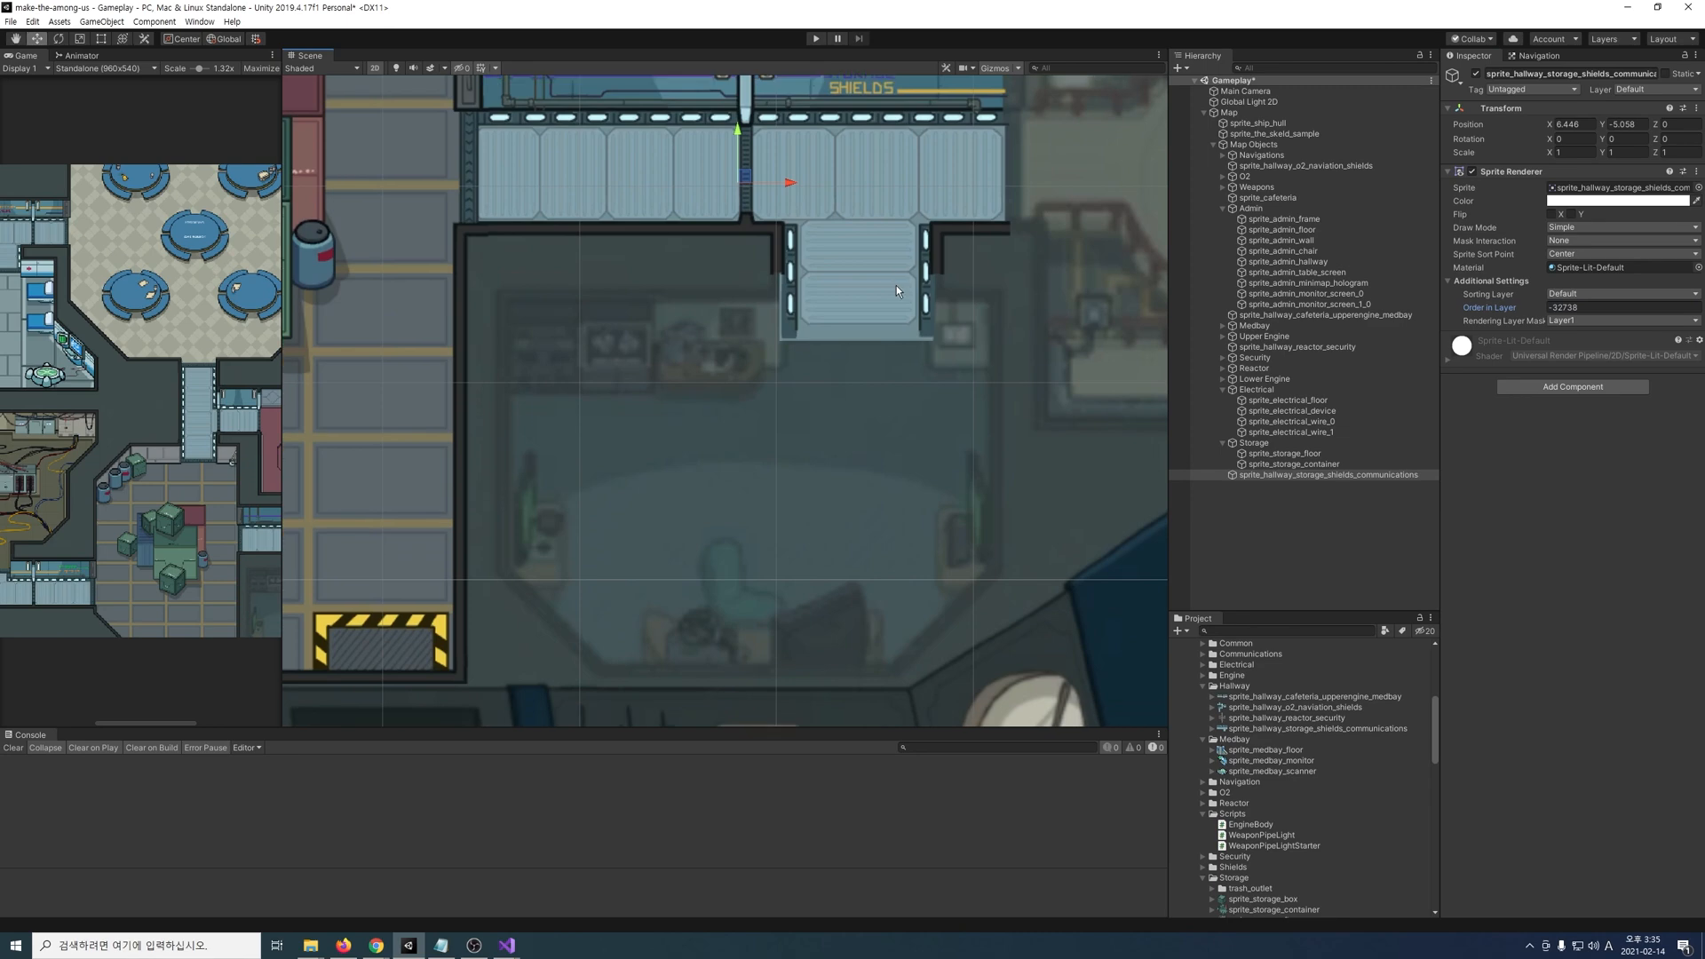
# Step: Create an empty object named Communications under Map Objects and move it toward the communications room
pyautogui.moveTo(897, 285); pyautogui.dragTo(997, 235, button='middle')
pyautogui.press('Return')
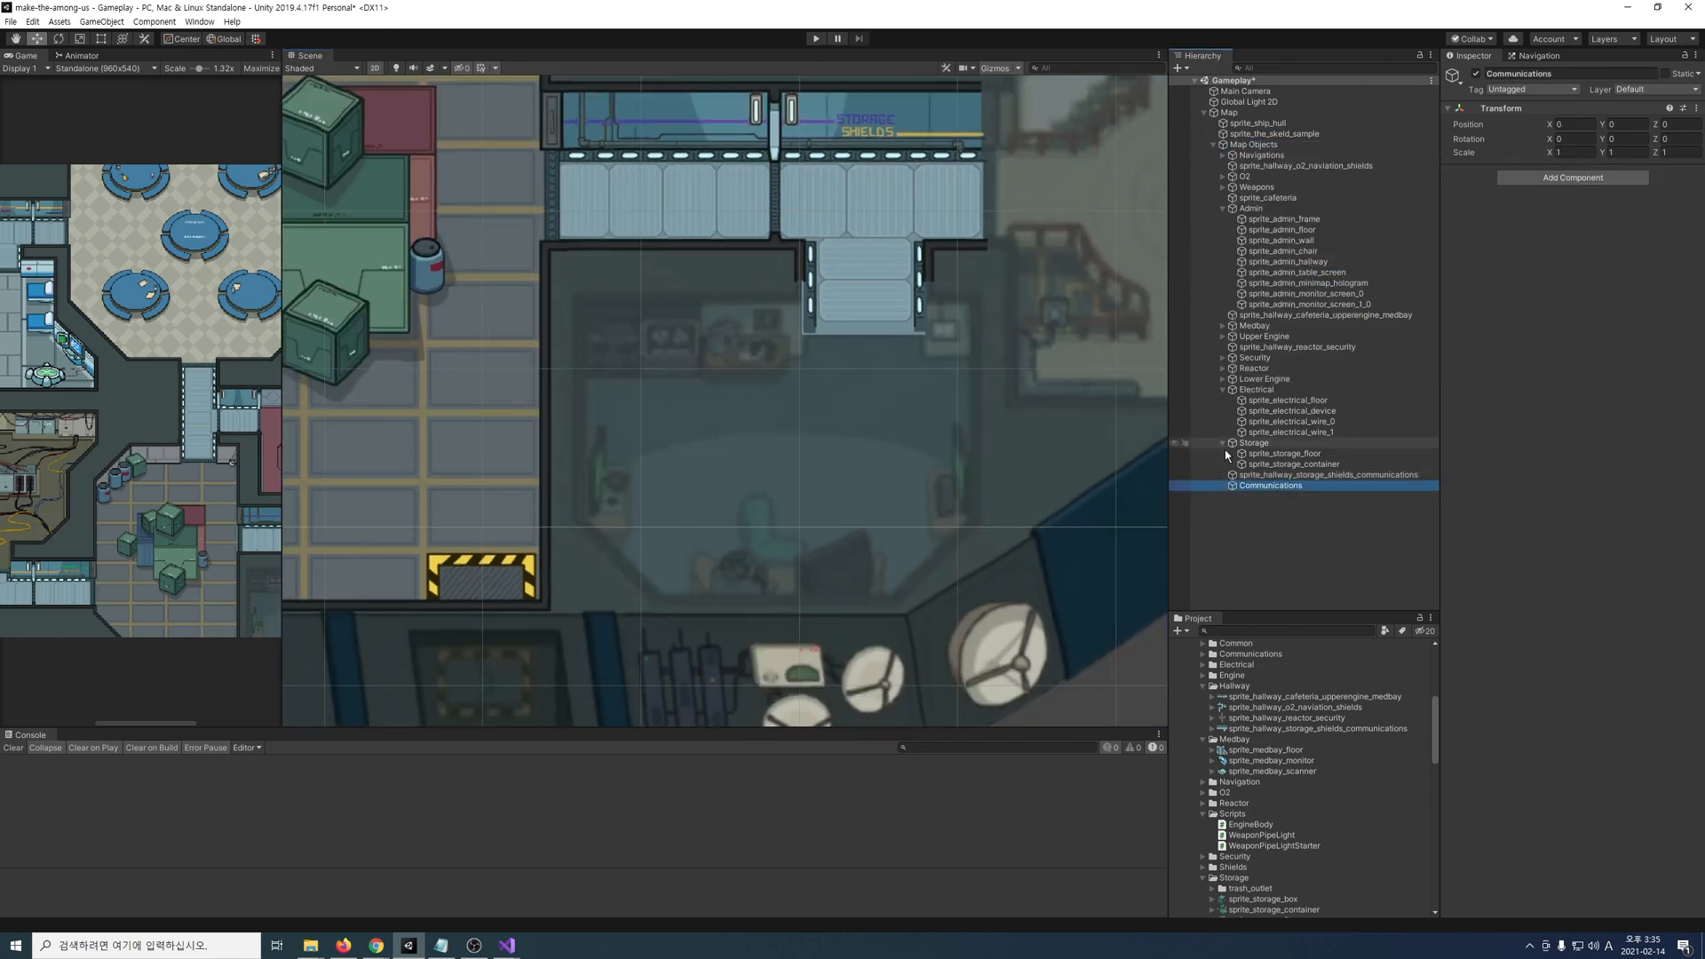
pyautogui.scroll(-15, 868, 550)
pyautogui.moveTo(729, 395); pyautogui.dragTo(856, 545)
pyautogui.scroll(14, 857, 541)
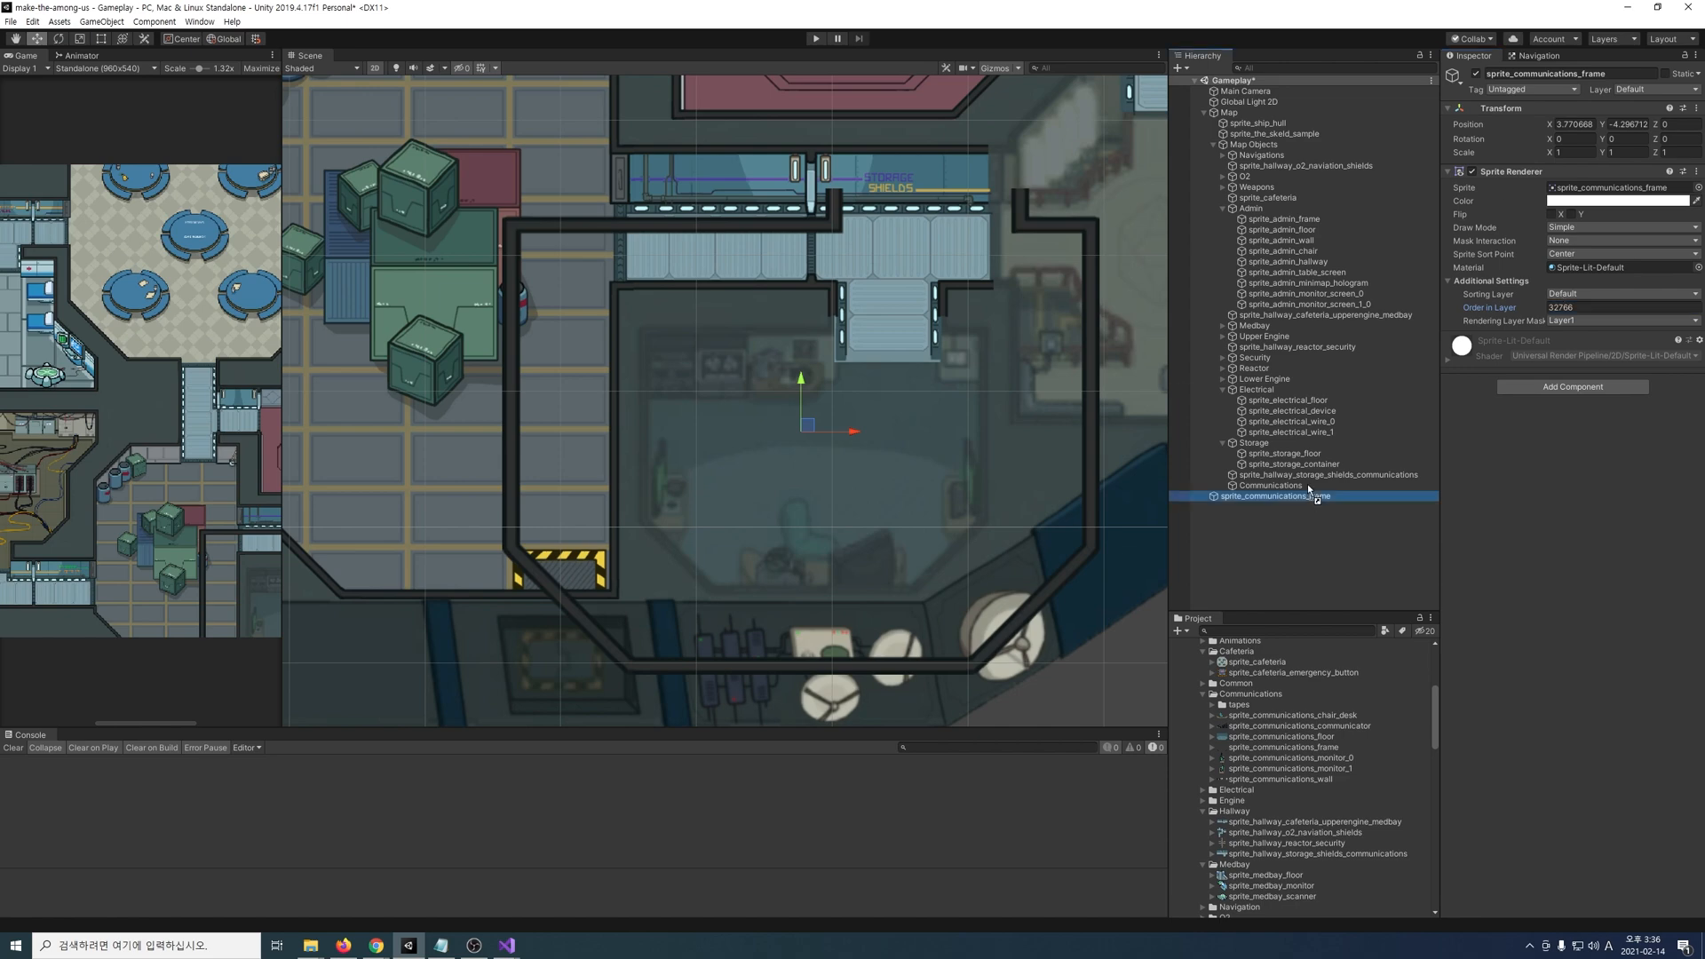
# Step: Nest sprite_communications_frame under Communications, and add sprite_communications_floor inside the frame with scale 1 by 1 and Order in Layer -32736
pyautogui.moveTo(1308, 485); pyautogui.dragTo(1303, 485)
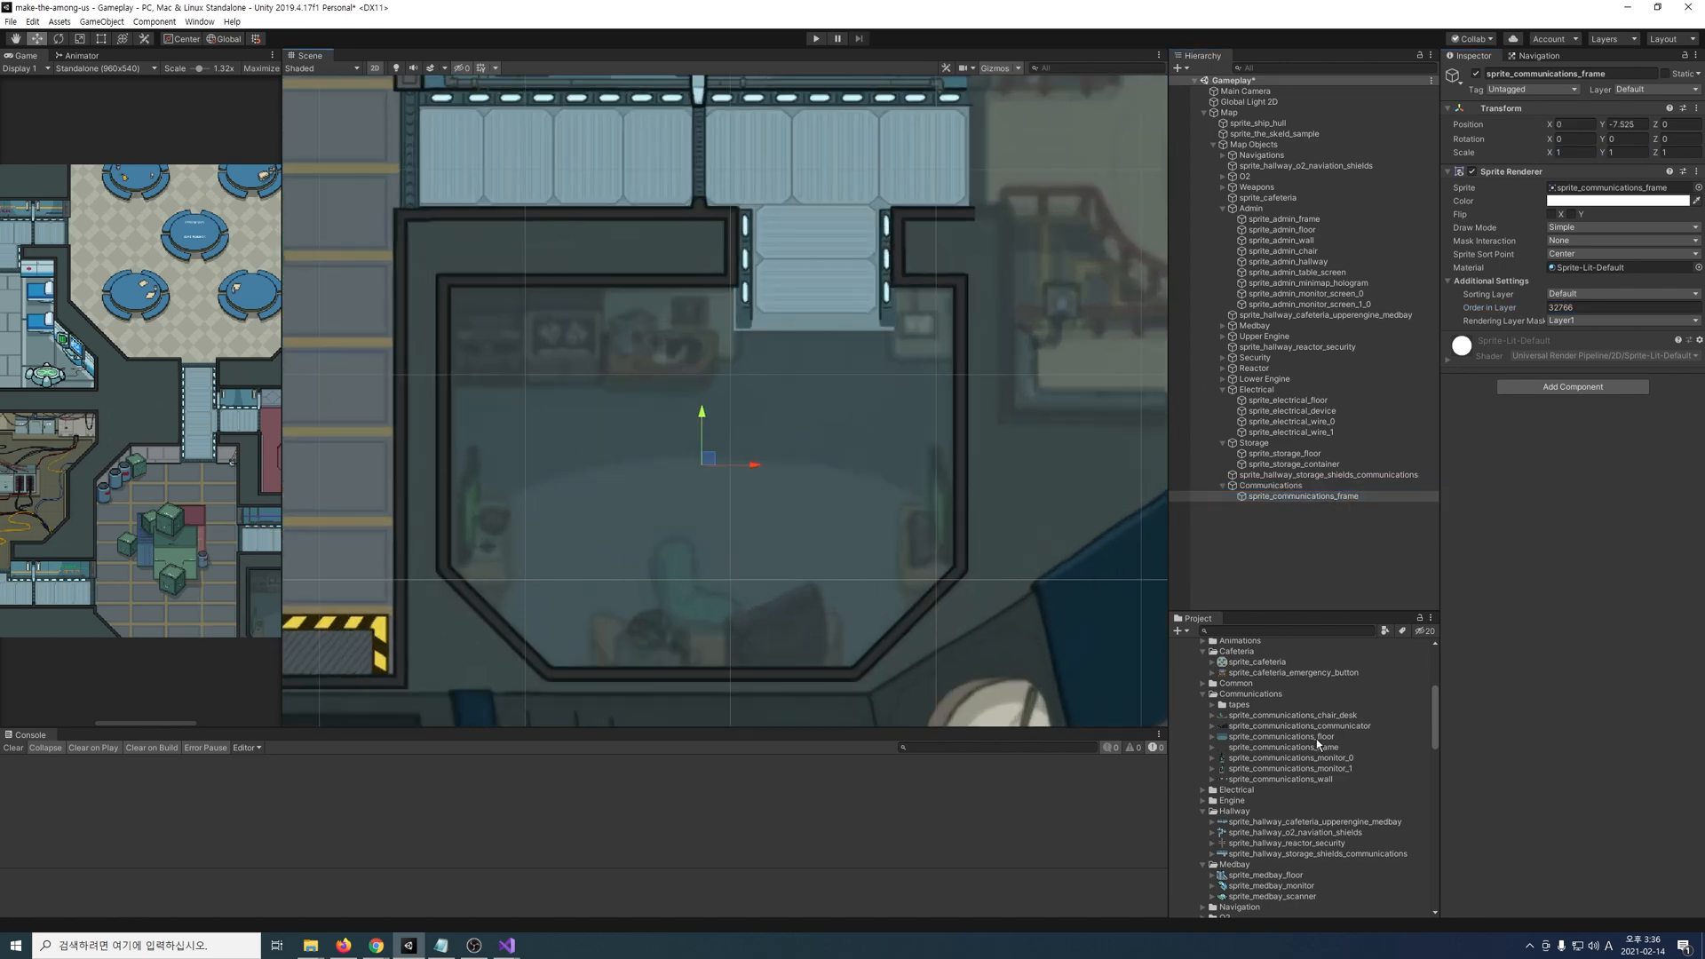
pyautogui.moveTo(1316, 738); pyautogui.dragTo(715, 484)
pyautogui.write('1')
pyautogui.press('Tab')
pyautogui.write('1')
pyautogui.click(1592, 306)
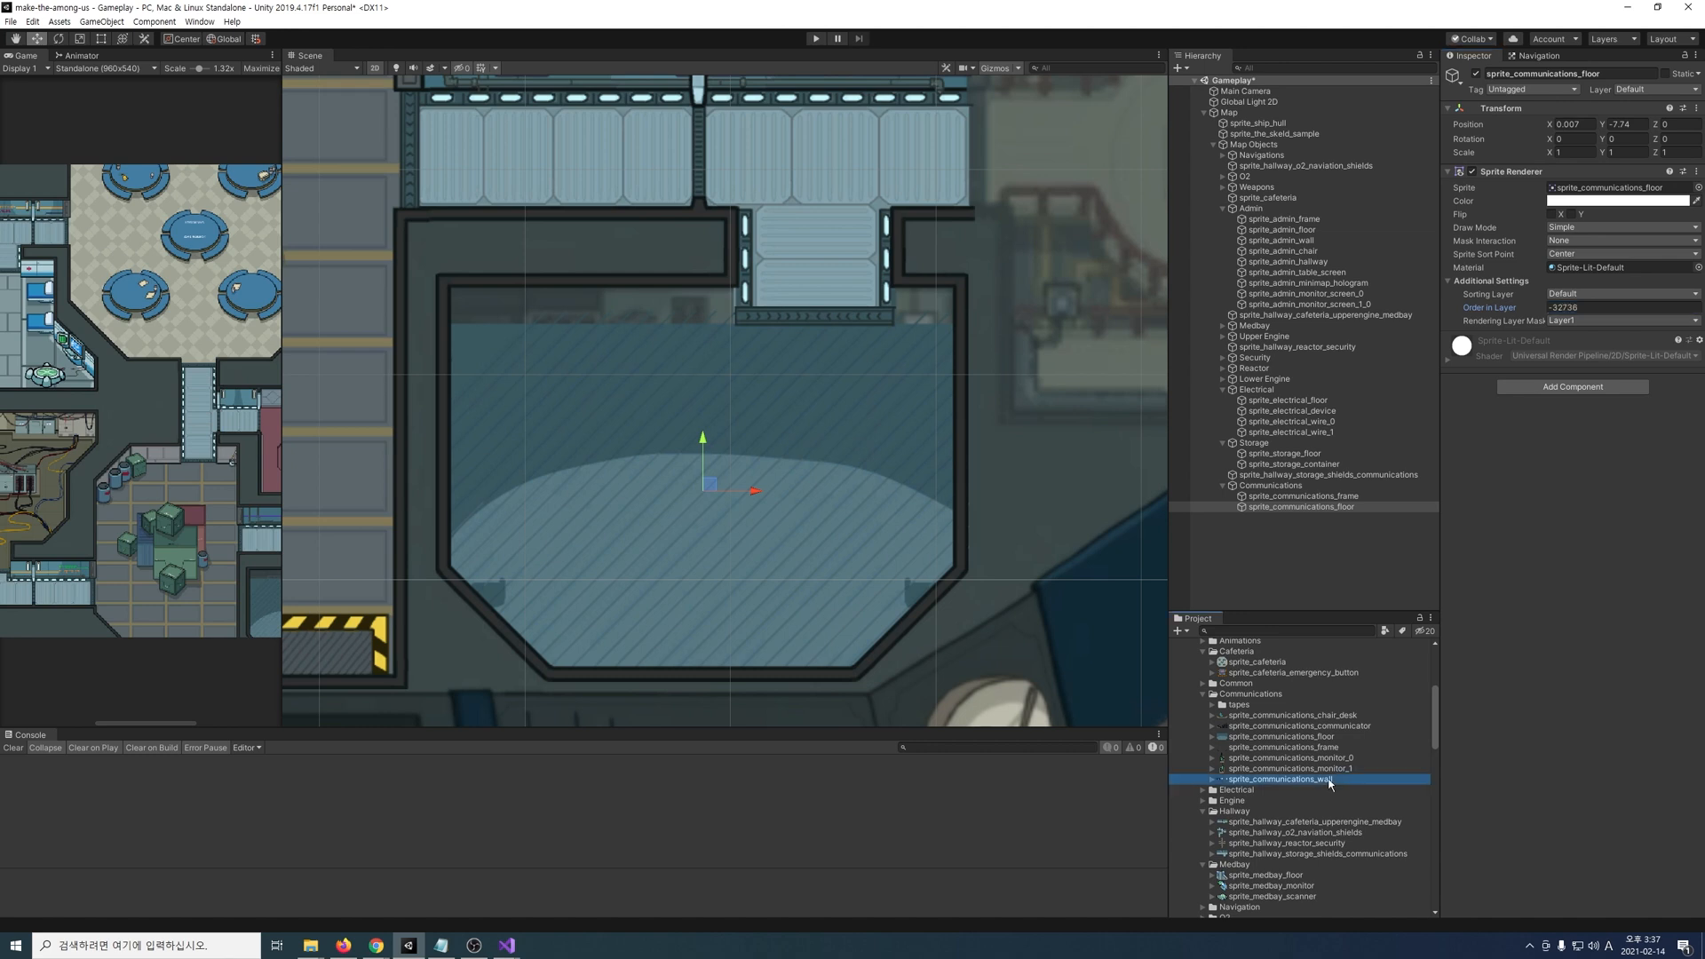
# Step: Add sprite_communications_wall under Communications, fitted to the frame's upper wall with scale 1 by 1 and Order in Layer -32734
pyautogui.moveTo(1334, 775); pyautogui.dragTo(716, 325)
pyautogui.moveTo(1314, 517); pyautogui.dragTo(1313, 501)
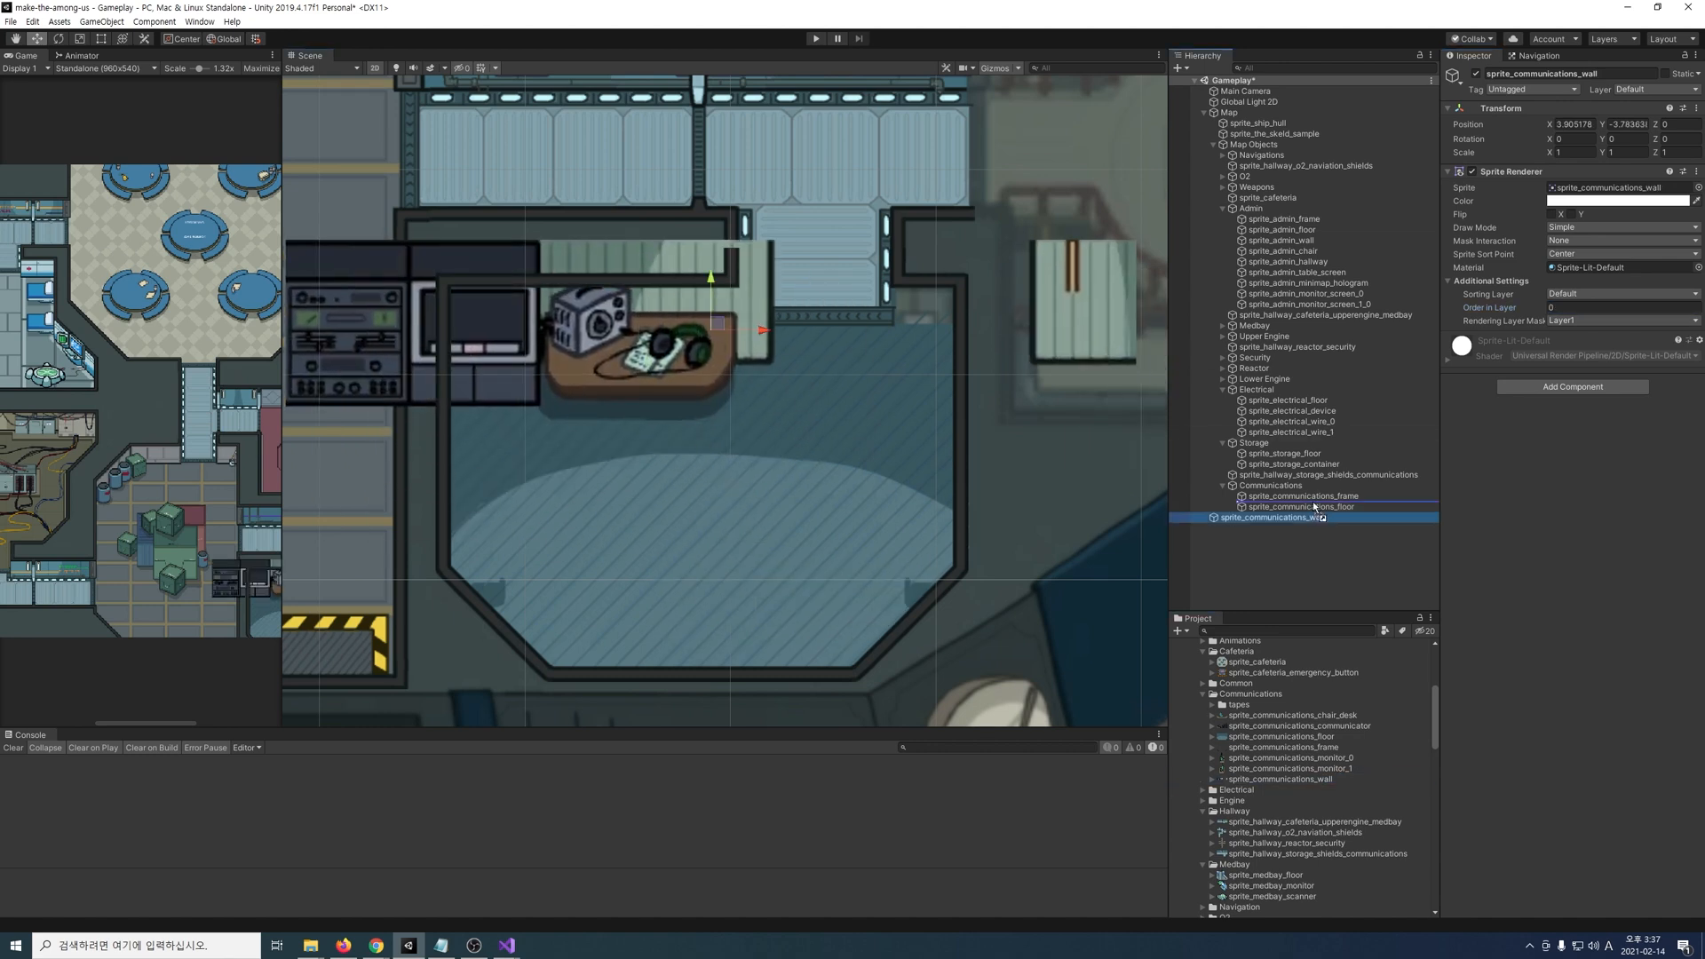
pyautogui.write('1')
pyautogui.press('Tab')
pyautogui.write('1')
pyautogui.moveTo(717, 324); pyautogui.dragTo(707, 331)
pyautogui.click(1568, 308)
pyautogui.write('-32734')
# Step: Add sprite_communications_chair_desk at scale 1 by 1 along the room's lower wall and sprite_communications_communicator on its desk, both under Communications
pyautogui.moveTo(1313, 717); pyautogui.dragTo(1296, 530)
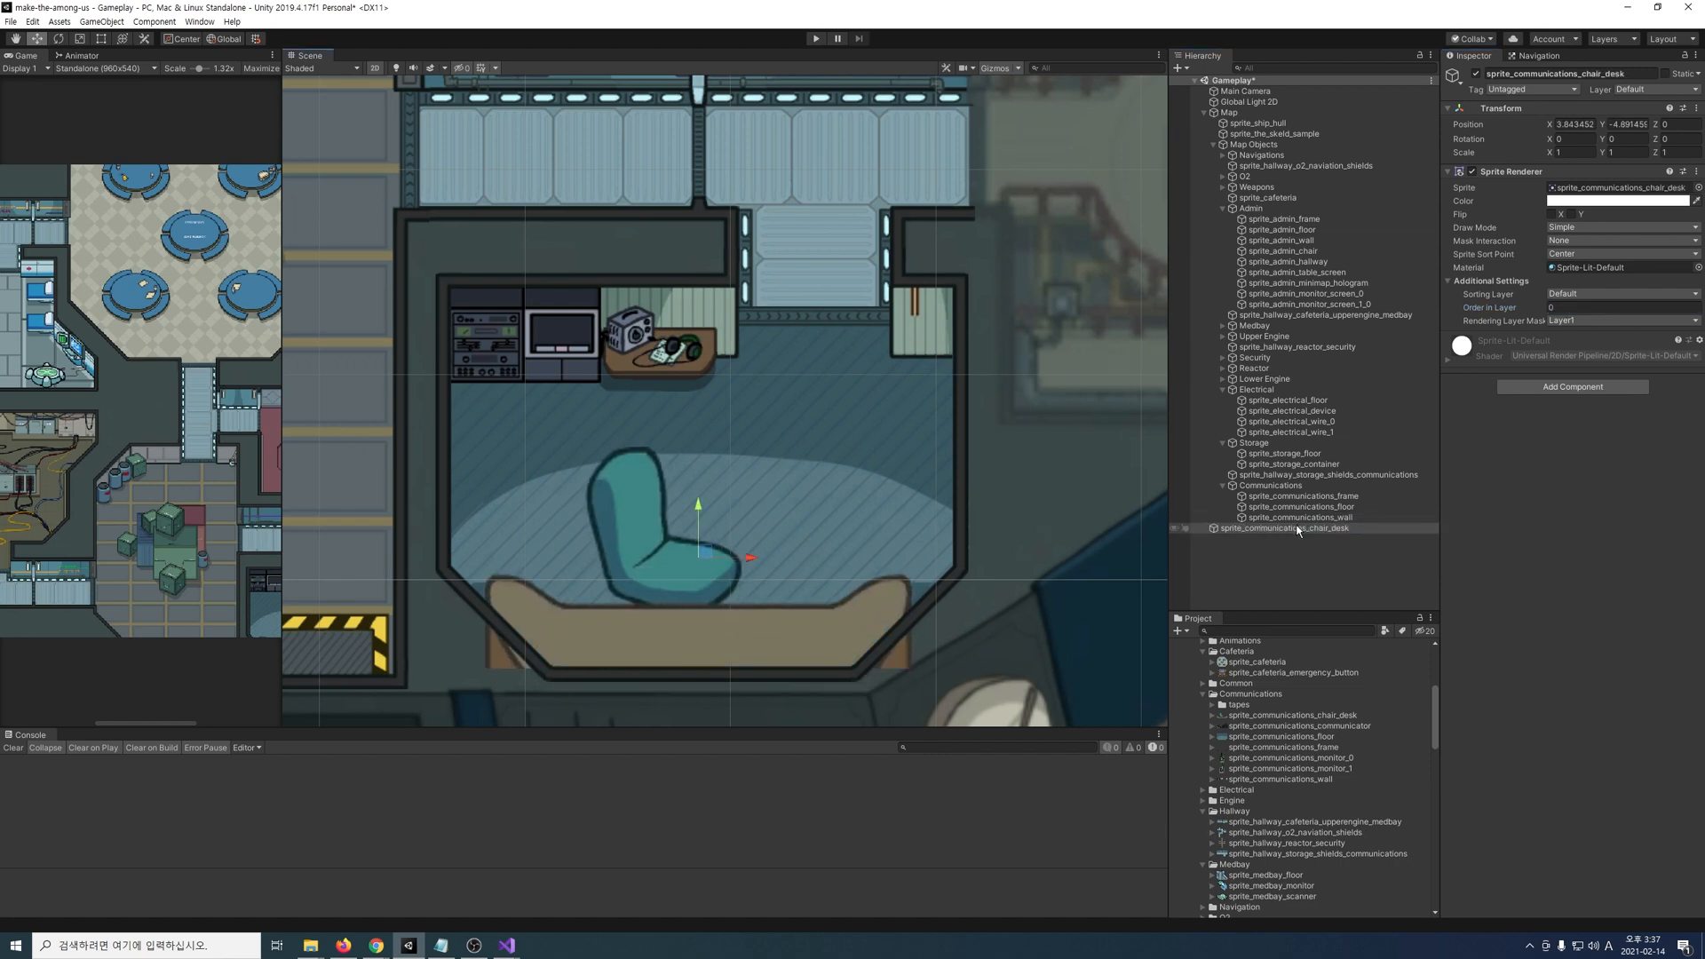
pyautogui.click(1579, 154)
pyautogui.write('1')
pyautogui.press('Tab')
pyautogui.write('1')
pyautogui.moveTo(701, 558); pyautogui.dragTo(720, 602)
pyautogui.moveTo(1299, 727); pyautogui.dragTo(728, 590)
pyautogui.moveTo(1298, 539); pyautogui.dragTo(1279, 486)
# Step: Add sprite_communications_monitor_0 at scale 1 by 1 against the room's left wall and sprite_communications_monitor_1 against its right wall
pyautogui.moveTo(1290, 758); pyautogui.dragTo(502, 477)
pyautogui.moveTo(1278, 549); pyautogui.dragTo(1275, 487)
pyautogui.click(1579, 154)
pyautogui.write('1')
pyautogui.press('Tab')
pyautogui.write('1')
pyautogui.moveTo(503, 475); pyautogui.dragTo(484, 512)
pyautogui.moveTo(1290, 769); pyautogui.dragTo(938, 508)
# Step: Place sprite_communications_tapes_0 over the wall's recorder and create an animation clip for it named Anim_Communications_Tapes
pyautogui.click(1213, 704)
pyautogui.moveTo(1296, 714); pyautogui.dragTo(532, 329)
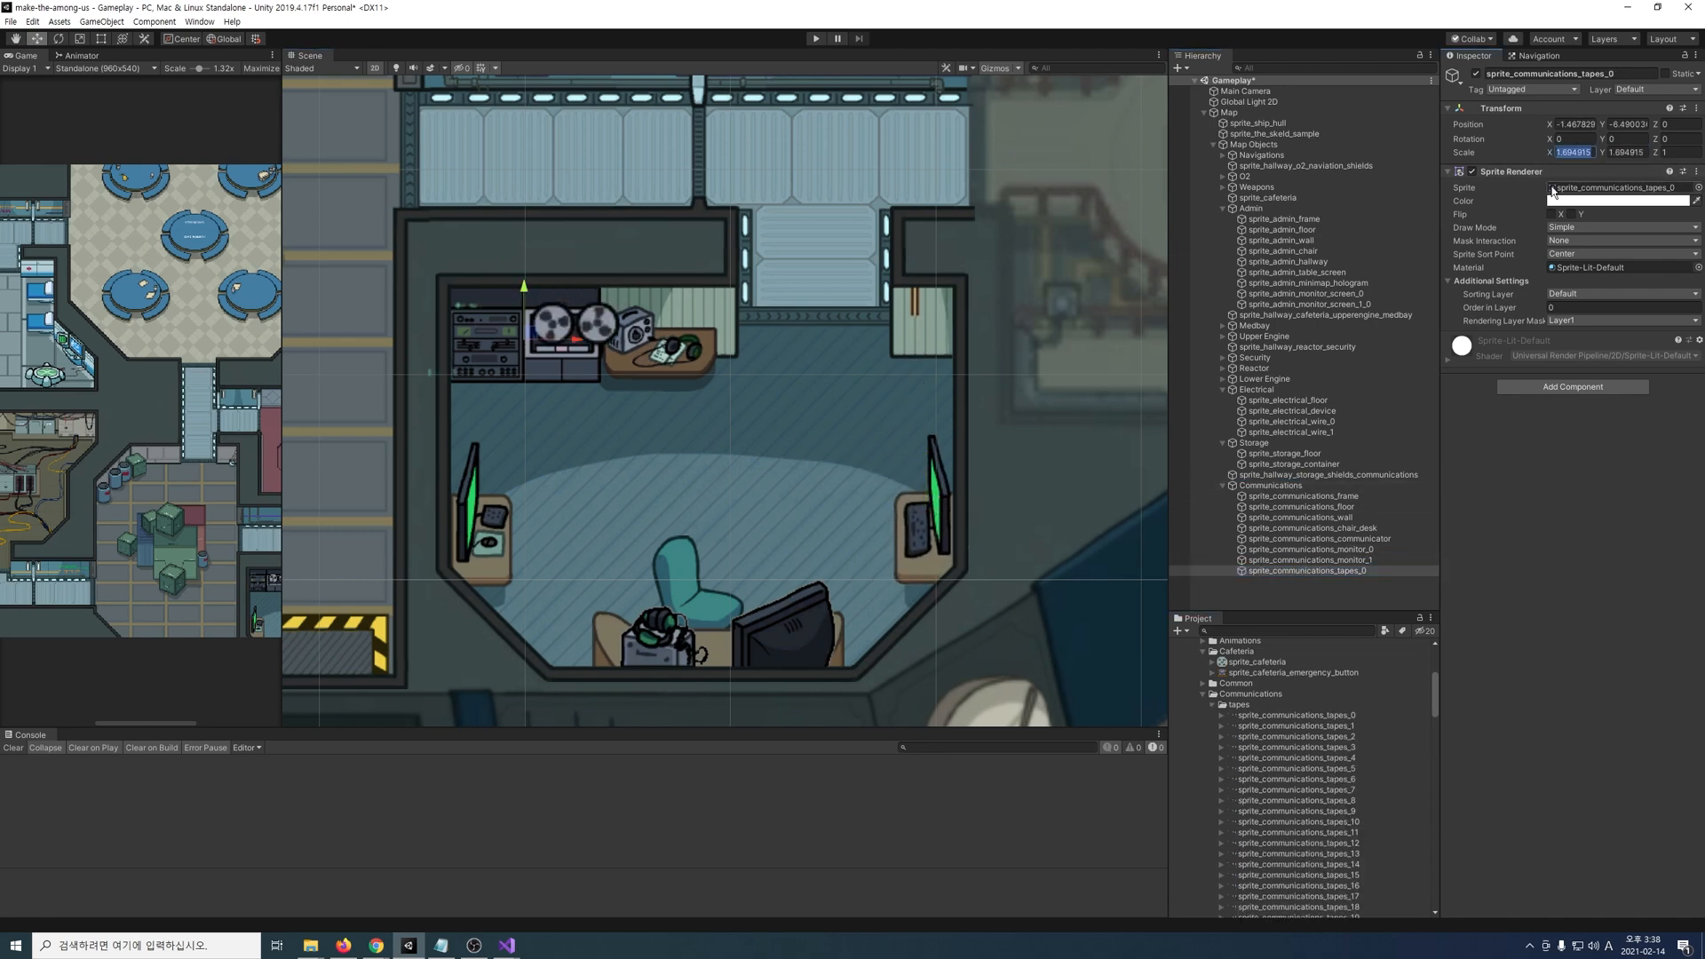
pyautogui.hotkey('ctrl', '6')
pyautogui.click(639, 580)
pyautogui.write('Anim_Communications_Tape')
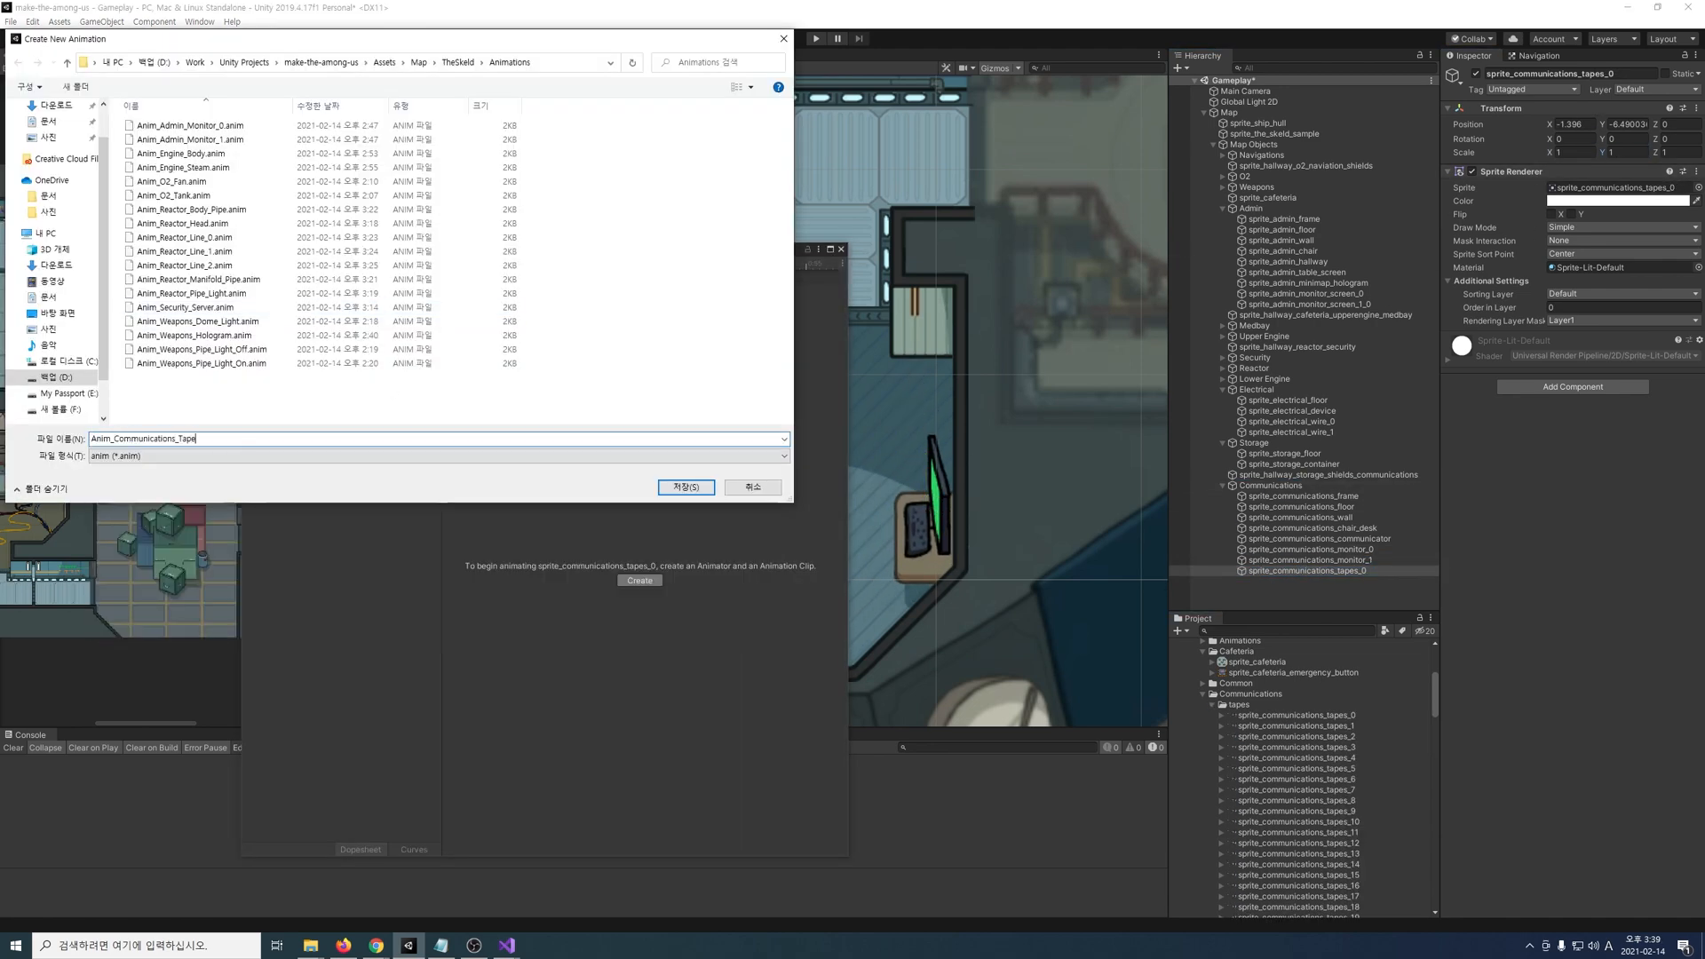
pyautogui.write('s')
pyautogui.press('Return')
# Step: Fill Anim_Communications_Tapes with the complete tapes sprite sequence, preview the playback and close the animation editor
pyautogui.click(1296, 715)
pyautogui.scroll(-15, 1296, 781)
pyautogui.keyDown('shift'); pyautogui.click(1296, 812); pyautogui.keyUp('shift')
pyautogui.moveTo(1297, 797); pyautogui.dragTo(1050, 315)
pyautogui.click(859, 327)
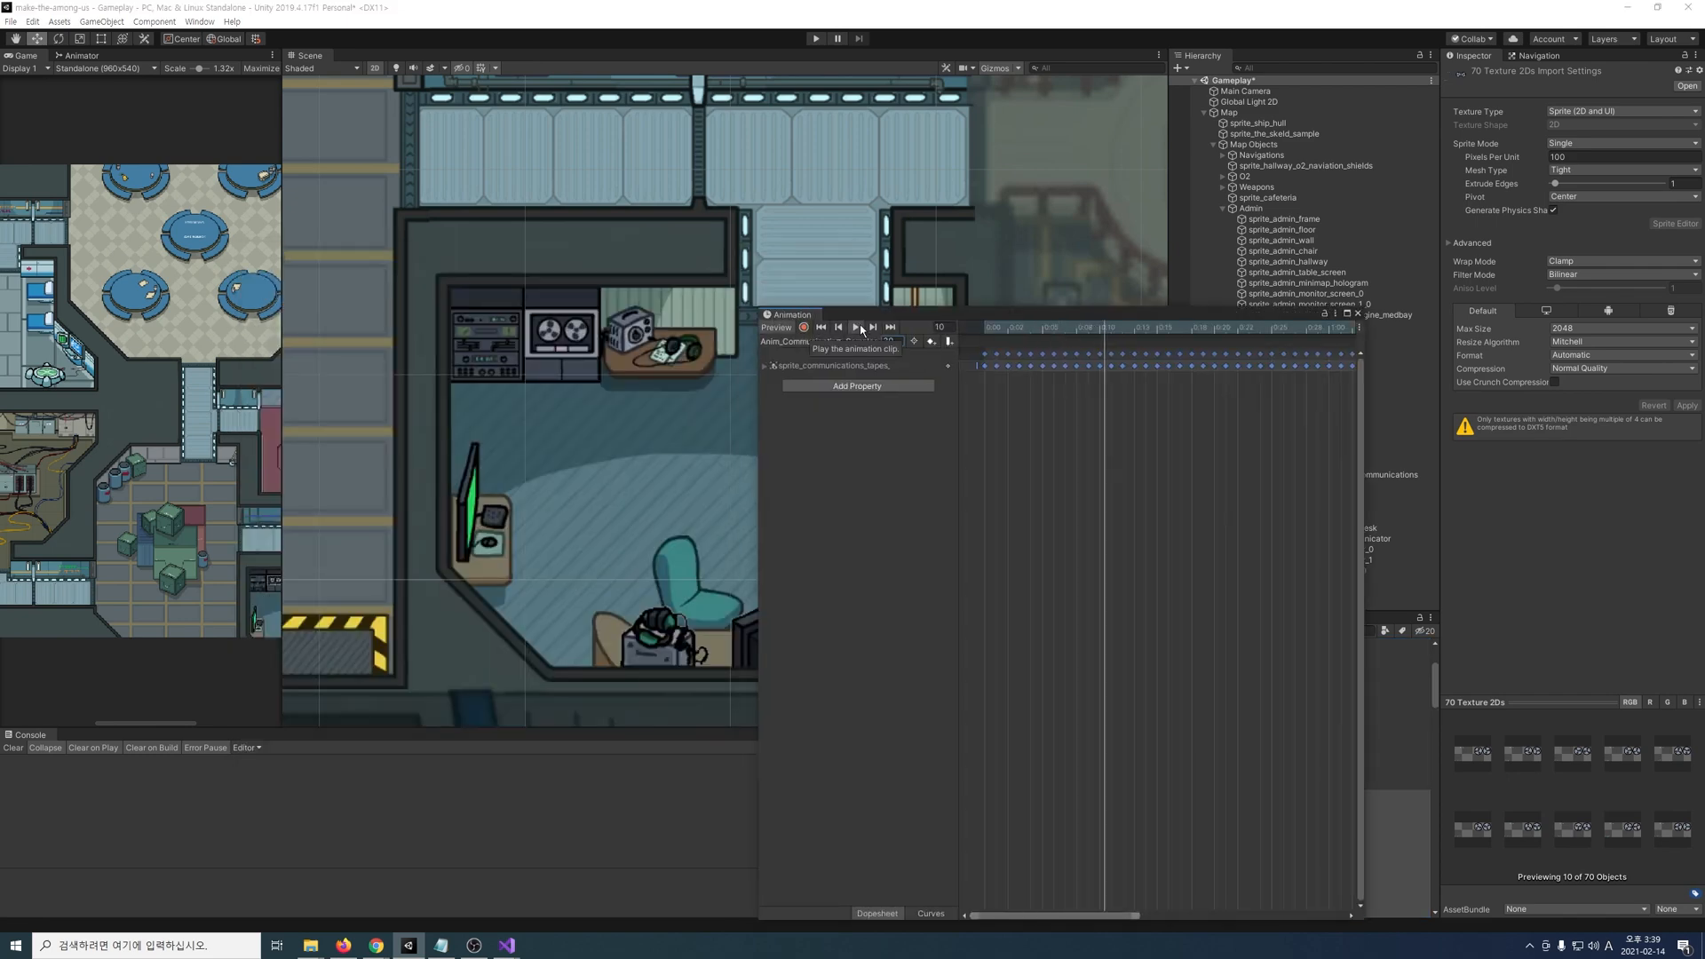
pyautogui.click(1356, 313)
# Step: Create an empty object named Shields under Map for the shields room
pyautogui.scroll(-1, 986, 297)
pyautogui.moveTo(987, 296); pyautogui.dragTo(840, 386, button='middle')
pyautogui.moveTo(1041, 349); pyautogui.dragTo(613, 547, button='middle')
pyautogui.click(1223, 485)
pyautogui.rightClick(1233, 113)
pyautogui.click(1272, 233)
pyautogui.write('Shields')
pyautogui.press('Return')
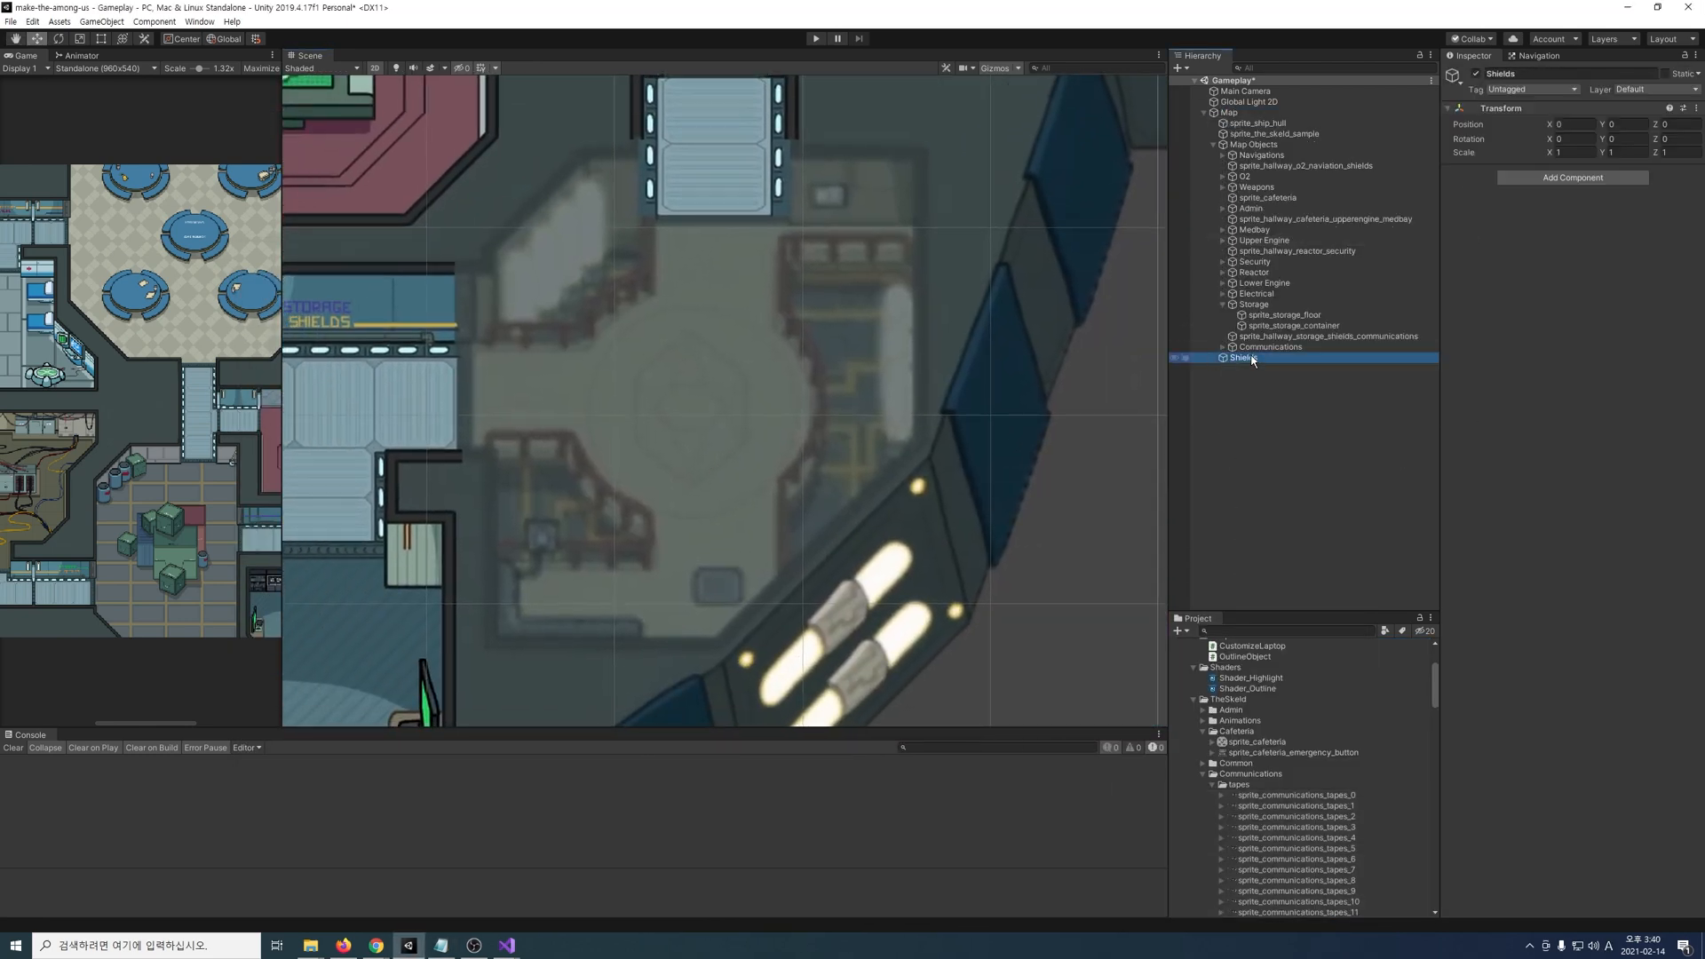
# Step: Move Shields into Map Objects and place sprite_shields_frame and sprite_shields_underfloor inside it, matched to the faded room on the sample map
pyautogui.moveTo(1252, 358); pyautogui.dragTo(1253, 145)
pyautogui.scroll(-20, 1007, 547)
pyautogui.scroll(3, 893, 405)
pyautogui.moveTo(667, 399); pyautogui.dragTo(957, 530)
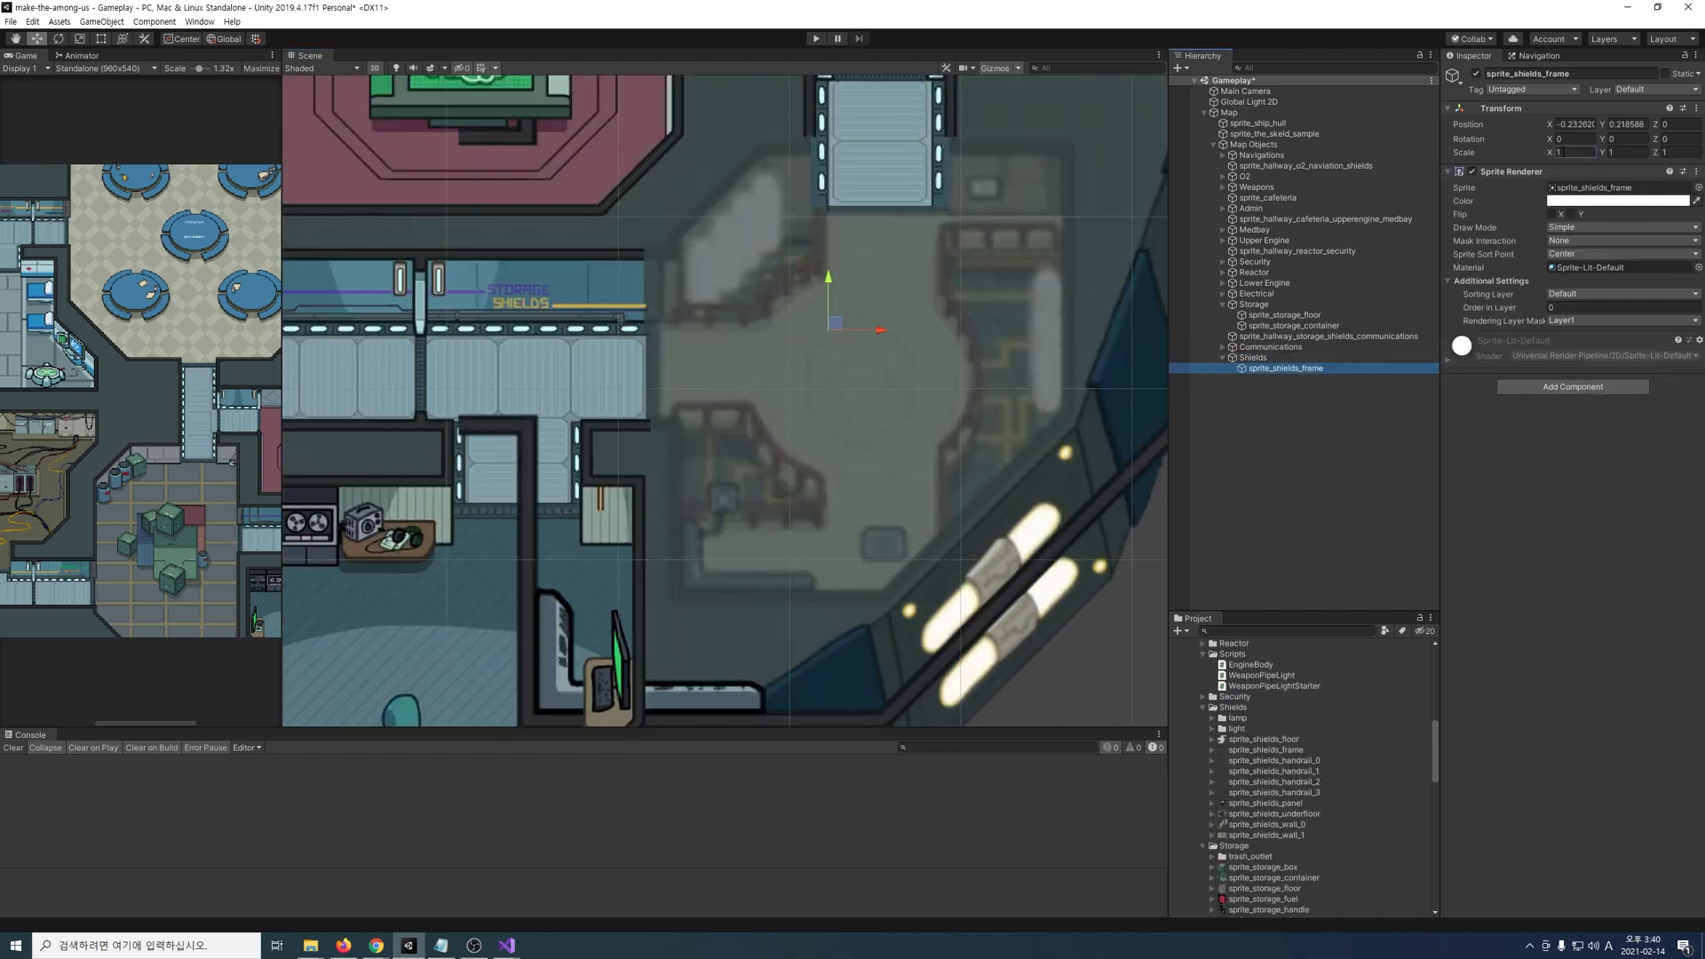
pyautogui.moveTo(1274, 814); pyautogui.dragTo(1253, 358)
pyautogui.click(1585, 307)
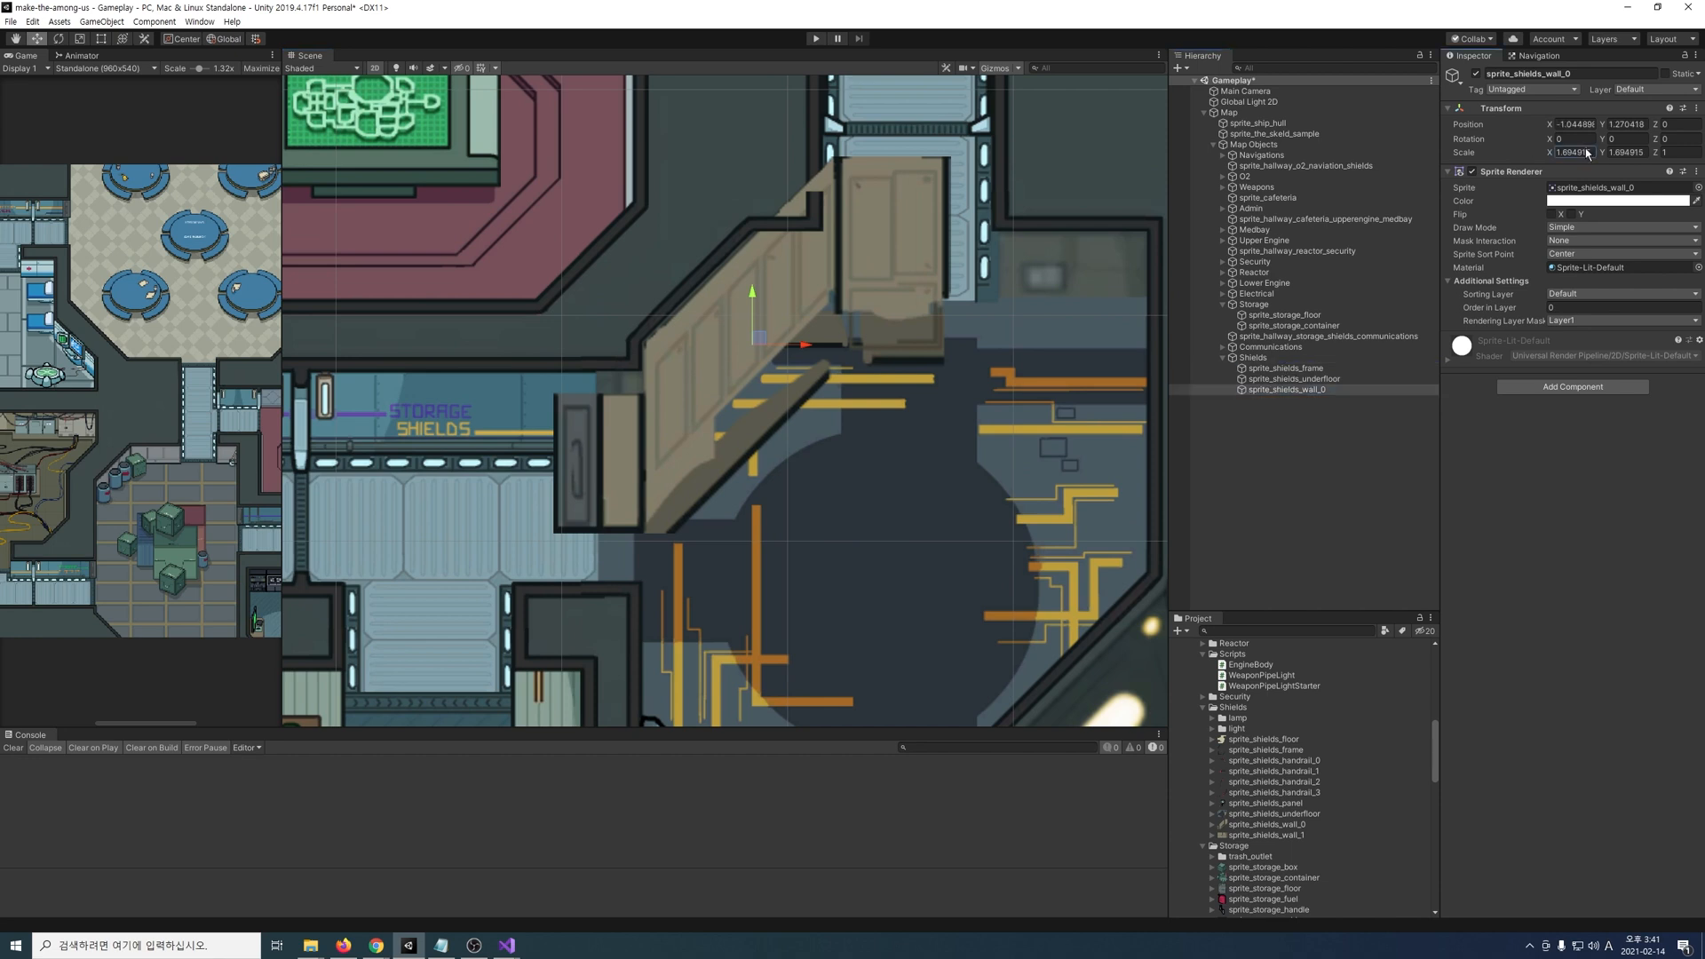
# Step: Fit sprite_shields_wall_0 and sprite_shields_wall_1 along the room's upper walls, giving sprite_shields_wall_1 an order in layer of -32736
pyautogui.click(1588, 309)
pyautogui.write('-')
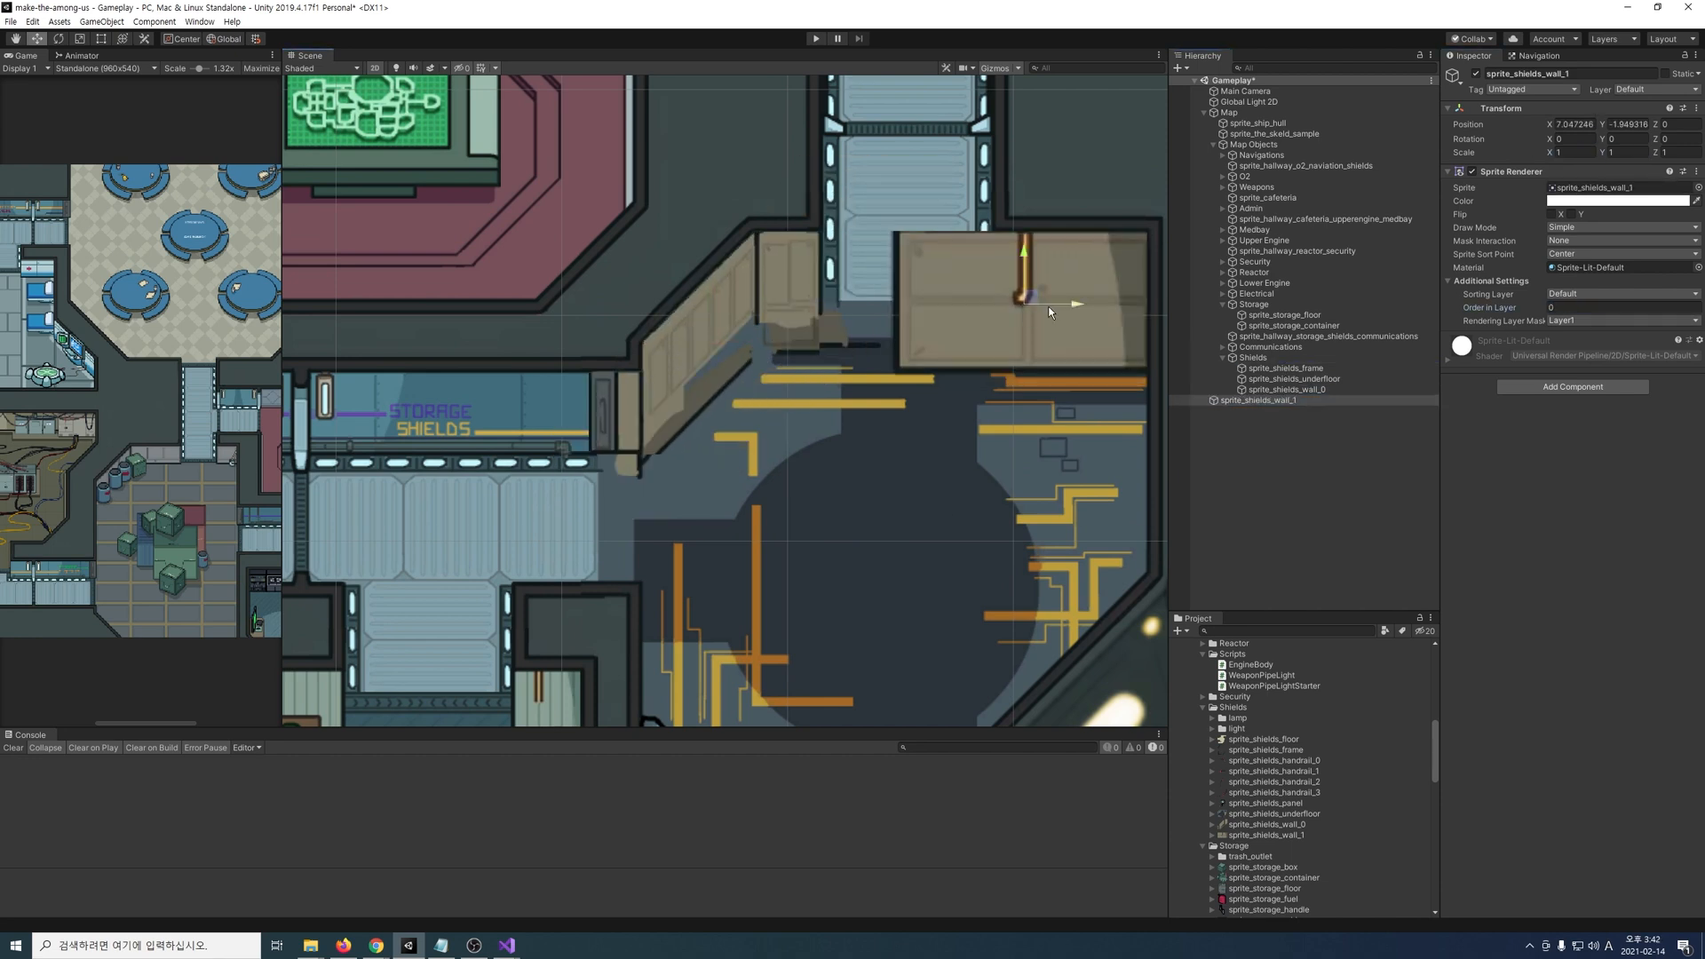
pyautogui.write('32736')
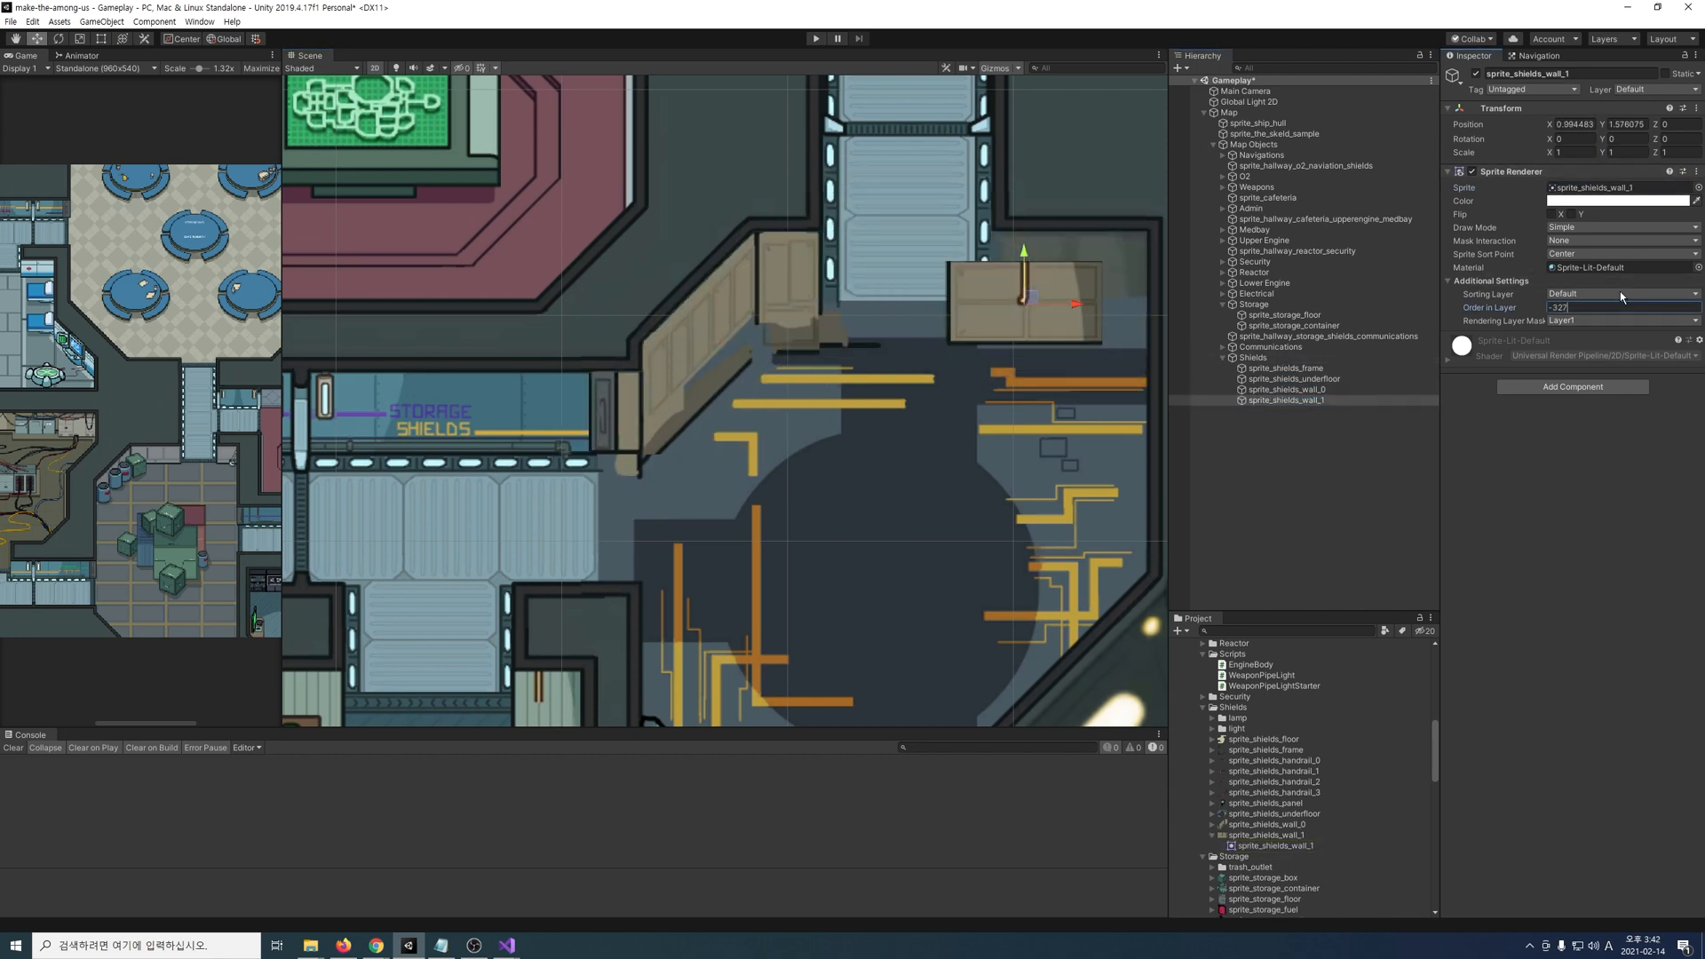
pyautogui.moveTo(1025, 298); pyautogui.dragTo(1071, 270)
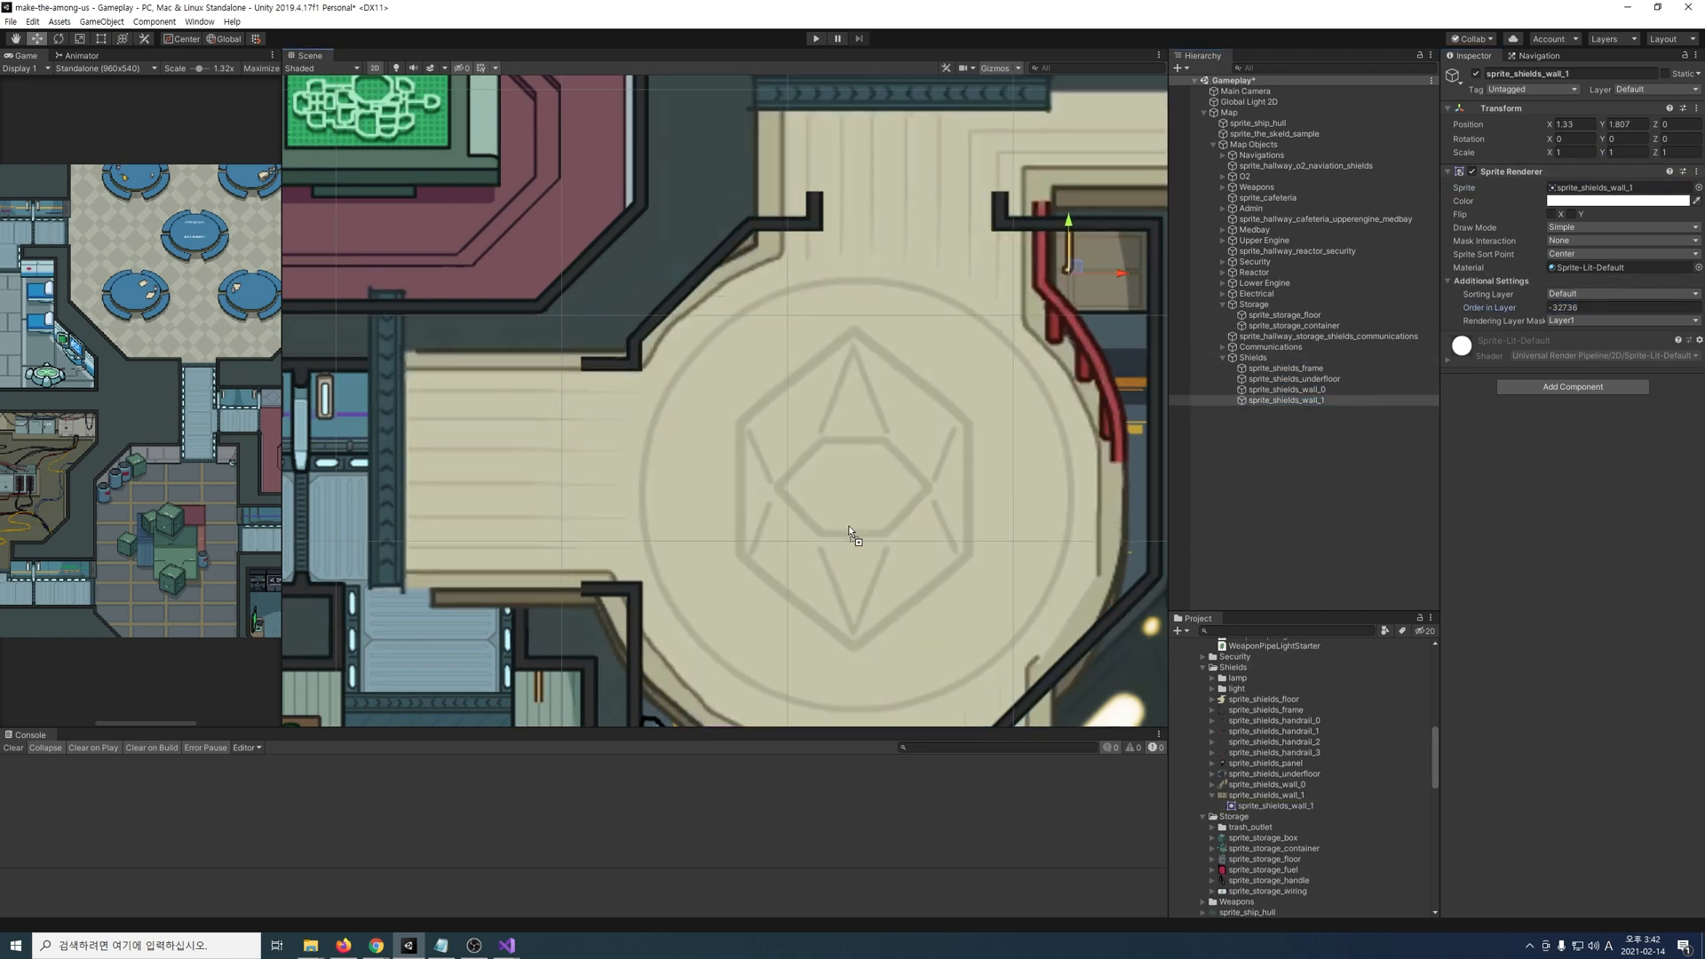
# Step: Lay sprite_shields_floor over the underfloor and add sprite_reactor_door at the storage hallway entrance with order in layer -32724
pyautogui.moveTo(849, 525); pyautogui.dragTo(851, 524)
pyautogui.click(1590, 308)
pyautogui.write('-')
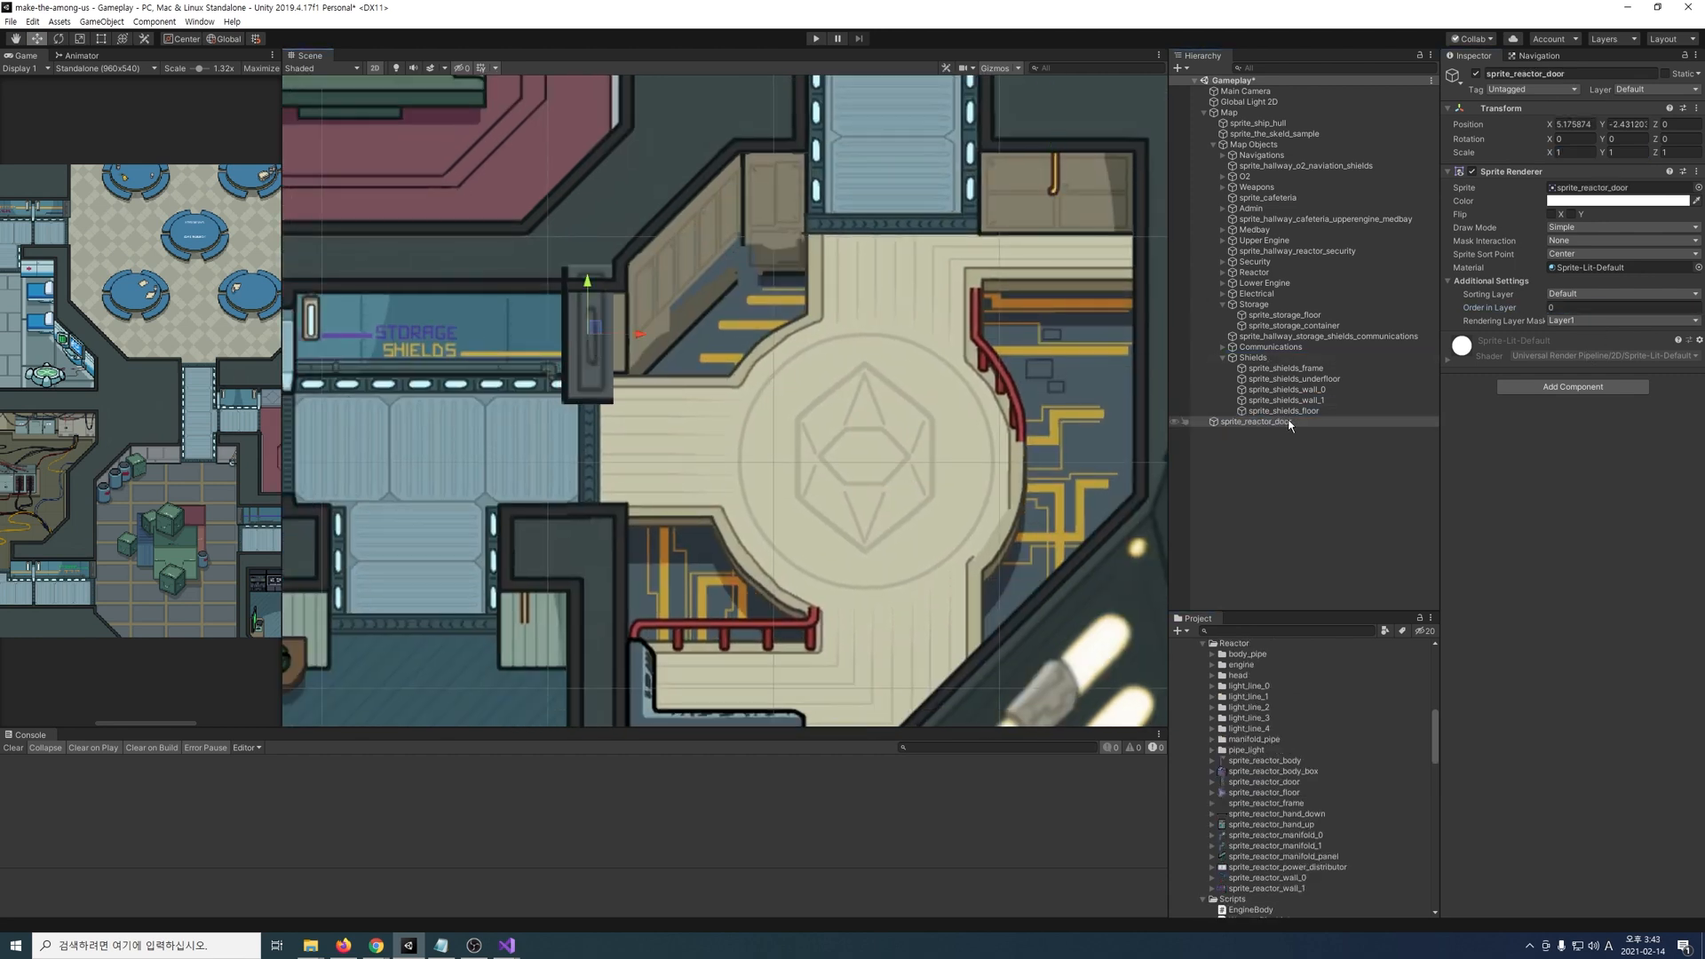
pyautogui.click(1632, 311)
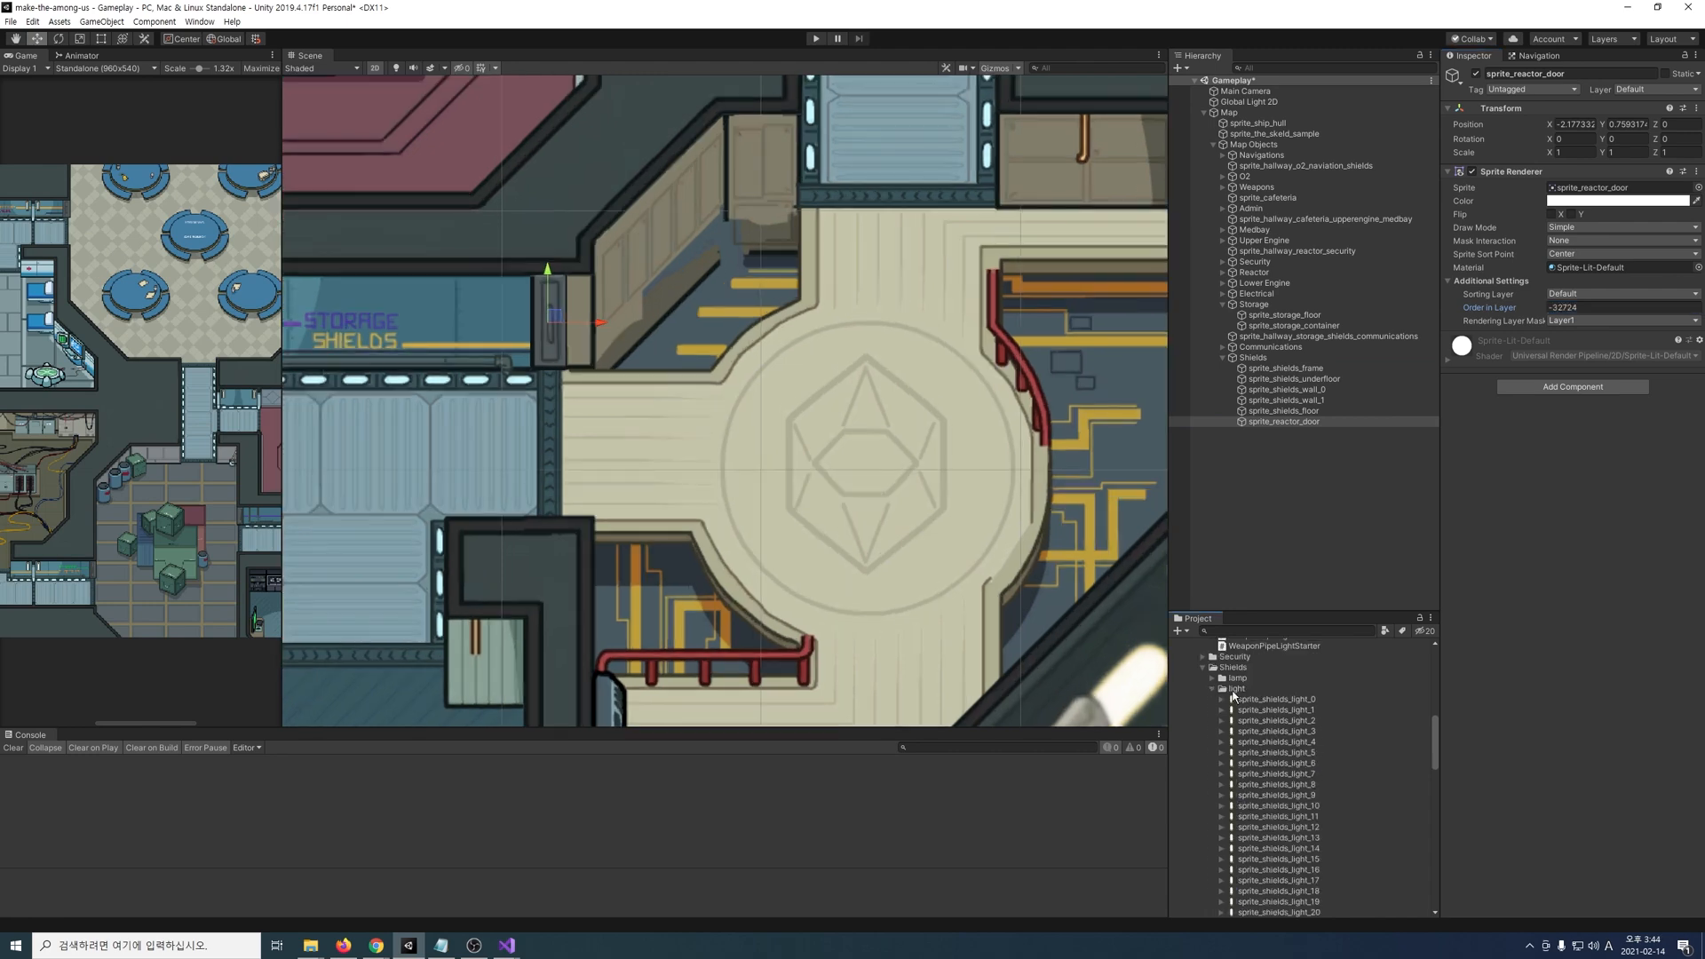
# Step: Add sprite_shields_light_0 near the room's upper-left wall at scale 1 by 1 with order in layer -32728
pyautogui.moveTo(1277, 699); pyautogui.dragTo(652, 277)
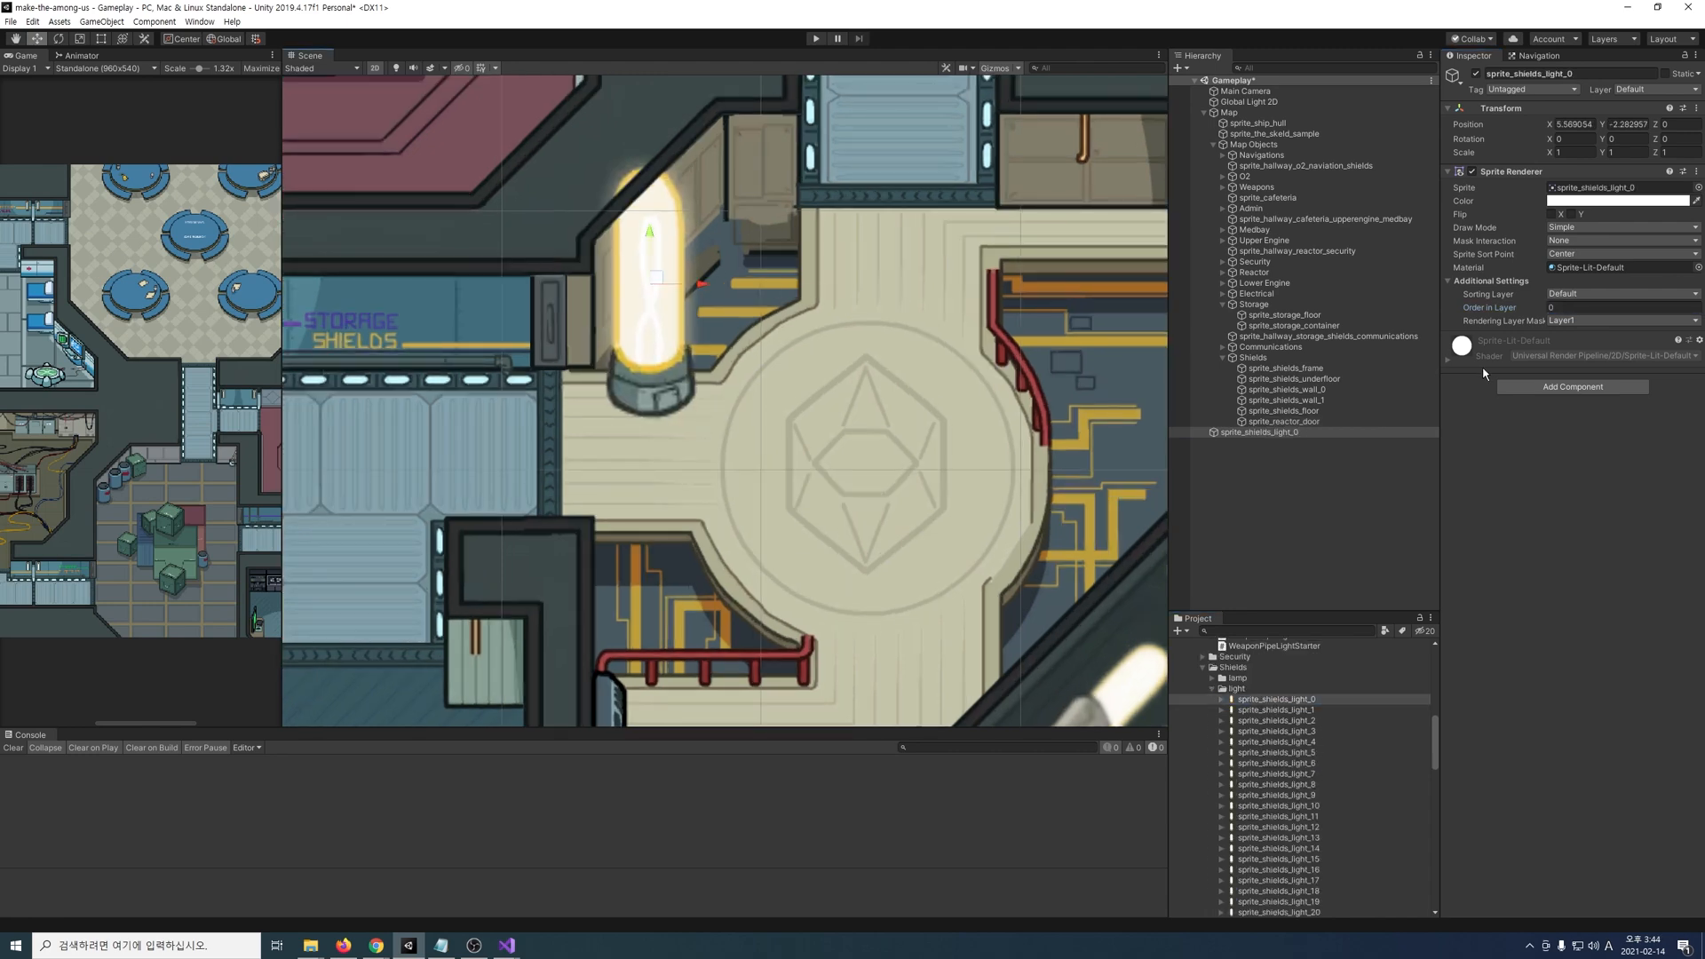
pyautogui.write('1')
pyautogui.press('Tab')
pyautogui.write('1')
pyautogui.click(1597, 307)
pyautogui.write('-32728')
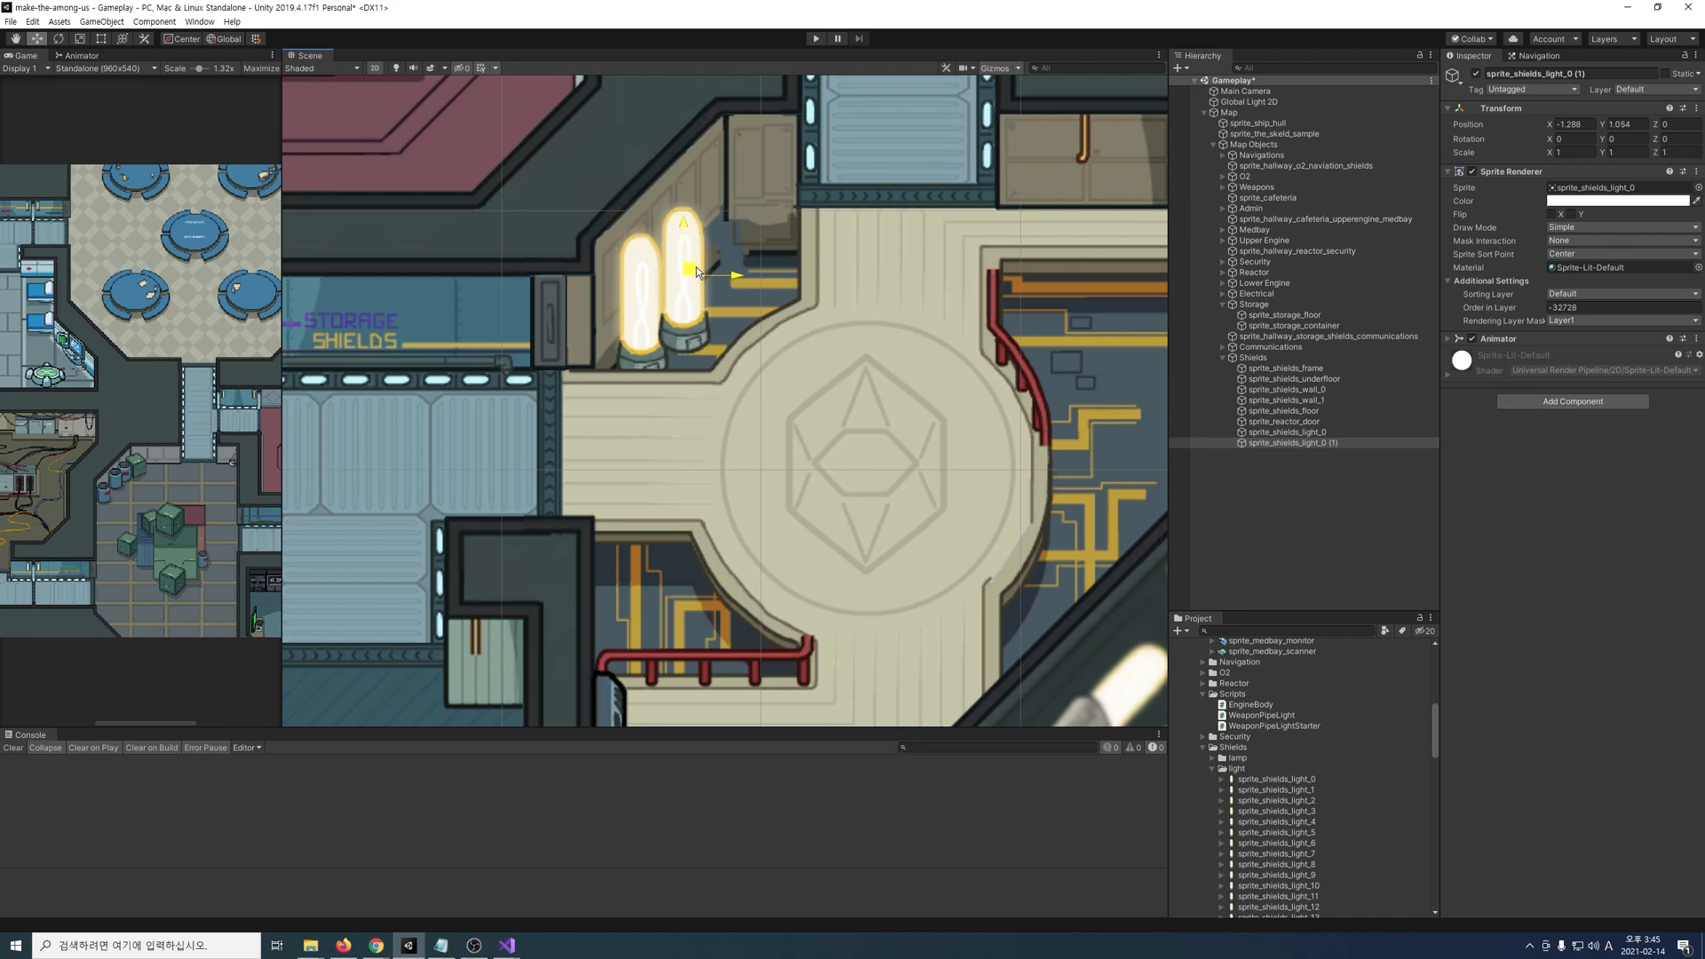
# Step: Duplicate the shields light along the upper-left wall and the right wall, using order in layer -32730 for the next right-wall copy
pyautogui.hotkey('ctrl', 'd')
pyautogui.moveTo(696, 267); pyautogui.dragTo(725, 248)
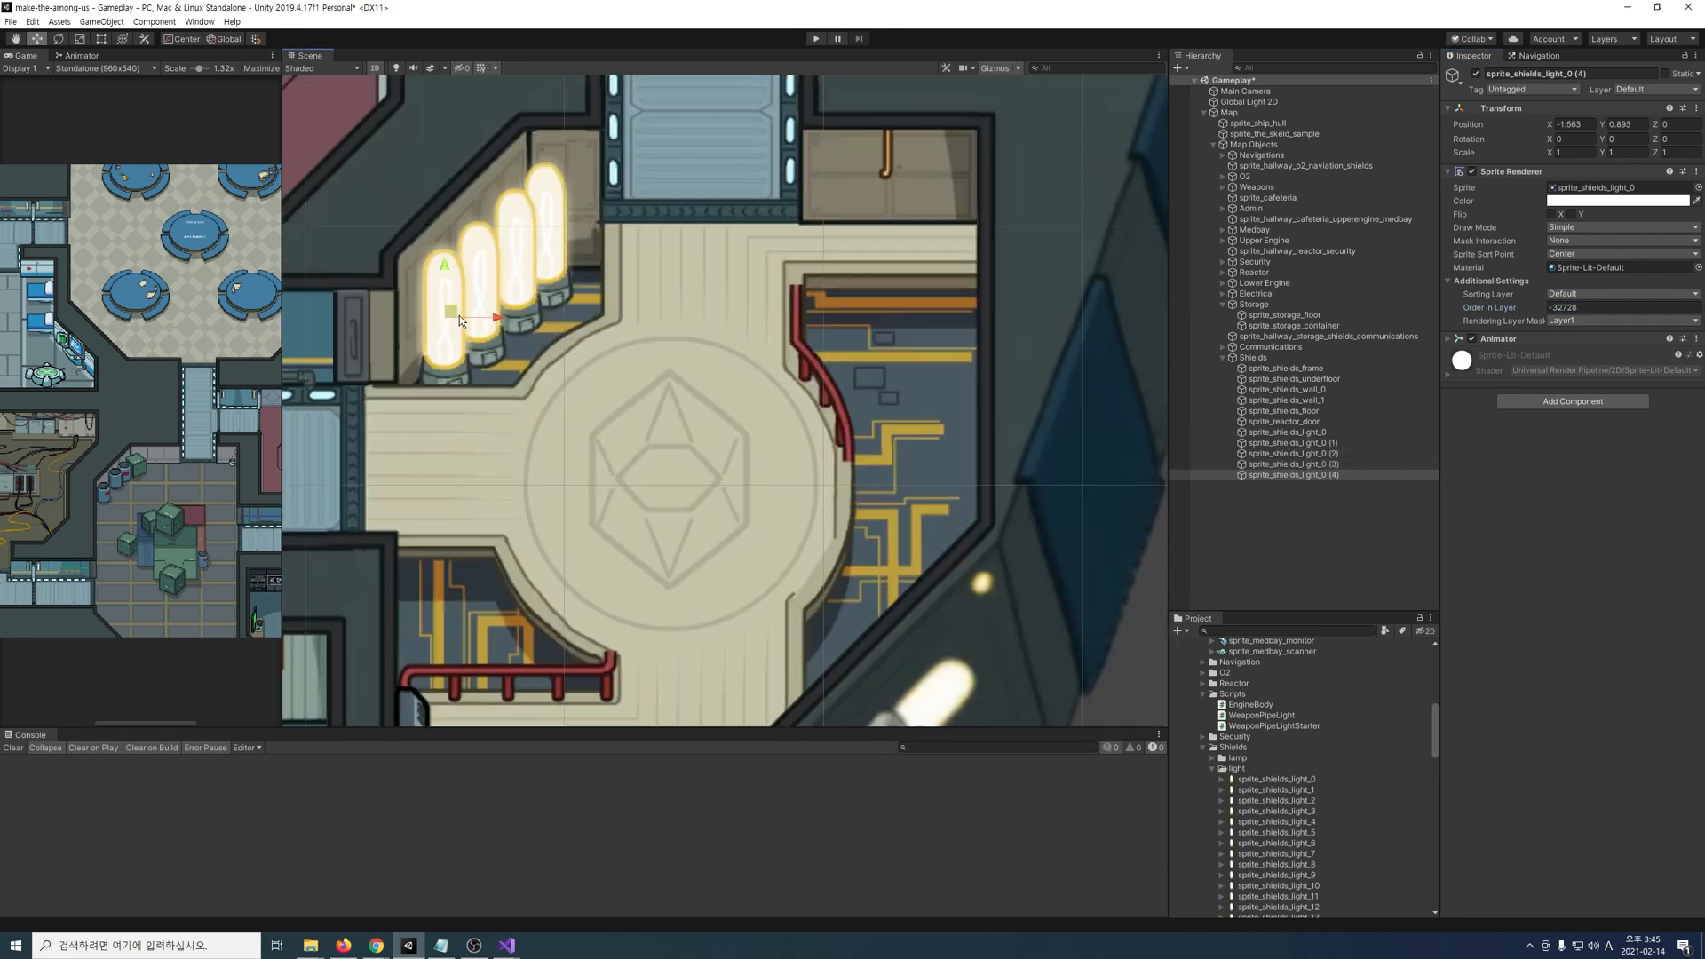
pyautogui.moveTo(547, 232); pyautogui.dragTo(961, 353)
pyautogui.hotkey('ctrl', 'd')
pyautogui.click(1632, 312)
pyautogui.write('-32730')
pyautogui.hotkey('ctrl', 'd')
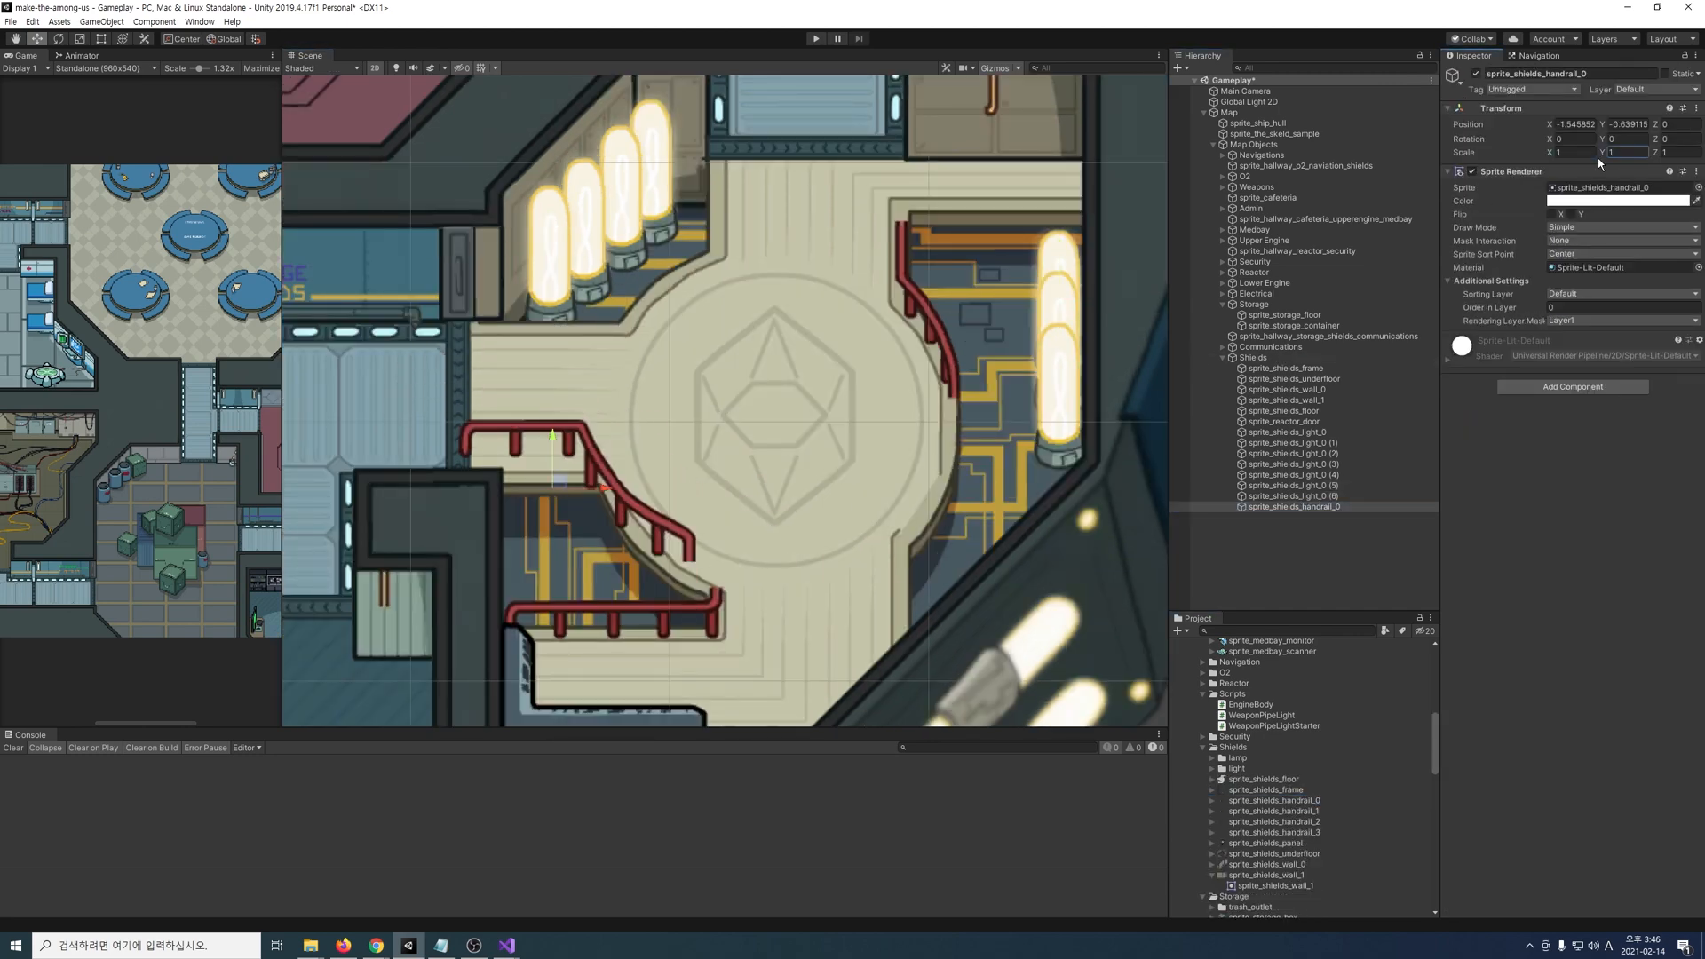
# Step: Add sprite_shields_handrail_1 and sprite_shields_handrail_2 to Shields at scale 1 by 1 around the room's right side
pyautogui.moveTo(1273, 810); pyautogui.dragTo(854, 466)
pyautogui.write('1')
pyautogui.press('Tab')
pyautogui.write('1')
pyautogui.moveTo(1252, 528); pyautogui.dragTo(1253, 358)
pyautogui.click(1573, 153)
# Step: Add sprite_shields_handrail_3 to Shields at scale 1 by 1 and fit it in front of the upper-left lights
pyautogui.moveTo(1273, 833); pyautogui.dragTo(635, 304)
pyautogui.moveTo(1252, 539); pyautogui.dragTo(1253, 358)
pyautogui.click(1590, 151)
pyautogui.write('1')
pyautogui.press('Tab')
pyautogui.write('1')
pyautogui.moveTo(638, 246); pyautogui.dragTo(610, 234)
# Step: Place sprite_engine_main_0 over the ship's uppermost rocket engine with order in layer -32768 and preview its Anim_Rocket_Engine_Main clip at 15 samples
pyautogui.scroll(-5, 561, 419)
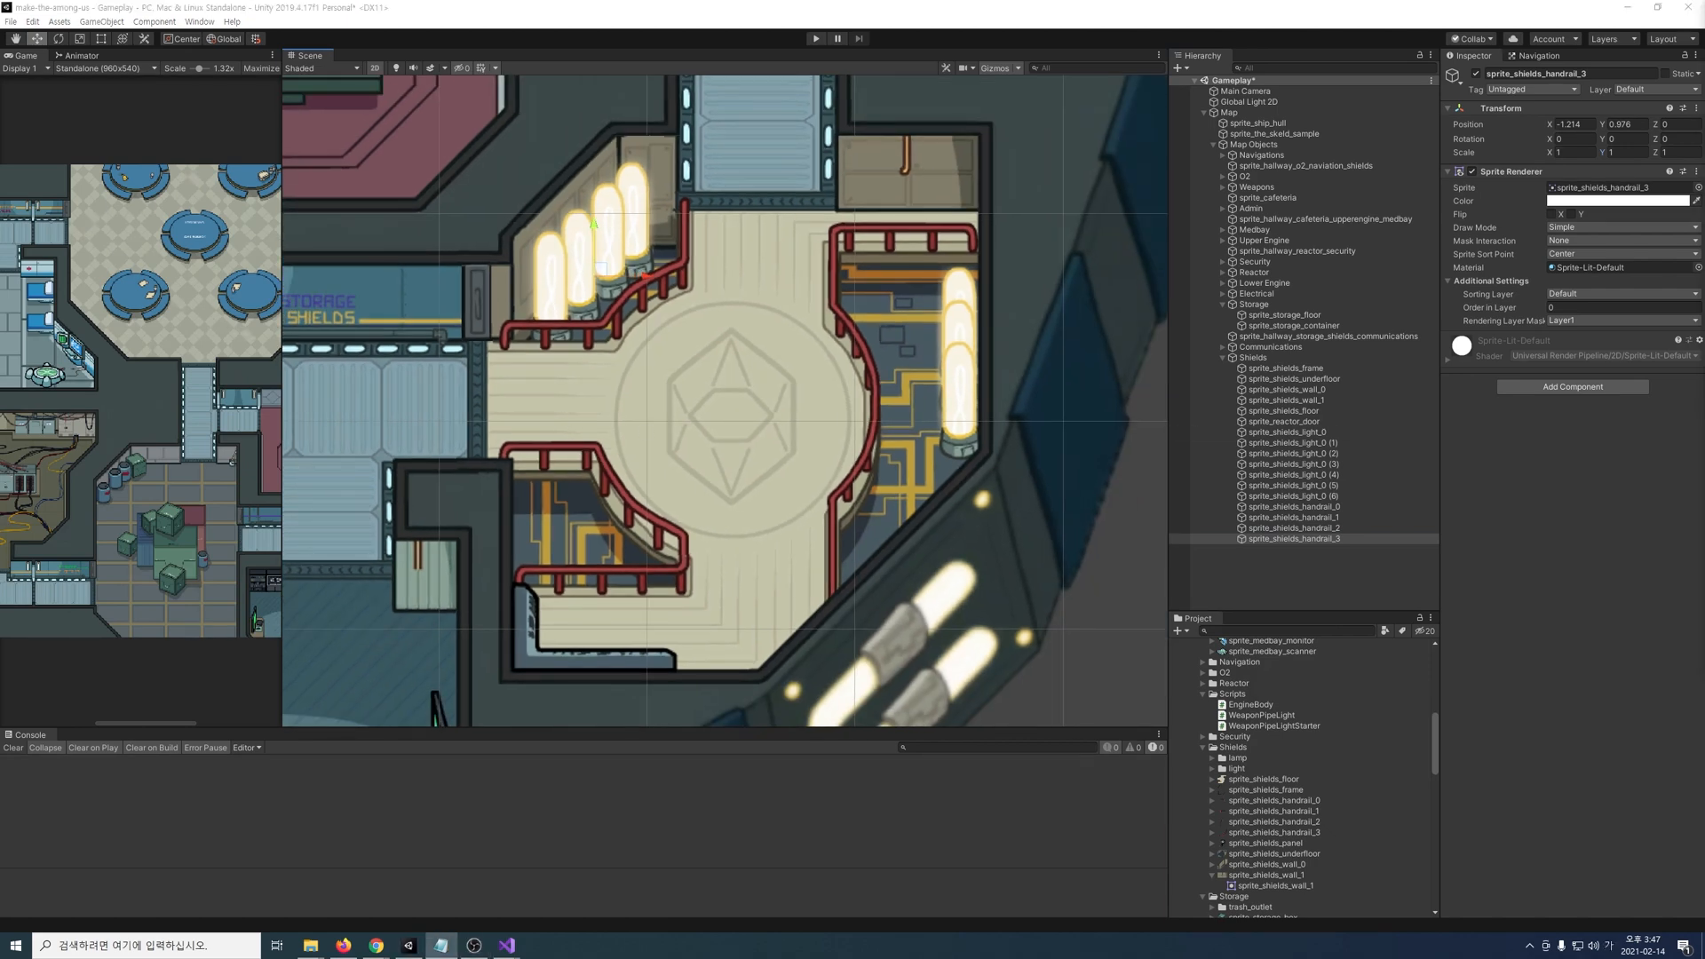
pyautogui.scroll(-6, 458, 321)
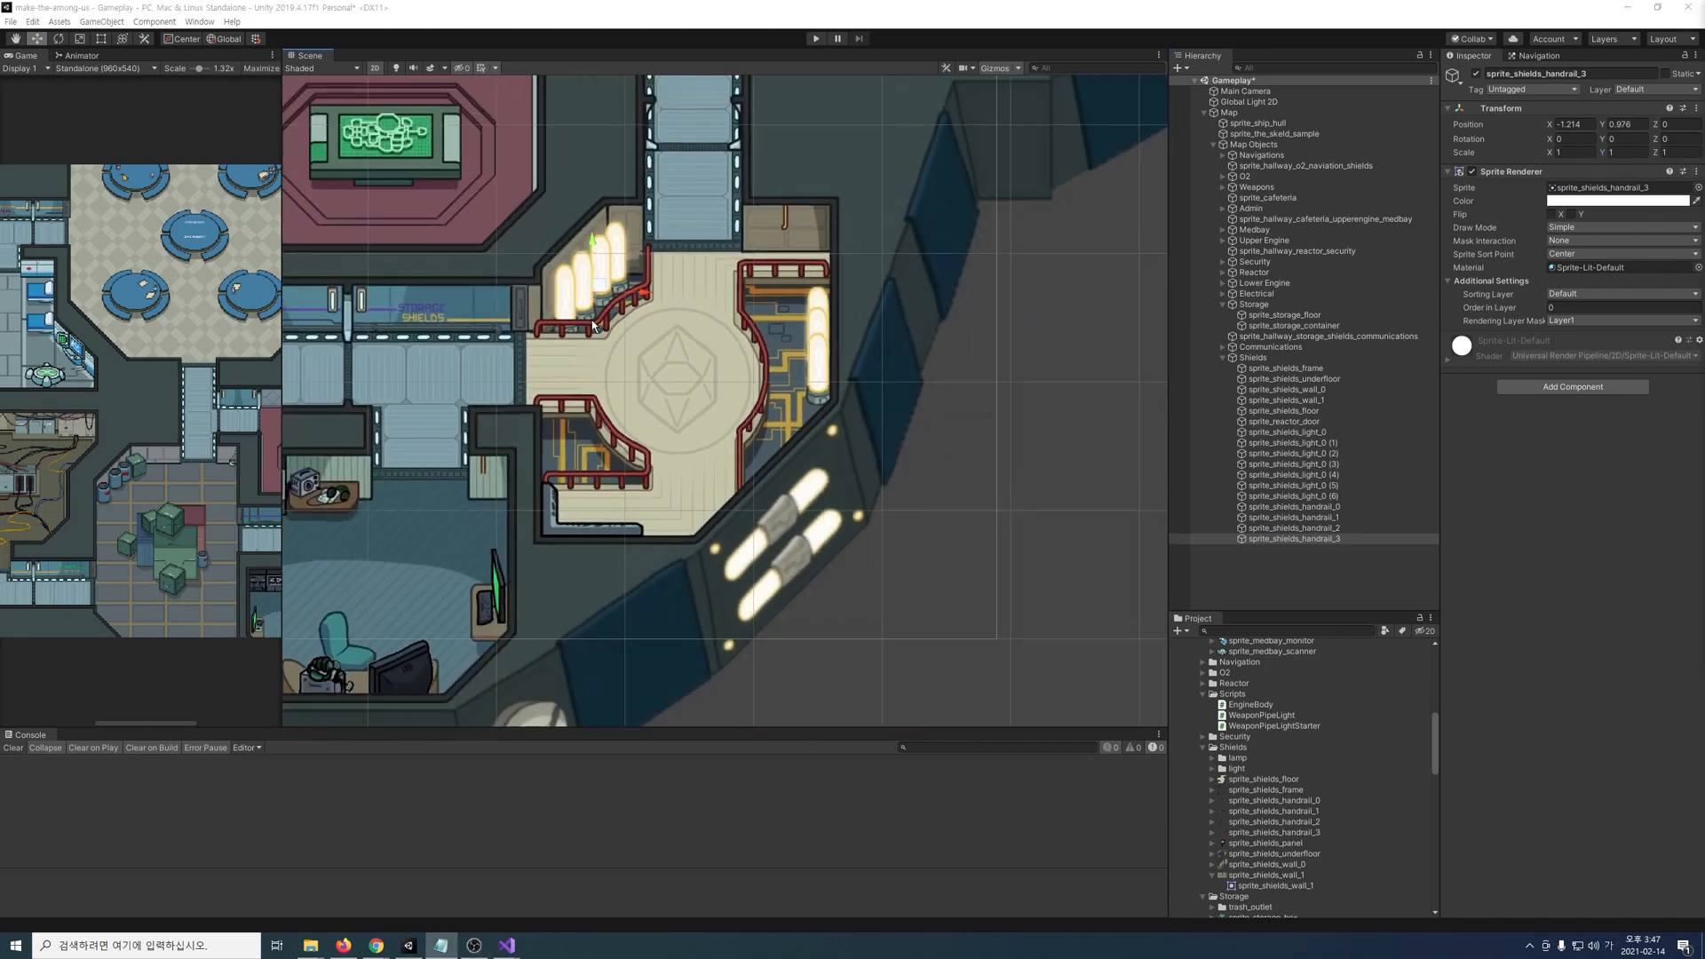
pyautogui.moveTo(591, 313); pyautogui.dragTo(1526, 465, button='middle')
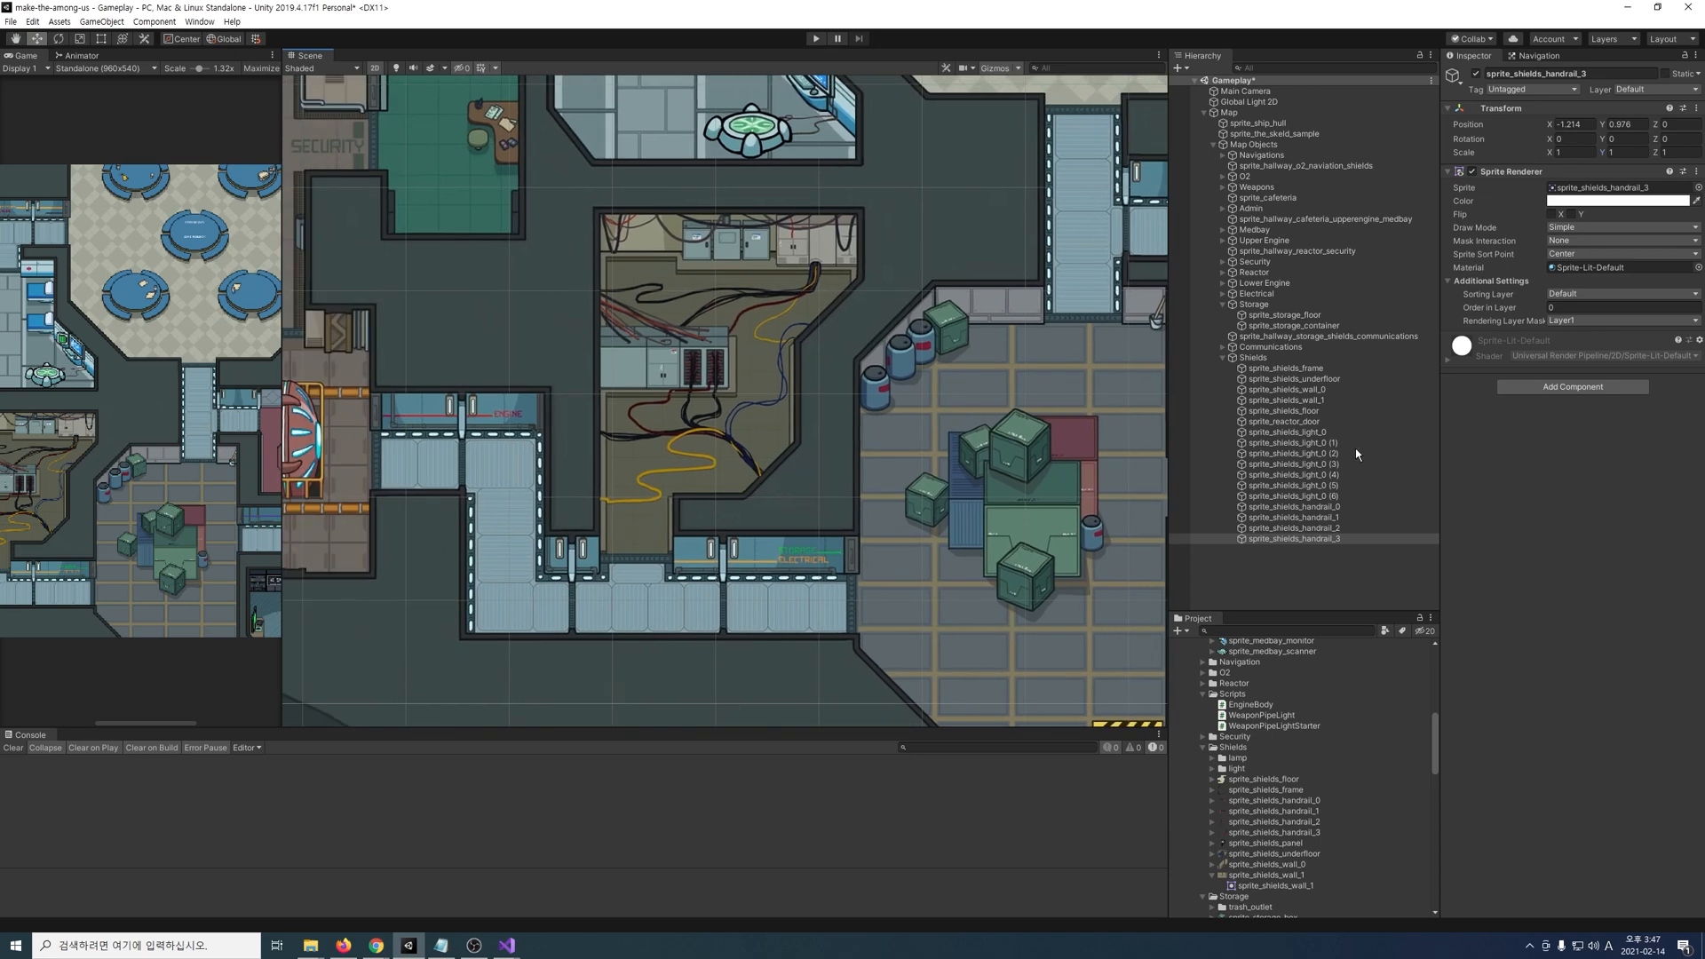
pyautogui.scroll(-10, 766, 440)
pyautogui.moveTo(569, 318); pyautogui.dragTo(1010, 459, button='middle')
pyautogui.scroll(1, 741, 369)
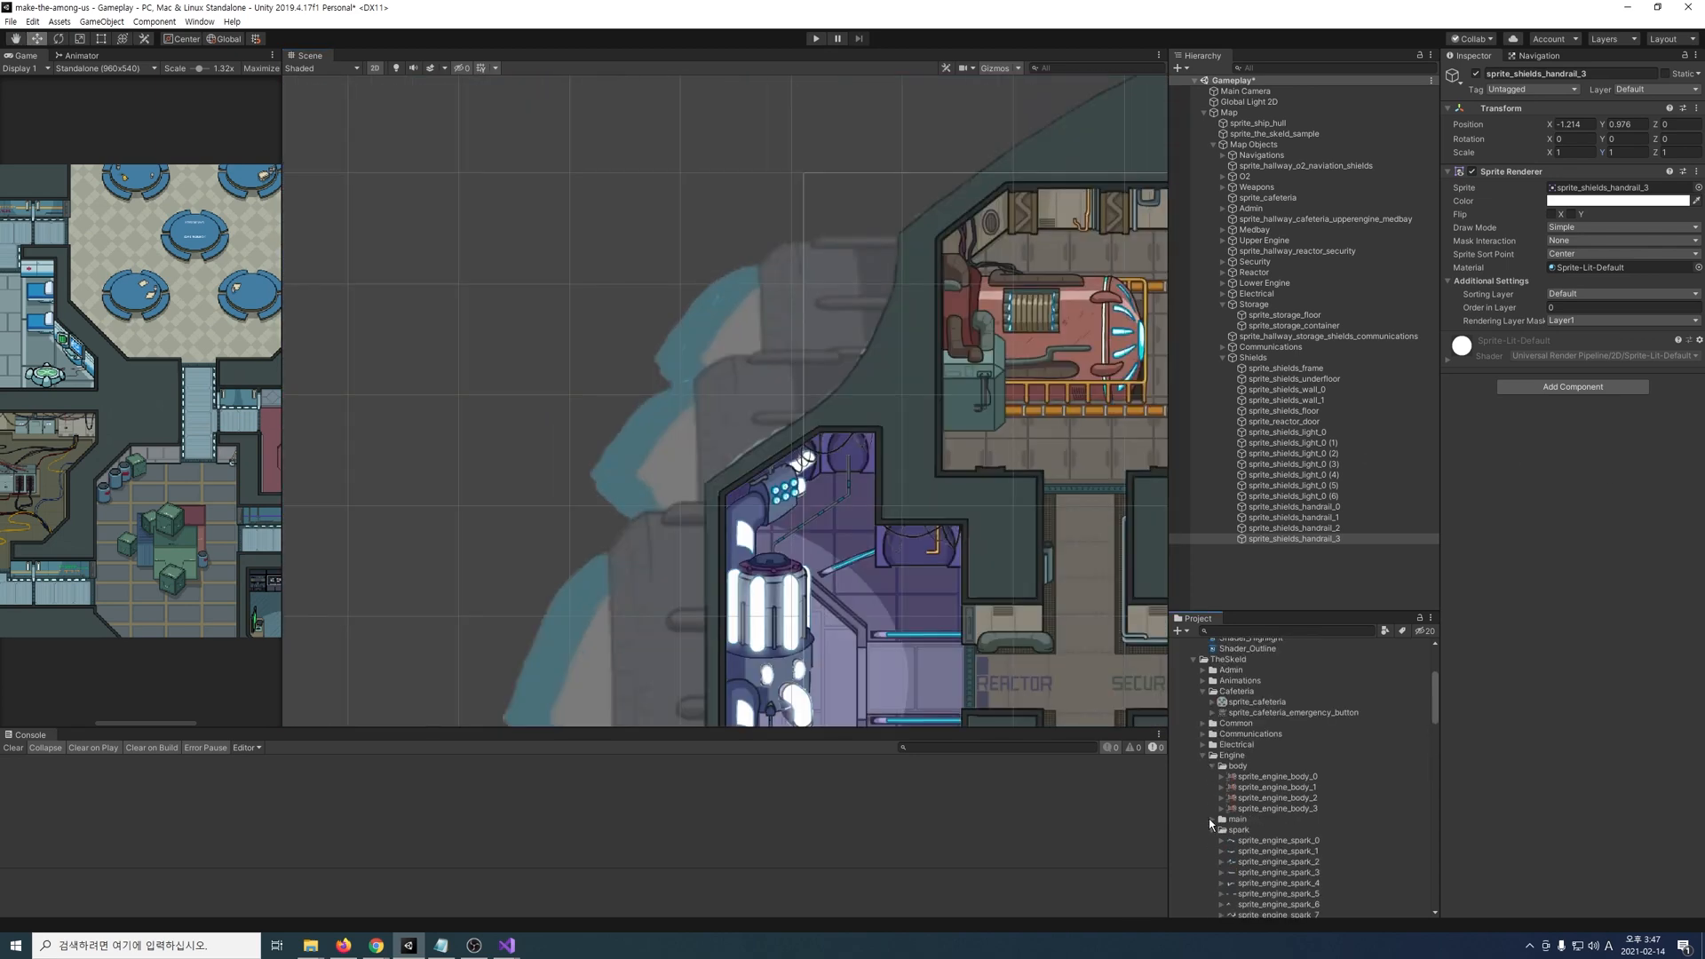
pyautogui.click(1213, 778)
pyautogui.moveTo(1277, 786); pyautogui.dragTo(786, 355)
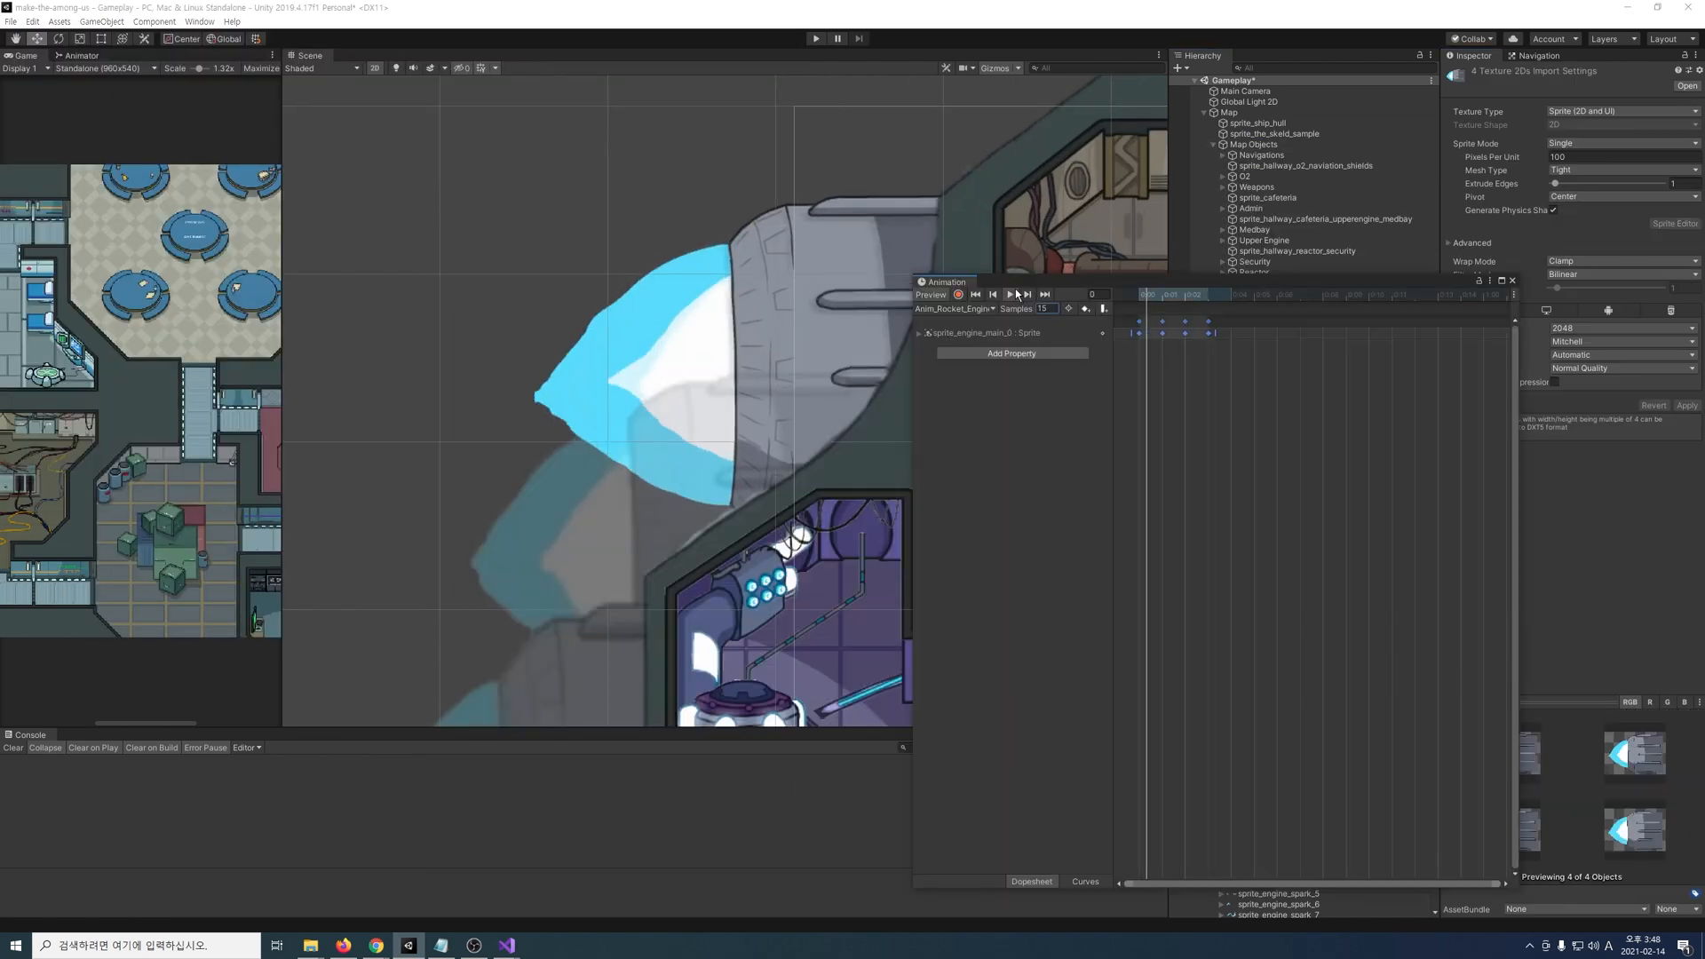
pyautogui.click(1012, 294)
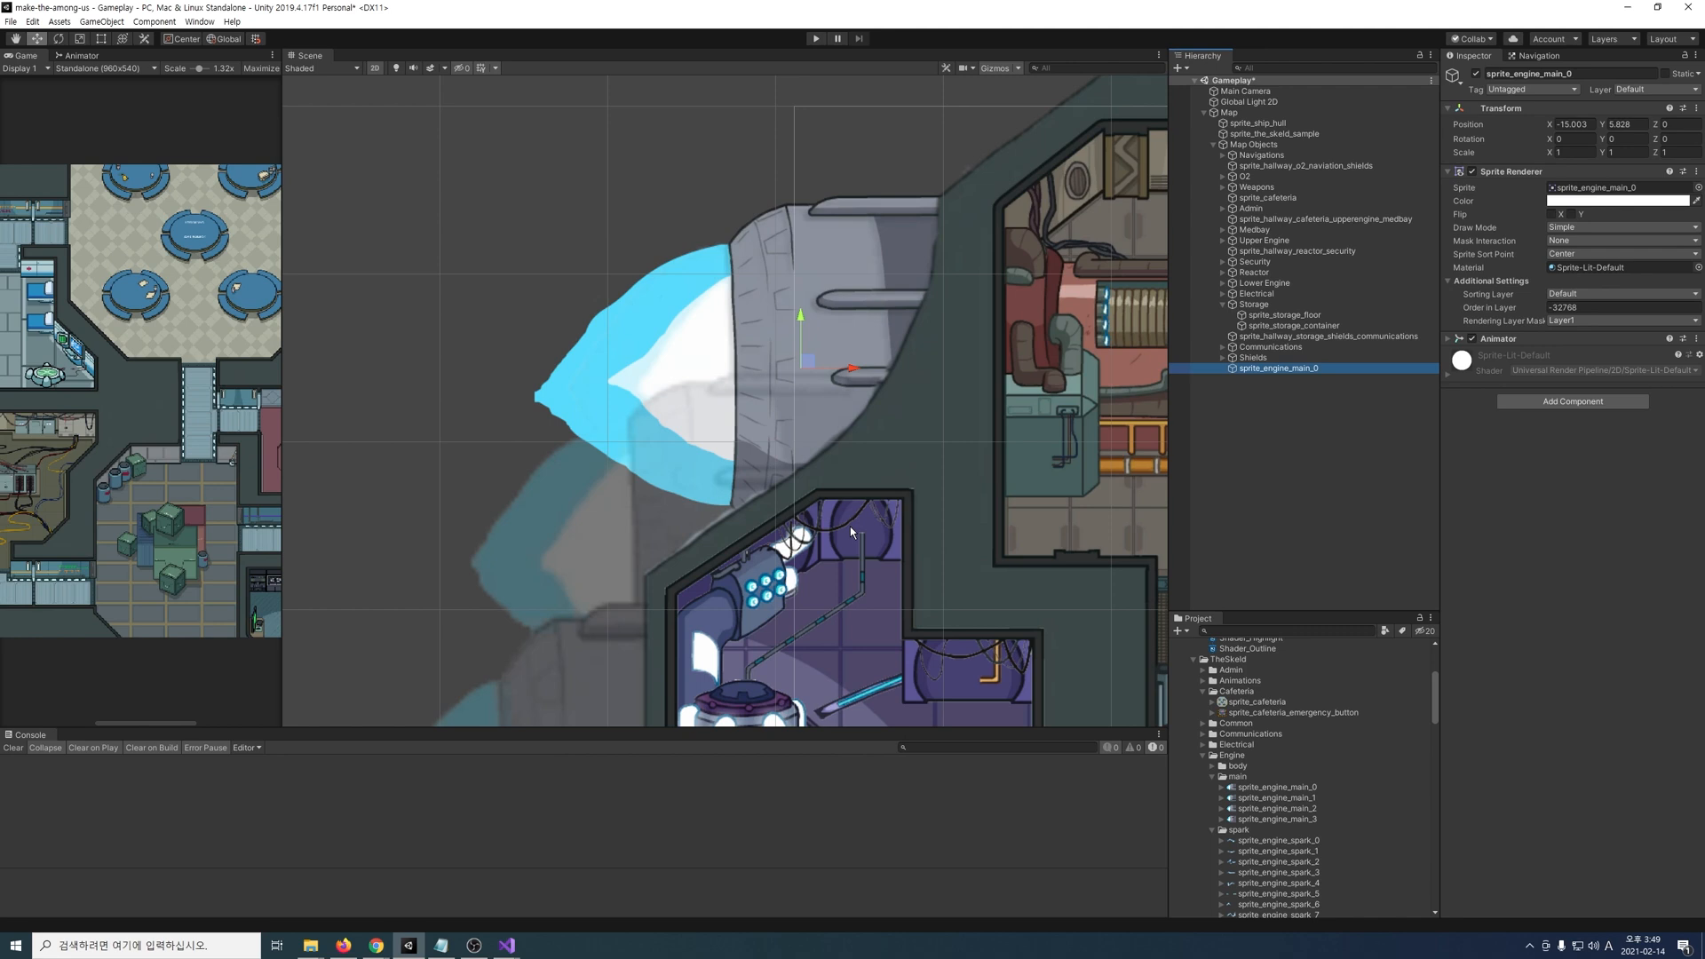
# Step: Duplicate the main rocket engine onto the second engine just below it and set the copy's order in layer to -32766
pyautogui.moveTo(850, 525); pyautogui.dragTo(892, 430, button='middle')
pyautogui.hotkey('ctrl', 'd')
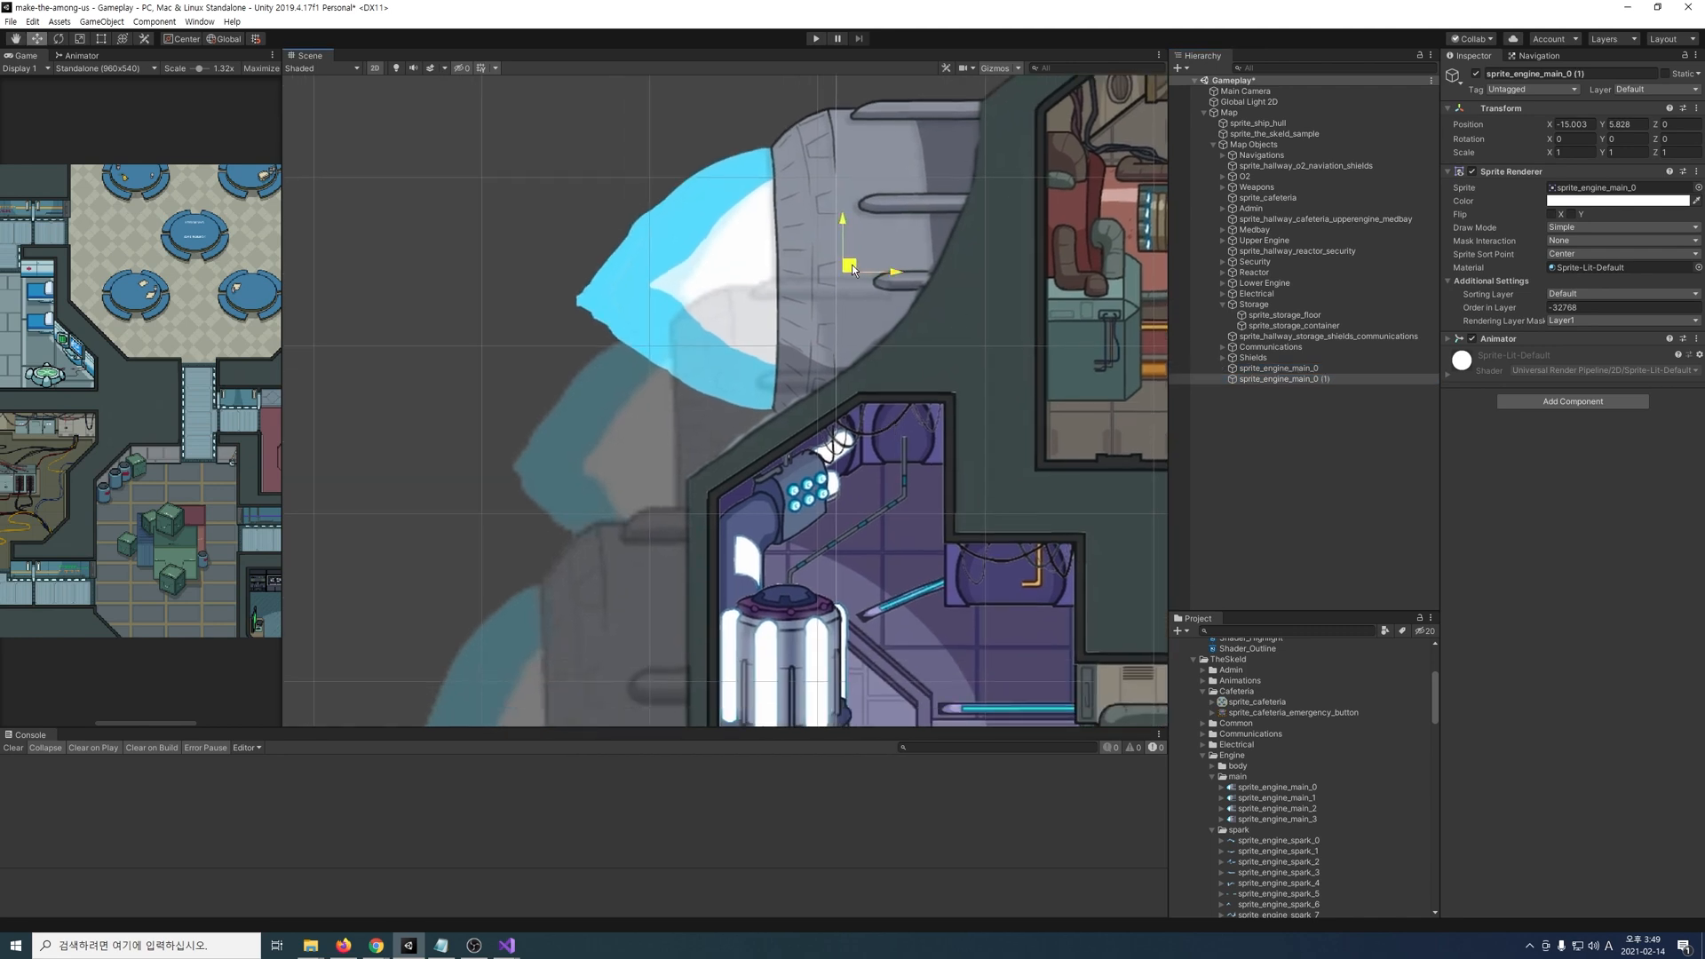
pyautogui.moveTo(850, 264); pyautogui.dragTo(752, 442)
pyautogui.click(1616, 306)
pyautogui.write('-32766')
pyautogui.press('Return')
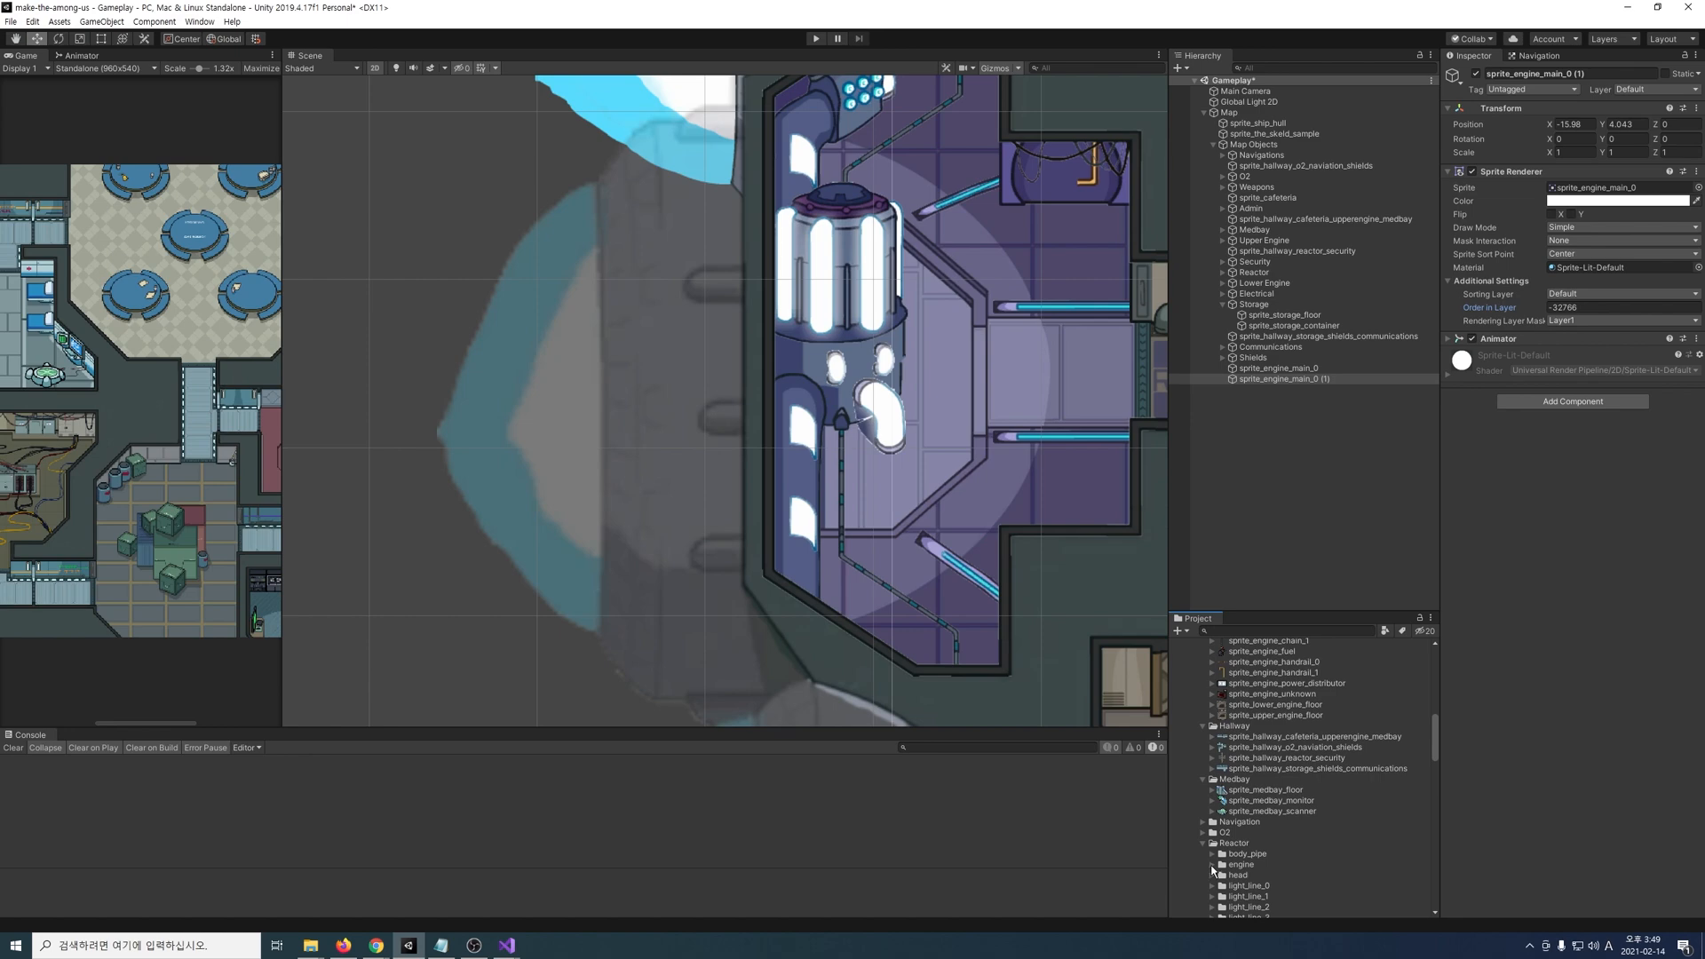
# Step: Place sprite_reactor_engine_0 behind the reactor with order in layer -32764 and create its animation clip Anim_Rocket_Engine_Reactor
pyautogui.scroll(-3, 1284, 869)
pyautogui.moveTo(1295, 840); pyautogui.dragTo(677, 410)
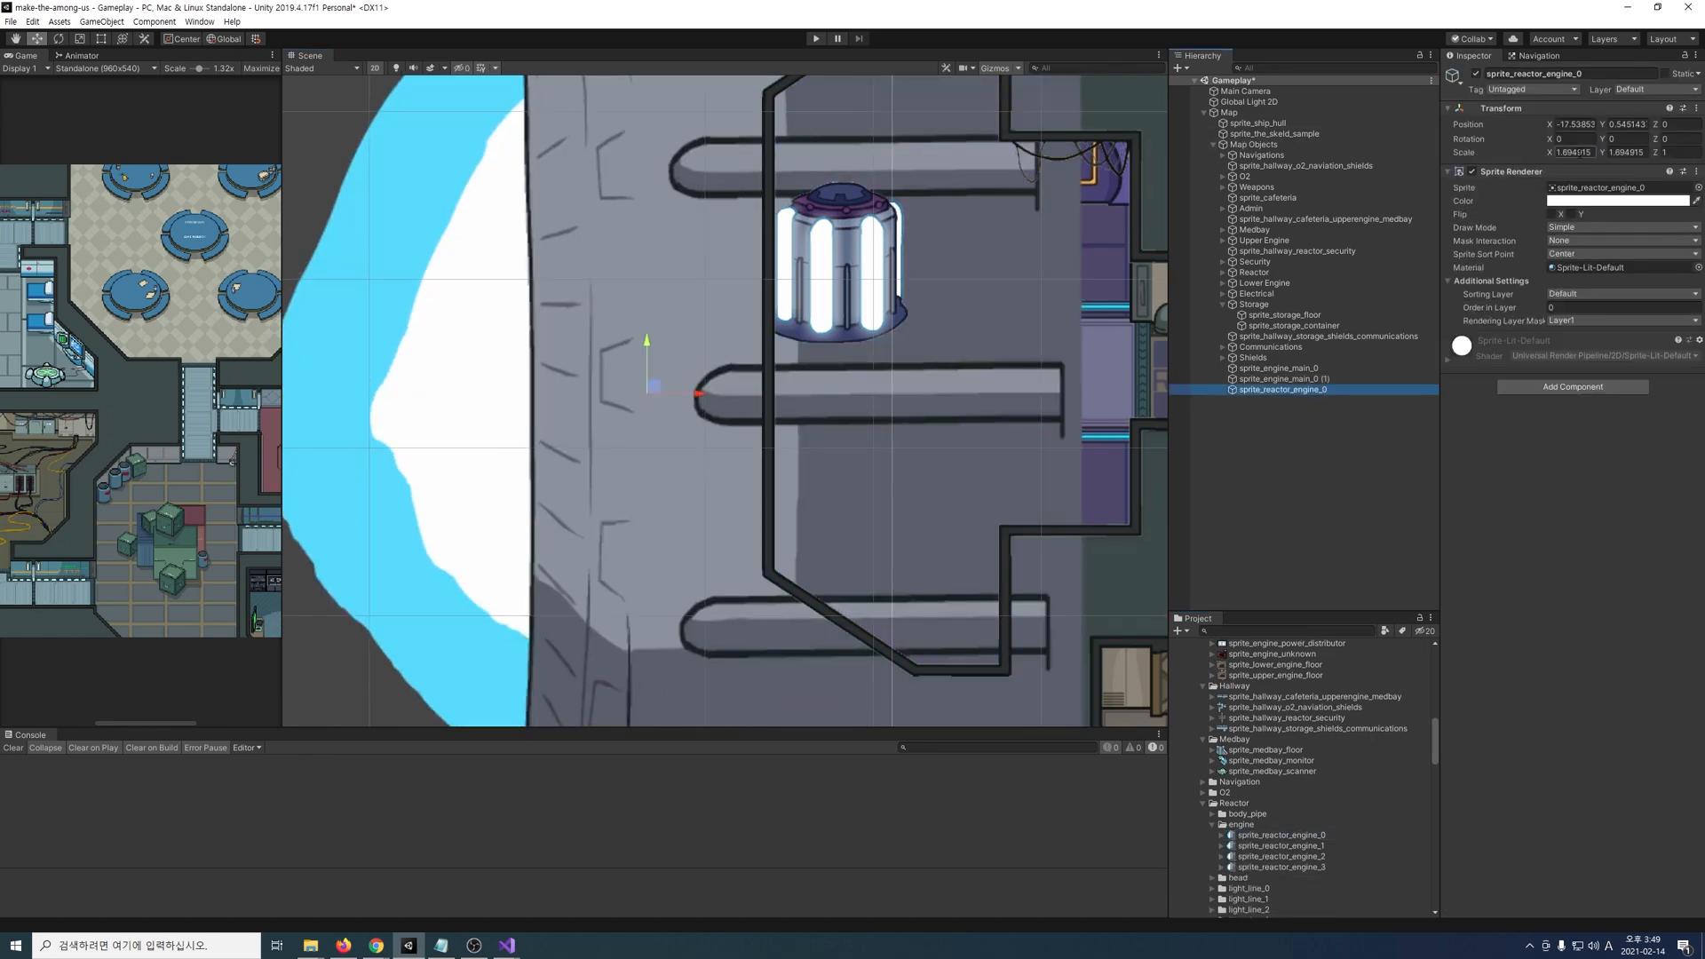
pyautogui.click(1630, 309)
pyautogui.write('-327')
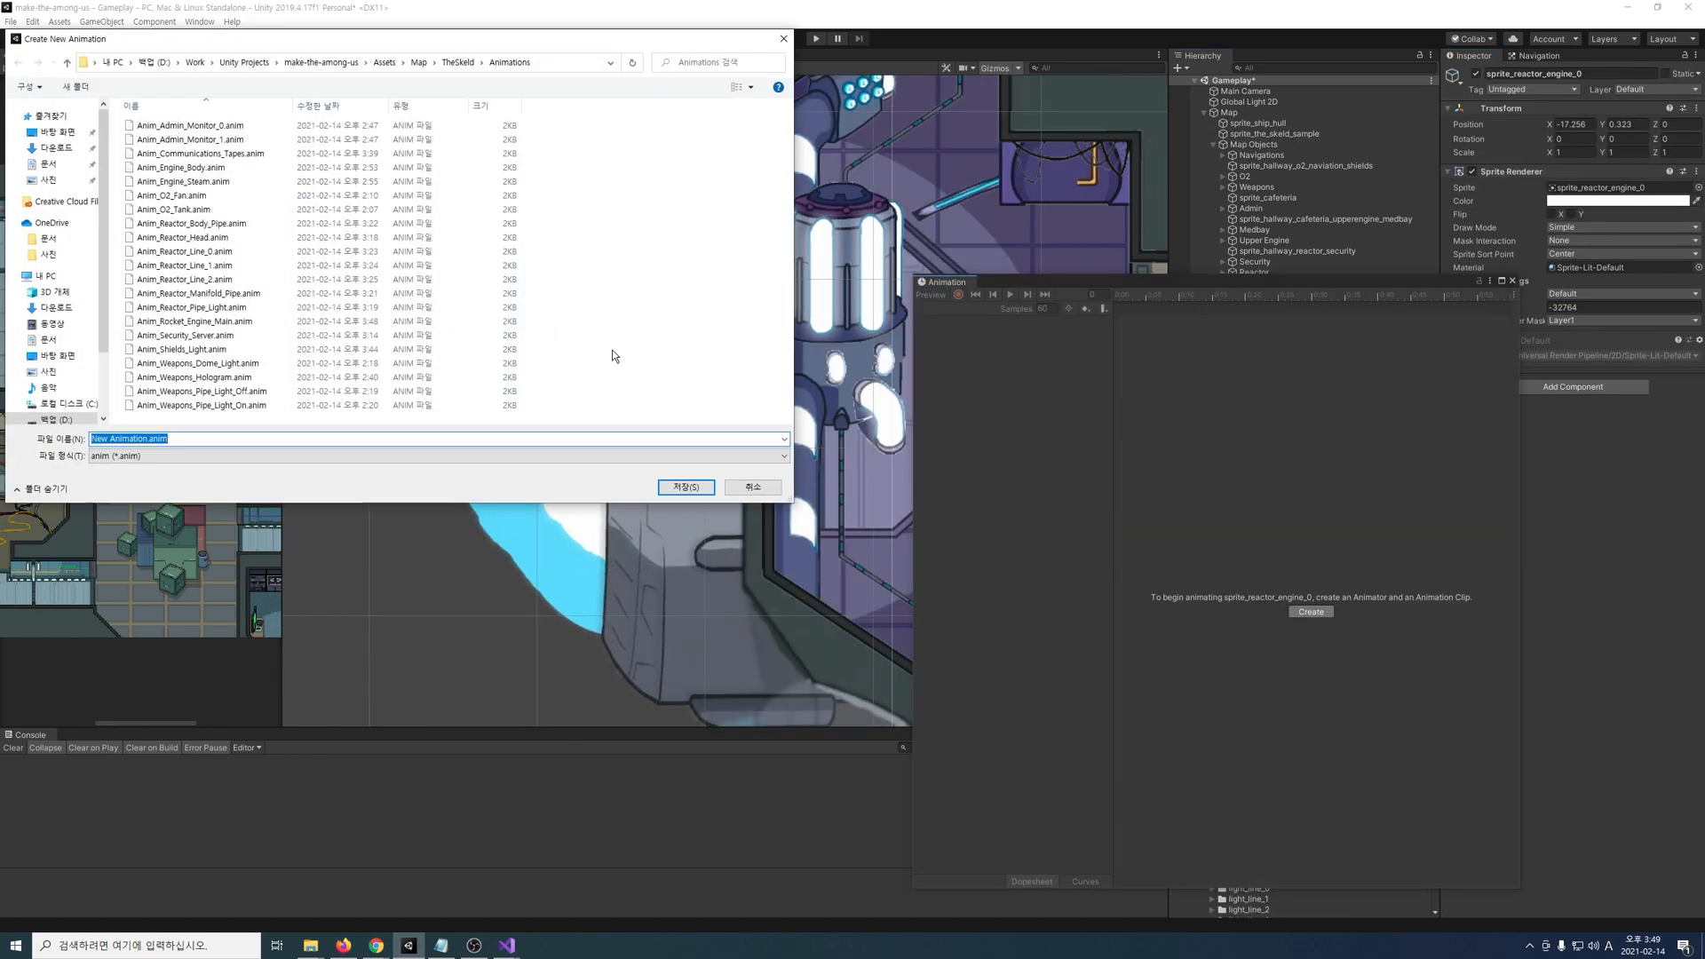
pyautogui.write('Anim_Rocket_Engine_Reactor')
pyautogui.click(686, 487)
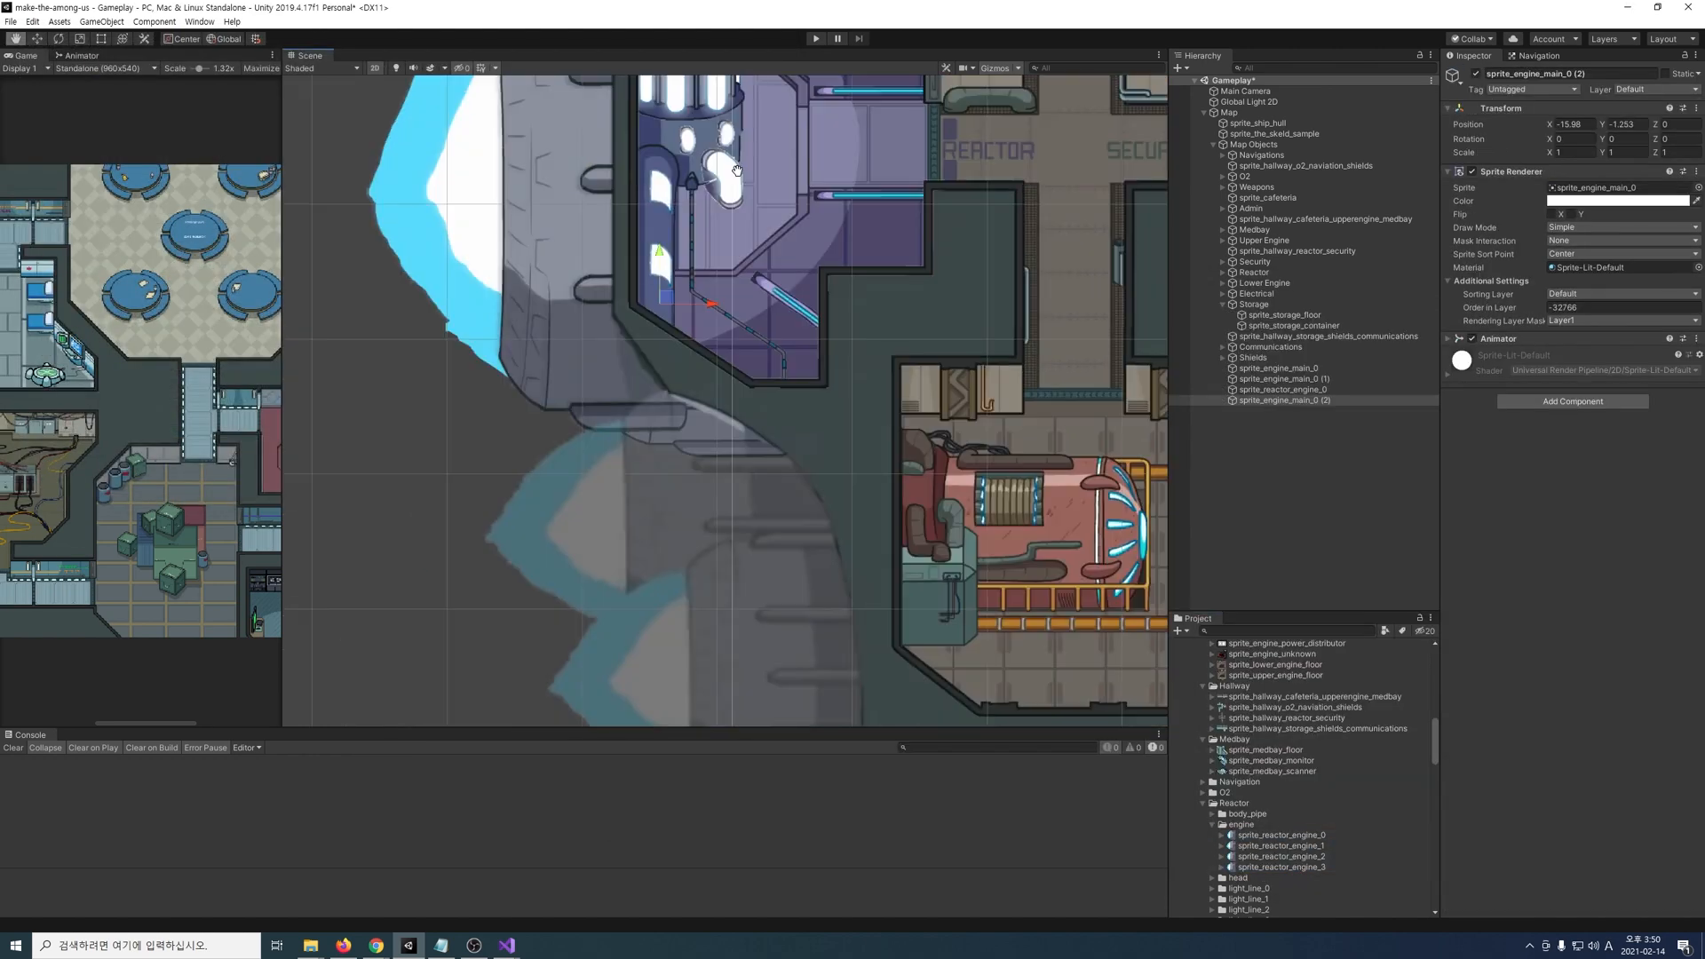
# Step: Position two more main engine copies over the two lower rocket engines, giving the first of them order in layer -32762
pyautogui.click(1599, 308)
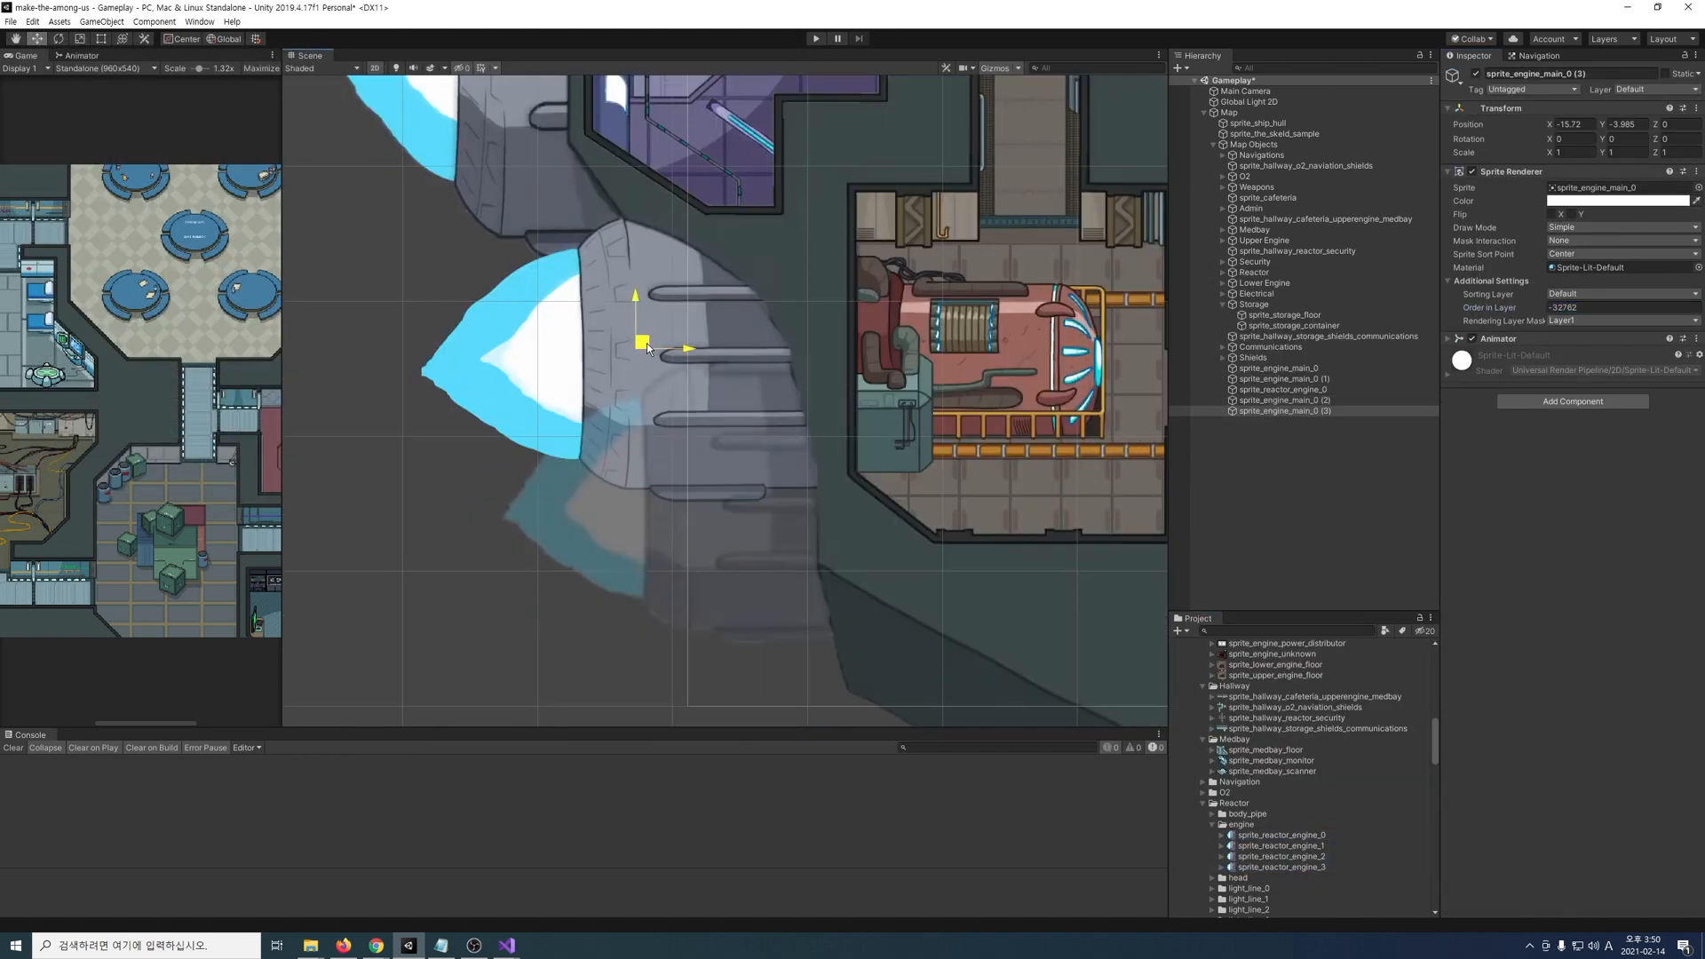
pyautogui.moveTo(640, 335); pyautogui.dragTo(706, 490)
pyautogui.click(1610, 311)
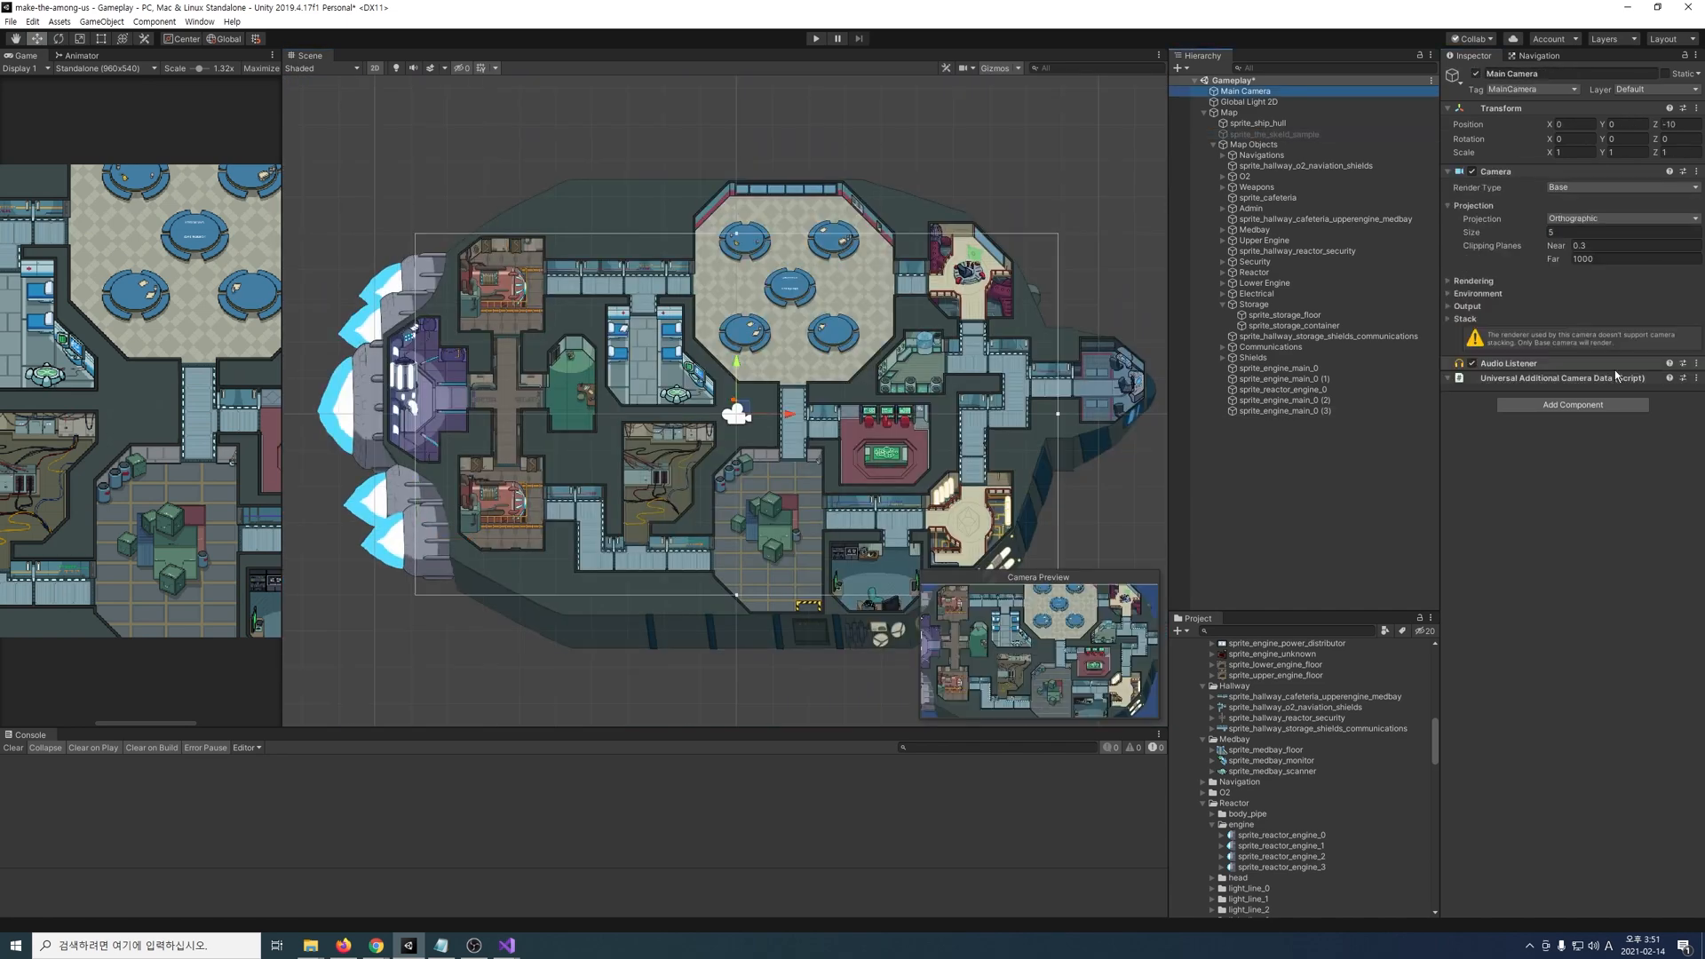
# Step: Set the Main Camera's orthographic size to 6.87 to frame the whole ship in the Game view
pyautogui.moveTo(1509, 232); pyautogui.dragTo(1580, 227)
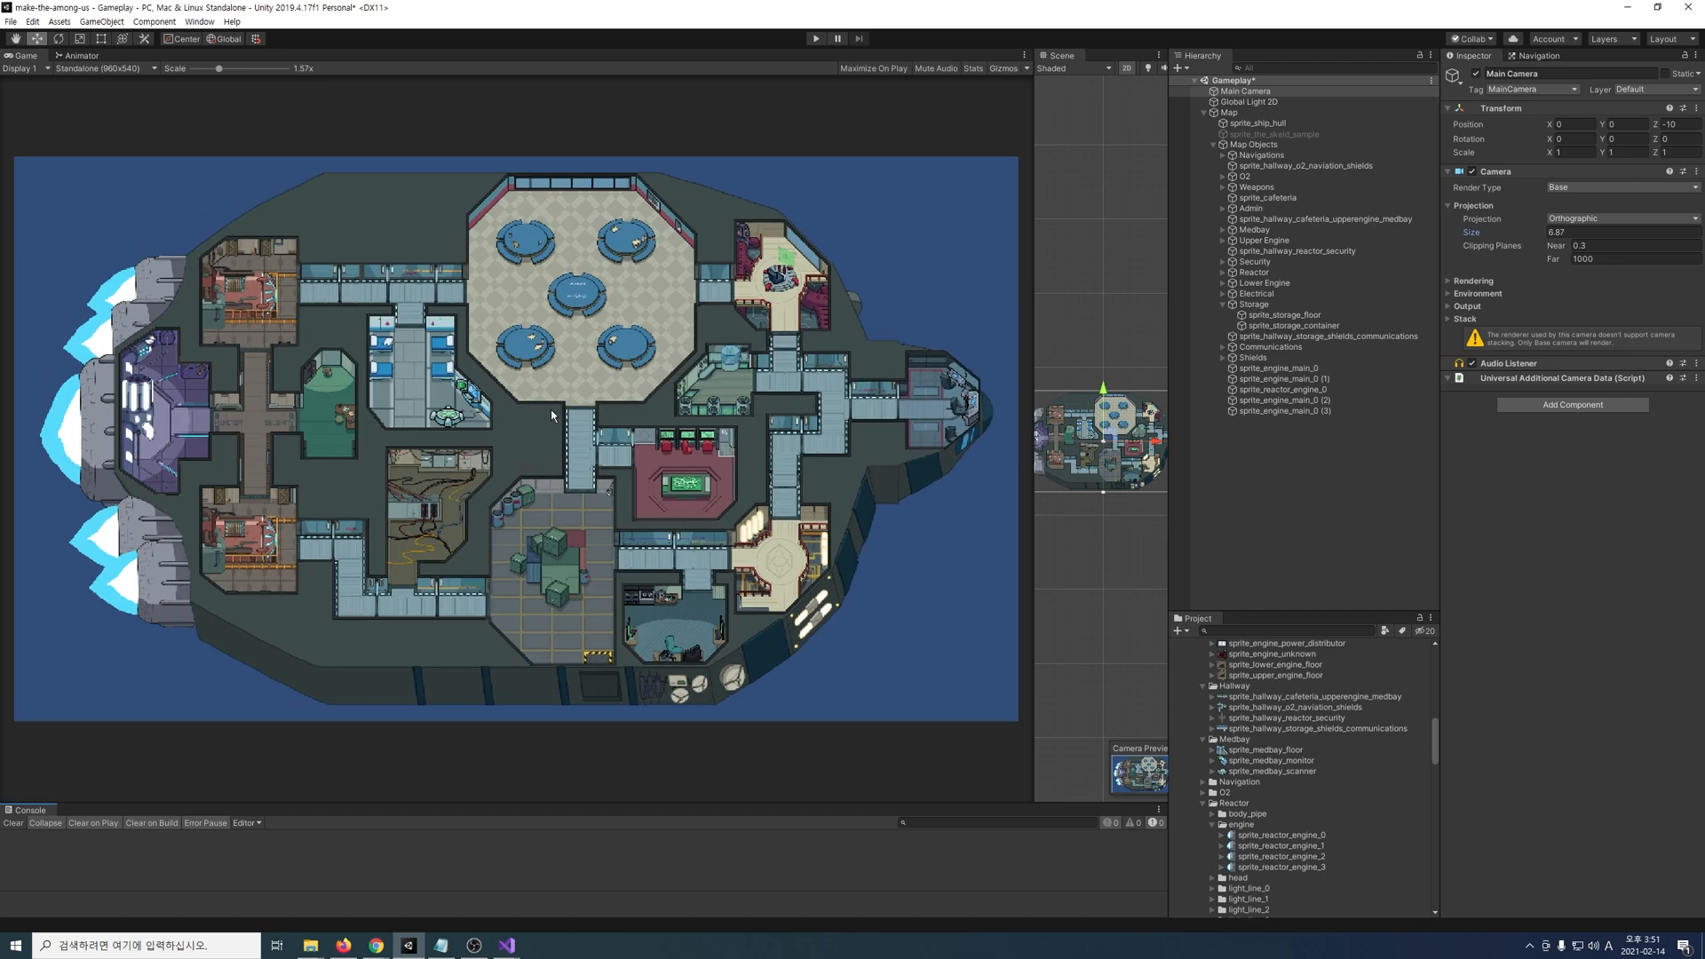